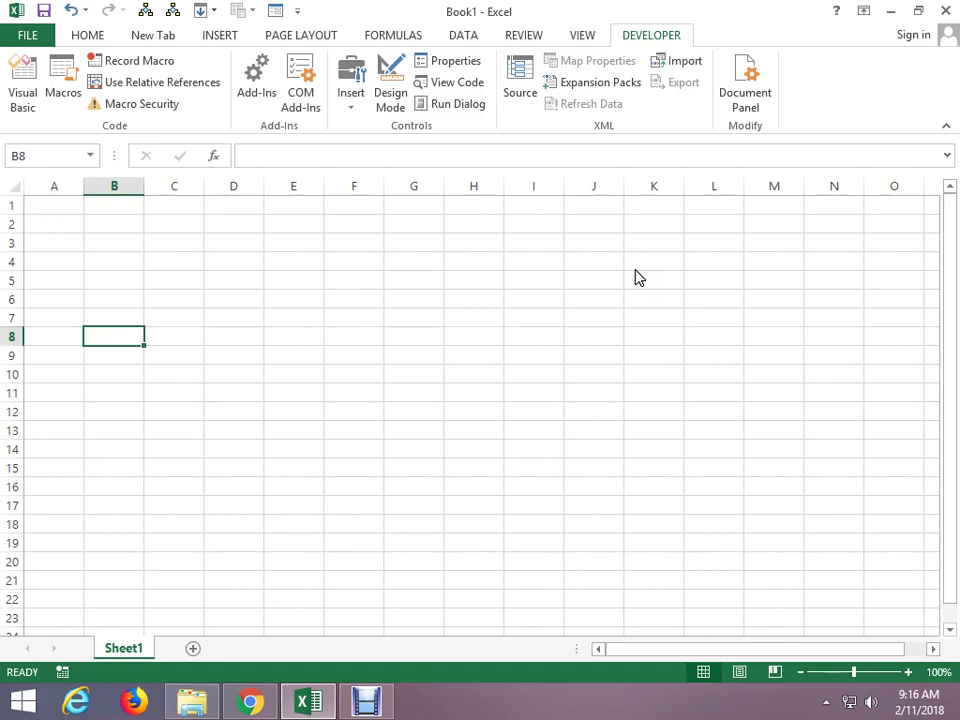
- Turn on Design Mode from the Developer tab so the option buttons can be edited
{"action": "left_click", "coordinate": [366, 700]}
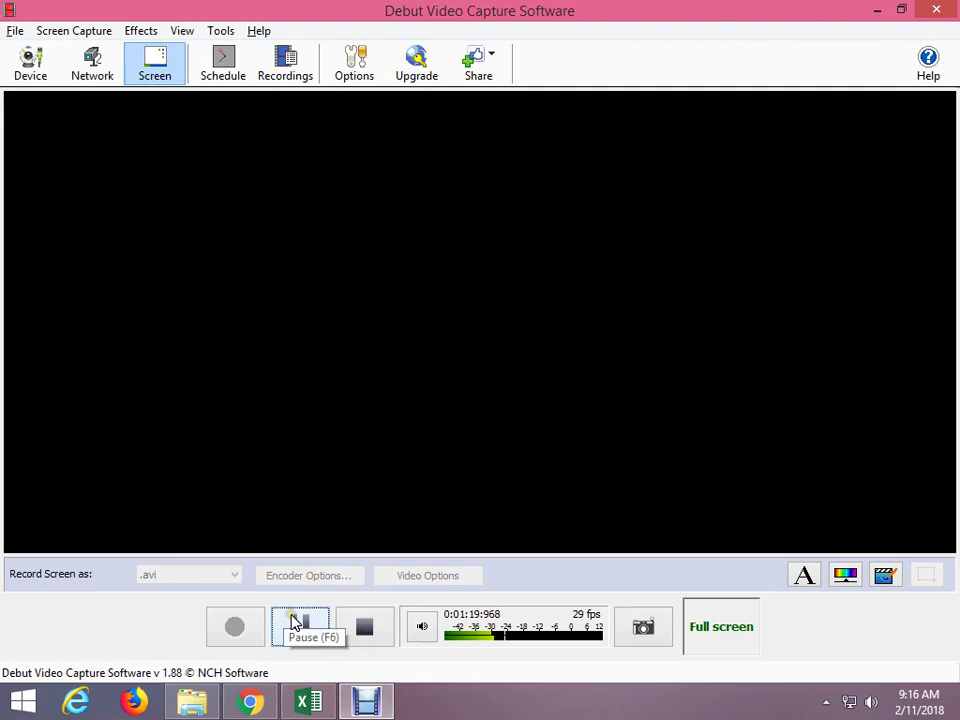
{"action": "left_click", "coordinate": [290, 622]}
{"action": "left_click", "coordinate": [250, 632]}
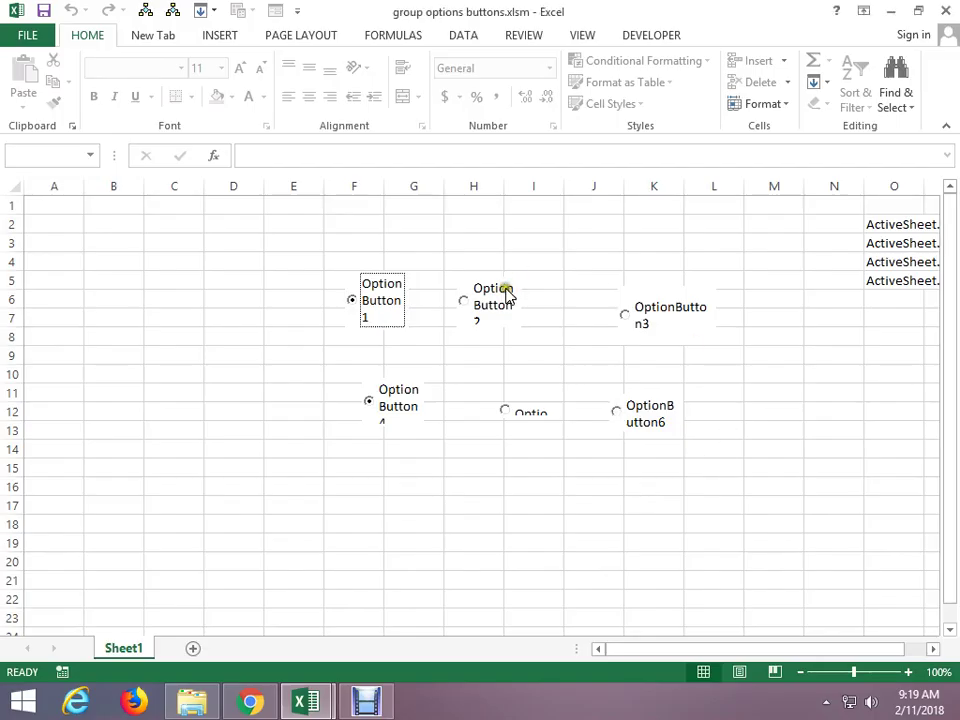
{"action": "left_click", "coordinate": [465, 301]}
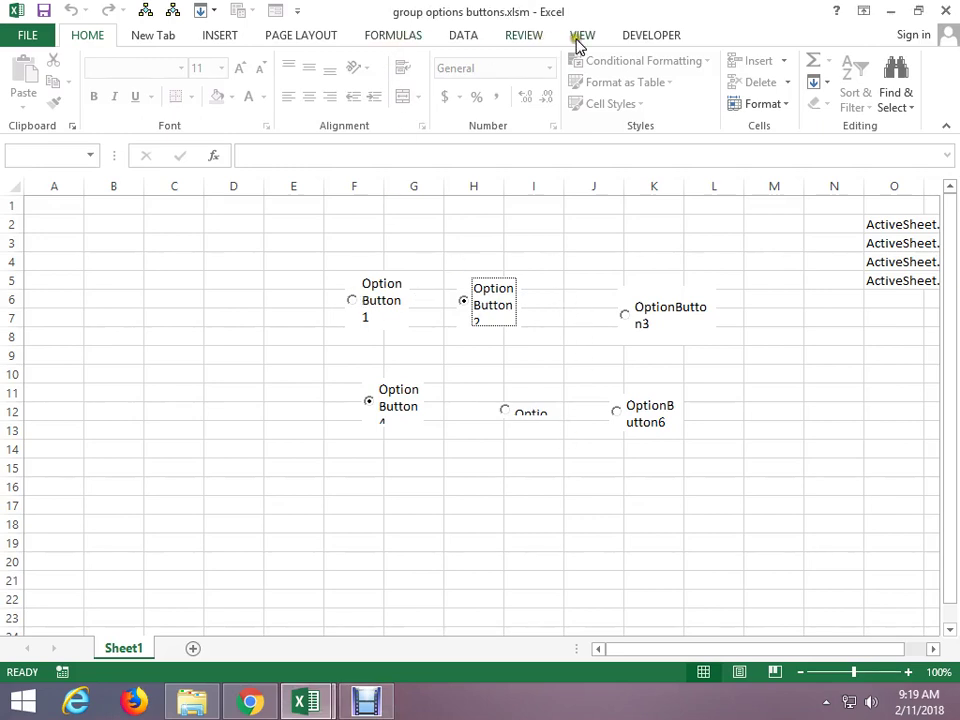
{"action": "left_click", "coordinate": [651, 35]}
{"action": "left_click", "coordinate": [352, 92]}
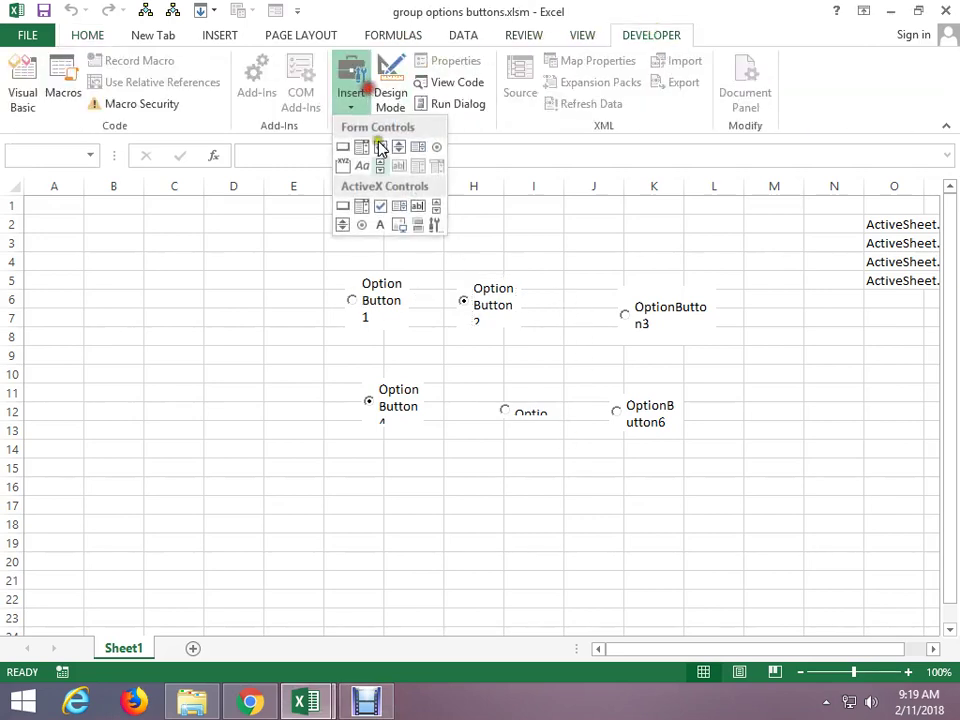
{"action": "left_click", "coordinate": [383, 305]}
{"action": "left_click", "coordinate": [391, 90]}
- Delete all six option buttons, from Option Button 1 through OptionButton6
{"action": "left_click", "coordinate": [383, 313]}
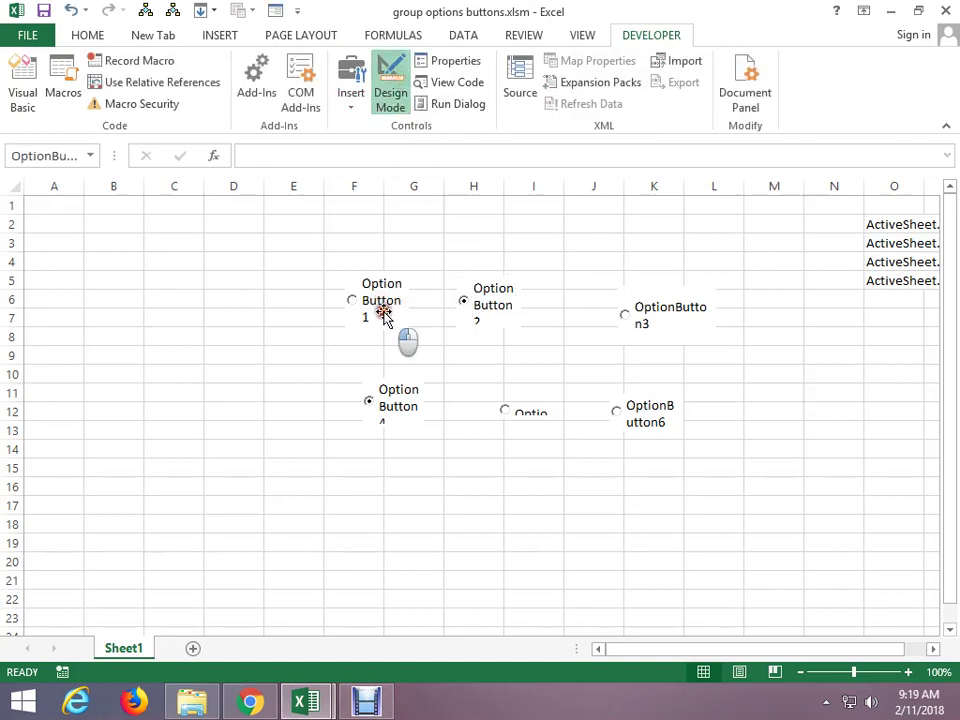
{"action": "key", "text": "Delete"}
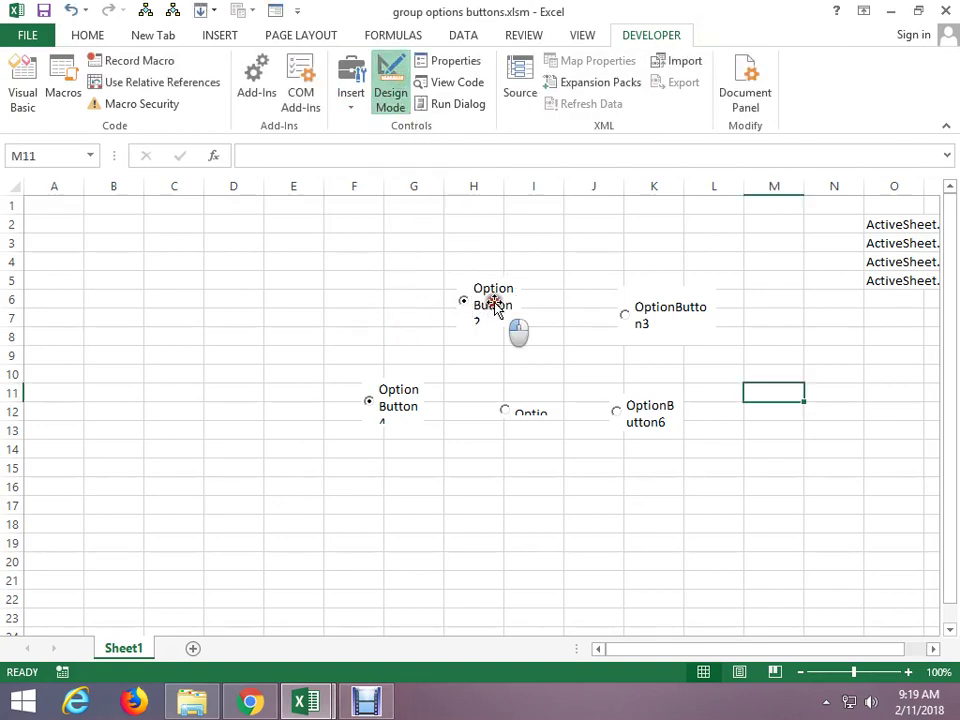
{"action": "left_click", "coordinate": [493, 305]}
{"action": "key", "text": "Delete"}
{"action": "left_click", "coordinate": [645, 321]}
{"action": "key", "text": "Delete"}
{"action": "left_click", "coordinate": [635, 413]}
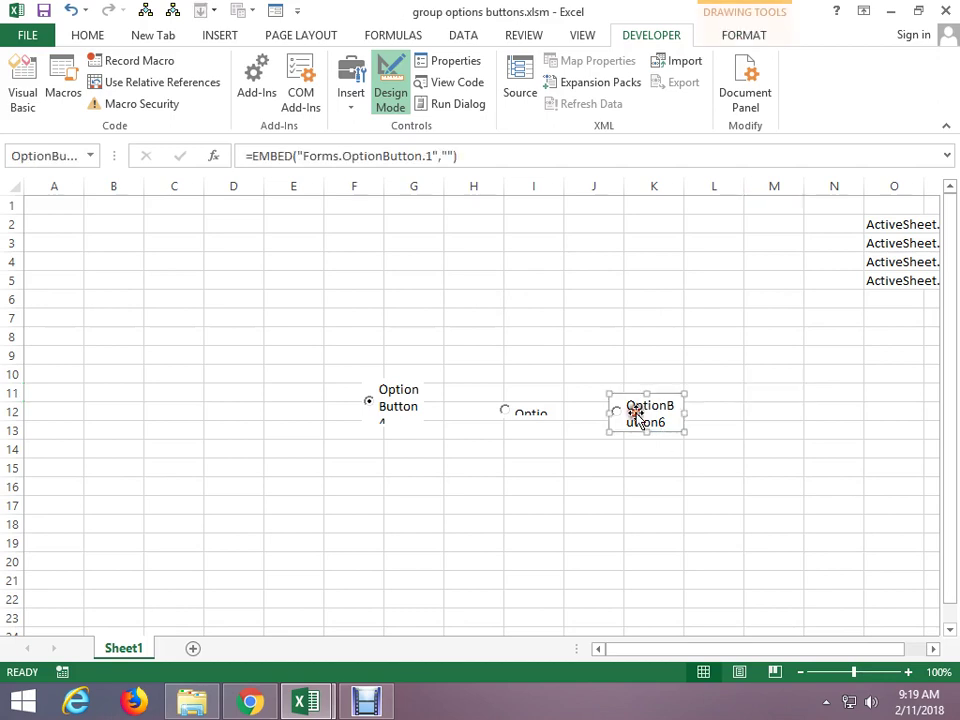
{"action": "key", "text": "Delete"}
{"action": "left_click", "coordinate": [501, 413]}
{"action": "key", "text": "Delete"}
{"action": "left_click", "coordinate": [392, 409]}
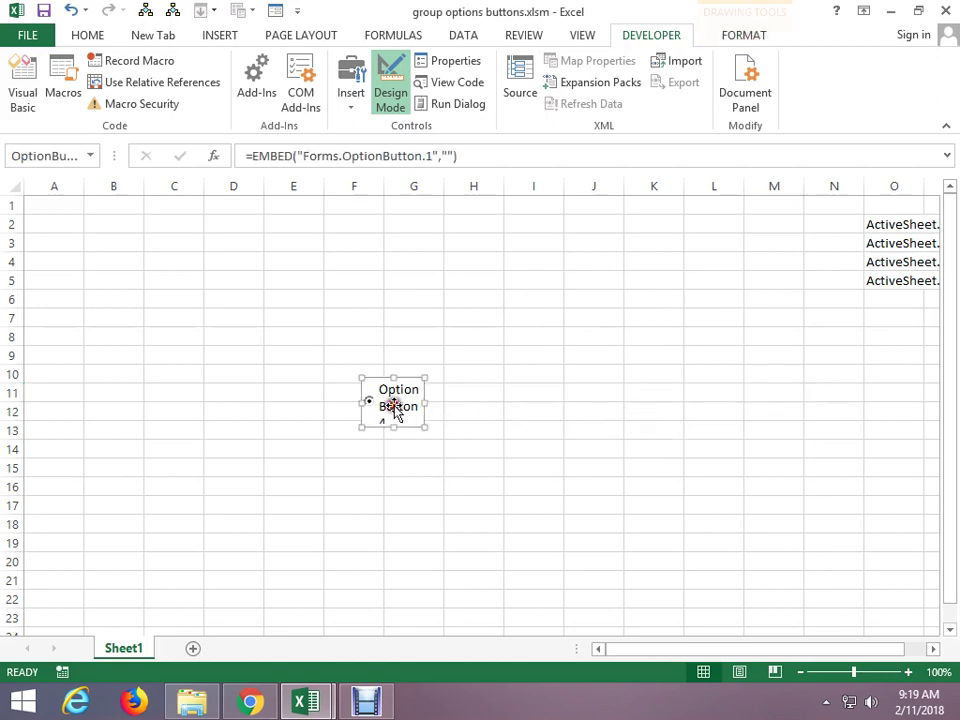
{"action": "key", "text": "Delete"}
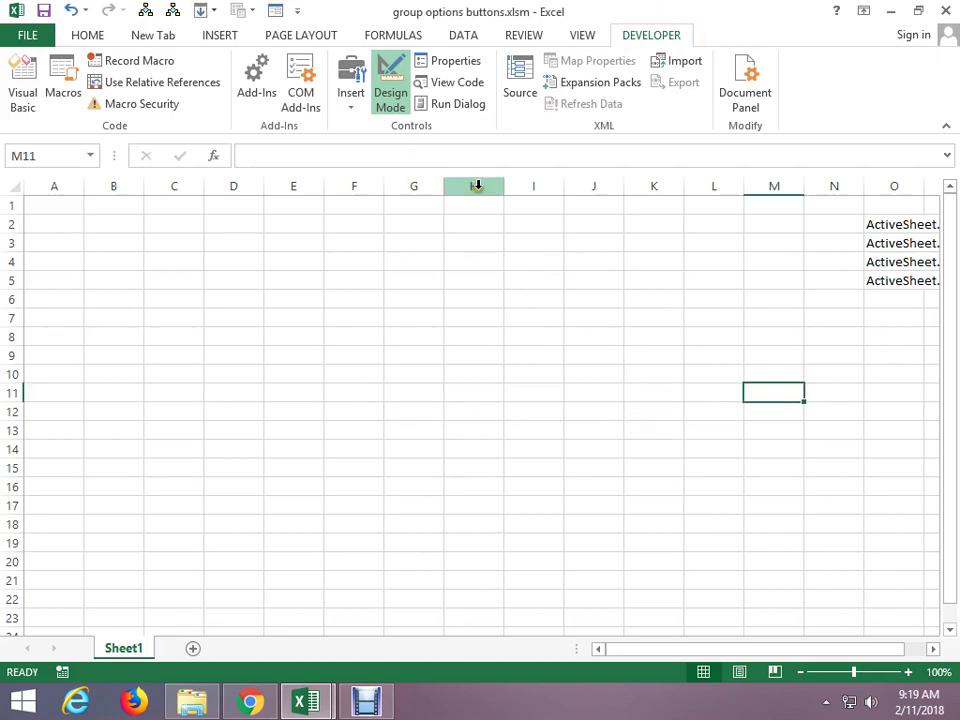
- Draw ActiveX OptionButton1–3 across B4:D6, E4:F5 and G4:I5 in the top row
{"action": "left_click", "coordinate": [352, 100]}
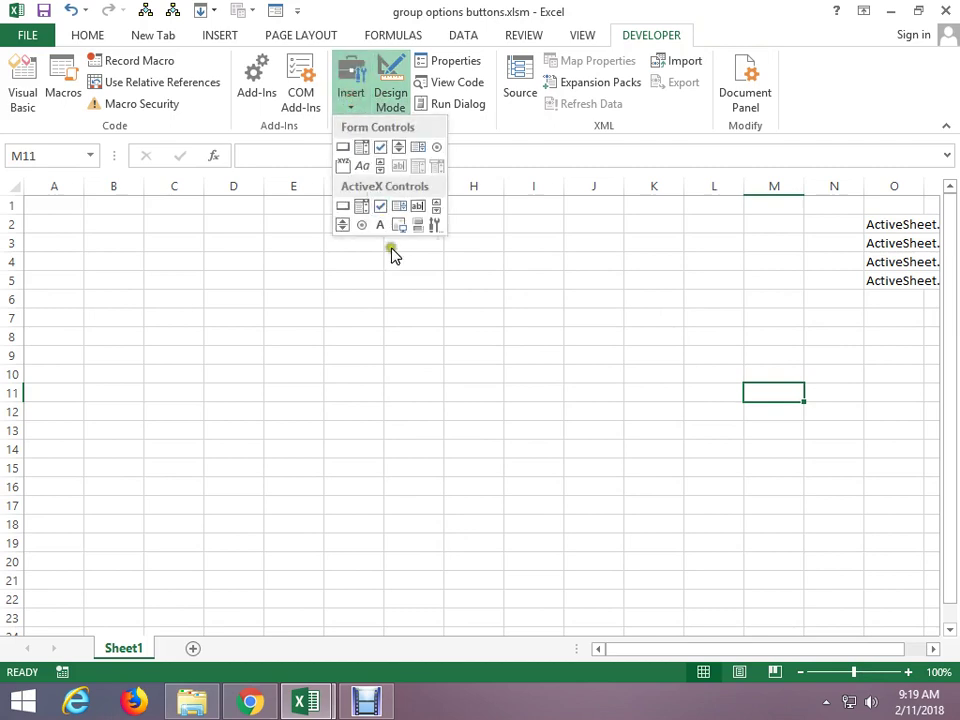
{"action": "left_click", "coordinate": [364, 225]}
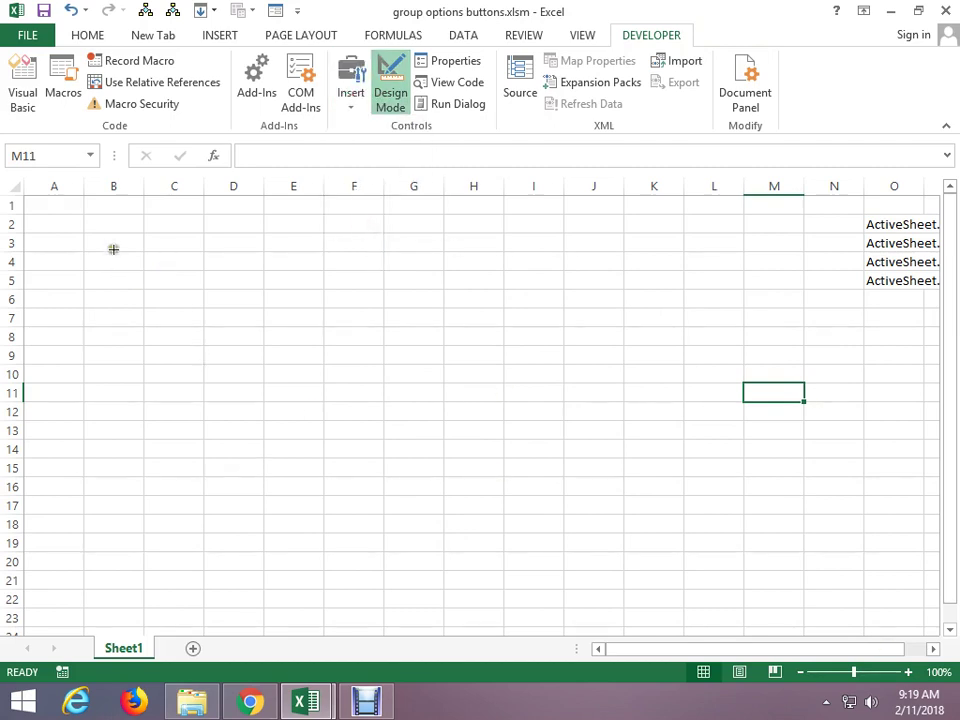
{"action": "left_click_drag", "start_coordinate": [119, 245], "coordinate": [219, 299]}
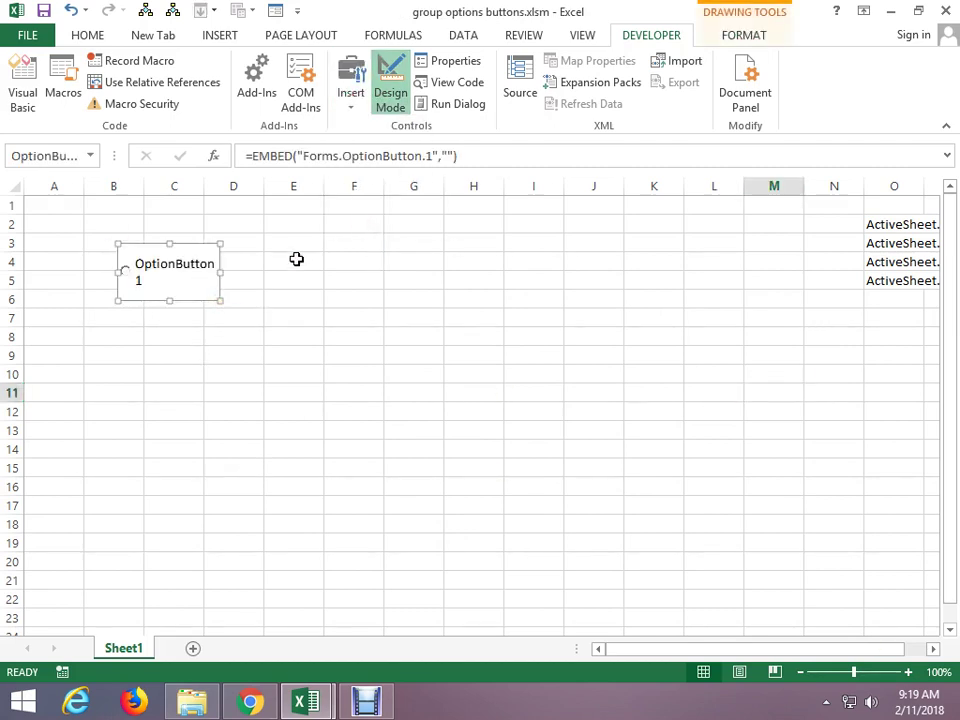
{"action": "left_click", "coordinate": [357, 100]}
{"action": "left_click", "coordinate": [362, 229]}
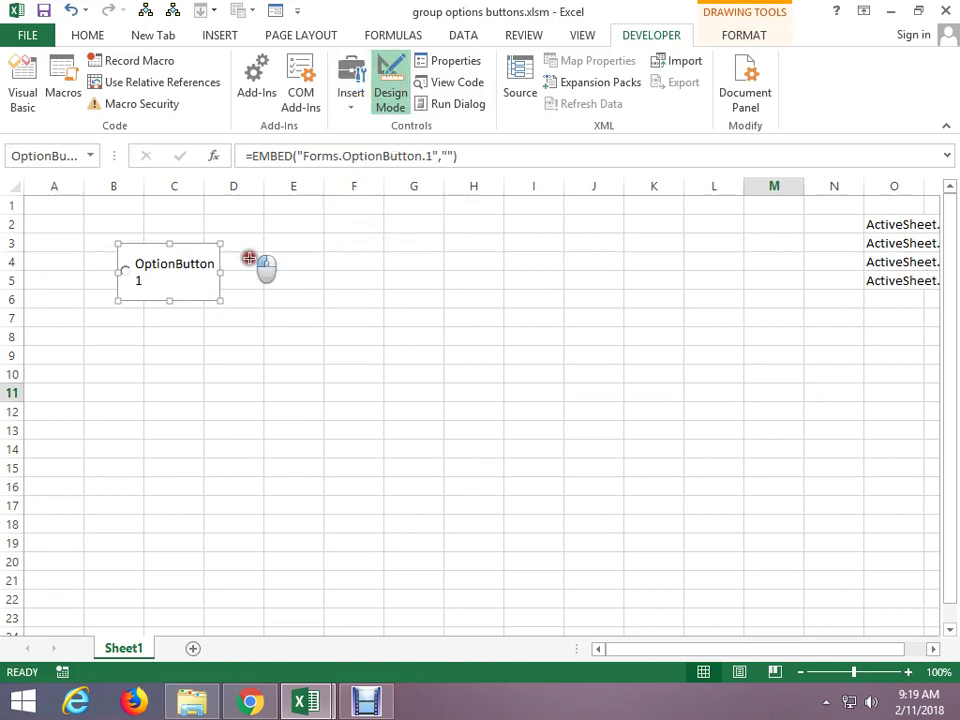
{"action": "left_click_drag", "start_coordinate": [246, 250], "coordinate": [374, 304]}
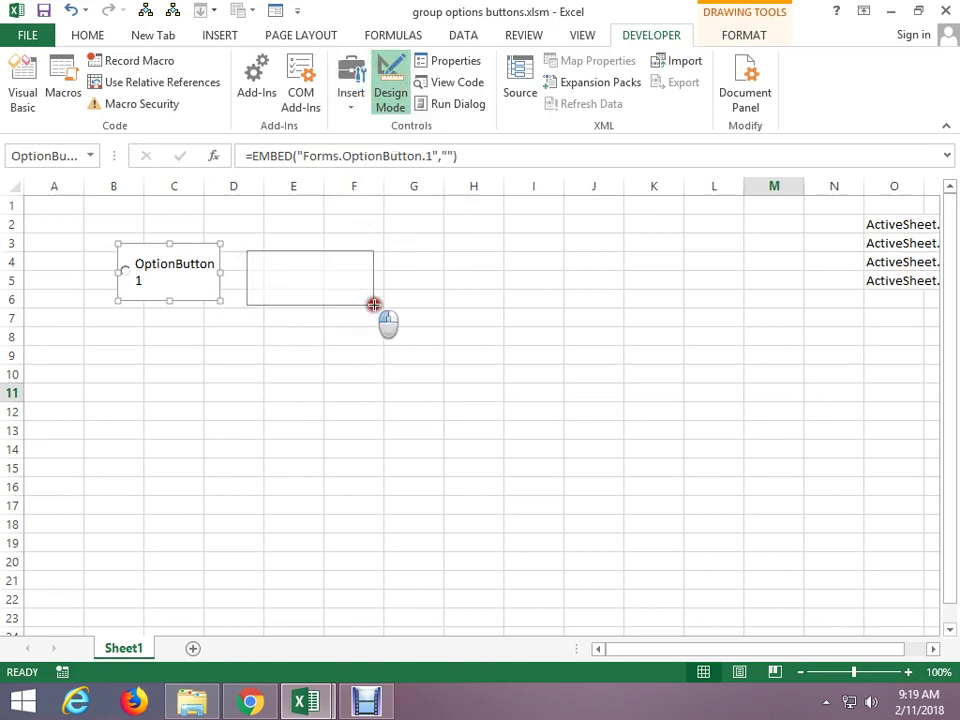
{"action": "left_click", "coordinate": [352, 100]}
{"action": "left_click", "coordinate": [363, 225]}
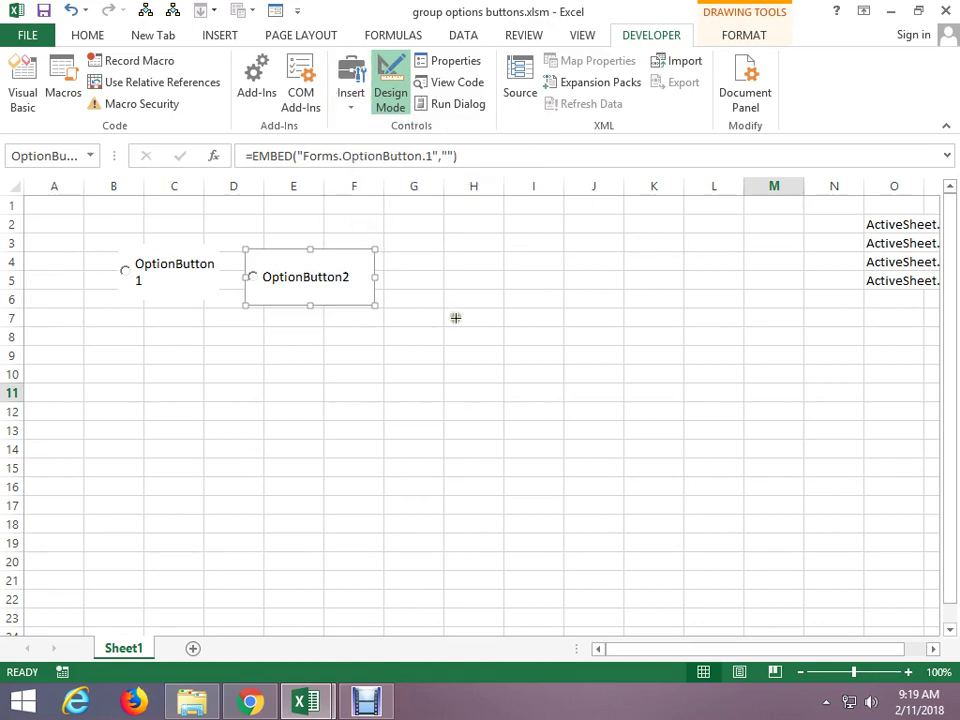
{"action": "mouse_move", "coordinate": [435, 245]}
{"action": "left_mouse_down"}
{"action": "mouse_move", "coordinate": [459, 286]}
{"action": "mouse_move", "coordinate": [561, 306]}
{"action": "left_mouse_up"}
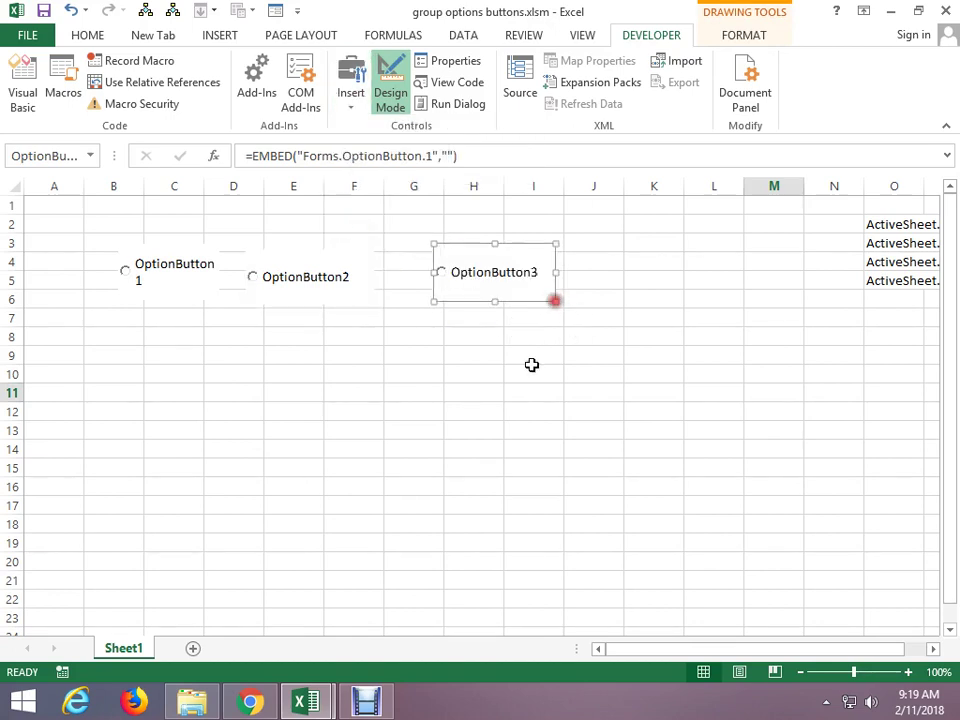
{"action": "left_click", "coordinate": [338, 389]}
- Draw OptionButton4–6 across B11:C12, E11:F12 and H11:I12, then turn Design Mode off
{"action": "left_click", "coordinate": [352, 100]}
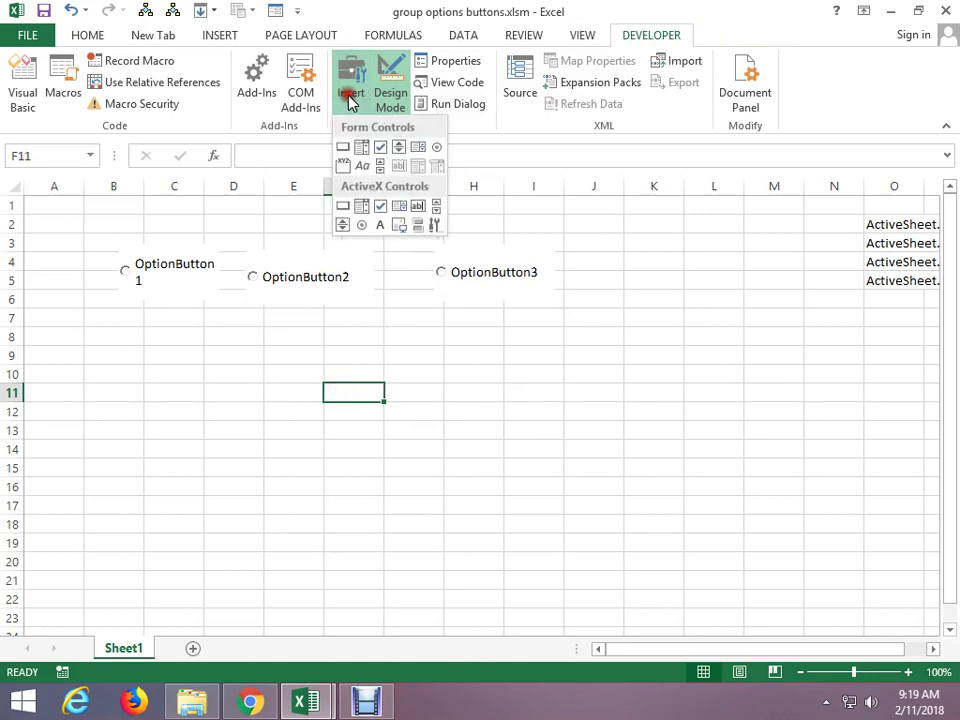
{"action": "left_click", "coordinate": [363, 225]}
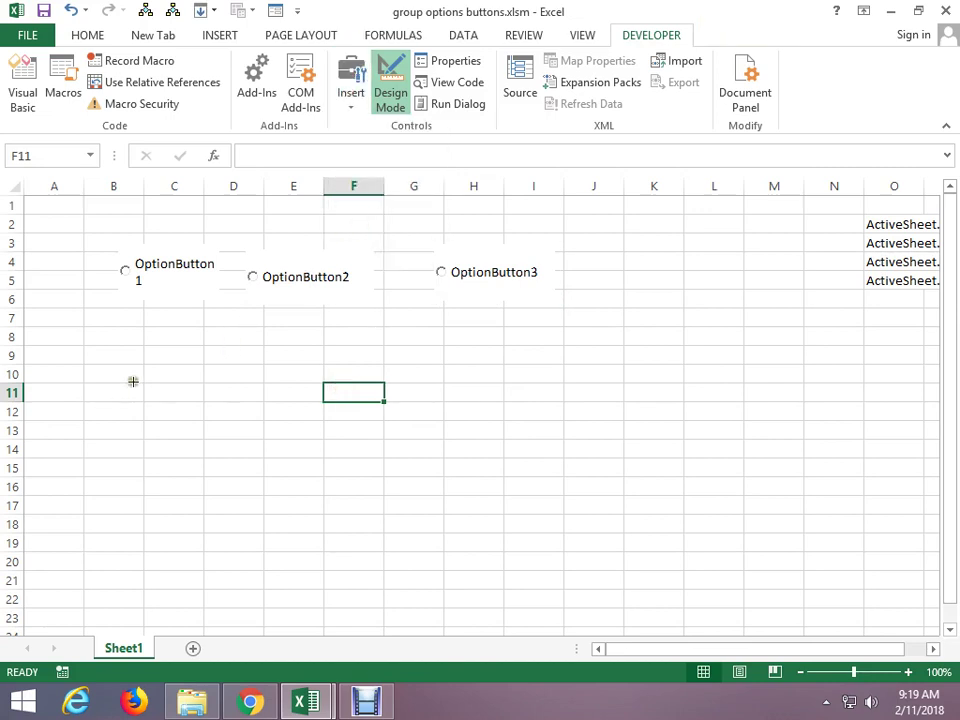
{"action": "left_click_drag", "start_coordinate": [134, 383], "coordinate": [208, 411]}
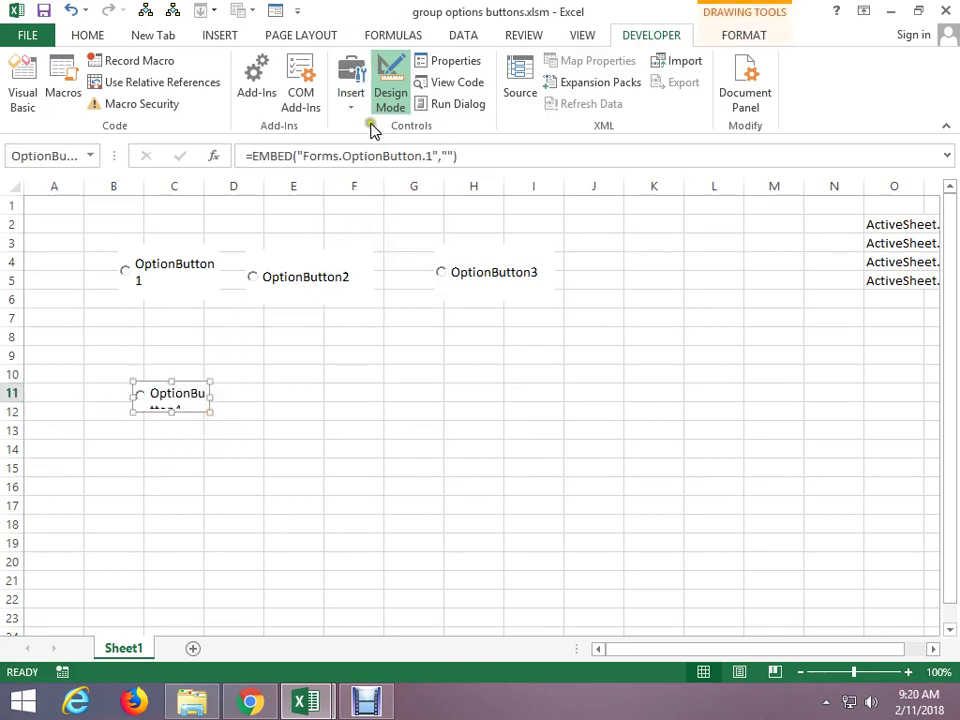
{"action": "left_click", "coordinate": [351, 100]}
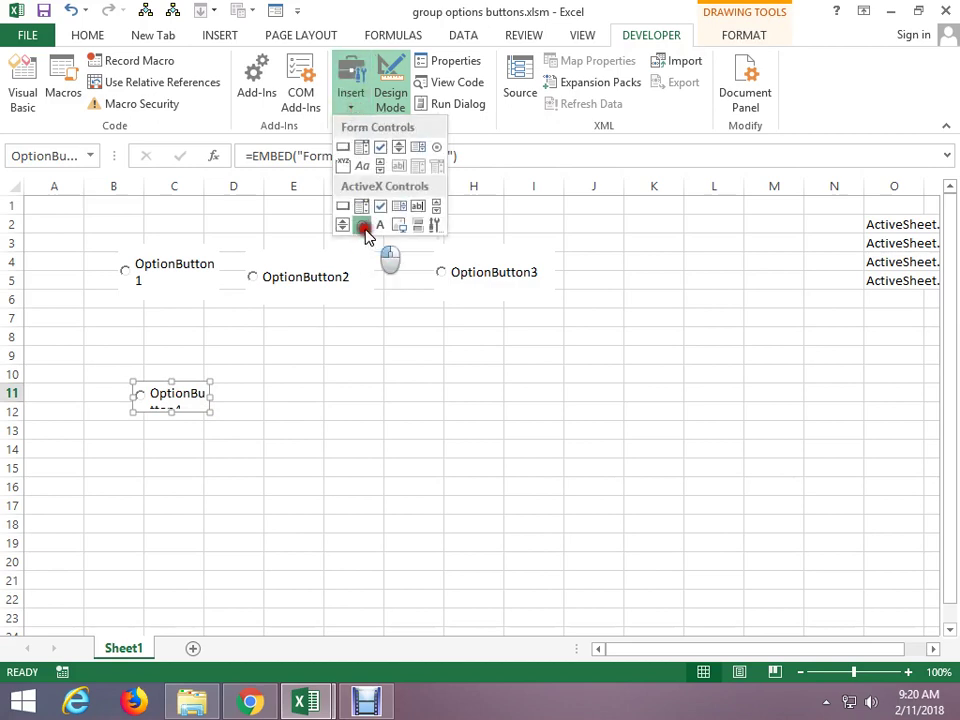
{"action": "left_click", "coordinate": [362, 225]}
{"action": "left_click_drag", "start_coordinate": [265, 383], "coordinate": [372, 420]}
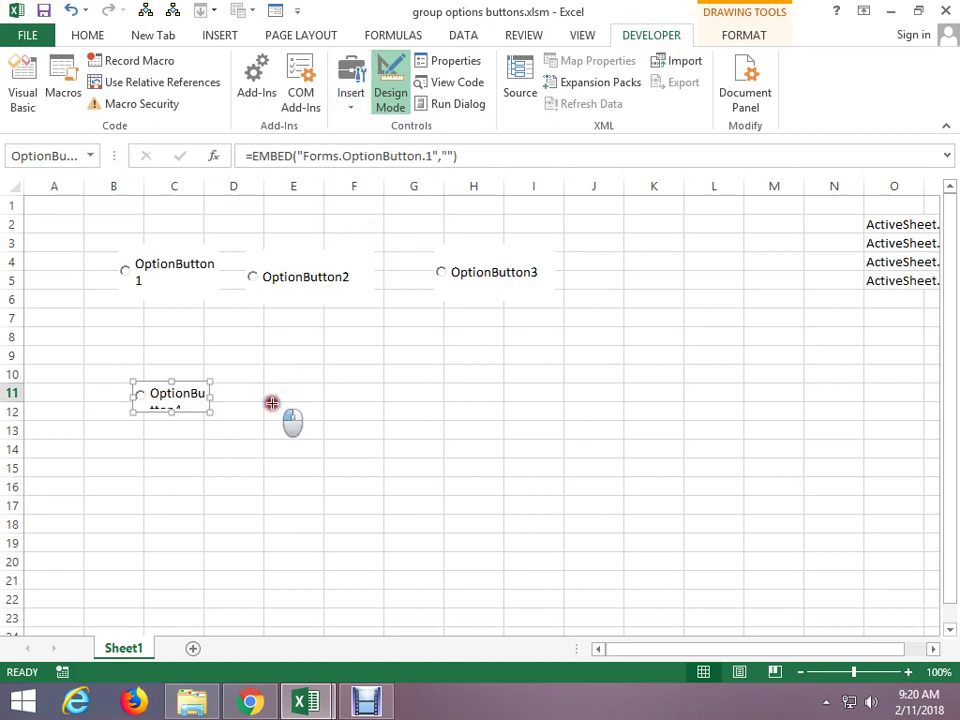
{"action": "left_click", "coordinate": [352, 105]}
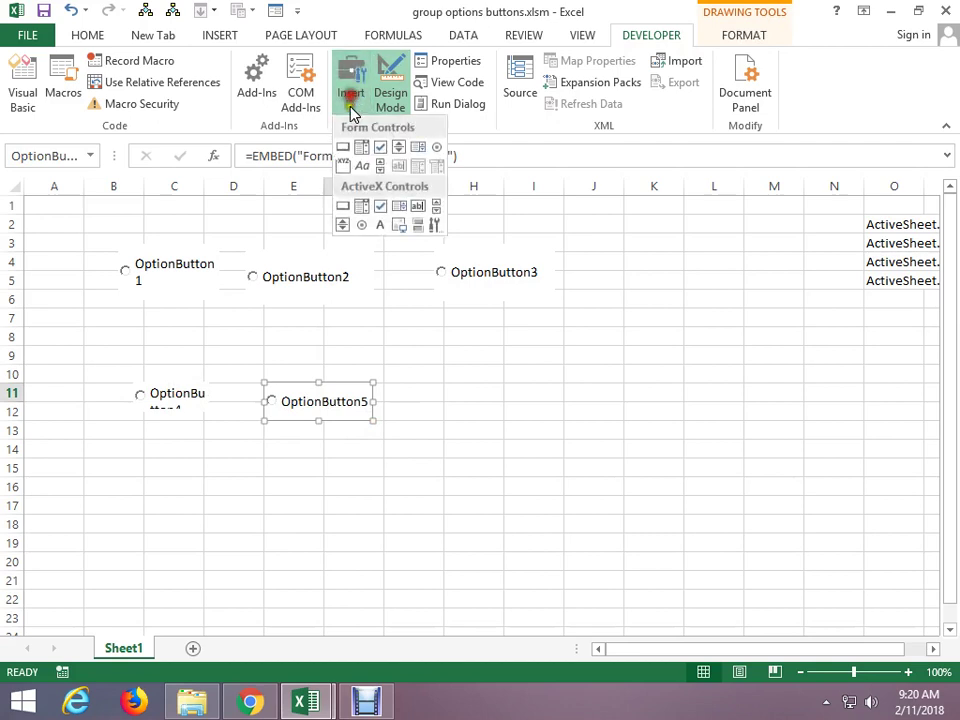
{"action": "left_click", "coordinate": [360, 226]}
{"action": "left_click_drag", "start_coordinate": [442, 376], "coordinate": [536, 429]}
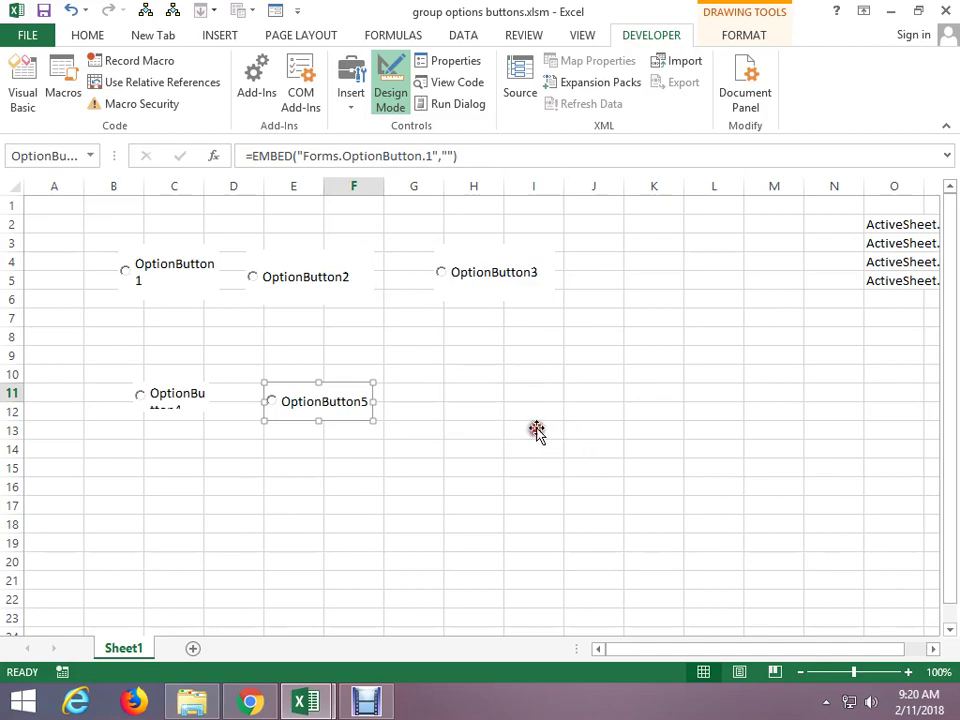
{"action": "left_click", "coordinate": [600, 381]}
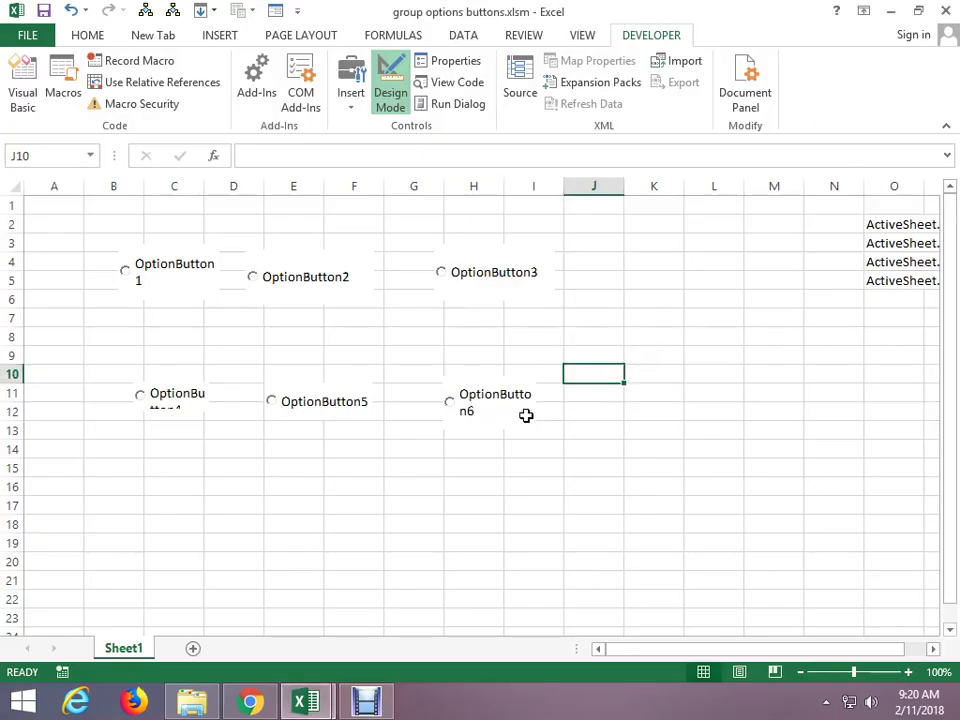
{"action": "left_click", "coordinate": [390, 90]}
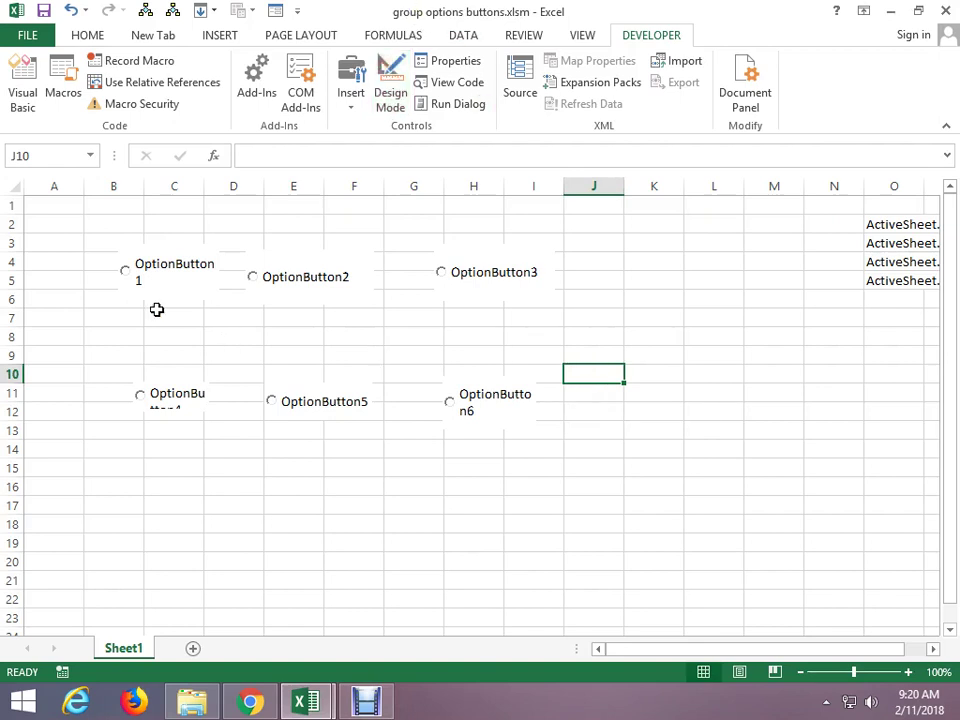
- Test all six option buttons and dismiss OptionButton3's 'OptionButton1' message, ending on OptionButton4
{"action": "left_click", "coordinate": [128, 273]}
{"action": "left_click", "coordinate": [272, 279]}
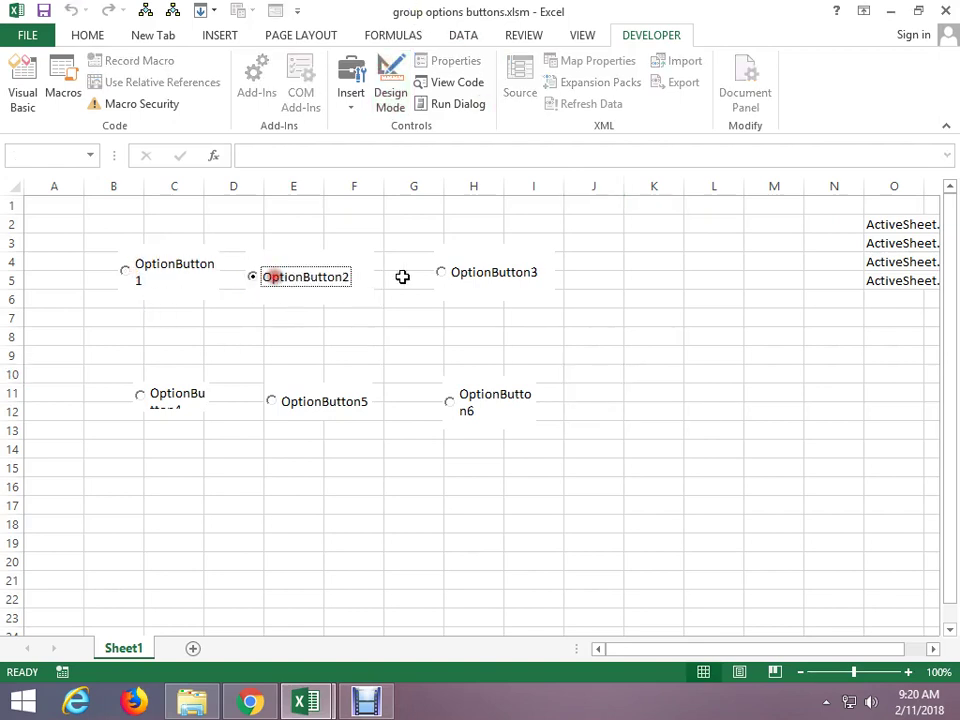
{"action": "left_click", "coordinate": [443, 273]}
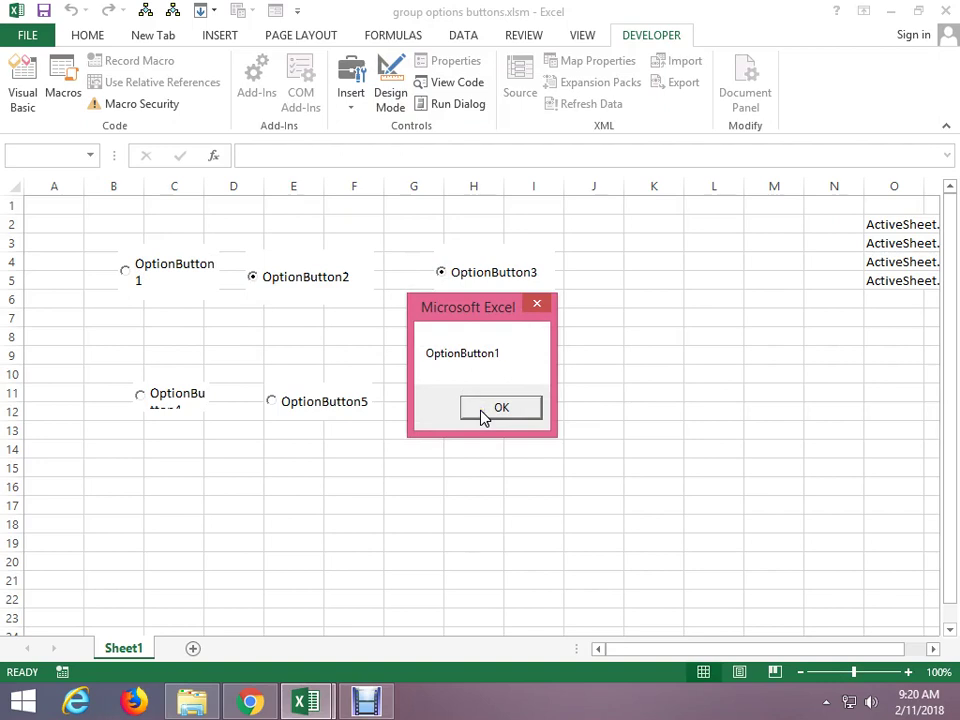
{"action": "left_click", "coordinate": [483, 412]}
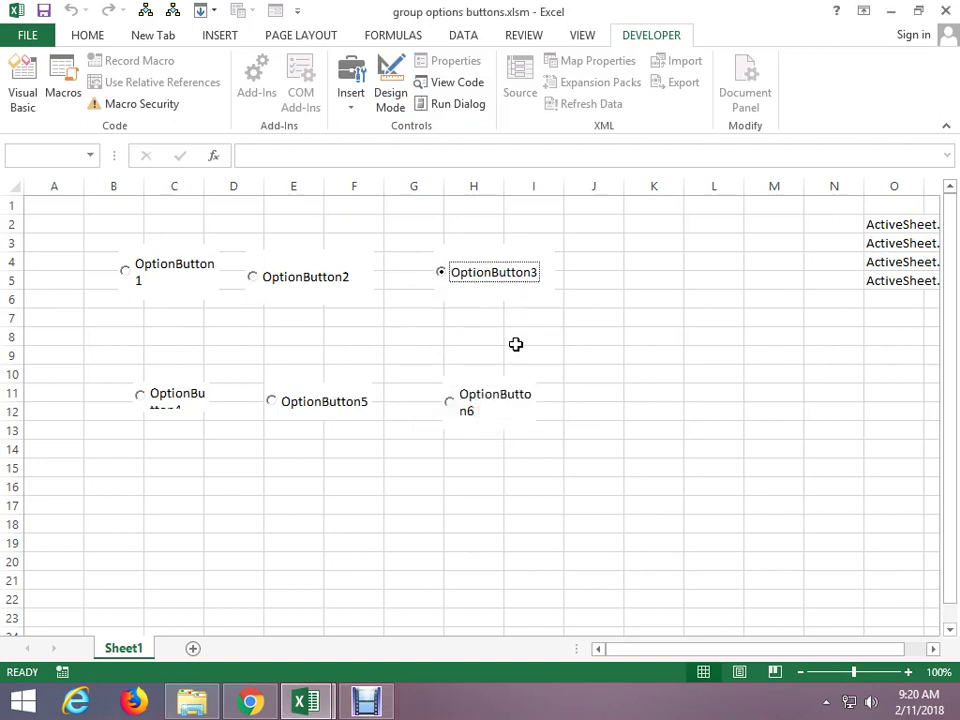
{"action": "left_click", "coordinate": [469, 412]}
{"action": "left_click", "coordinate": [306, 413]}
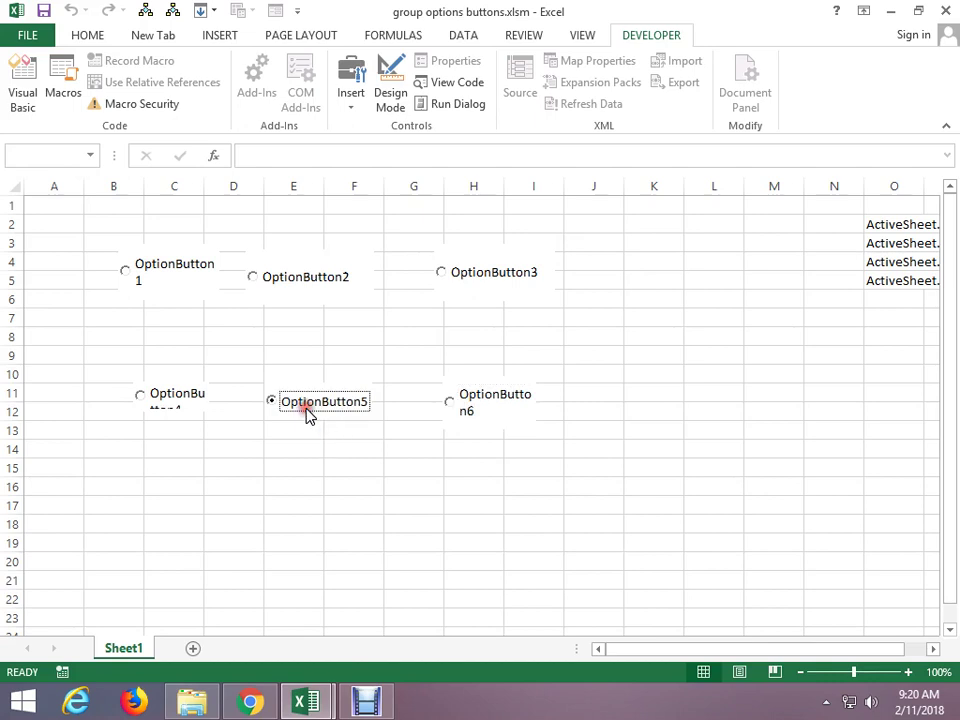
{"action": "left_click", "coordinate": [183, 406]}
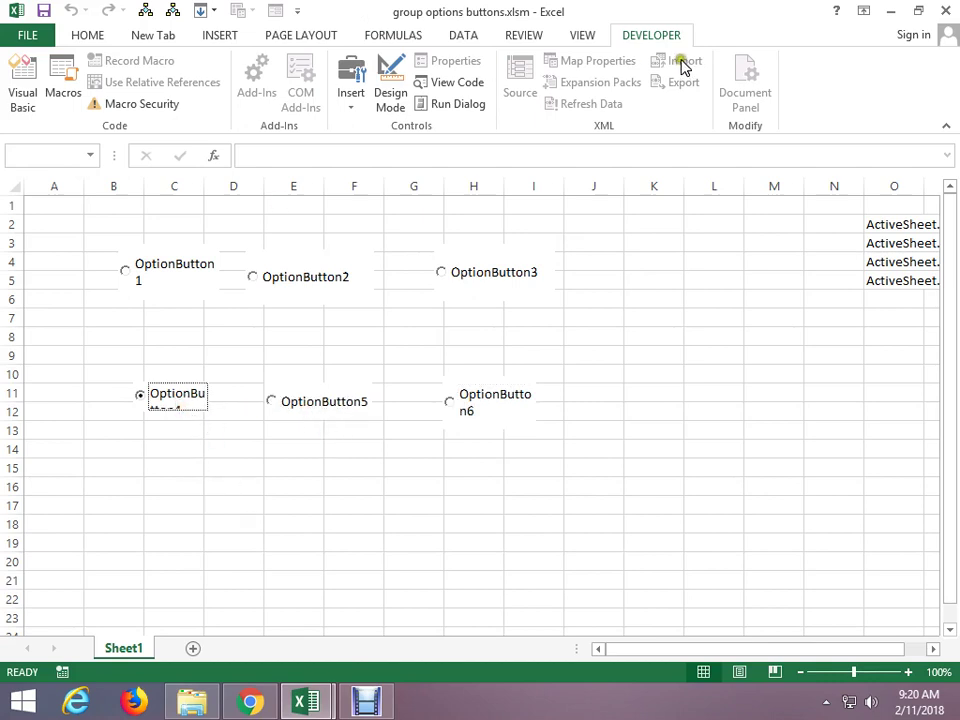
- Open Sheet1's click code in the Visual Basic editor, then close the editor window
{"action": "left_click", "coordinate": [649, 32]}
{"action": "left_click", "coordinate": [28, 85]}
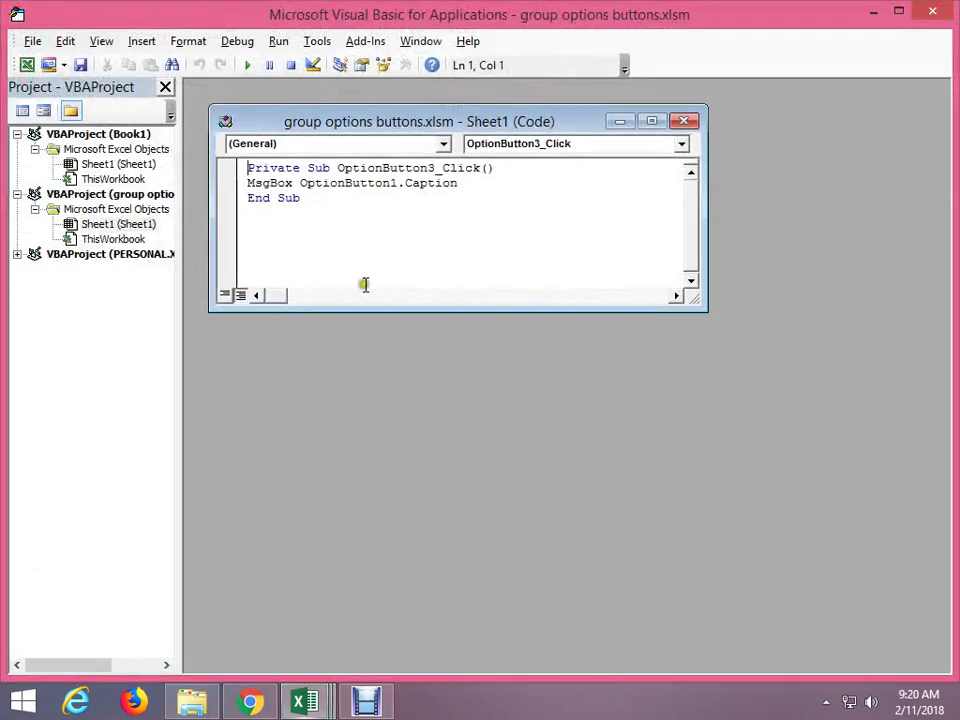
{"action": "key", "text": "alt+space"}
{"action": "key", "text": "Up"}
{"action": "key", "text": "Return"}
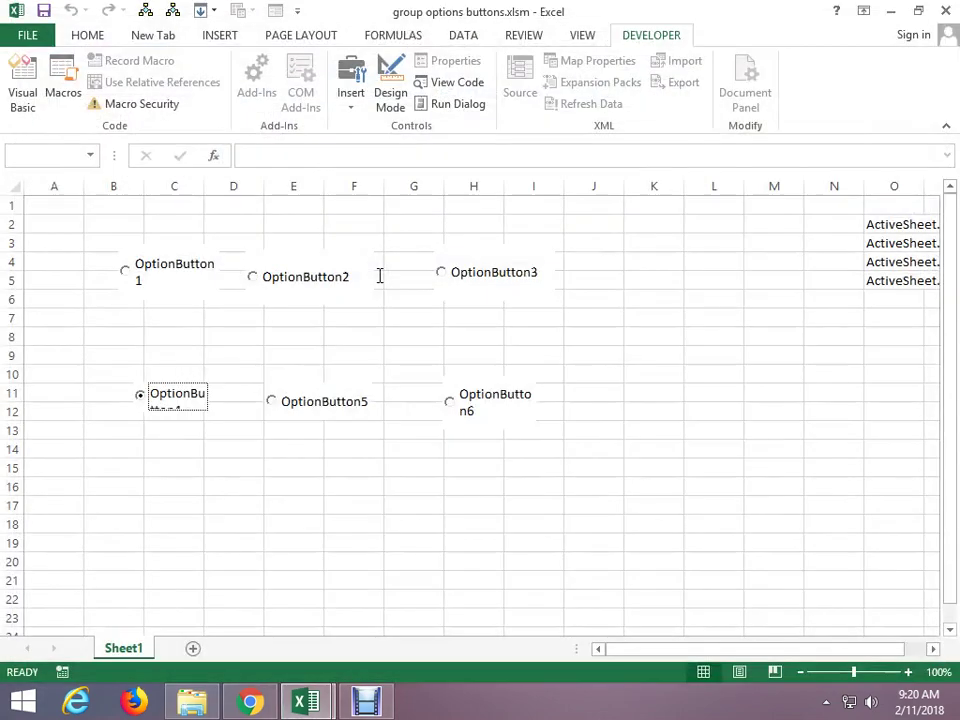
- Close the VBA editor and the group options buttons workbook window
{"action": "key", "text": "alt+space"}
{"action": "key", "text": "Up"}
{"action": "key", "text": "Return"}
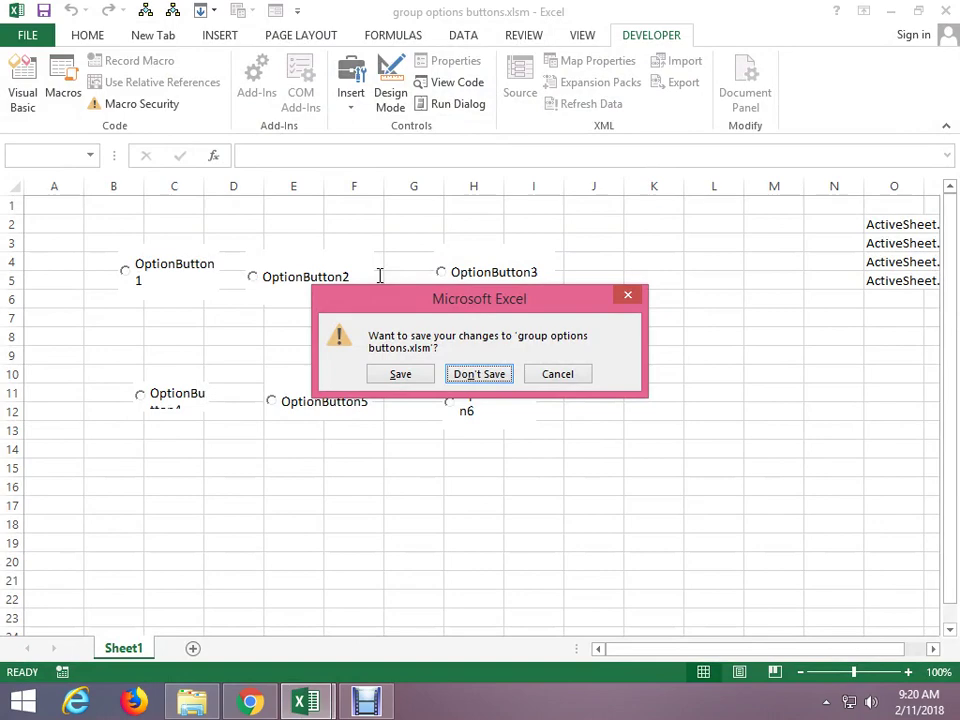
{"action": "key", "text": "Escape"}
{"action": "key", "text": "alt+Tab"}
{"action": "key", "text": "alt+Tab"}
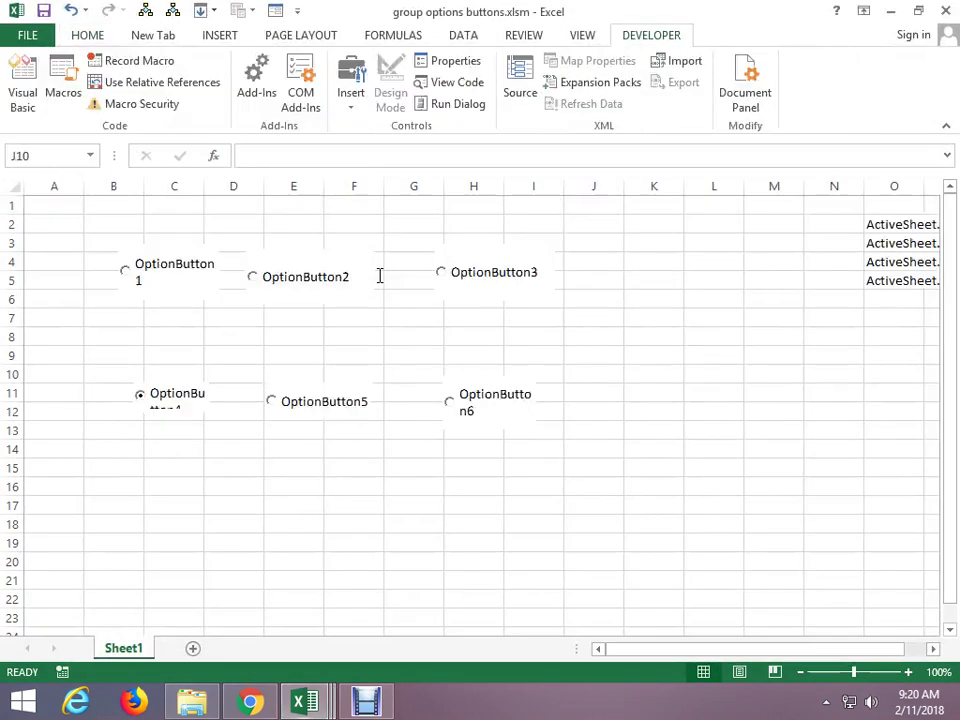
{"action": "key", "text": "alt+space"}
{"action": "key", "text": "Return"}
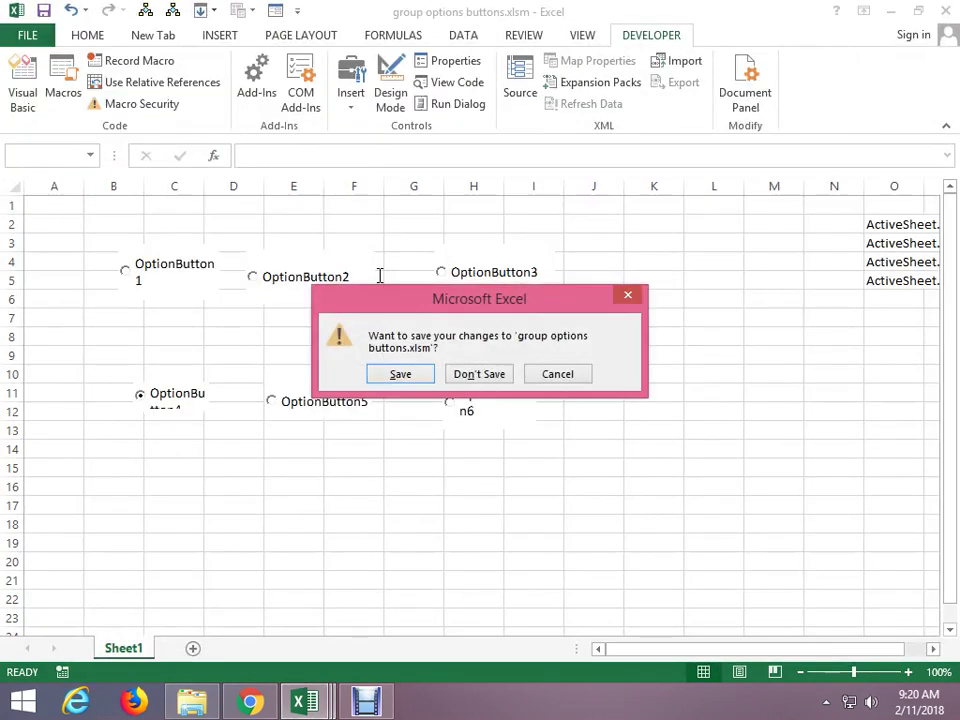
{"action": "key", "text": "Return"}
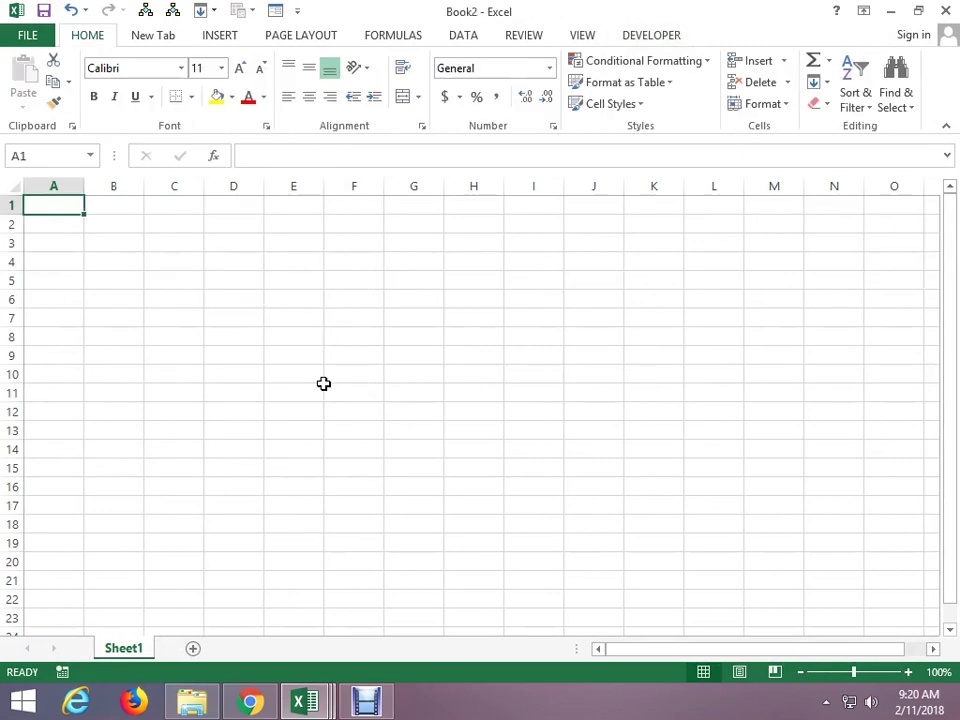
{"action": "key", "text": "alt+Tab"}
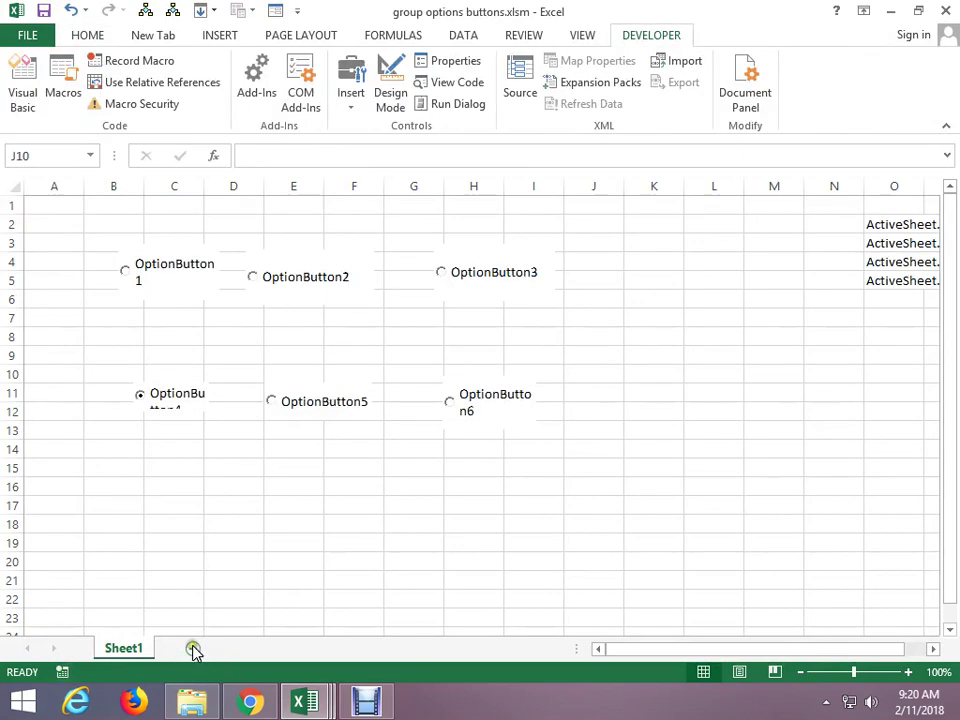
{"action": "key", "text": "alt+space"}
{"action": "key", "text": "Return"}
{"action": "key", "text": "Return"}
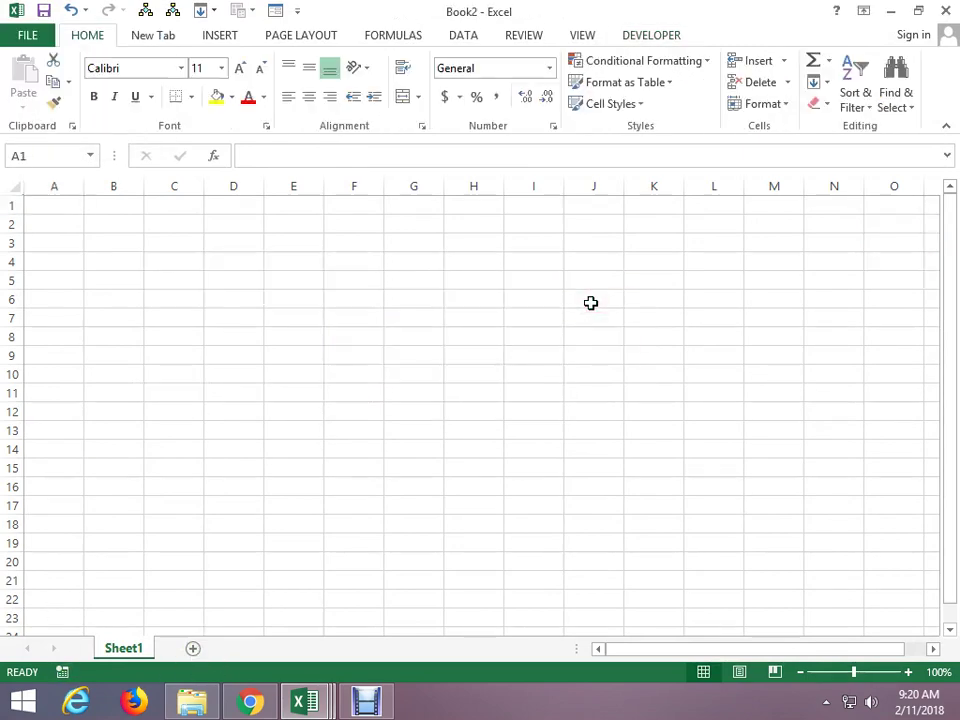
- Close the blank Book2 and Book1 workbooks without saving
{"action": "key", "text": "alt+space"}
{"action": "key", "text": "c"}
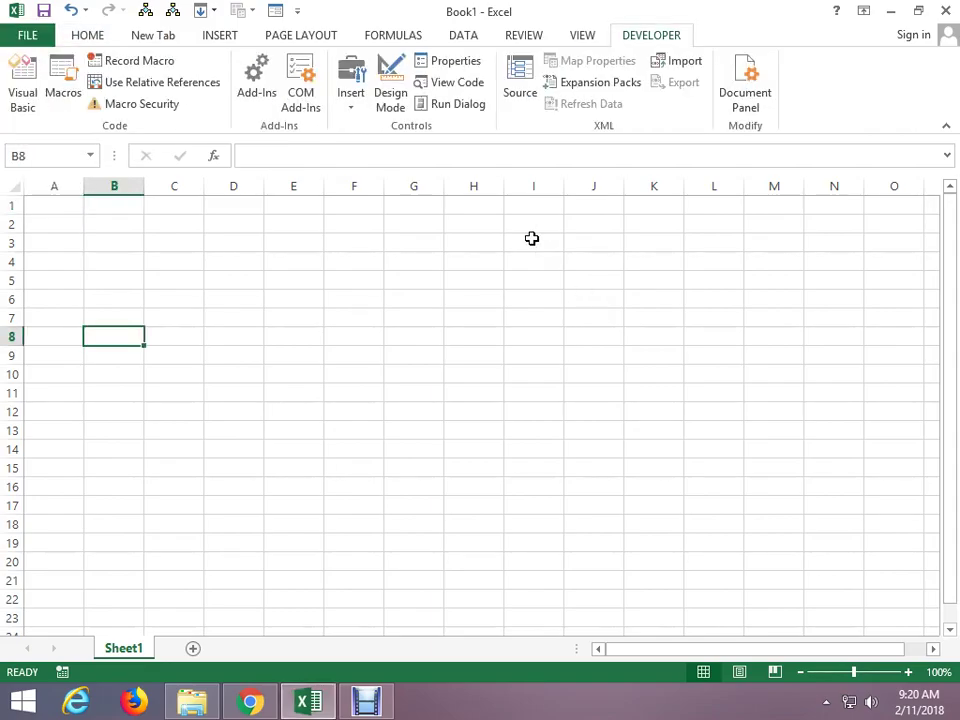
{"action": "key", "text": "alt+space"}
{"action": "key", "text": "c"}
{"action": "key", "text": "Tab"}
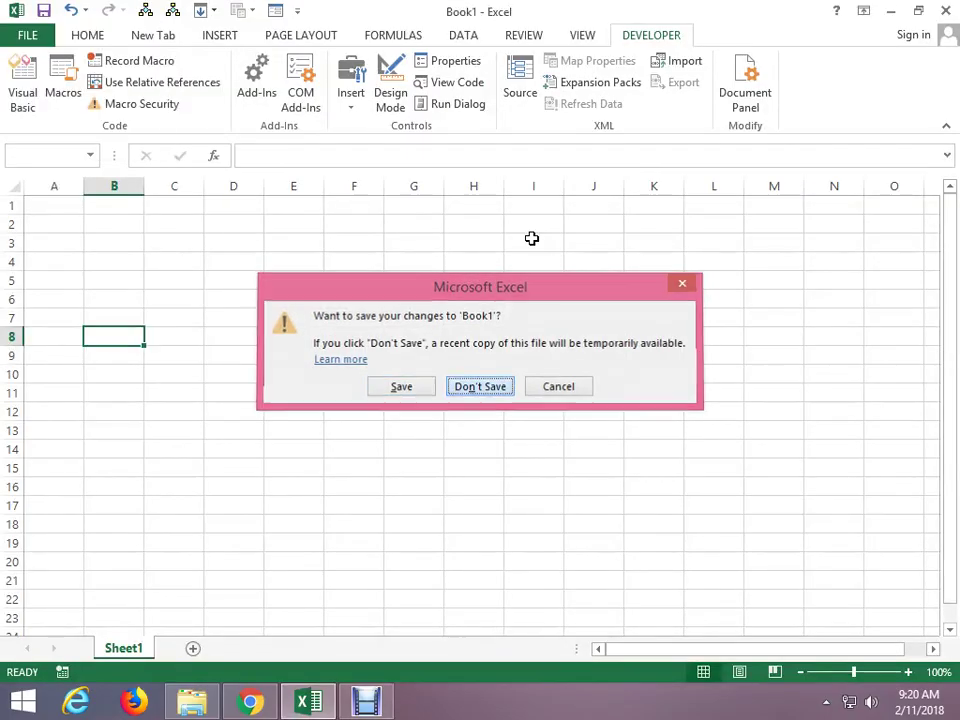
{"action": "key", "text": "Return"}
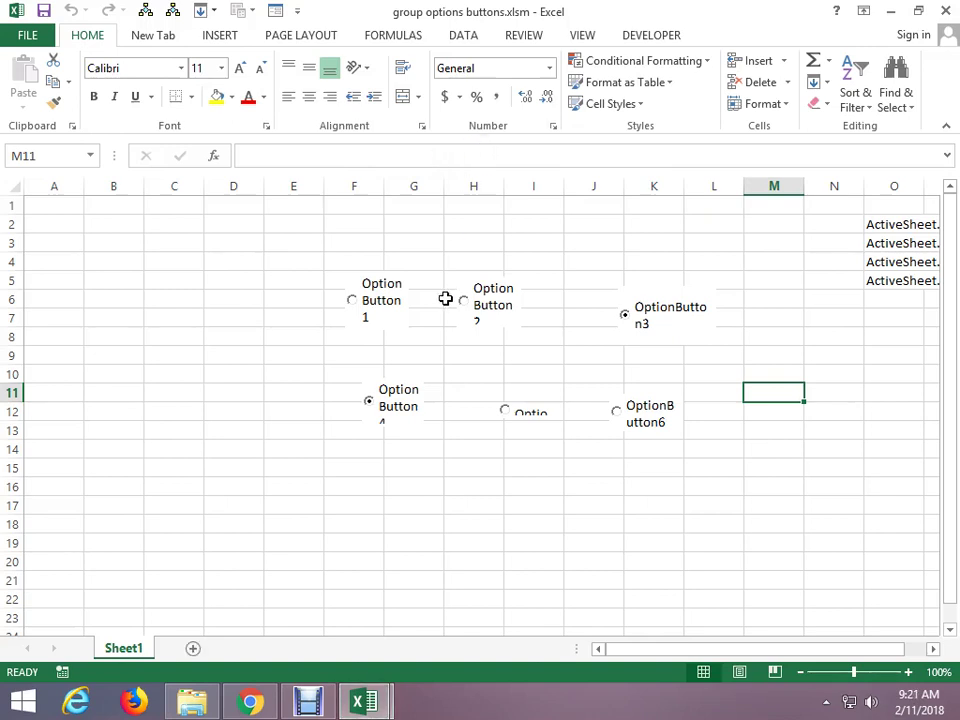
- Add Sheet2 and draw an ActiveX option button over D4:E5
{"action": "left_click", "coordinate": [287, 241]}
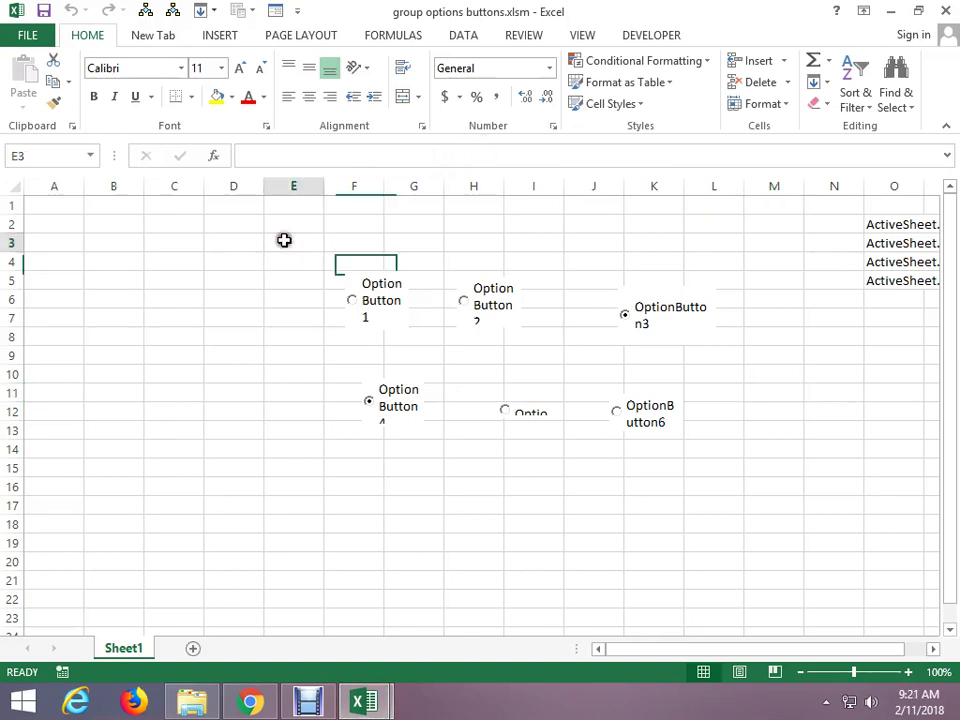
{"action": "left_click", "coordinate": [195, 649]}
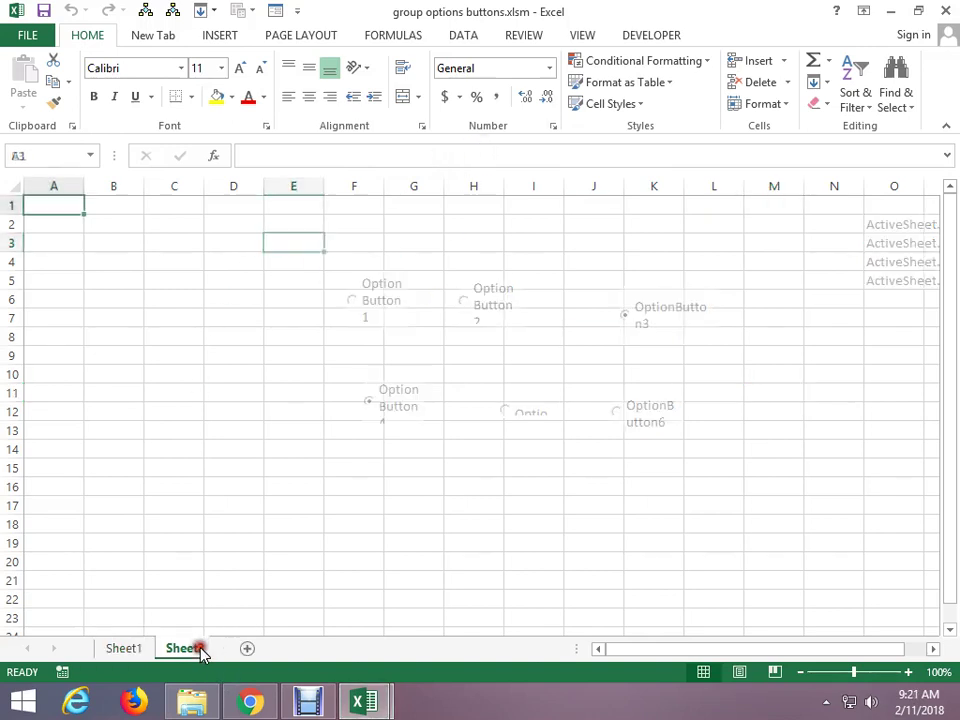
{"action": "left_click", "coordinate": [648, 37]}
{"action": "left_click", "coordinate": [351, 88]}
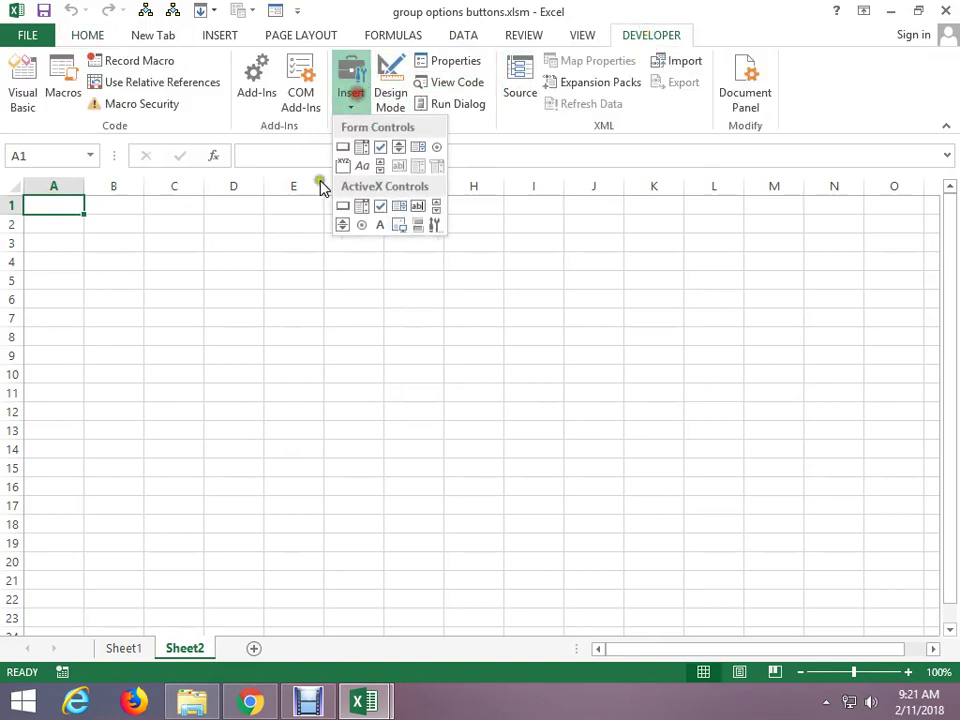
{"action": "left_click", "coordinate": [363, 226]}
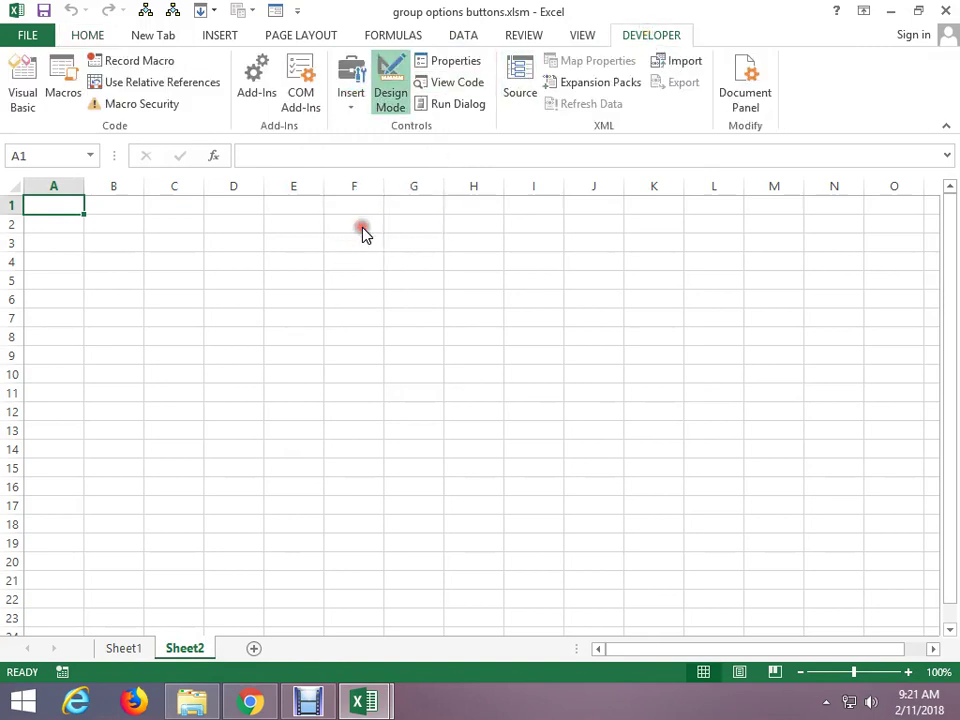
{"action": "left_click_drag", "start_coordinate": [206, 259], "coordinate": [295, 297]}
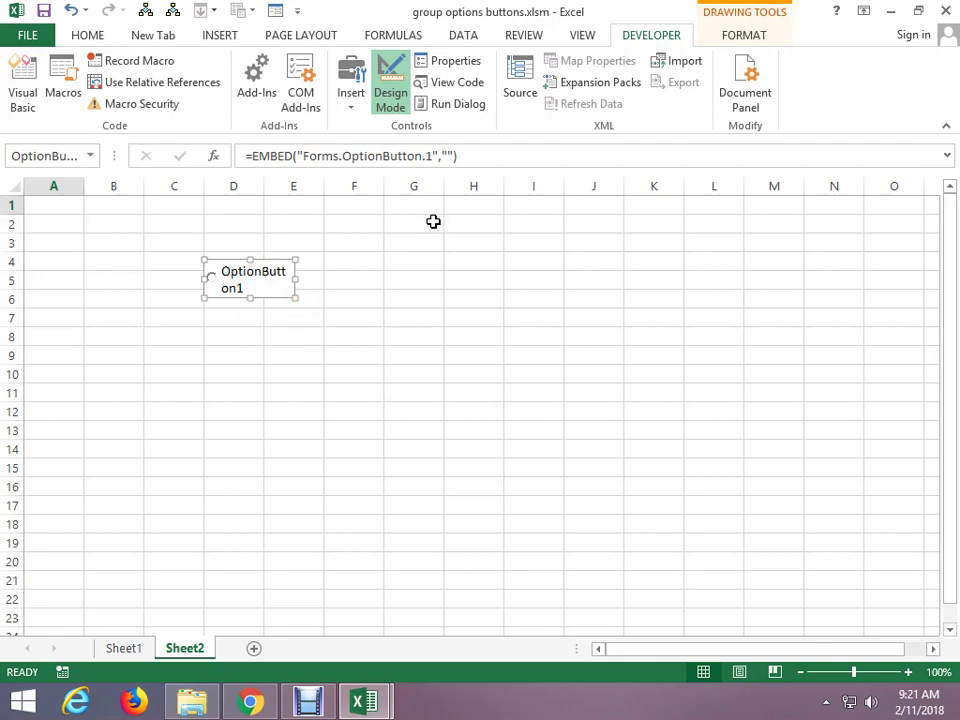
- Paste option button copies at G4, J4, D11, G11 and J11, widening the last one
{"action": "left_click", "coordinate": [407, 270]}
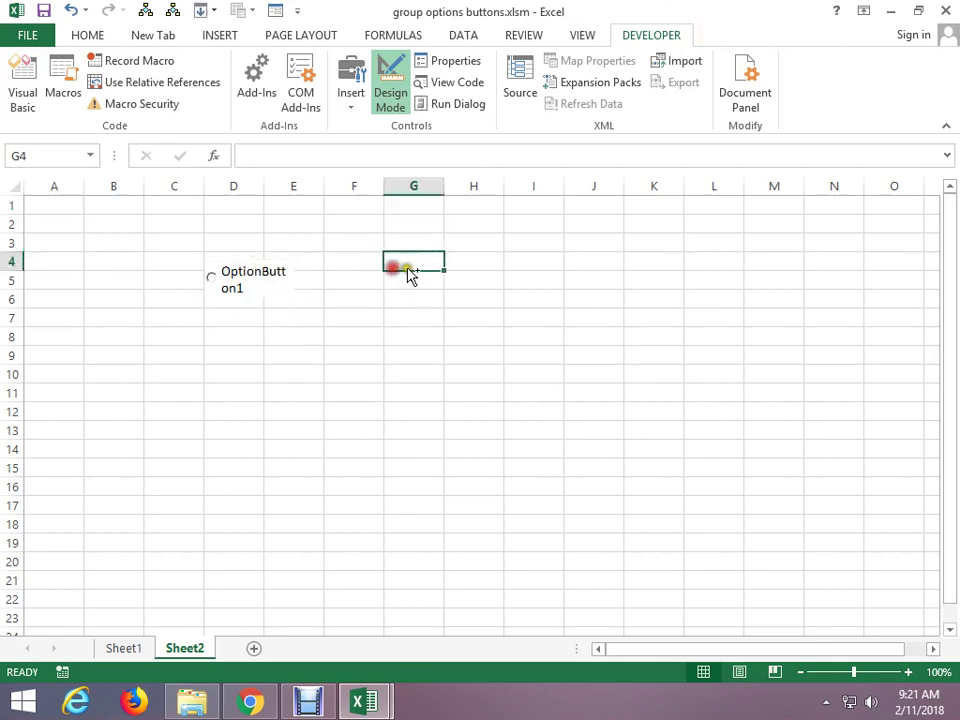
{"action": "key", "text": "ctrl+v"}
{"action": "left_click", "coordinate": [568, 264]}
{"action": "key", "text": "ctrl+v"}
{"action": "left_click", "coordinate": [245, 386]}
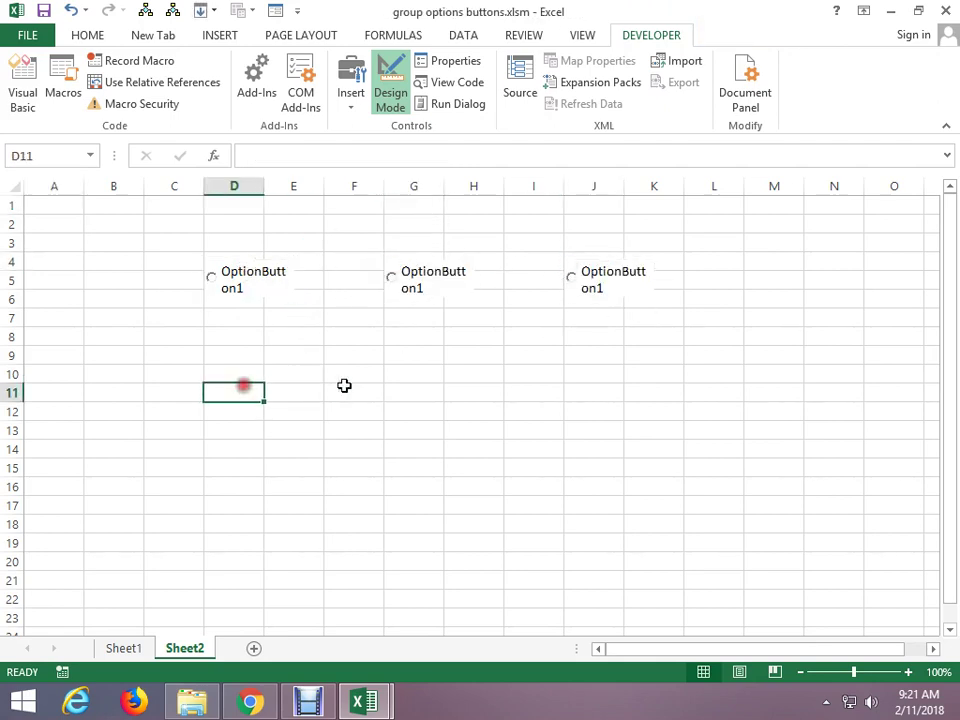
{"action": "key", "text": "ctrl+v"}
{"action": "left_click", "coordinate": [437, 386]}
{"action": "key", "text": "ctrl+v"}
{"action": "left_click", "coordinate": [602, 390]}
{"action": "key", "text": "ctrl+v"}
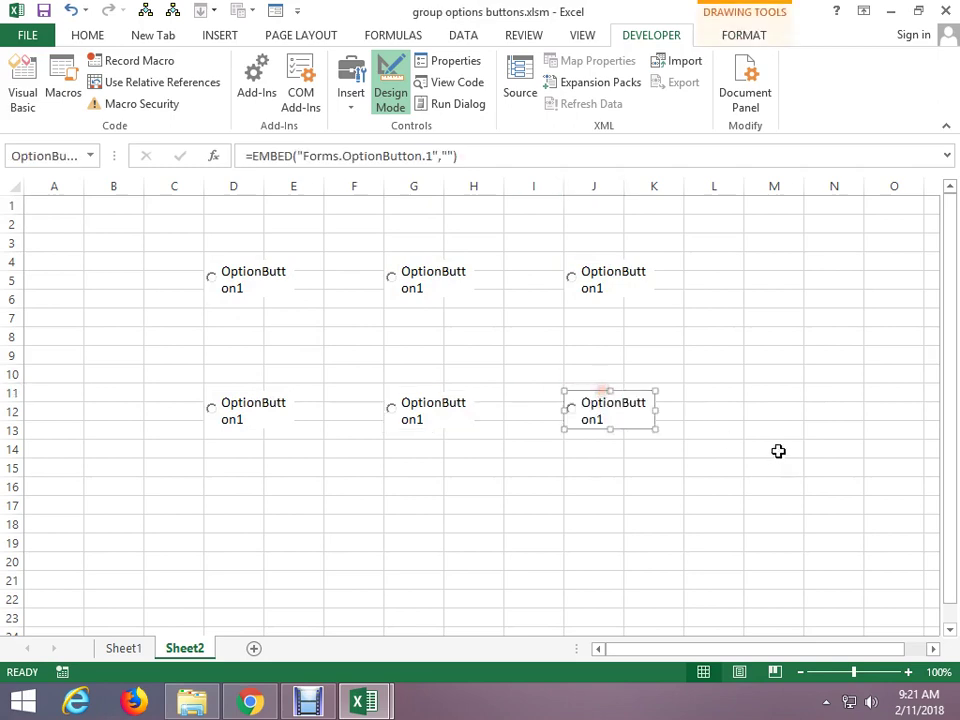
{"action": "left_click_drag", "start_coordinate": [661, 432], "coordinate": [686, 433]}
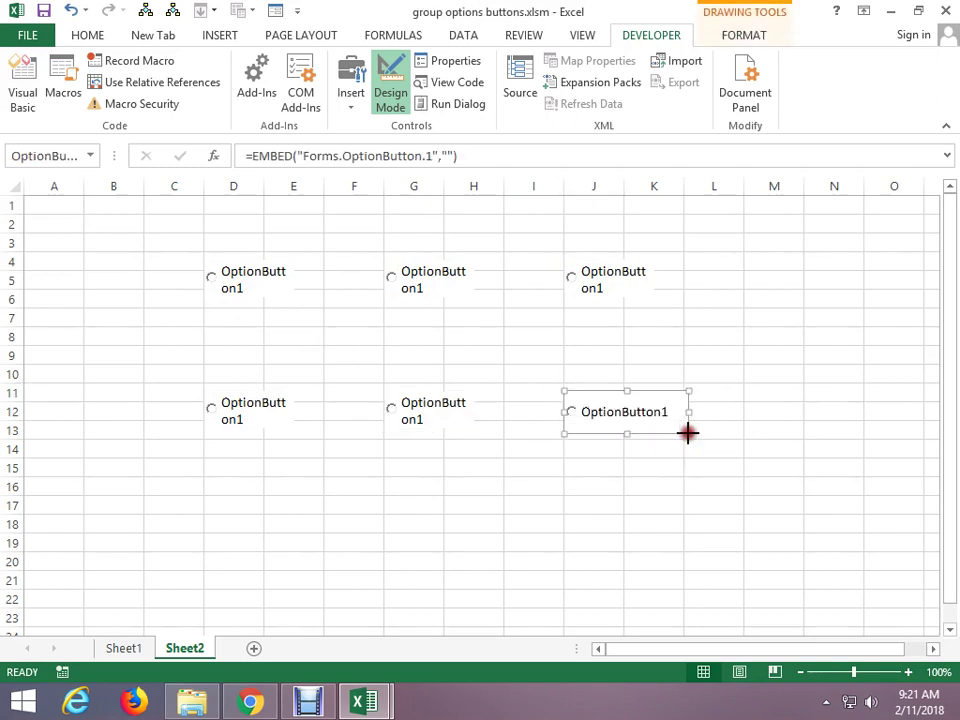
{"action": "left_click", "coordinate": [739, 433]}
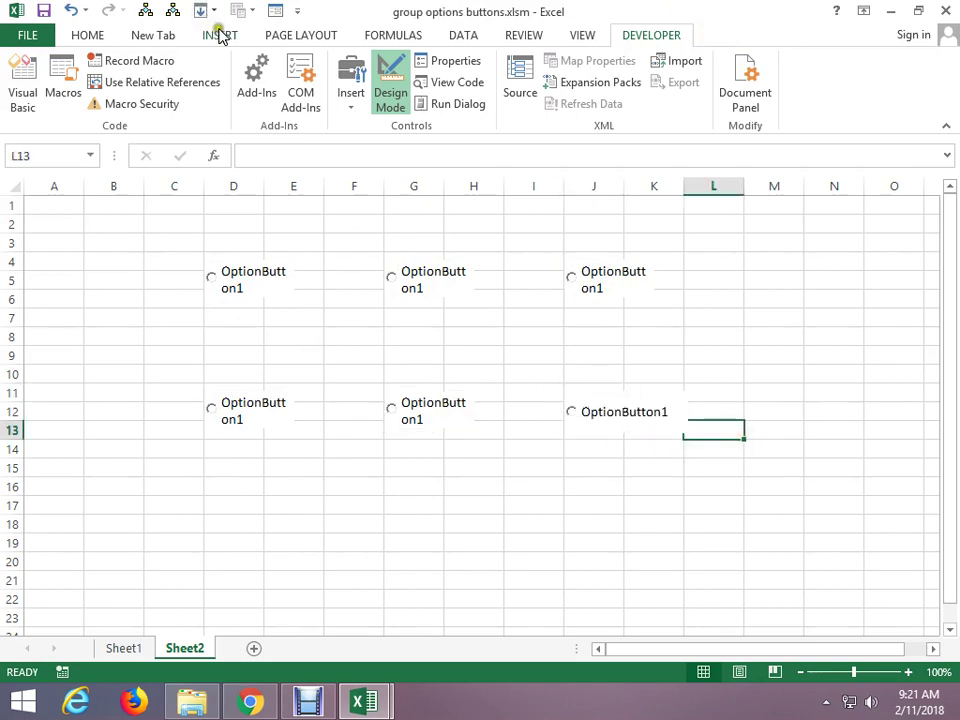
- Turn off Design Mode, click G5, J5, J12, G12 and D12 buttons, then select C3:K7 and C10:L14
{"action": "left_click", "coordinate": [391, 88]}
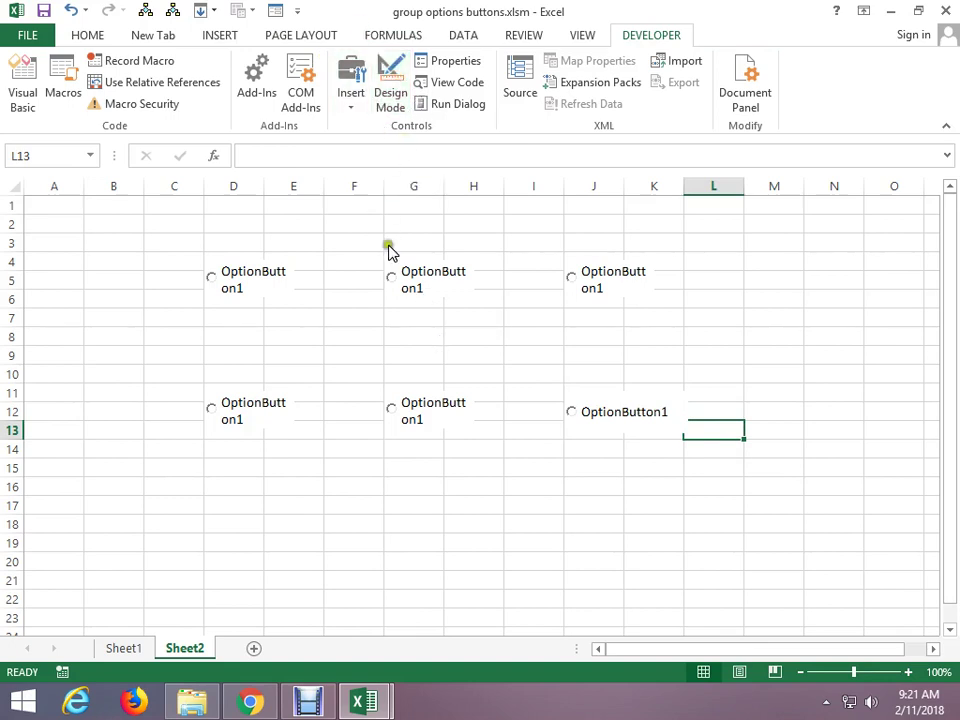
{"action": "left_click", "coordinate": [409, 284]}
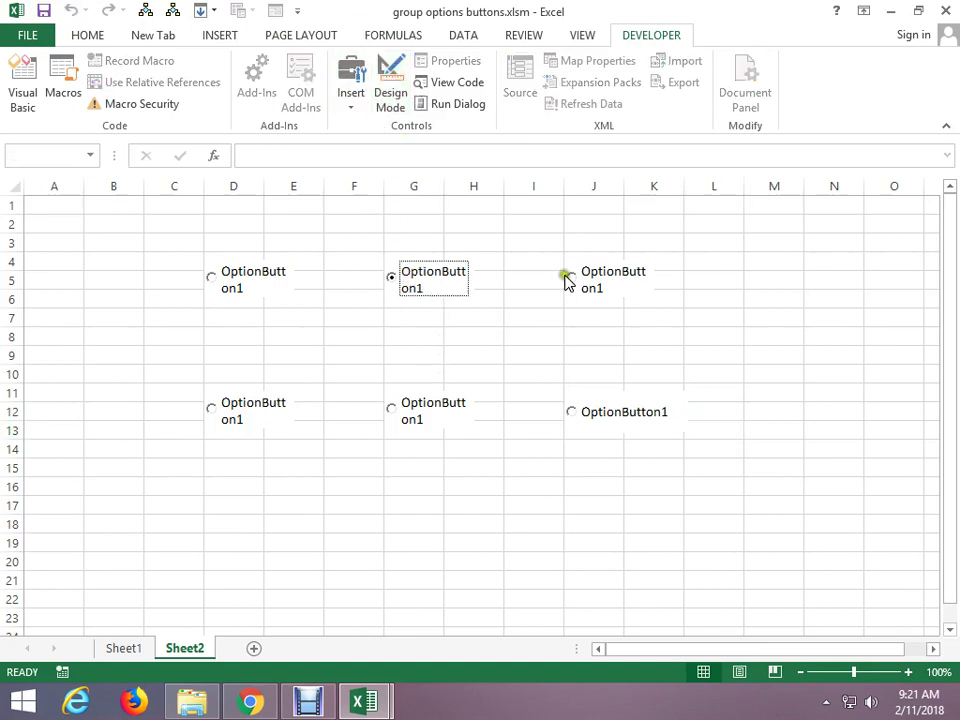
{"action": "left_click", "coordinate": [626, 275]}
{"action": "left_click", "coordinate": [591, 413]}
{"action": "left_click", "coordinate": [429, 412]}
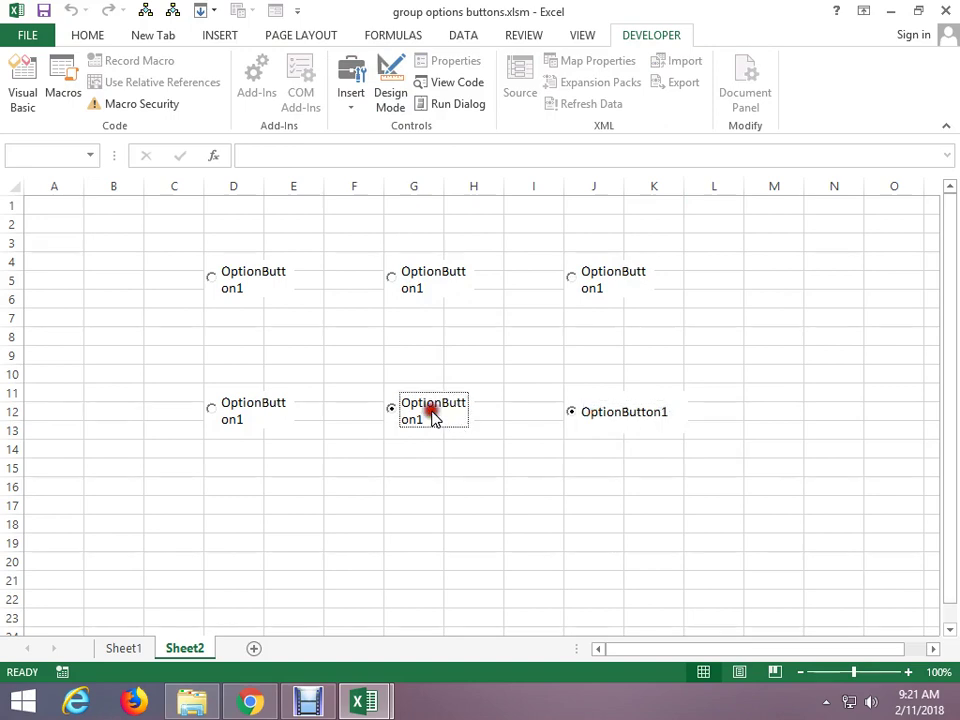
{"action": "left_click", "coordinate": [261, 416]}
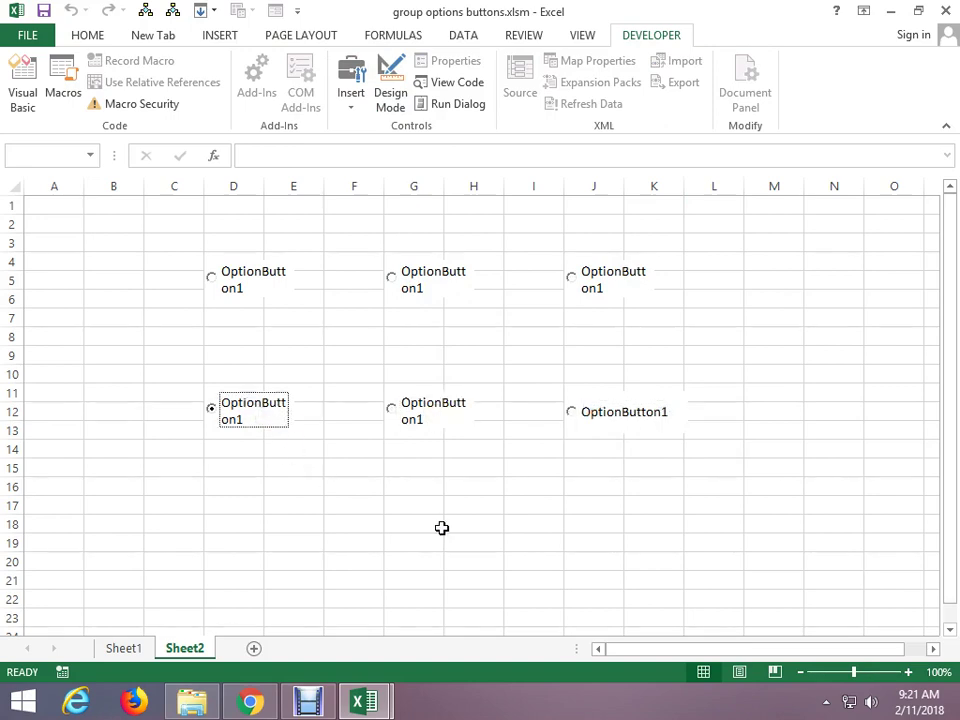
{"action": "left_click_drag", "start_coordinate": [195, 247], "coordinate": [682, 322]}
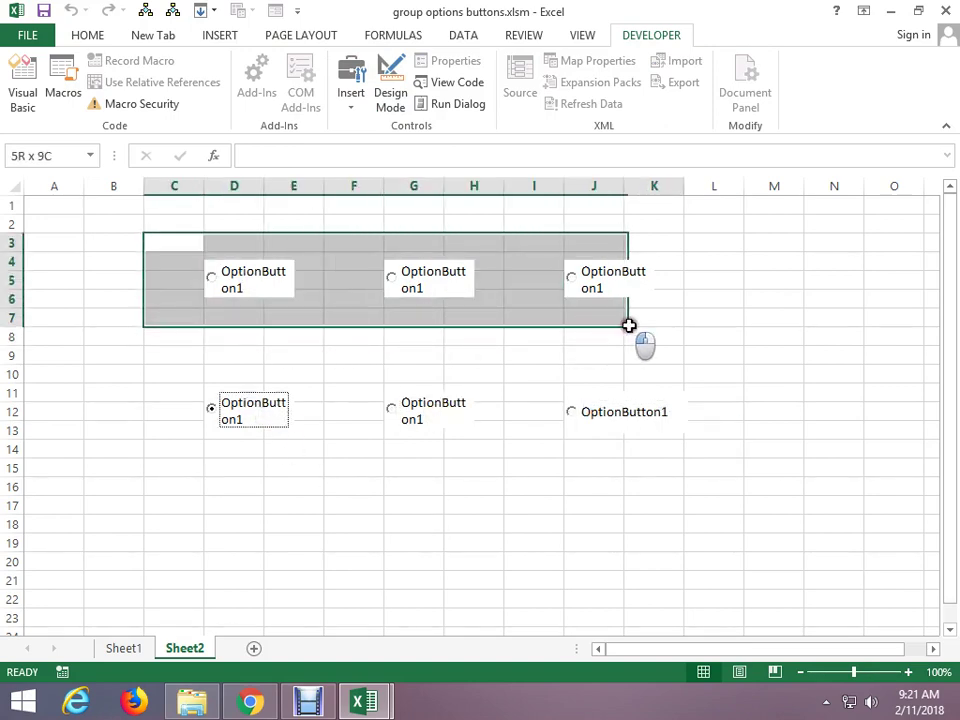
{"action": "left_click_drag", "start_coordinate": [192, 367], "coordinate": [722, 445]}
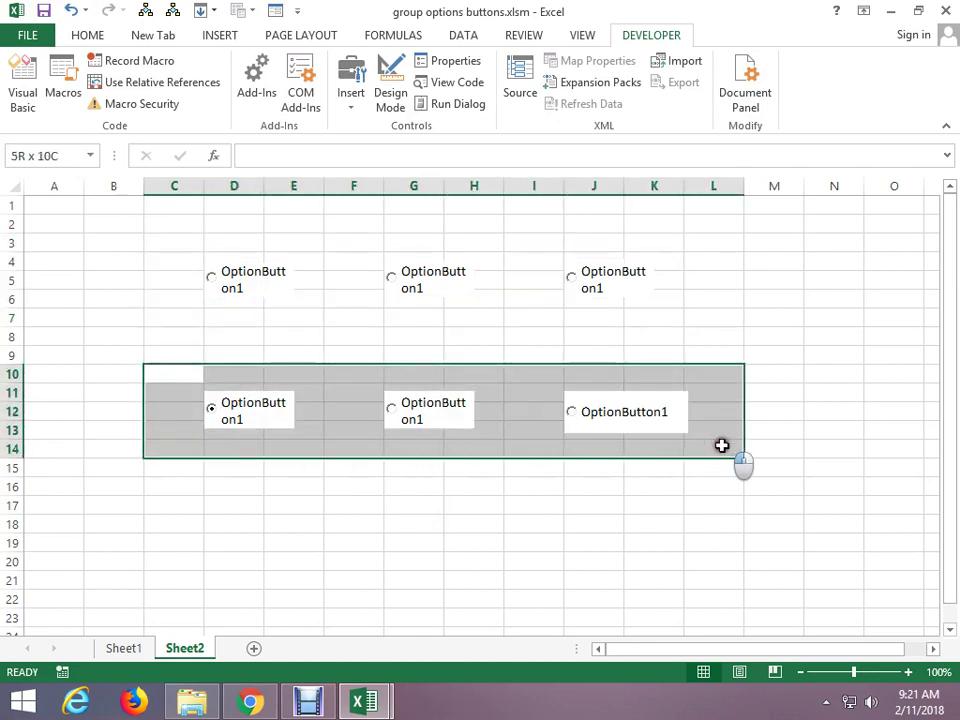
{"action": "left_click", "coordinate": [150, 280]}
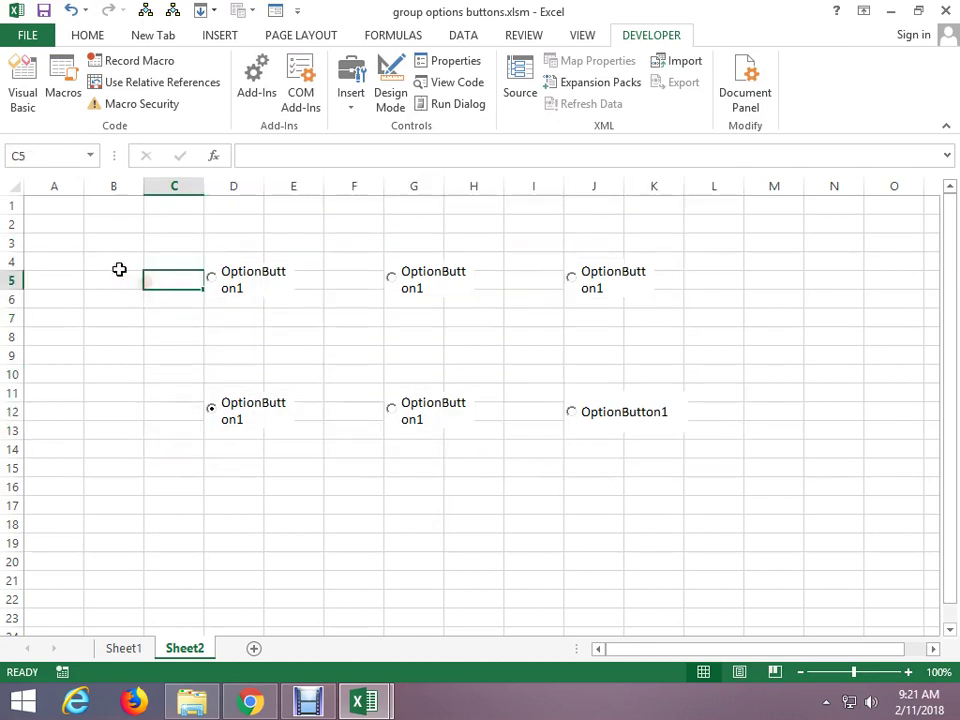
- Enter 'sub' in B5 and 'class' in B12, then turn Design Mode back on
{"action": "left_click", "coordinate": [114, 266]}
{"action": "left_click", "coordinate": [116, 281]}
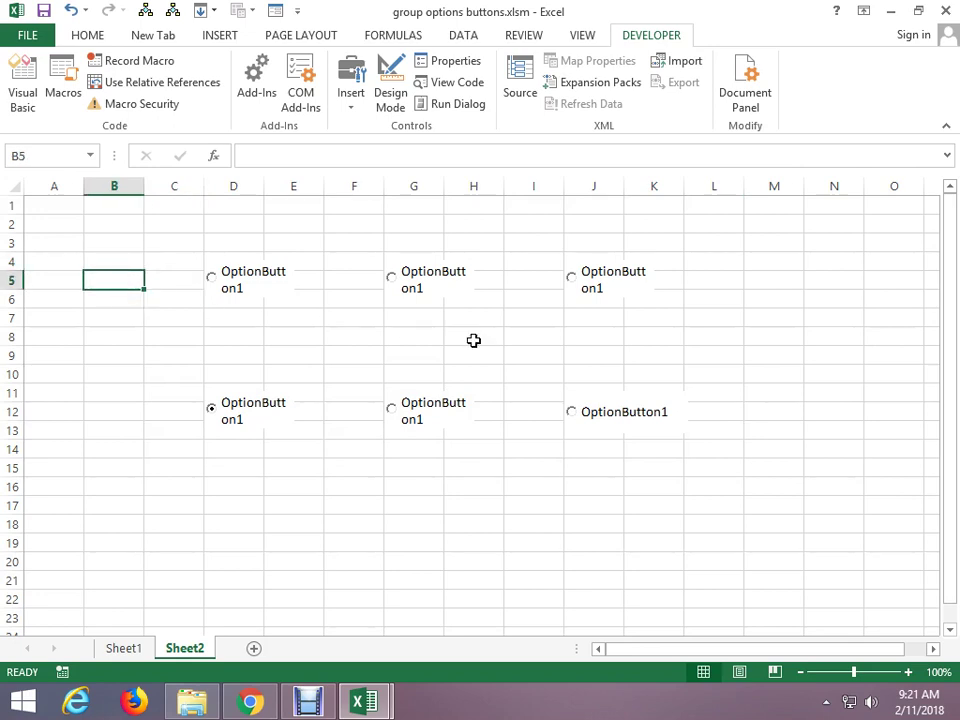
{"action": "type", "text": "sub"}
{"action": "key", "text": "Return"}
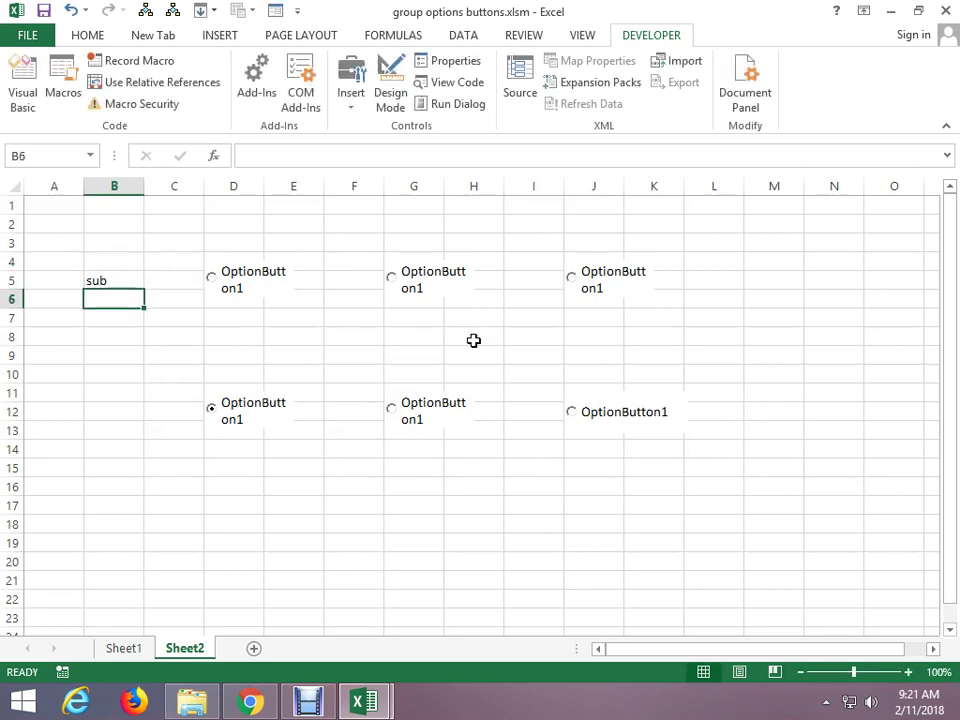
{"action": "key", "text": "Down"}
{"action": "key", "text": "Down"}
{"action": "key", "text": "Down"}
{"action": "key", "text": "Down"}
{"action": "key", "text": "Down"}
{"action": "key", "text": "Down"}
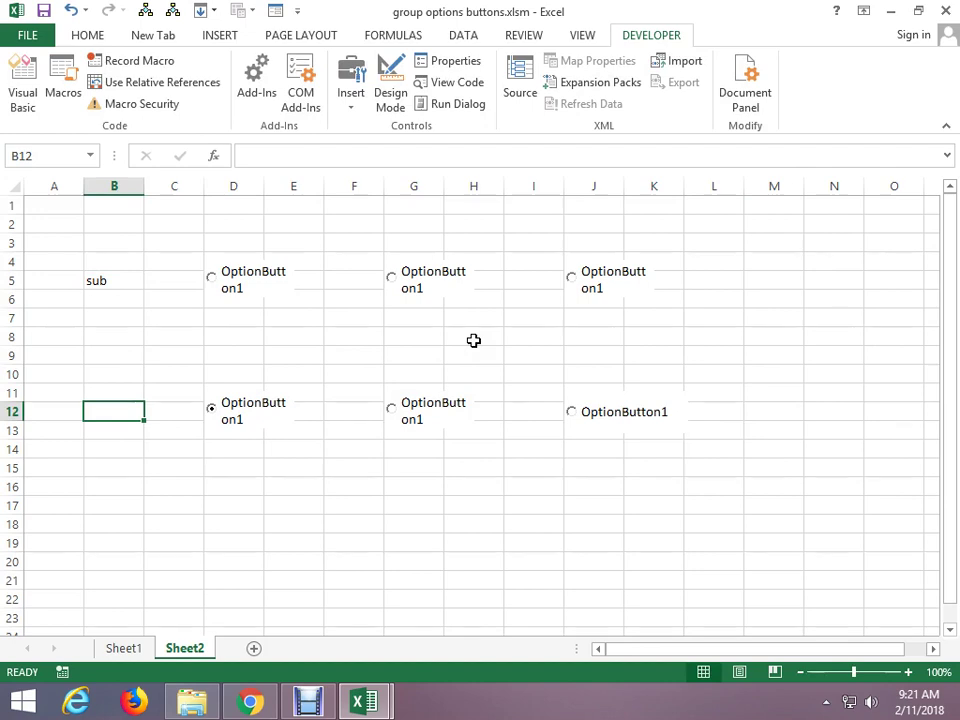
{"action": "type", "text": "class"}
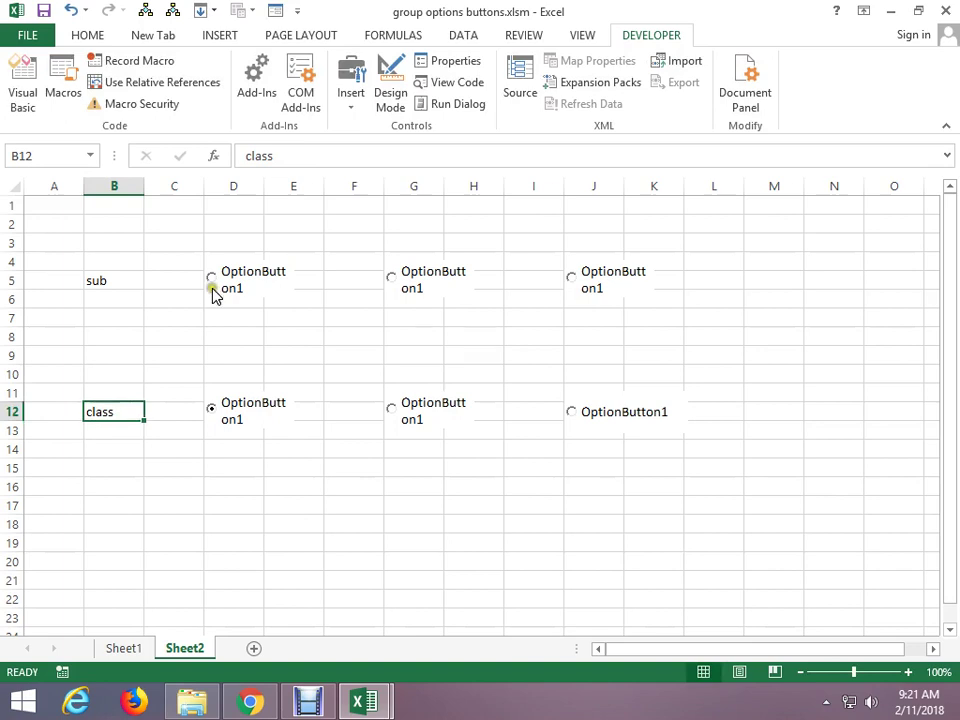
{"action": "left_click", "coordinate": [391, 95]}
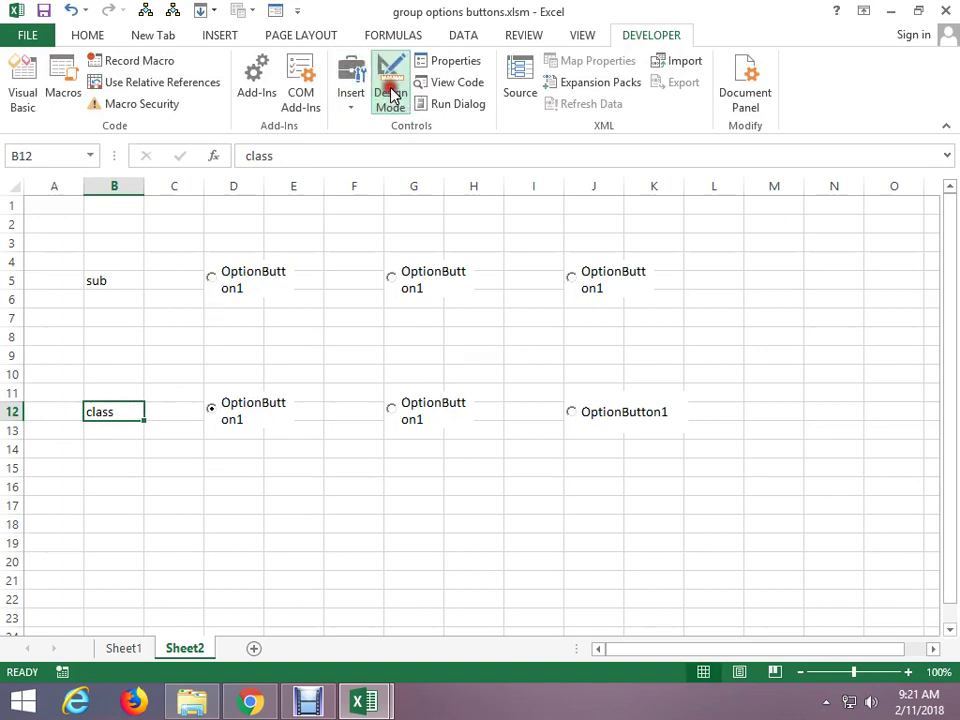
- Change the row-5 button captions from OptionButton1 to phy, chem and bio
{"action": "left_click", "coordinate": [239, 285]}
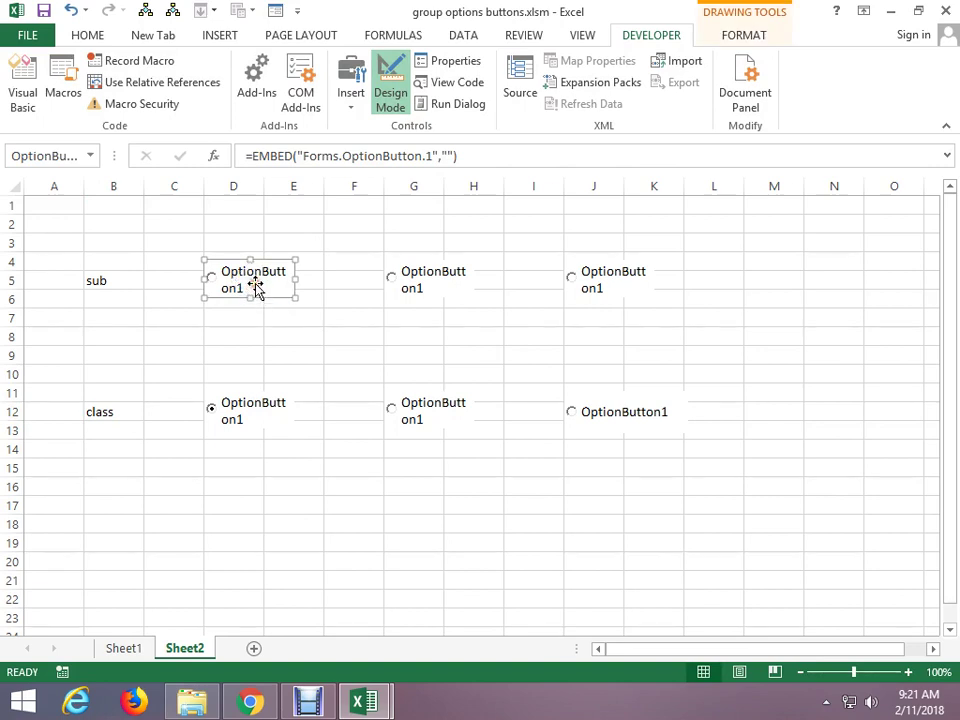
{"action": "right_click", "coordinate": [256, 287]}
{"action": "mouse_move", "coordinate": [338, 412]}
{"action": "left_click", "coordinate": [455, 414]}
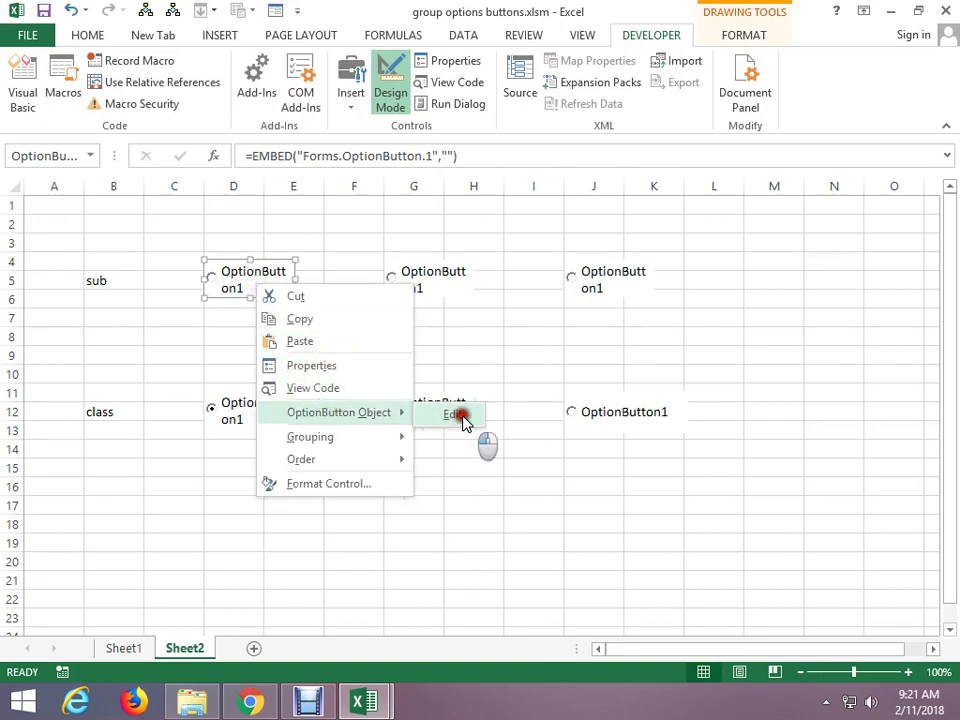
{"action": "key", "text": "BackSpace"}
{"action": "key", "text": "BackSpace"}
{"action": "key", "text": "BackSpace"}
{"action": "type", "text": "phy"}
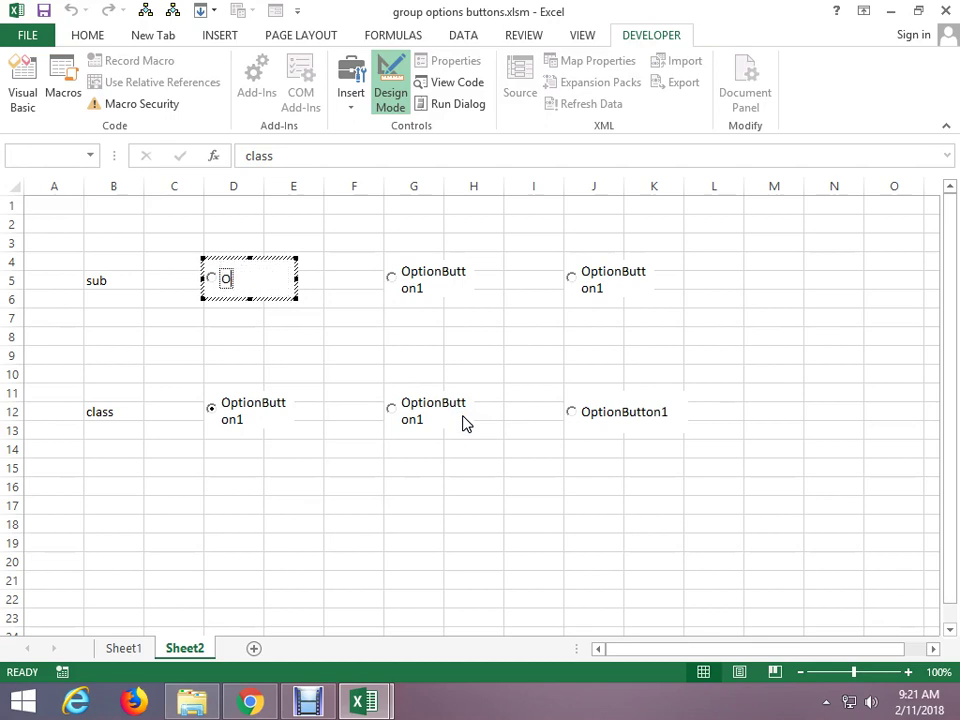
{"action": "left_click", "coordinate": [443, 276]}
{"action": "right_click", "coordinate": [443, 279]}
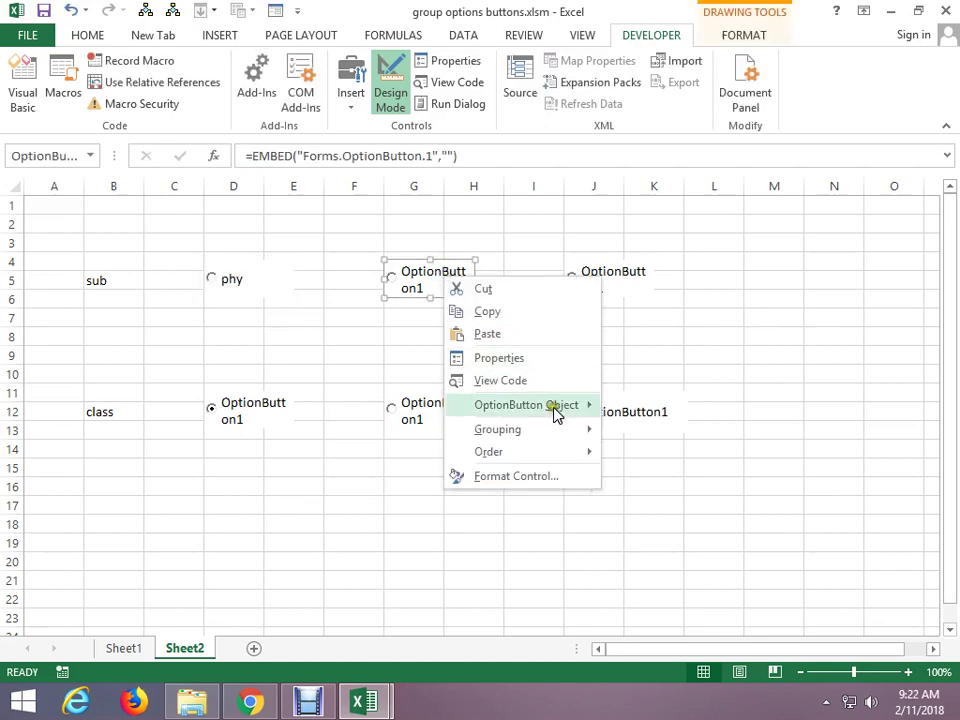
{"action": "left_click", "coordinate": [621, 410]}
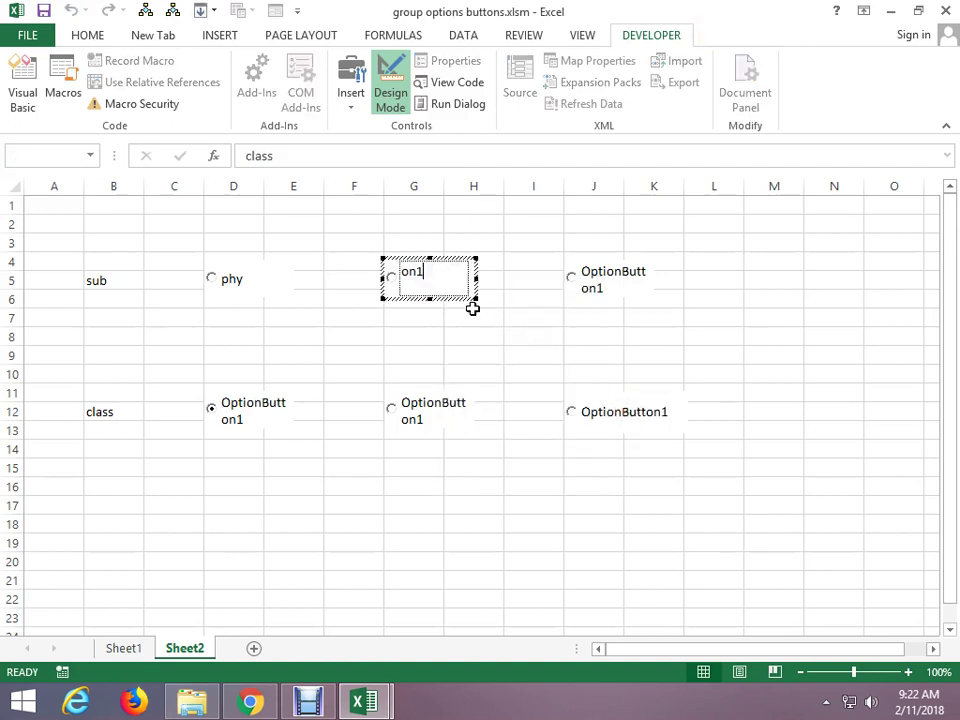
{"action": "key", "text": "BackSpace"}
{"action": "key", "text": "BackSpace"}
{"action": "type", "text": "chem"}
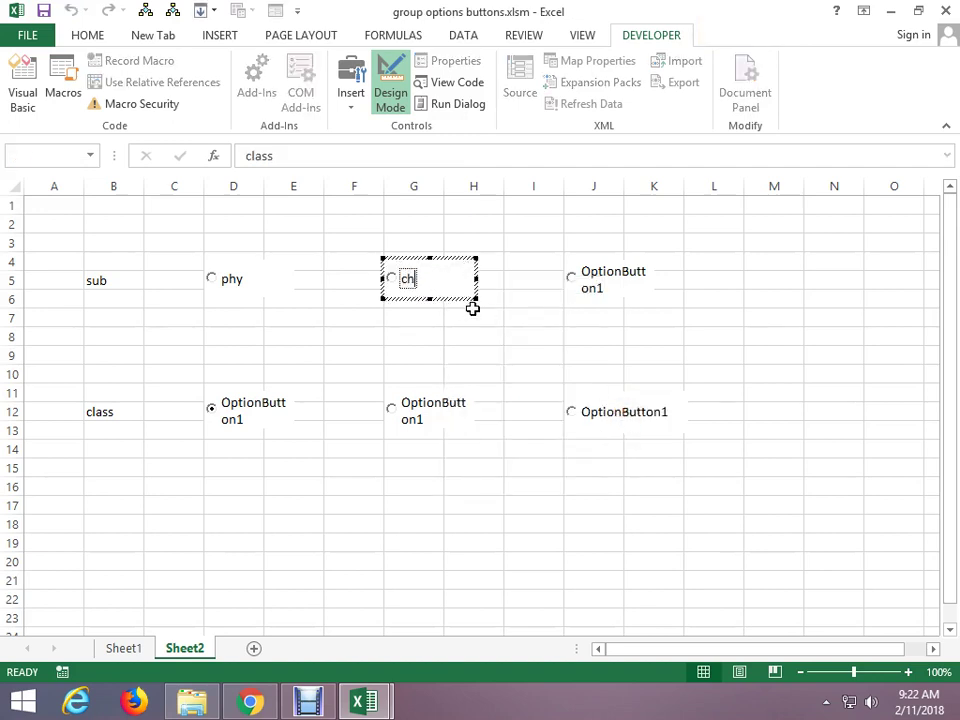
{"action": "left_click", "coordinate": [606, 268]}
{"action": "right_click", "coordinate": [608, 268]}
{"action": "mouse_move", "coordinate": [691, 396]}
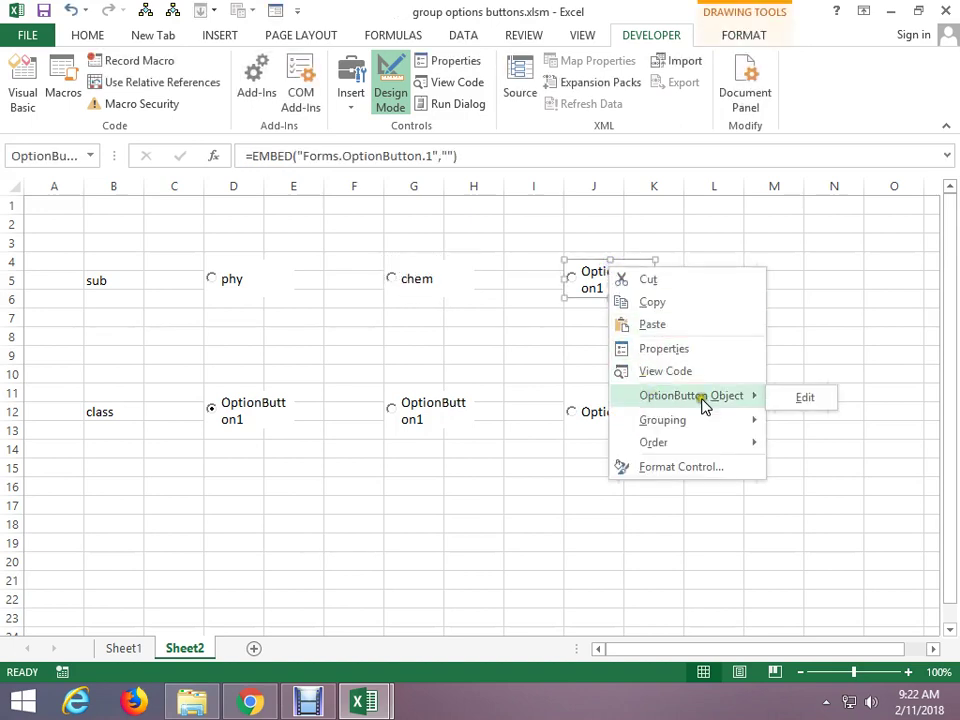
{"action": "left_click", "coordinate": [785, 399]}
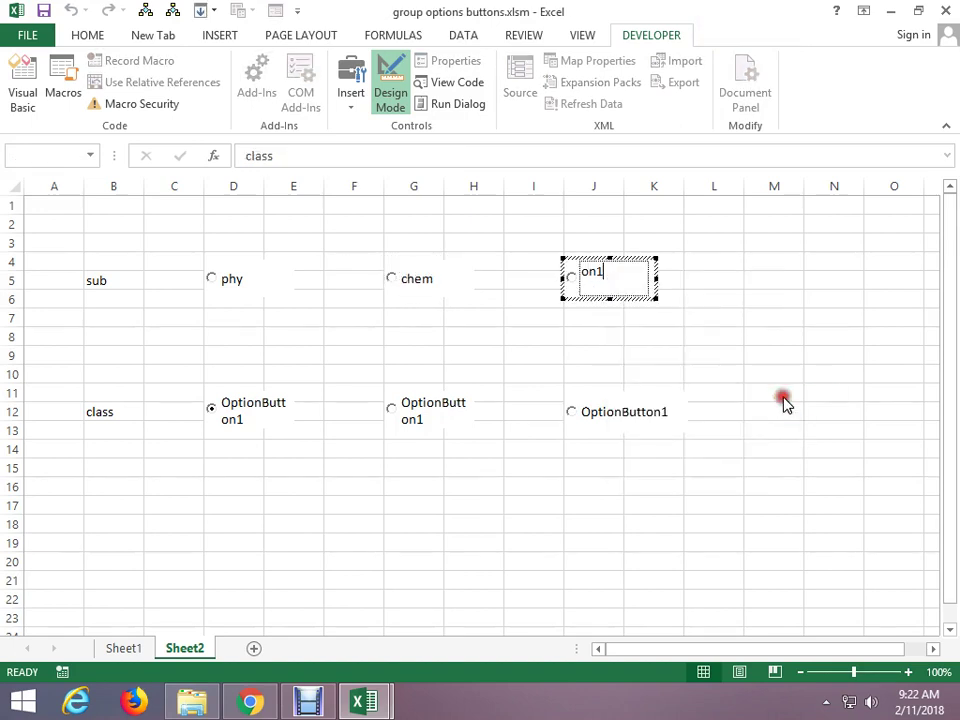
{"action": "key", "text": "BackSpace"}
{"action": "key", "text": "BackSpace"}
{"action": "type", "text": "bio"}
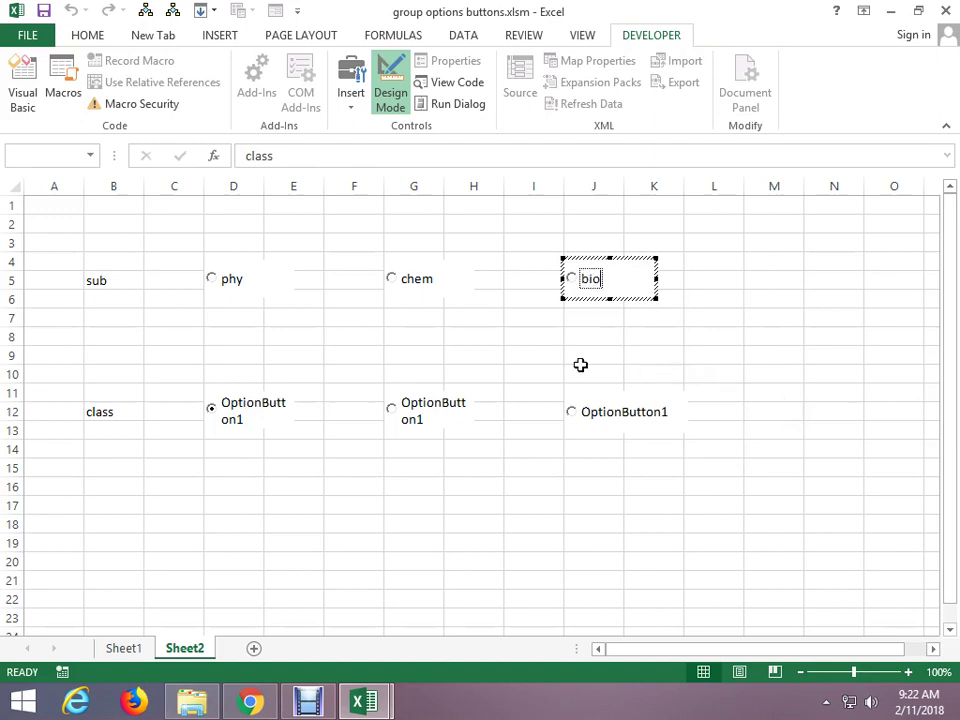
{"action": "left_click", "coordinate": [449, 335]}
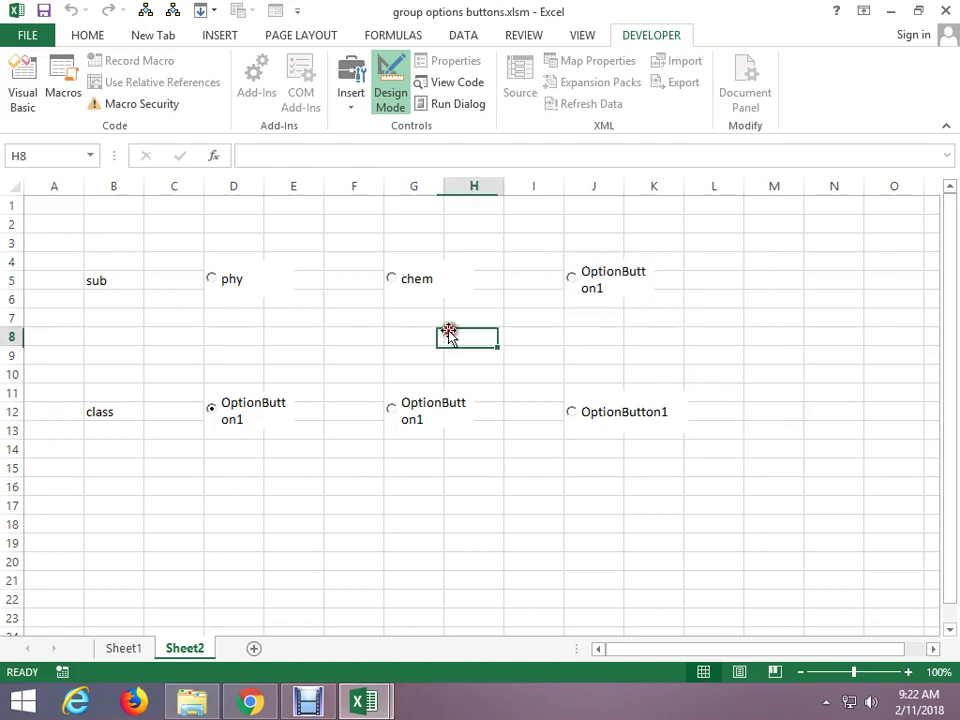
- Caption the row-12 buttons first and 2nd, and clear the third button's default caption
{"action": "right_click", "coordinate": [241, 415]}
{"action": "mouse_move", "coordinate": [326, 539]}
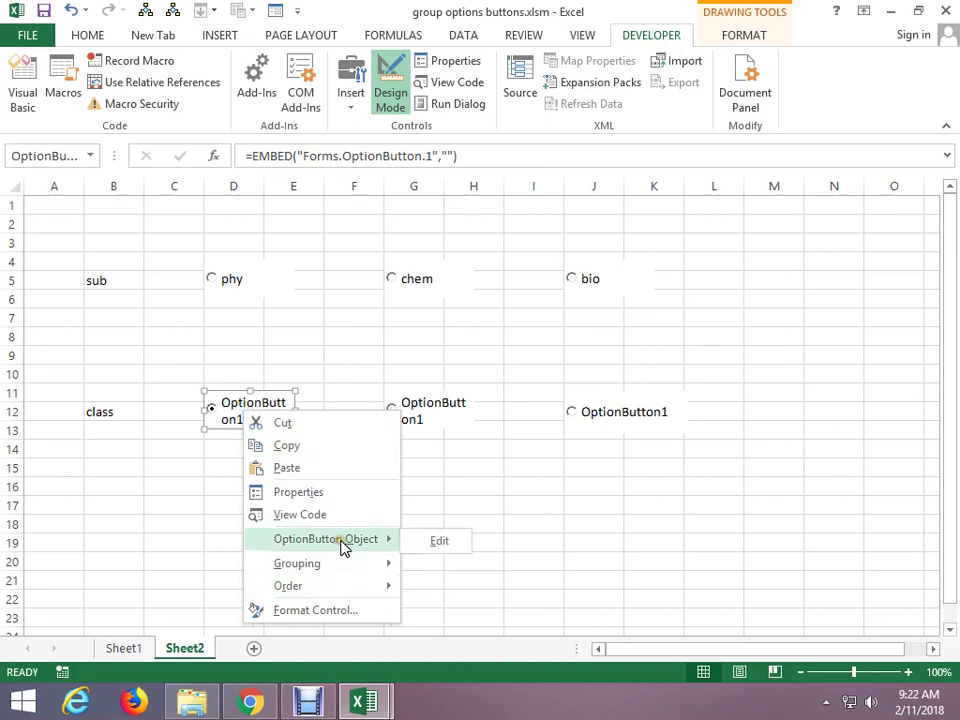
{"action": "left_click", "coordinate": [452, 542]}
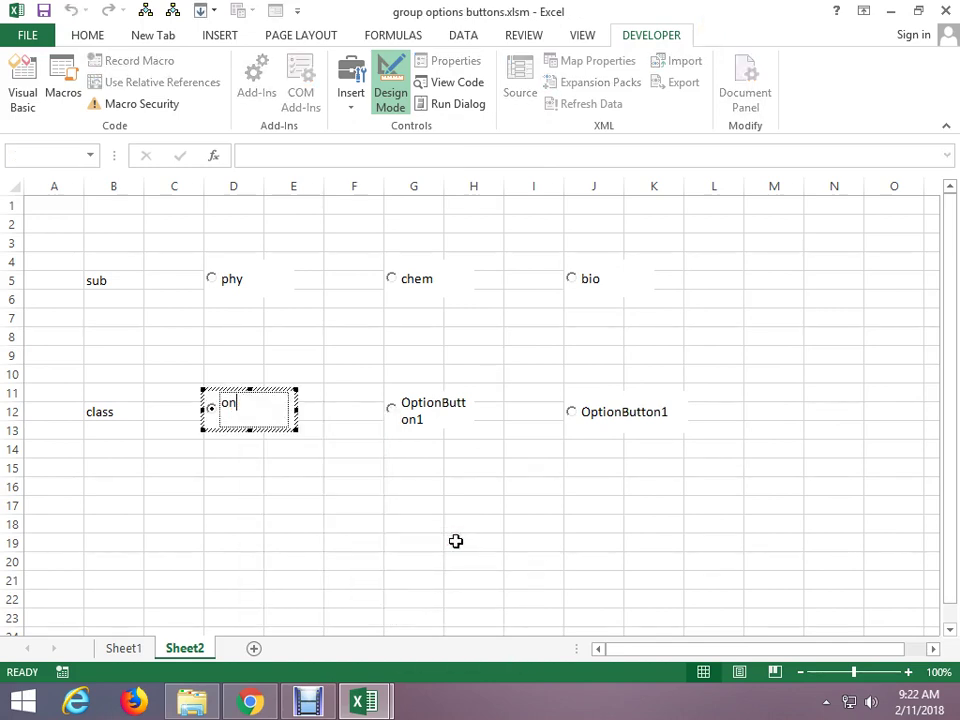
{"action": "key", "text": "BackSpace"}
{"action": "key", "text": "BackSpace"}
{"action": "type", "text": "first"}
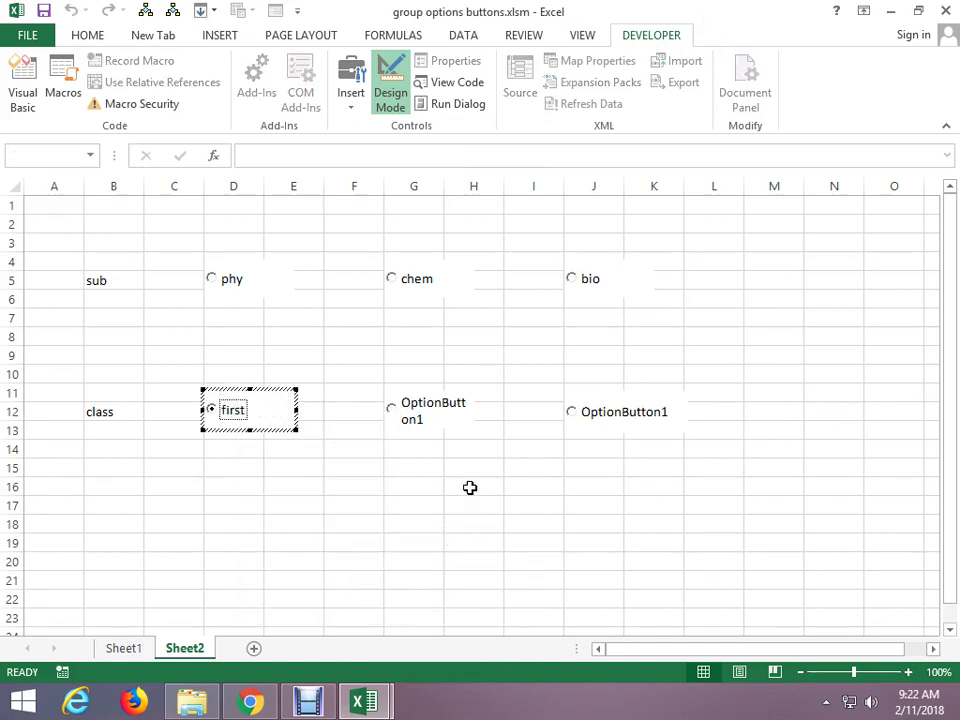
{"action": "left_click", "coordinate": [420, 399]}
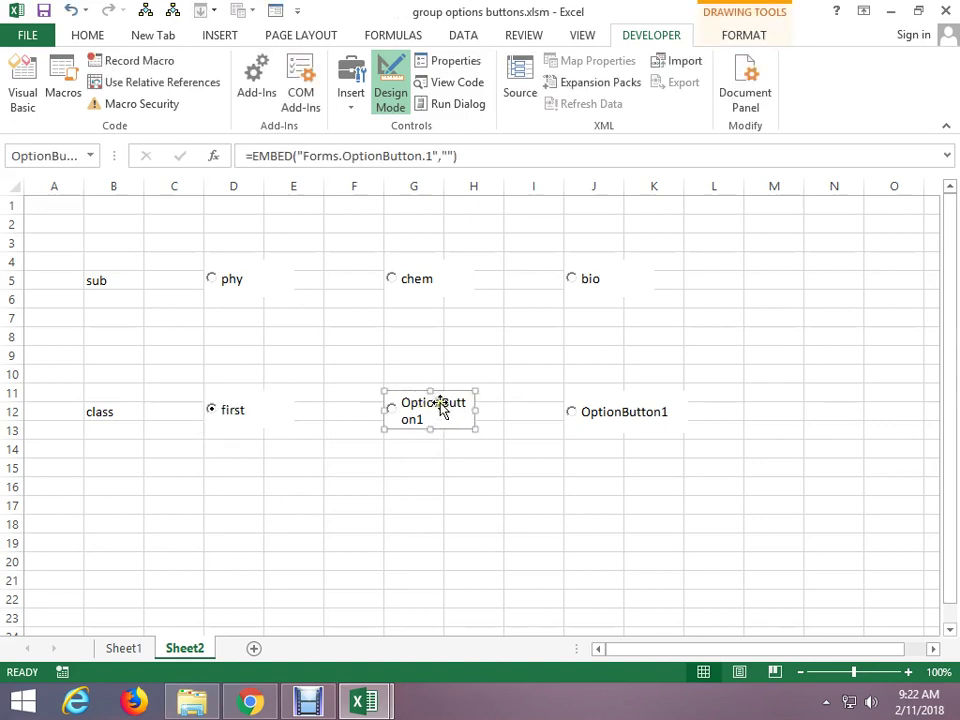
{"action": "right_click", "coordinate": [441, 409]}
{"action": "mouse_move", "coordinate": [523, 532]}
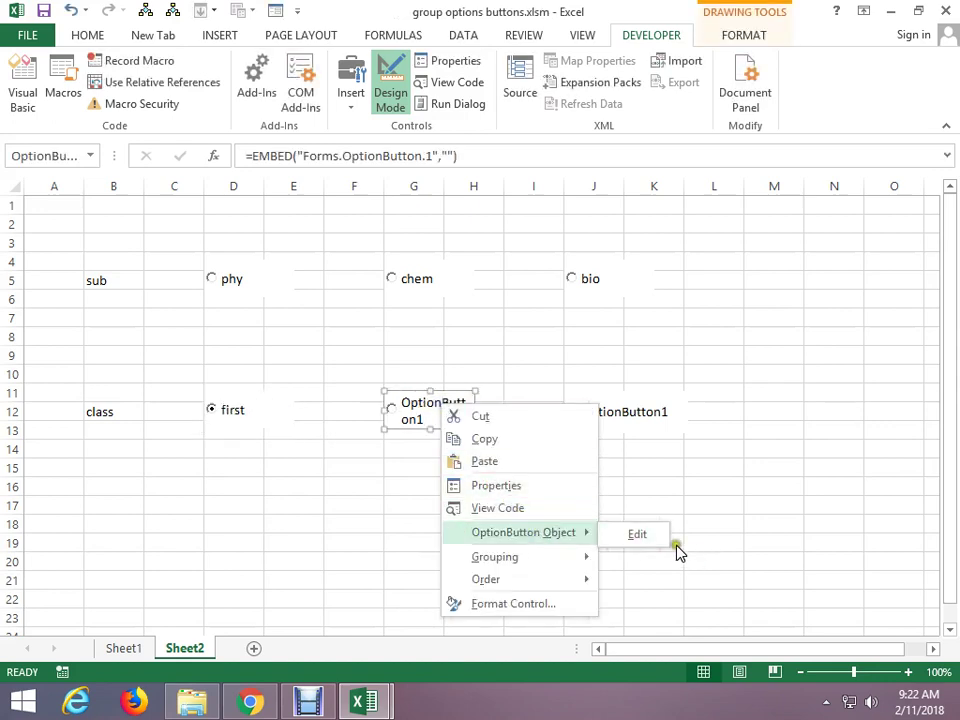
{"action": "left_click", "coordinate": [634, 535]}
{"action": "key", "text": "BackSpace"}
{"action": "key", "text": "BackSpace"}
{"action": "key", "text": "BackSpace"}
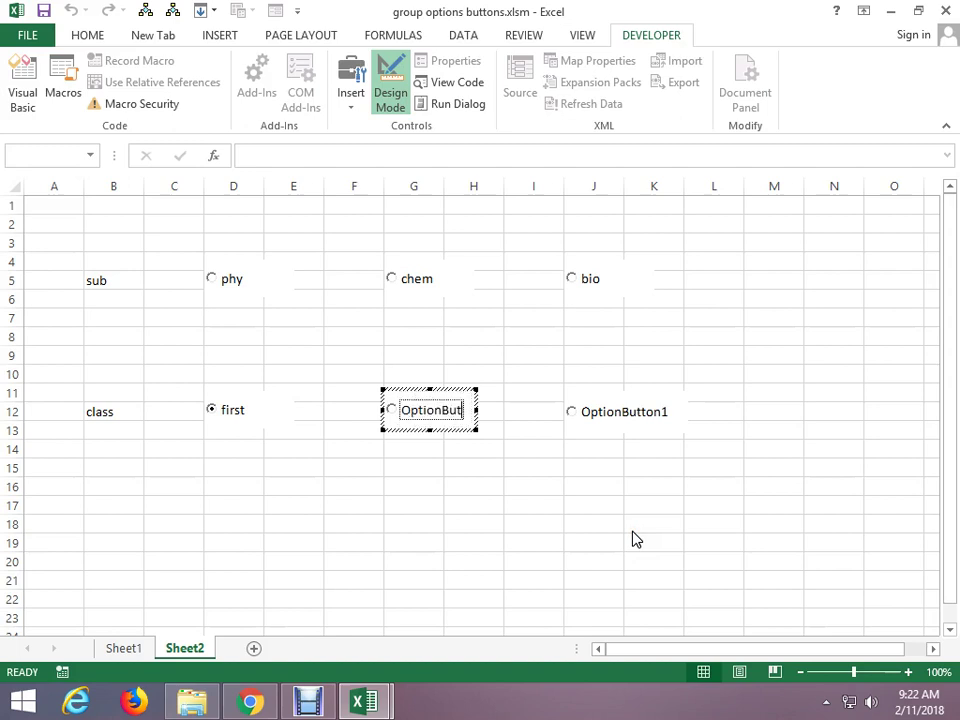
{"action": "key", "text": "BackSpace"}
{"action": "key", "text": "BackSpace"}
{"action": "key", "text": "BackSpace"}
{"action": "type", "text": "2nd"}
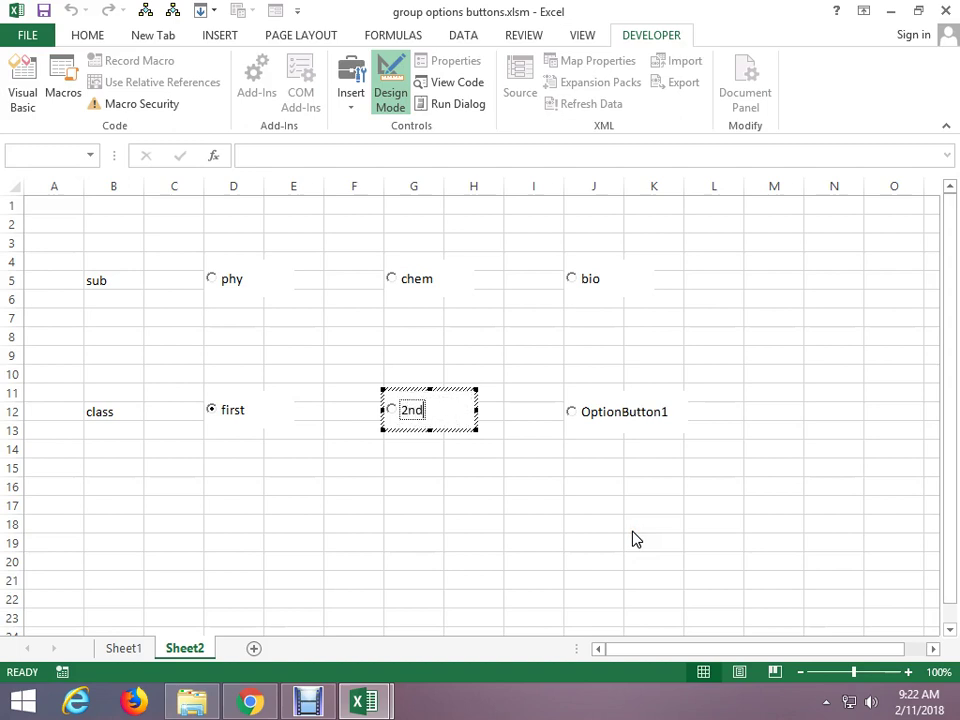
{"action": "left_click", "coordinate": [614, 424]}
{"action": "right_click", "coordinate": [614, 428]}
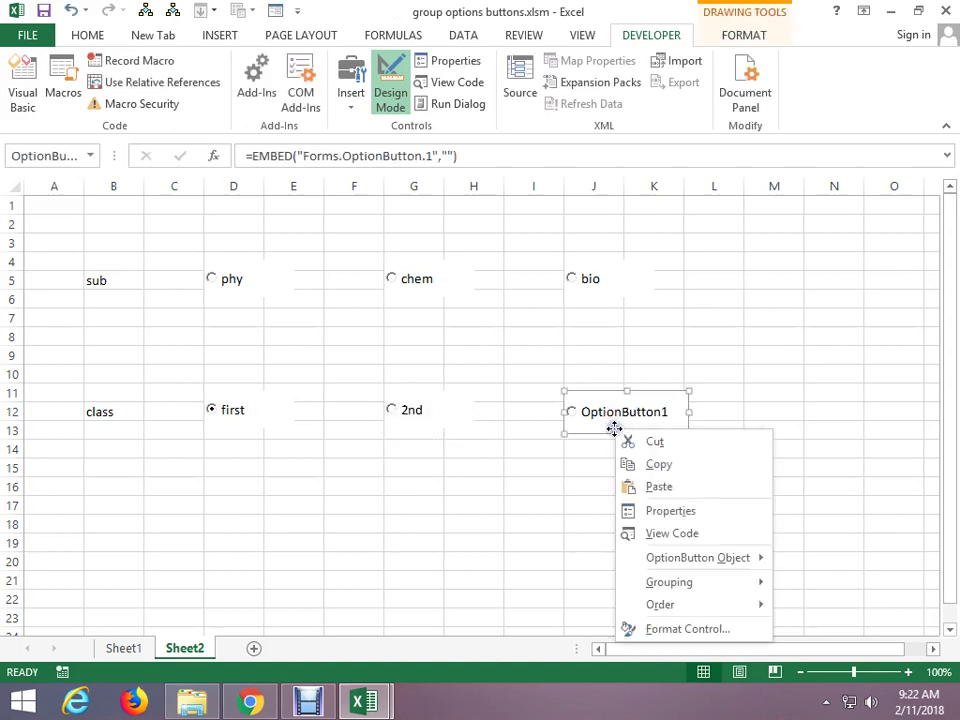
{"action": "left_click", "coordinate": [812, 568]}
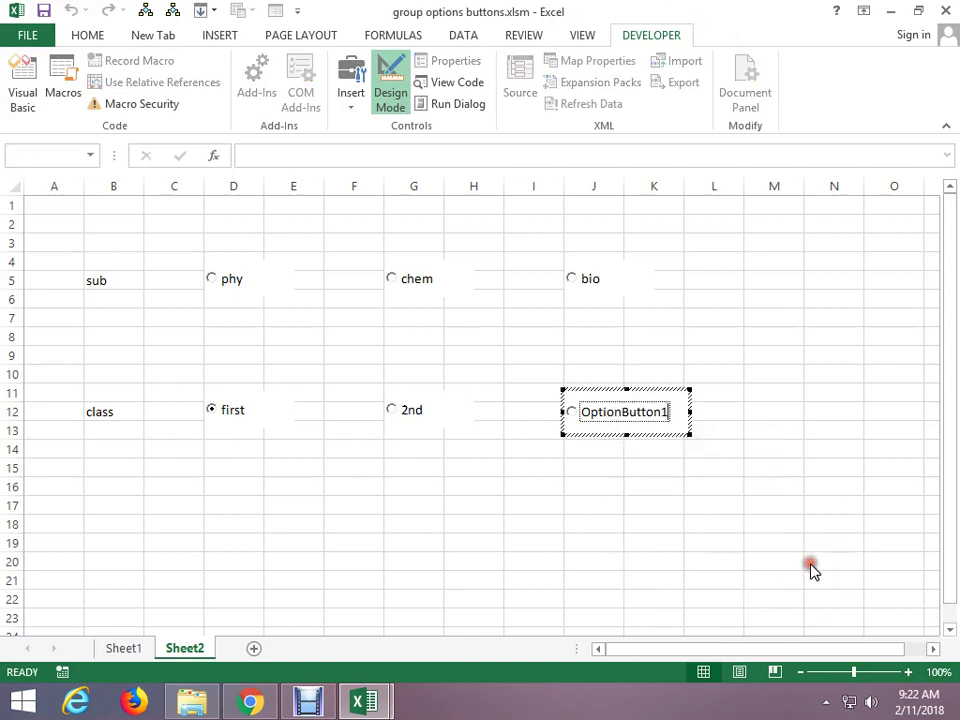
{"action": "key", "text": "BackSpace"}
{"action": "key", "text": "BackSpace"}
{"action": "key", "text": "BackSpace"}
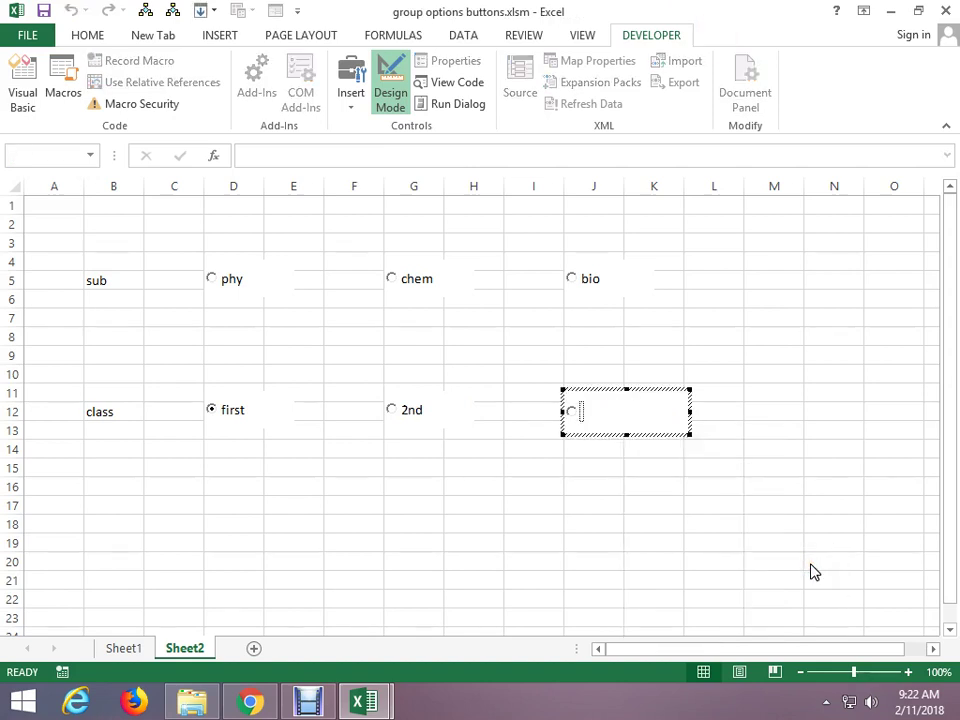
{"action": "type", "text": "3rd"}
- Finish the 3rd caption, leave Design Mode, and click phy, chem, bio, 3rd, 2nd and first
{"action": "left_click", "coordinate": [420, 352]}
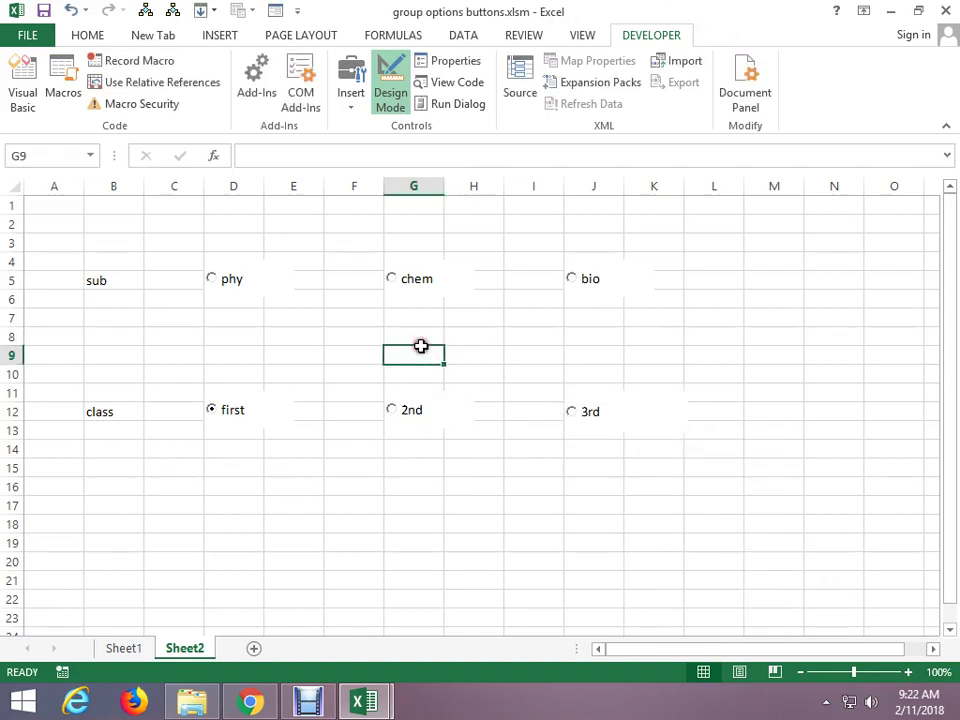
{"action": "left_click", "coordinate": [388, 90]}
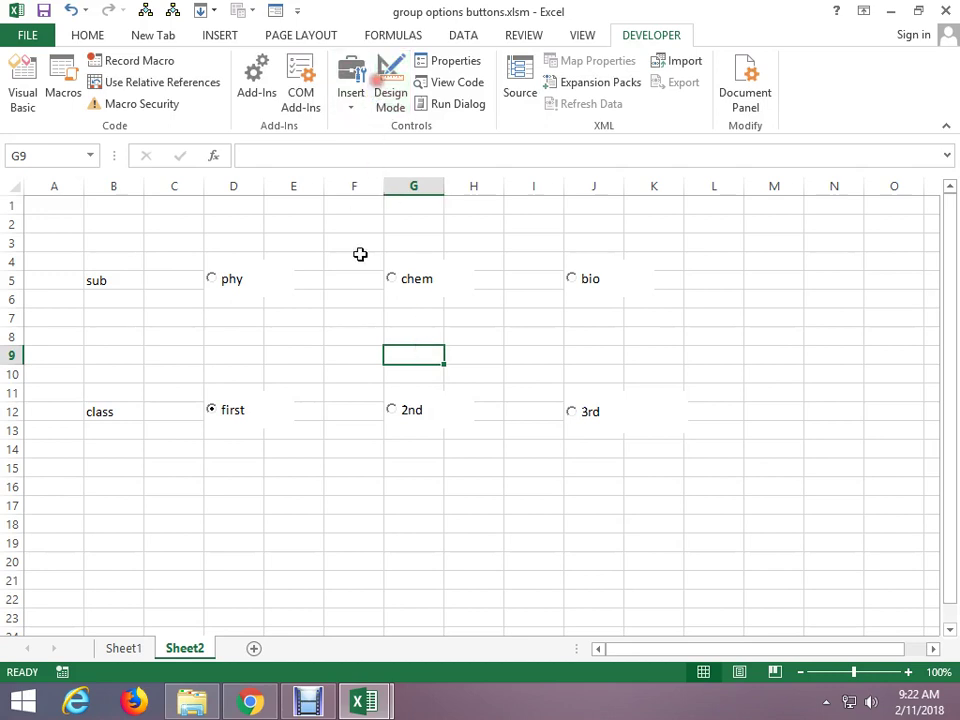
{"action": "left_click", "coordinate": [252, 277]}
{"action": "left_click", "coordinate": [428, 279]}
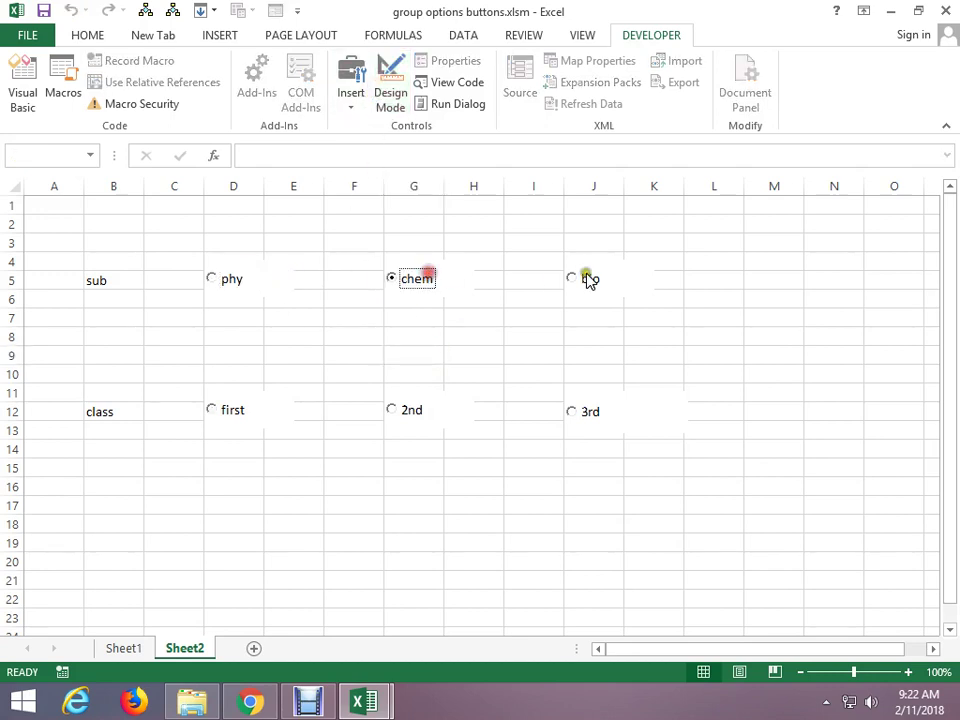
{"action": "left_click", "coordinate": [590, 278]}
{"action": "left_click", "coordinate": [589, 412]}
{"action": "left_click", "coordinate": [413, 412]}
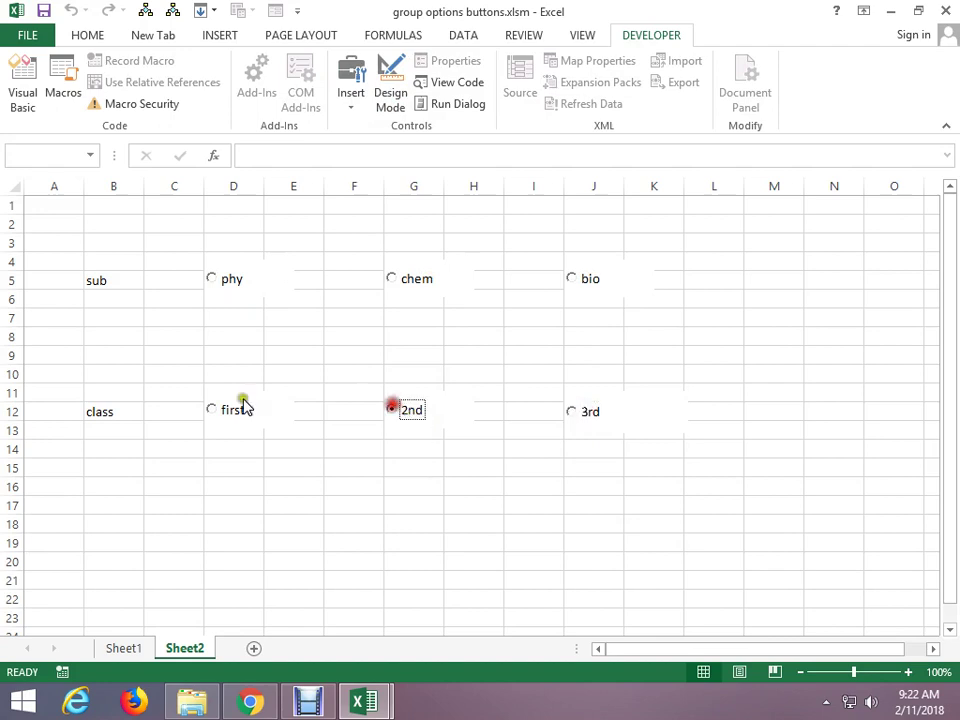
{"action": "left_click", "coordinate": [217, 410]}
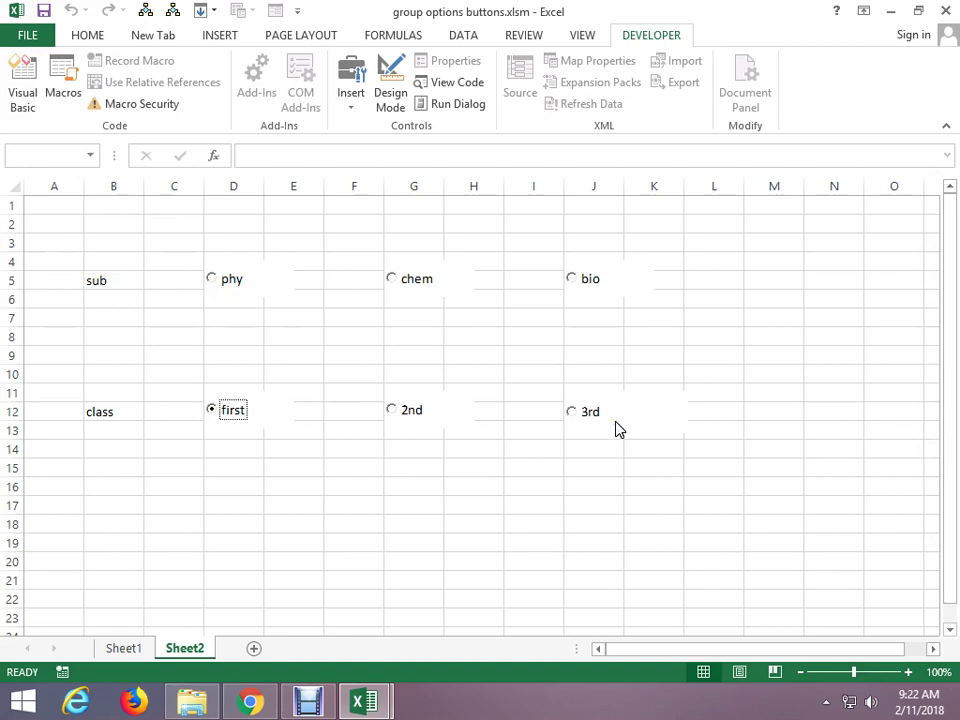
- Turn design mode back on and replace the phy option button's GroupName in its Properties window
{"action": "left_click", "coordinate": [391, 92]}
{"action": "left_click", "coordinate": [230, 280]}
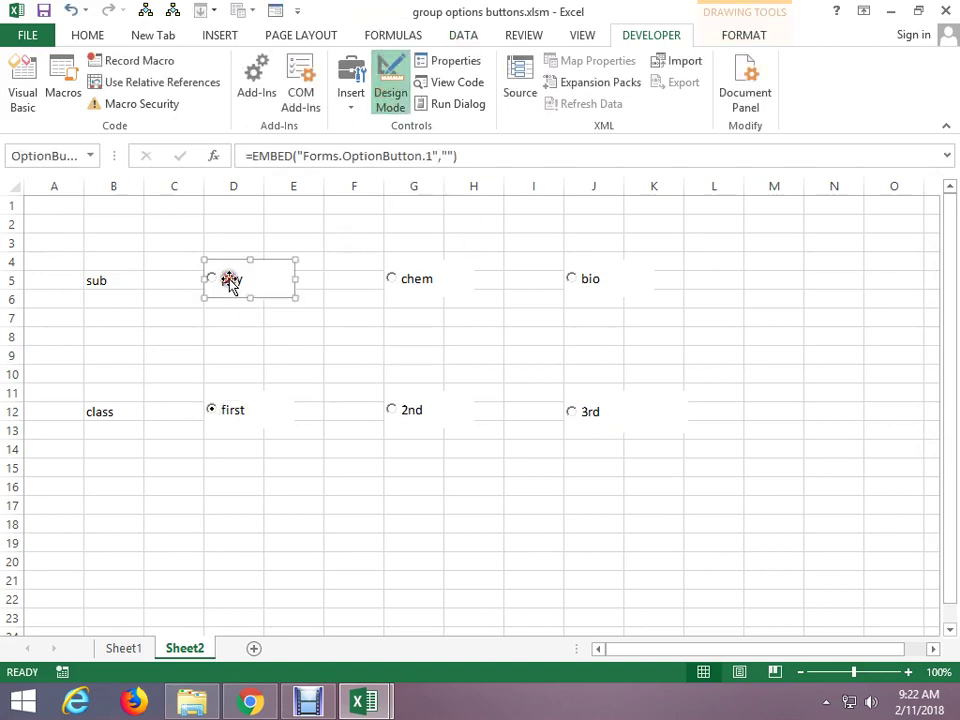
{"action": "right_click", "coordinate": [230, 280]}
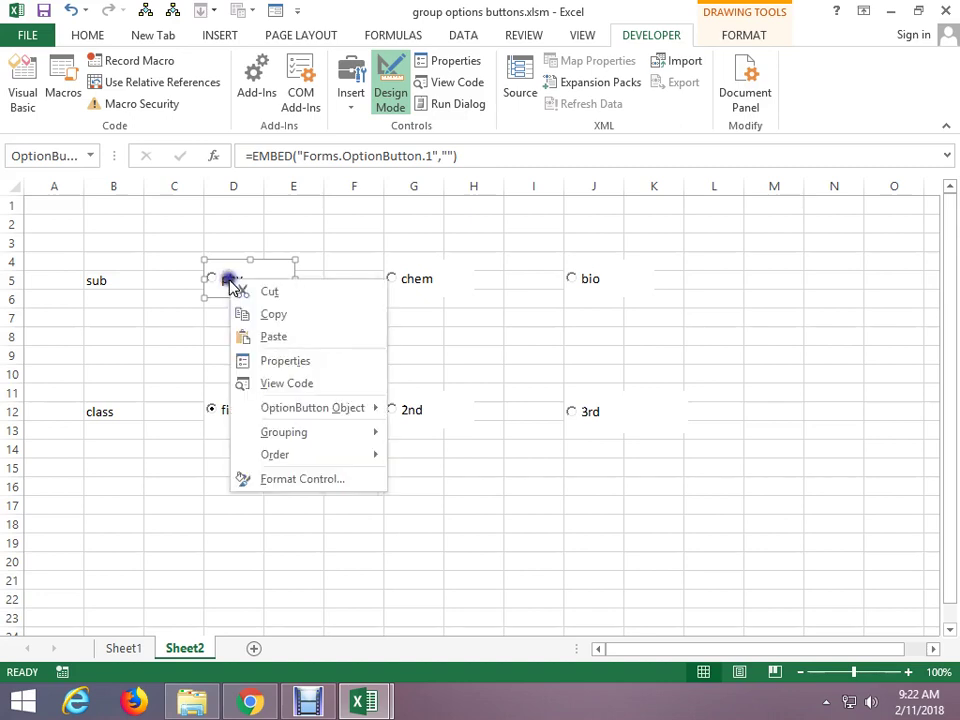
{"action": "left_click", "coordinate": [300, 360]}
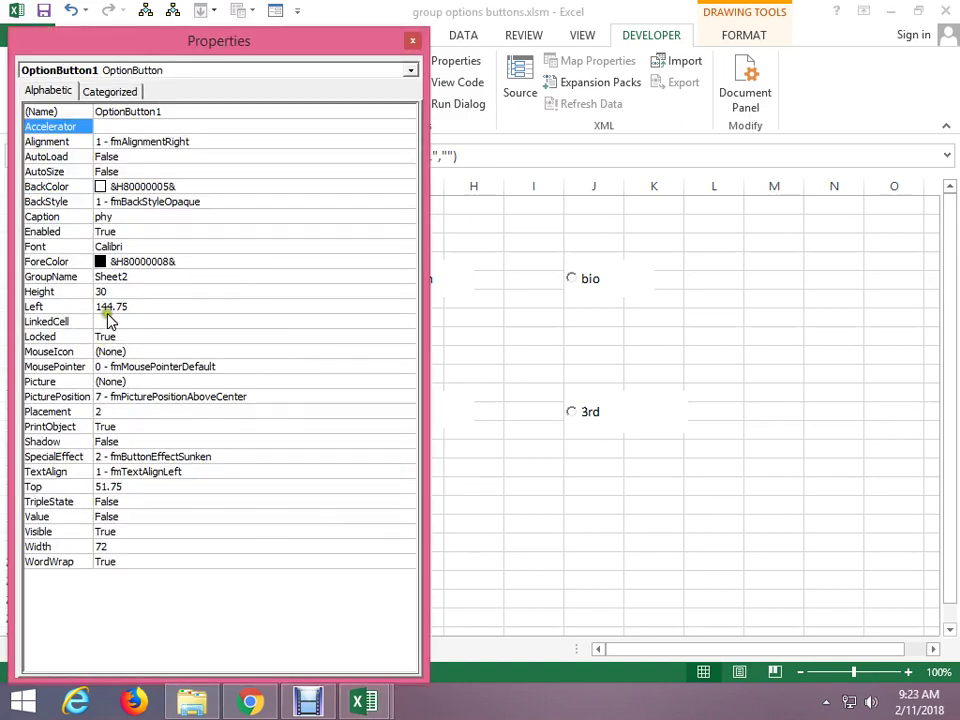
{"action": "left_click", "coordinate": [141, 276]}
{"action": "double_click", "coordinate": [107, 276]}
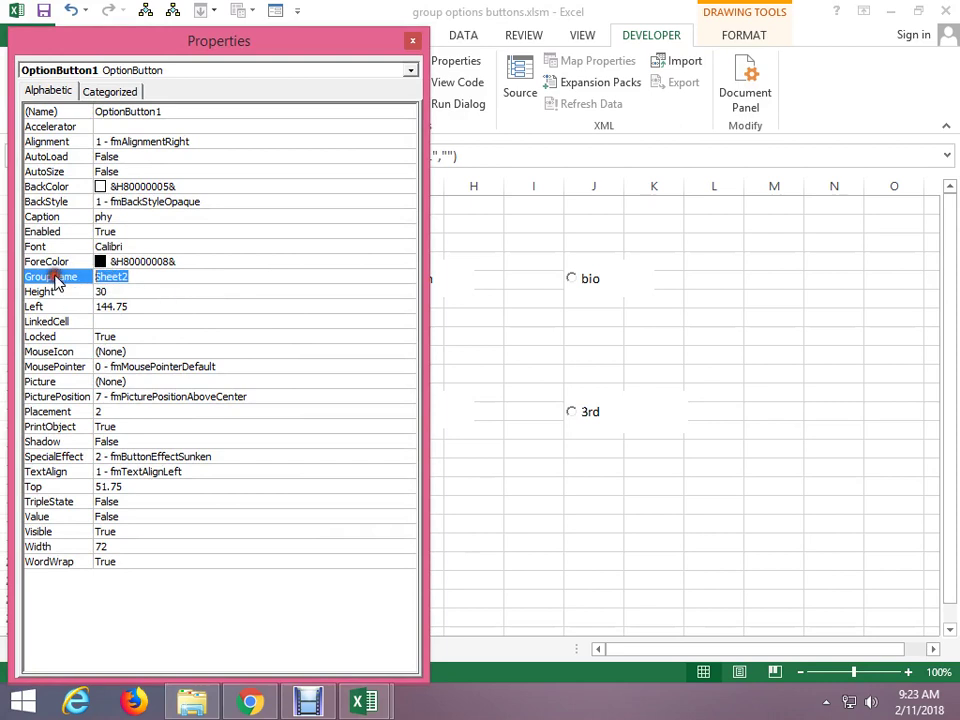
{"action": "type", "text": "grp1"}
{"action": "left_click", "coordinate": [410, 44]}
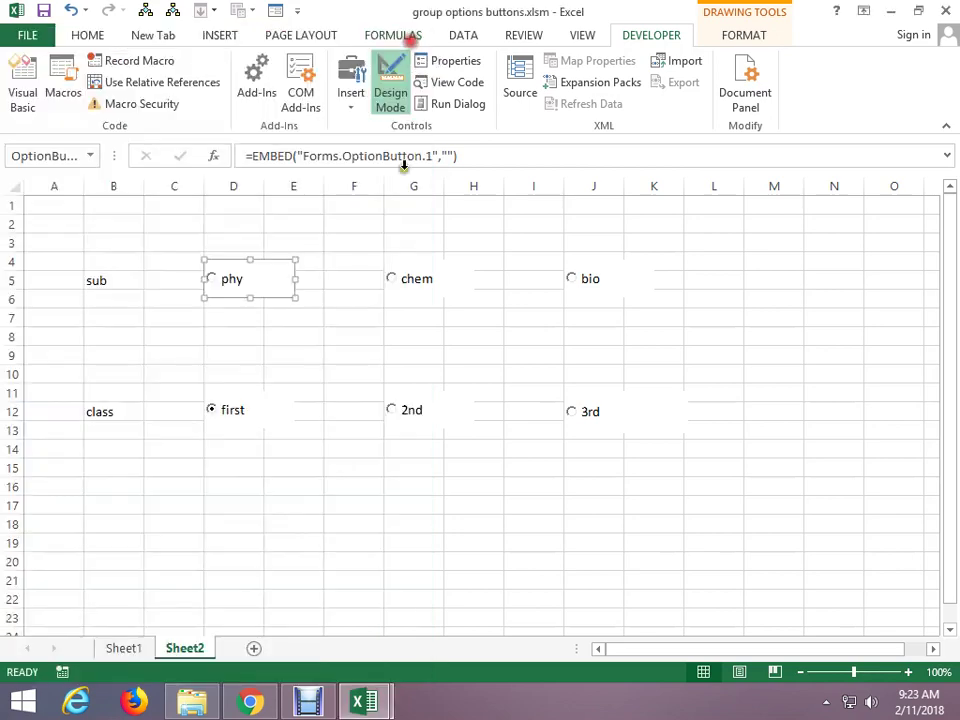
- Change the chem option button's GroupName from Sheet2 to grp1
{"action": "left_click", "coordinate": [418, 274]}
{"action": "right_click", "coordinate": [415, 272]}
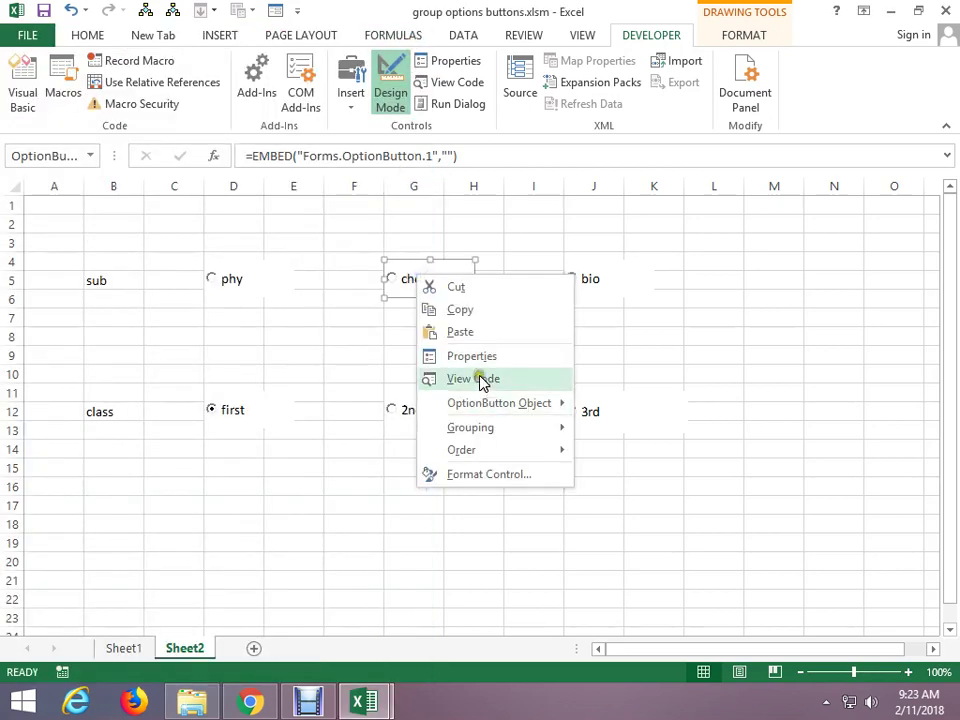
{"action": "left_click", "coordinate": [476, 360]}
{"action": "double_click", "coordinate": [108, 277]}
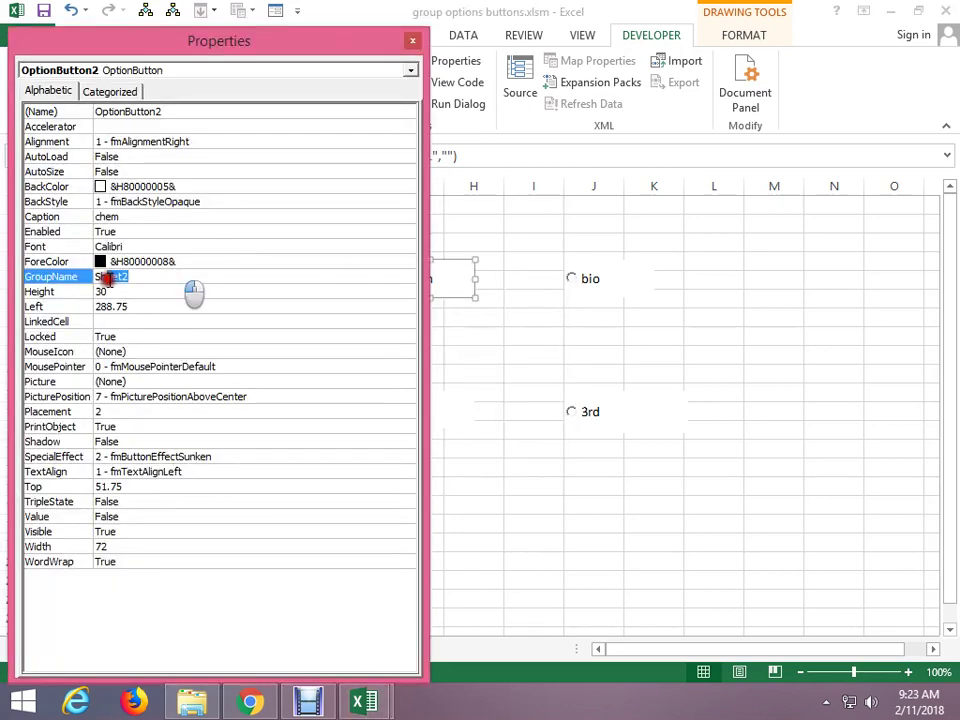
{"action": "type", "text": "grp2"}
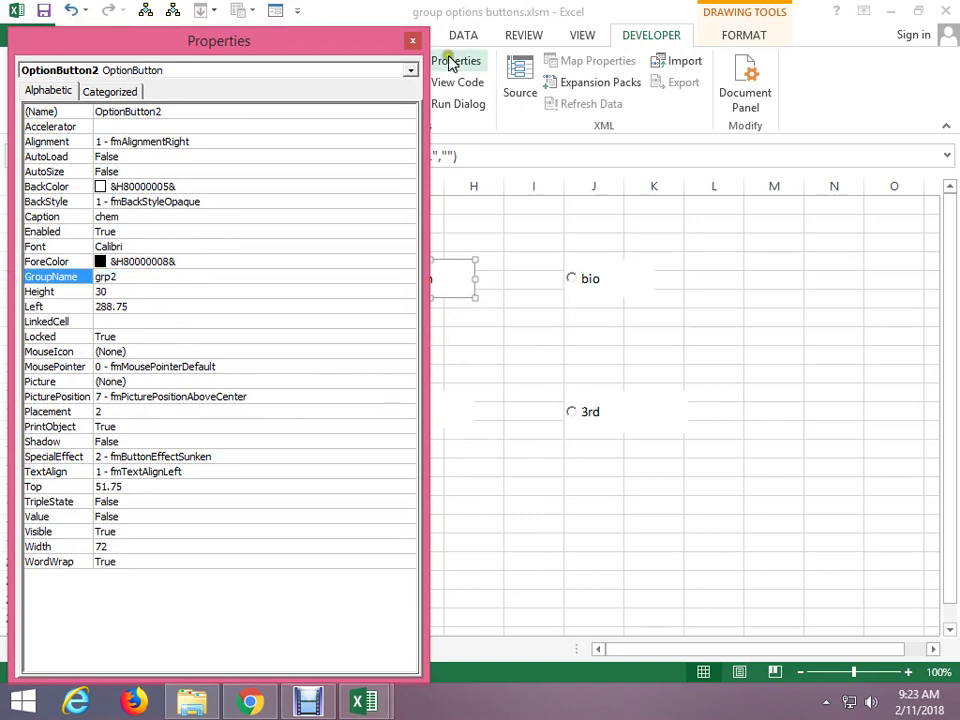
{"action": "left_click", "coordinate": [412, 40]}
{"action": "left_click", "coordinate": [585, 279]}
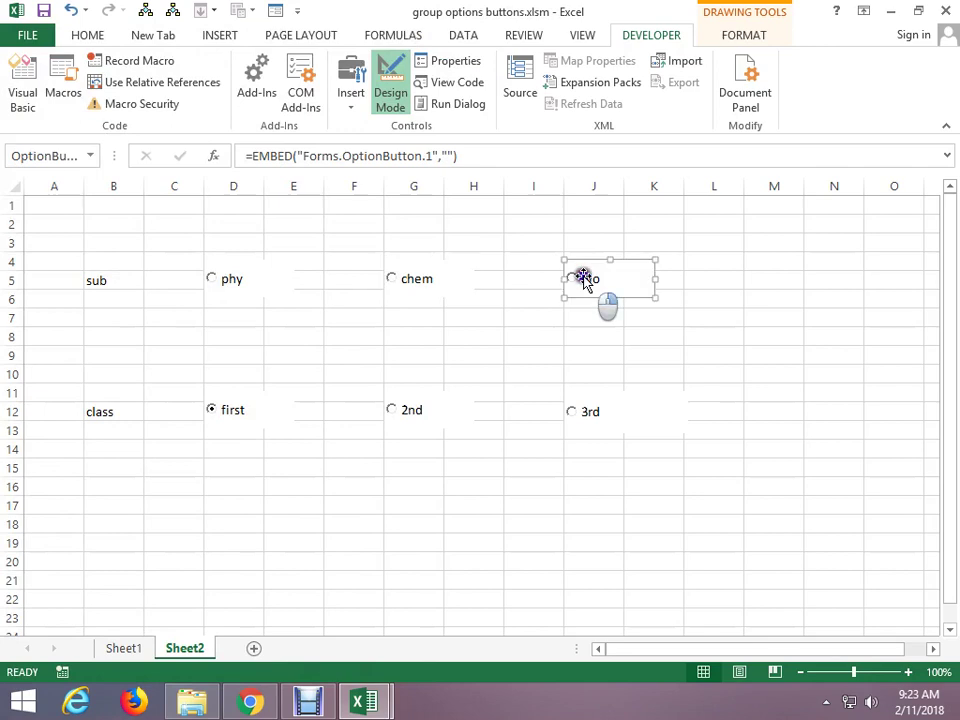
{"action": "right_click", "coordinate": [583, 279]}
{"action": "left_click", "coordinate": [430, 280]}
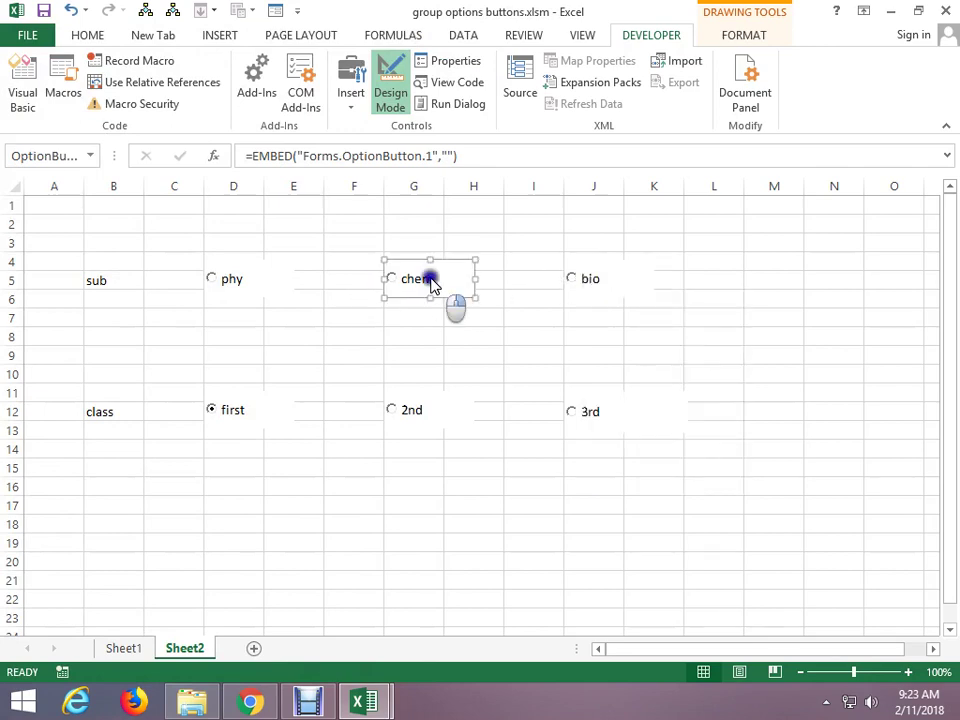
{"action": "right_click", "coordinate": [432, 278]}
{"action": "left_click", "coordinate": [490, 363]}
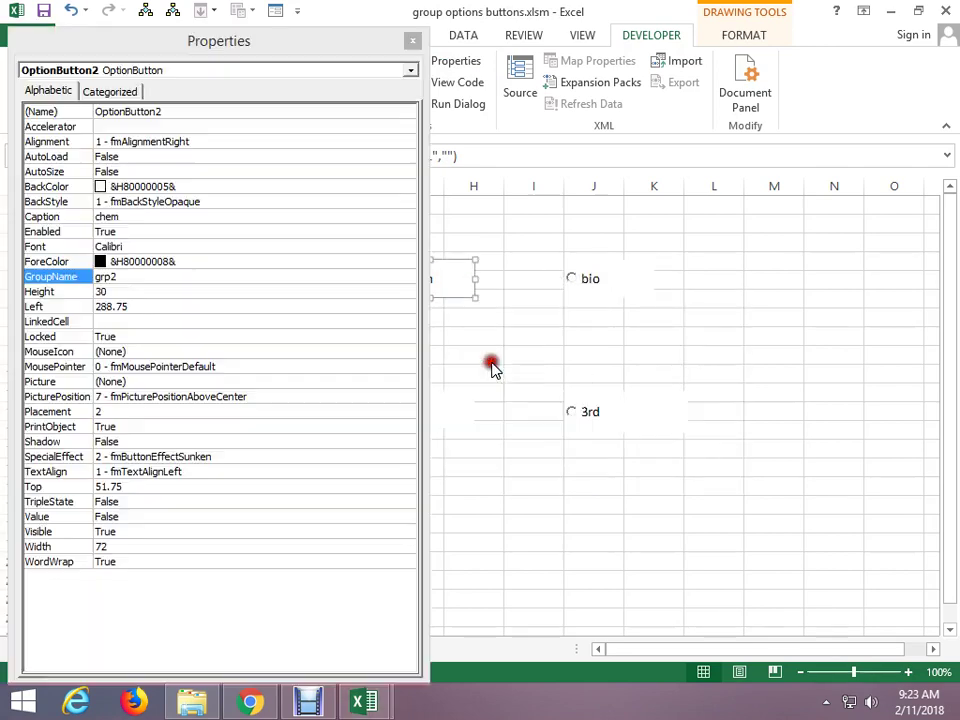
{"action": "left_click", "coordinate": [155, 276]}
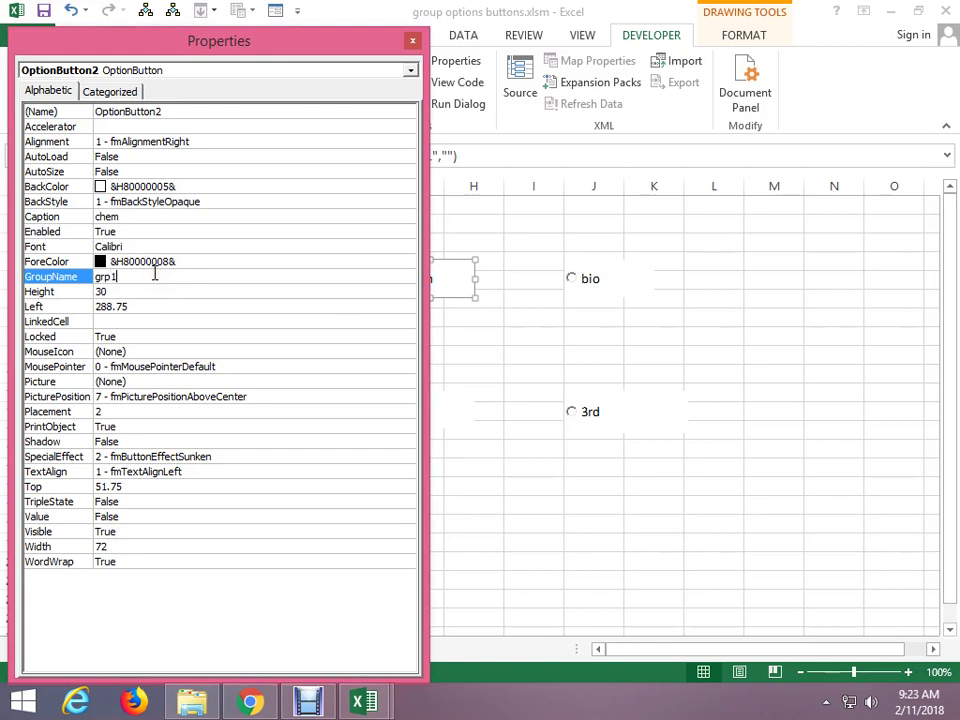
{"action": "left_click", "coordinate": [412, 40]}
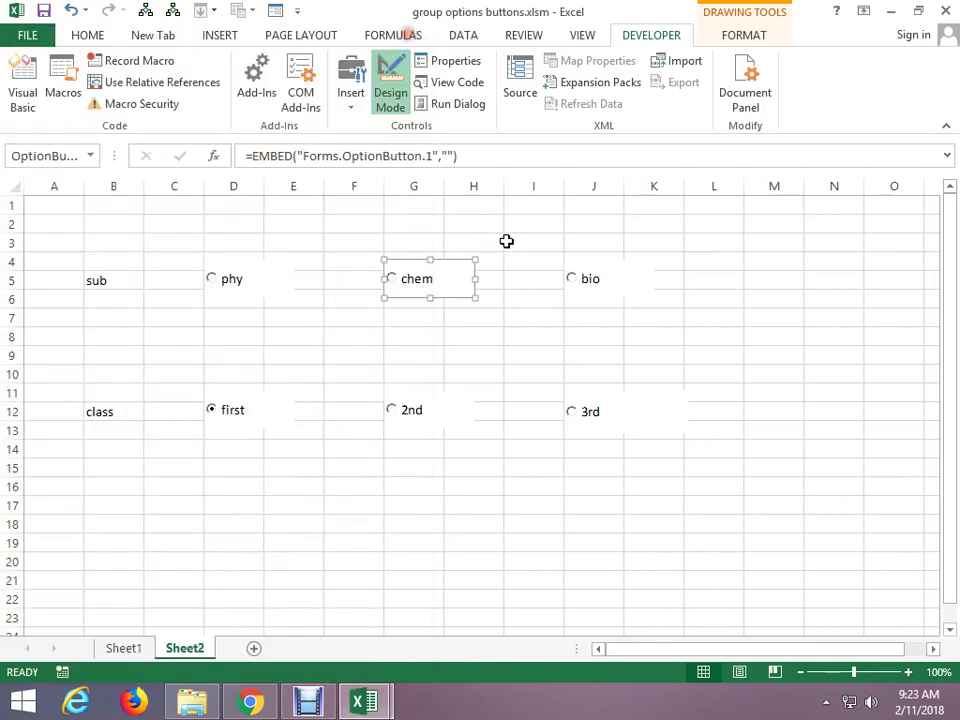
- Change the bio option button's GroupName from Sheet2 to grp1
{"action": "left_click", "coordinate": [573, 277]}
{"action": "right_click", "coordinate": [575, 274]}
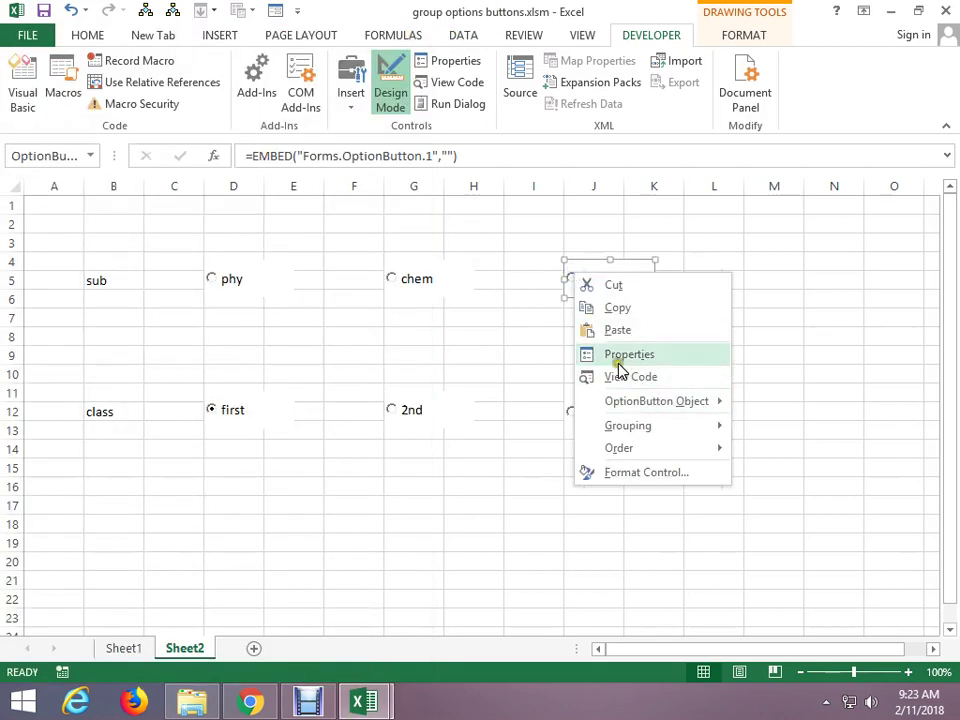
{"action": "left_click", "coordinate": [619, 366]}
{"action": "double_click", "coordinate": [171, 276]}
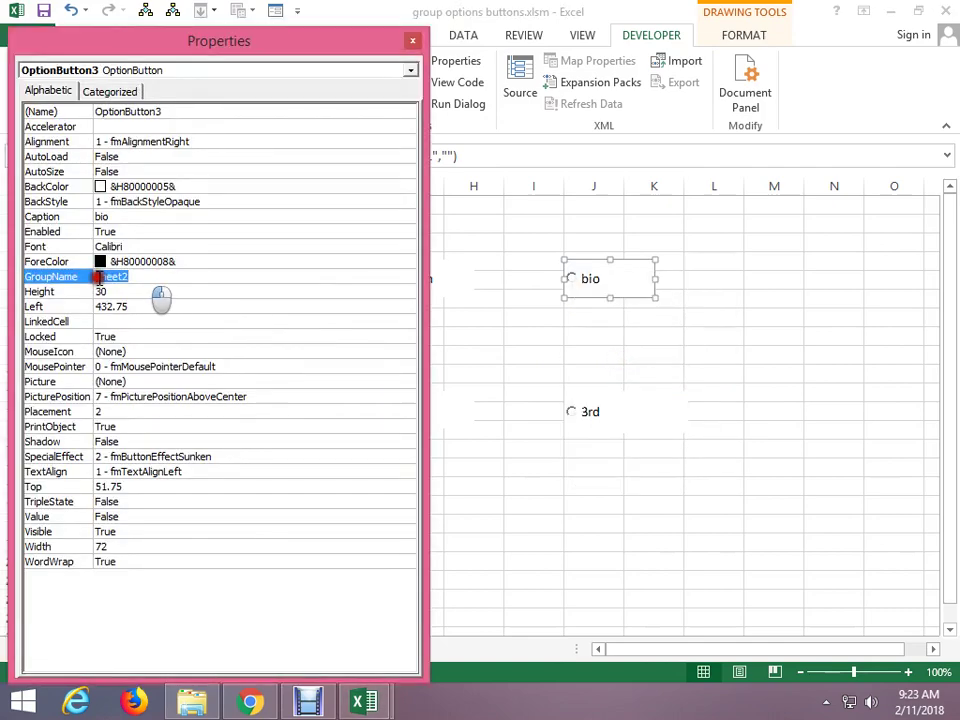
{"action": "type", "text": "grp1"}
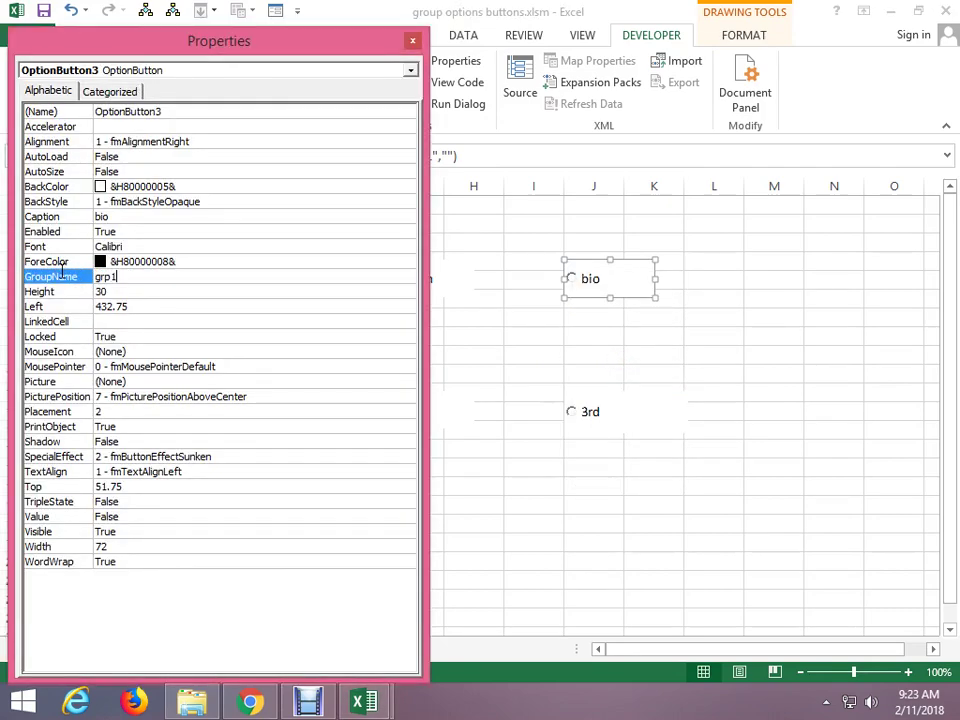
{"action": "left_click", "coordinate": [412, 40]}
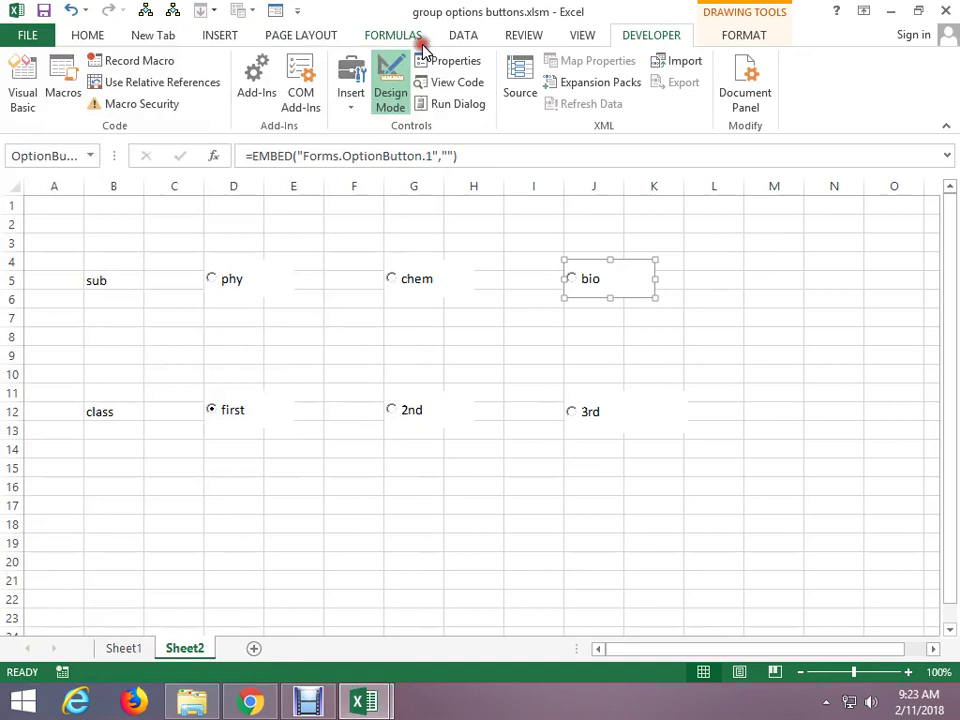
- Exit design mode and try bio, chem, phy, then 2nd, 3rd, 2nd and first
{"action": "left_click", "coordinate": [392, 86]}
{"action": "left_click", "coordinate": [604, 358]}
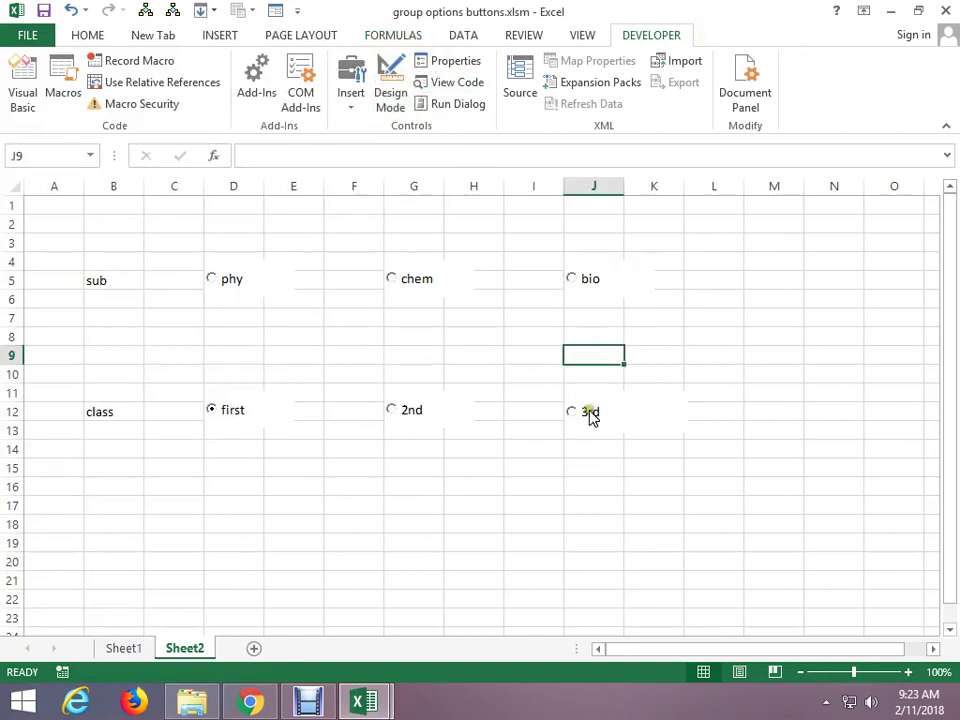
{"action": "left_click", "coordinate": [574, 282]}
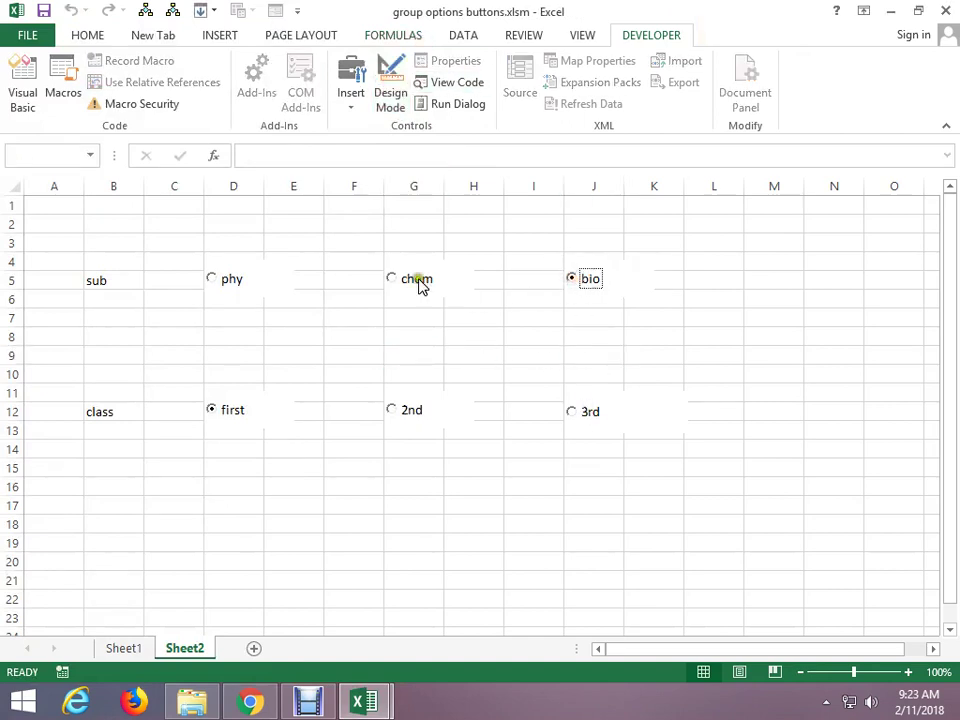
{"action": "left_click", "coordinate": [391, 278]}
{"action": "left_click", "coordinate": [218, 279]}
{"action": "left_click", "coordinate": [392, 410]}
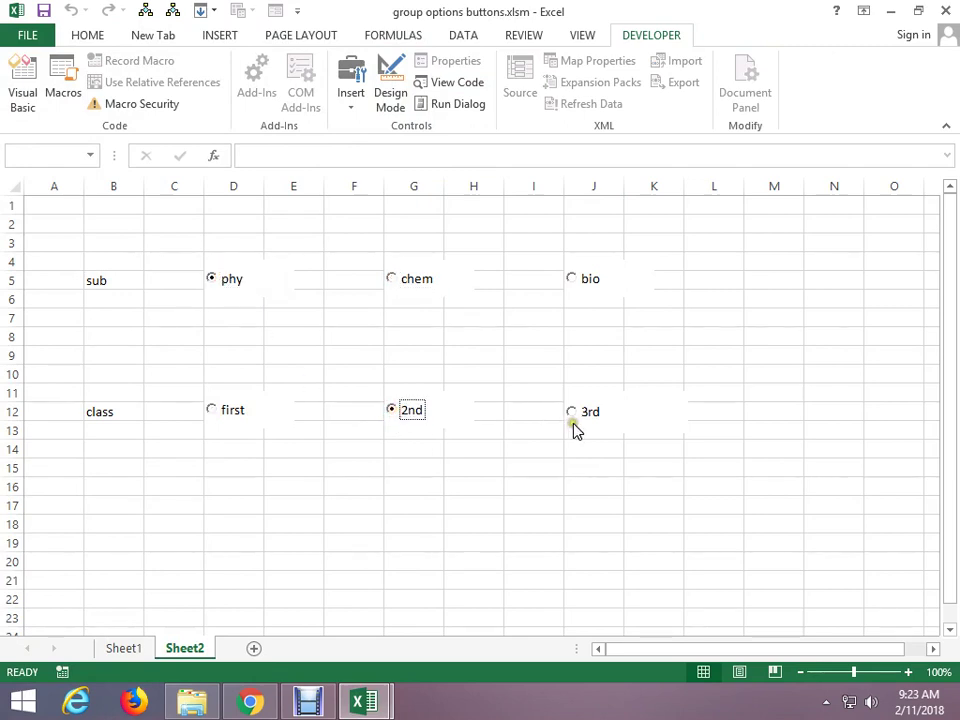
{"action": "left_click", "coordinate": [572, 412]}
{"action": "left_click", "coordinate": [389, 416]}
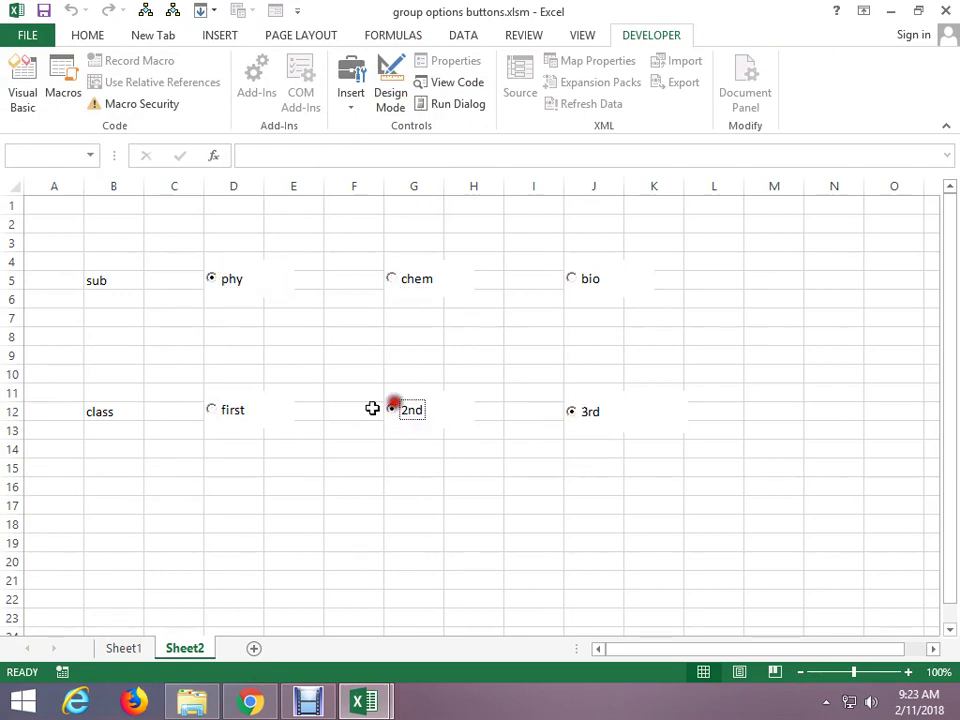
{"action": "left_click", "coordinate": [228, 411]}
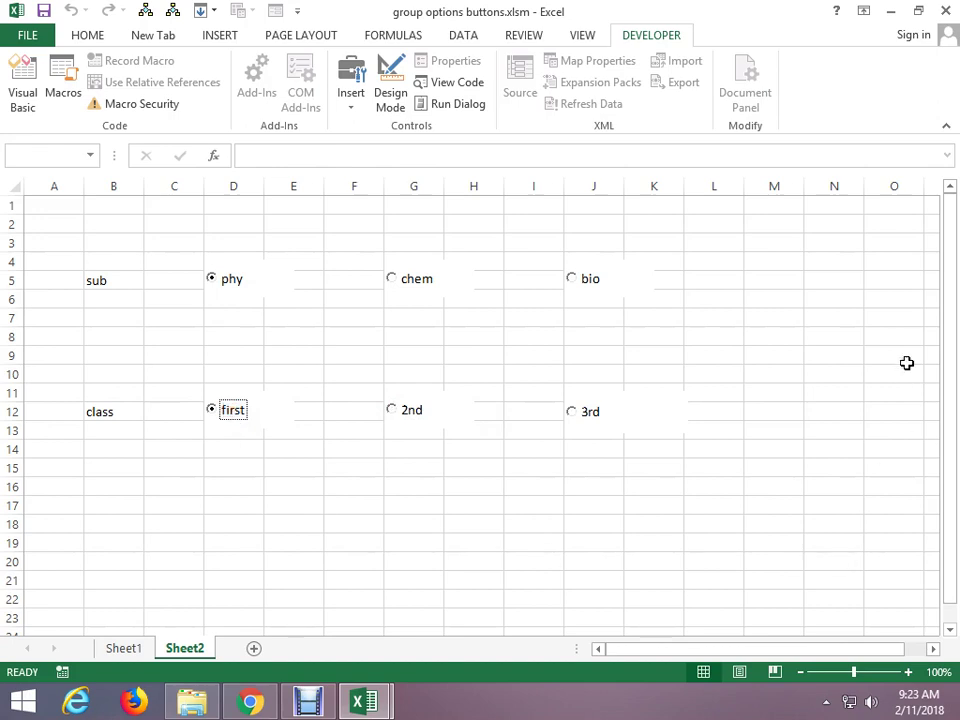
- Turn design mode back on and set the first option button's GroupName to grp2
{"action": "left_click", "coordinate": [391, 92]}
{"action": "left_click", "coordinate": [231, 414]}
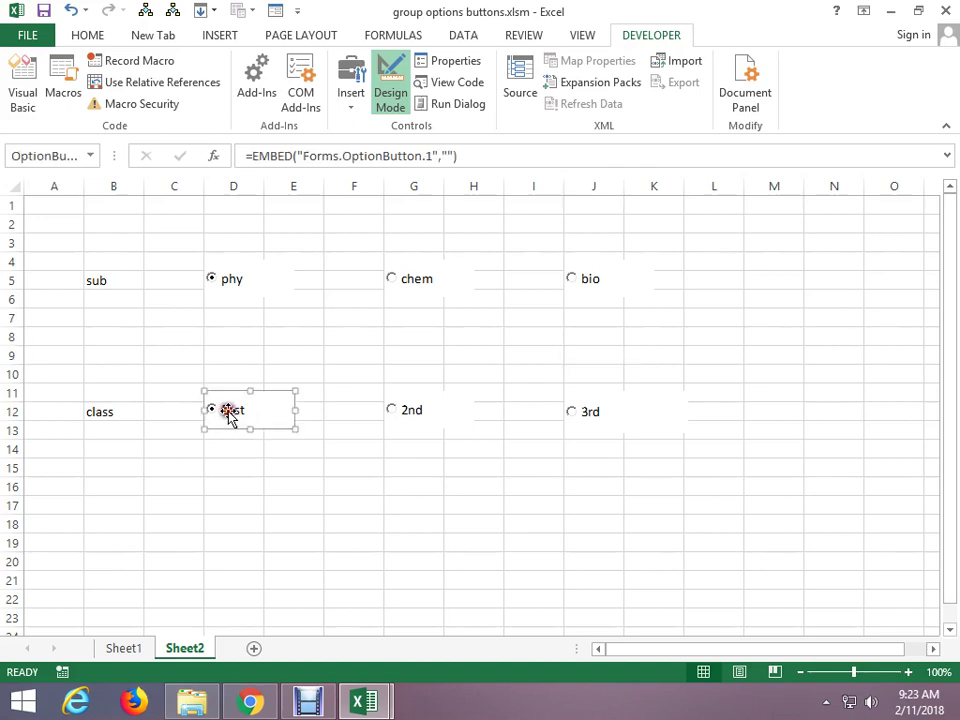
{"action": "right_click", "coordinate": [229, 413]}
{"action": "left_click", "coordinate": [315, 495]}
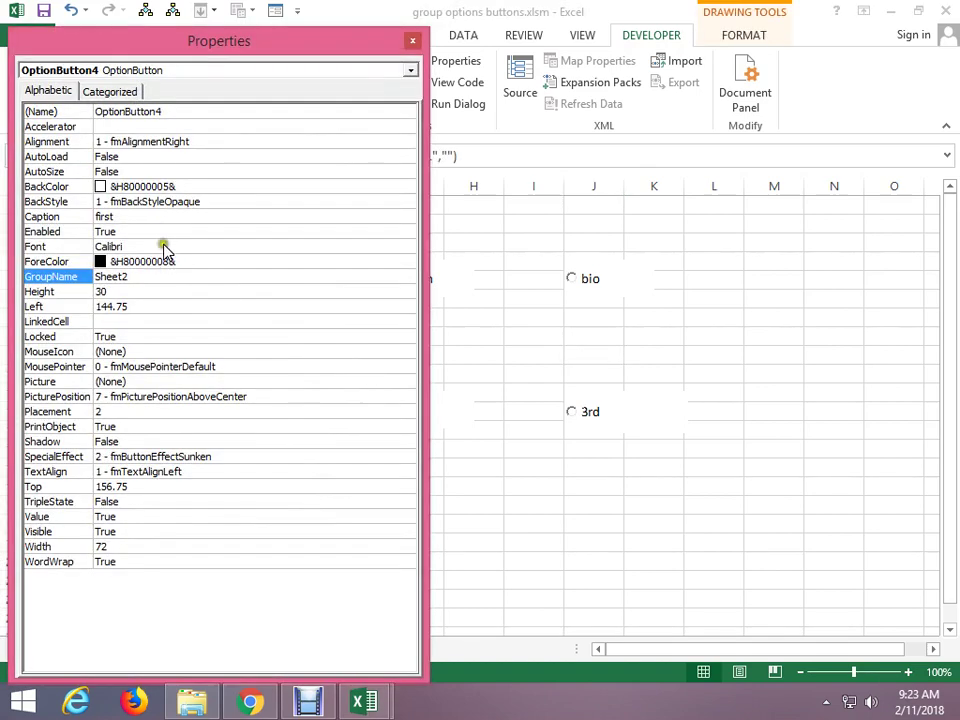
{"action": "left_click", "coordinate": [155, 279]}
{"action": "left_click_drag", "start_coordinate": [155, 279], "coordinate": [3, 276]}
{"action": "type", "text": "grp2"}
{"action": "left_click", "coordinate": [412, 40]}
- Set the 2nd option button's GroupName to grp2
{"action": "left_click", "coordinate": [413, 399]}
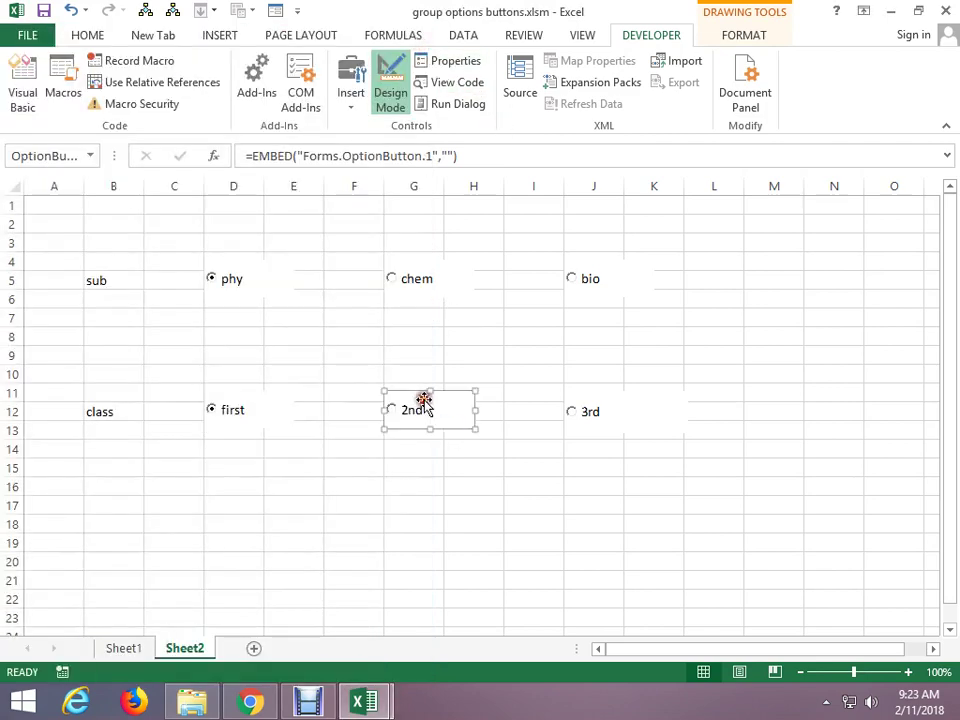
{"action": "right_click", "coordinate": [423, 400]}
{"action": "left_click", "coordinate": [496, 492]}
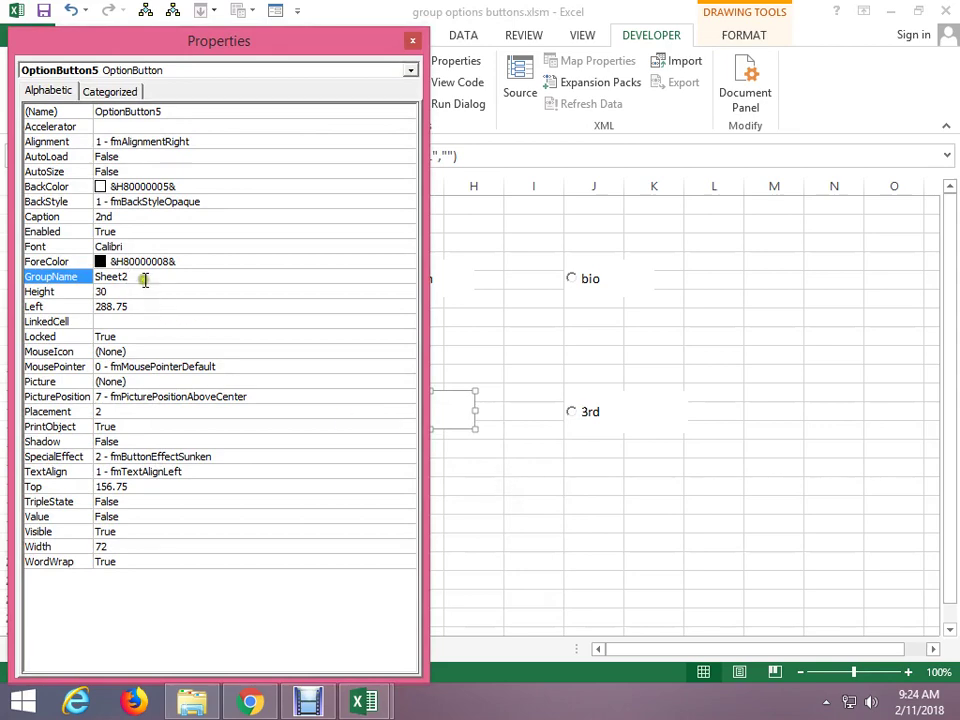
{"action": "double_click", "coordinate": [236, 276]}
{"action": "type", "text": "grp2"}
{"action": "left_click", "coordinate": [411, 40]}
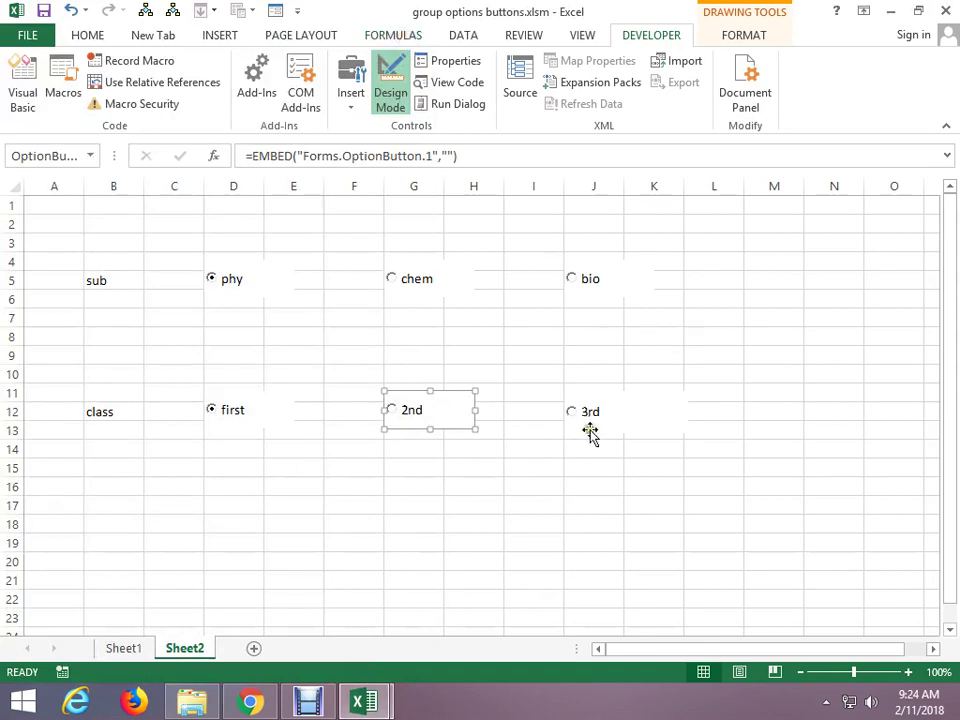
- Set the 3rd option button's GroupName to grp2
{"action": "left_click", "coordinate": [584, 419]}
{"action": "right_click", "coordinate": [583, 421]}
{"action": "left_click", "coordinate": [646, 492]}
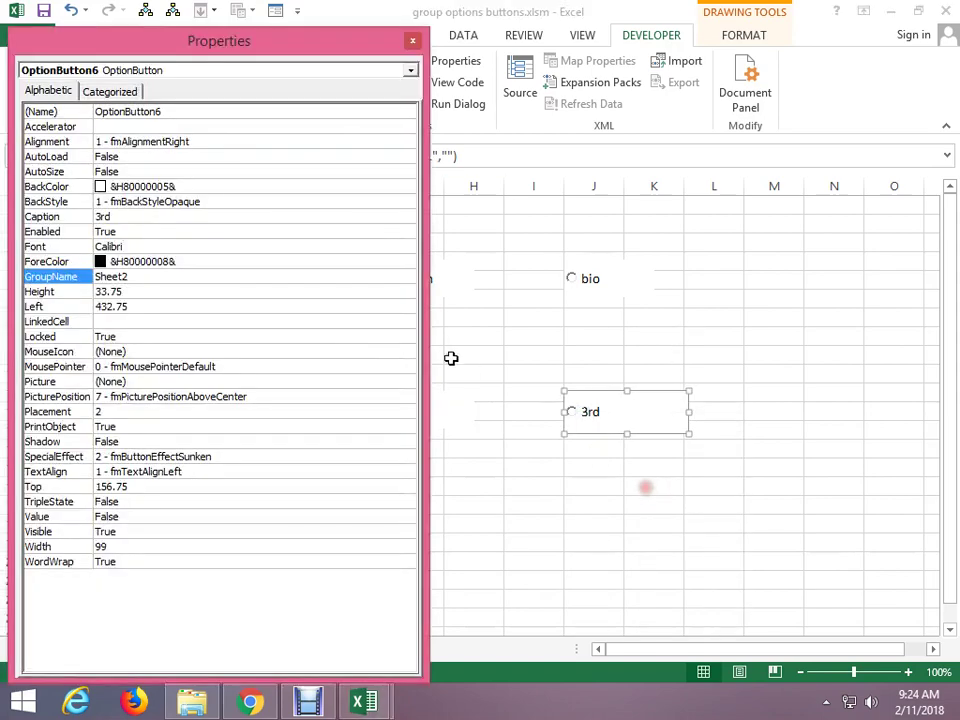
{"action": "type", "text": "grp2"}
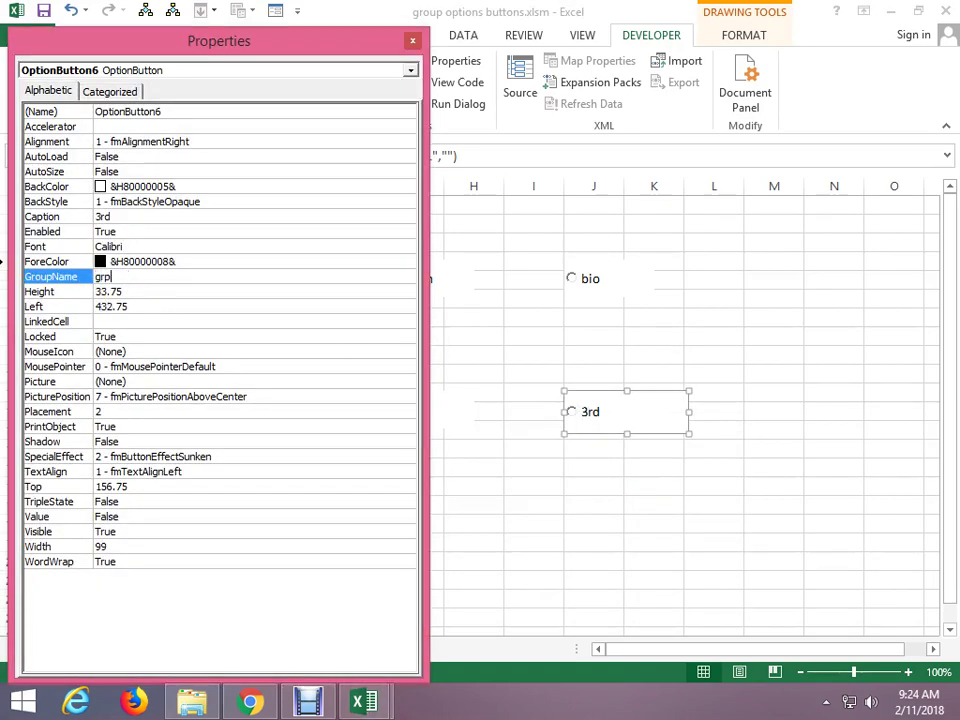
{"action": "left_click", "coordinate": [413, 40]}
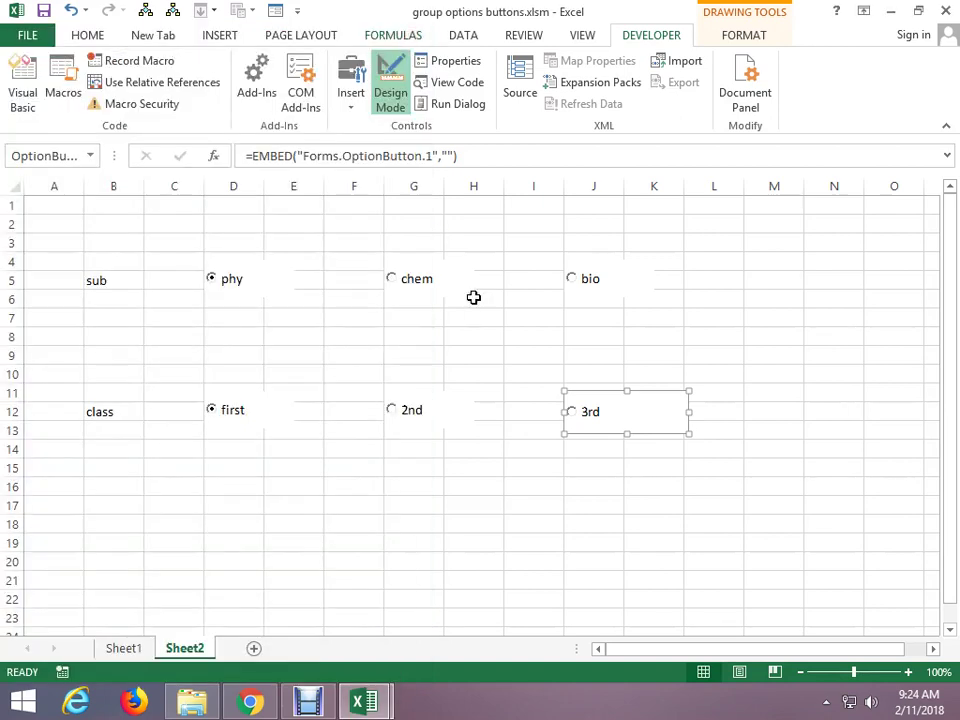
{"action": "left_click", "coordinate": [544, 336]}
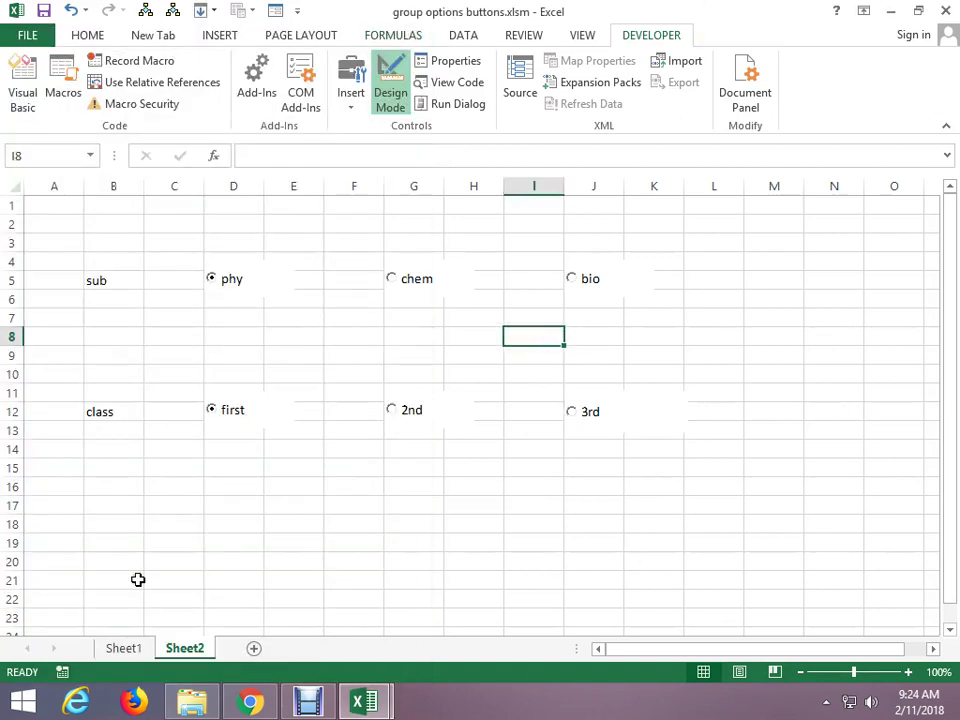
- Switch back to the Excel workbook window
{"action": "left_click", "coordinate": [345, 100]}
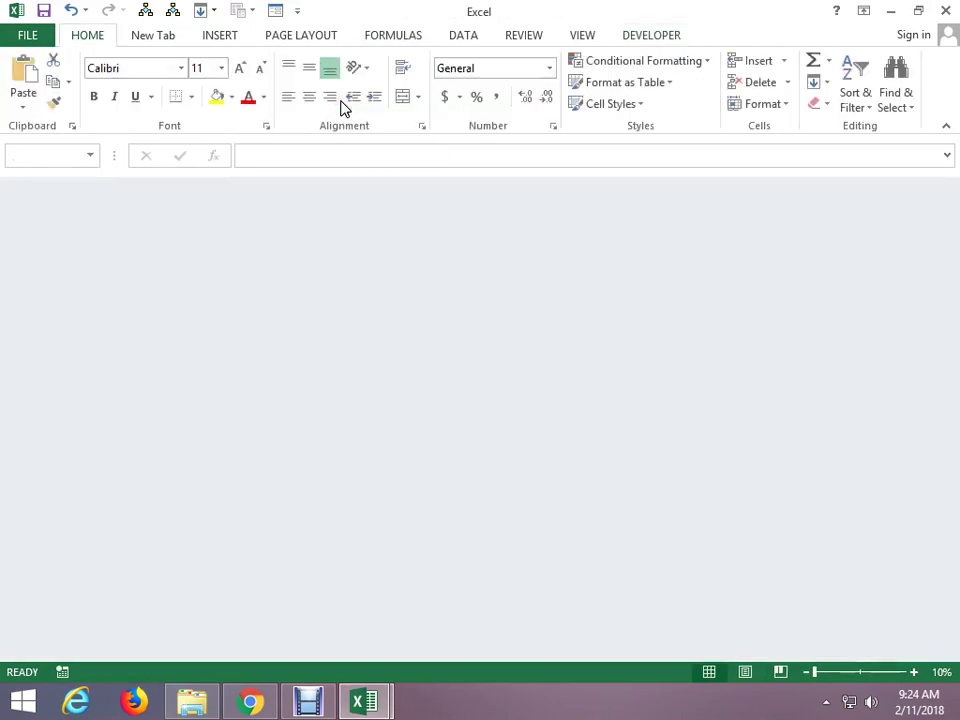
{"action": "key", "text": "alt+Tab"}
{"action": "key", "text": "alt+Tab"}
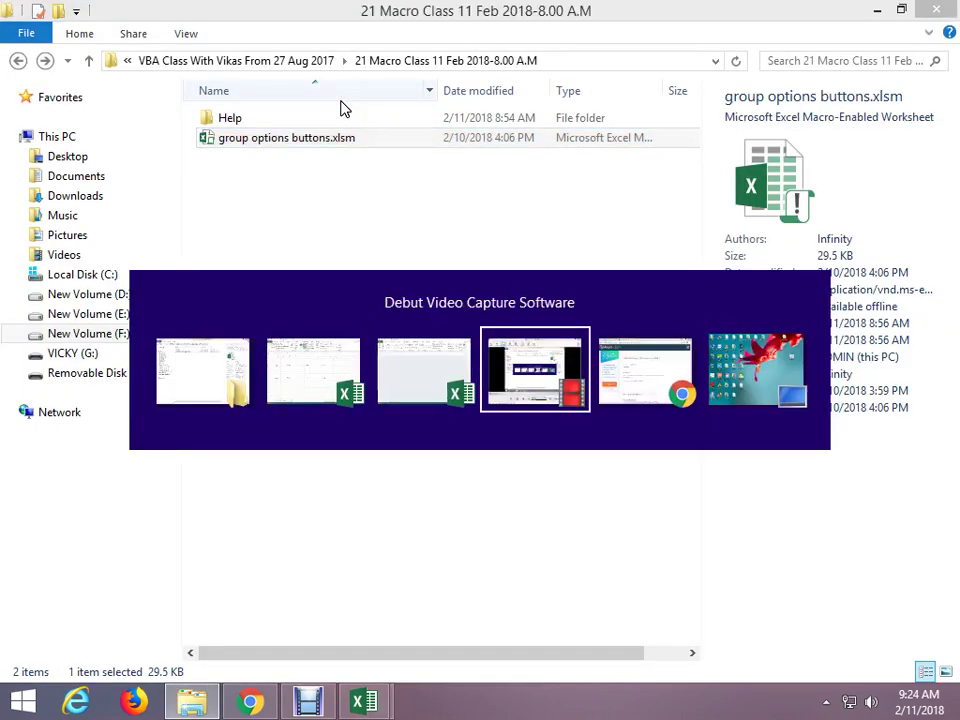
{"action": "key", "text": "alt+Tab"}
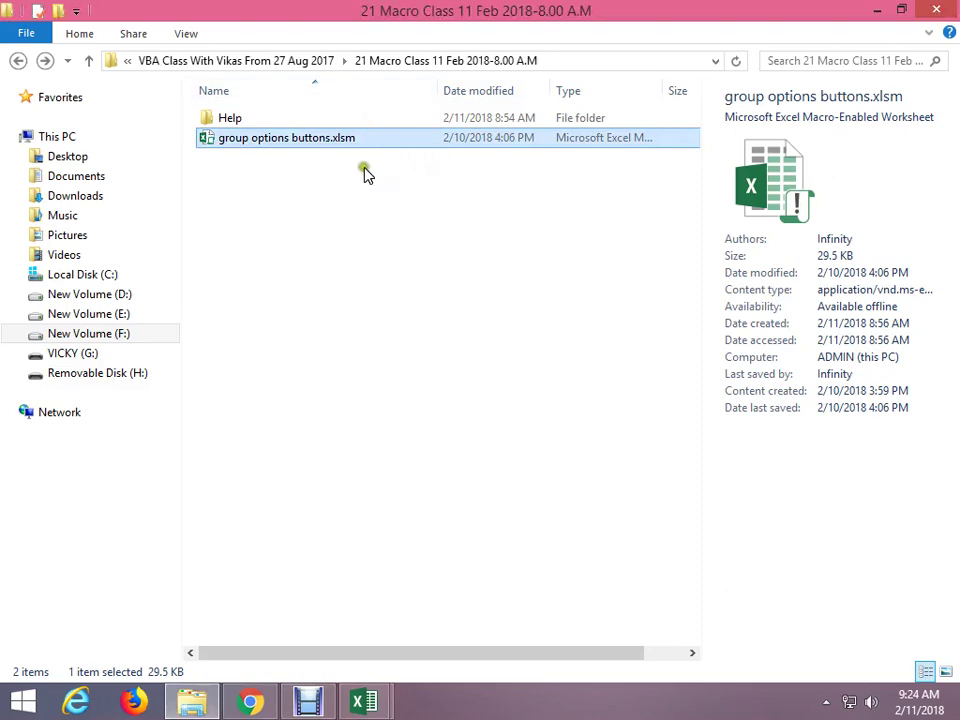
{"action": "key", "text": "alt+Tab"}
{"action": "key", "text": "Tab"}
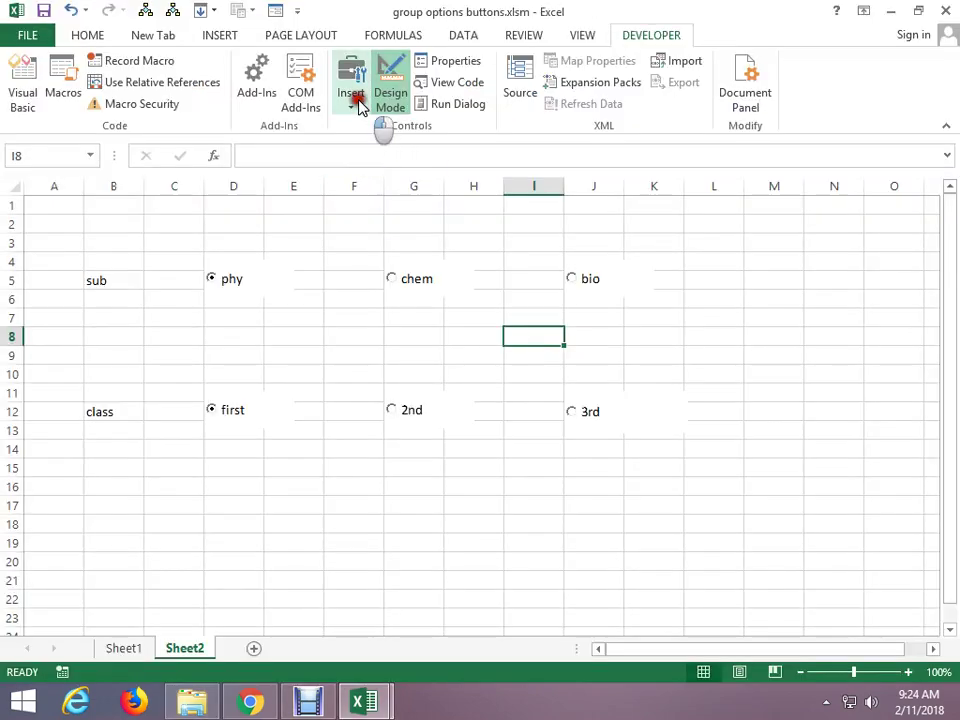
- Draw an ActiveX command button across F16:H19 and open its Click procedure
{"action": "left_click", "coordinate": [350, 100]}
{"action": "left_click", "coordinate": [343, 206]}
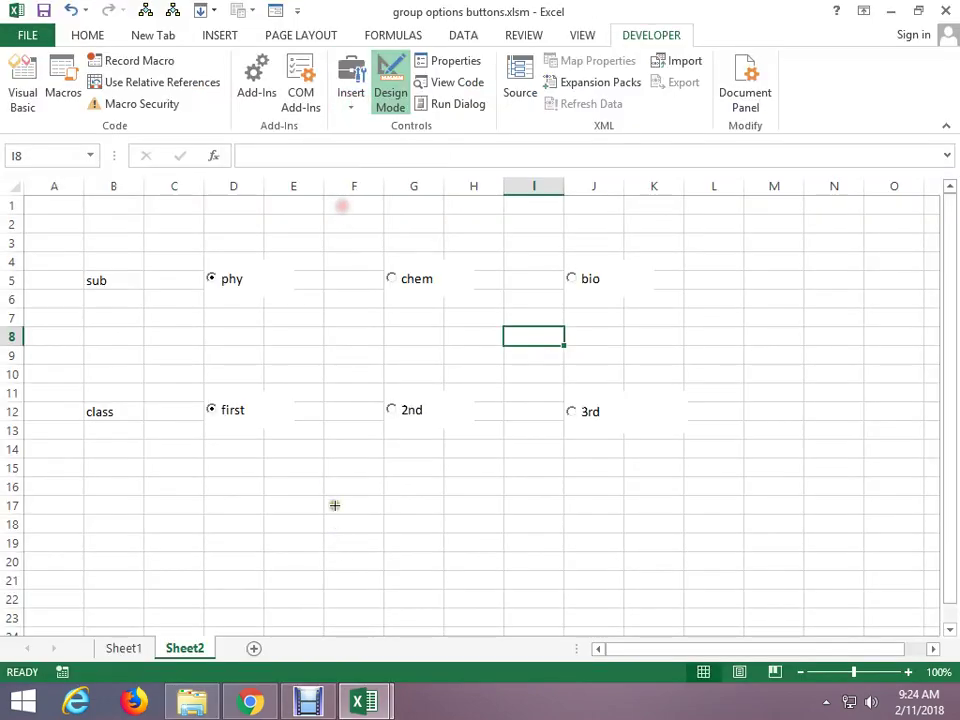
{"action": "left_click_drag", "start_coordinate": [328, 486], "coordinate": [464, 553]}
{"action": "left_click", "coordinate": [546, 542]}
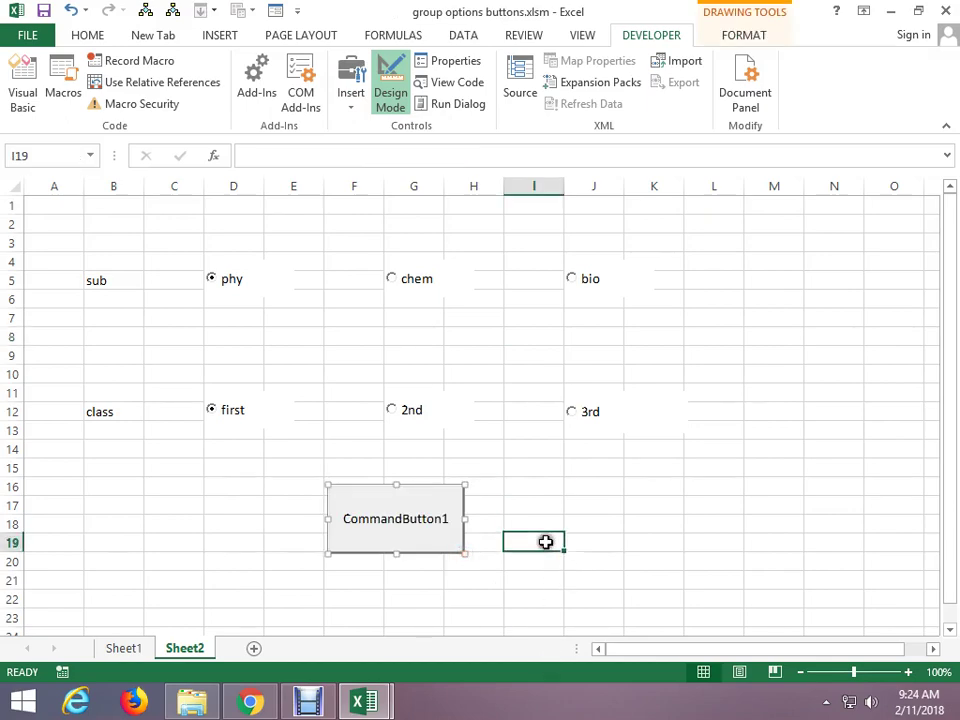
{"action": "double_click", "coordinate": [413, 522]}
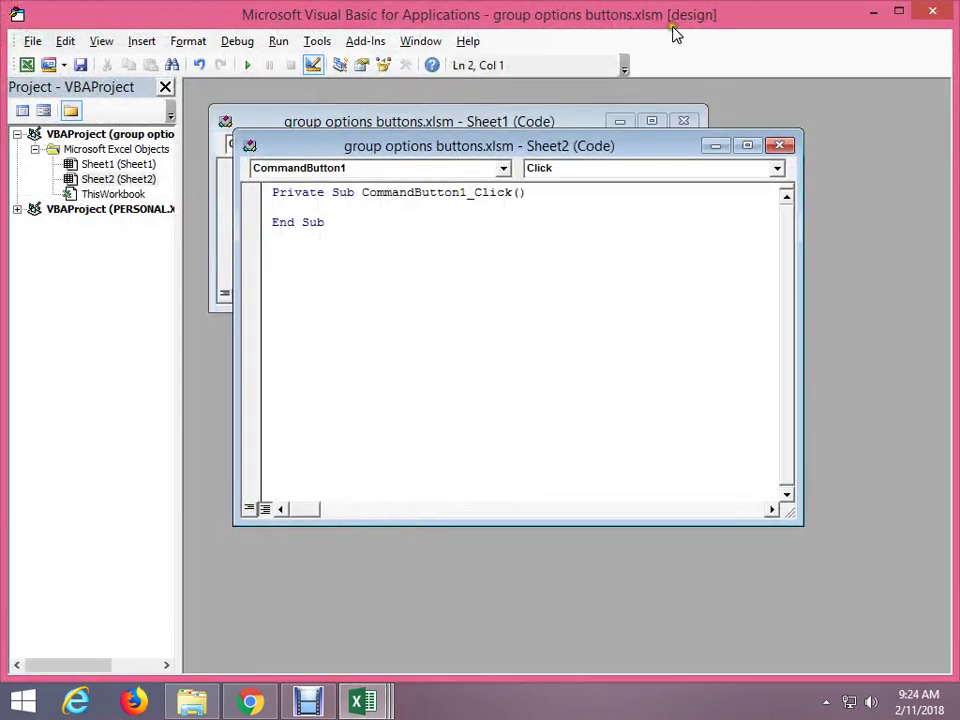
- Close the Sheet1 code window, maximize Sheet2's code window, and return to Excel
{"action": "left_click", "coordinate": [580, 120]}
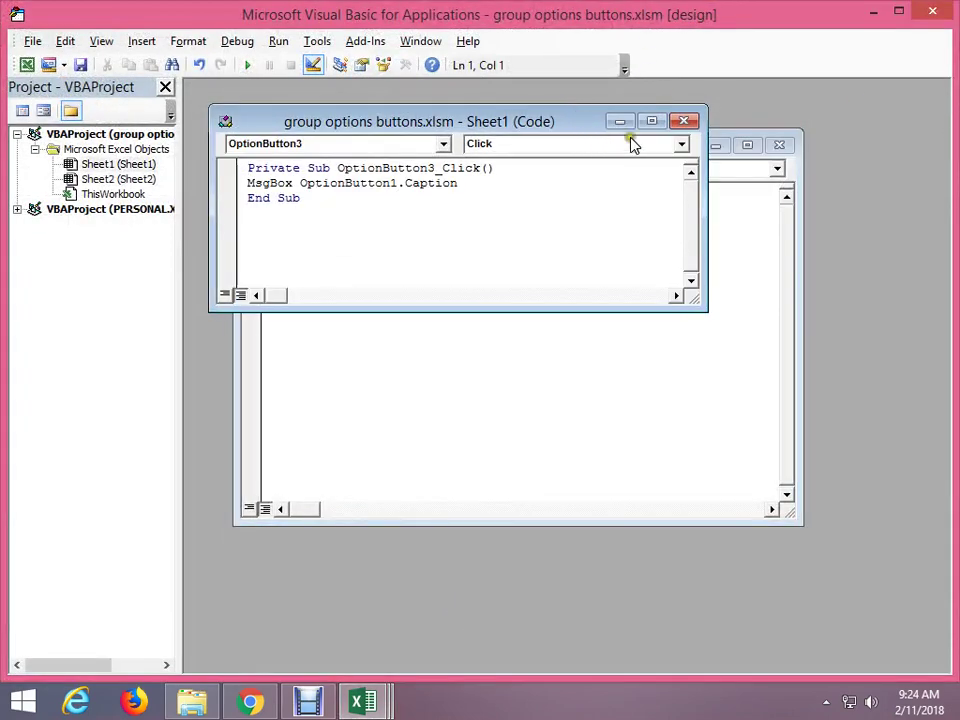
{"action": "left_click", "coordinate": [683, 121]}
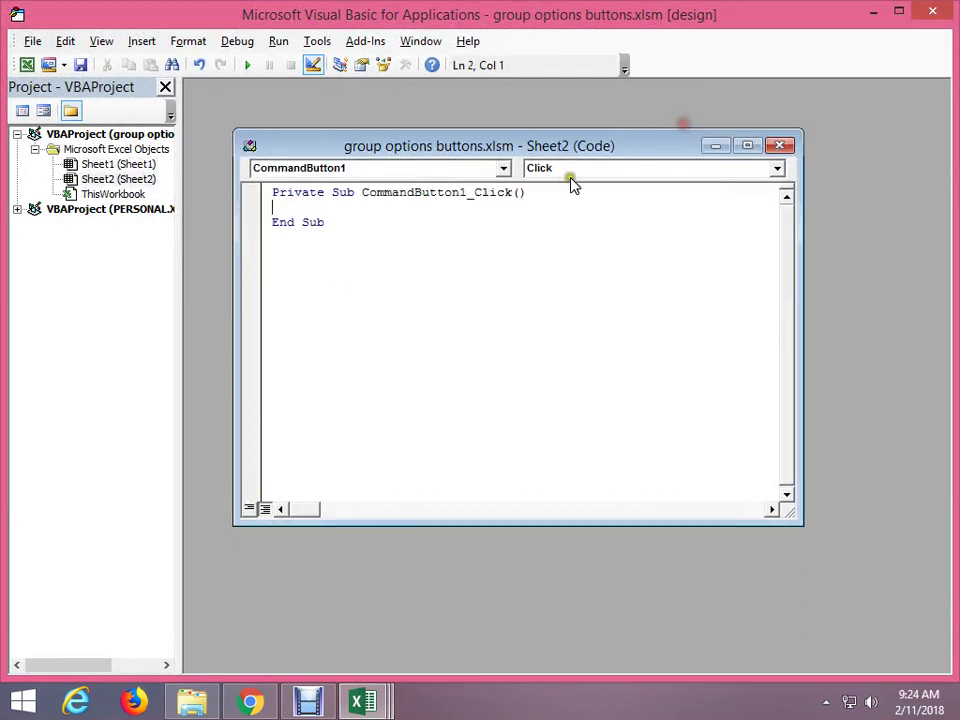
{"action": "left_click", "coordinate": [751, 147]}
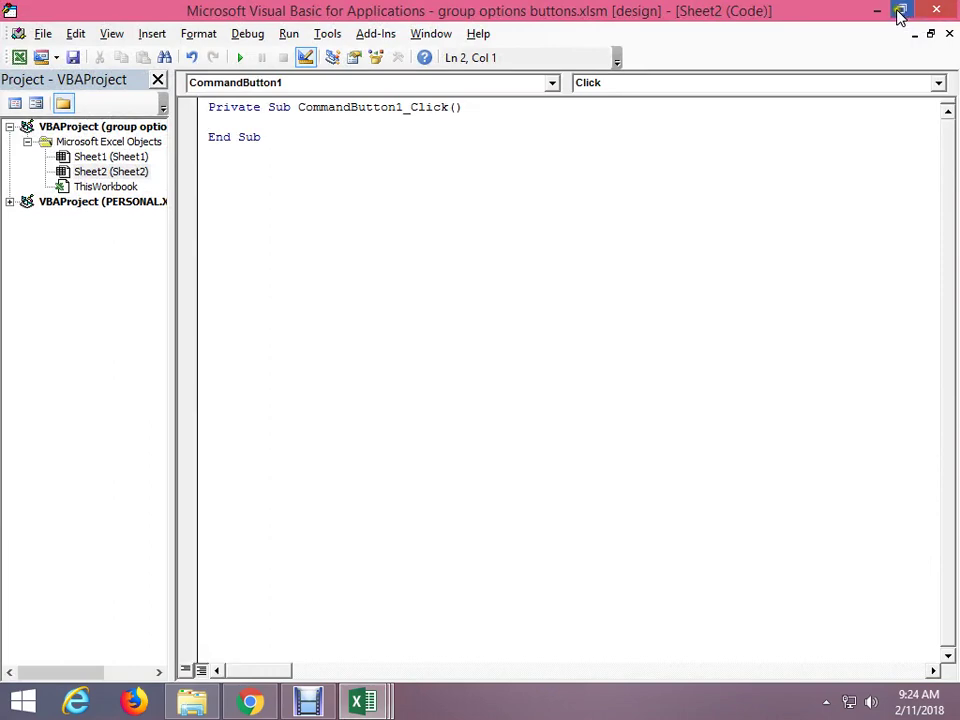
{"action": "left_click", "coordinate": [900, 12]}
{"action": "key", "text": "alt+F11"}
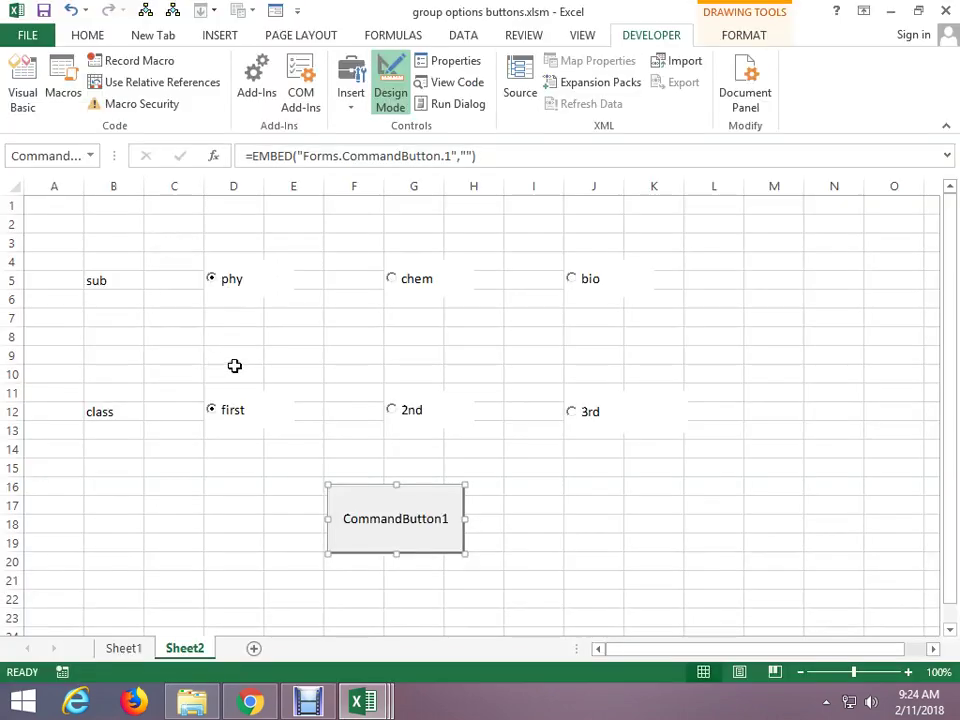
- Enter 1 in cell K1 as the starting roll number
{"action": "left_click", "coordinate": [250, 354]}
{"action": "left_click", "coordinate": [653, 203]}
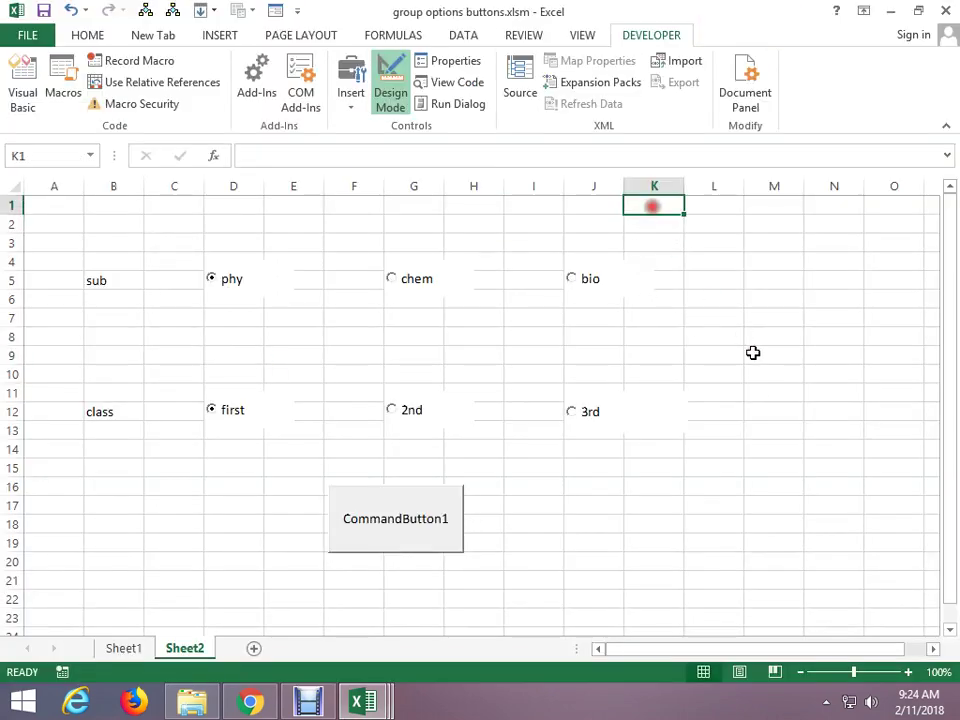
{"action": "type", "text": "1"}
{"action": "key", "text": "Return"}
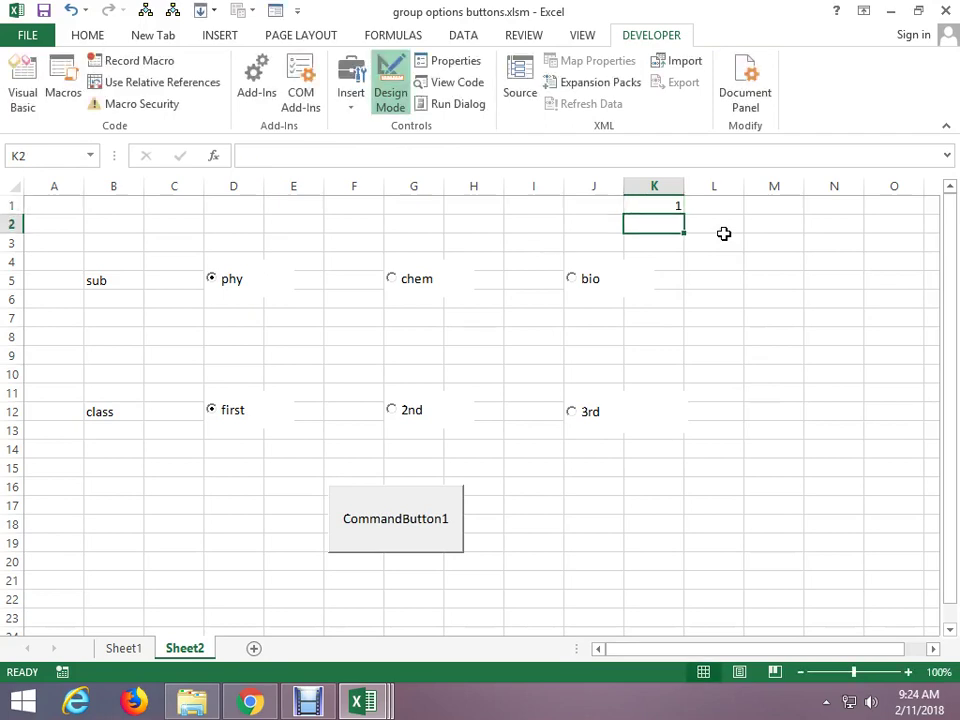
{"action": "key", "text": "Up"}
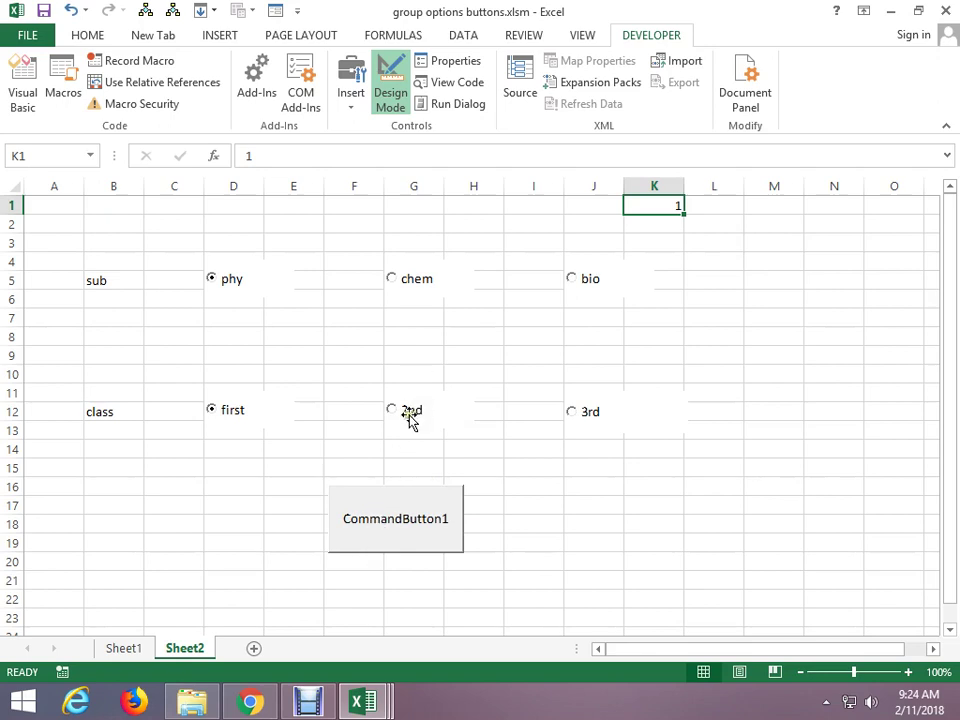
- Turn off design mode and switch the class choice to 2nd
{"action": "left_click", "coordinate": [395, 100]}
{"action": "left_click", "coordinate": [412, 414]}
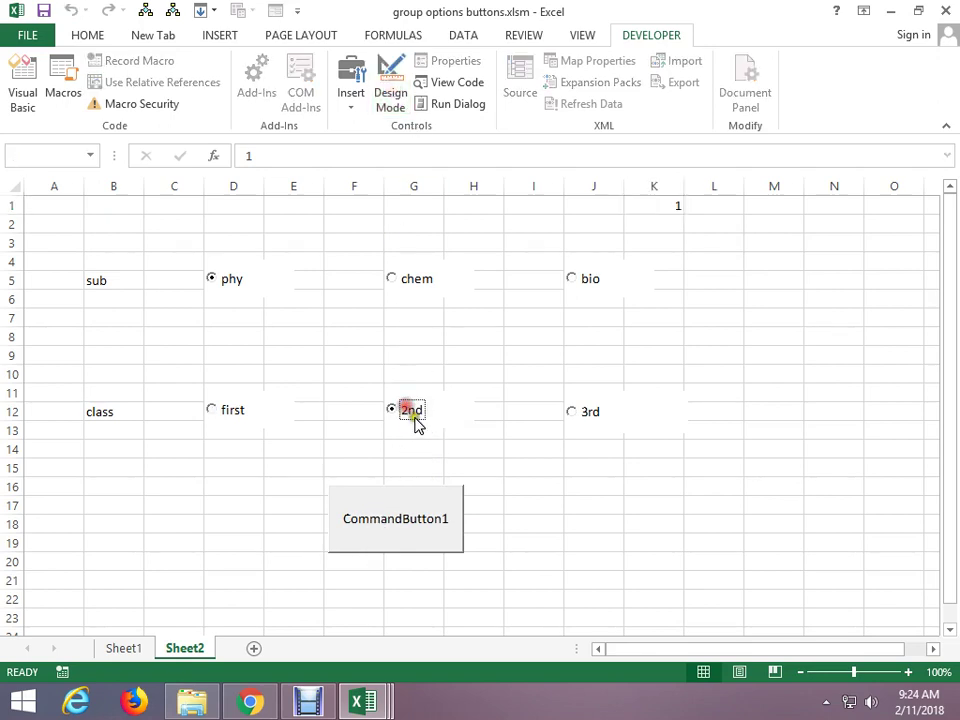
{"action": "left_click", "coordinate": [714, 210]}
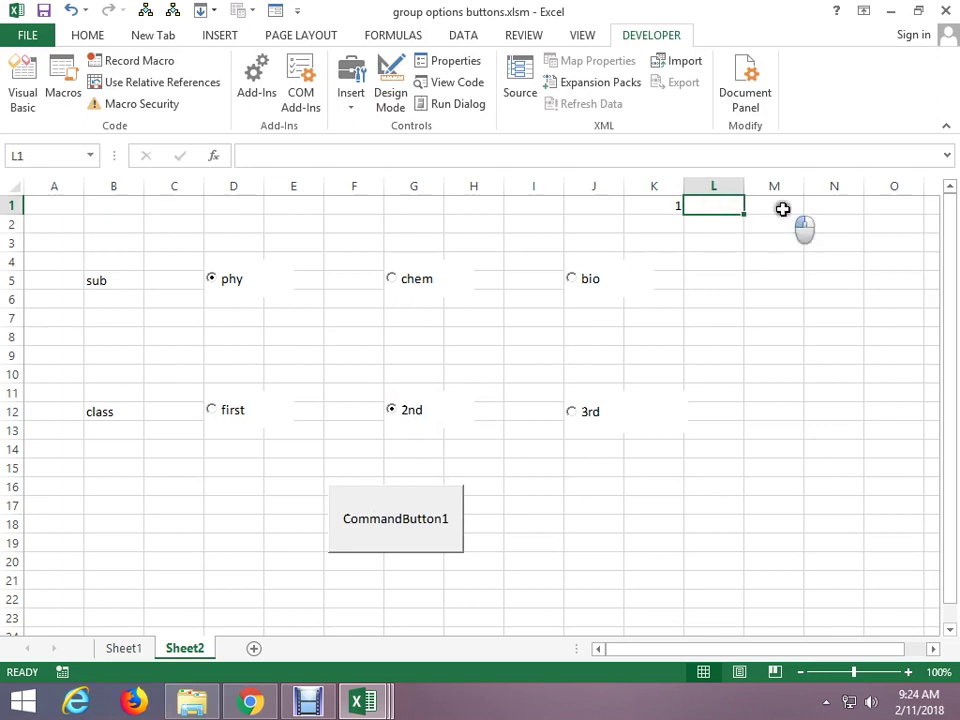
{"action": "left_click", "coordinate": [783, 209]}
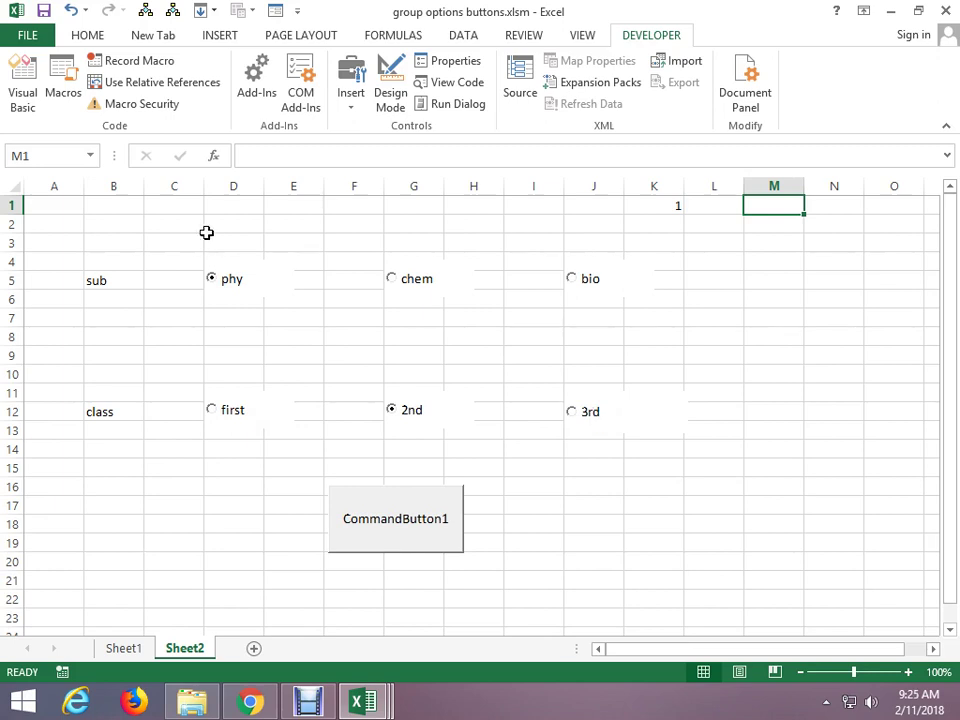
{"action": "left_click", "coordinate": [347, 98]}
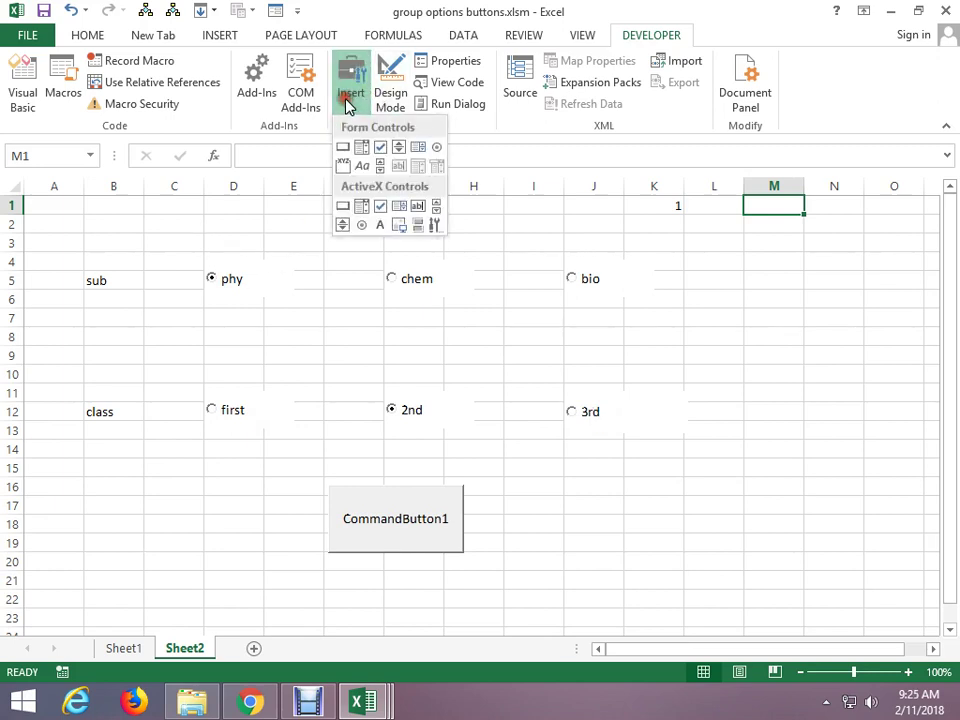
- Draw an ActiveX text box over B2:D3 and a label over A2:A3
{"action": "left_click", "coordinate": [418, 206]}
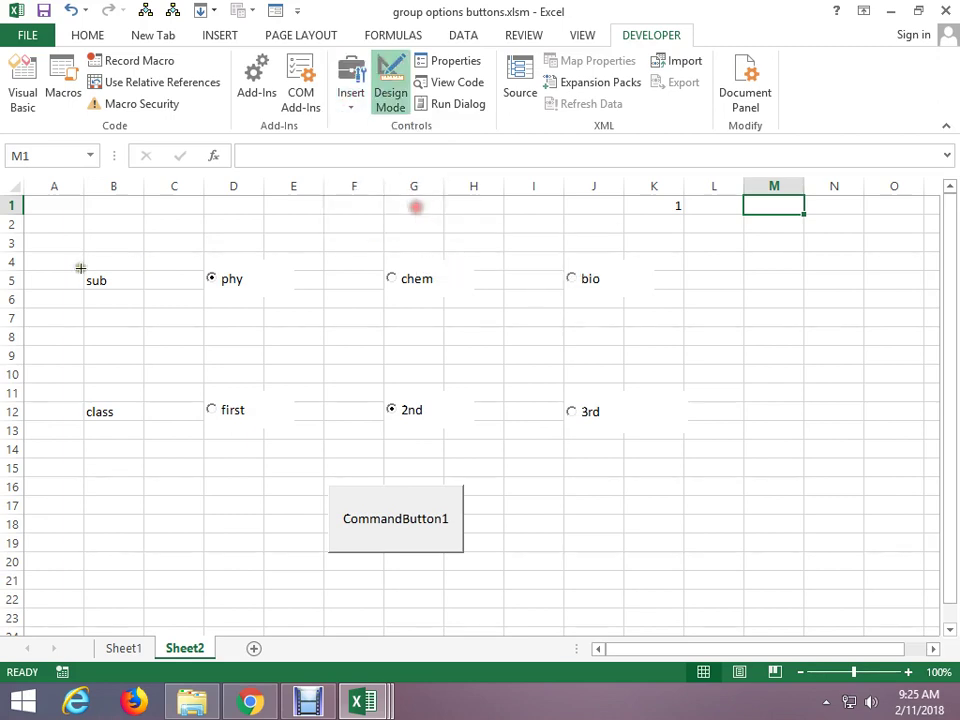
{"action": "mouse_move", "coordinate": [130, 217]}
{"action": "left_mouse_down"}
{"action": "mouse_move", "coordinate": [251, 239]}
{"action": "mouse_move", "coordinate": [258, 250]}
{"action": "left_mouse_up"}
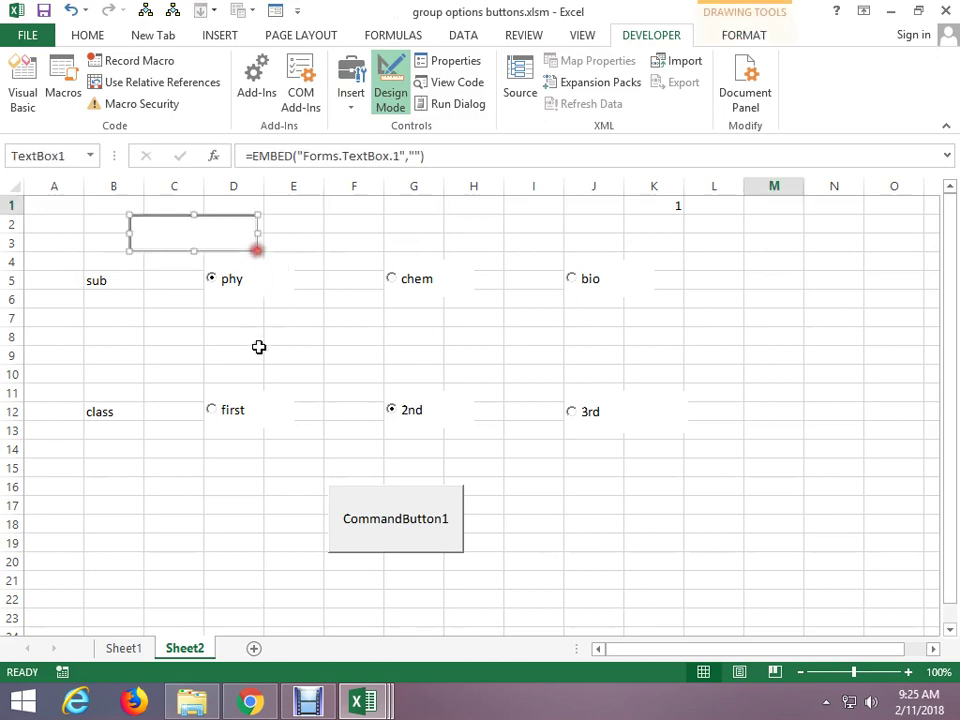
{"action": "left_click", "coordinate": [351, 110]}
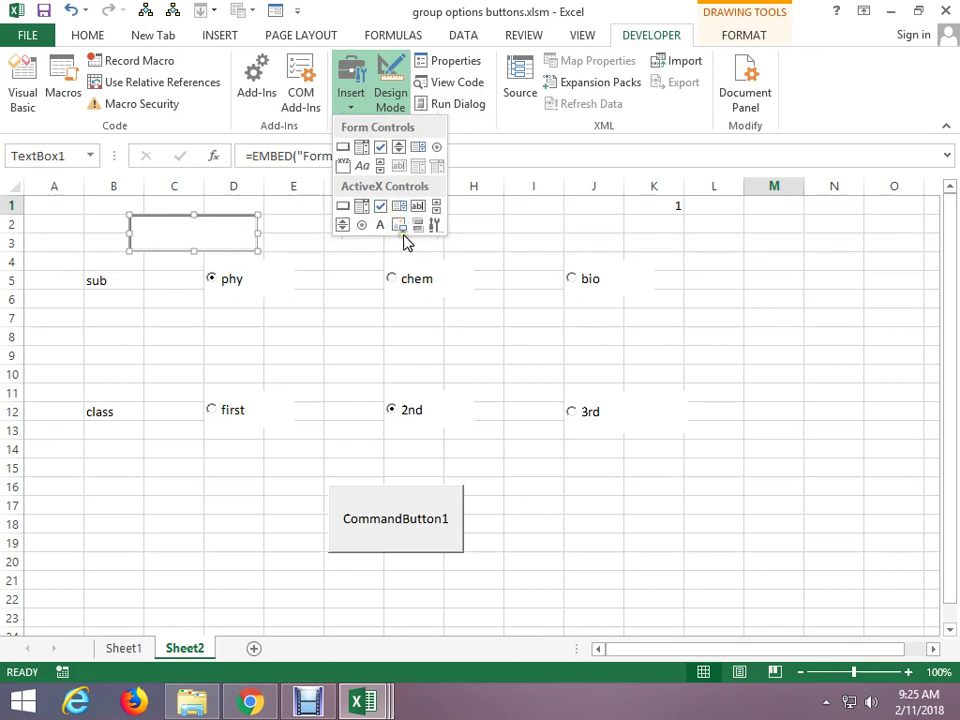
{"action": "left_click", "coordinate": [380, 225]}
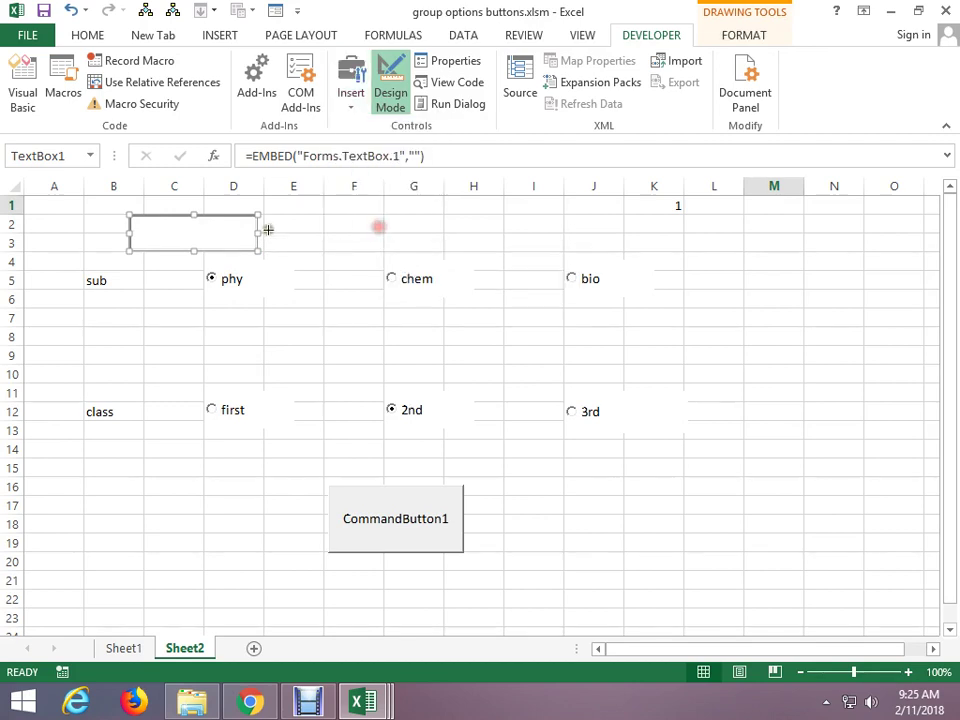
{"action": "left_click_drag", "start_coordinate": [41, 211], "coordinate": [93, 243]}
- Change the label's text to 'student name' and turn off design mode
{"action": "right_click", "coordinate": [83, 227]}
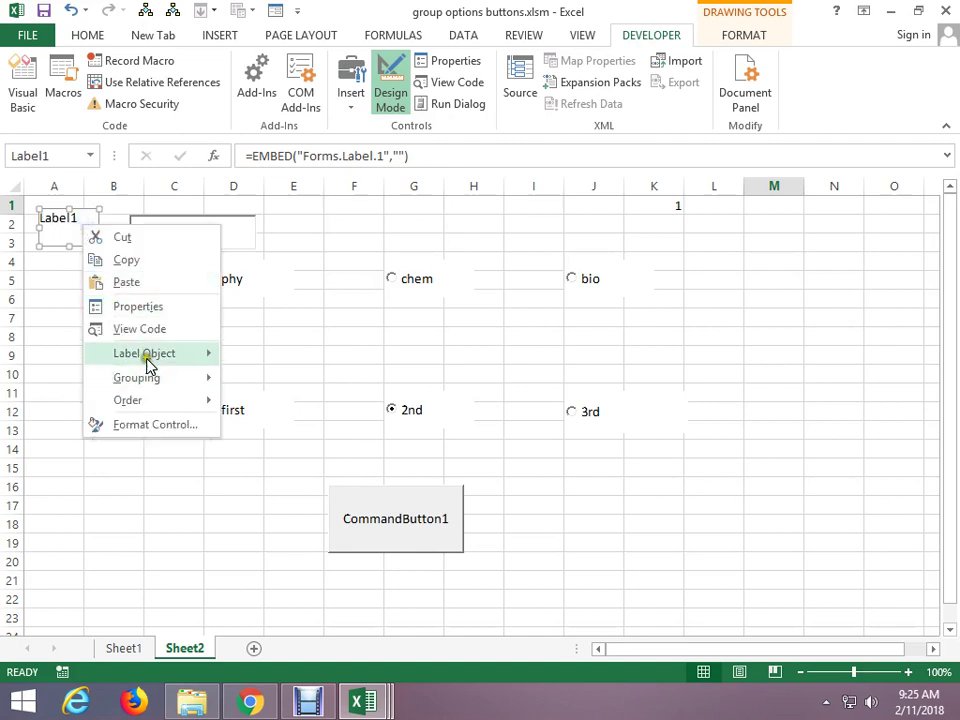
{"action": "mouse_move", "coordinate": [144, 353]}
{"action": "left_click", "coordinate": [274, 366]}
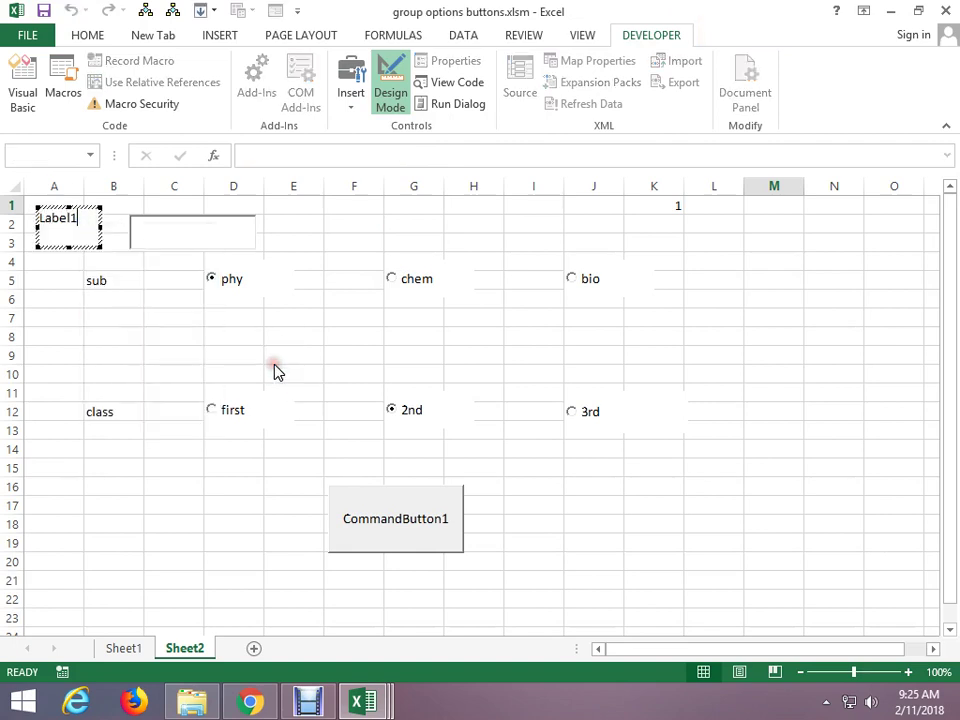
{"action": "key", "text": "ctrl+a"}
{"action": "type", "text": "stude"}
{"action": "type", "text": "nt name"}
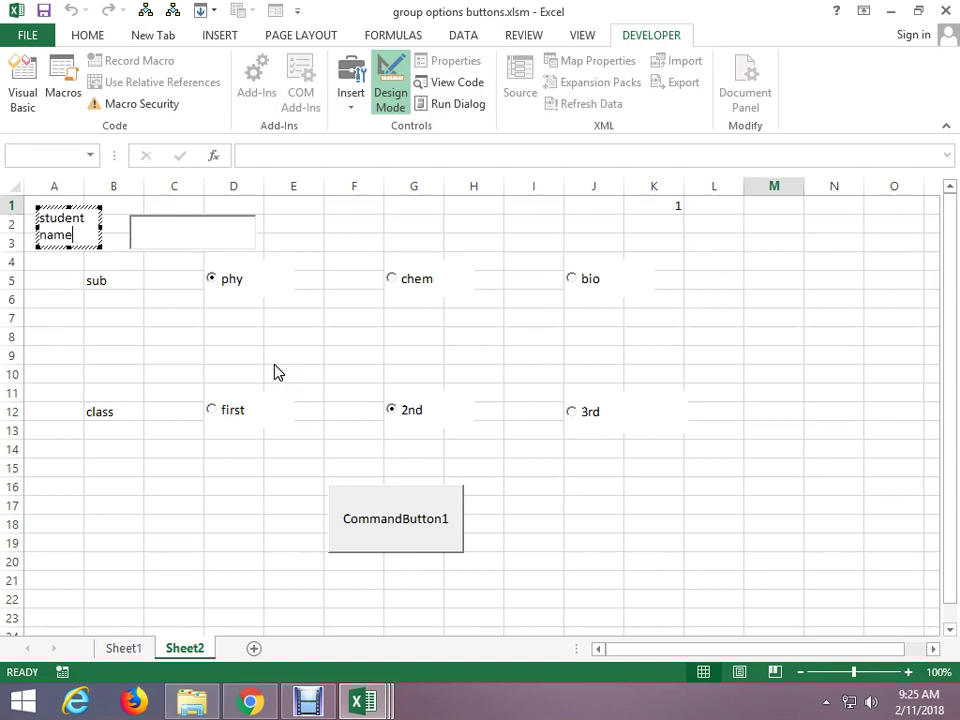
{"action": "left_click", "coordinate": [332, 268]}
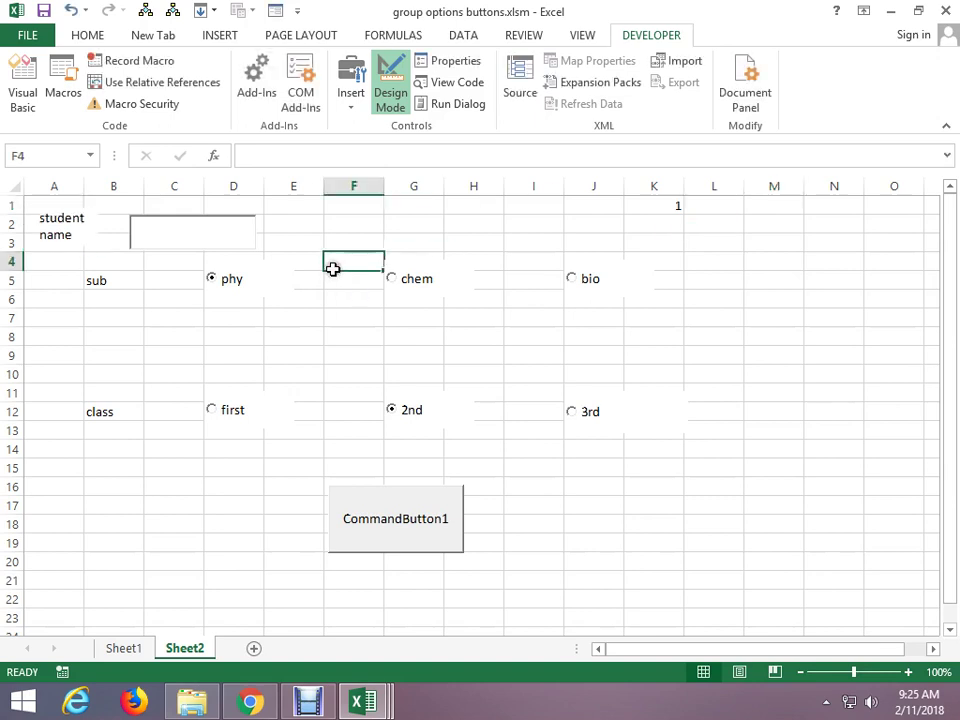
{"action": "left_click", "coordinate": [390, 100]}
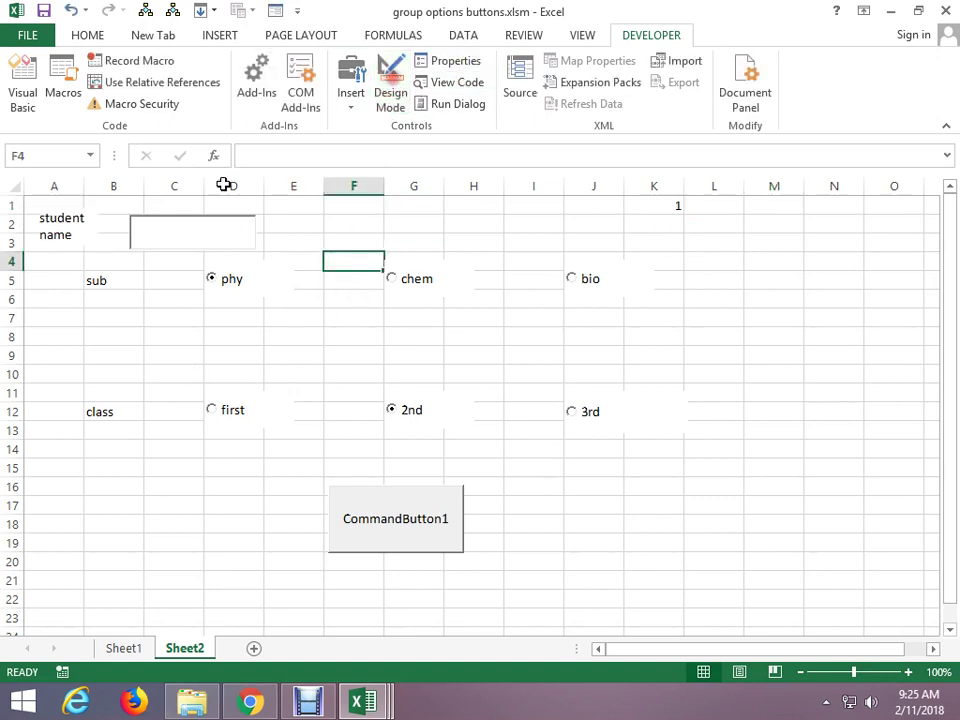
- Click into the student name box, then move across K1:N1 and back to K1
{"action": "left_click", "coordinate": [166, 238]}
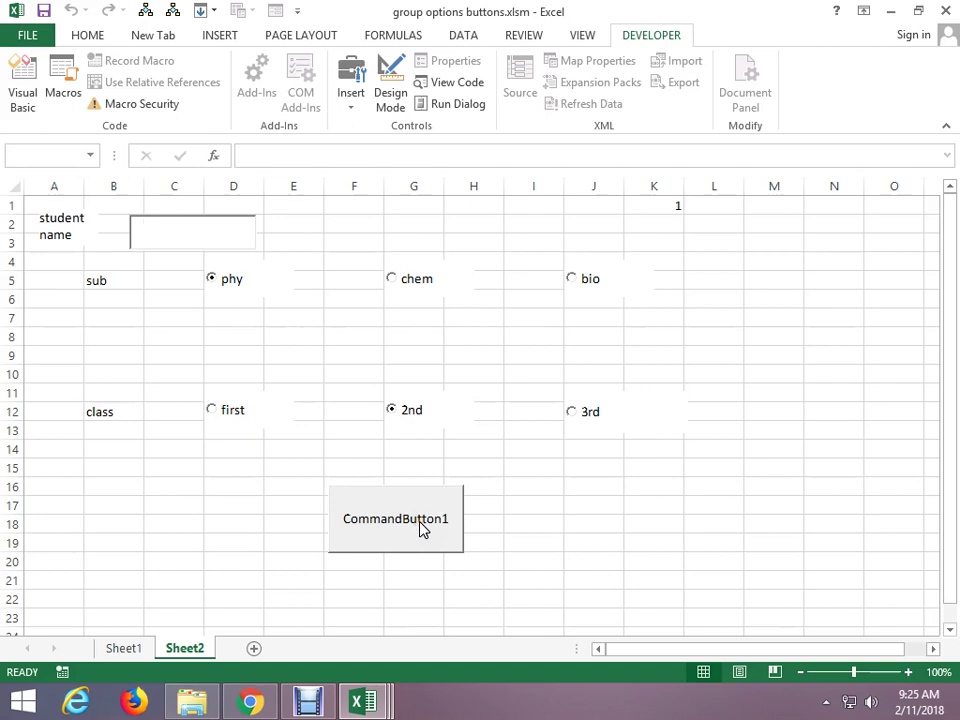
{"action": "left_click", "coordinate": [664, 204]}
{"action": "left_click", "coordinate": [712, 204]}
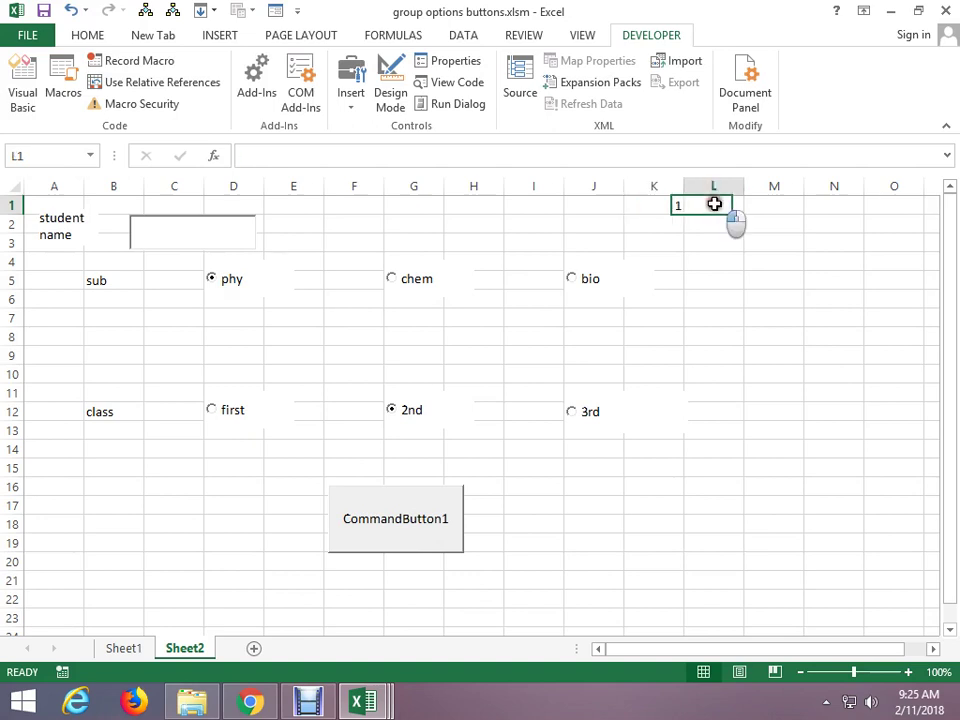
{"action": "left_click", "coordinate": [760, 208]}
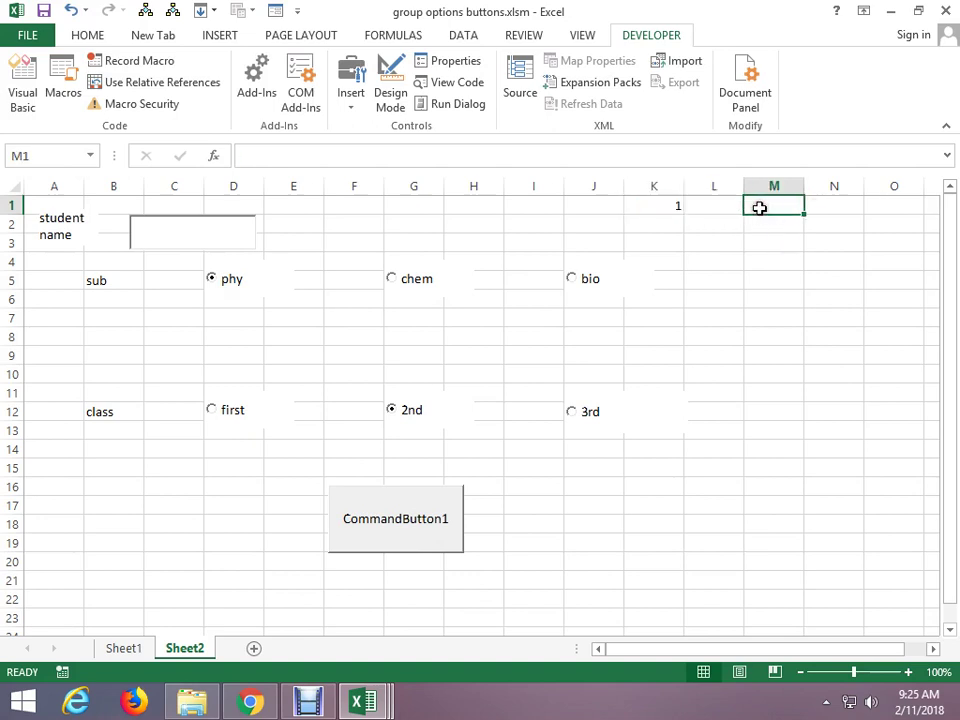
{"action": "left_click", "coordinate": [829, 208]}
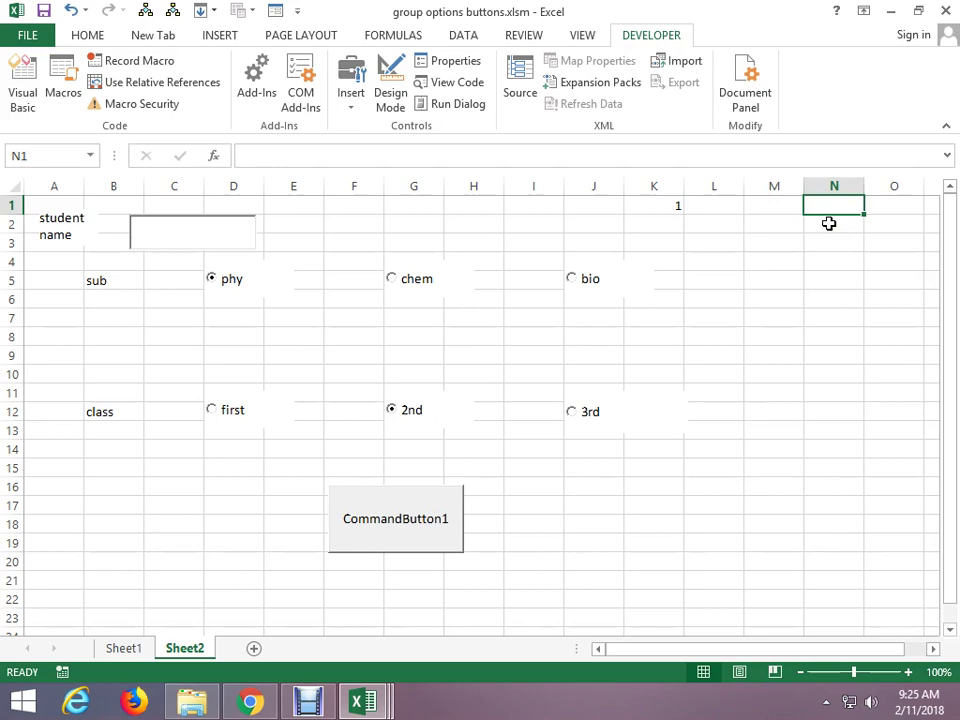
{"action": "key", "text": "Left"}
{"action": "key", "text": "Left"}
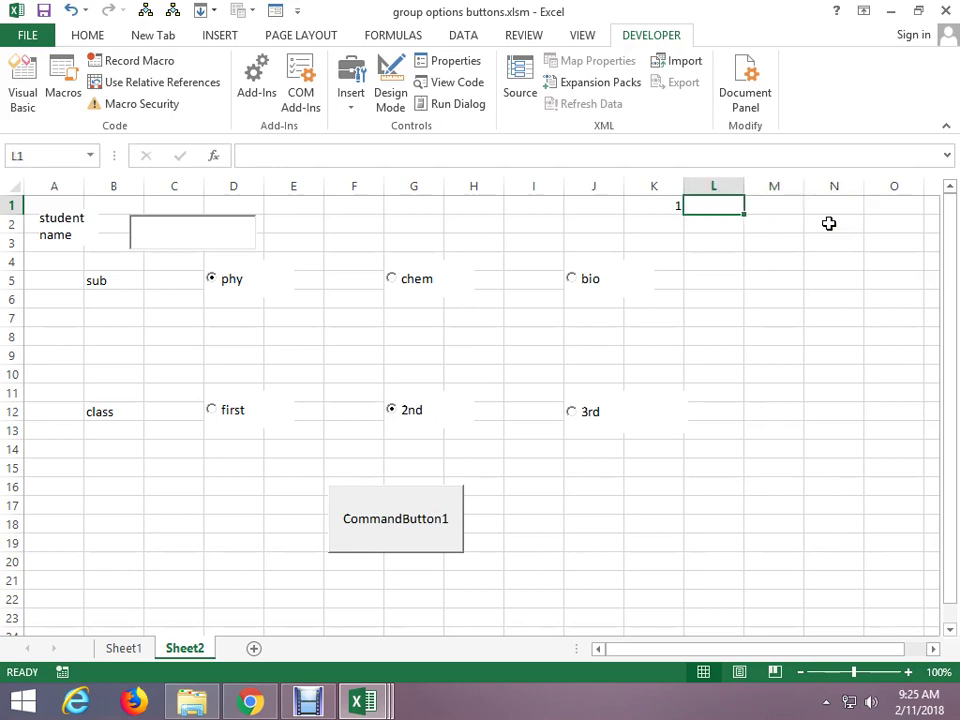
{"action": "key", "text": "Left"}
- Enter the column headers Roll, Name, Sub and Class in K1:N1
{"action": "type", "text": "R"}
{"action": "key", "text": "Return"}
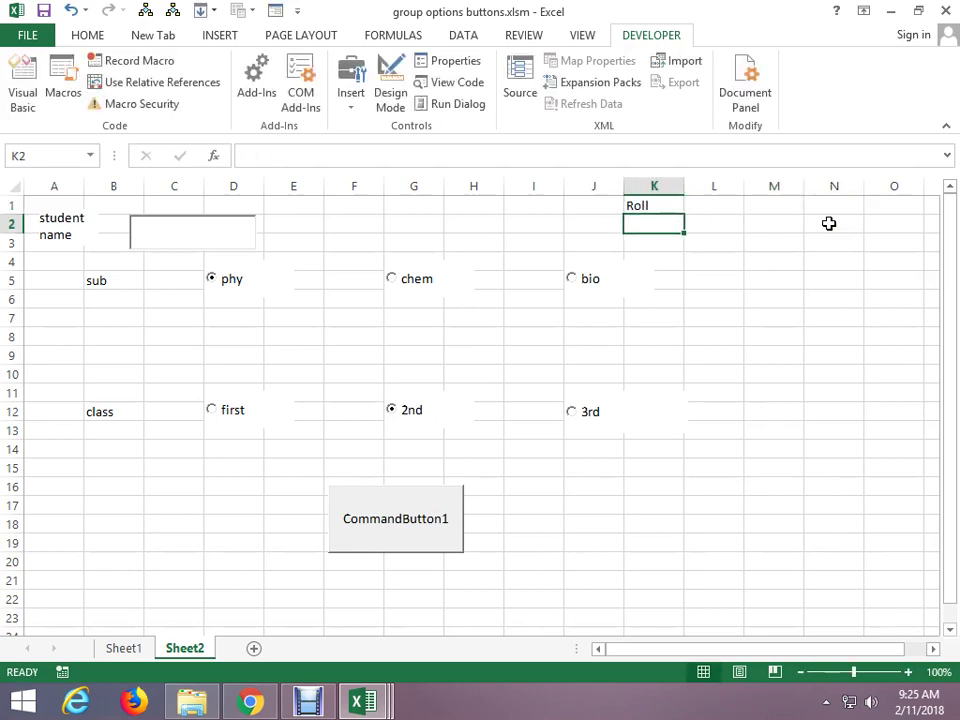
{"action": "key", "text": "Up"}
{"action": "key", "text": "Right"}
{"action": "type", "text": "Name"}
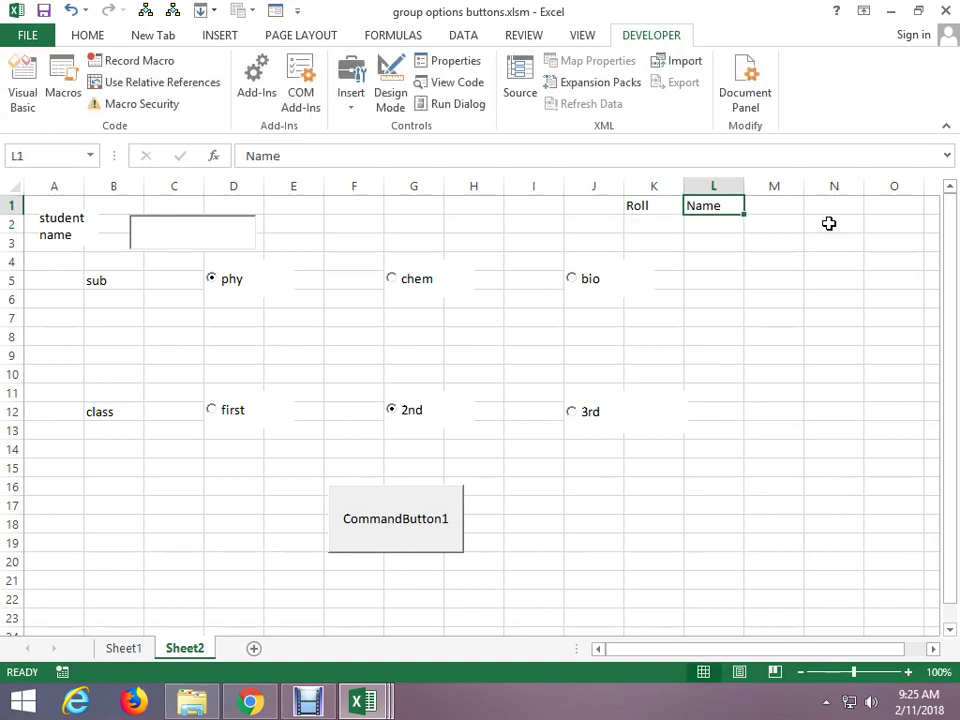
{"action": "key", "text": "Tab"}
{"action": "type", "text": "SD"}
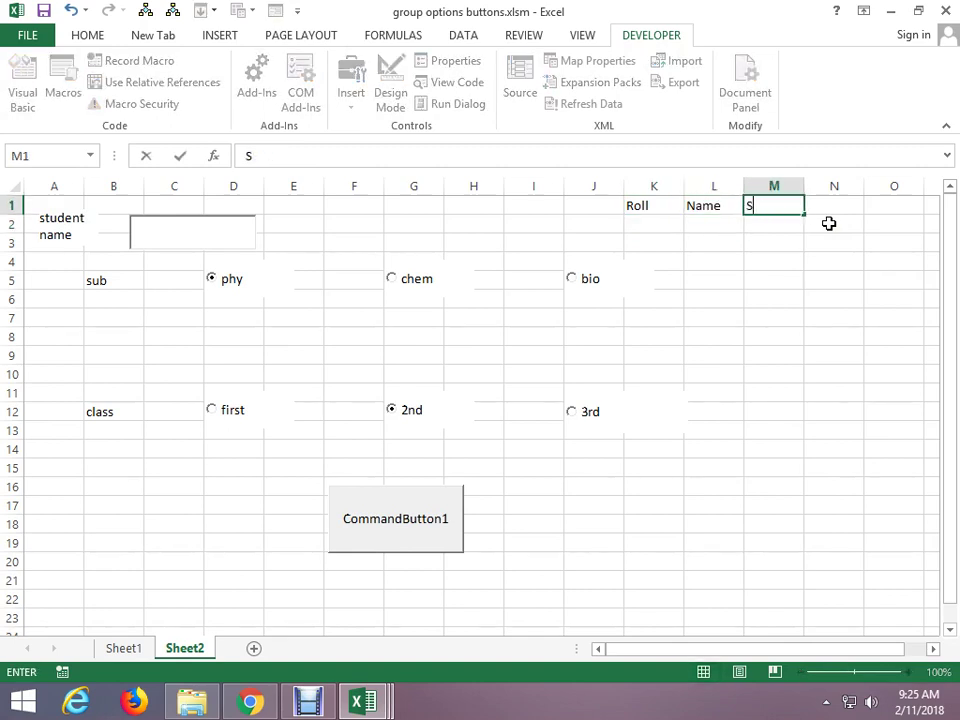
{"action": "key", "text": "Tab"}
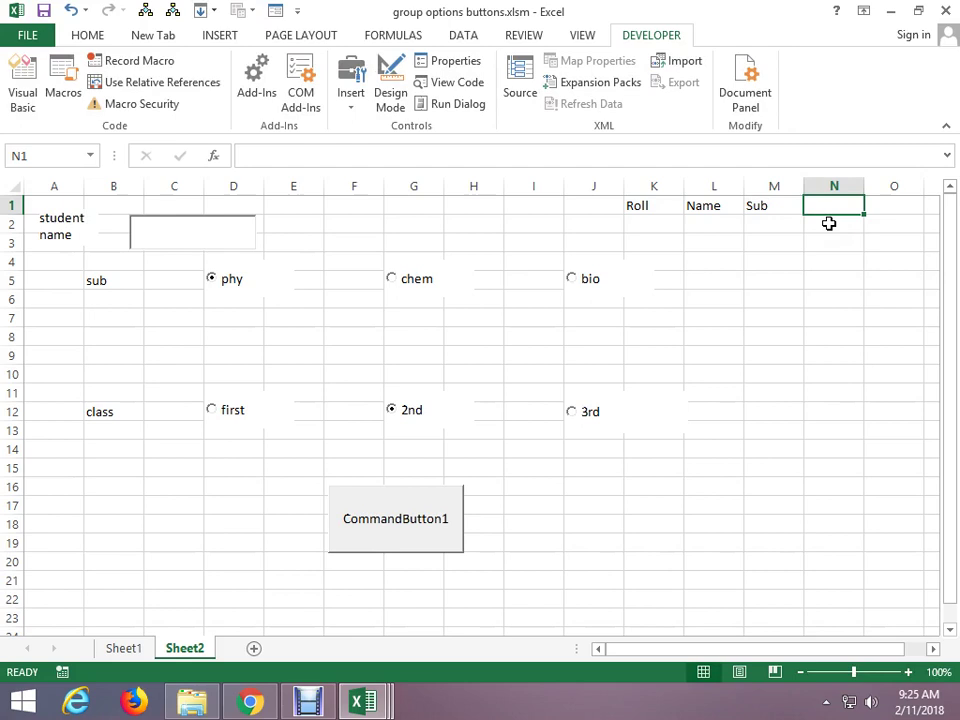
{"action": "type", "text": "Class"}
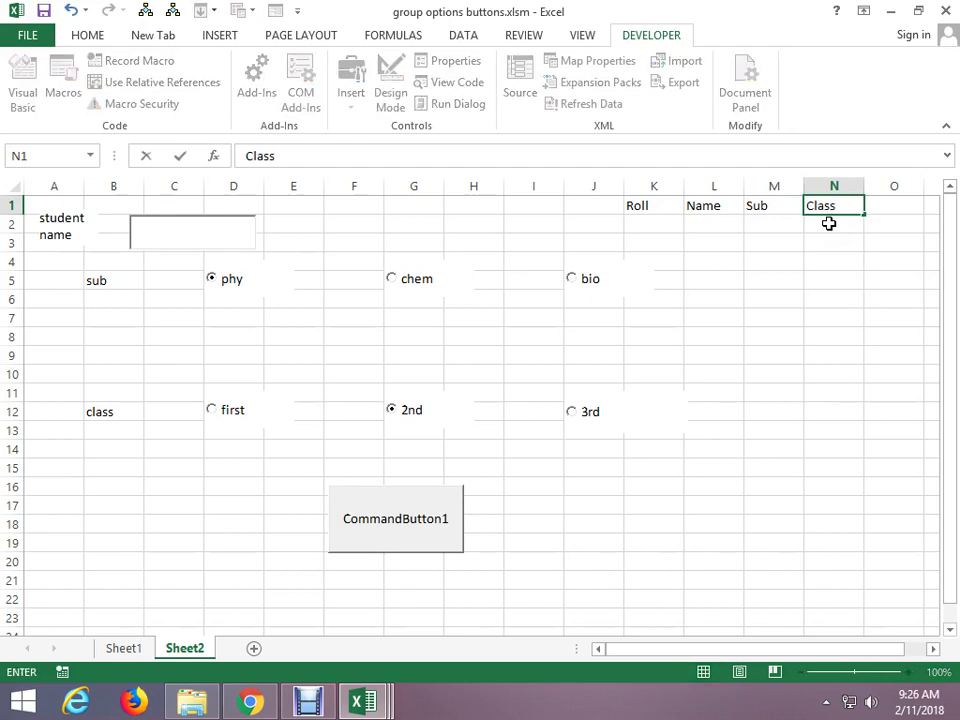
{"action": "key", "text": "ctrl+Return"}
{"action": "key", "text": "Down"}
{"action": "key", "text": "Down"}
{"action": "key", "text": "Left"}
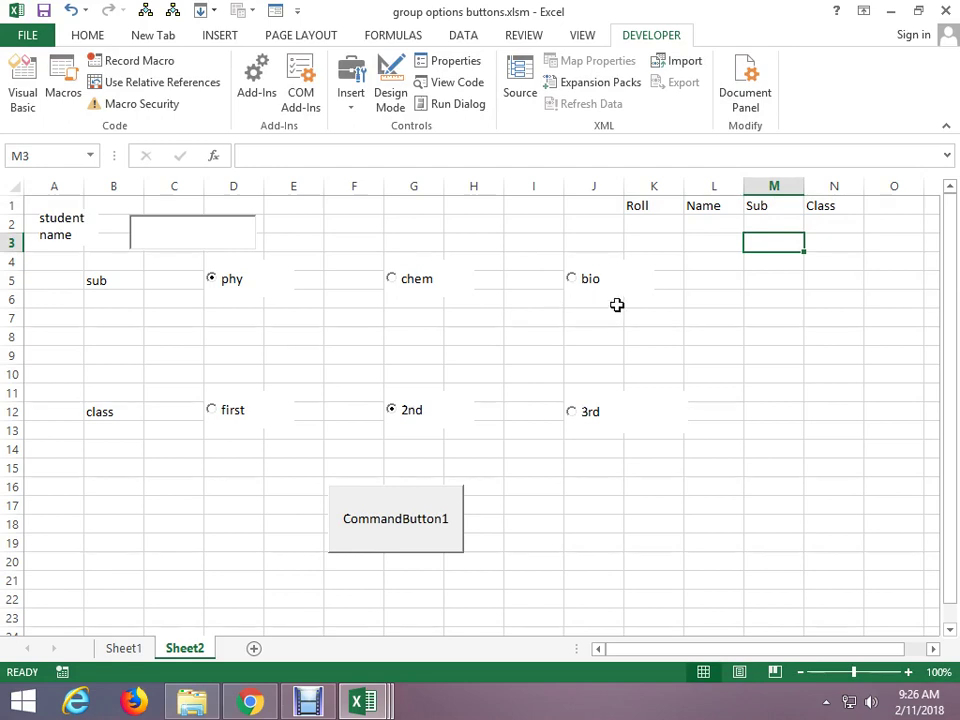
- Test CommandButton1, which writes nothing under Roll, then turn design mode back on
{"action": "left_click", "coordinate": [647, 202]}
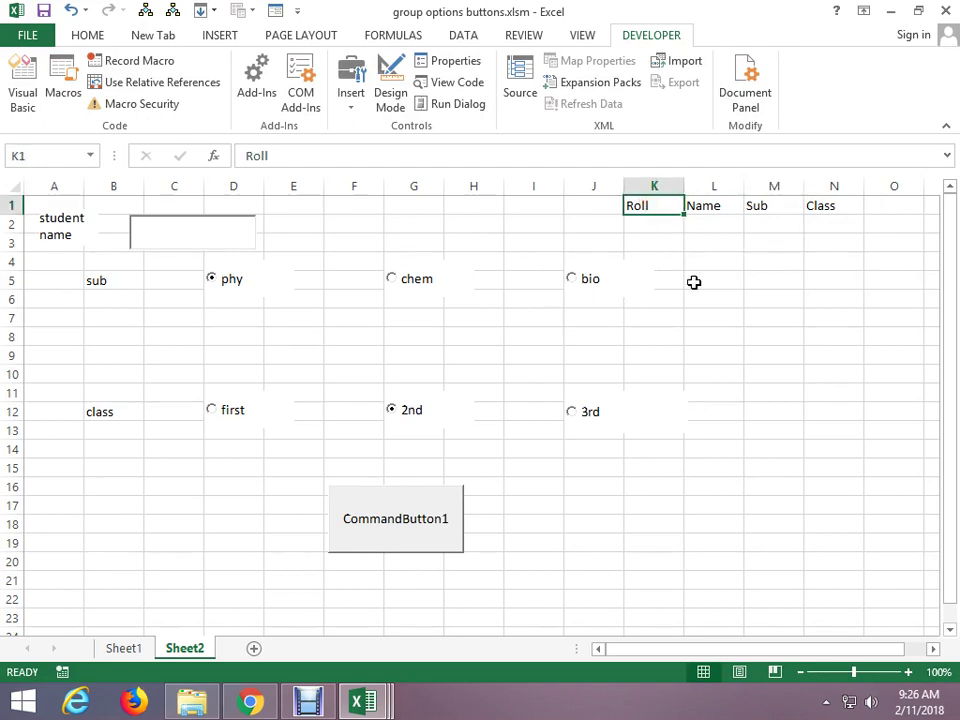
{"action": "key", "text": "Down"}
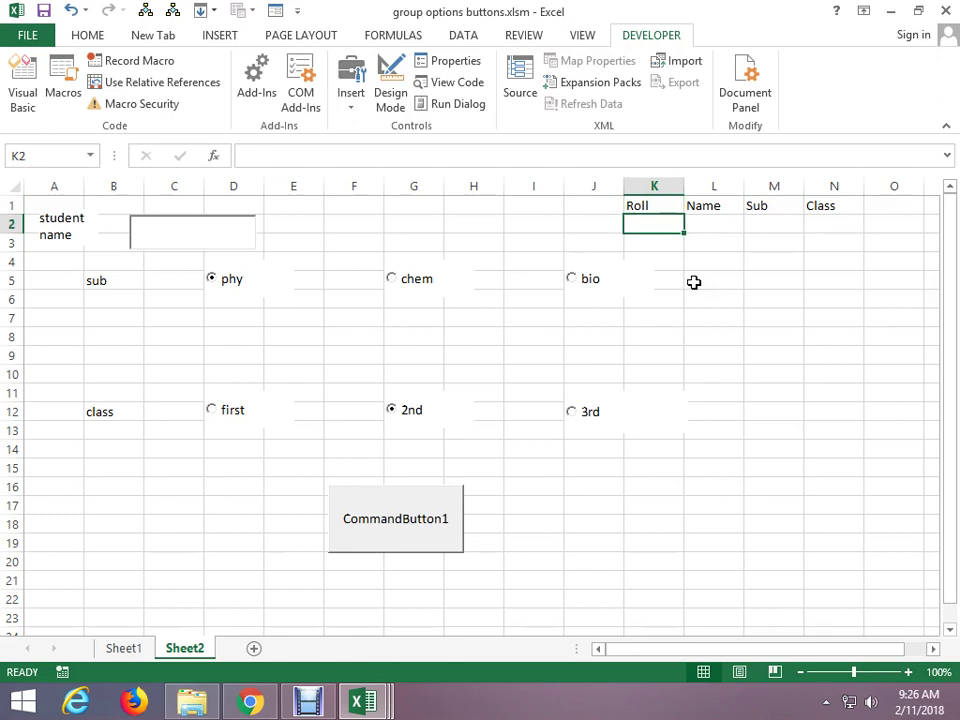
{"action": "key", "text": "Up"}
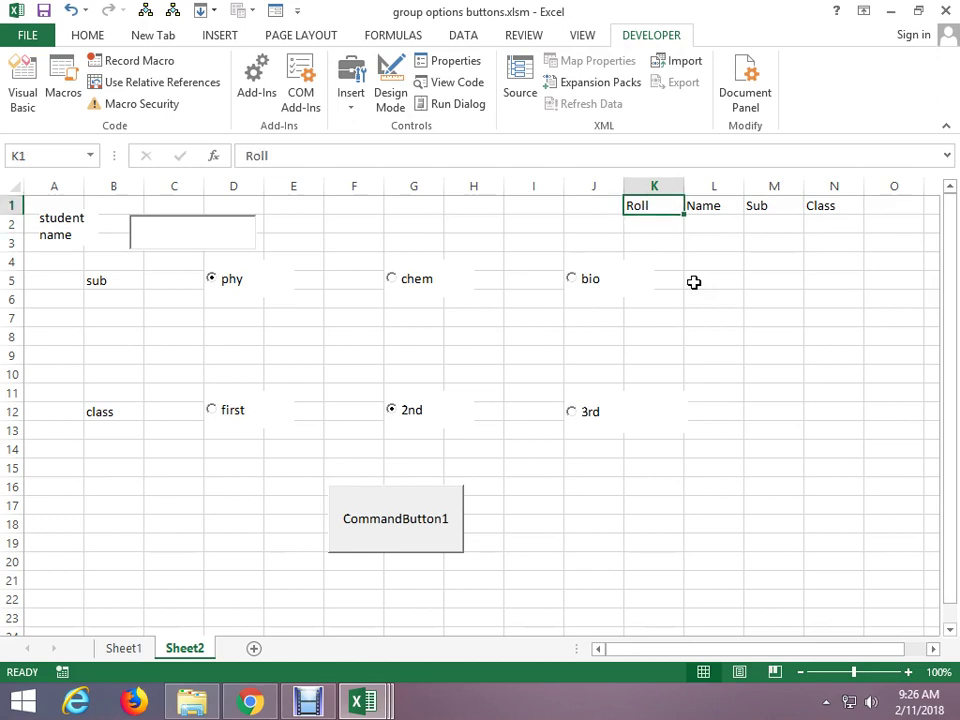
{"action": "key", "text": "Down"}
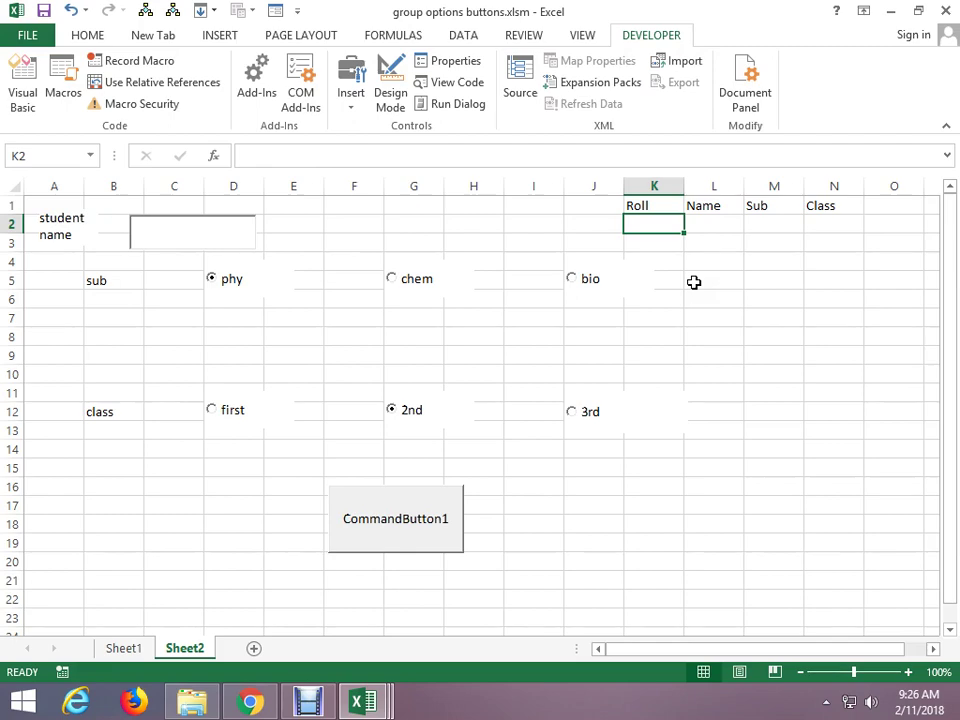
{"action": "key", "text": "alt+F11"}
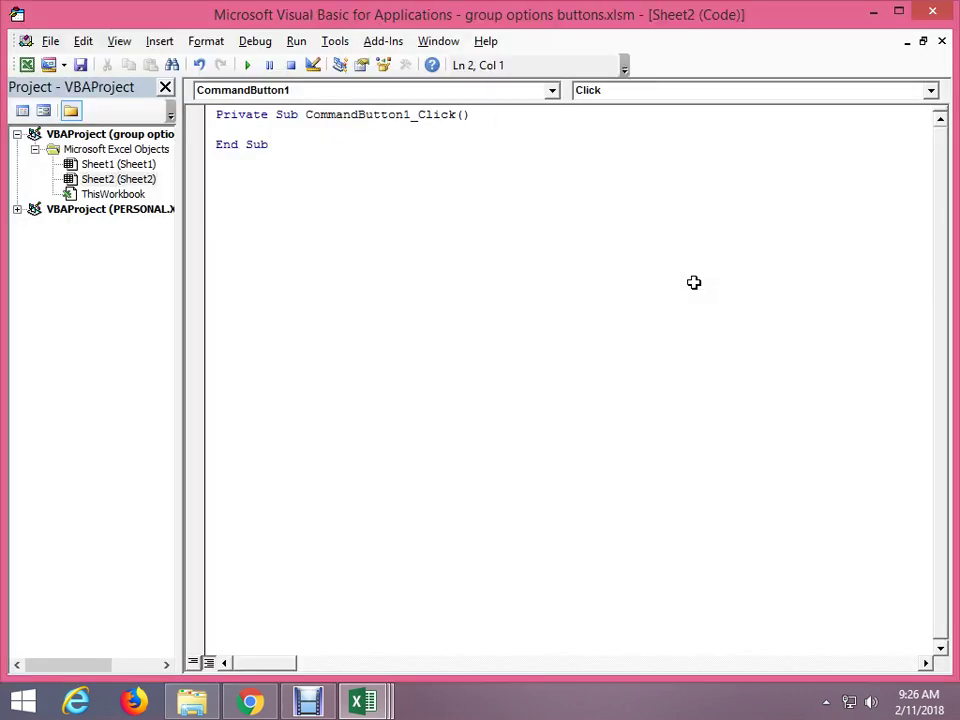
{"action": "key", "text": "alt+F11"}
{"action": "key", "text": "alt+Tab"}
{"action": "key", "text": "alt+Tab"}
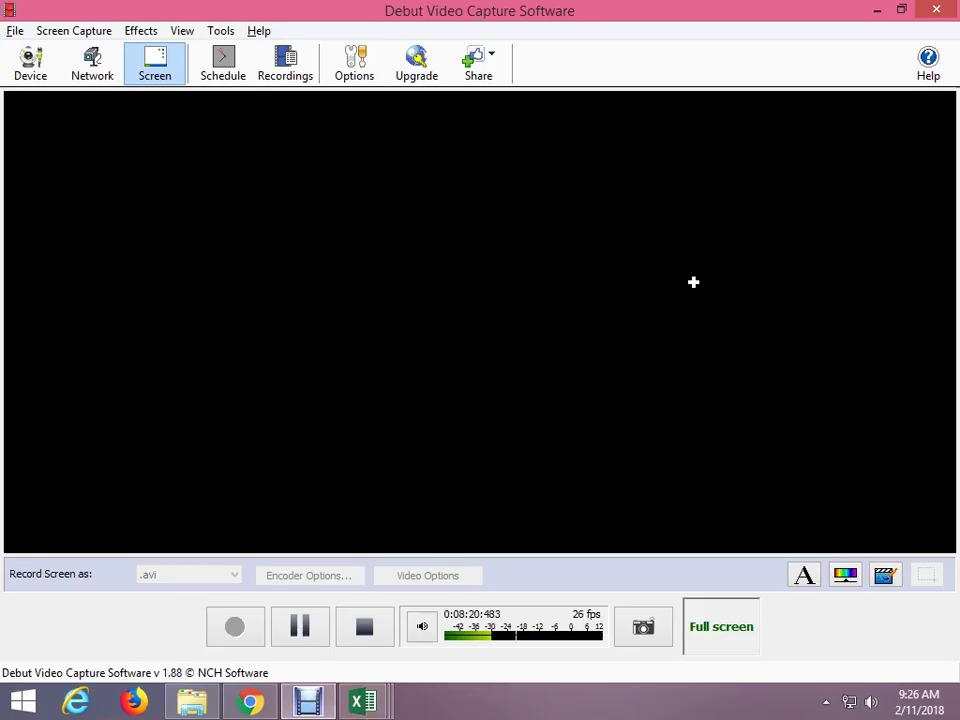
{"action": "key", "text": "alt+Tab"}
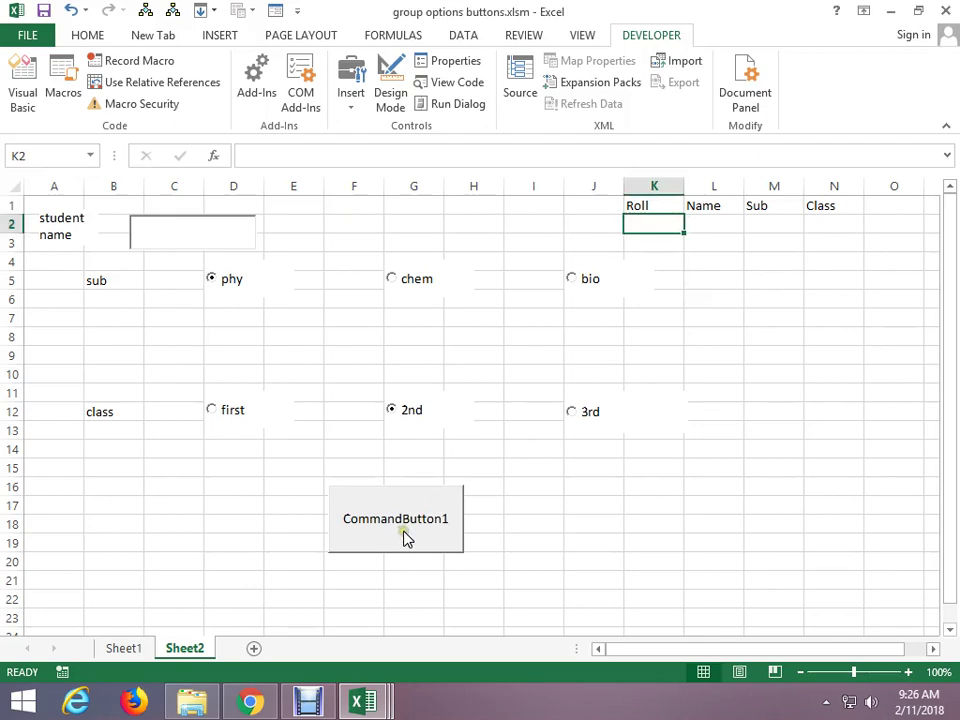
{"action": "left_click", "coordinate": [405, 536]}
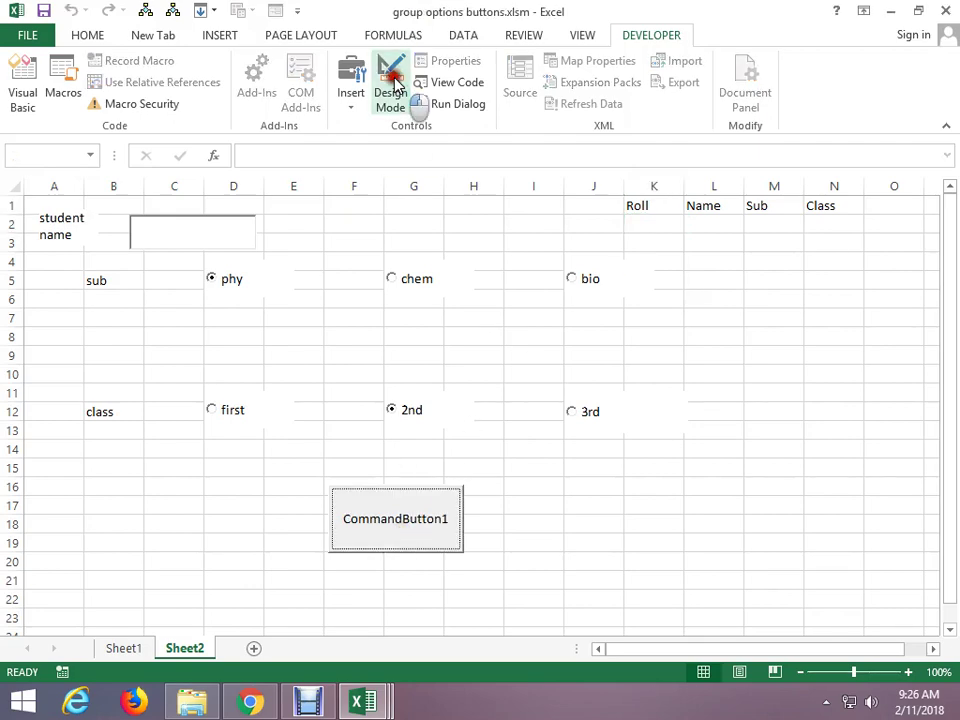
{"action": "left_click", "coordinate": [391, 92]}
- Open CommandButton1's empty Click procedure in the VBA editor
{"action": "double_click", "coordinate": [366, 538]}
{"action": "key", "text": "alt+F11"}
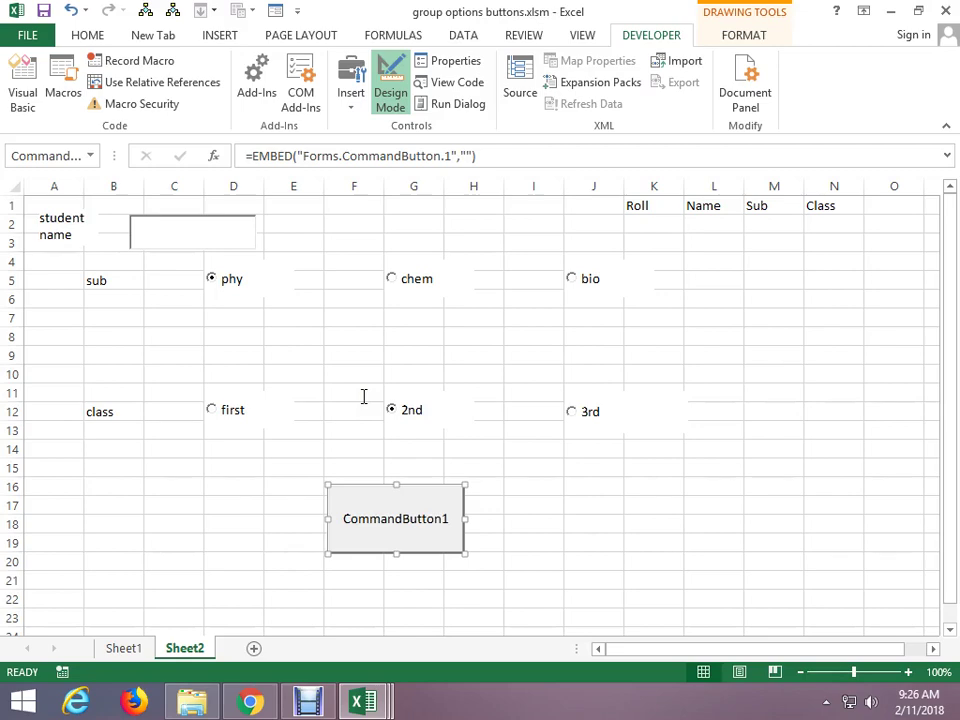
{"action": "key", "text": "alt+F11"}
{"action": "key", "text": "alt+space"}
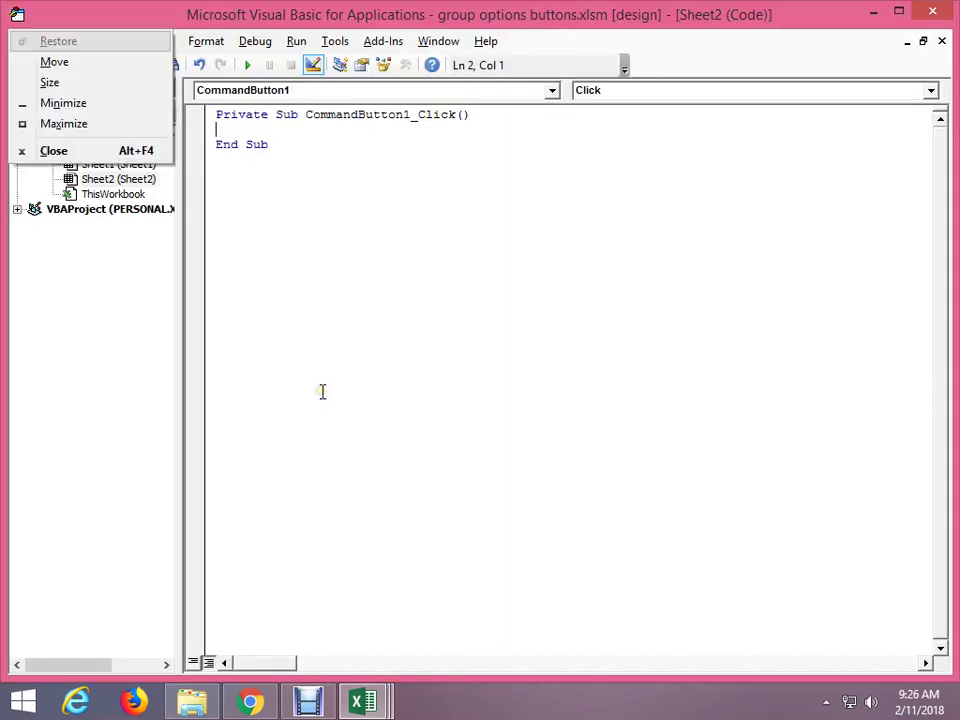
{"action": "key", "text": "Escape"}
- Close the Project pane, restore and move the editor window down, and collapse Excel's ribbon
{"action": "left_click", "coordinate": [167, 88]}
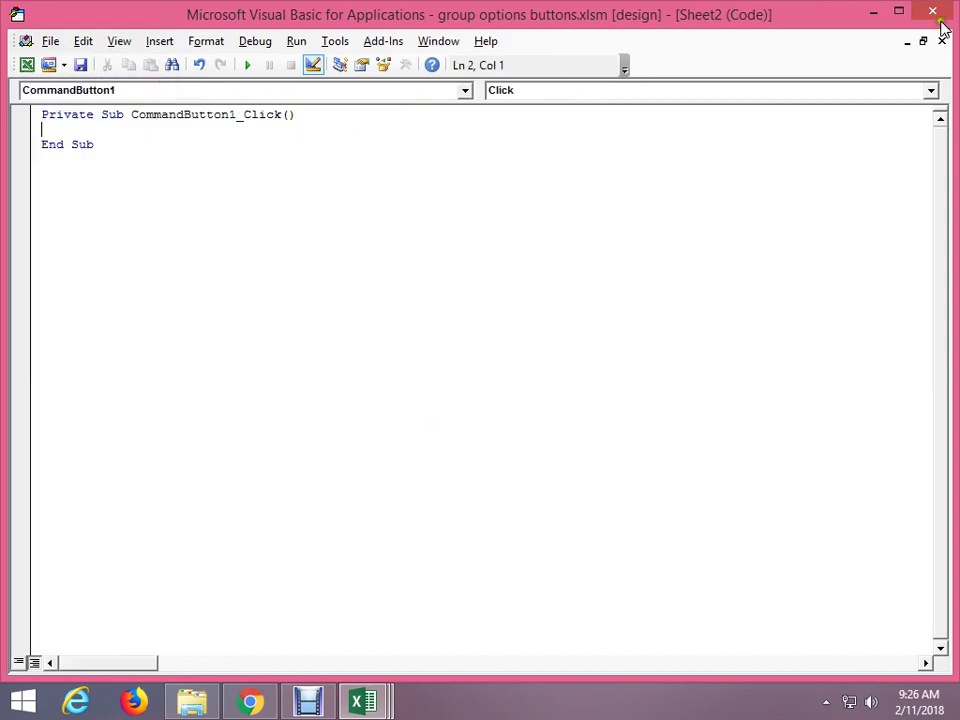
{"action": "left_click", "coordinate": [898, 11]}
{"action": "double_click", "coordinate": [700, 10]}
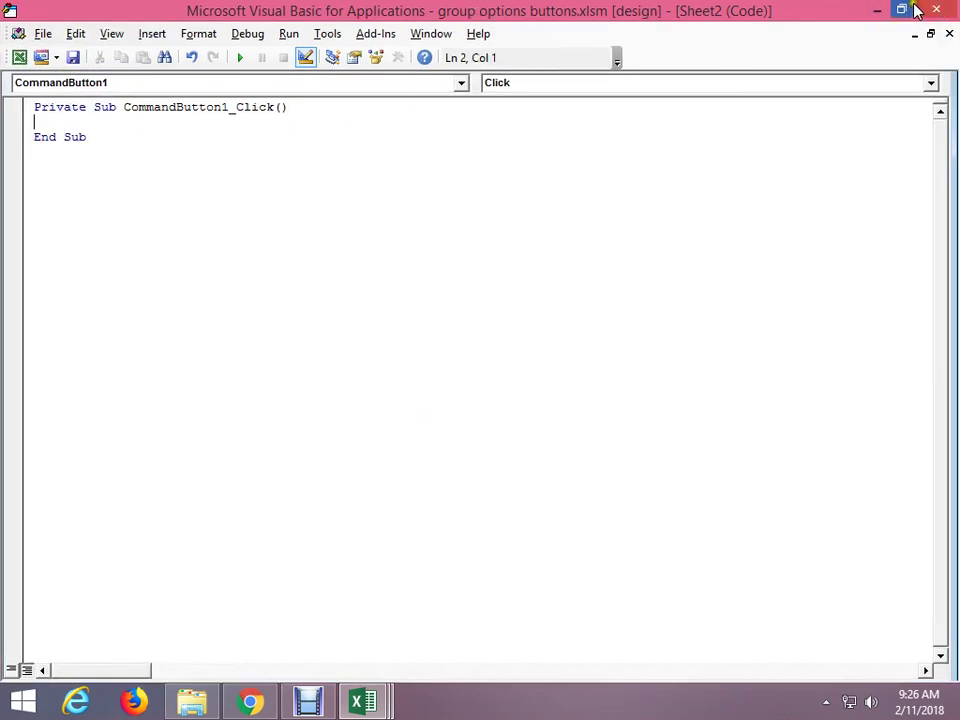
{"action": "left_click_drag", "start_coordinate": [770, 22], "coordinate": [789, 407]}
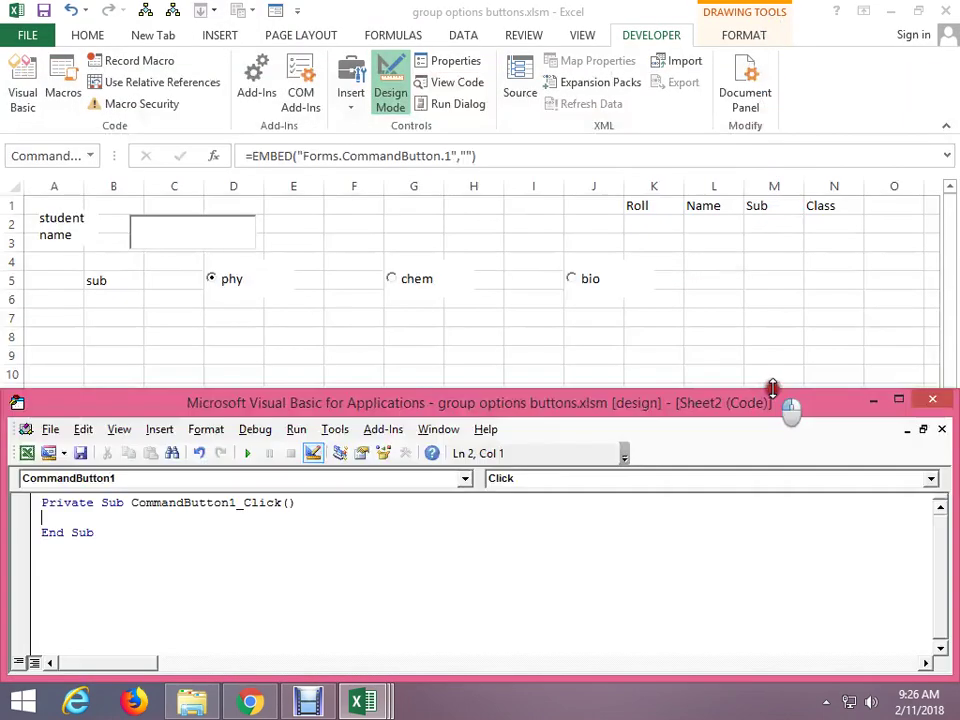
{"action": "key", "text": "alt+F11"}
{"action": "key", "text": "ctrl+F1"}
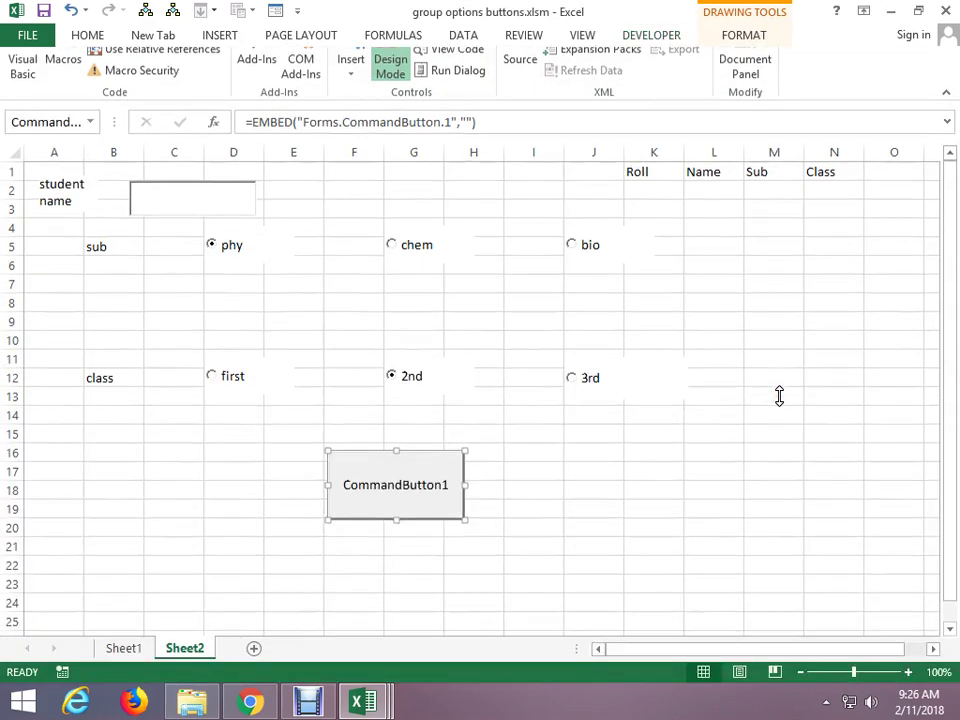
{"action": "key", "text": "alt+F11"}
{"action": "key", "text": "alt+F11"}
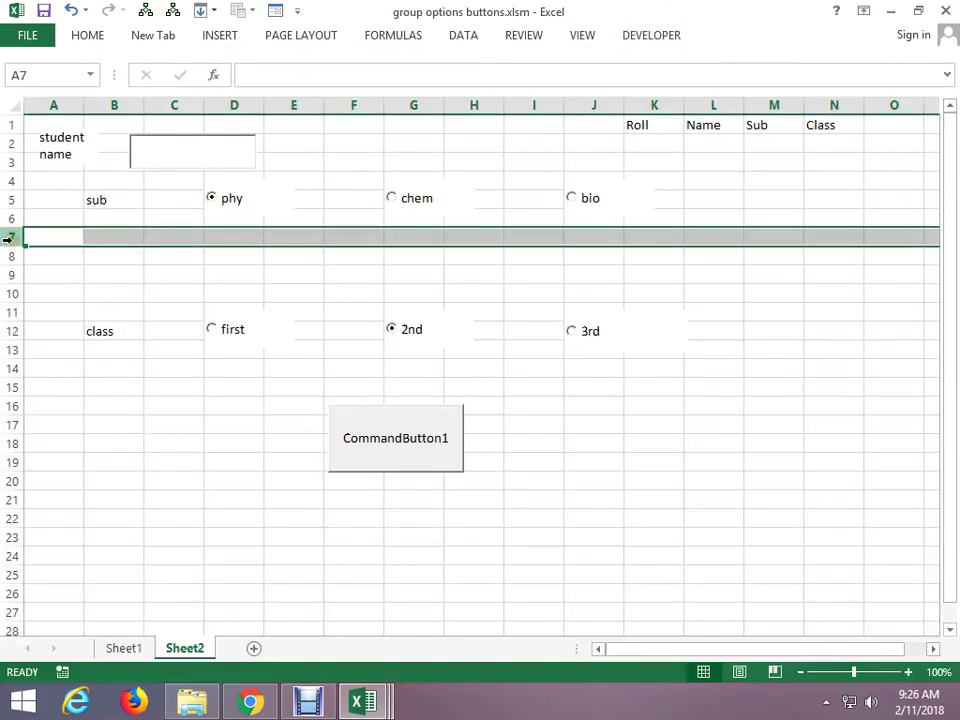
- Delete empty rows 7–9, then delete row 7 again so the class row sits in row 8
{"action": "left_click_drag", "start_coordinate": [8, 237], "coordinate": [8, 274]}
{"action": "key", "text": "ctrl+minus"}
{"action": "key", "text": "Up"}
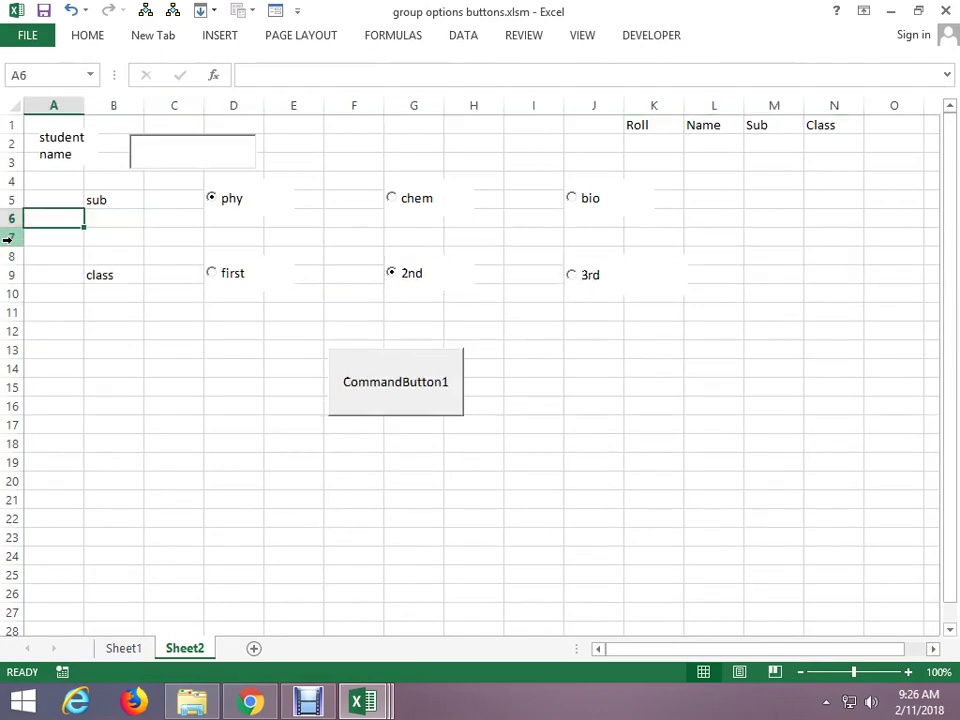
{"action": "key", "text": "Down"}
{"action": "left_click", "coordinate": [8, 237]}
{"action": "key", "text": "ctrl+minus"}
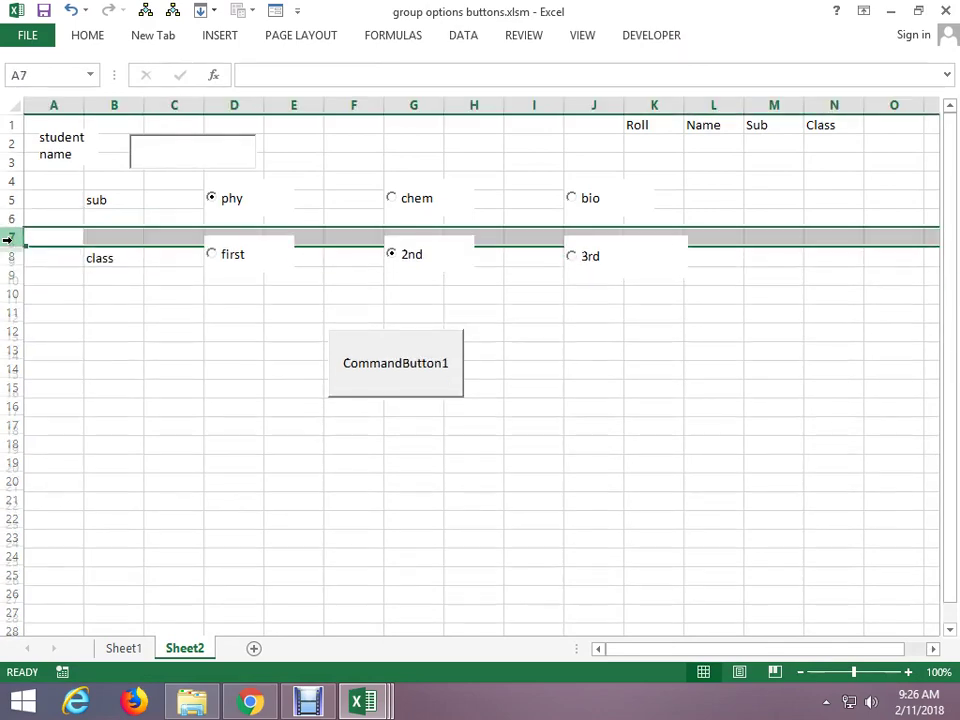
{"action": "left_click", "coordinate": [300, 334]}
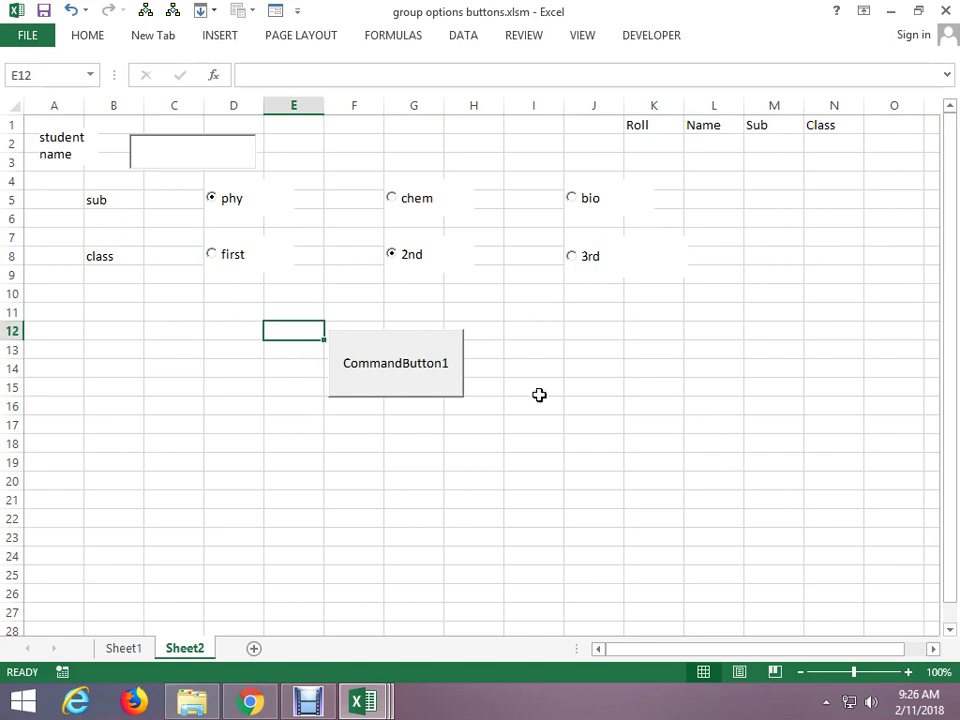
- Shrink the VBA editor to the right side so CommandButton1 shows, and restore the ribbon
{"action": "key", "text": "alt+F11"}
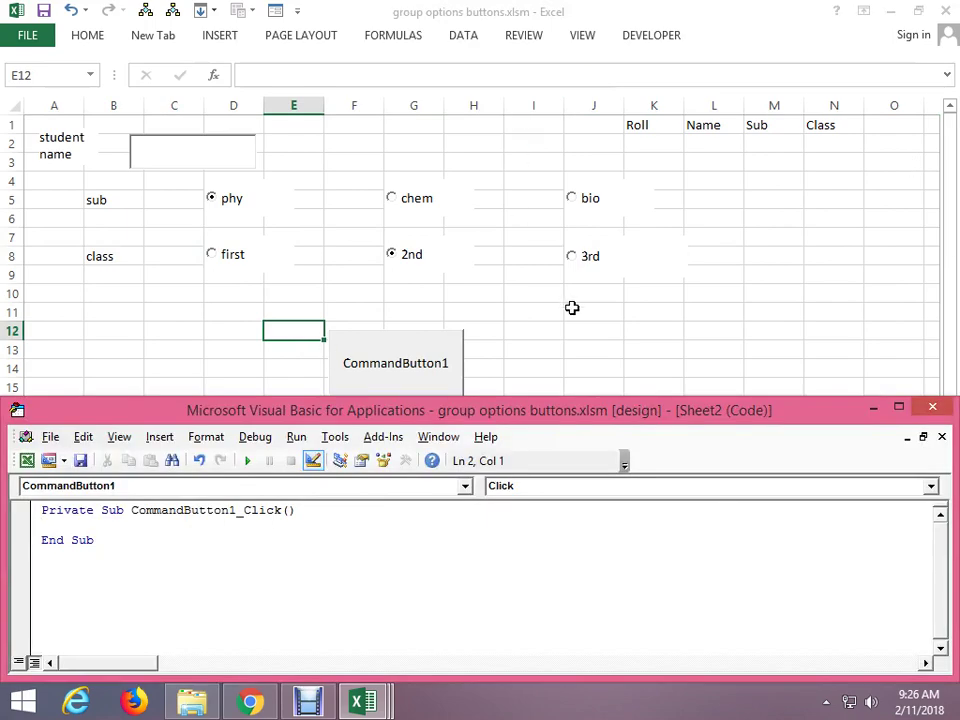
{"action": "left_click_drag", "start_coordinate": [583, 410], "coordinate": [623, 371]}
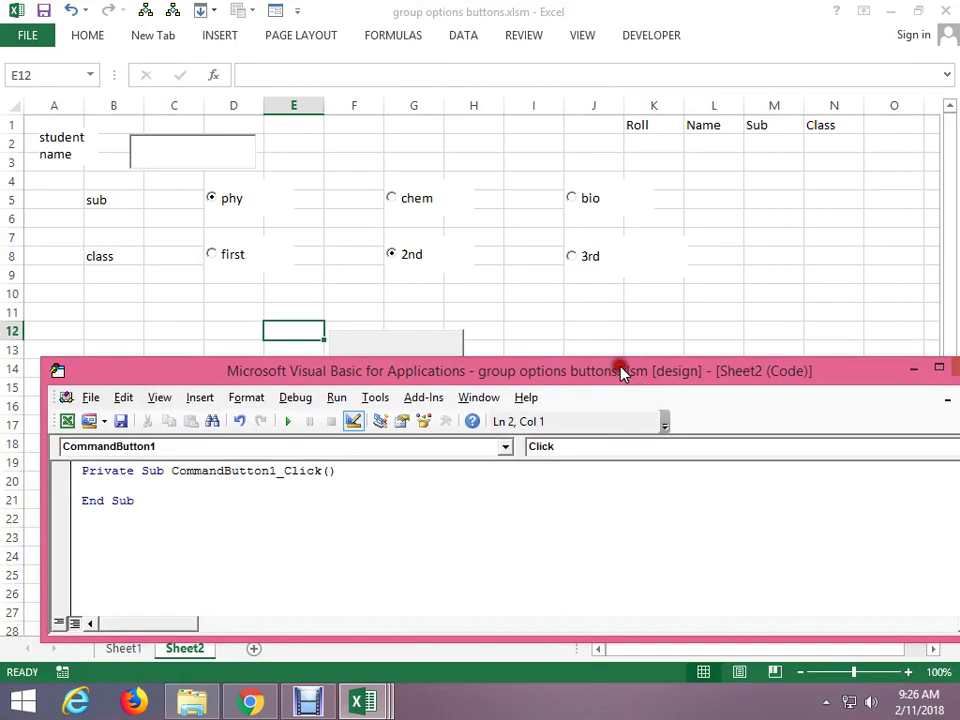
{"action": "mouse_move", "coordinate": [44, 480]}
{"action": "left_mouse_down"}
{"action": "mouse_move", "coordinate": [529, 465]}
{"action": "mouse_move", "coordinate": [484, 369]}
{"action": "mouse_move", "coordinate": [501, 369]}
{"action": "left_mouse_up"}
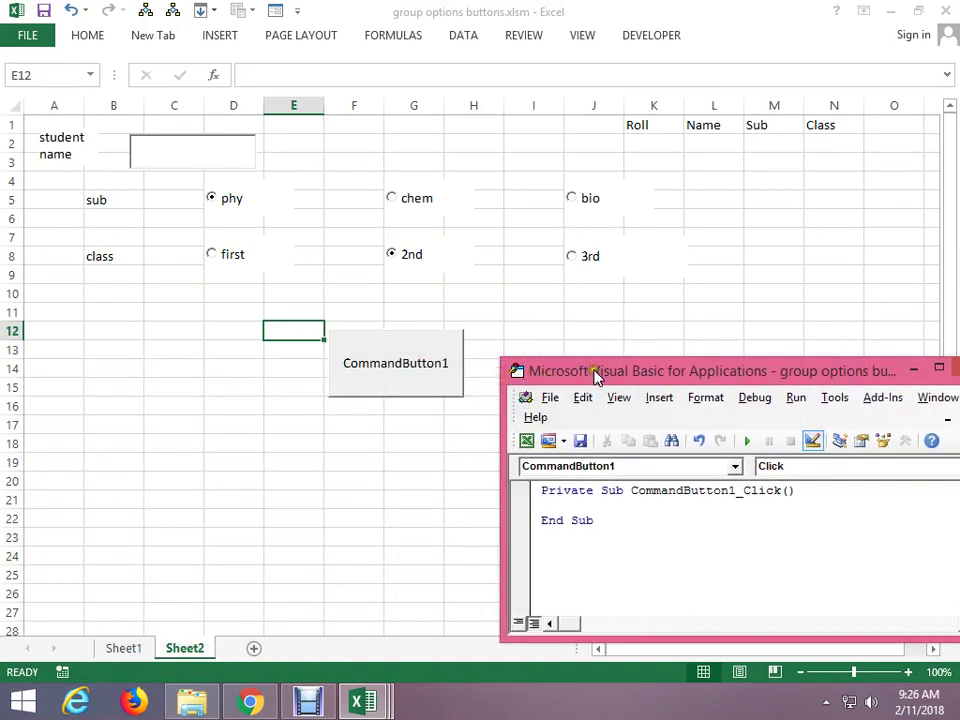
{"action": "left_click_drag", "start_coordinate": [594, 378], "coordinate": [594, 328]}
{"action": "left_click", "coordinate": [195, 158]}
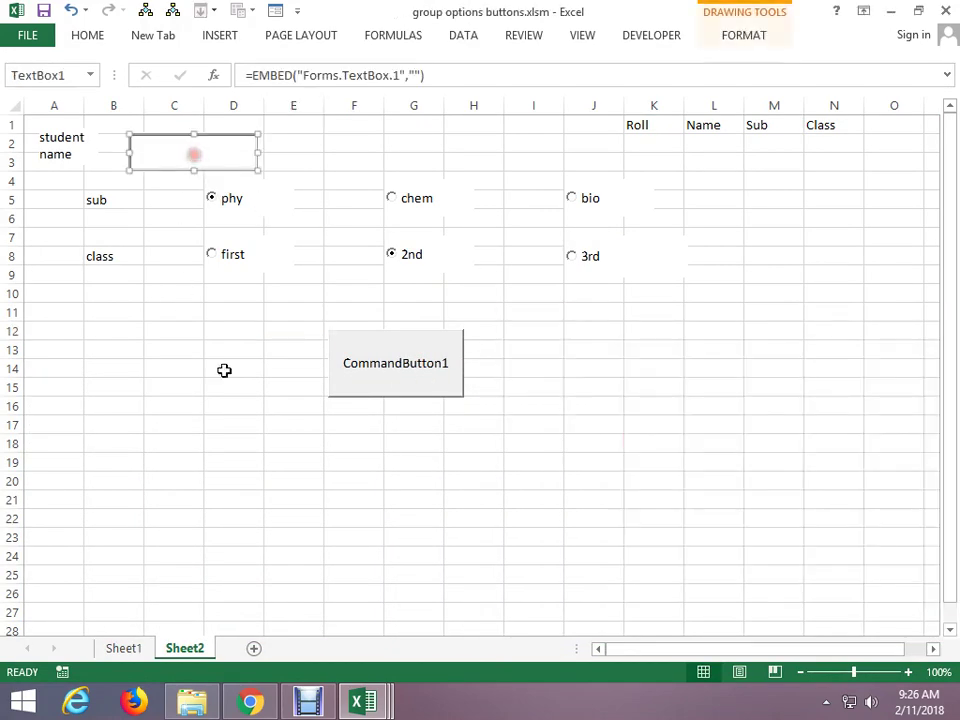
{"action": "left_click", "coordinate": [272, 328]}
{"action": "key", "text": "ctrl+F1"}
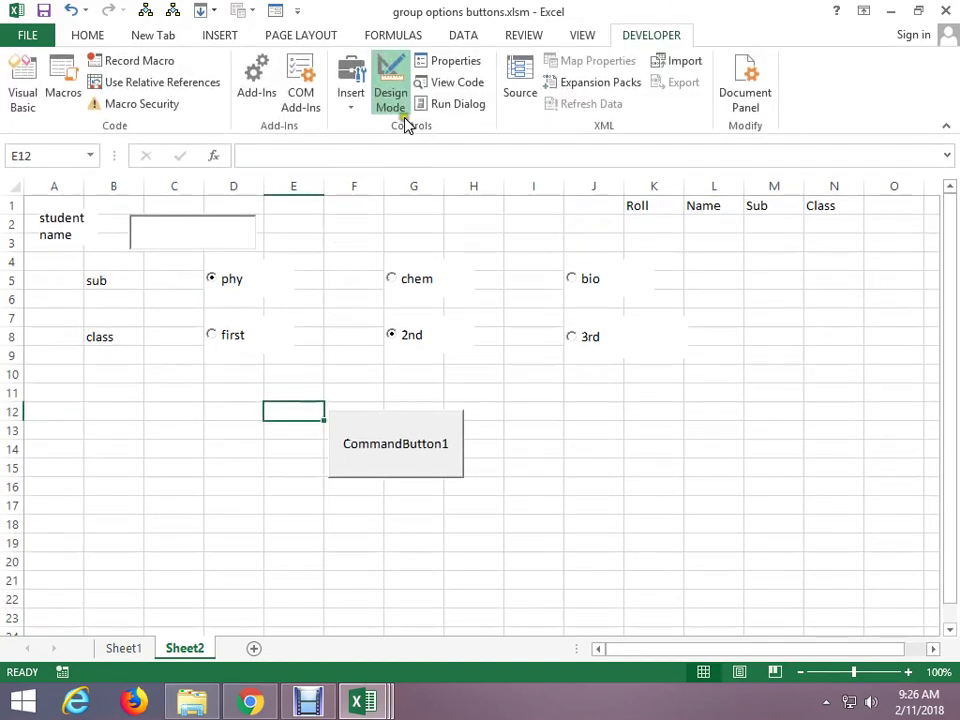
{"action": "left_click", "coordinate": [351, 85]}
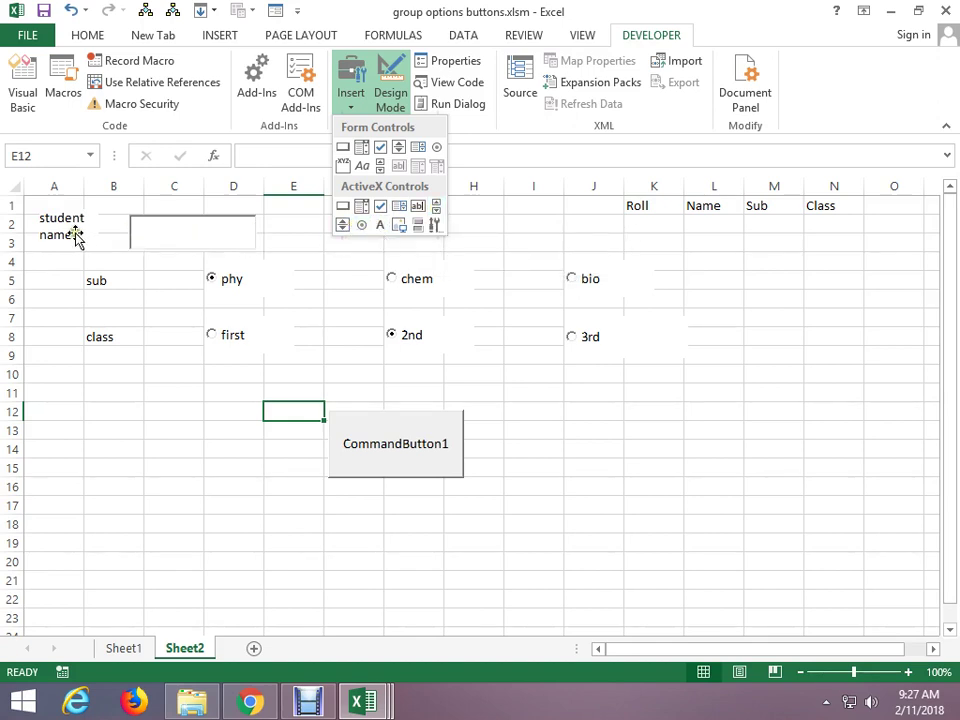
{"action": "left_click", "coordinate": [437, 227]}
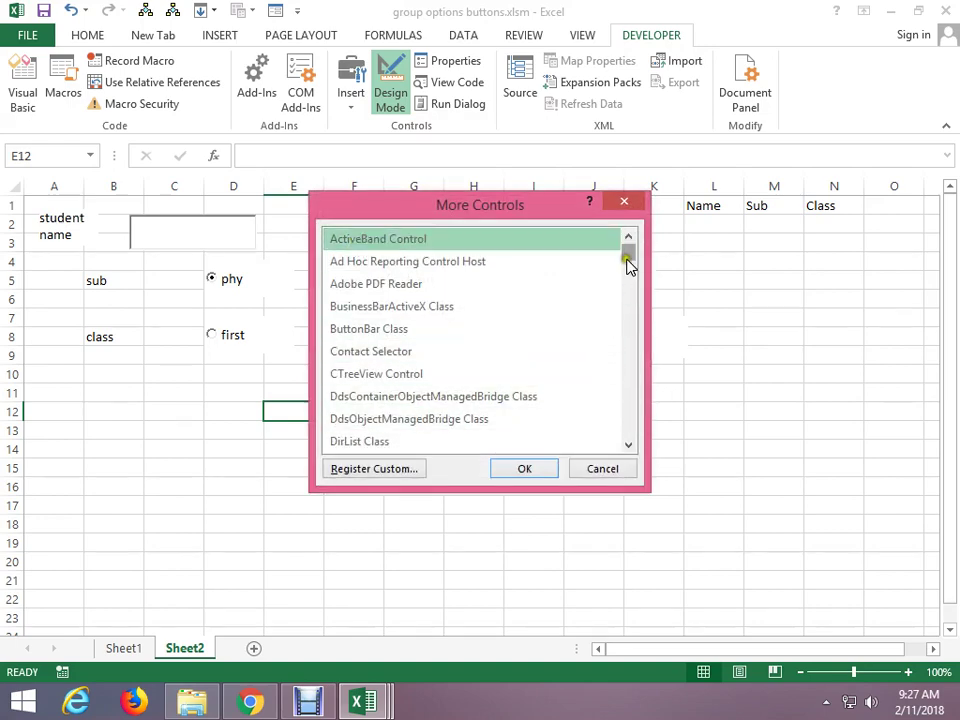
{"action": "mouse_move", "coordinate": [626, 260]}
{"action": "left_mouse_down"}
{"action": "mouse_move", "coordinate": [634, 425]}
{"action": "mouse_move", "coordinate": [654, 252]}
{"action": "left_mouse_up"}
{"action": "left_click", "coordinate": [629, 444]}
{"action": "left_click_drag", "start_coordinate": [634, 447], "coordinate": [634, 447]}
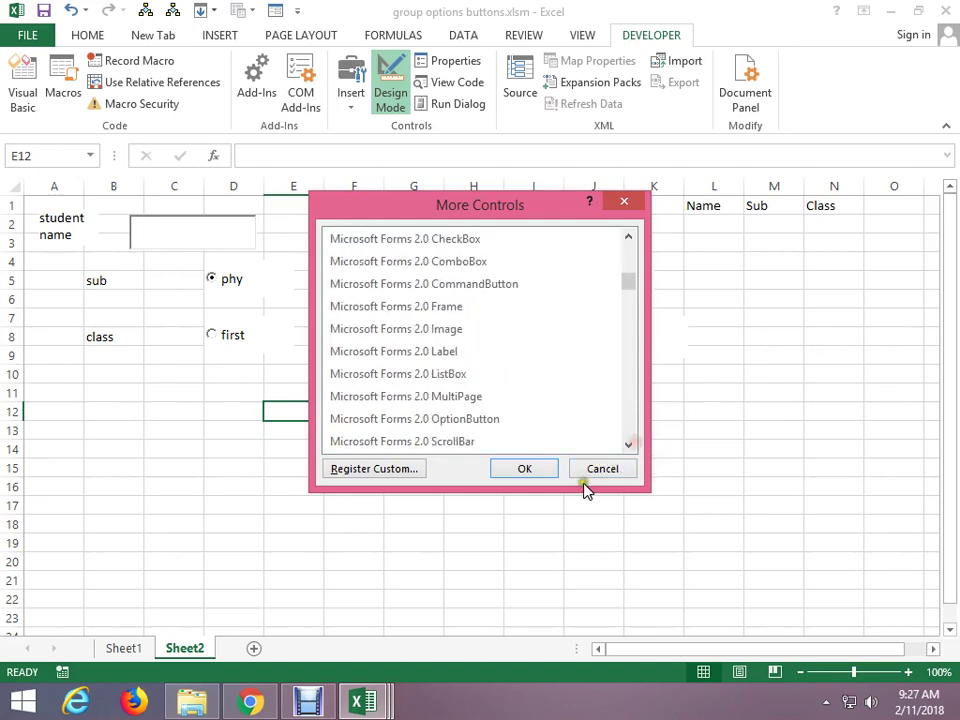
{"action": "left_click", "coordinate": [604, 472]}
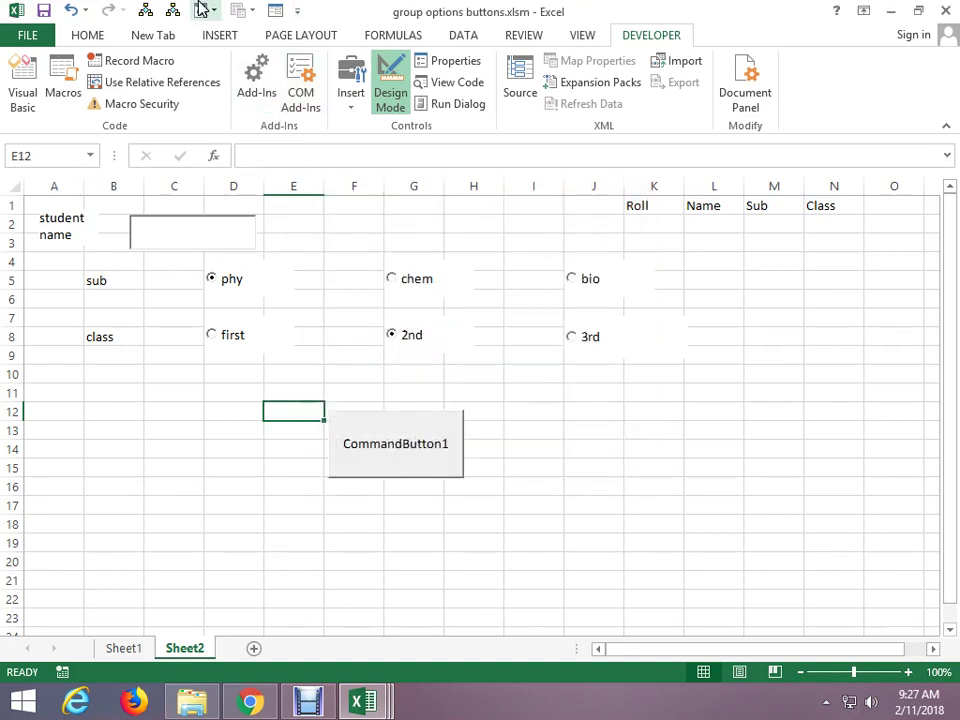
- Draw an ActiveX check box, CheckBox1, across D10:E10 from Developer > Insert
{"action": "left_click", "coordinate": [116, 374]}
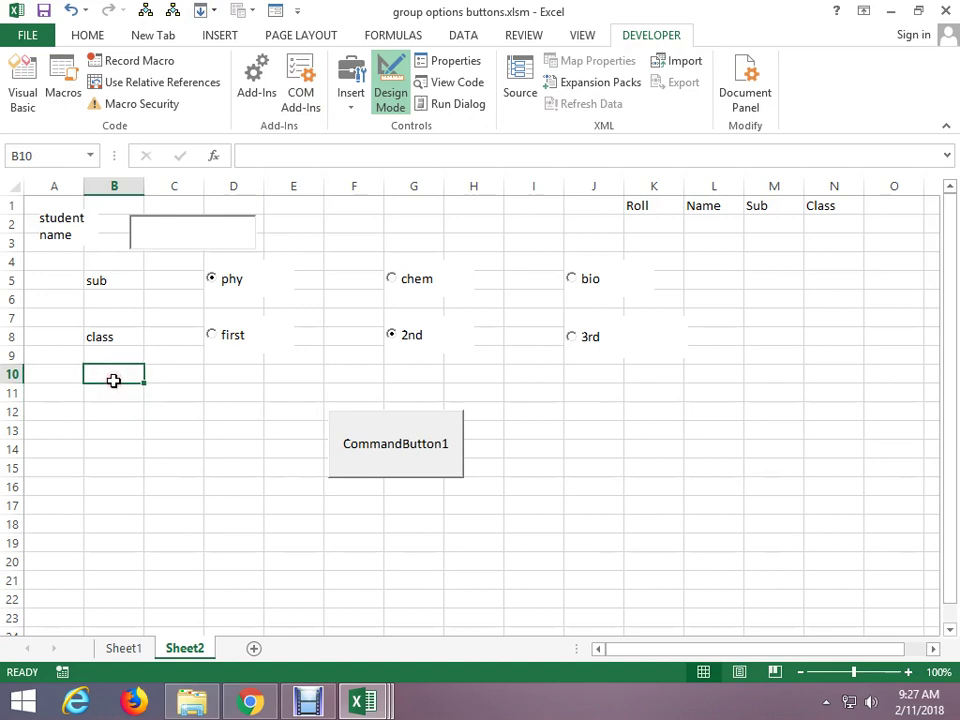
{"action": "left_click", "coordinate": [352, 100]}
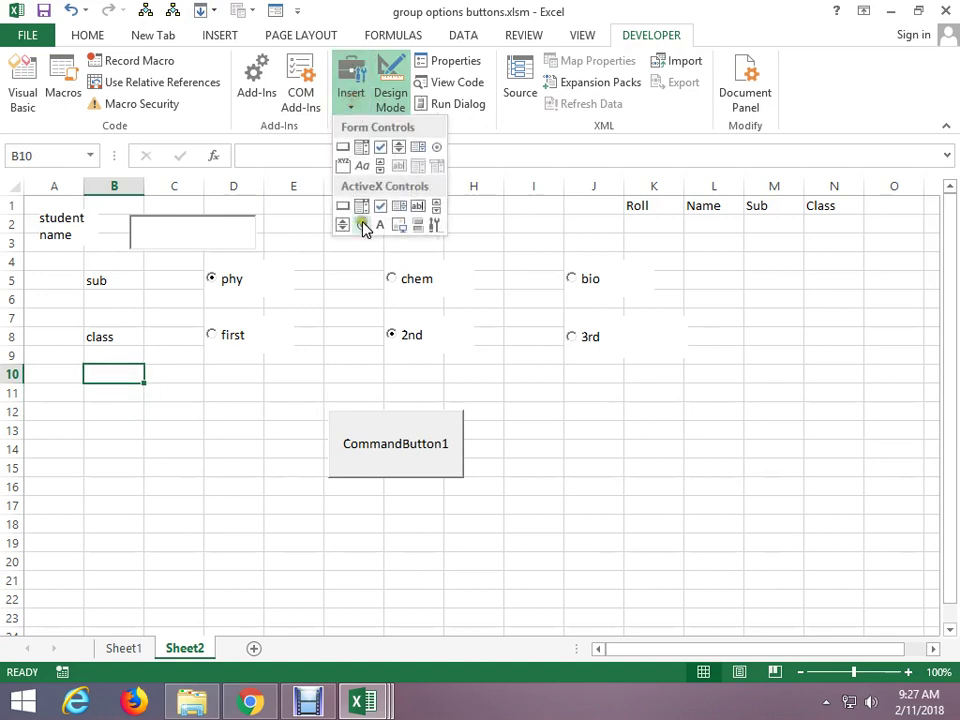
{"action": "left_click", "coordinate": [377, 208]}
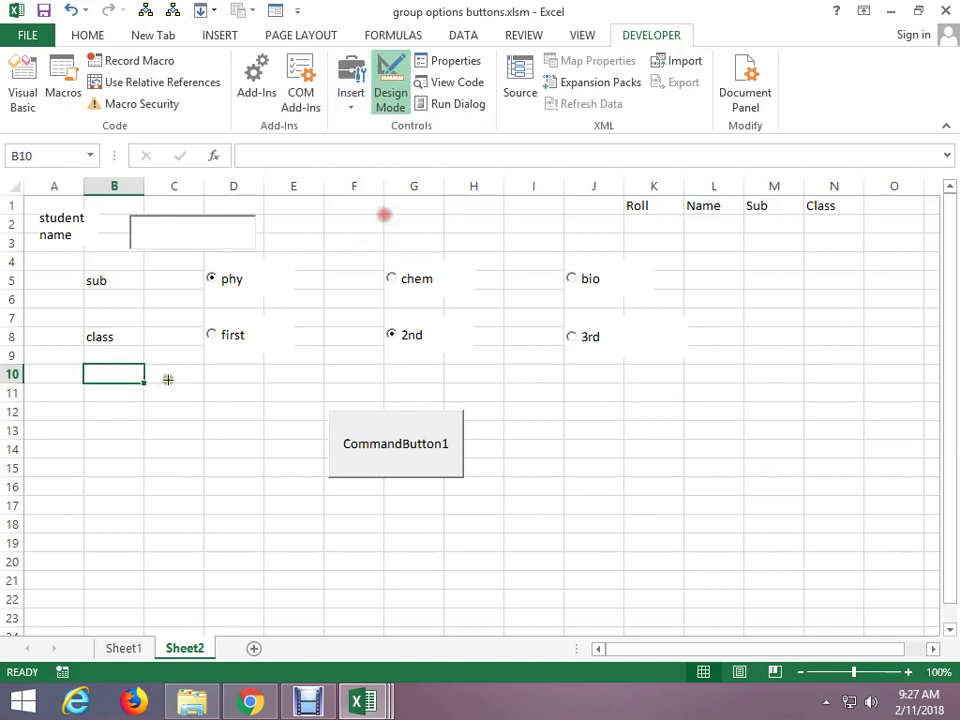
{"action": "left_click_drag", "start_coordinate": [204, 367], "coordinate": [298, 393]}
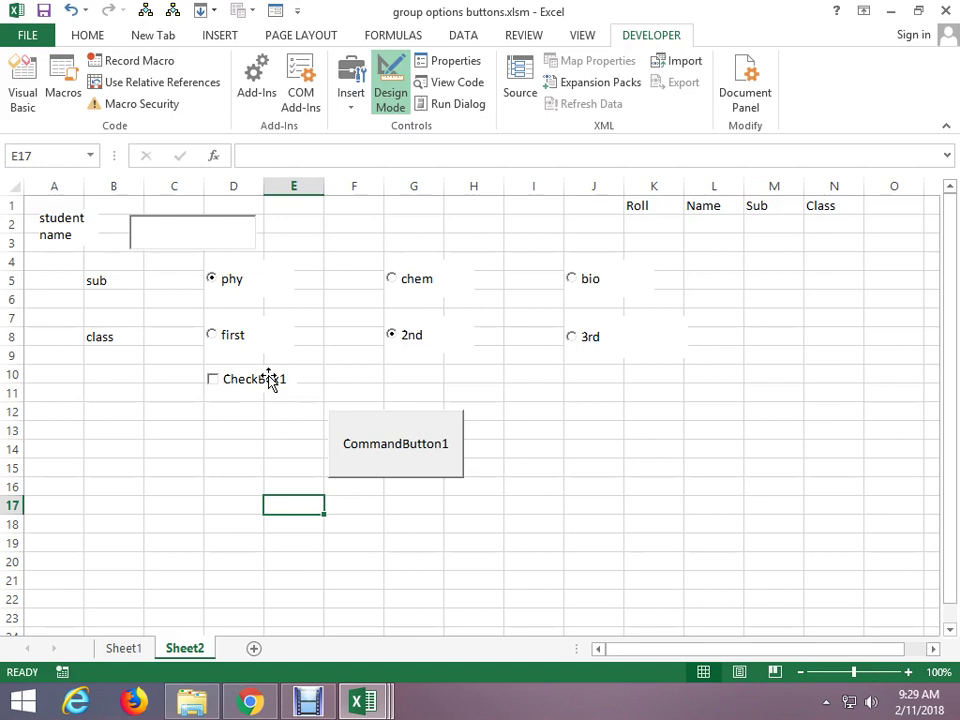
{"action": "key", "text": "alt+Tab"}
{"action": "key", "text": "alt+Tab"}
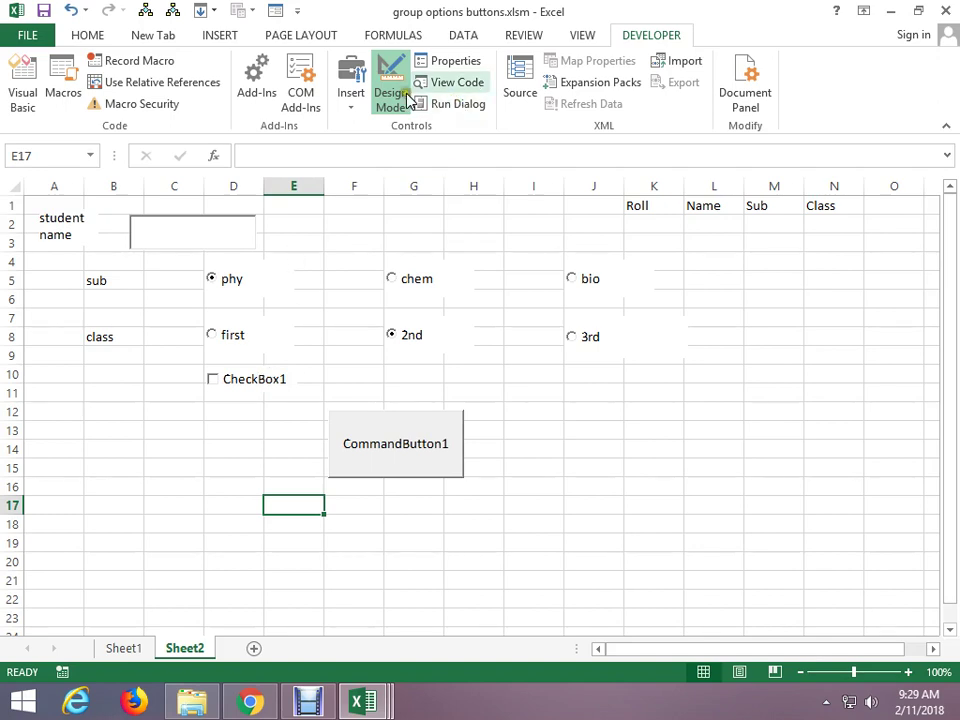
{"action": "left_click", "coordinate": [352, 110]}
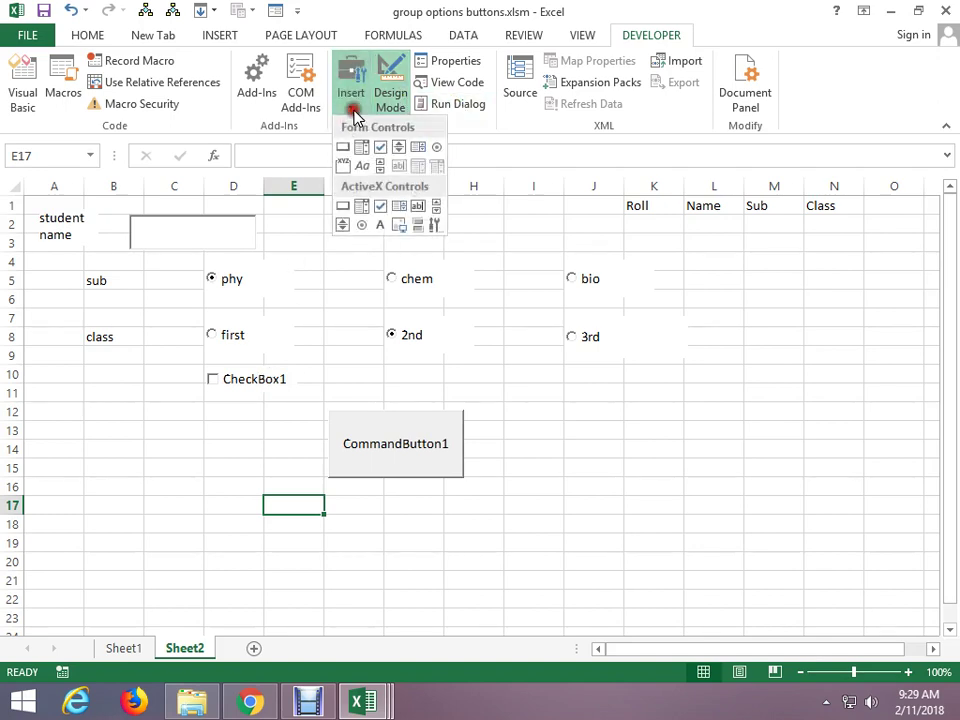
{"action": "left_click", "coordinate": [380, 205]}
{"action": "left_click_drag", "start_coordinate": [326, 370], "coordinate": [408, 387]}
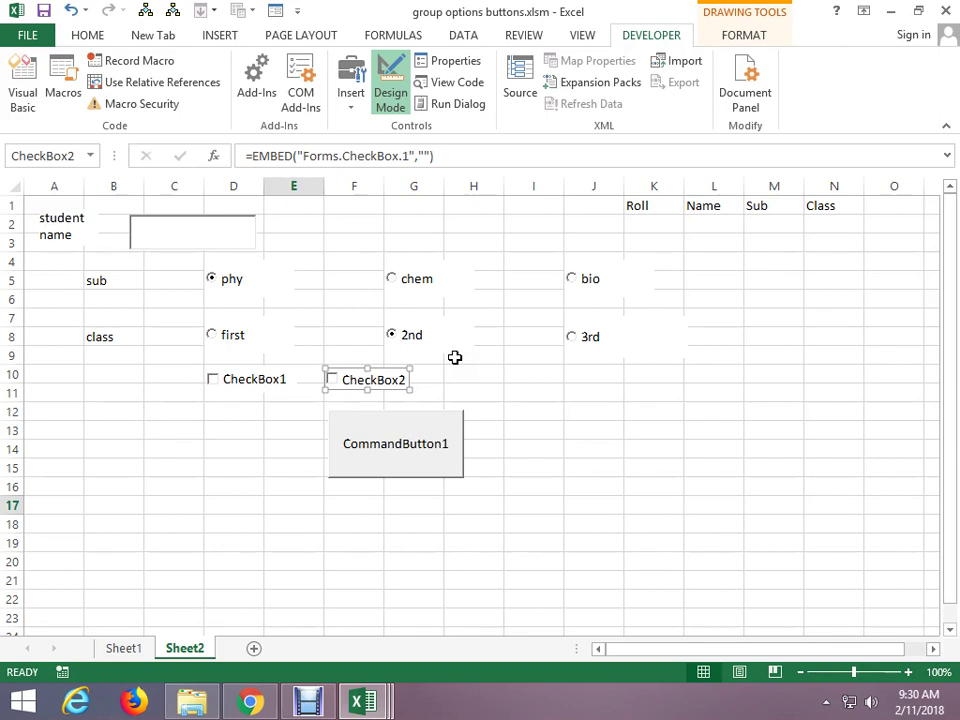
{"action": "left_click", "coordinate": [456, 360]}
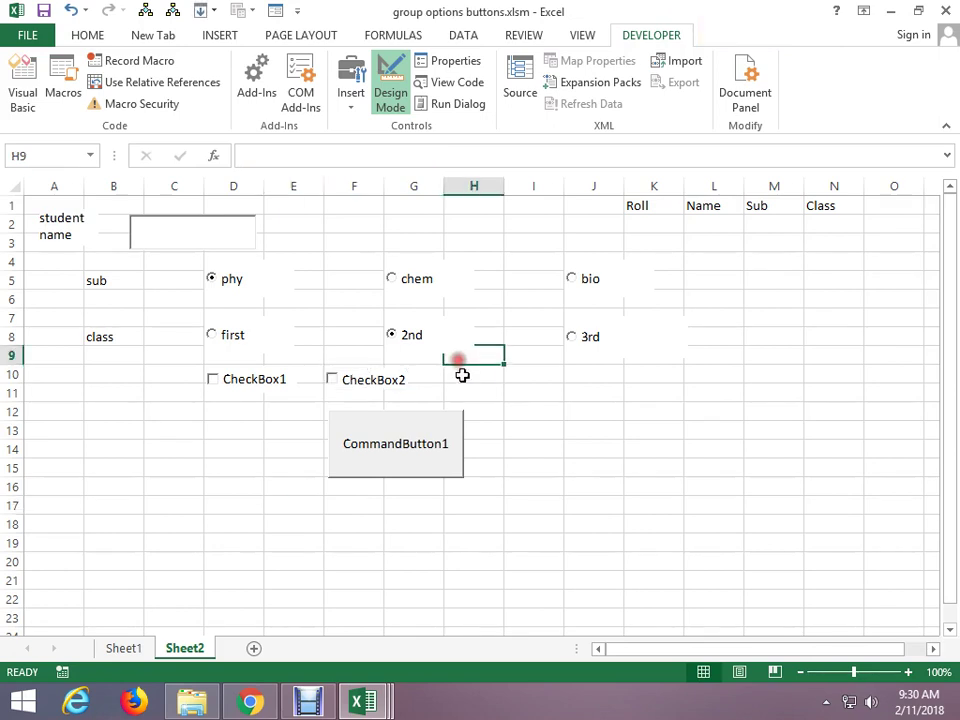
{"action": "left_click", "coordinate": [370, 382]}
{"action": "left_click", "coordinate": [285, 380]}
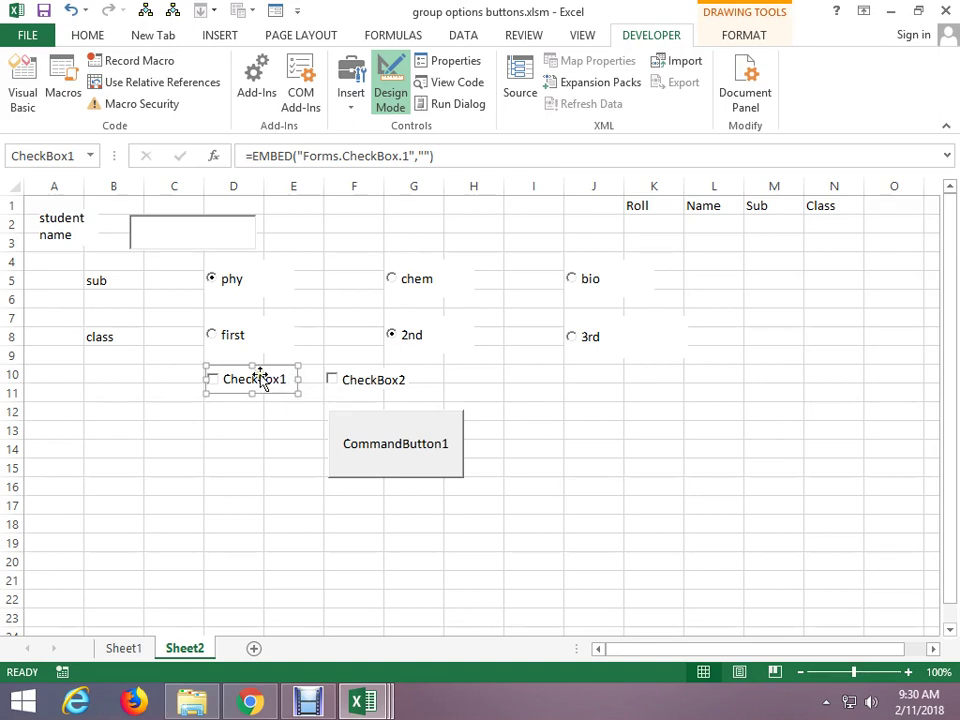
- Change CheckBox1's caption to Term1
{"action": "right_click", "coordinate": [260, 378]}
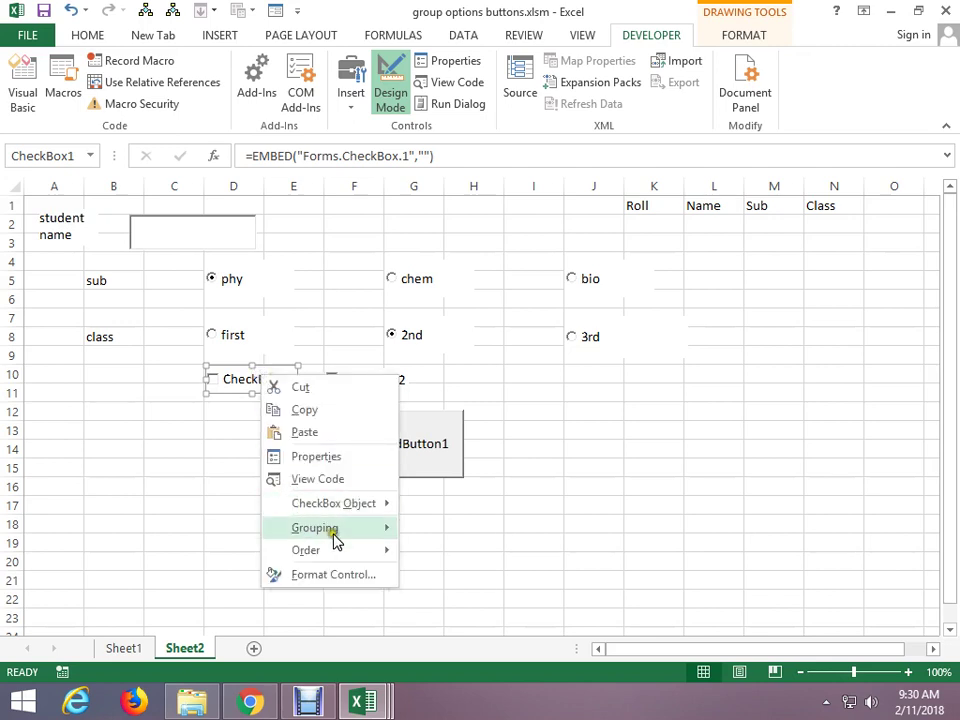
{"action": "left_click", "coordinate": [421, 508]}
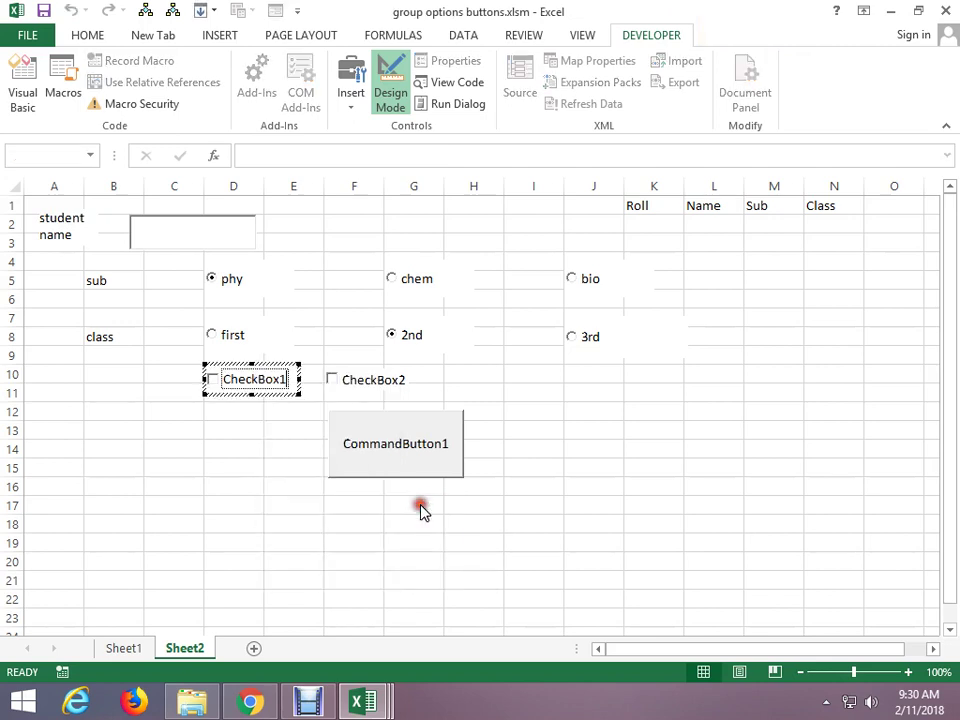
{"action": "key", "text": "ctrl+a"}
{"action": "type", "text": "t"}
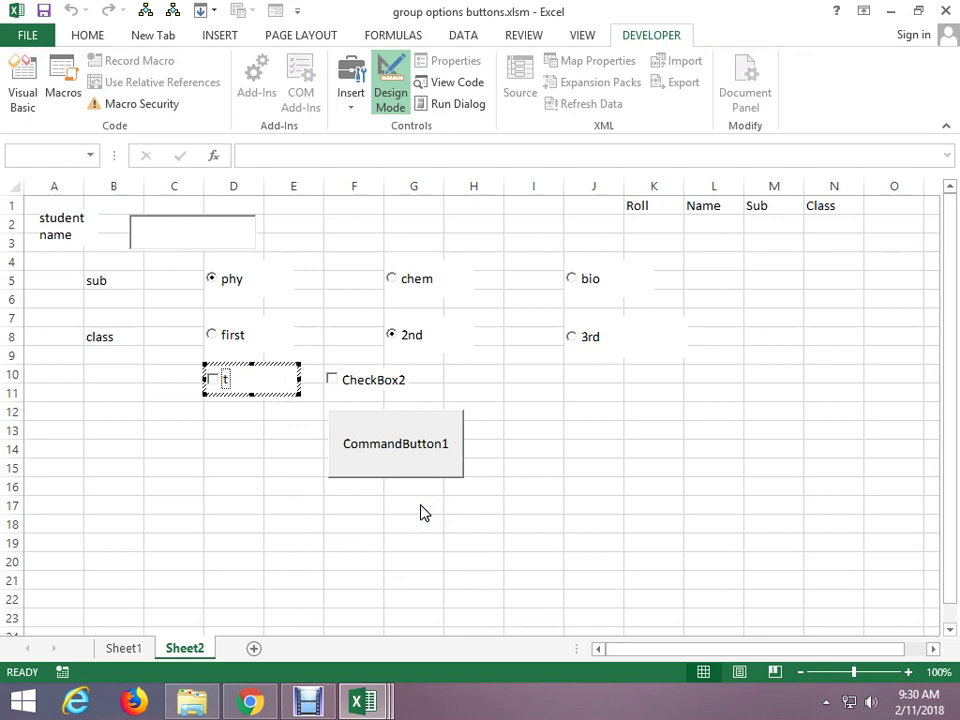
{"action": "key", "text": "BackSpace"}
{"action": "type", "text": "Term"}
{"action": "type", "text": "1"}
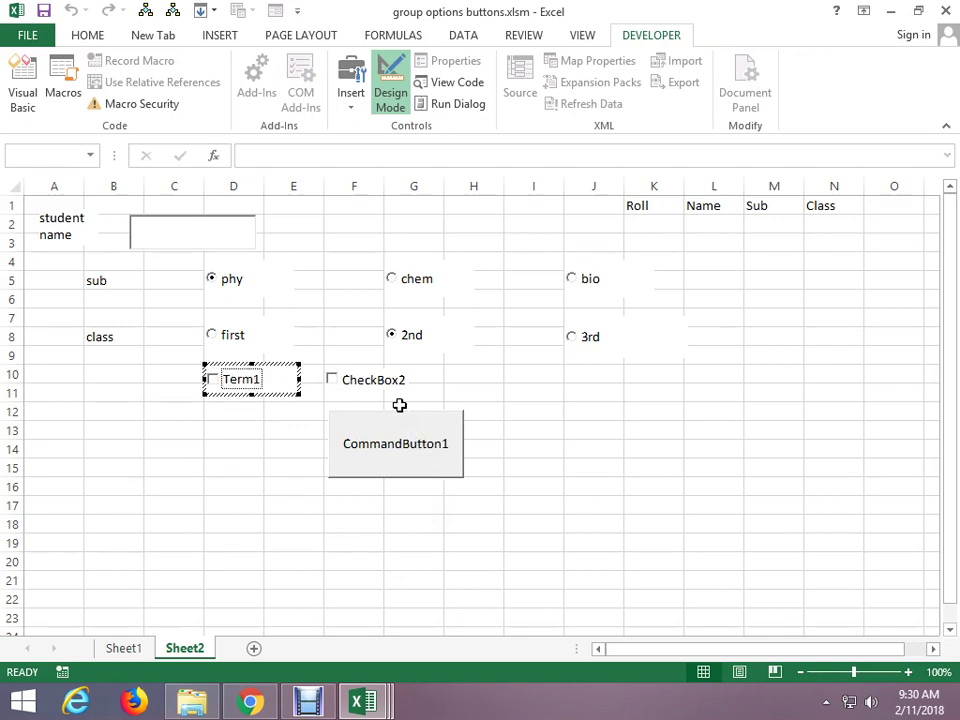
- Change CheckBox2's caption to Term2
{"action": "left_click", "coordinate": [386, 379]}
{"action": "right_click", "coordinate": [387, 379]}
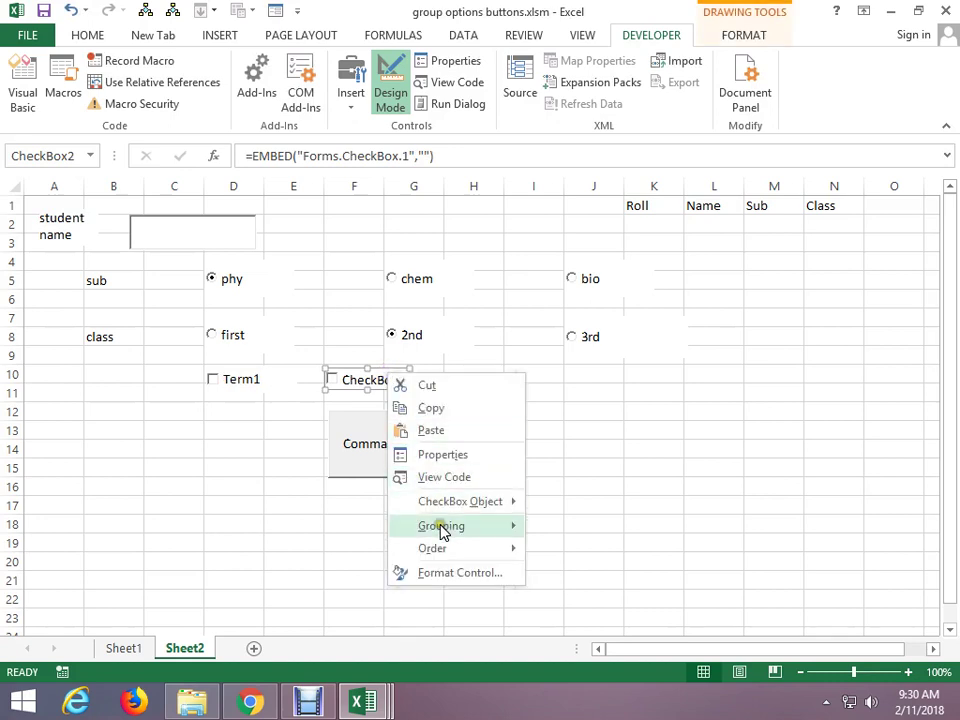
{"action": "mouse_move", "coordinate": [460, 501]}
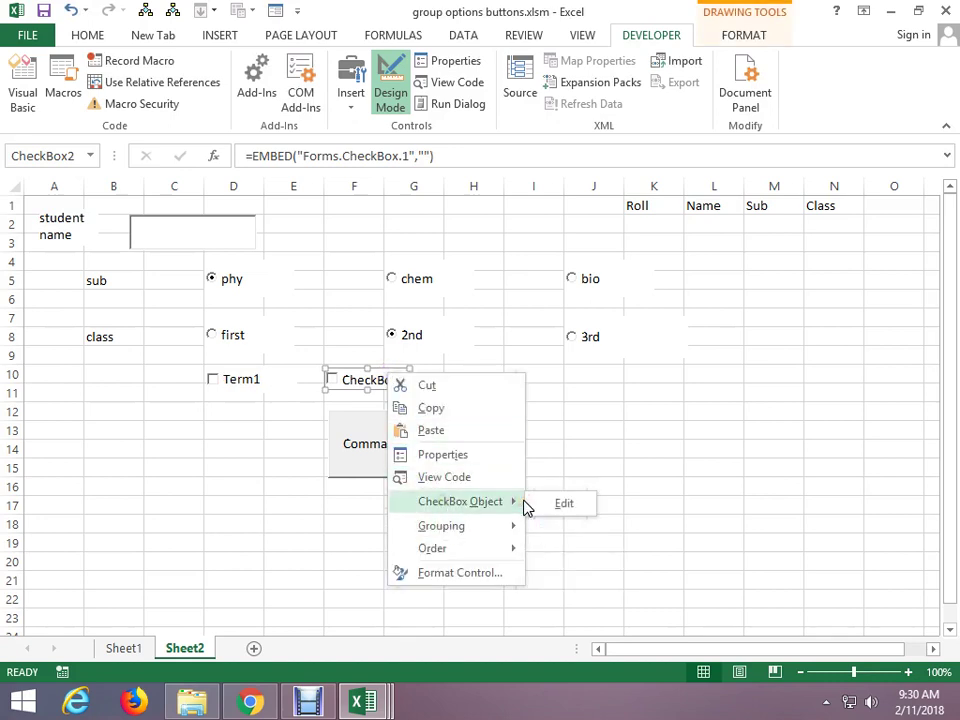
{"action": "left_click", "coordinate": [563, 503]}
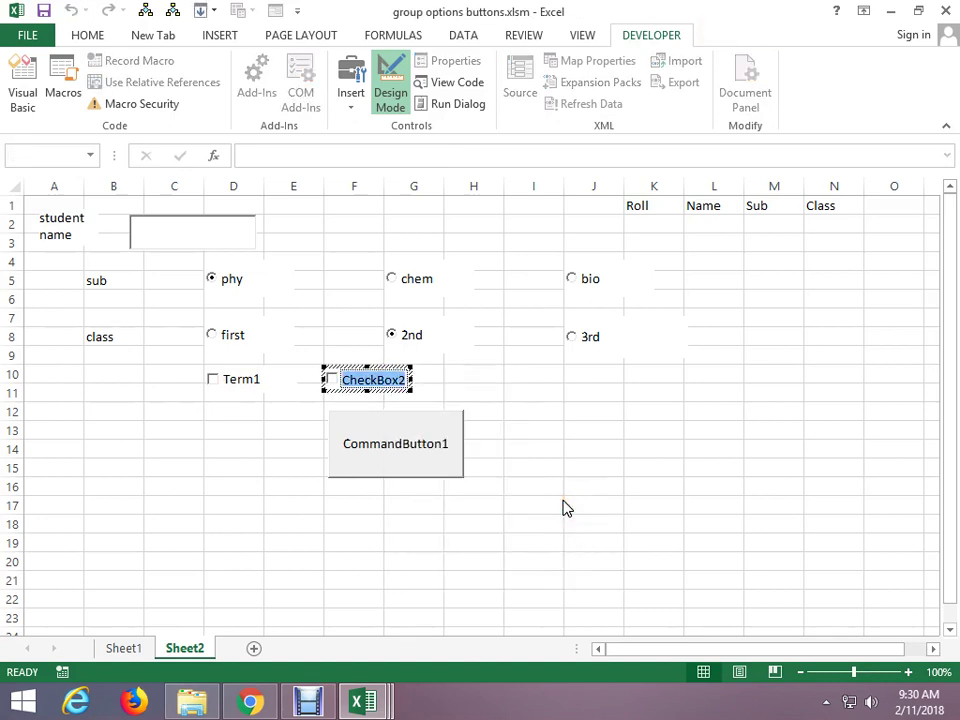
{"action": "type", "text": "Term"}
{"action": "key", "text": "BackSpace"}
{"action": "key", "text": "BackSpace"}
{"action": "key", "text": "BackSpace"}
{"action": "key", "text": "BackSpace"}
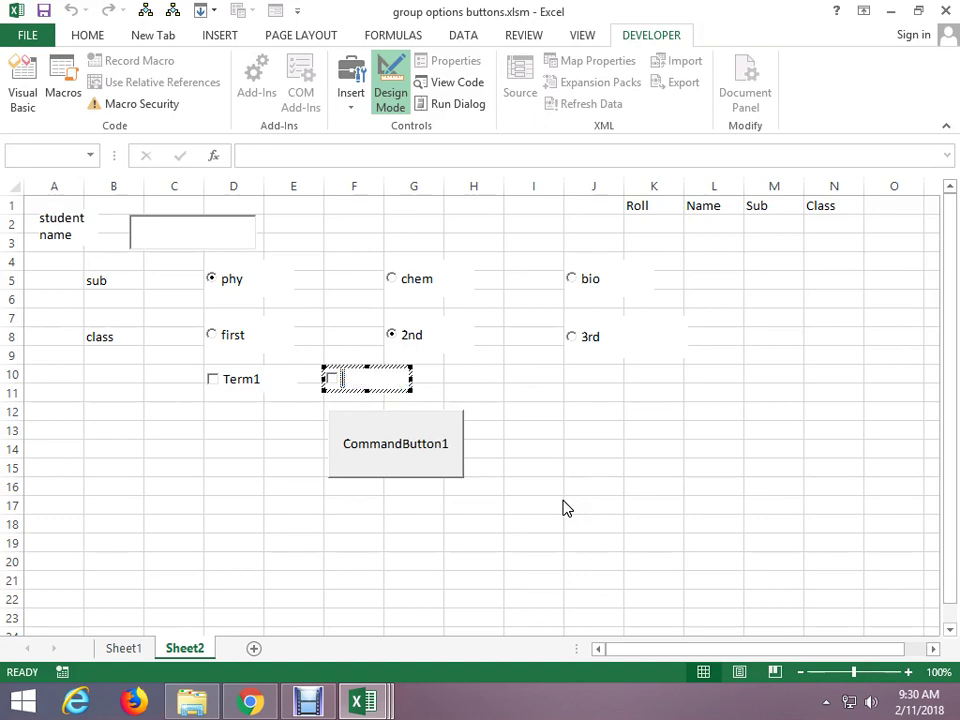
{"action": "type", "text": "Term"}
{"action": "type", "text": "2"}
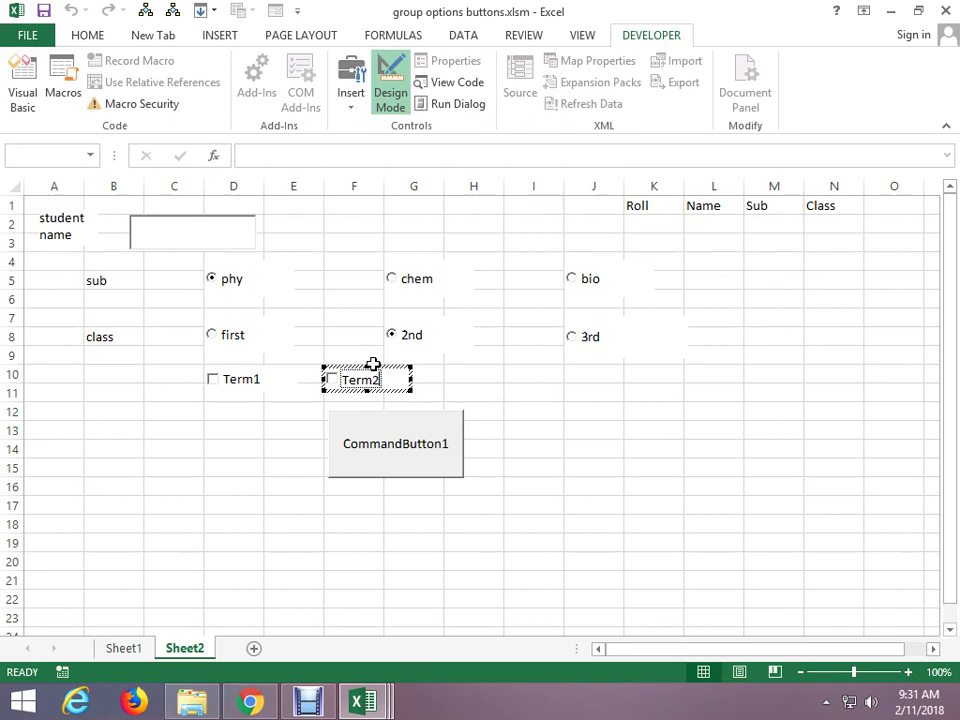
- Enter the label Term in B10 and a Term header in O1
{"action": "left_click", "coordinate": [81, 374]}
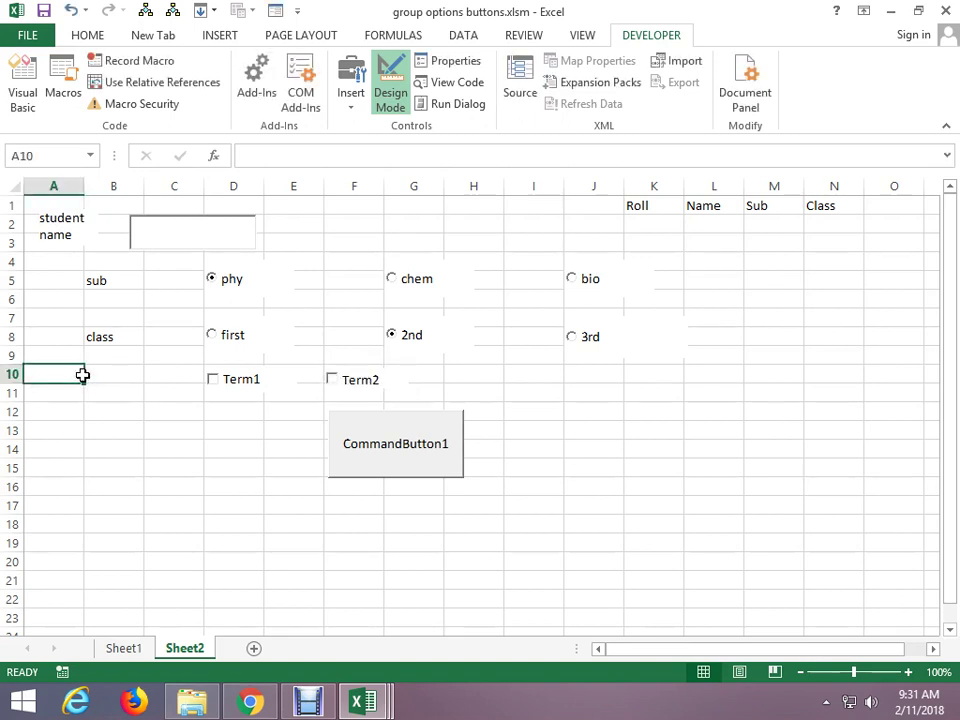
{"action": "key", "text": "Right"}
{"action": "type", "text": "Term"}
{"action": "key", "text": "Return"}
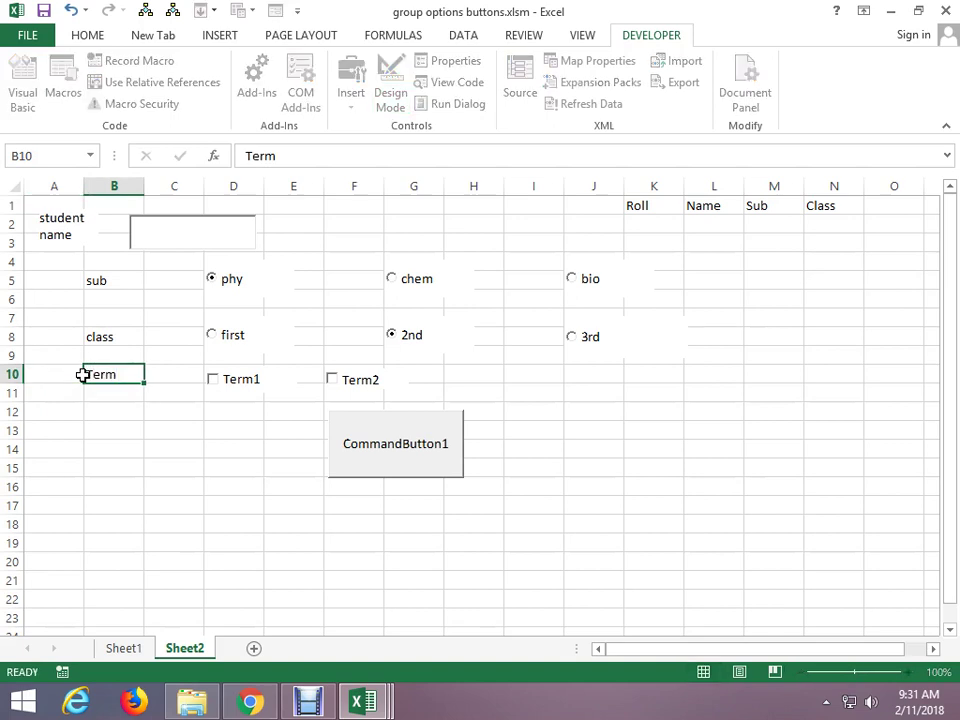
{"action": "left_click", "coordinate": [913, 204]}
{"action": "type", "text": "T"}
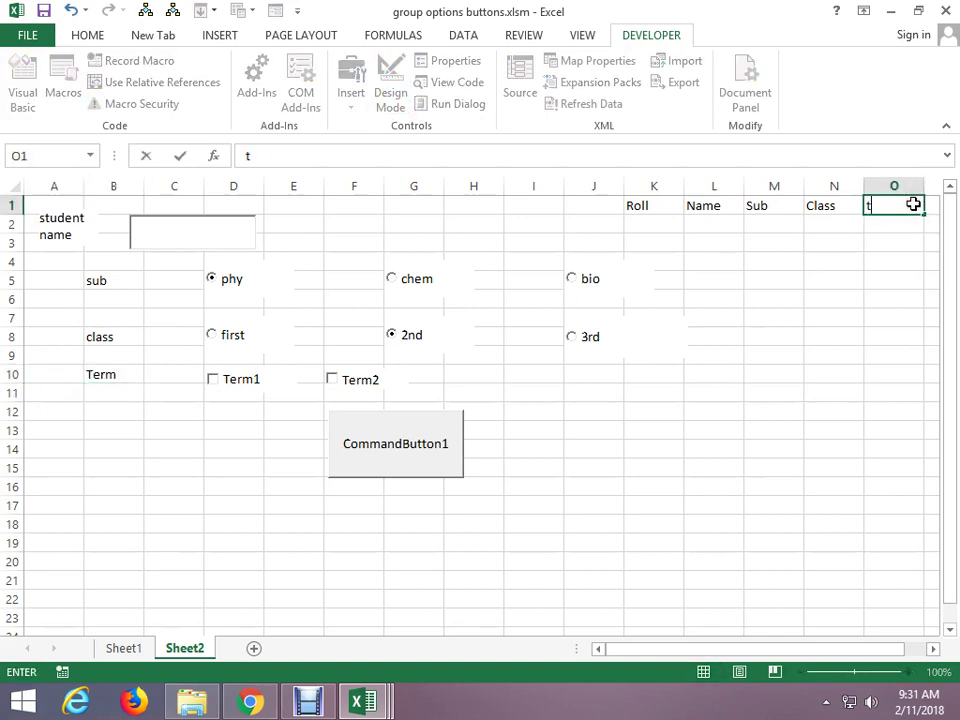
{"action": "type", "text": "er"}
{"action": "type", "text": "m"}
{"action": "key", "text": "Return"}
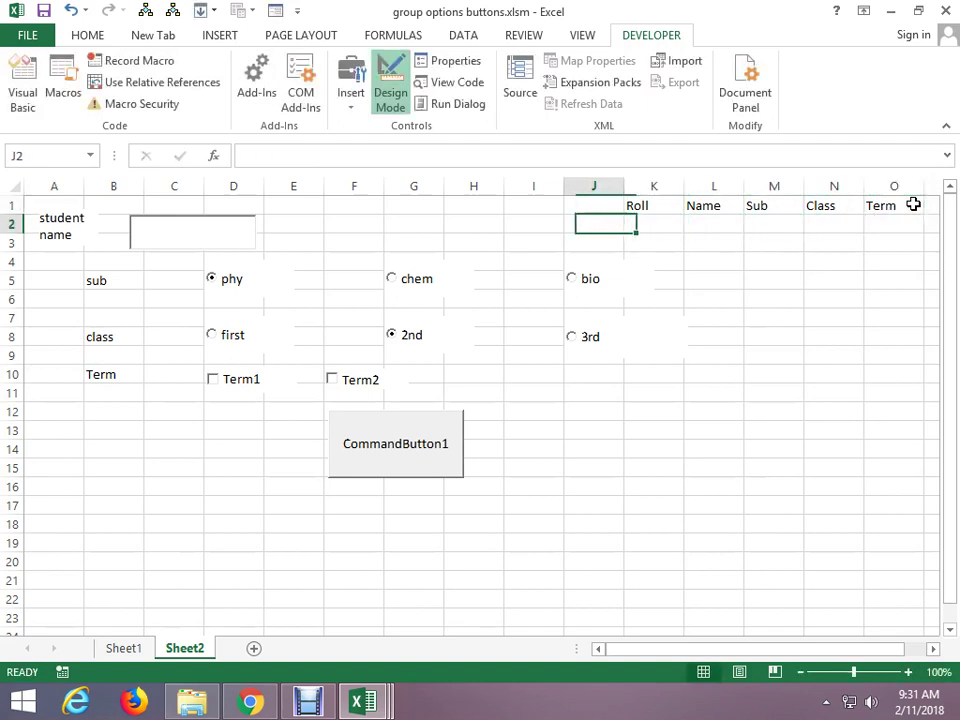
- Delete the empty column I so the Roll–Term headers occupy J1:N1
{"action": "key", "text": "Left"}
{"action": "key", "text": "ctrl+space"}
{"action": "key", "text": "ctrl+minus"}
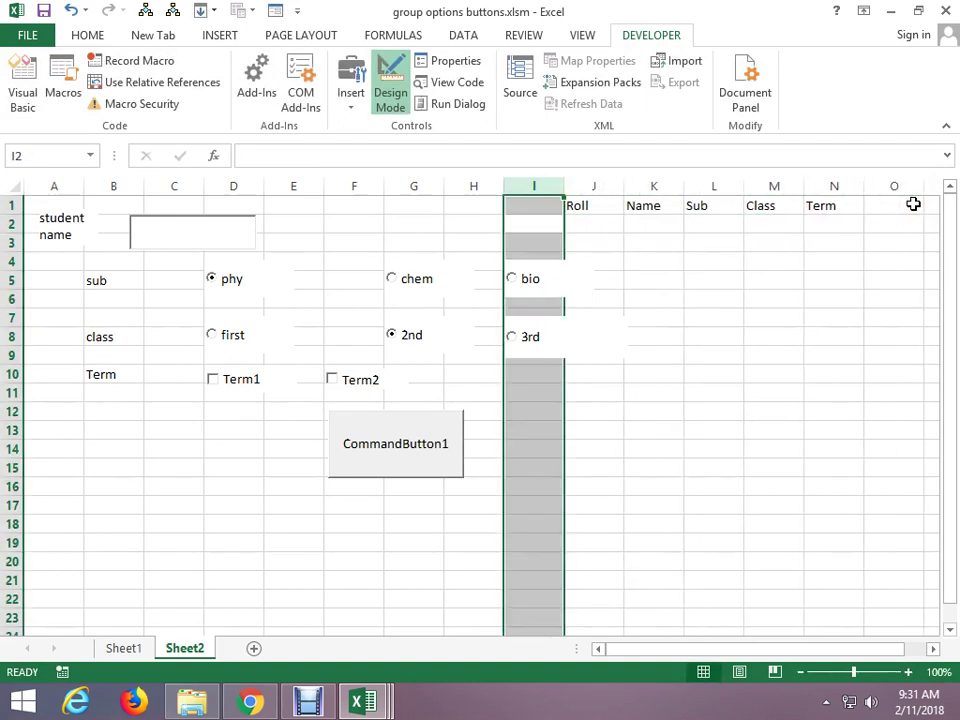
{"action": "key", "text": "Up"}
{"action": "key", "text": "Down"}
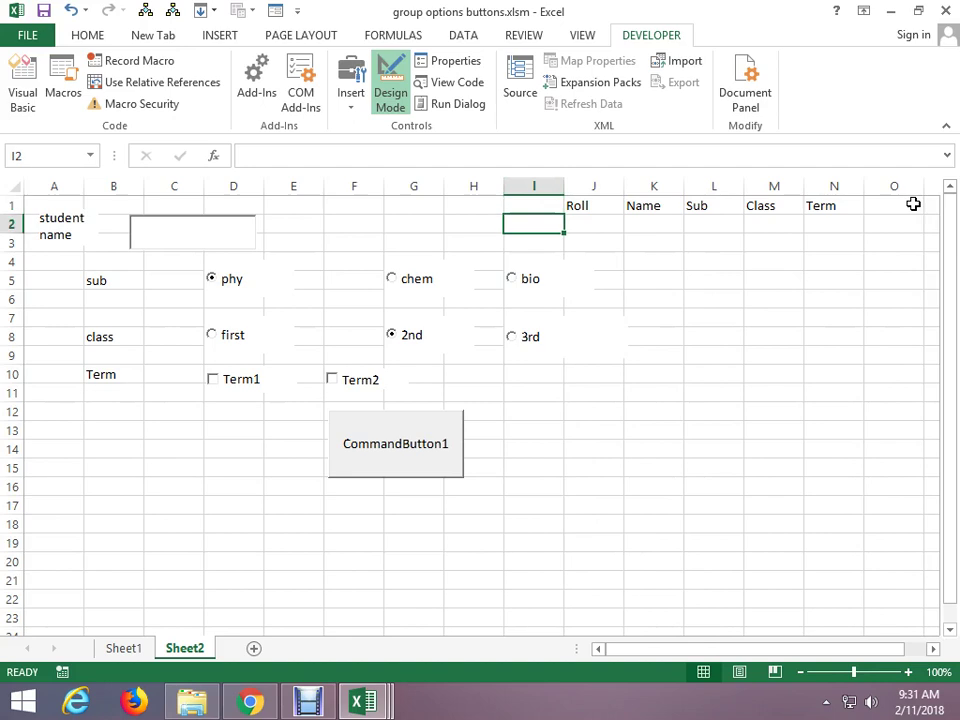
- Create the empty CommandButton1_Click procedure, then return to Sheet2 and check column J's extent
{"action": "double_click", "coordinate": [430, 450]}
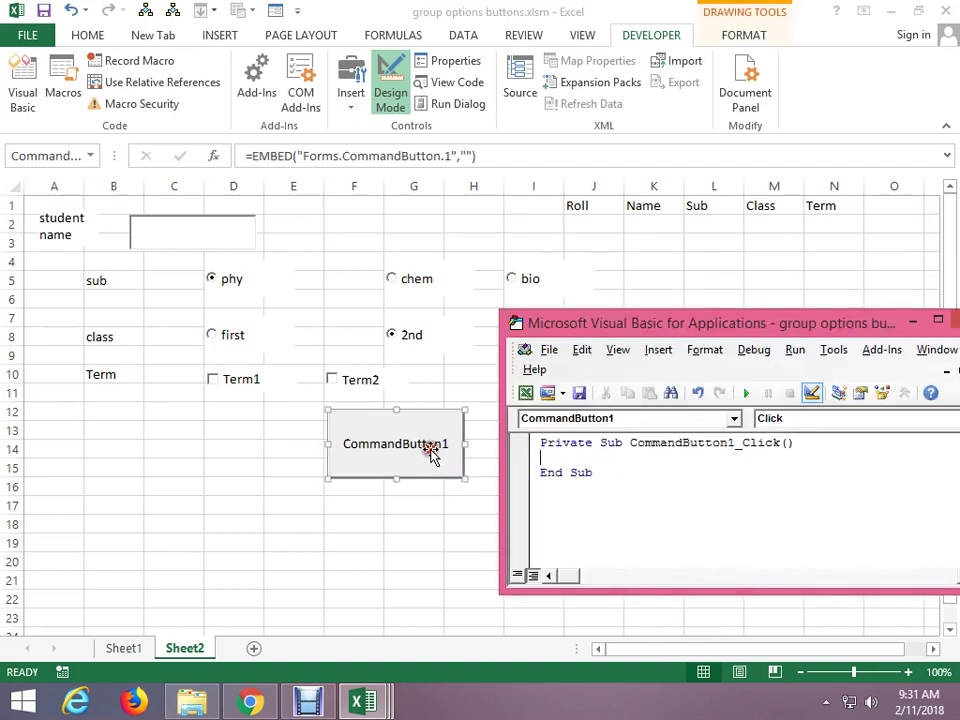
{"action": "mouse_move", "coordinate": [675, 326]}
{"action": "left_mouse_down"}
{"action": "mouse_move", "coordinate": [545, 333]}
{"action": "mouse_move", "coordinate": [587, 330]}
{"action": "left_mouse_up"}
{"action": "key", "text": "alt+F11"}
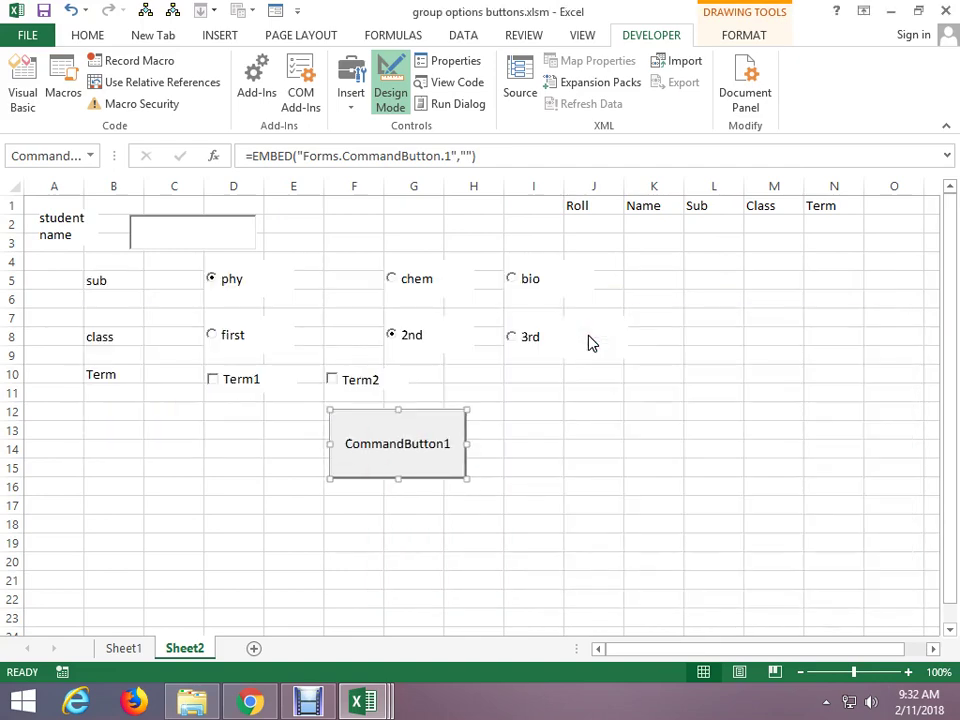
{"action": "left_click", "coordinate": [591, 392]}
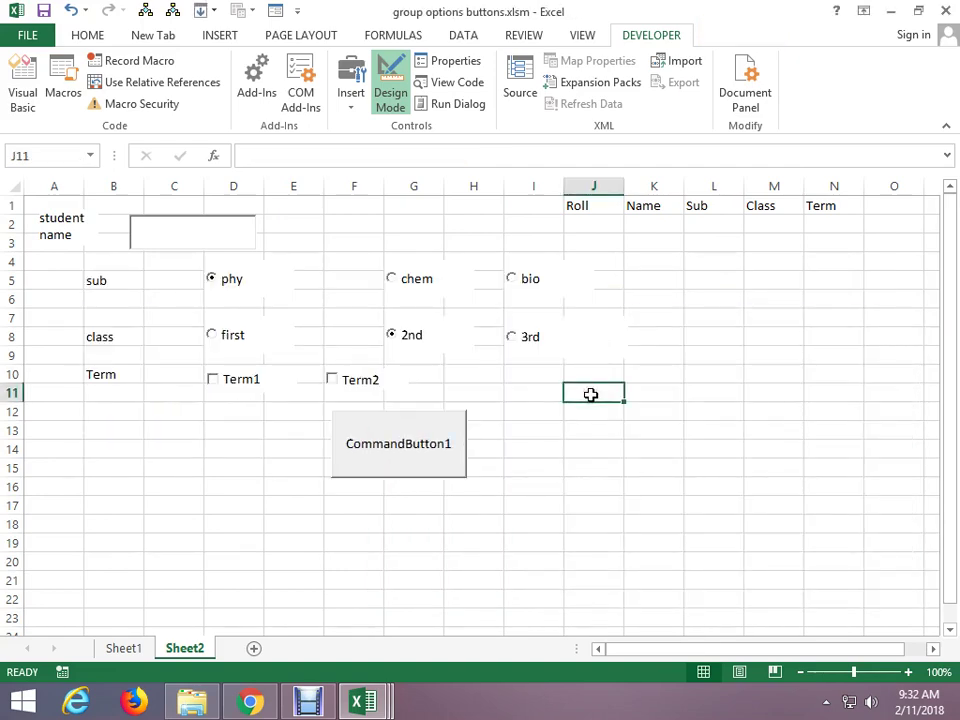
{"action": "key", "text": "ctrl+Down"}
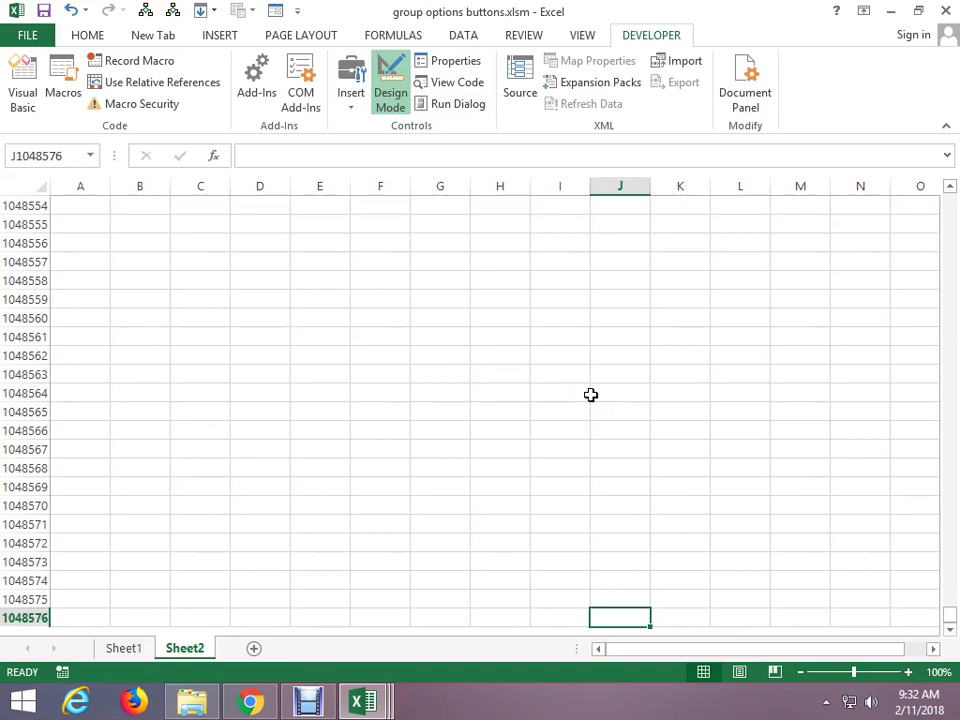
{"action": "key", "text": "ctrl+Up"}
{"action": "key", "text": "Down"}
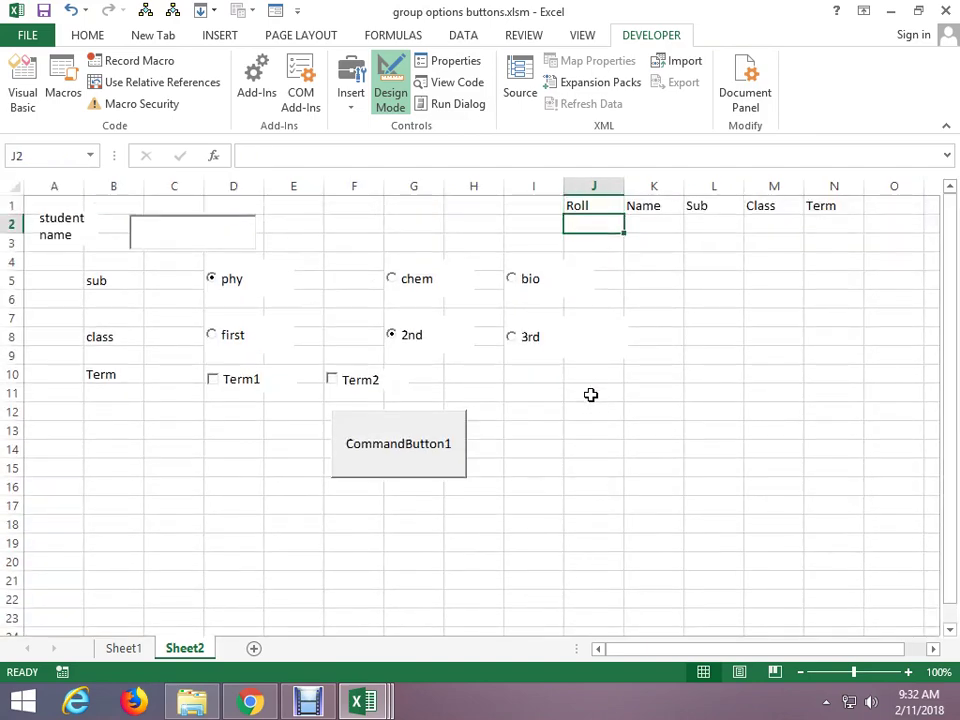
- Write Range("j5000").End(xlUp).Offset(1, 0).Value = r in the click macro
{"action": "key", "text": "alt+F11"}
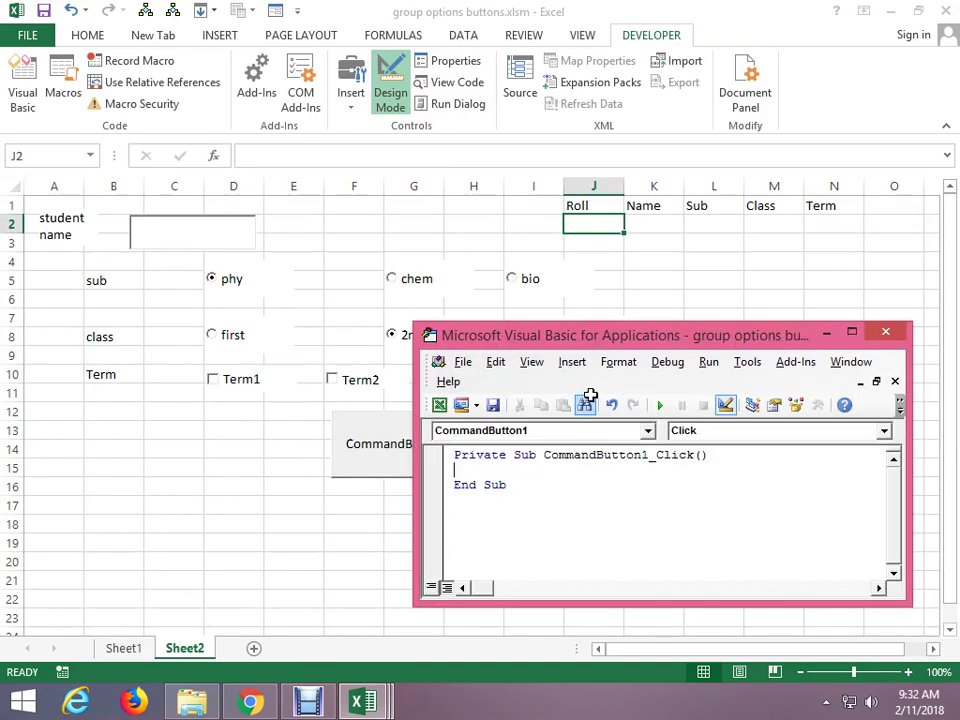
{"action": "key", "text": "alt+F11"}
{"action": "key", "text": "alt+F11"}
{"action": "type", "text": "Range"}
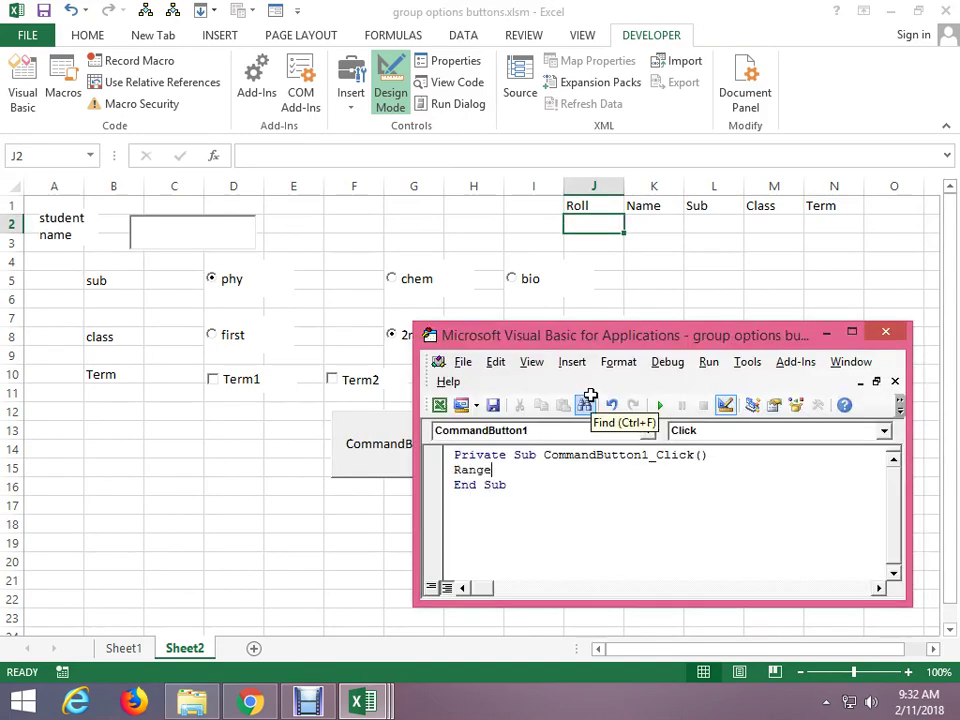
{"action": "type", "text": "(\"a5000"}
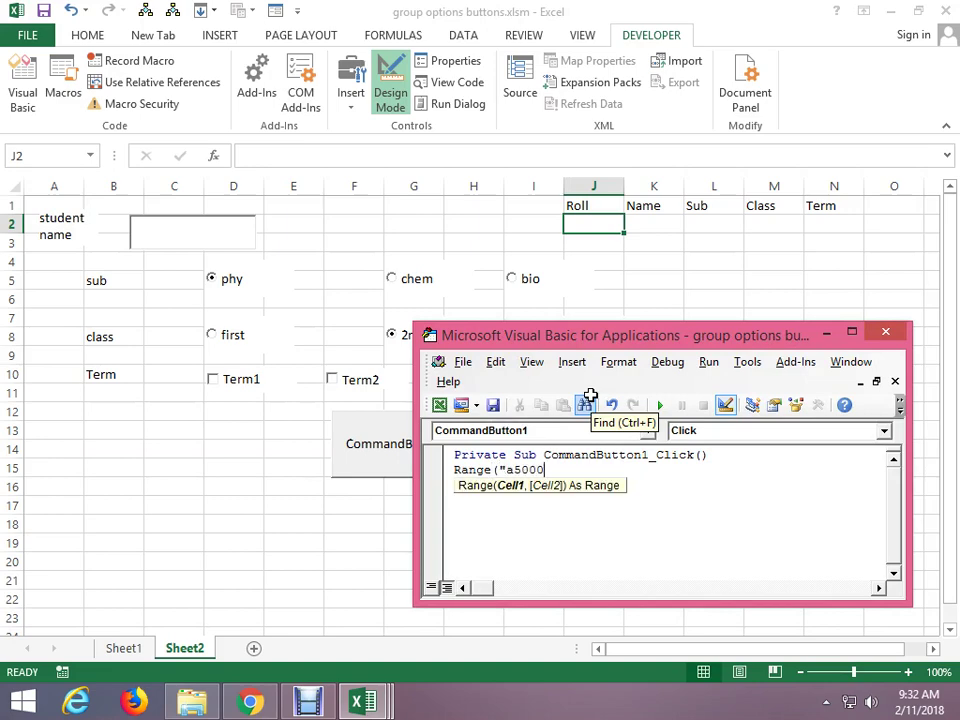
{"action": "type", "text": "\").end"}
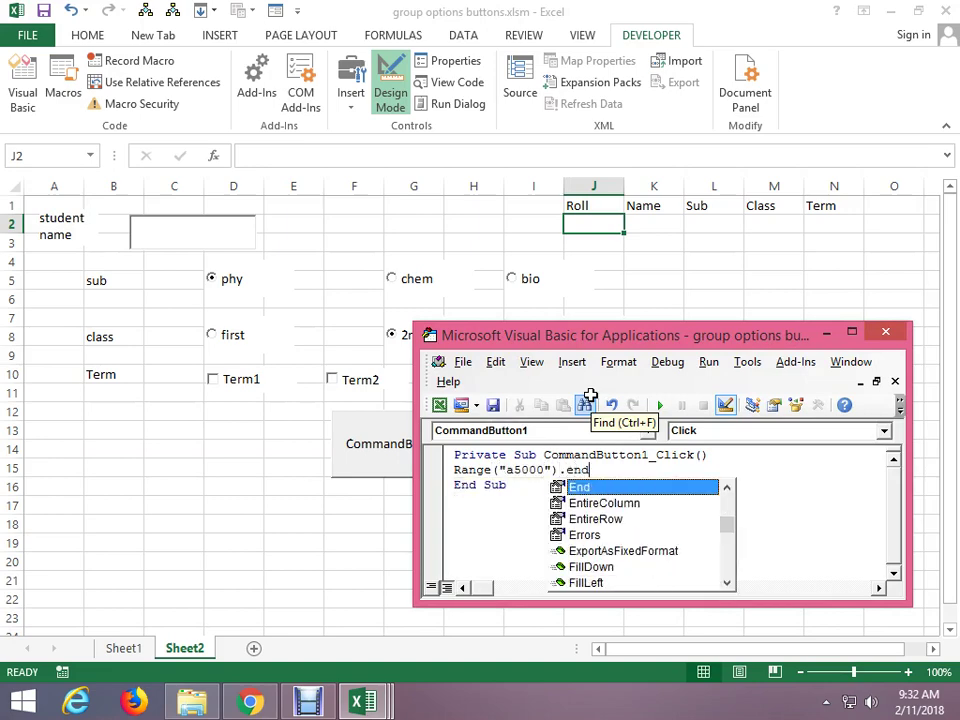
{"action": "key", "text": "Tab"}
{"action": "type", "text": "("}
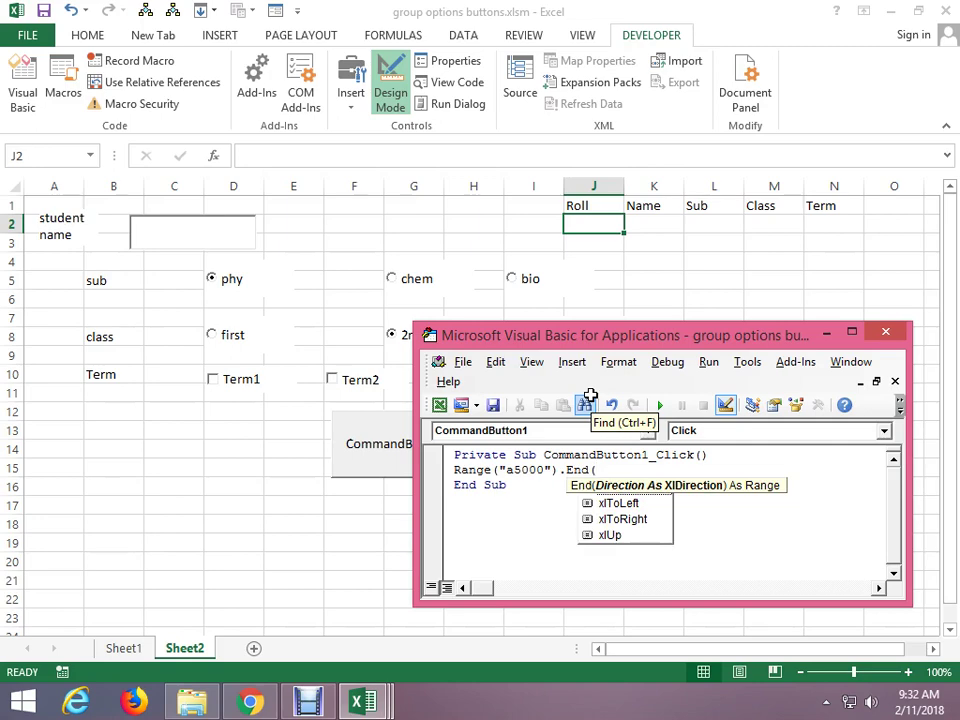
{"action": "key", "text": "Left"}
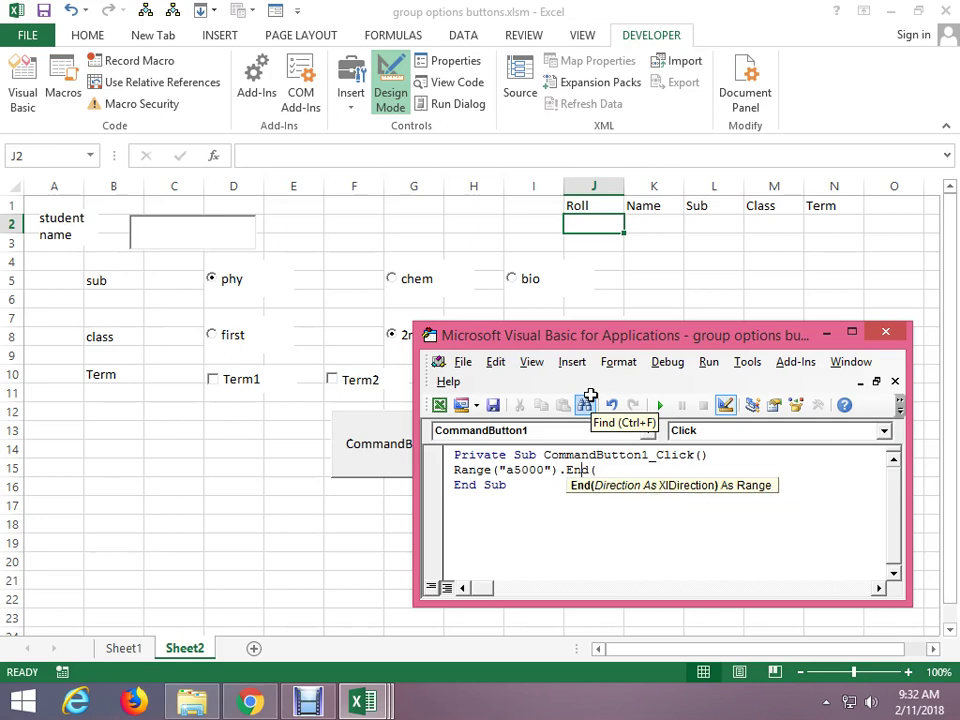
{"action": "key", "text": "Left"}
{"action": "key", "text": "Left"}
{"action": "key", "text": "Left"}
{"action": "key", "text": "Left"}
{"action": "key", "text": "Left"}
{"action": "key", "text": "Left"}
{"action": "key", "text": "Left"}
{"action": "key", "text": "Delete"}
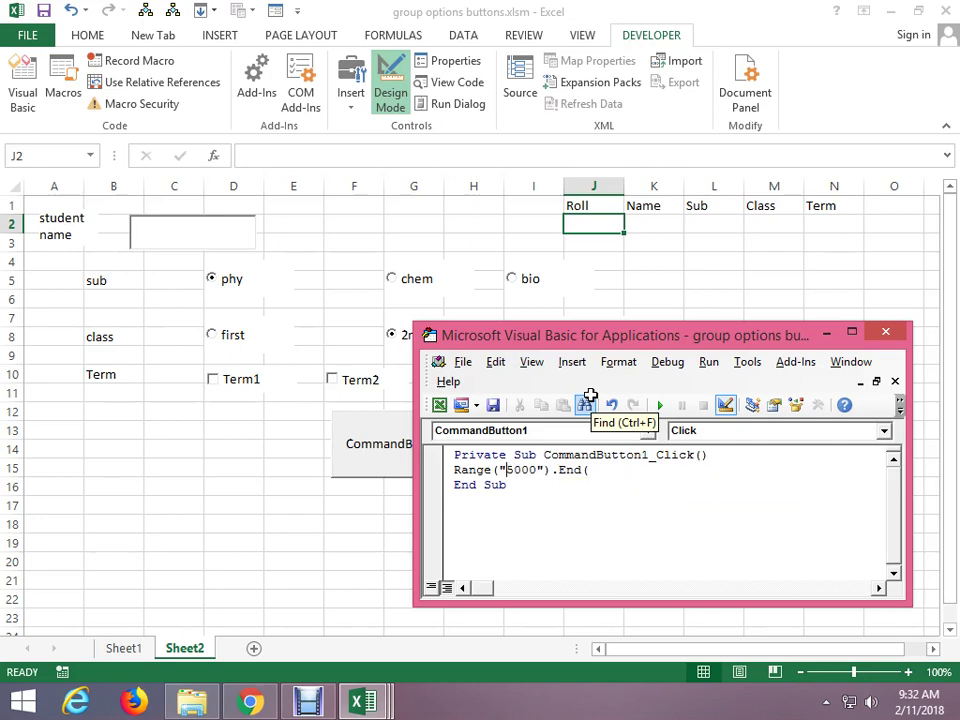
{"action": "type", "text": "j"}
{"action": "key", "text": "Right"}
{"action": "key", "text": "Right"}
{"action": "key", "text": "End"}
{"action": "key", "text": "BackSpace"}
{"action": "key", "text": "BackSpace"}
{"action": "key", "text": "BackSpace"}
{"action": "type", "text": ".e"}
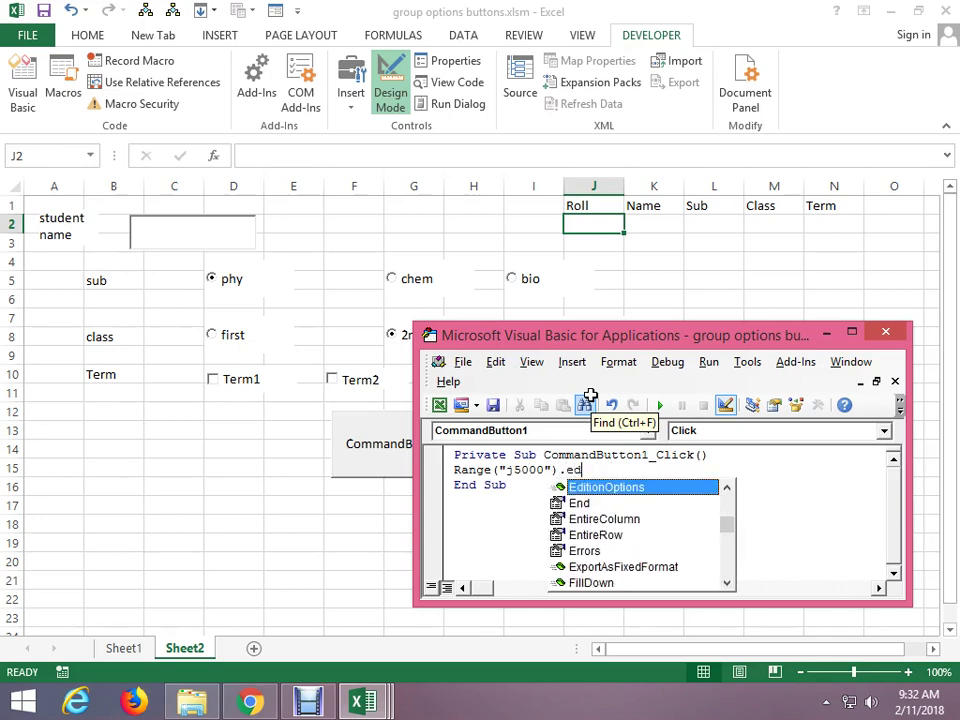
{"action": "type", "text": "d"}
{"action": "key", "text": "Tab"}
{"action": "type", "text": "("}
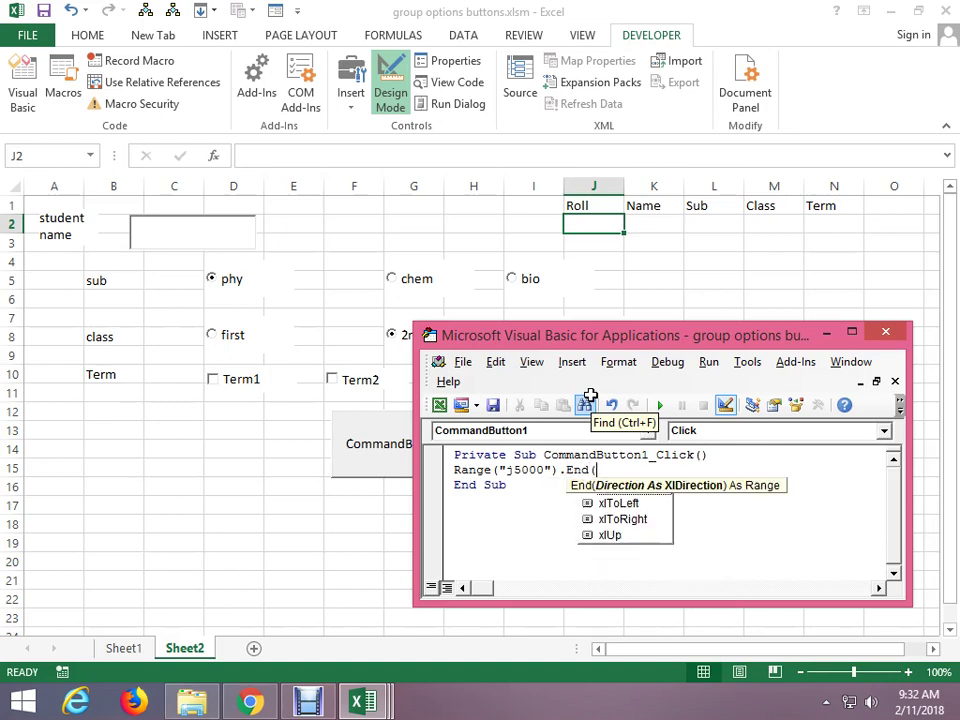
{"action": "type", "text": "x"}
{"action": "key", "text": "Down"}
{"action": "type", "text": "lu"}
{"action": "key", "text": "Tab"}
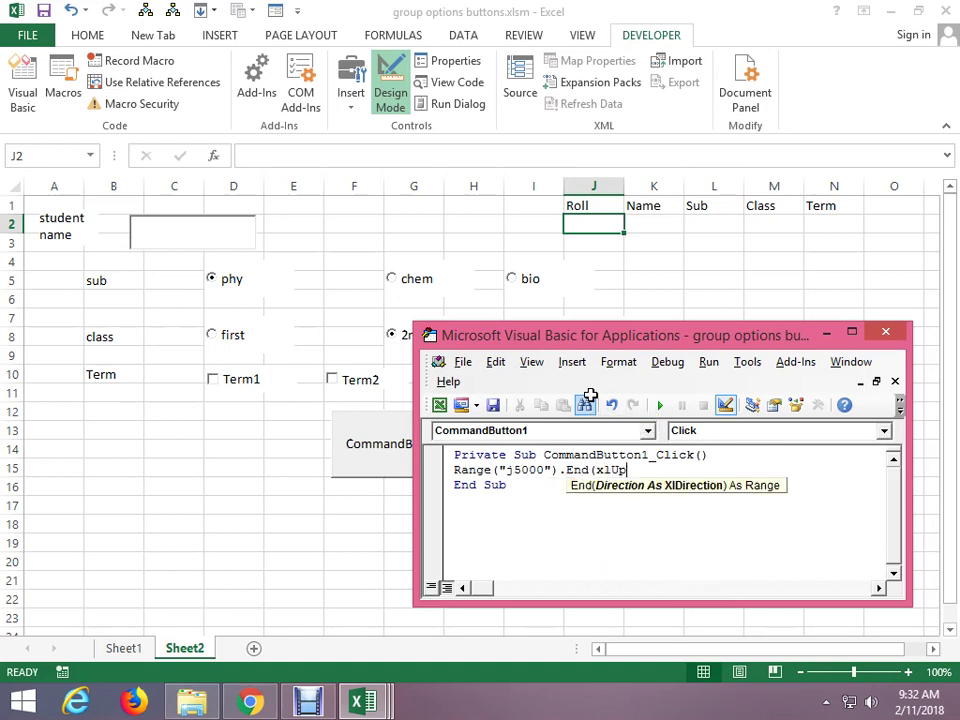
{"action": "type", "text": "),."}
{"action": "key", "text": "BackSpace"}
{"action": "key", "text": "BackSpace"}
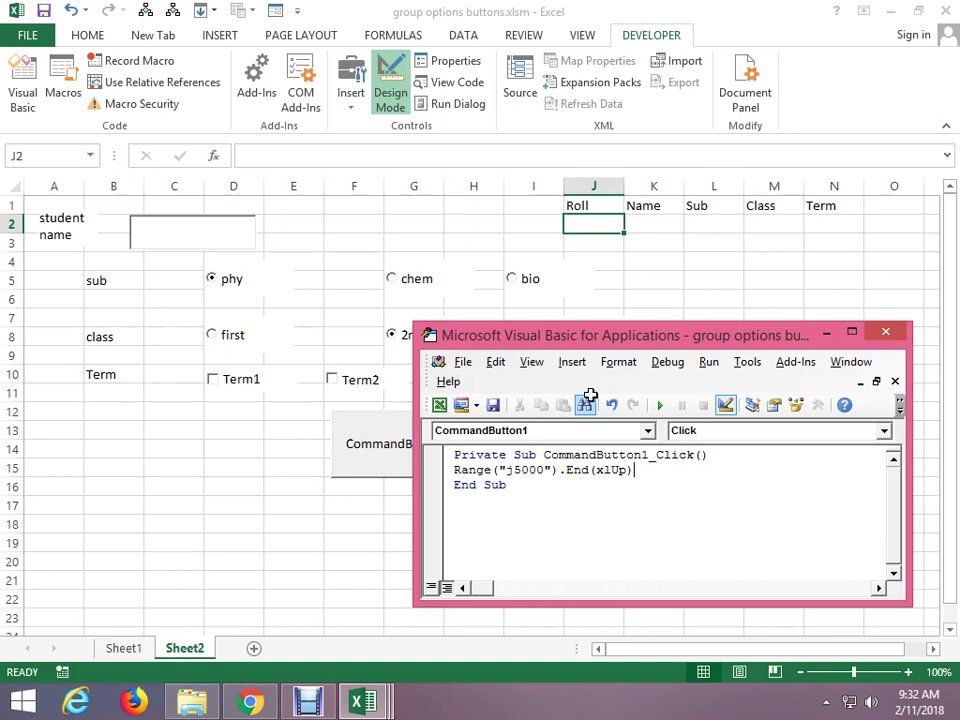
{"action": "type", "text": ".off"}
{"action": "key", "text": "Tab"}
{"action": "type", "text": "(1,"}
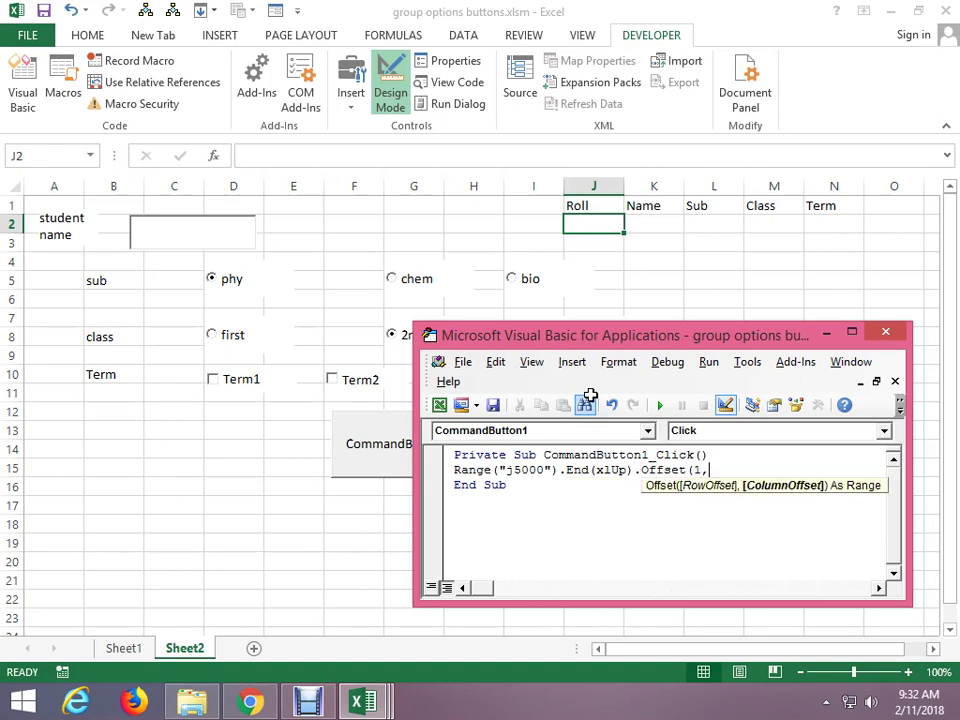
{"action": "type", "text": "0)"}
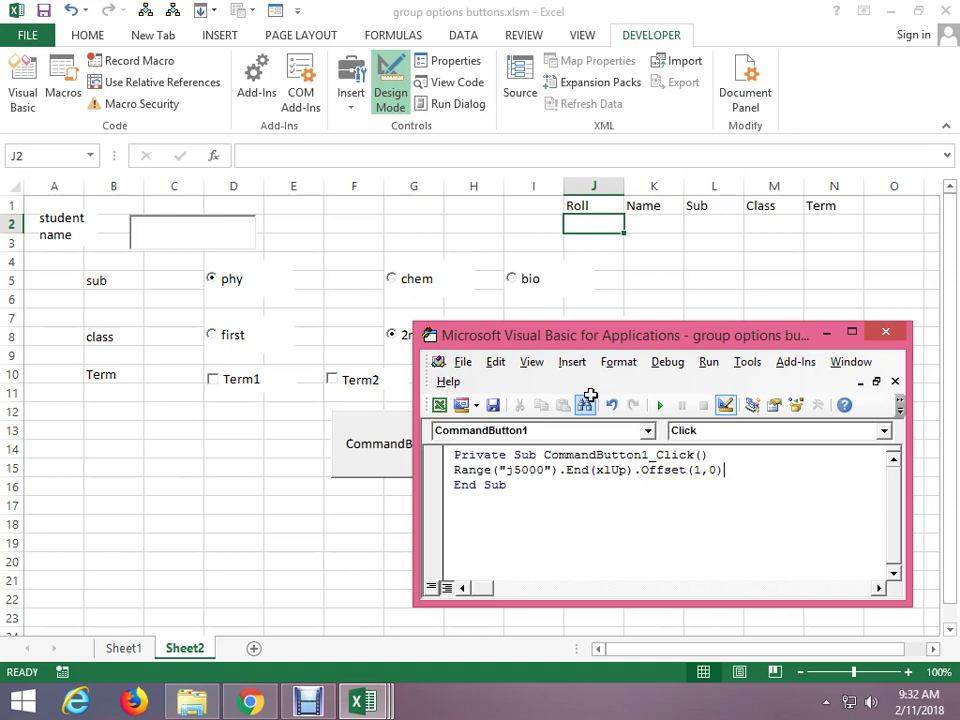
{"action": "type", "text": ".valu"}
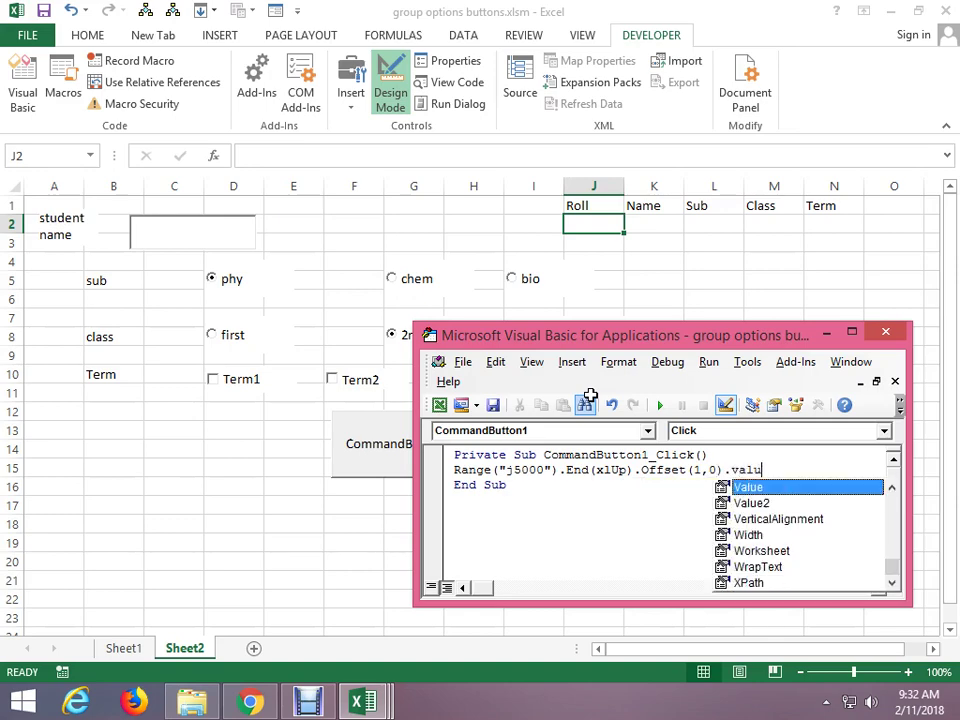
{"action": "type", "text": "e=r"}
{"action": "key", "text": "Return"}
- Add blank lines around the Range statement and move to the empty line above it
{"action": "key", "text": "Up"}
{"action": "key", "text": "Return"}
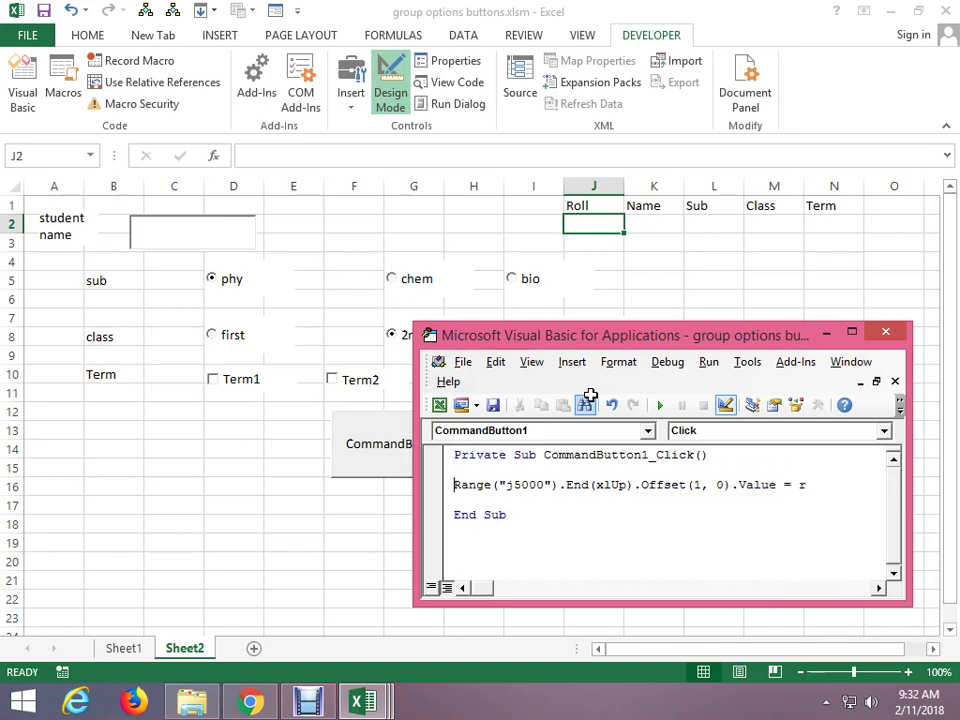
{"action": "key", "text": "Up"}
{"action": "key", "text": "Down"}
{"action": "key", "text": "Return"}
{"action": "key", "text": "Up"}
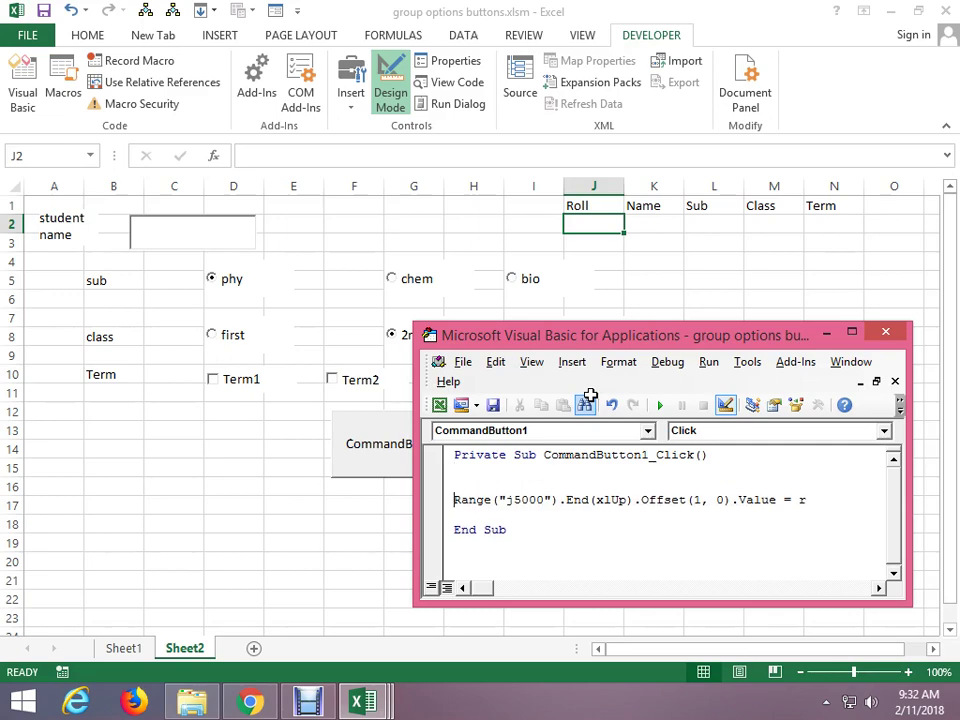
{"action": "key", "text": "Up"}
- Write an If line testing whether column J's last entry equals "", setting r = 1
{"action": "type", "text": "if"}
{"action": "key", "text": "Return"}
{"action": "key", "text": "Return"}
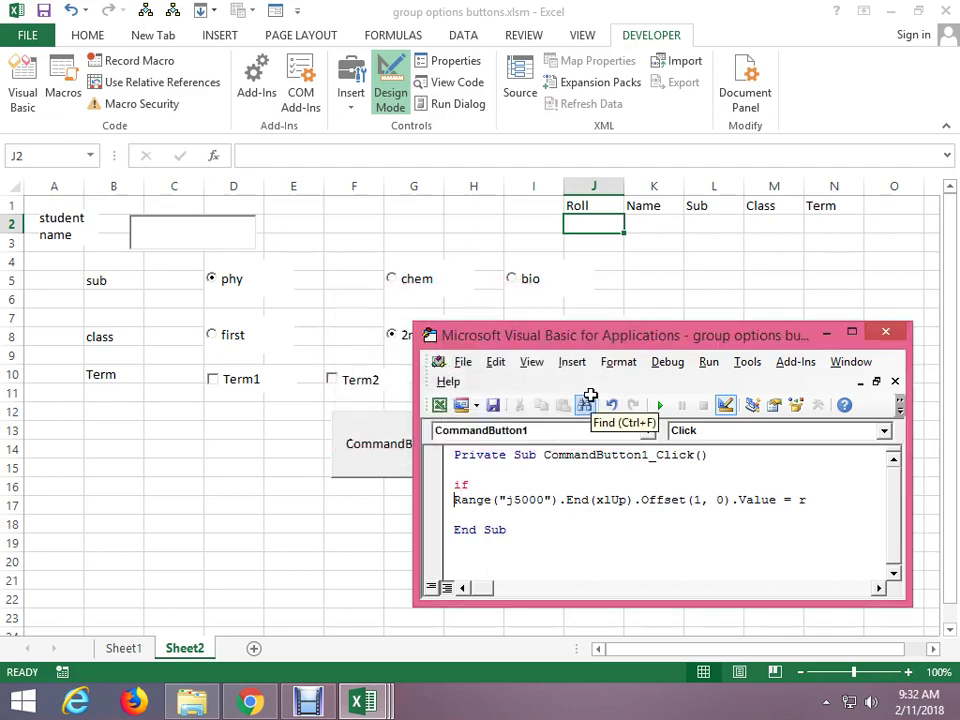
{"action": "key", "text": "shift+End"}
{"action": "key", "text": "shift+Left"}
{"action": "key", "text": "shift+Left"}
{"action": "key", "text": "shift+Left"}
{"action": "key", "text": "ctrl+c"}
{"action": "key", "text": "Up"}
{"action": "key", "text": "ctrl+v"}
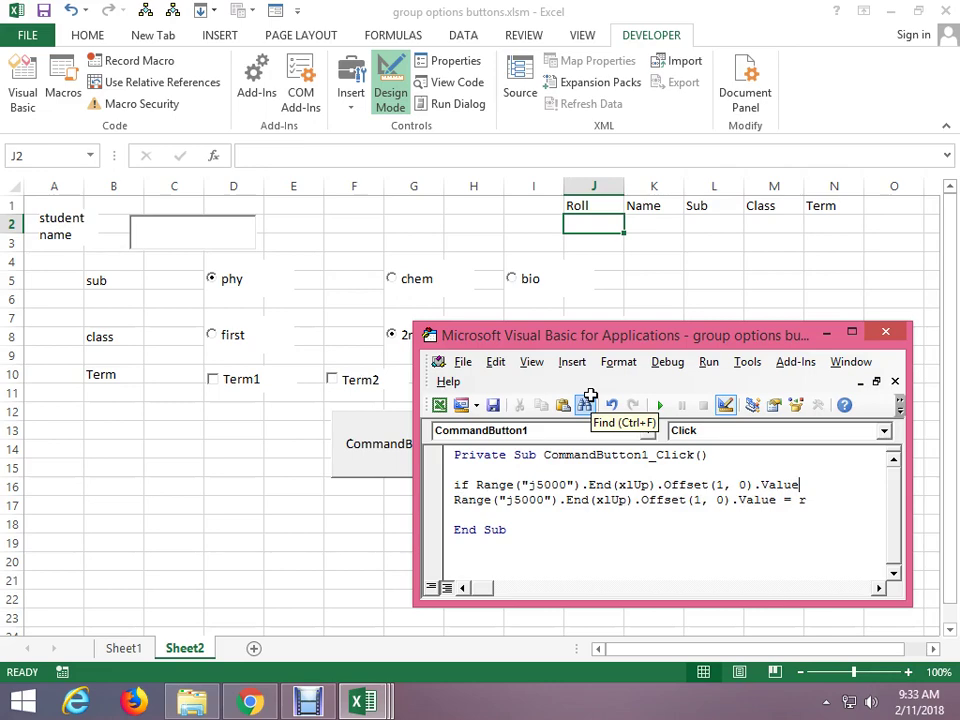
{"action": "type", "text": "=\"\""}
{"action": "type", "text": " then"}
{"action": "key", "text": "Return"}
{"action": "type", "text": "r "}
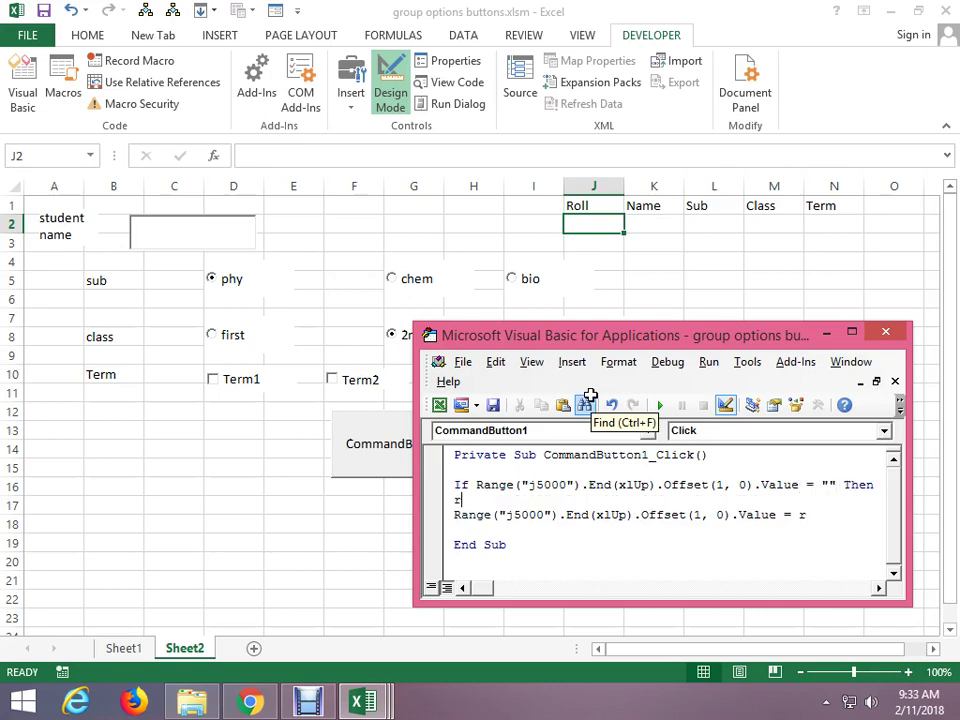
{"action": "type", "text": "= 1"}
{"action": "key", "text": "Return"}
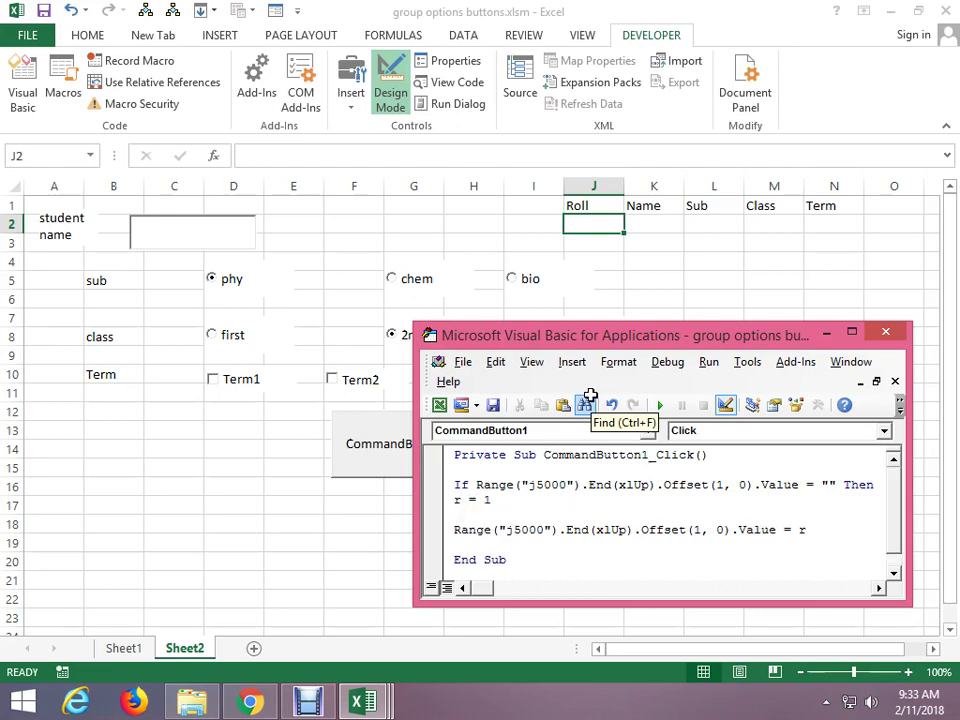
- Add Else r = Range("j5000").End(xlUp).Value + 1 and close the block with End If
{"action": "type", "text": "else"}
{"action": "key", "text": "Return"}
{"action": "type", "text": "r="}
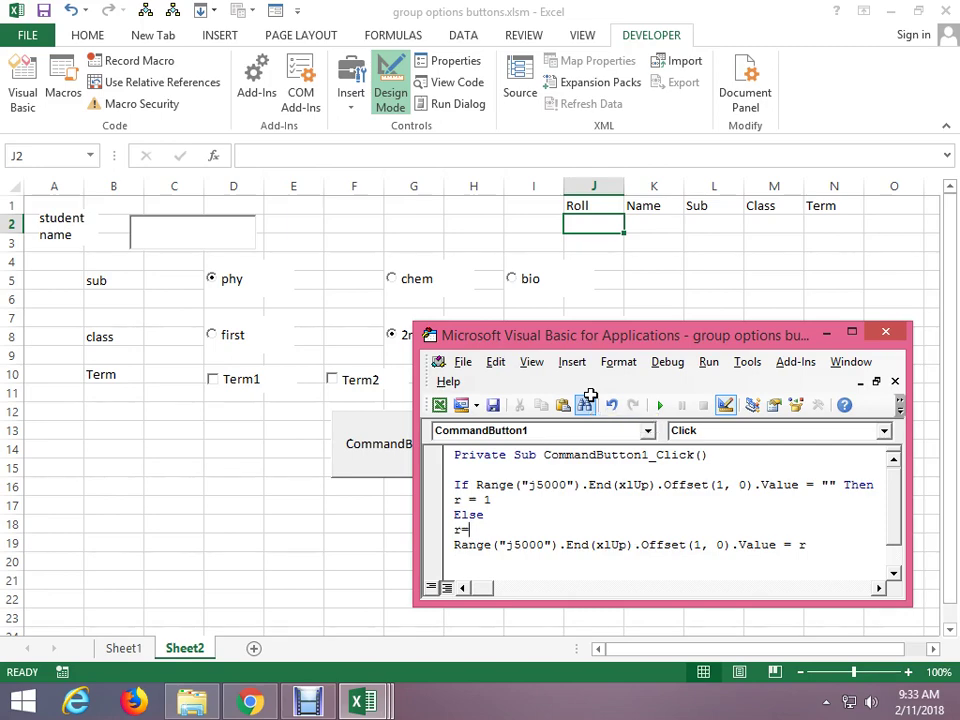
{"action": "key", "text": "Return"}
{"action": "key", "text": "Return"}
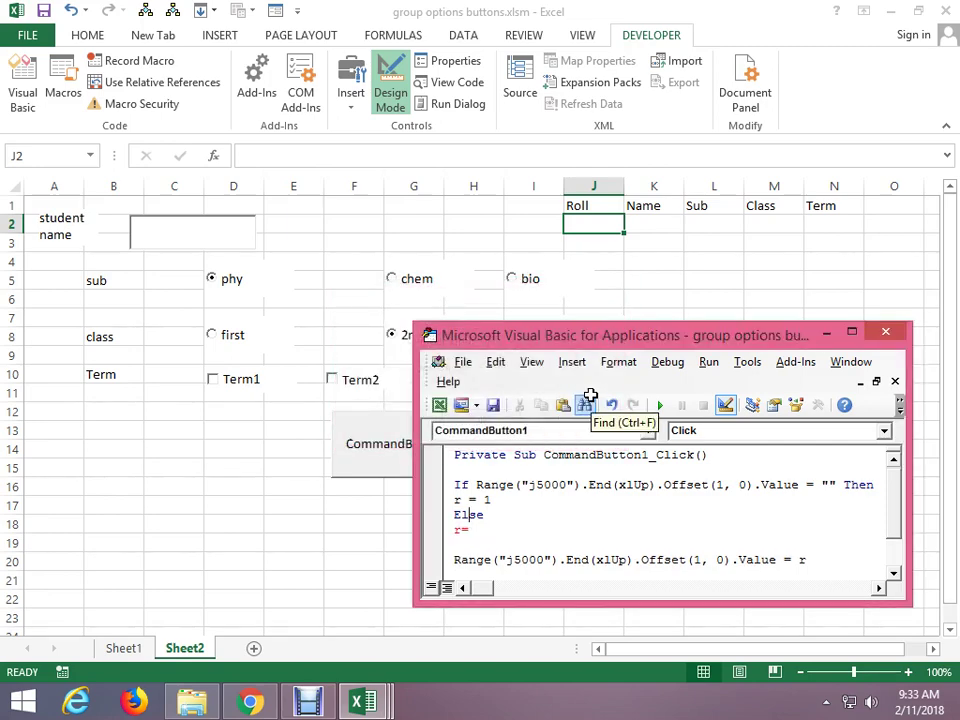
{"action": "key", "text": "Up"}
{"action": "key", "text": "Right"}
{"action": "key", "text": "shift+End"}
{"action": "key", "text": "shift+Left"}
{"action": "key", "text": "shift+Left"}
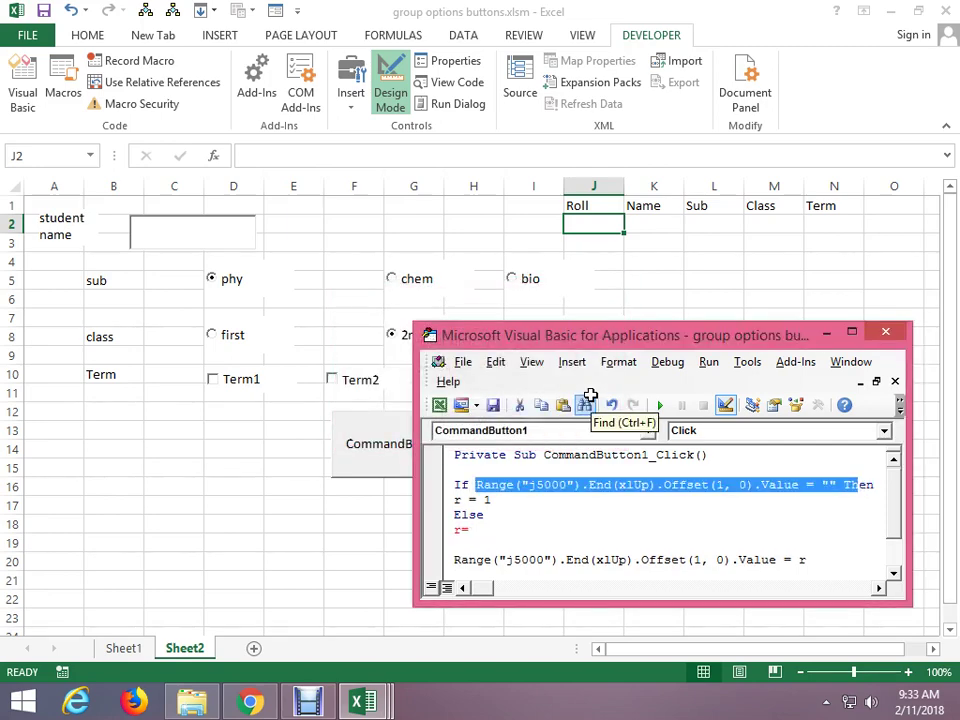
{"action": "key", "text": "shift+Left"}
{"action": "key", "text": "shift+Left"}
{"action": "key", "text": "shift+Left"}
{"action": "key", "text": "shift+Left"}
{"action": "key", "text": "shift+Left"}
{"action": "key", "text": "shift+Left"}
{"action": "key", "text": "shift+Left"}
{"action": "key", "text": "shift+Left"}
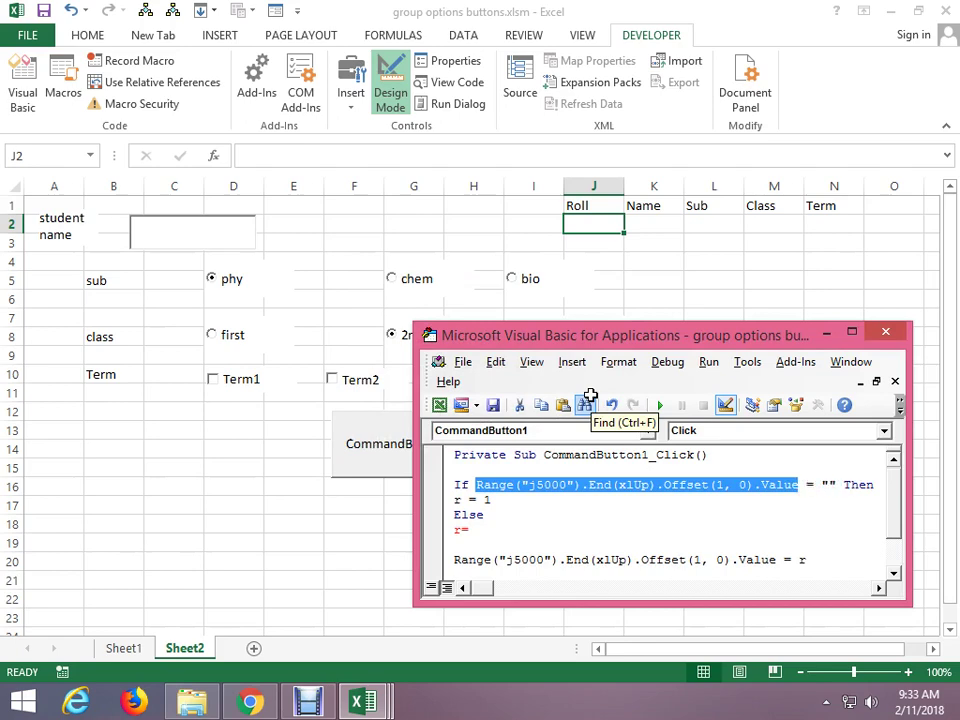
{"action": "key", "text": "shift+Left"}
{"action": "key", "text": "shift+Left"}
{"action": "key", "text": "shift+Left"}
{"action": "key", "text": "shift+Left"}
{"action": "key", "text": "shift+Left"}
{"action": "key", "text": "shift+Left"}
{"action": "key", "text": "shift+Left"}
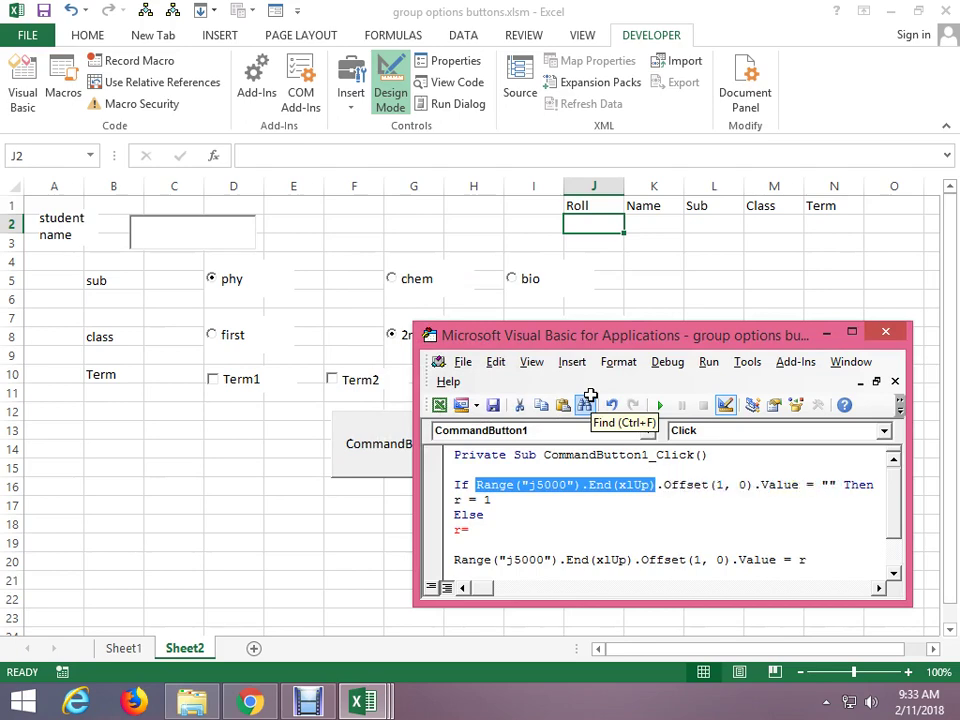
{"action": "key", "text": "Down"}
{"action": "key", "text": "Down"}
{"action": "key", "text": "Down"}
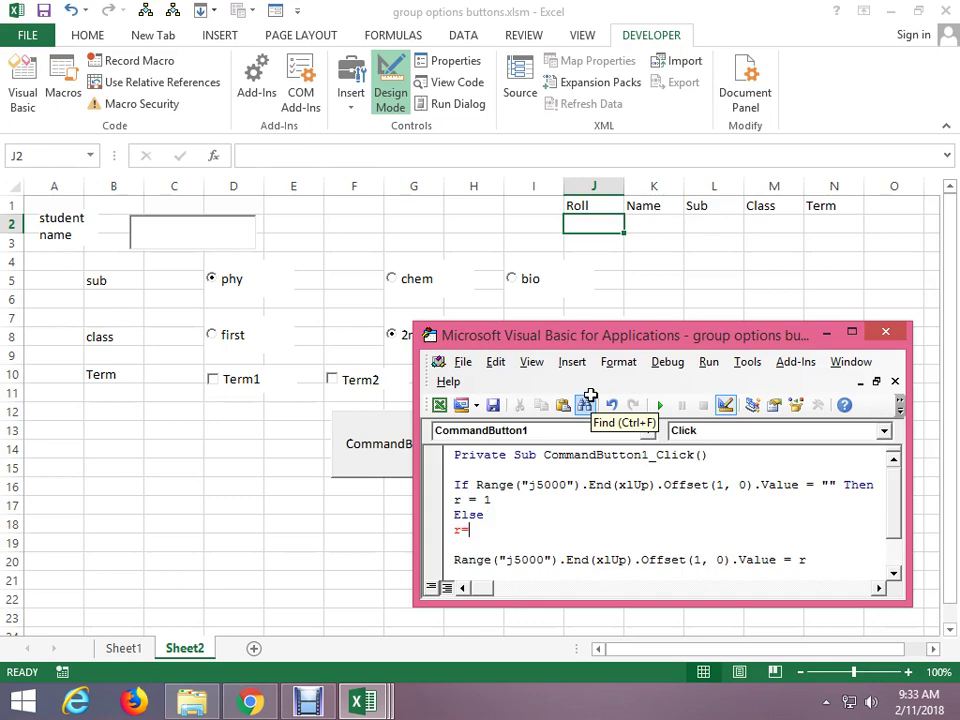
{"action": "key", "text": "ctrl+v"}
{"action": "type", "text": ".v"}
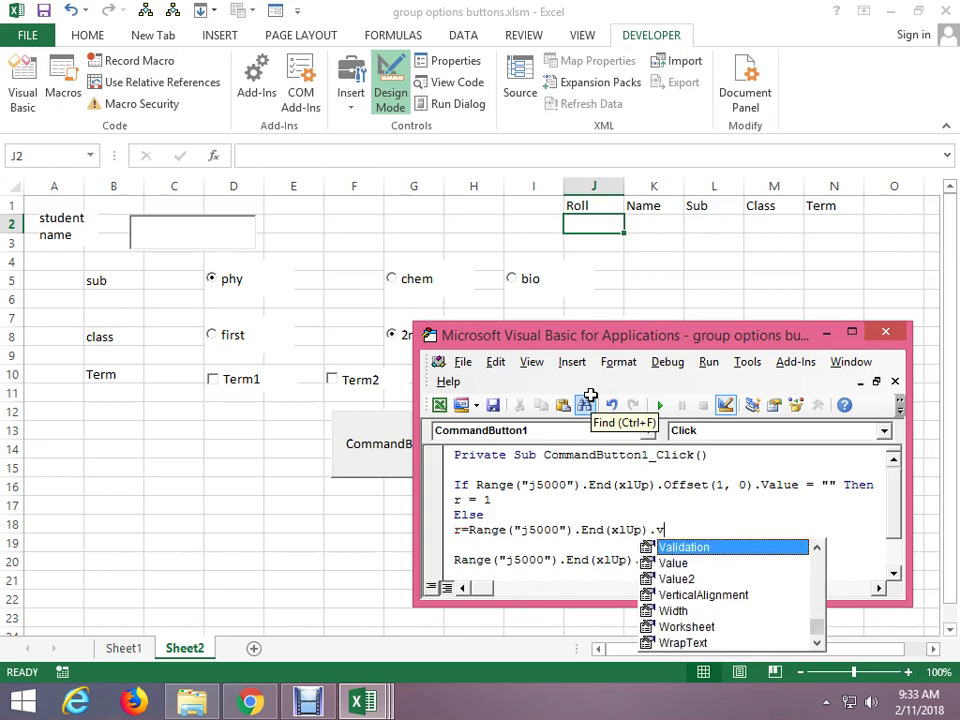
{"action": "type", "text": "a;i"}
{"action": "key", "text": "BackSpace"}
{"action": "key", "text": "BackSpace"}
{"action": "key", "text": "BackSpace"}
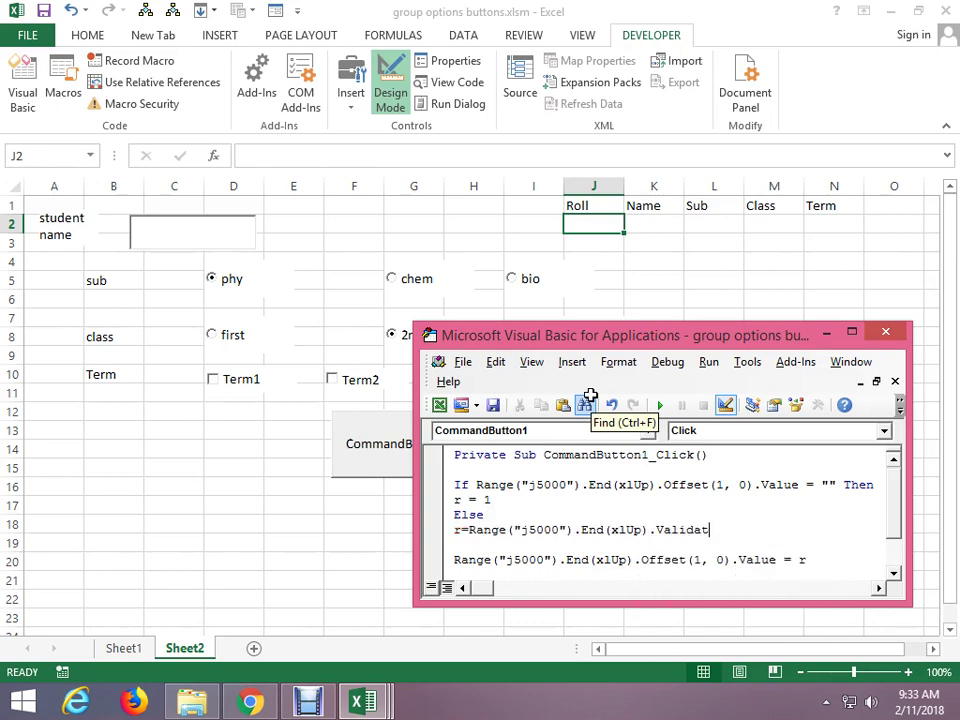
{"action": "key", "text": "BackSpace"}
{"action": "key", "text": "BackSpace"}
{"action": "key", "text": "BackSpace"}
{"action": "key", "text": "BackSpace"}
{"action": "type", "text": ")"}
{"action": "type", "text": ".value+1"}
{"action": "key", "text": "Return"}
{"action": "type", "text": "end if"}
{"action": "key", "text": "Return"}
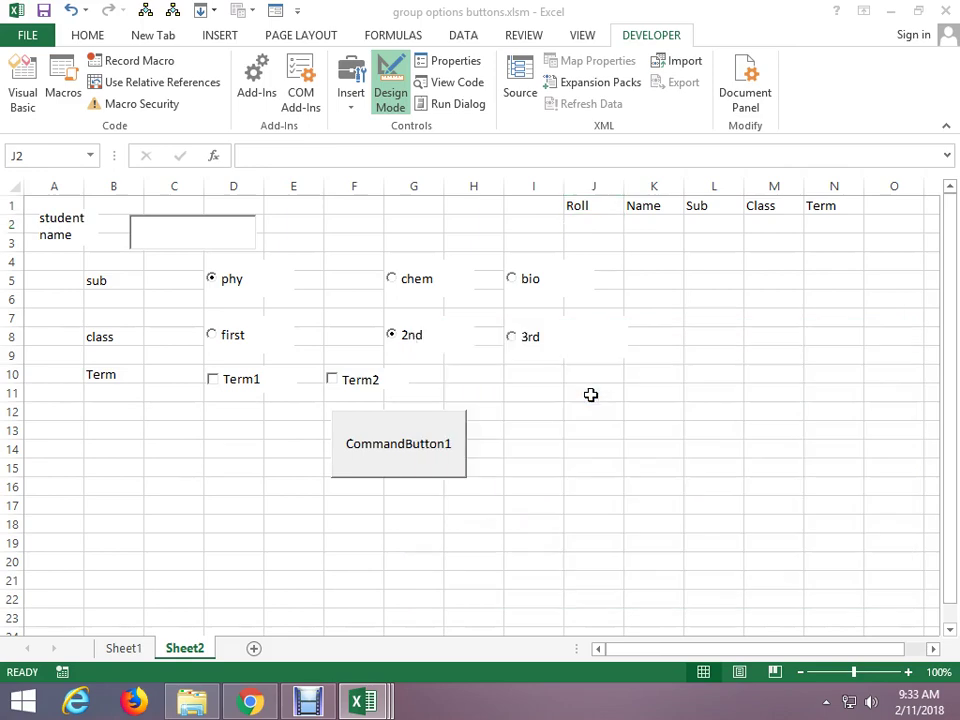
- Turn off Design Mode and run CommandButton1 three times, filling J2:J4 with 1
{"action": "left_click", "coordinate": [387, 475]}
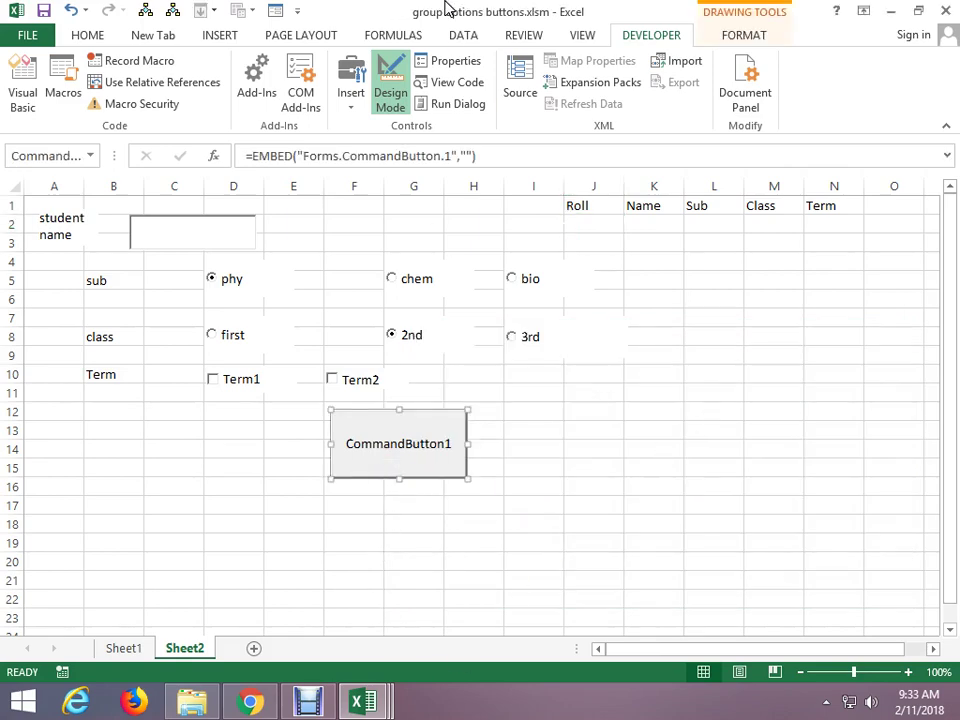
{"action": "left_click", "coordinate": [391, 86]}
{"action": "left_click", "coordinate": [424, 456]}
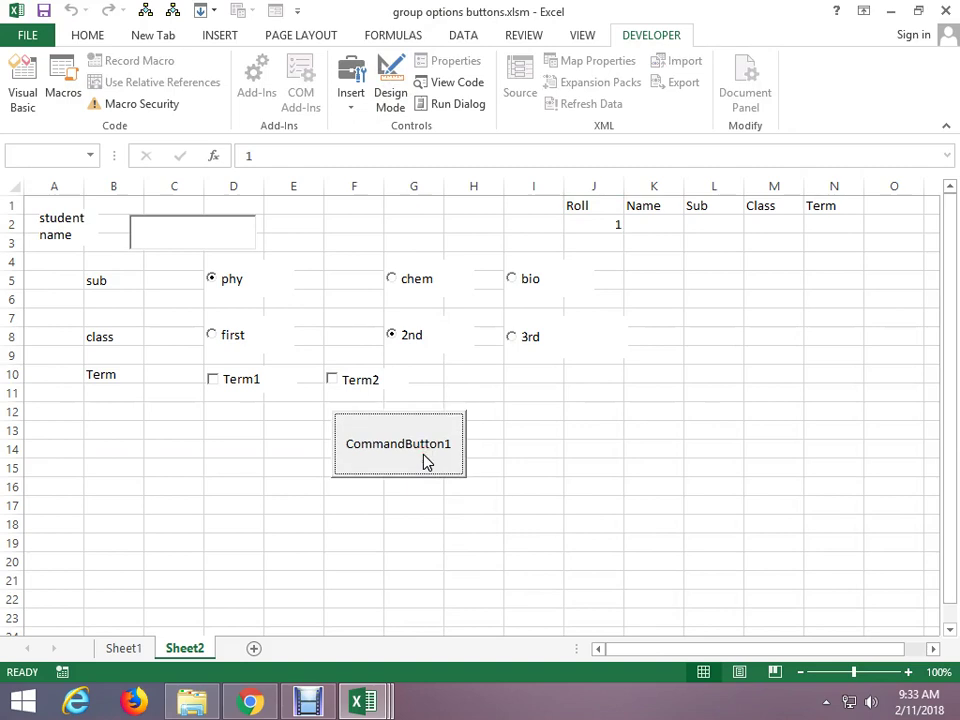
{"action": "left_click", "coordinate": [424, 459]}
{"action": "left_click", "coordinate": [424, 457]}
- Show the button's click code in a maximized VBA editor window
{"action": "key", "text": "alt+F11"}
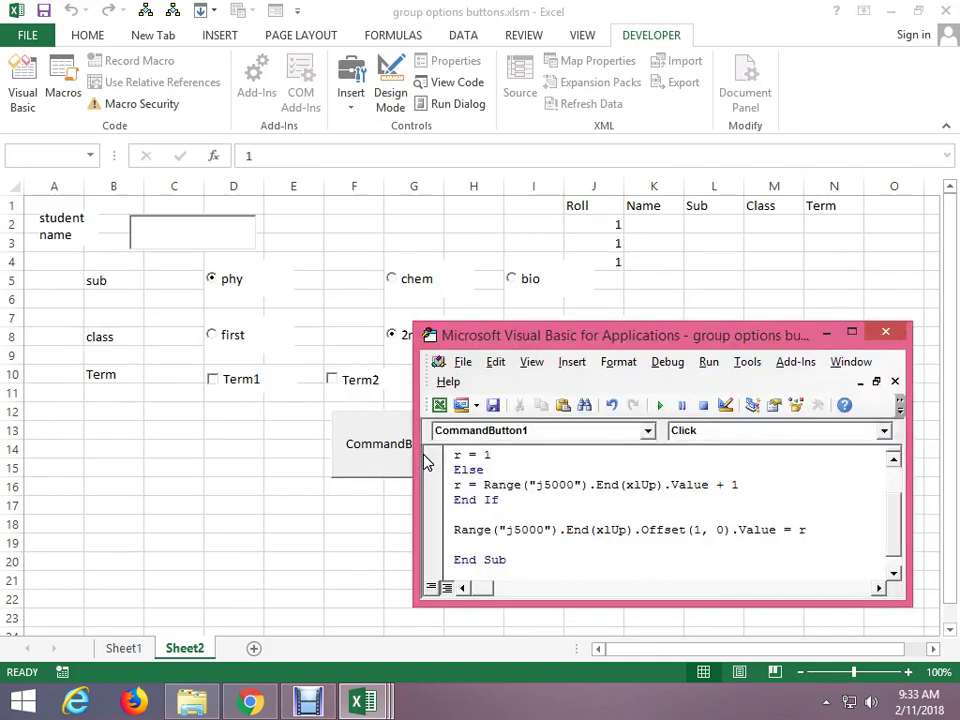
{"action": "key", "text": "alt+space"}
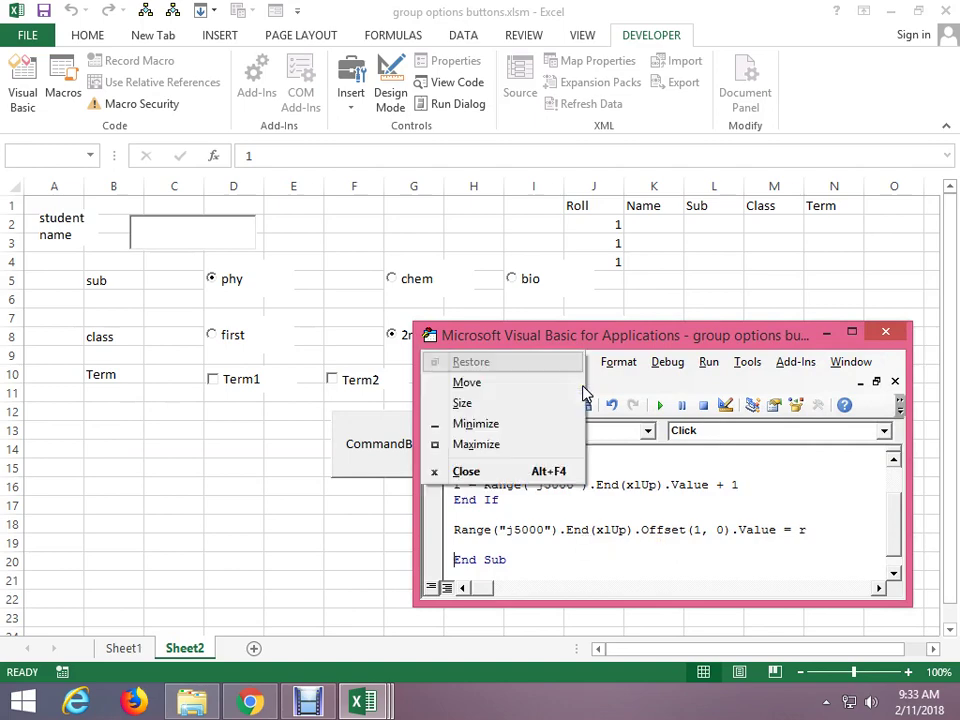
{"action": "key", "text": "x"}
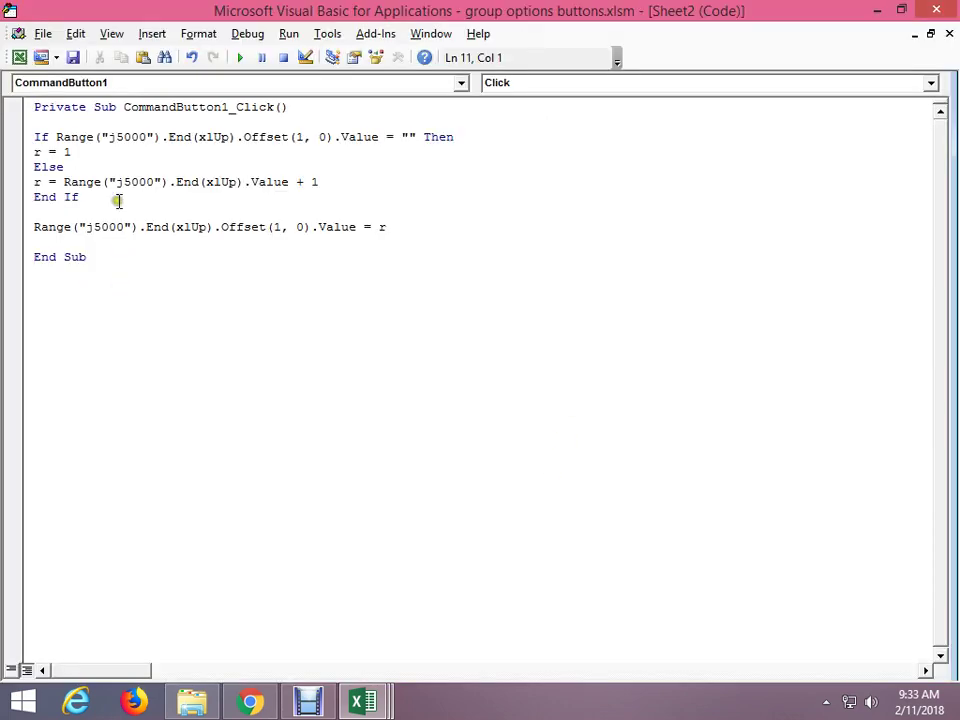
- Rename the Else line's variable from r to s, then select the Range...= r line
{"action": "left_click", "coordinate": [105, 181]}
{"action": "key", "text": "Home"}
{"action": "key", "text": "Delete"}
{"action": "type", "text": "s"}
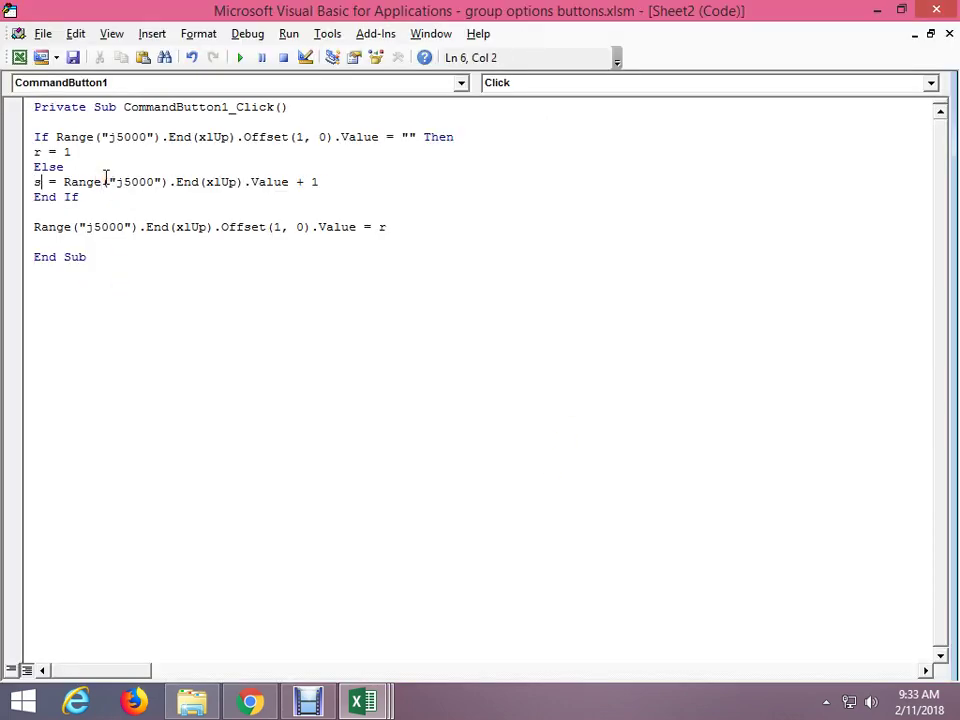
{"action": "key", "text": "Up"}
{"action": "key", "text": "Up"}
{"action": "key", "text": "Up"}
{"action": "key", "text": "Up"}
{"action": "key", "text": "Up"}
{"action": "key", "text": "Down"}
{"action": "key", "text": "Down"}
{"action": "key", "text": "Down"}
{"action": "key", "text": "Down"}
{"action": "key", "text": "Down"}
{"action": "key", "text": "Down"}
{"action": "key", "text": "Down"}
{"action": "key", "text": "Down"}
{"action": "key", "text": "Left"}
{"action": "key", "text": "shift+End"}
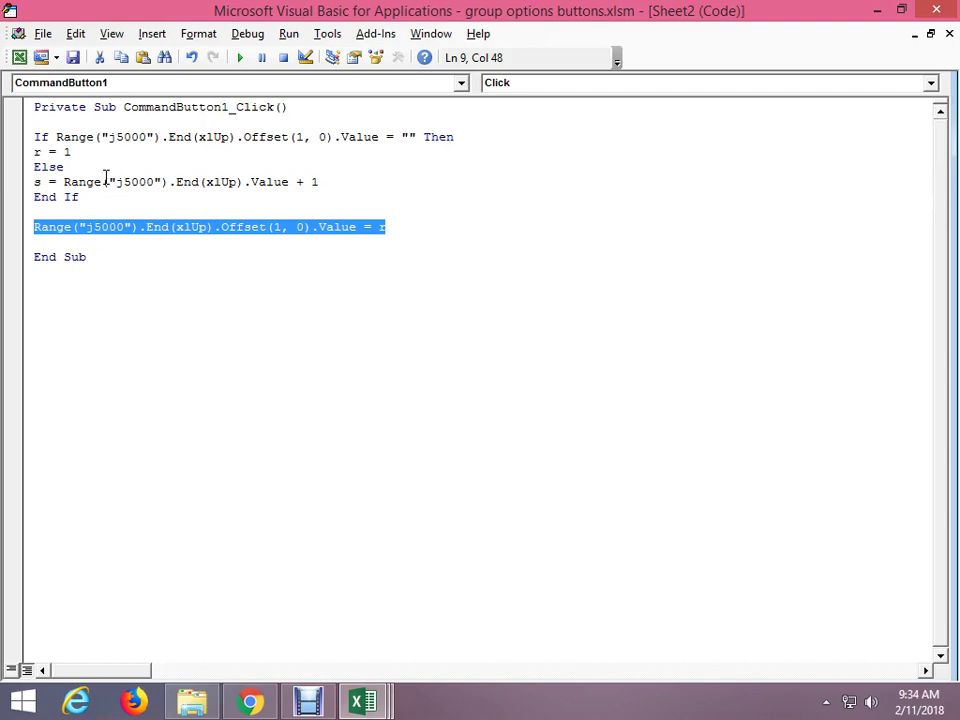
- Insert a 'q = r + s + 0' line and make the output line write q instead of r
{"action": "key", "text": "Up"}
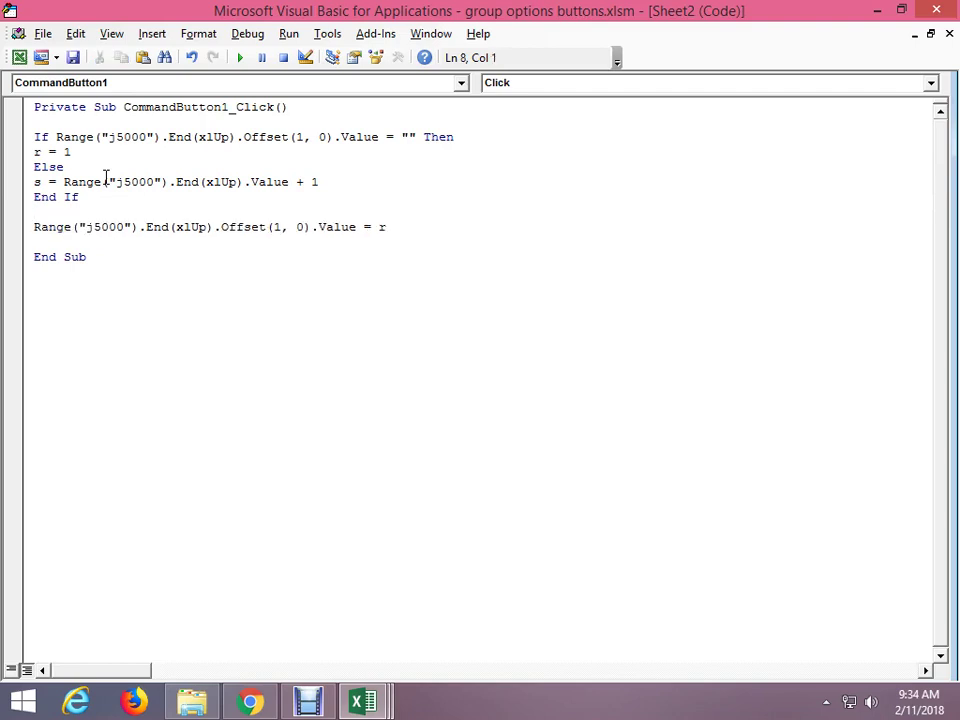
{"action": "type", "text": "q=r+"}
{"action": "type", "text": "s+"}
{"action": "type", "text": "."}
{"action": "key", "text": "BackSpace"}
{"action": "type", "text": "0"}
{"action": "key", "text": "Left"}
{"action": "key", "text": "Down"}
{"action": "key", "text": "End"}
{"action": "key", "text": "BackSpace"}
{"action": "type", "text": "q"}
{"action": "key", "text": "Up"}
- Clear the old roll numbers in column J, then run the button twice to test
{"action": "key", "text": "alt+F11"}
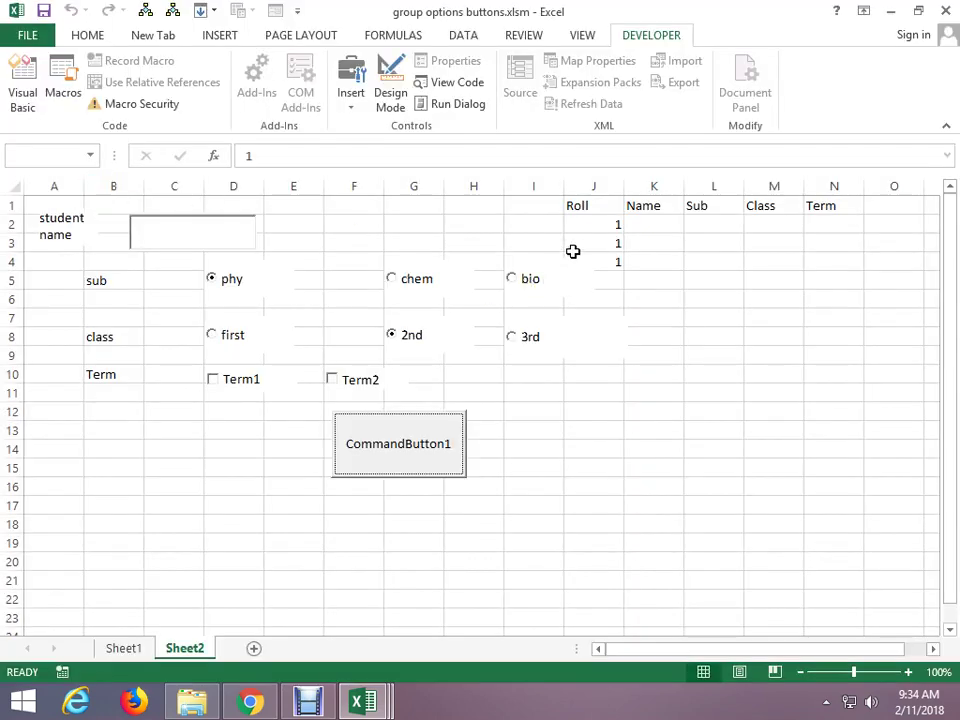
{"action": "left_click", "coordinate": [615, 229]}
{"action": "key", "text": "shift+Down"}
{"action": "key", "text": "shift+Down"}
{"action": "key", "text": "shift+Down"}
{"action": "key", "text": "Delete"}
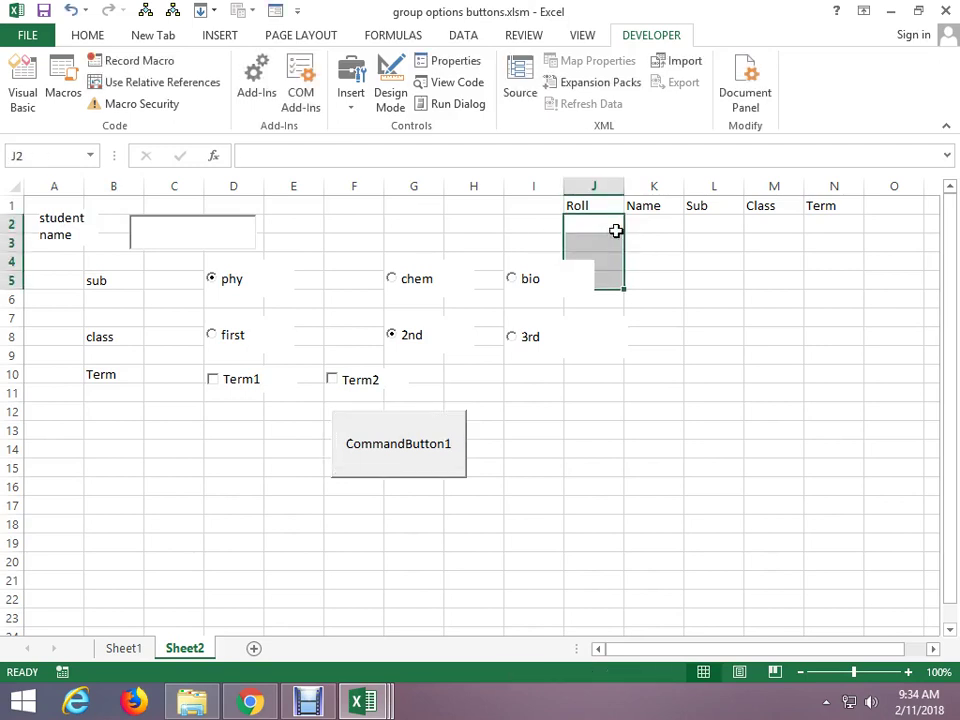
{"action": "left_click", "coordinate": [568, 416]}
{"action": "left_click", "coordinate": [397, 457]}
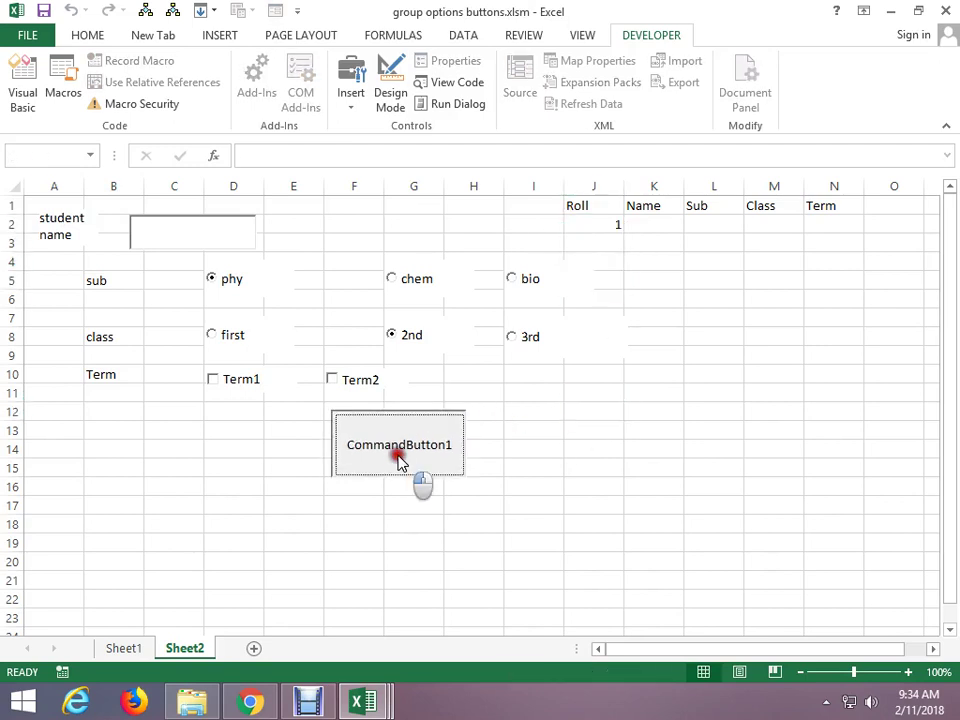
{"action": "left_click", "coordinate": [398, 459]}
- Check the r = 1 line in the code, then clear the test roll numbers from J2:J3
{"action": "key", "text": "alt+F11"}
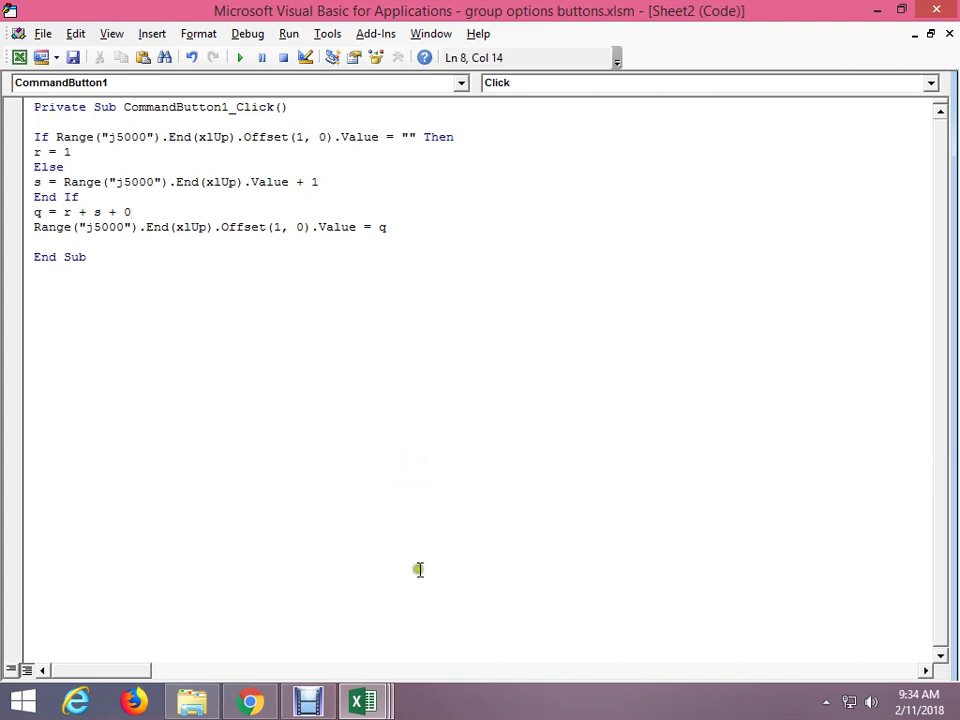
{"action": "left_click", "coordinate": [62, 151]}
{"action": "key", "text": "alt+F11"}
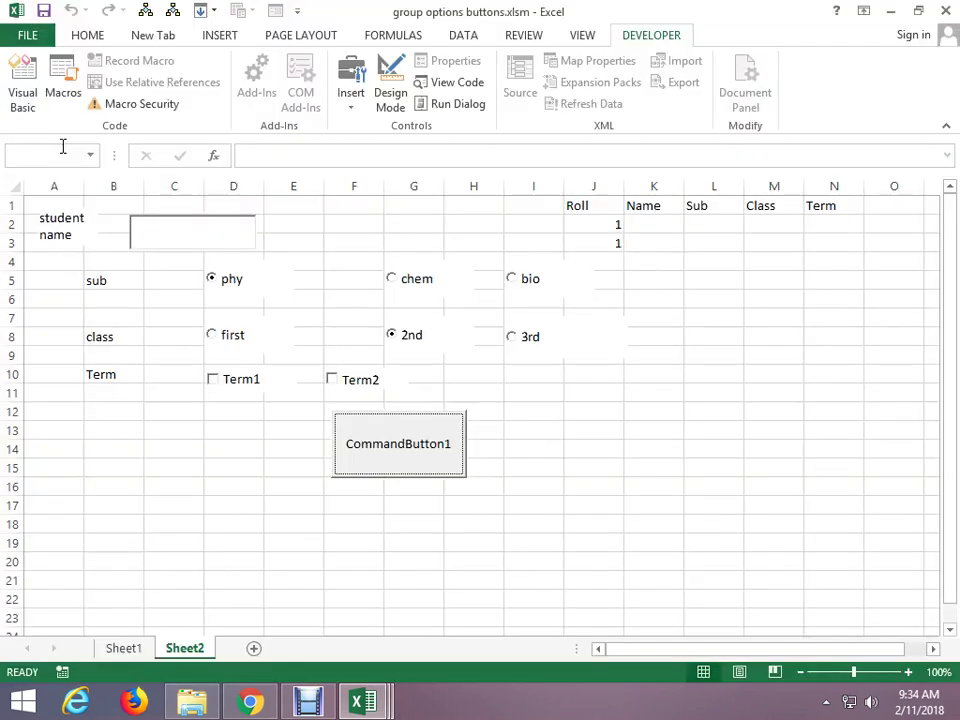
{"action": "left_click", "coordinate": [613, 236]}
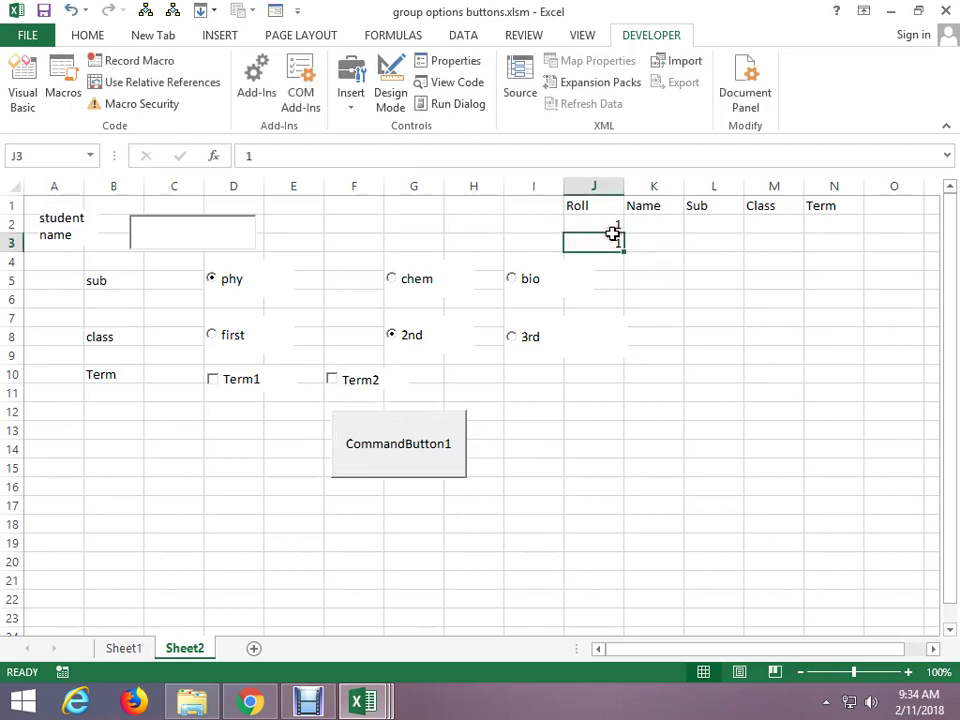
{"action": "key", "text": "shift+Up"}
{"action": "key", "text": "Delete"}
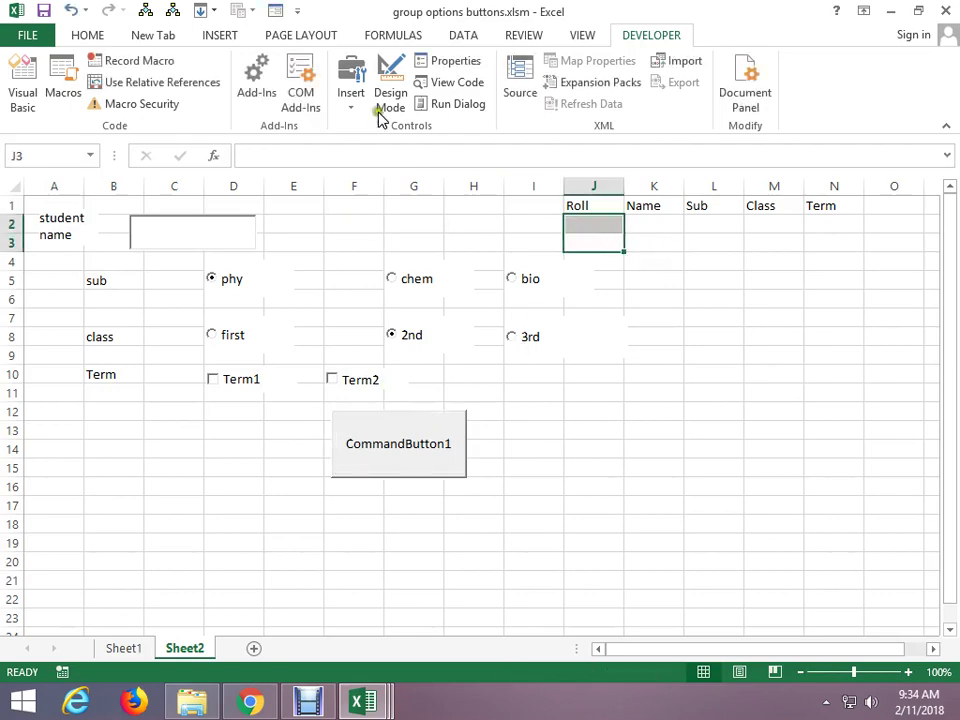
- Turn on Design Mode and check column J, ending back in the code editor
{"action": "left_click", "coordinate": [388, 100]}
{"action": "key", "text": "alt+F11"}
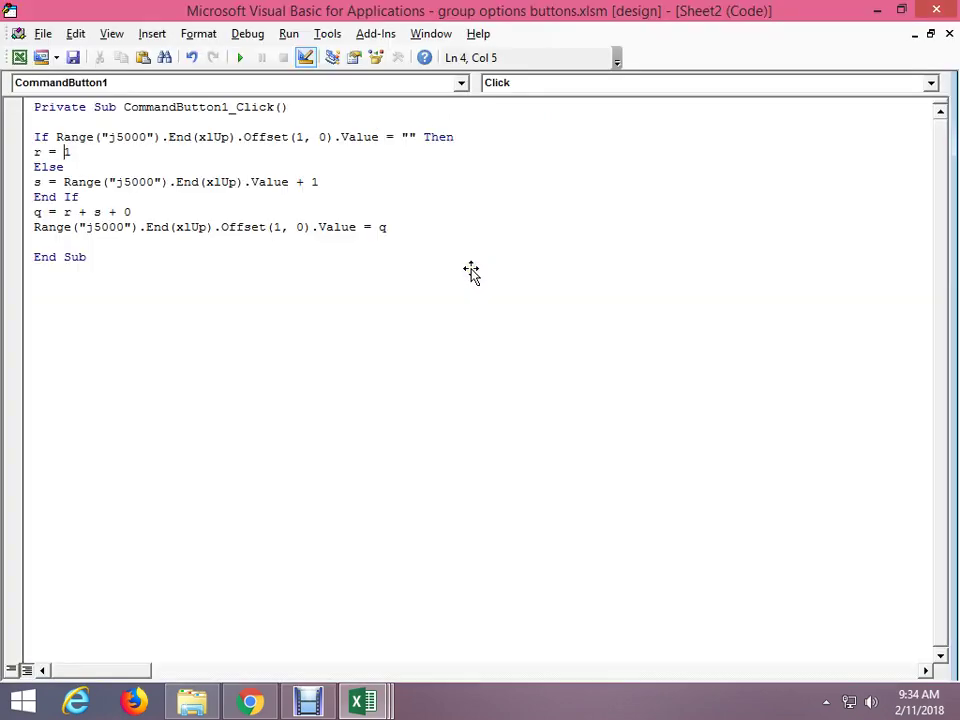
{"action": "key", "text": "alt+F11"}
{"action": "key", "text": "ctrl+Down"}
{"action": "key", "text": "ctrl+Up"}
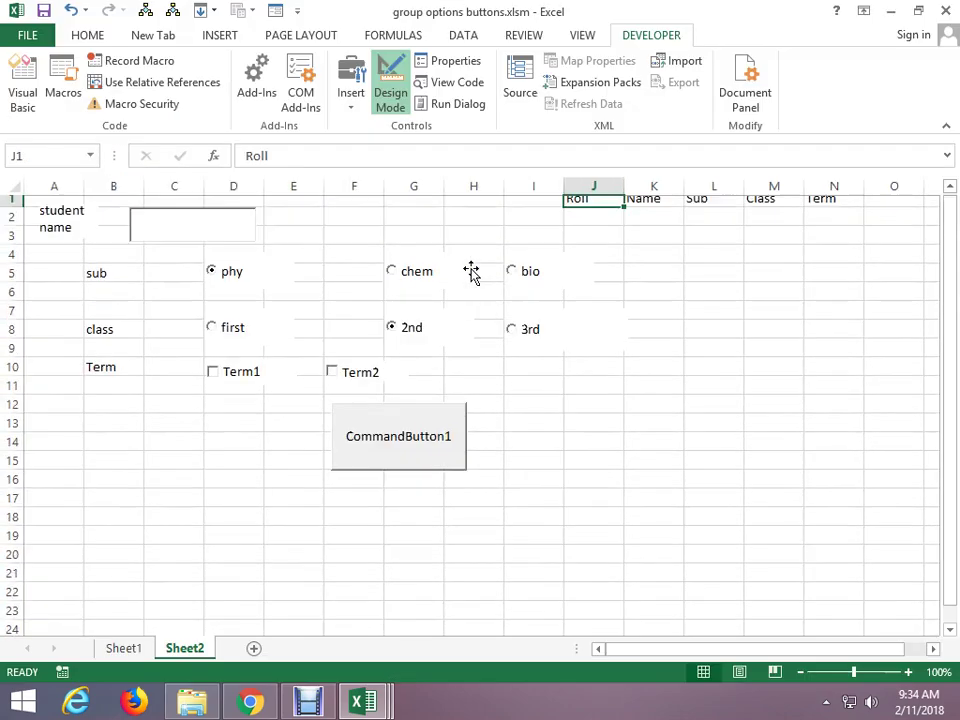
{"action": "key", "text": "alt+F11"}
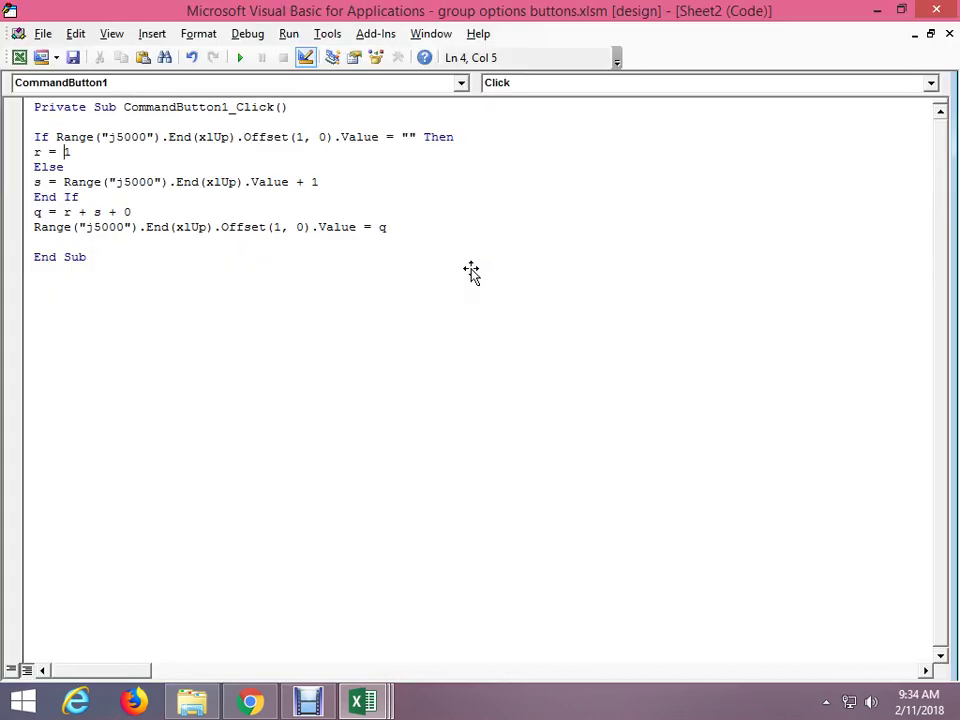
{"action": "key", "text": "alt+F11"}
{"action": "key", "text": "Down"}
{"action": "key", "text": "alt+F11"}
- Step through CommandButton1_Click with F8 so 1 lands in J2, then restart stepping at r = 1
{"action": "key", "text": "F8"}
{"action": "key", "text": "F8"}
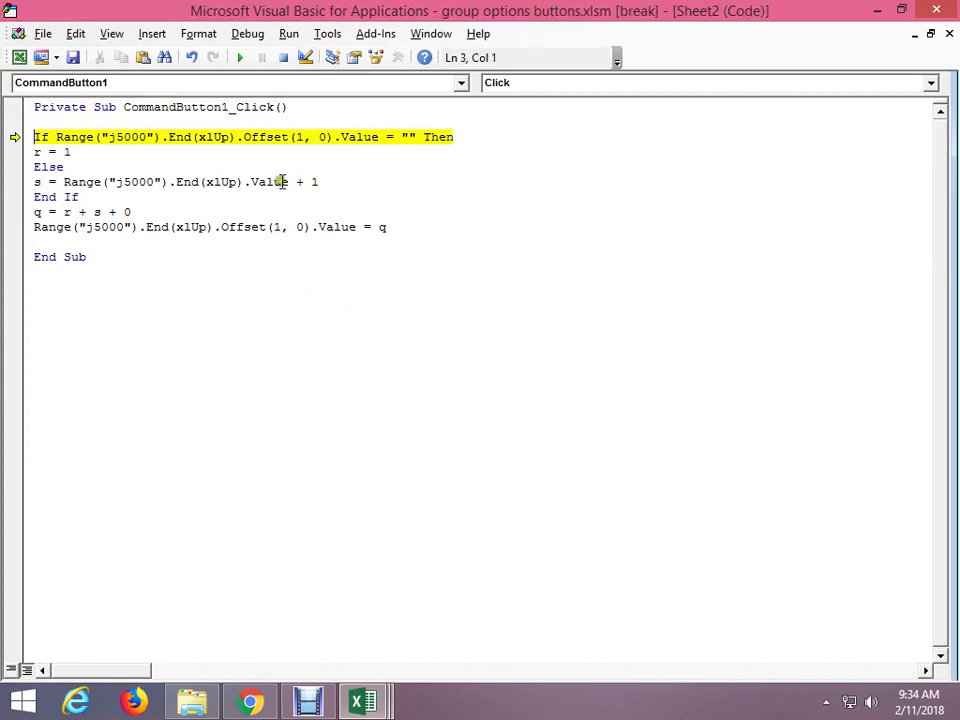
{"action": "key", "text": "F8"}
{"action": "key", "text": "F8"}
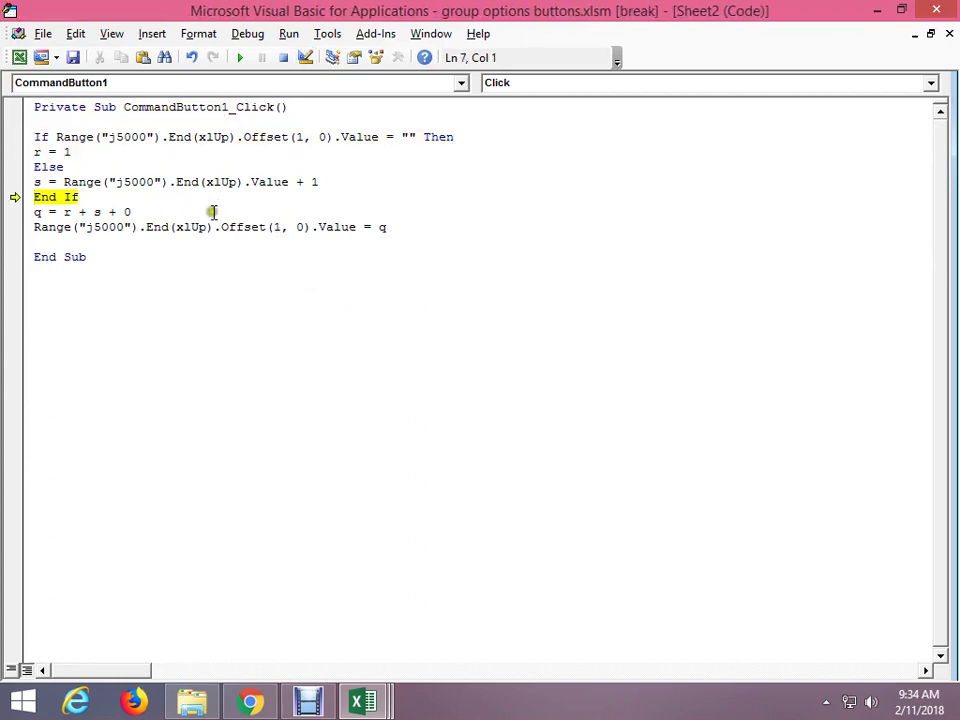
{"action": "key", "text": "F8"}
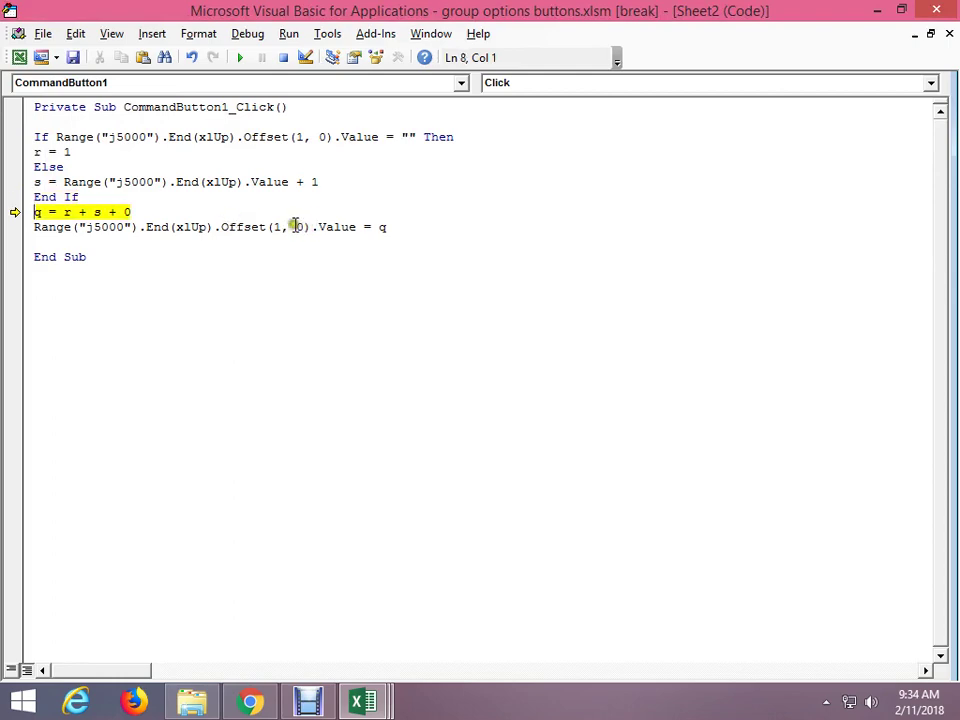
{"action": "key", "text": "F8"}
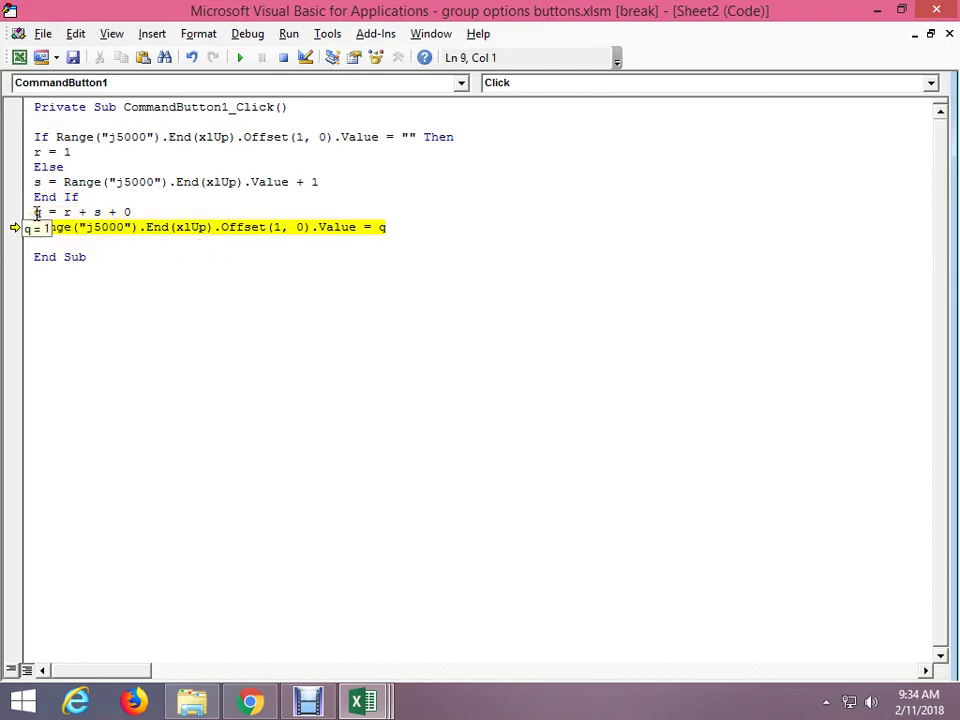
{"action": "key", "text": "F8"}
{"action": "key", "text": "F8"}
{"action": "key", "text": "alt+F11"}
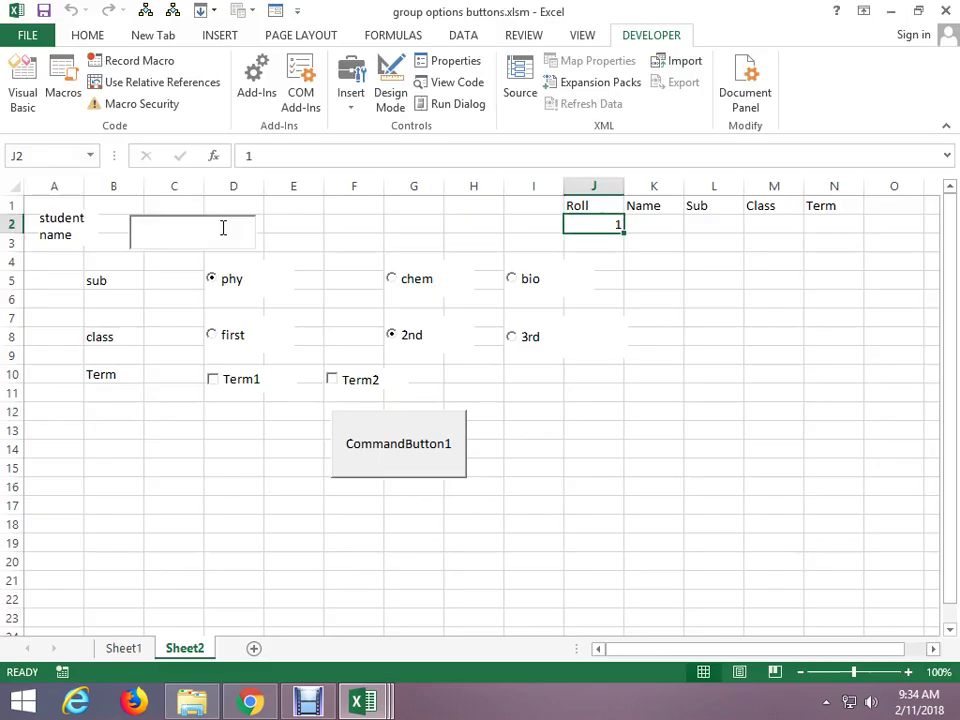
{"action": "key", "text": "alt+F11"}
{"action": "key", "text": "F8"}
{"action": "key", "text": "F8"}
{"action": "key", "text": "F8"}
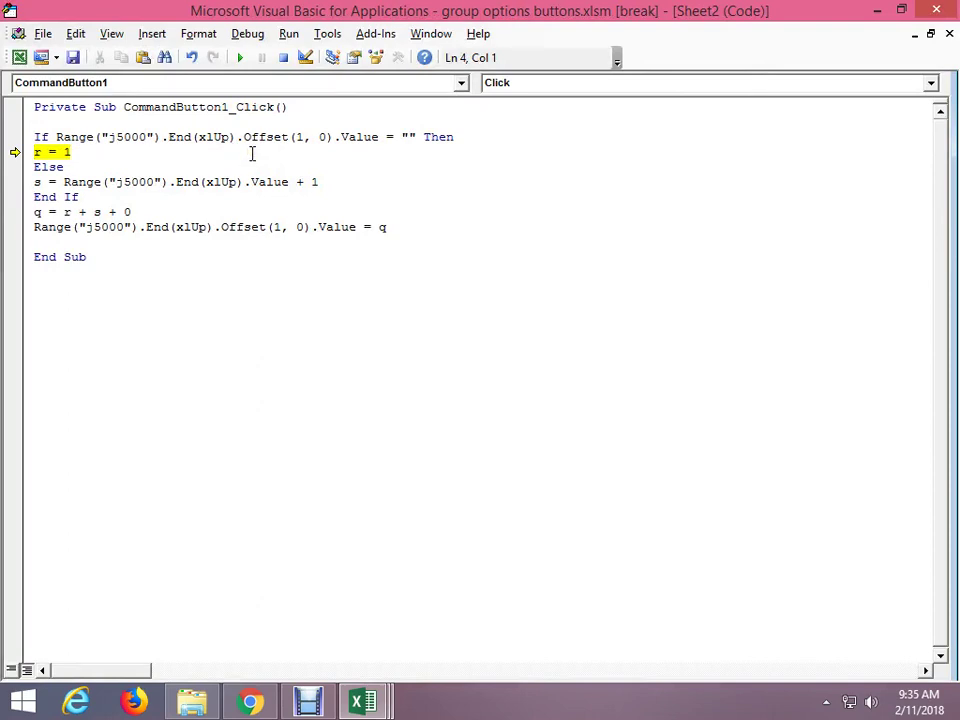
- Change the If test from the empty-text comparison to '.Value > 1'
{"action": "key", "text": "Up"}
{"action": "key", "text": "Right"}
{"action": "key", "text": "Right"}
{"action": "key", "text": "Right"}
{"action": "key", "text": "Right"}
{"action": "key", "text": "Right"}
{"action": "key", "text": "Right"}
{"action": "key", "text": "Right"}
{"action": "key", "text": "Right"}
{"action": "key", "text": "Right"}
{"action": "key", "text": "Right"}
{"action": "key", "text": "Right"}
{"action": "key", "text": "Right"}
{"action": "key", "text": "Right"}
{"action": "key", "text": "Left"}
{"action": "key", "text": "Left"}
{"action": "key", "text": "Left"}
{"action": "key", "text": "Left"}
{"action": "key", "text": "Left"}
{"action": "key", "text": "Left"}
{"action": "key", "text": "Left"}
{"action": "key", "text": "Left"}
{"action": "key", "text": "Left"}
{"action": "key", "text": "Right"}
{"action": "key", "text": "Delete"}
{"action": "key", "text": "Delete"}
{"action": "key", "text": "Delete"}
{"action": "key", "text": "Delete"}
{"action": "key", "text": "Delete"}
{"action": "key", "text": "Delete"}
{"action": "key", "text": "Delete"}
{"action": "key", "text": "Delete"}
{"action": "key", "text": "Delete"}
{"action": "key", "text": "Delete"}
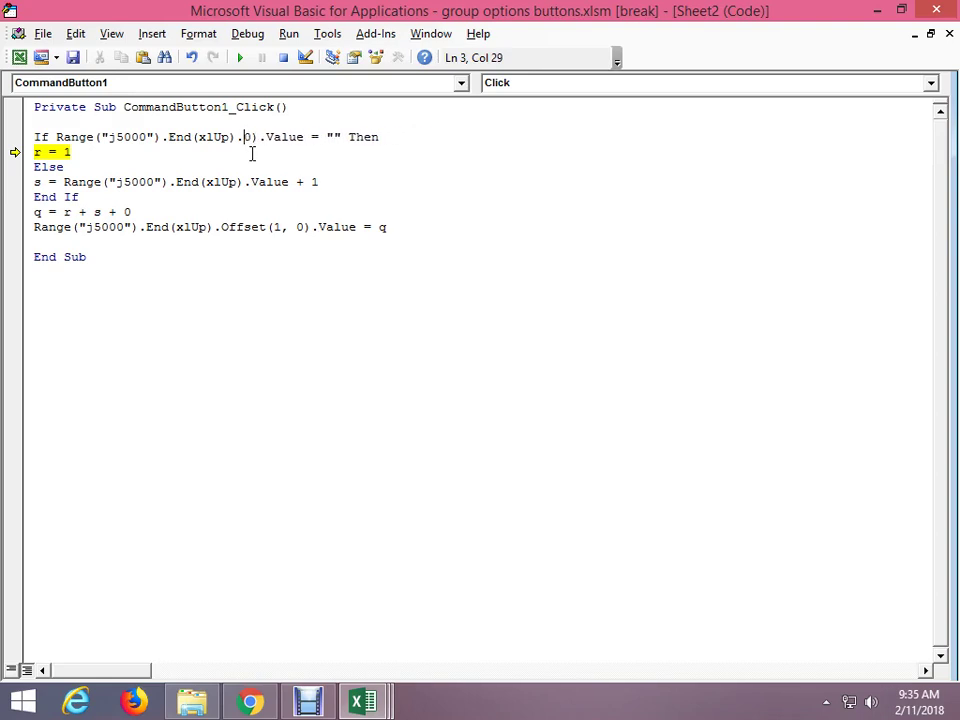
{"action": "key", "text": "Delete"}
{"action": "key", "text": "Delete"}
{"action": "key", "text": "Delete"}
{"action": "key", "text": "Delete"}
{"action": "key", "text": "Delete"}
{"action": "key", "text": "Delete"}
{"action": "key", "text": "Delete"}
{"action": "key", "text": "Delete"}
{"action": "key", "text": "Delete"}
{"action": "type", "text": "Offset(1, 0).Value"}
{"action": "key", "text": "Down"}
{"action": "key", "text": "Down"}
{"action": "key", "text": "Down"}
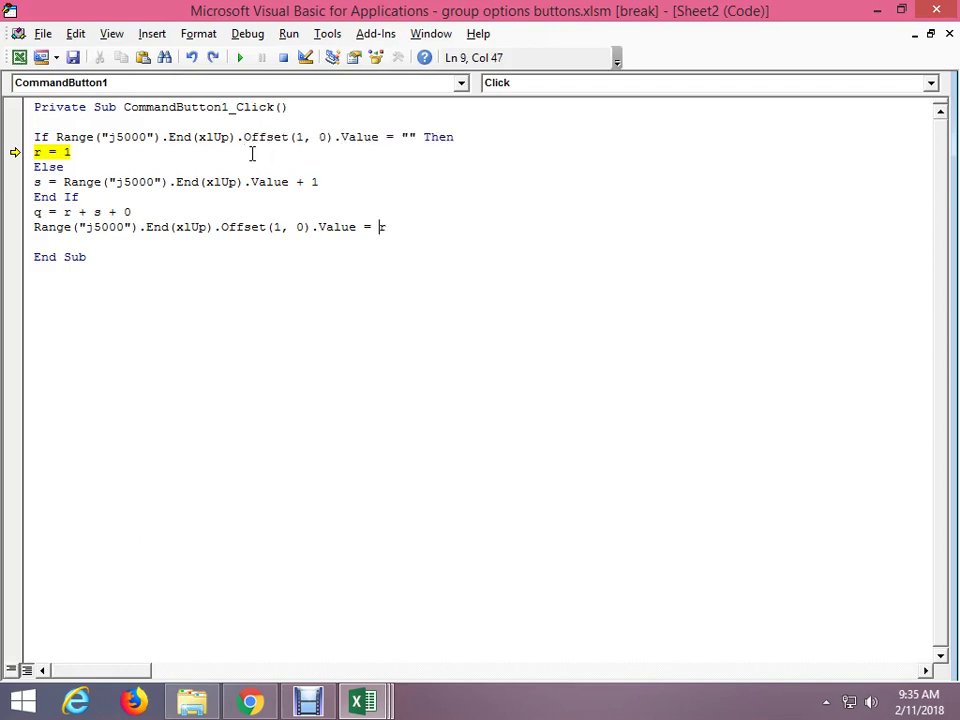
{"action": "key", "text": "Up"}
{"action": "key", "text": "Up"}
{"action": "key", "text": "Up"}
{"action": "key", "text": "Up"}
{"action": "key", "text": "Up"}
{"action": "key", "text": "Up"}
{"action": "key", "text": "Right"}
{"action": "key", "text": "Right"}
{"action": "key", "text": "Right"}
{"action": "key", "text": "Right"}
{"action": "key", "text": "Left"}
{"action": "key", "text": "Left"}
{"action": "key", "text": "Left"}
{"action": "key", "text": "Delete"}
{"action": "key", "text": "Delete"}
{"action": "key", "text": "Delete"}
{"action": "key", "text": "BackSpace"}
{"action": "type", "text": ">1"}
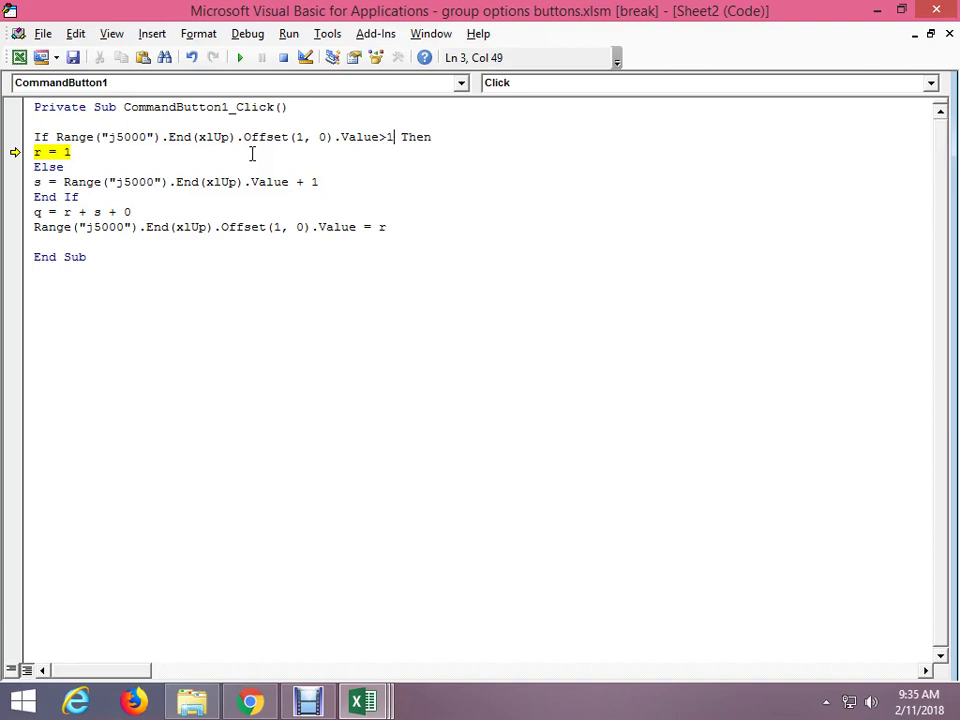
{"action": "key", "text": "Down"}
- Set r to the last column-J value plus 1, copying that expression from the Else line
{"action": "key", "text": "BackSpace"}
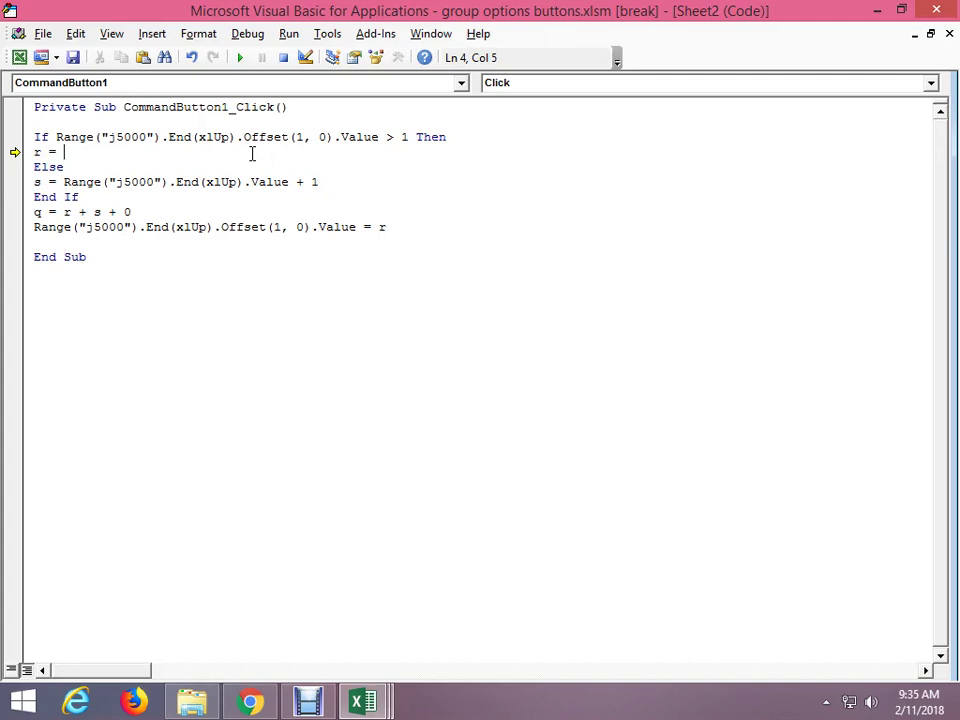
{"action": "key", "text": "F8"}
{"action": "key", "text": "Return"}
{"action": "key", "text": "alt+F11"}
{"action": "key", "text": "alt+F11"}
{"action": "key", "text": "Up"}
{"action": "key", "text": "Right"}
{"action": "key", "text": "Down"}
{"action": "key", "text": "Down"}
{"action": "key", "text": "Down"}
{"action": "key", "text": "shift+End"}
{"action": "key", "text": "ctrl+c"}
{"action": "key", "text": "Up"}
{"action": "key", "text": "Up"}
{"action": "key", "text": "ctrl+v"}
{"action": "key", "text": "Down"}
{"action": "key", "text": "Down"}
{"action": "key", "text": "Down"}
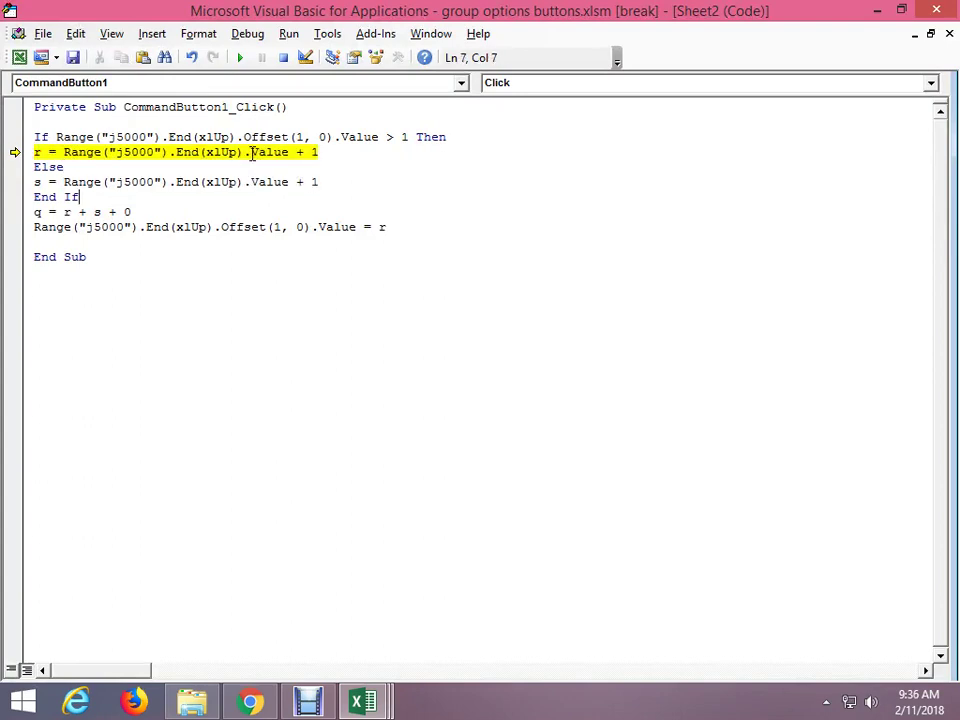
- Replace the s assignment with 's = 1' and reset the paused run
{"action": "key", "text": "Up"}
{"action": "key", "text": "shift+Home"}
{"action": "type", "text": "s="}
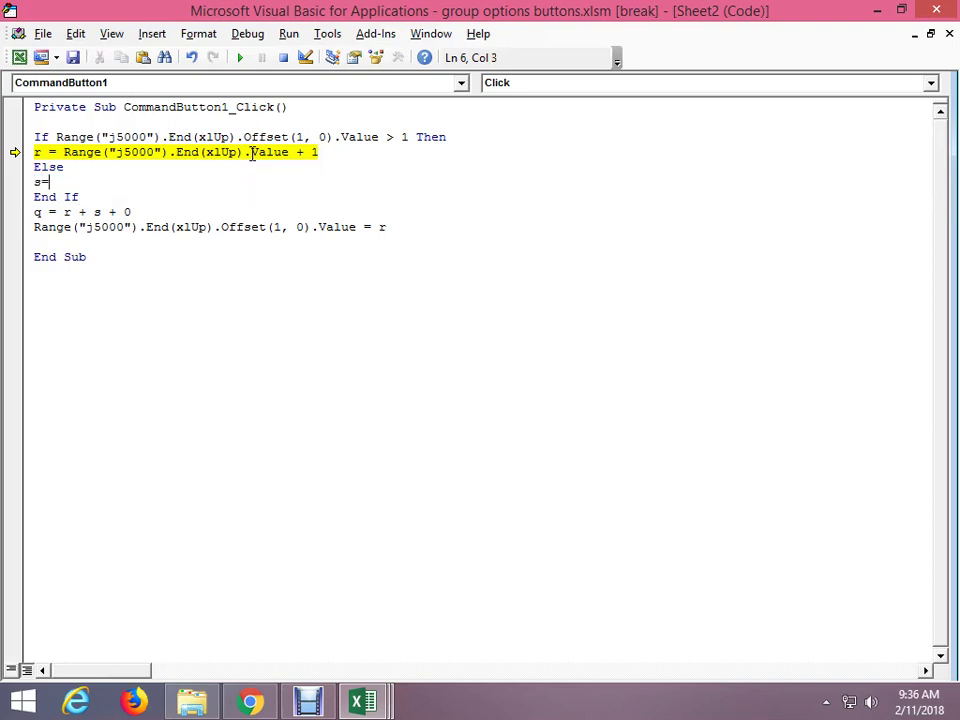
{"action": "type", "text": "1"}
{"action": "key", "text": "Down"}
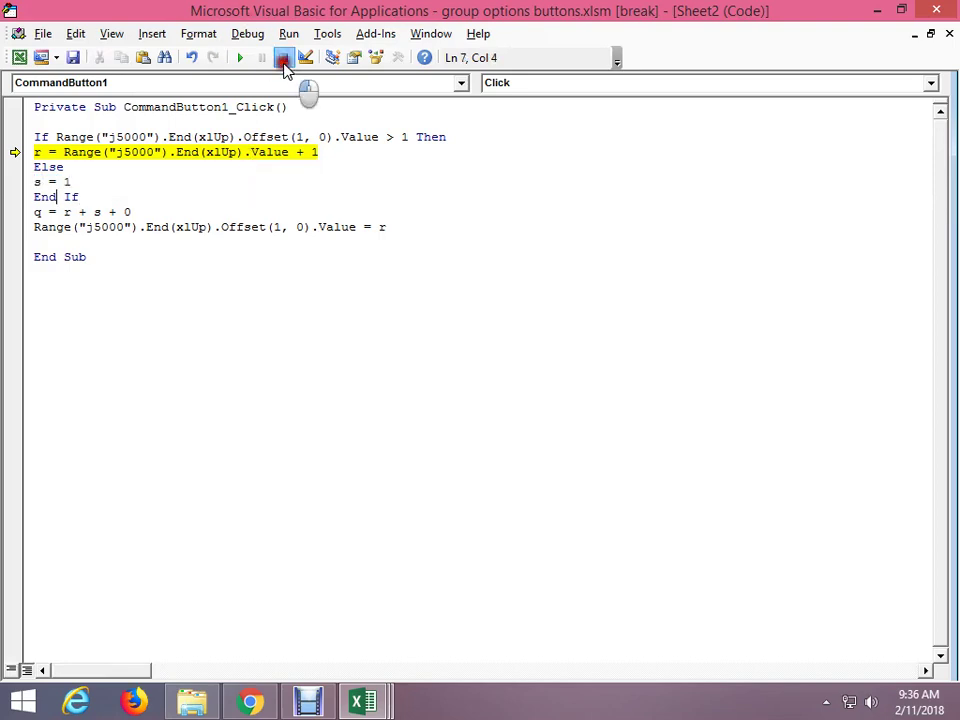
{"action": "left_click", "coordinate": [283, 58]}
- Press the form button on the worksheet to test the new code
{"action": "key", "text": "alt+F11"}
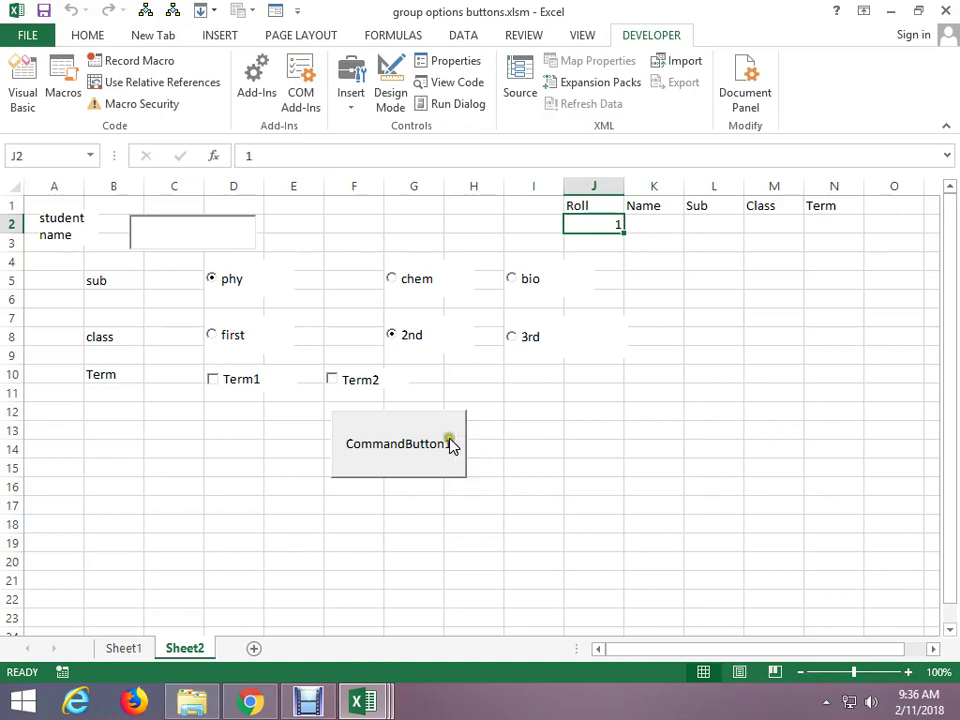
{"action": "left_click", "coordinate": [439, 437]}
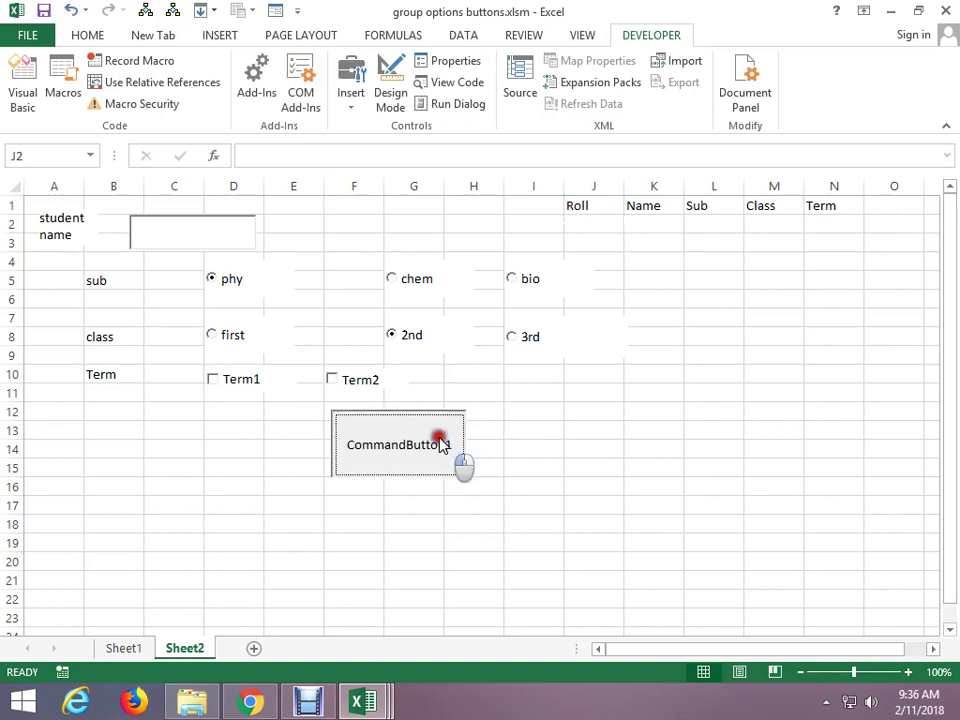
{"action": "left_click", "coordinate": [430, 460]}
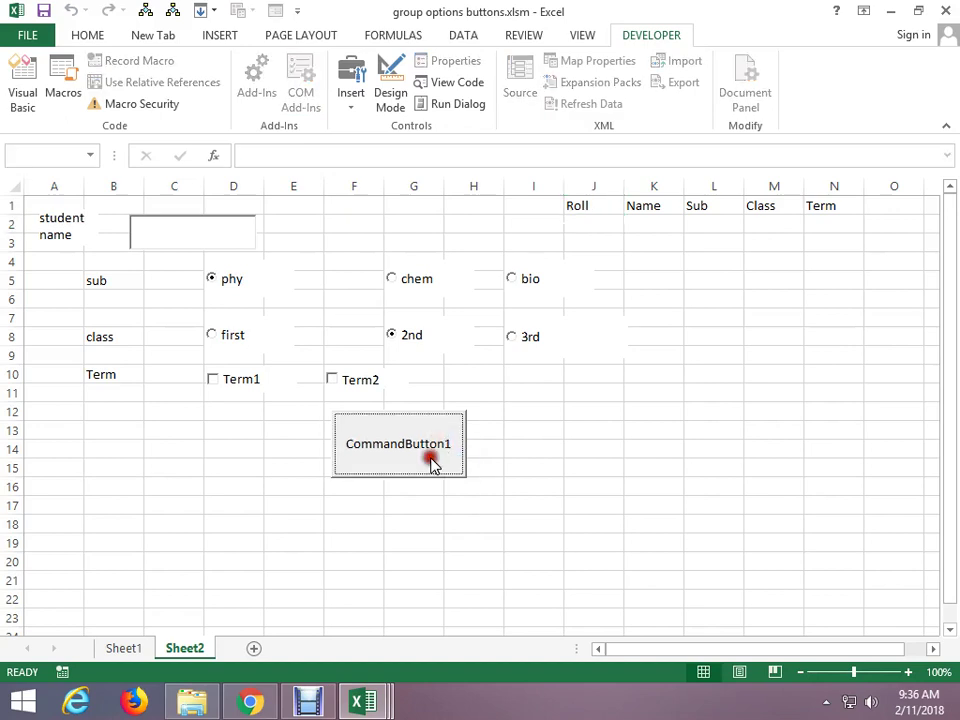
{"action": "left_click", "coordinate": [354, 95]}
{"action": "left_click", "coordinate": [358, 100]}
{"action": "key", "text": "alt+F11"}
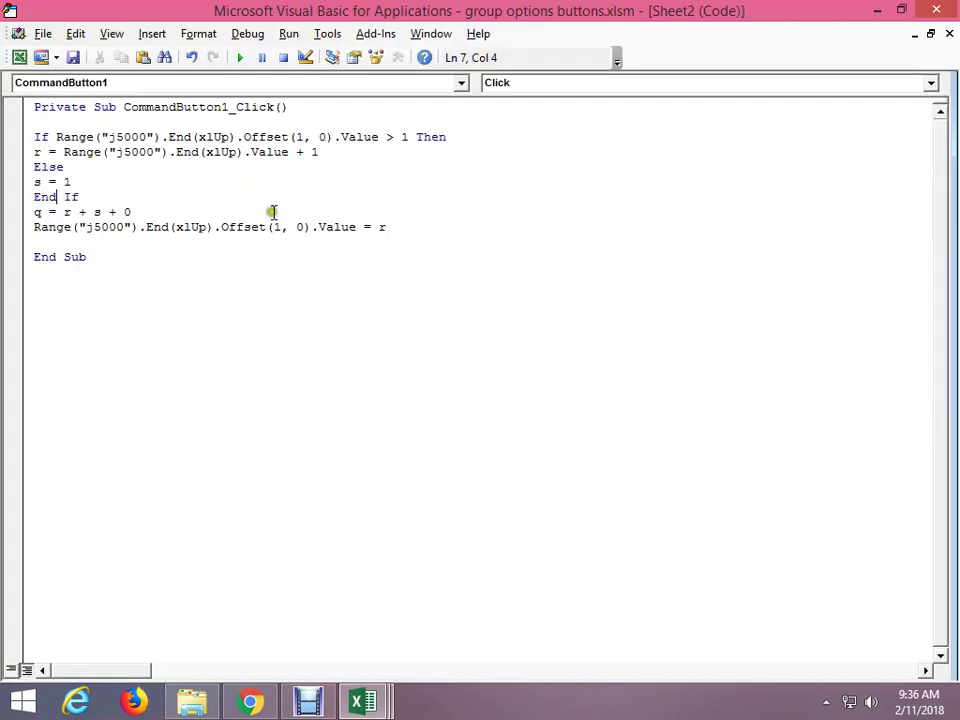
- Make the last line write q instead of r, then press the command button three times
{"action": "left_click", "coordinate": [407, 230]}
{"action": "key", "text": "BackSpace"}
{"action": "type", "text": "q"}
{"action": "key", "text": "alt+F11"}
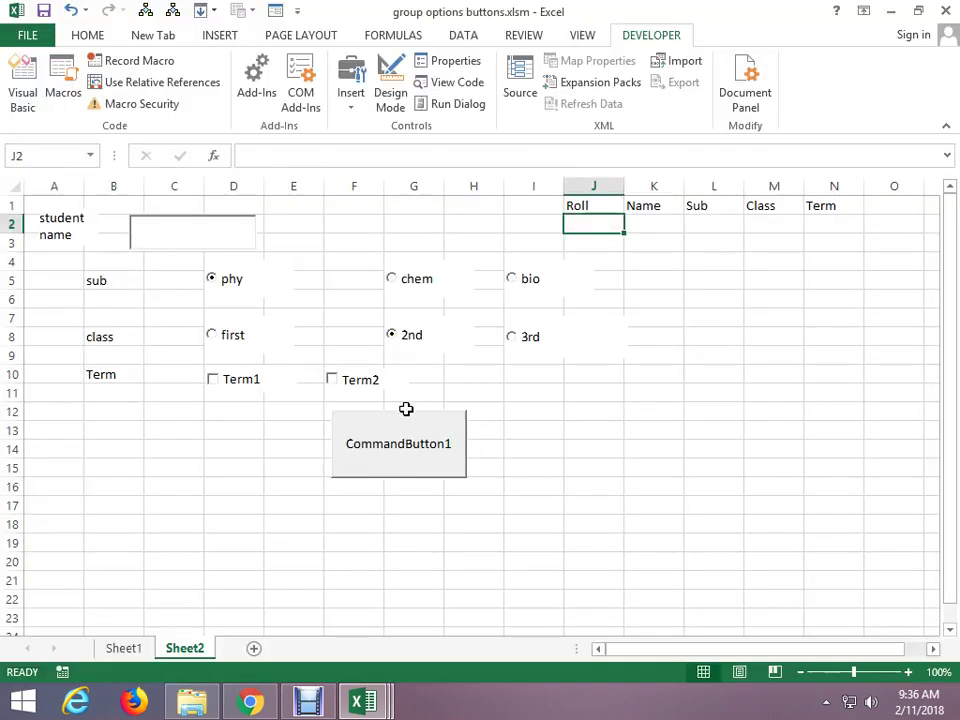
{"action": "left_click", "coordinate": [400, 443]}
{"action": "left_click", "coordinate": [400, 443]}
{"action": "left_click", "coordinate": [400, 443]}
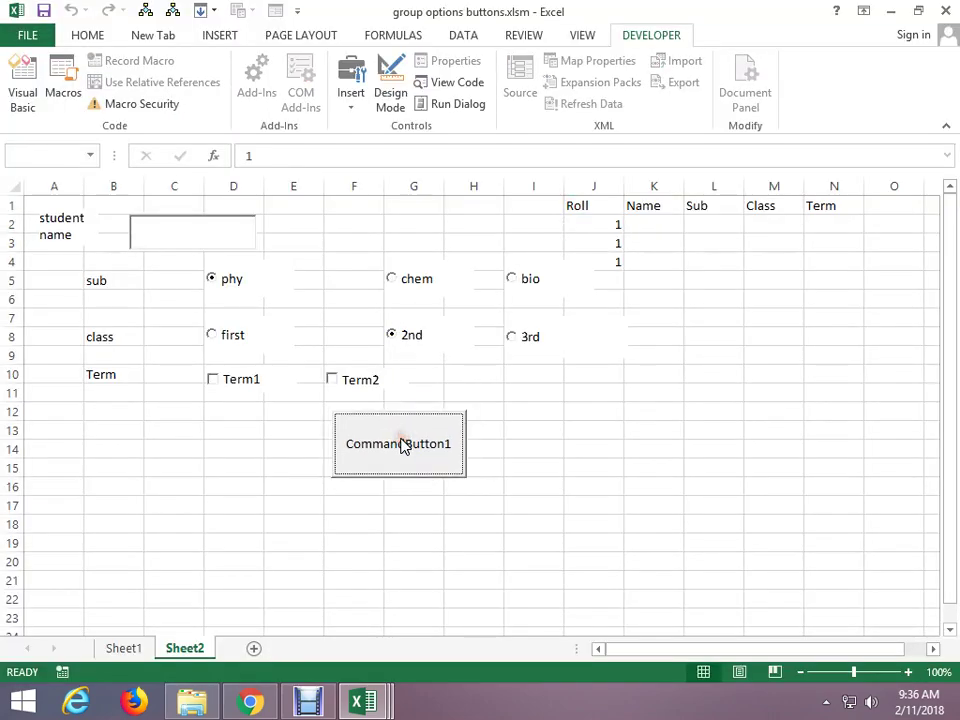
{"action": "key", "text": "alt+F11"}
- Delete the If block and the lines after it from the click procedure
{"action": "key", "text": "Up"}
{"action": "key", "text": "Up"}
{"action": "key", "text": "Up"}
{"action": "key", "text": "Home"}
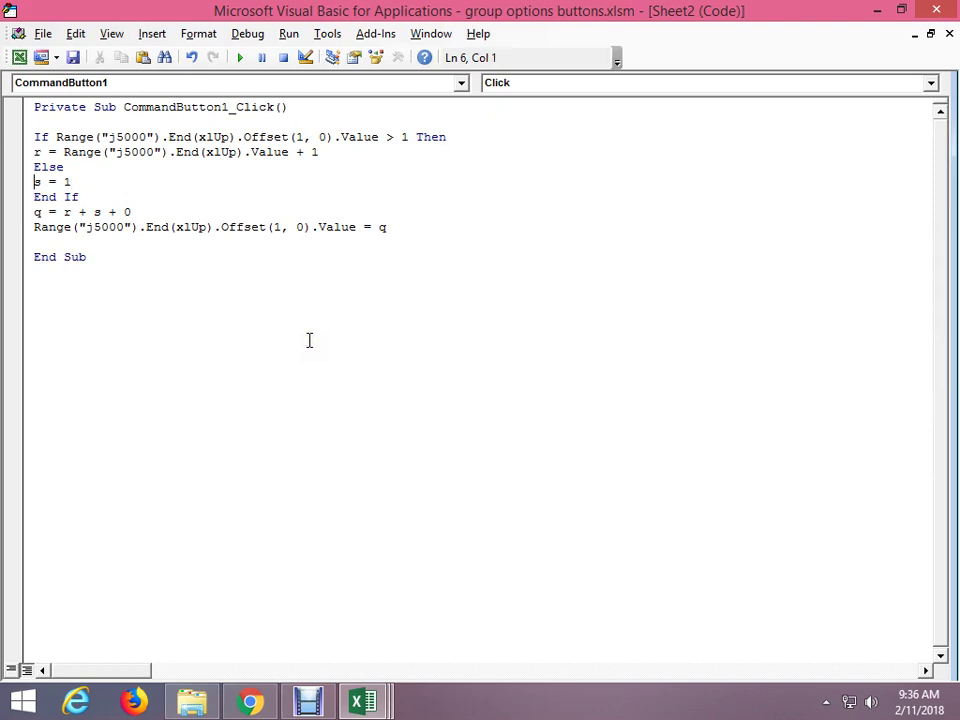
{"action": "key", "text": "Up"}
{"action": "key", "text": "Up"}
{"action": "key", "text": "Up"}
{"action": "key", "text": "shift+Down"}
{"action": "key", "text": "shift+Down"}
{"action": "key", "text": "shift+Down"}
{"action": "key", "text": "shift+Down"}
{"action": "key", "text": "shift+Down"}
{"action": "key", "text": "shift+Down"}
{"action": "key", "text": "shift+Down"}
{"action": "key", "text": "Delete"}
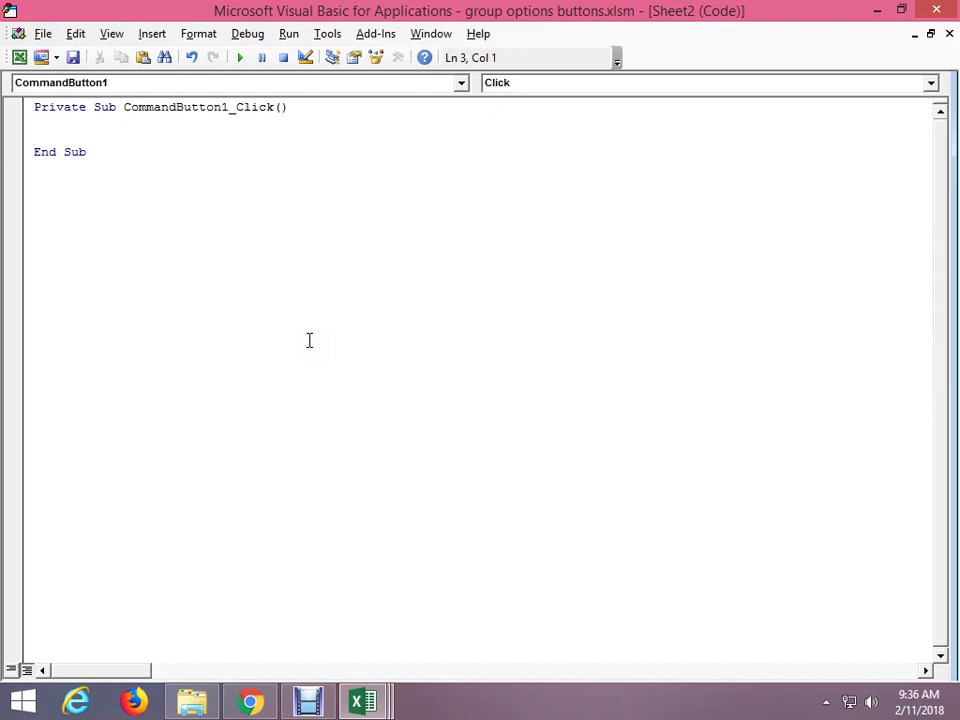
- Write the line Range("j5000").End(xlUp).Offset(1, 0).Value = 1
{"action": "type", "text": "range"}
{"action": "type", "text": "(\""}
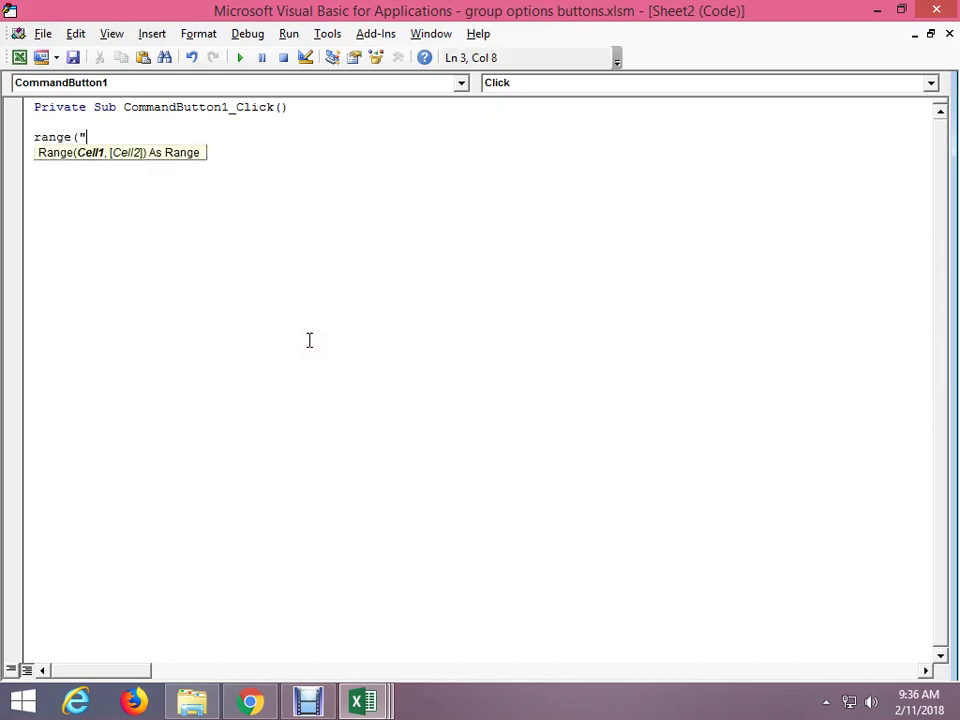
{"action": "type", "text": "j5000\")"}
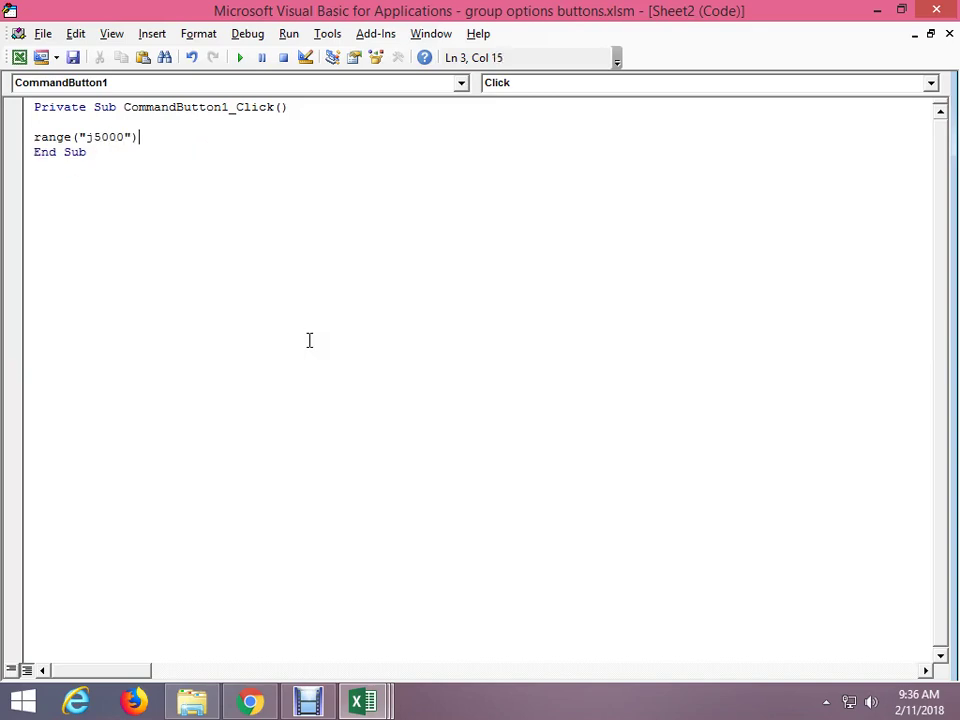
{"action": "type", "text": ".en"}
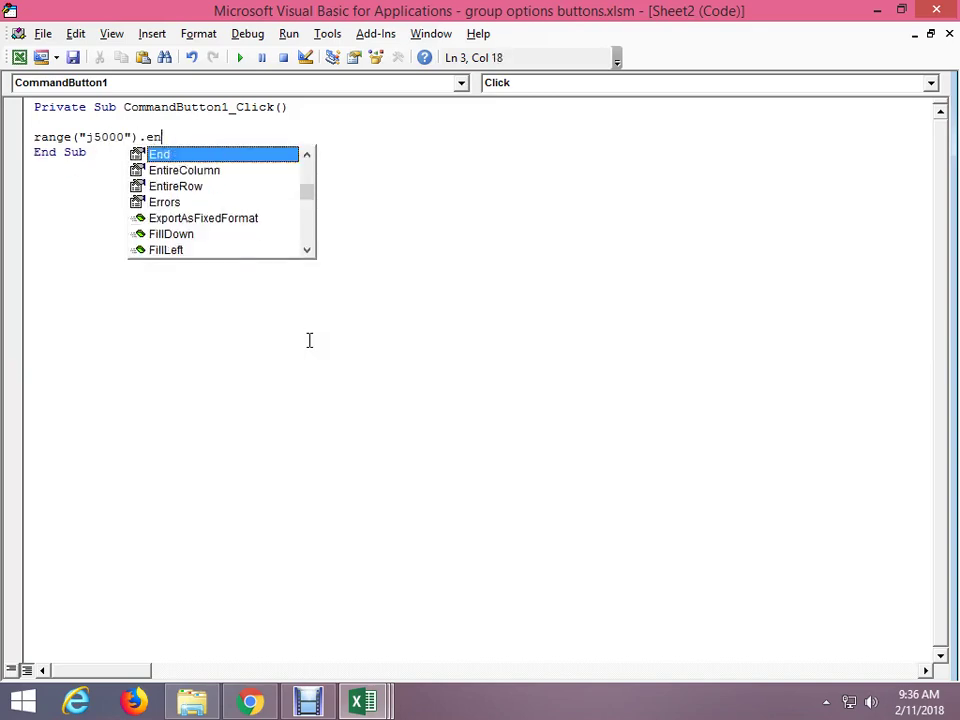
{"action": "type", "text": "d(xl"}
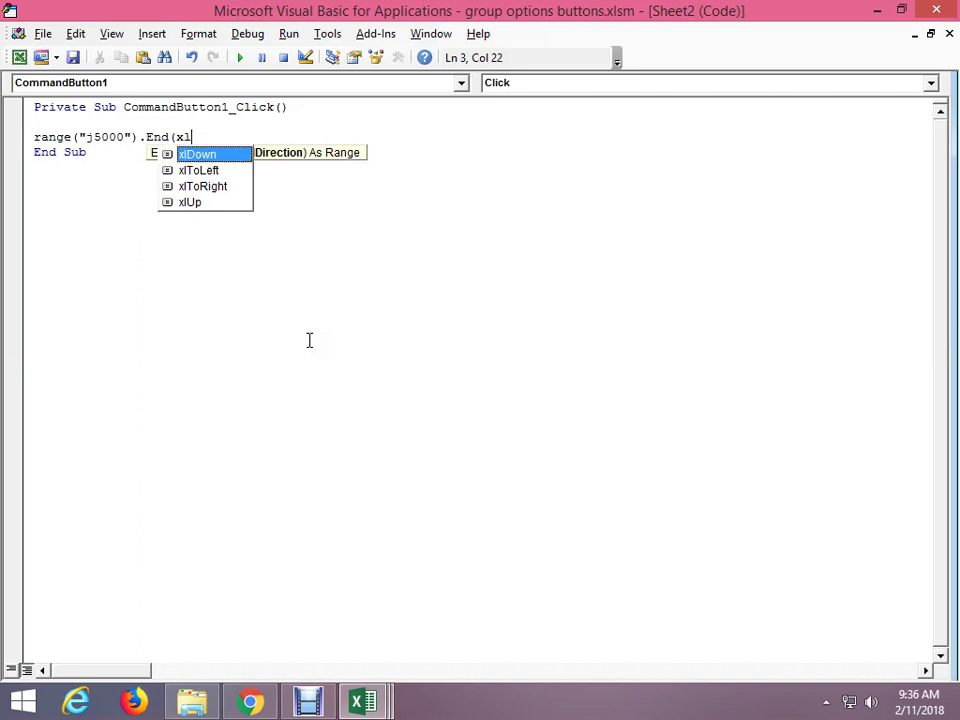
{"action": "key", "text": "Down"}
{"action": "key", "text": "Down"}
{"action": "key", "text": "Down"}
{"action": "key", "text": "Tab"}
{"action": "type", "text": ")"}
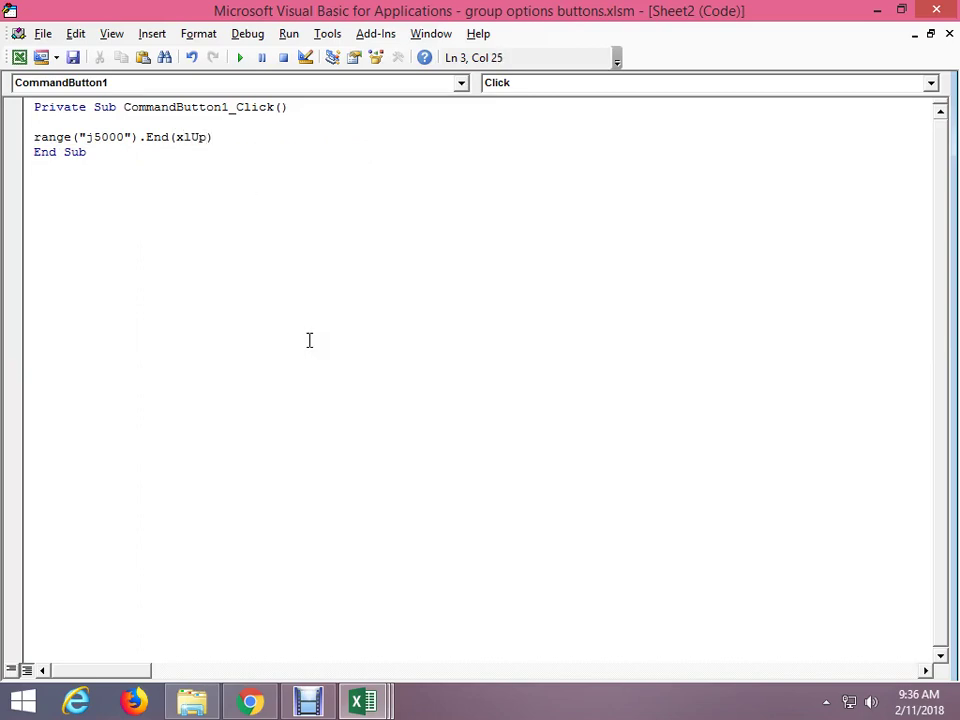
{"action": "type", "text": ".off"}
{"action": "key", "text": "Tab"}
{"action": "type", "text": ".value"}
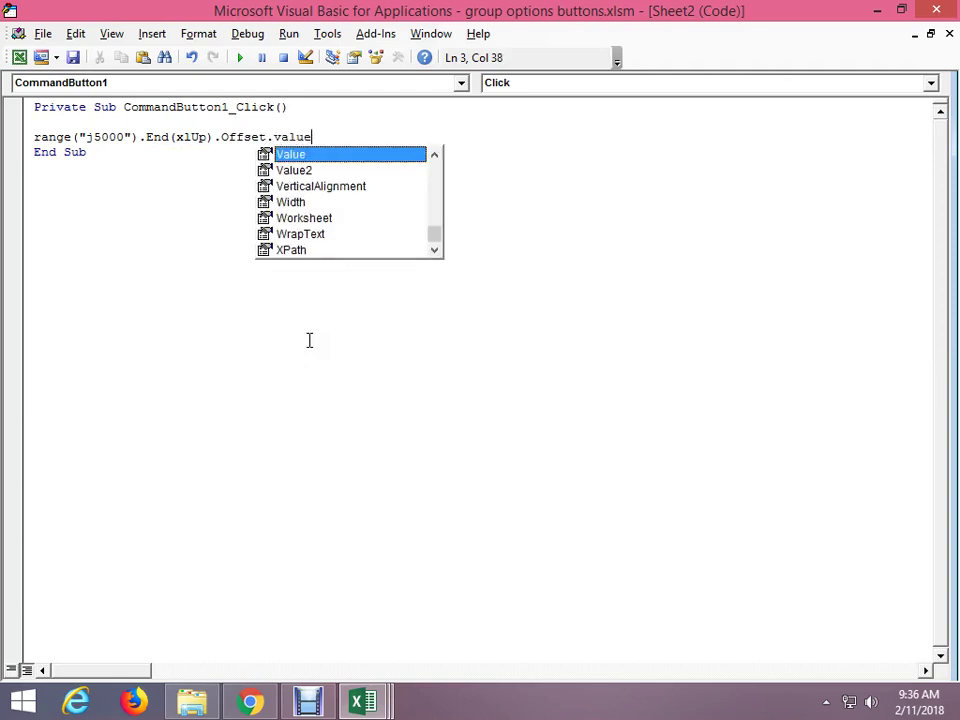
{"action": "type", "text": "="}
{"action": "key", "text": "BackSpace"}
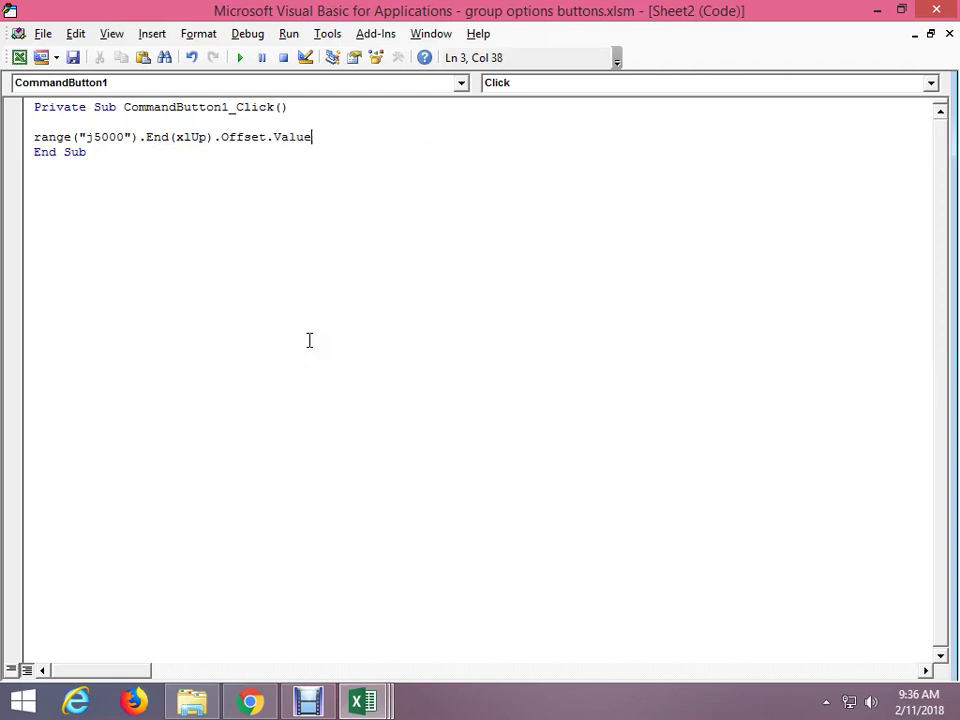
{"action": "key", "text": "BackSpace"}
{"action": "key", "text": "BackSpace"}
{"action": "key", "text": "BackSpace"}
{"action": "key", "text": "BackSpace"}
{"action": "key", "text": "BackSpace"}
{"action": "type", "text": "("}
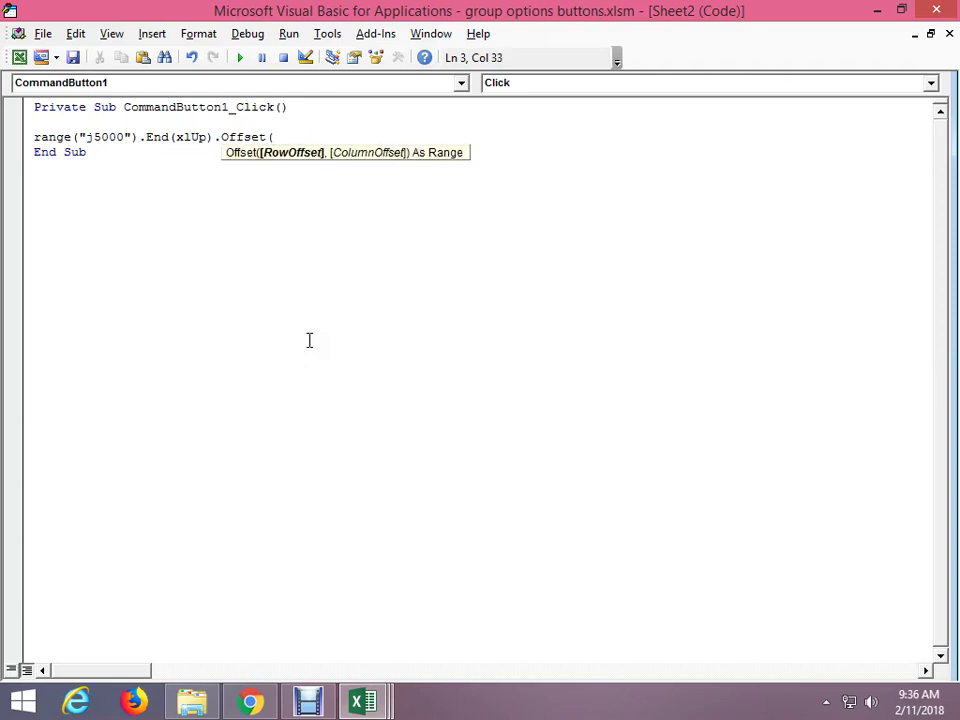
{"action": "type", "text": "1,0).val"}
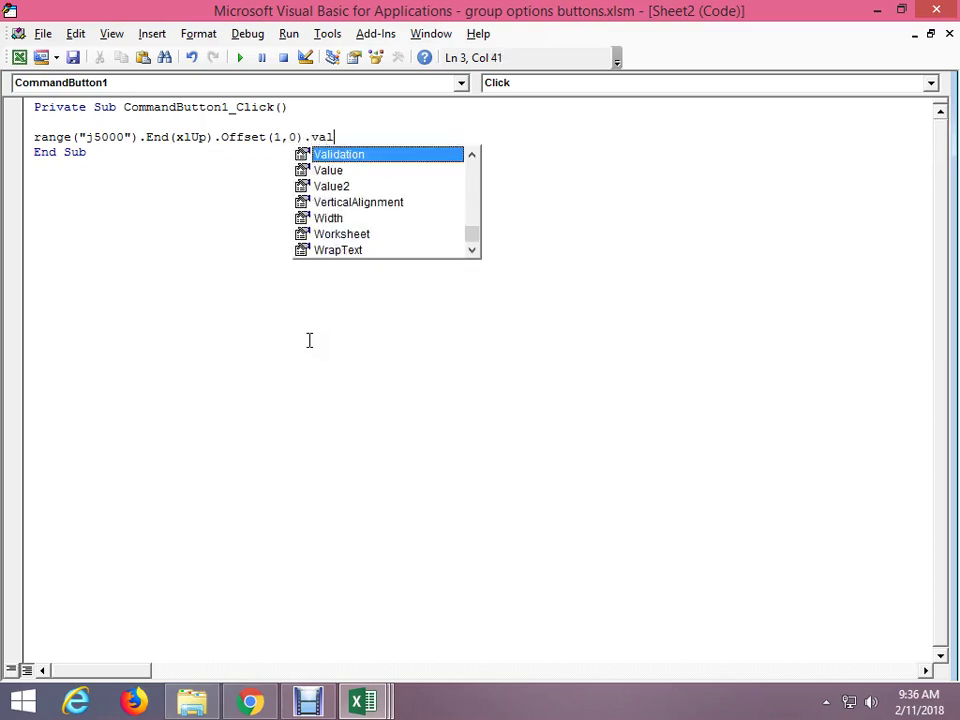
{"action": "type", "text": "ue=1"}
{"action": "key", "text": "Return"}
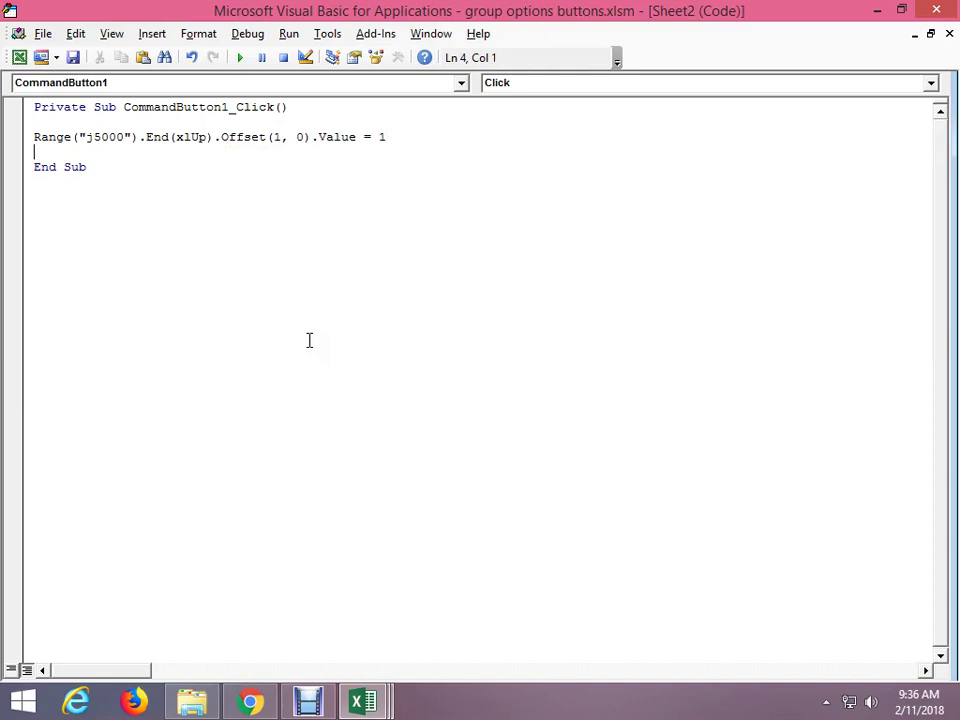
- Remove the unfinished second Range("j5000") line
{"action": "type", "text": "range("}
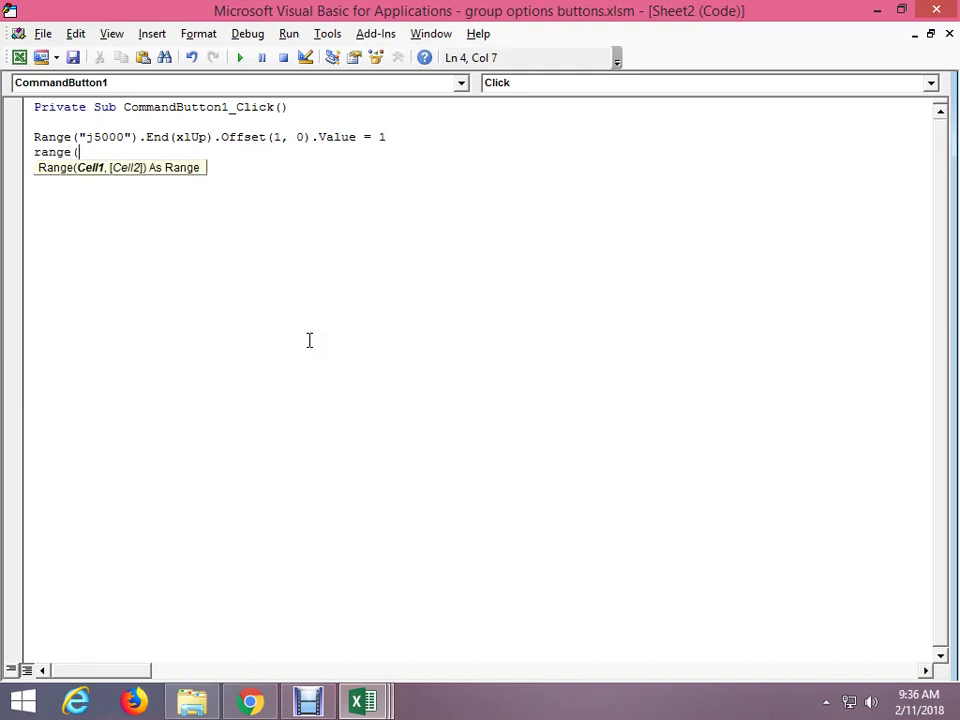
{"action": "type", "text": "\"j5000"}
{"action": "type", "text": "\")."}
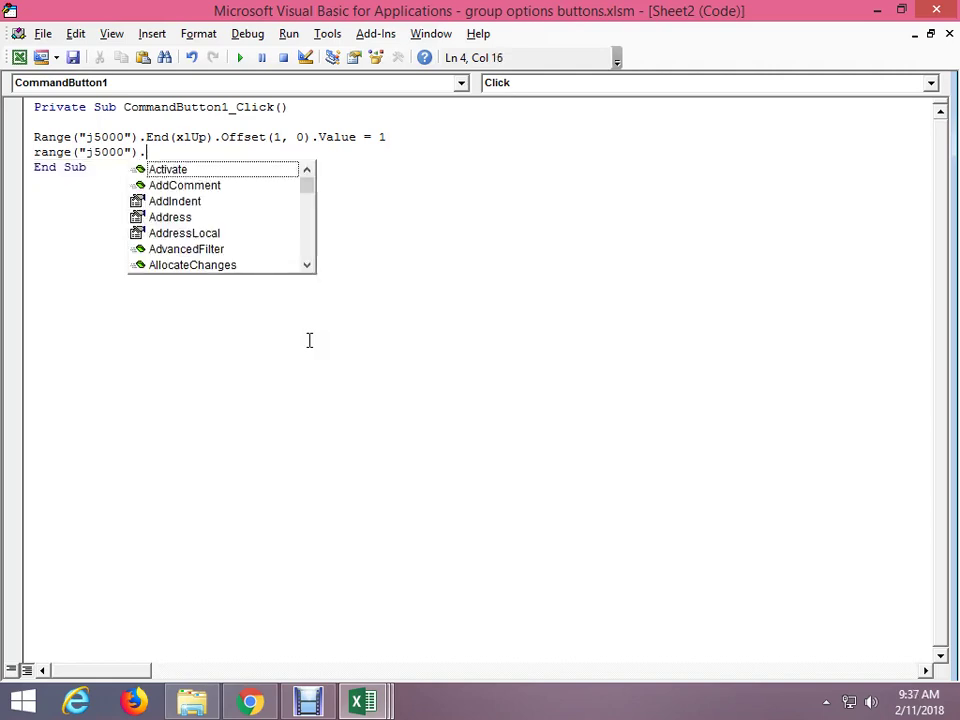
{"action": "key", "text": "Escape"}
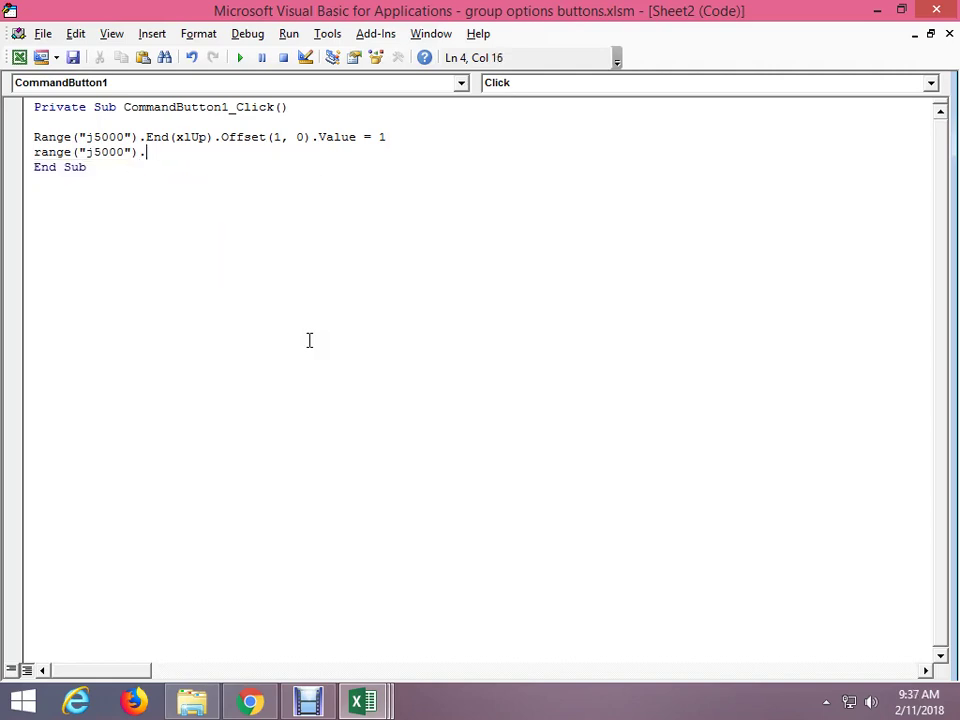
{"action": "key", "text": "Up"}
{"action": "key", "text": "Return"}
{"action": "key", "text": "shift+Home"}
{"action": "key", "text": "BackSpace"}
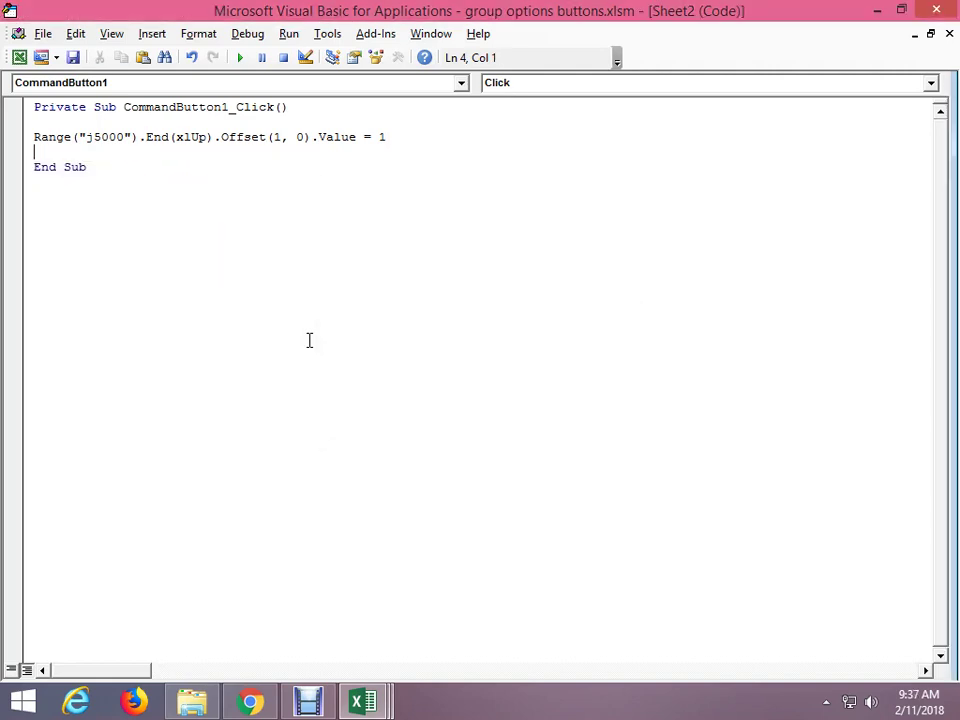
{"action": "key", "text": "Up"}
- Duplicate the Range line onto line 4 and return to the worksheet
{"action": "key", "text": "shift+End"}
{"action": "key", "text": "ctrl+c"}
{"action": "key", "text": "Down"}
{"action": "key", "text": "ctrl+v"}
{"action": "key", "text": "Left"}
{"action": "key", "text": "Left"}
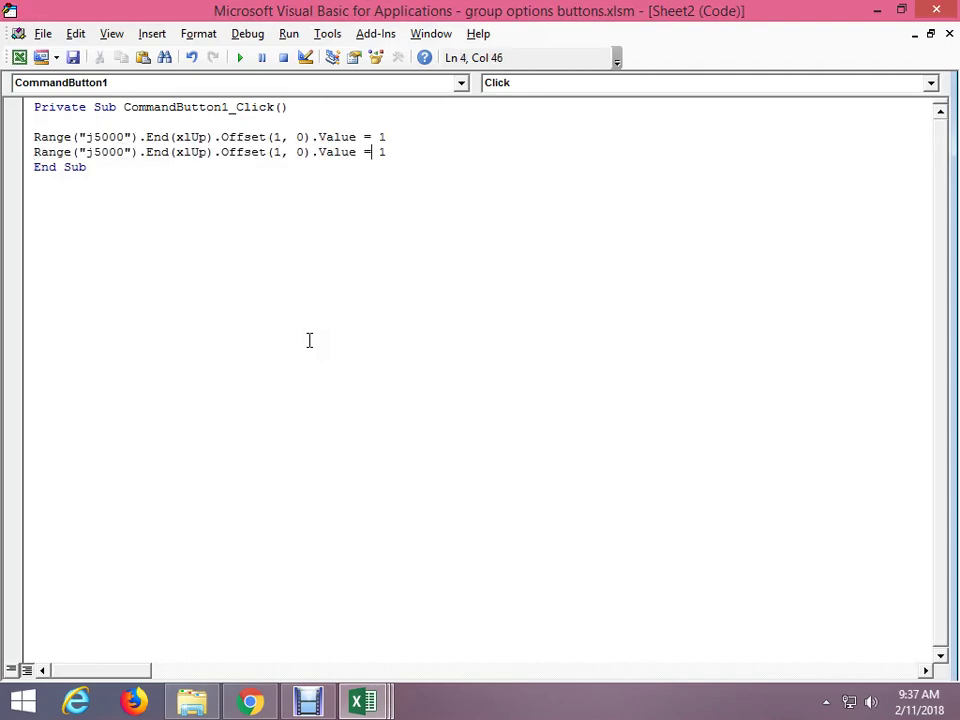
{"action": "key", "text": "Left"}
{"action": "key", "text": "Left"}
{"action": "key", "text": "Left"}
{"action": "key", "text": "alt+F11"}
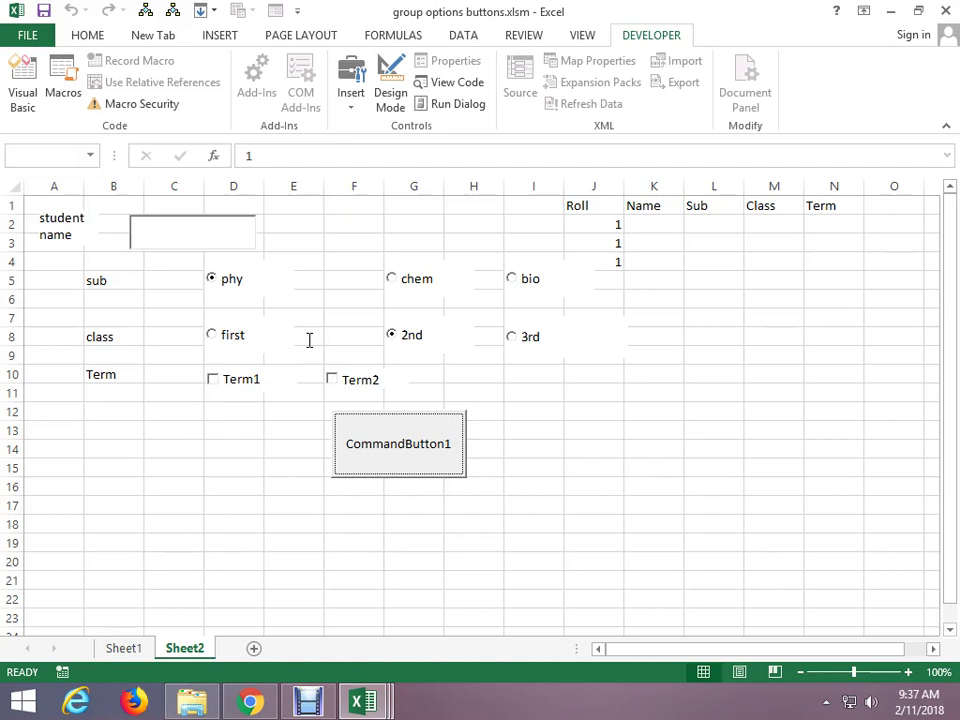
- Clear the test 1s from J2:J4 in the Roll column
{"action": "left_click", "coordinate": [606, 299]}
{"action": "key", "text": "ctrl+Up"}
{"action": "key", "text": "ctrl+Up"}
{"action": "key", "text": "Down"}
{"action": "key", "text": "ctrl+shift+Down"}
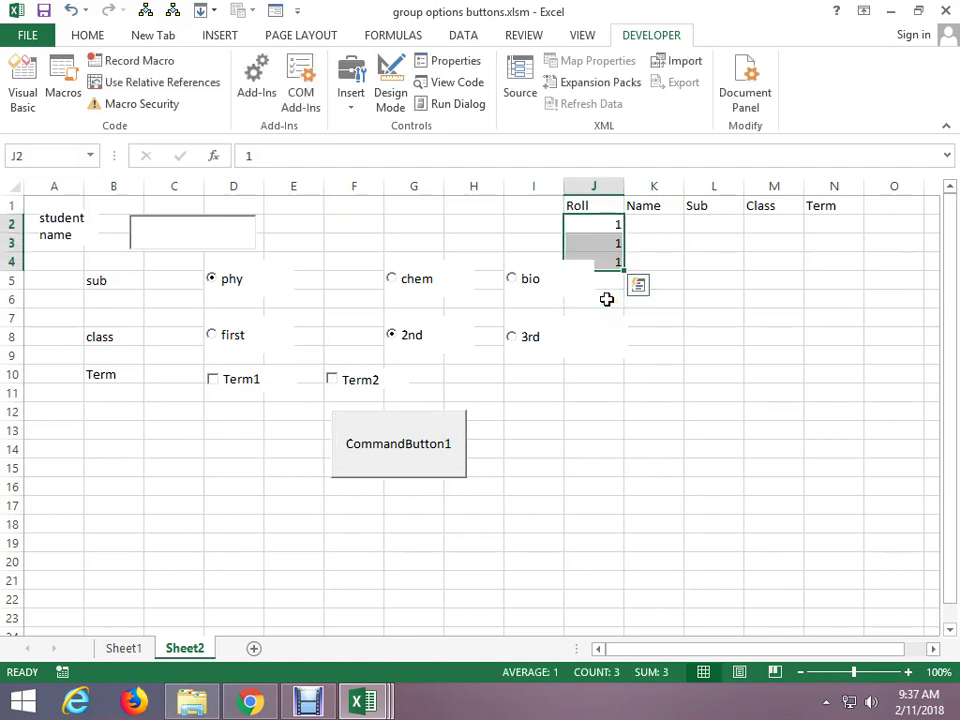
{"action": "key", "text": "Delete"}
{"action": "left_click", "coordinate": [588, 308]}
{"action": "left_click", "coordinate": [603, 259]}
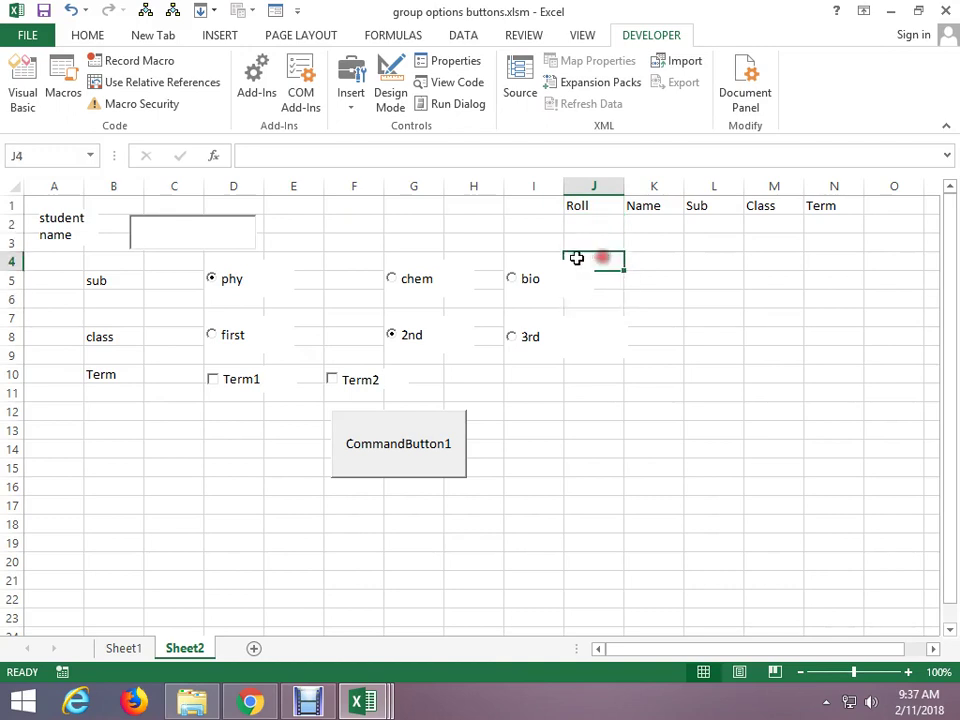
- Turn on Design Mode and drag the bio option button's handle left to narrow it
{"action": "left_click", "coordinate": [396, 100]}
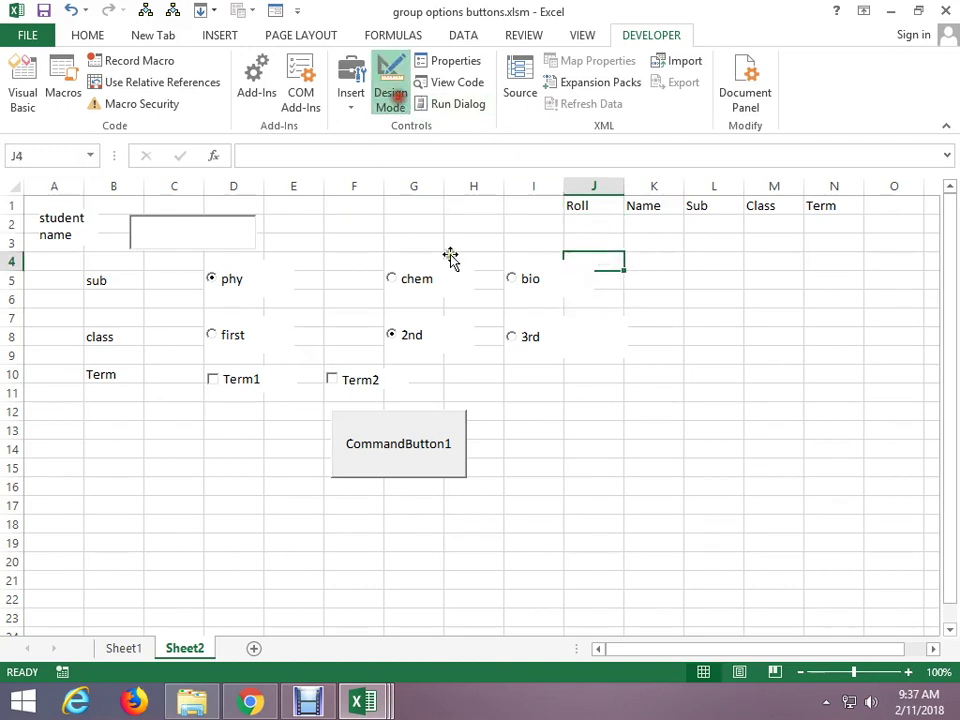
{"action": "left_click", "coordinate": [530, 282]}
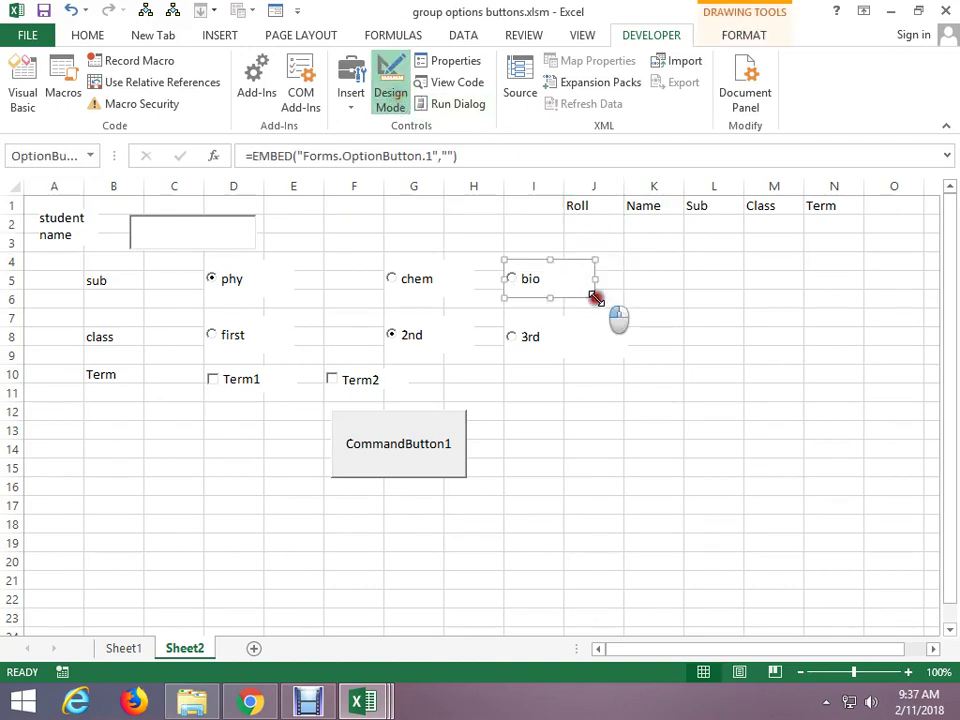
{"action": "left_click_drag", "start_coordinate": [597, 298], "coordinate": [557, 300]}
{"action": "left_click", "coordinate": [592, 226]}
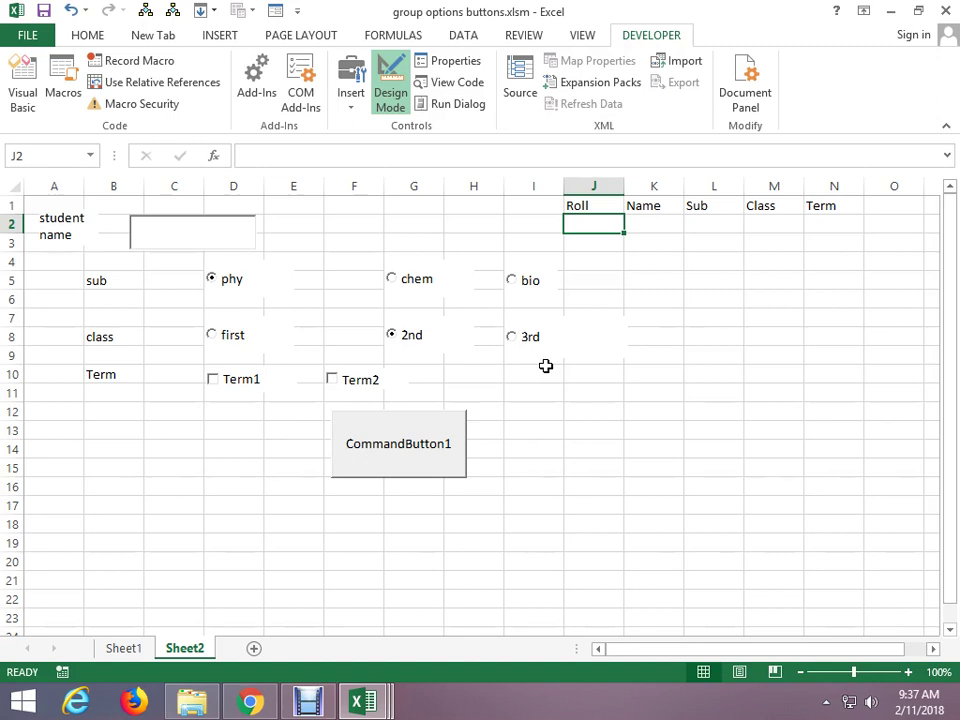
- Insert a blank line above the first Range line in the click procedure
{"action": "key", "text": "alt+F11"}
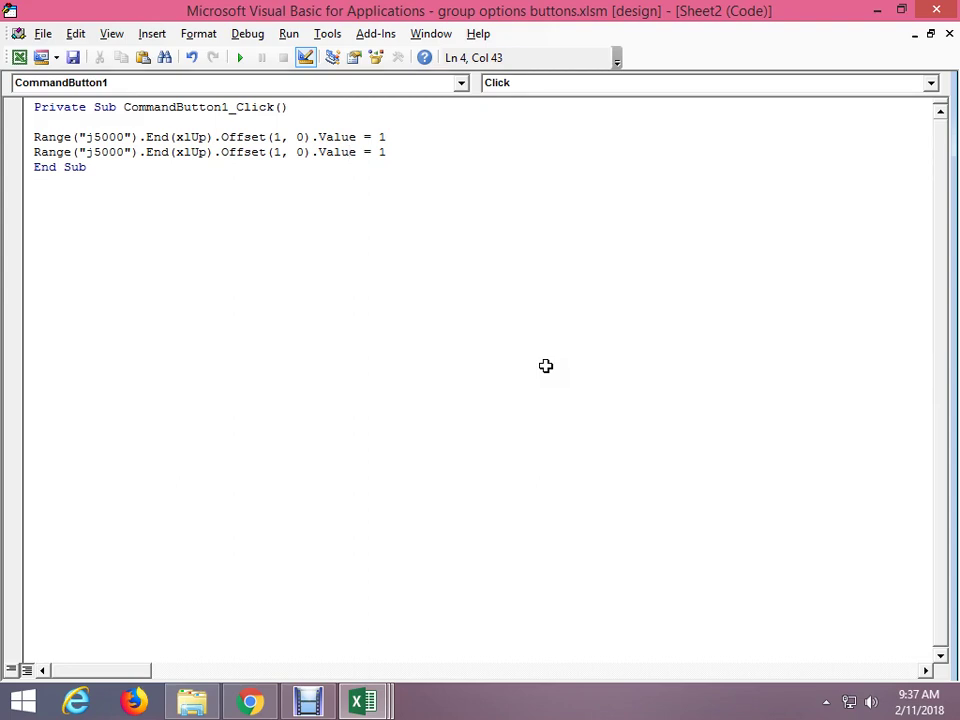
{"action": "key", "text": "Up"}
{"action": "key", "text": "Up"}
{"action": "key", "text": "Return"}
{"action": "key", "text": "Down"}
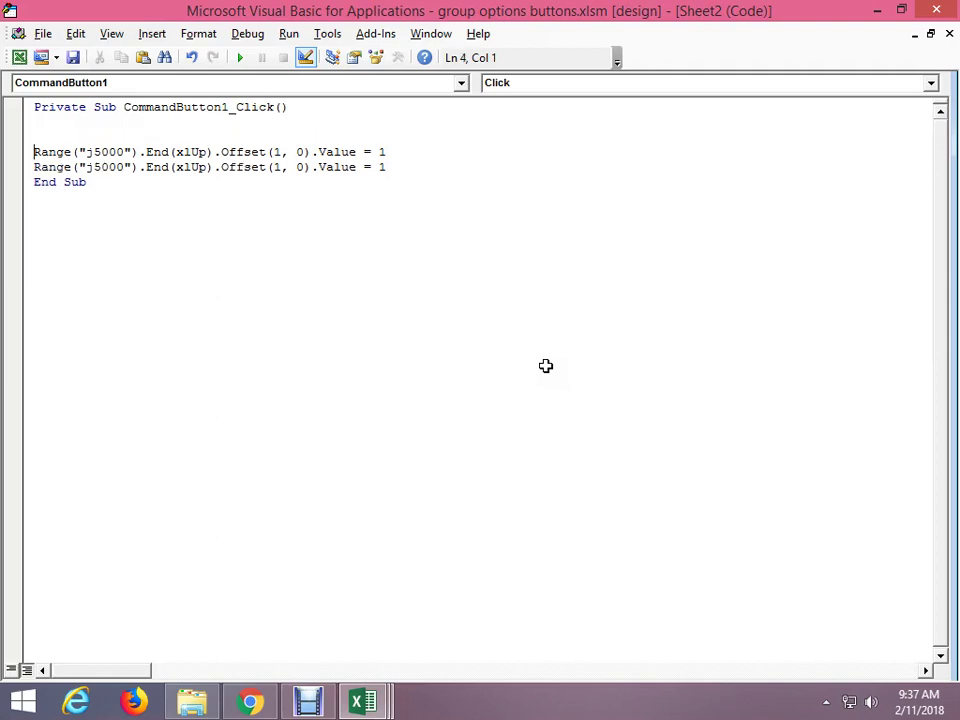
- Restore the VBA editor to a window, then move and enlarge it over the sheet
{"action": "key", "text": "super+Down"}
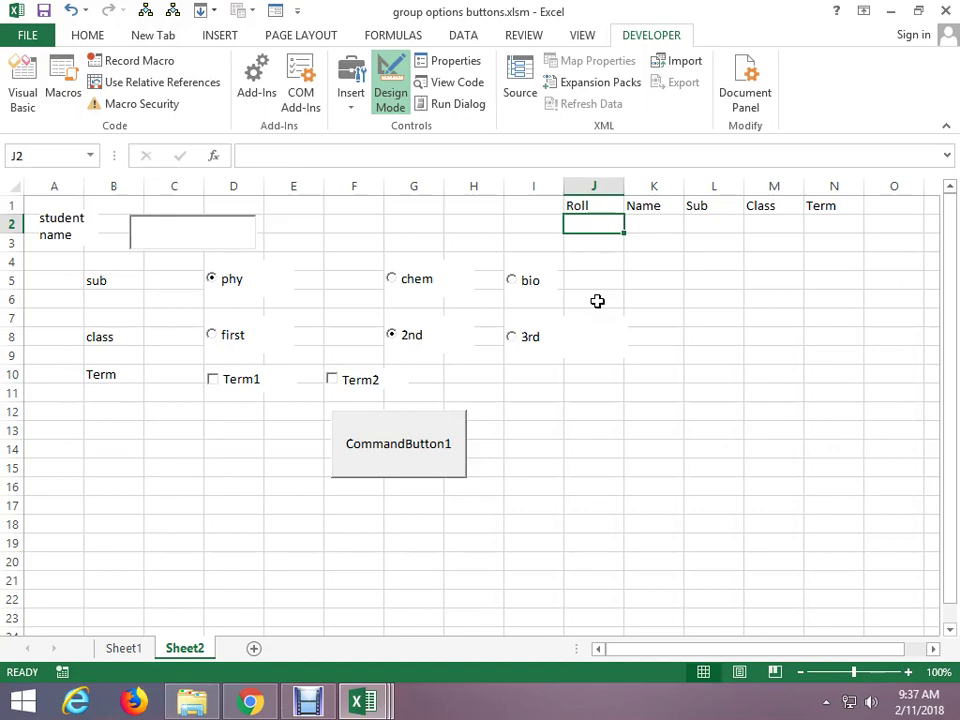
{"action": "key", "text": "alt+F11"}
{"action": "mouse_move", "coordinate": [606, 332]}
{"action": "left_mouse_down"}
{"action": "mouse_move", "coordinate": [330, 318]}
{"action": "mouse_move", "coordinate": [235, 268]}
{"action": "left_mouse_up"}
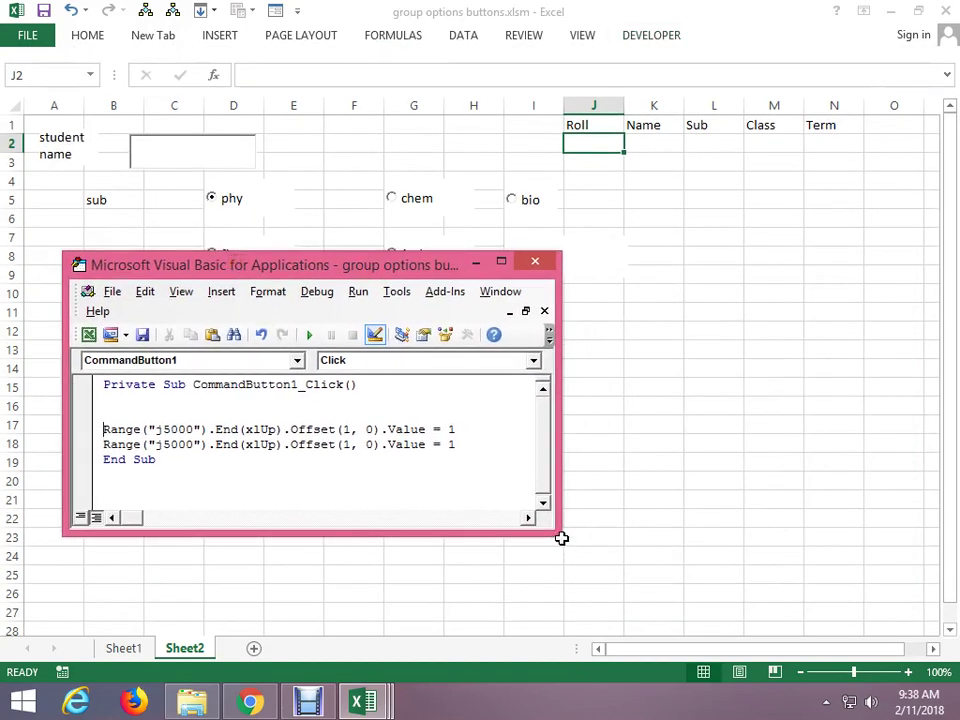
{"action": "left_click_drag", "start_coordinate": [561, 538], "coordinate": [770, 618]}
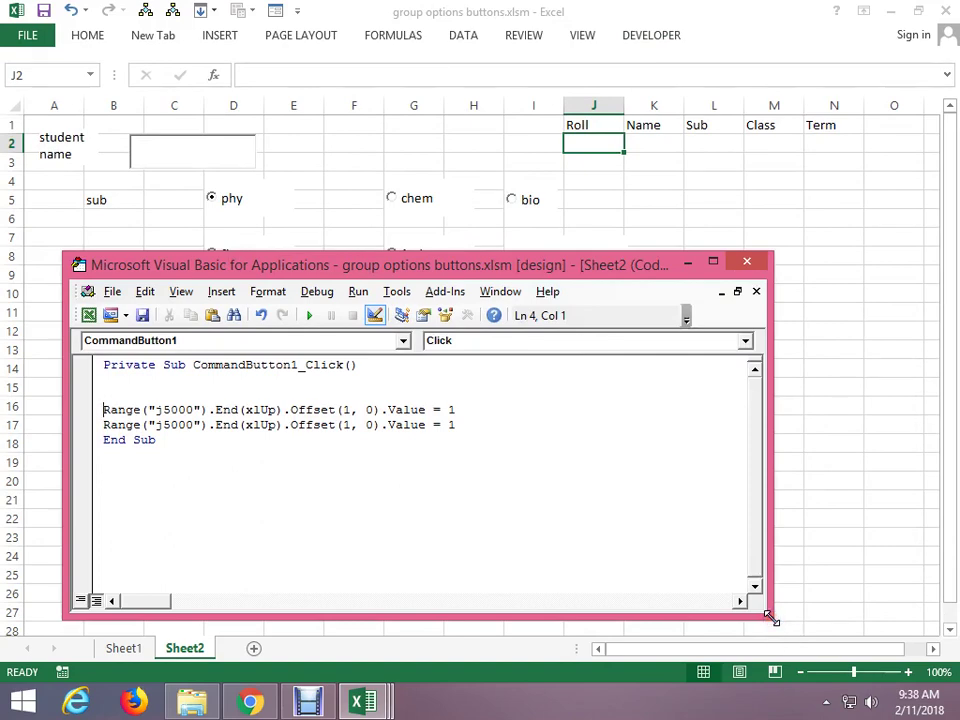
- Turn the first Range line into an If test checking whether the next J cell equals ""
{"action": "key", "text": "Up"}
{"action": "key", "text": "Up"}
{"action": "key", "text": "Down"}
{"action": "type", "text": "if"}
{"action": "key", "text": "Down"}
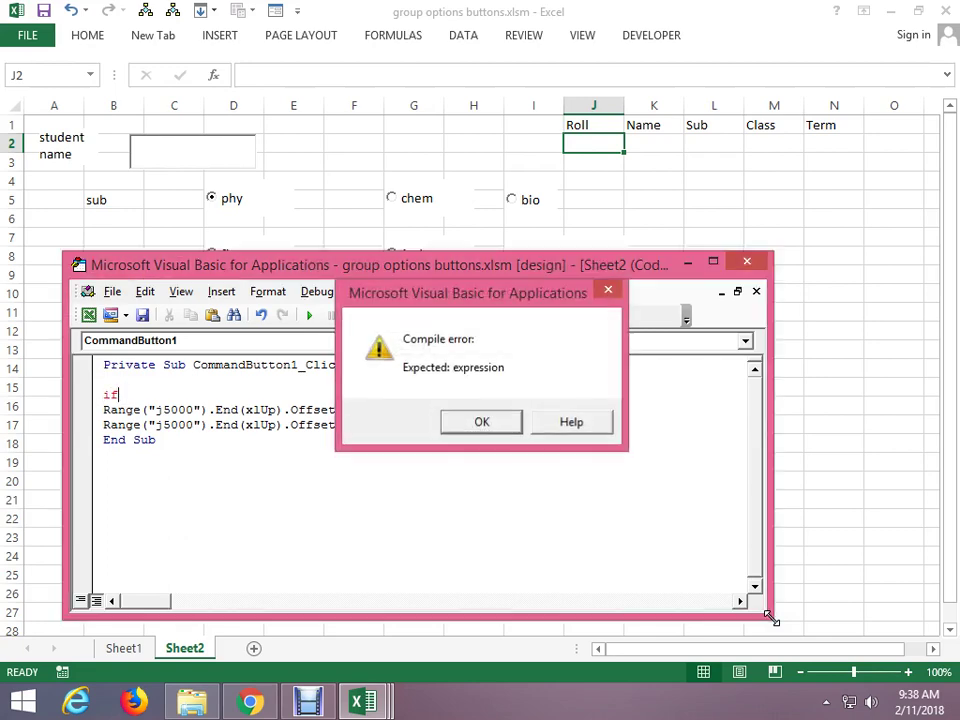
{"action": "key", "text": "Return"}
{"action": "key", "text": "Left"}
{"action": "key", "text": "Left"}
{"action": "key", "text": "Left"}
{"action": "key", "text": "shift+End"}
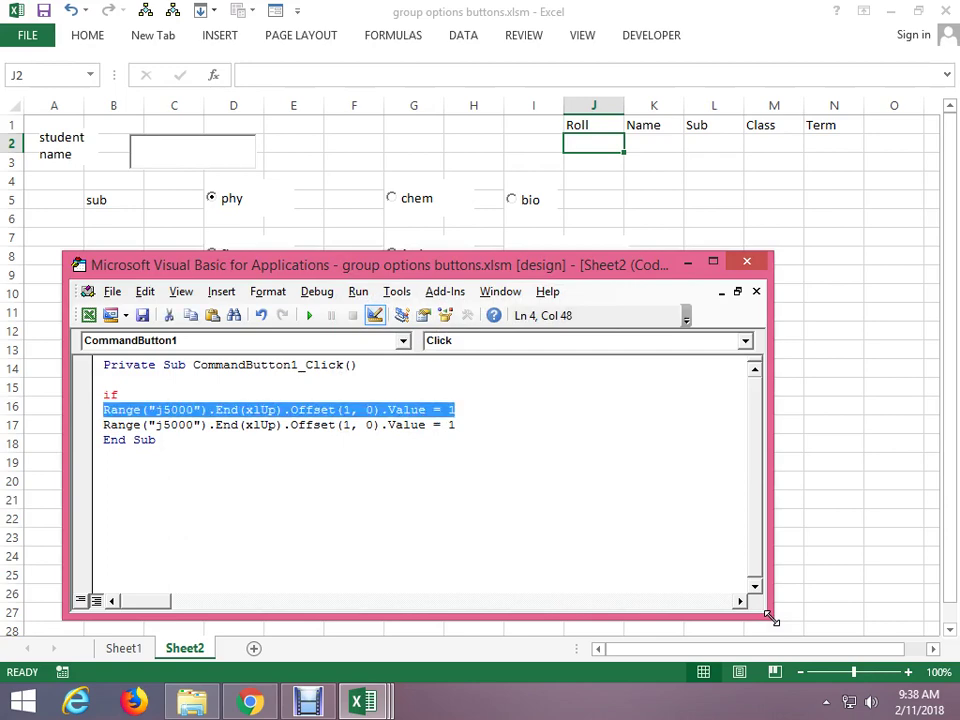
{"action": "key", "text": "ctrl+x"}
{"action": "key", "text": "Up"}
{"action": "key", "text": "End"}
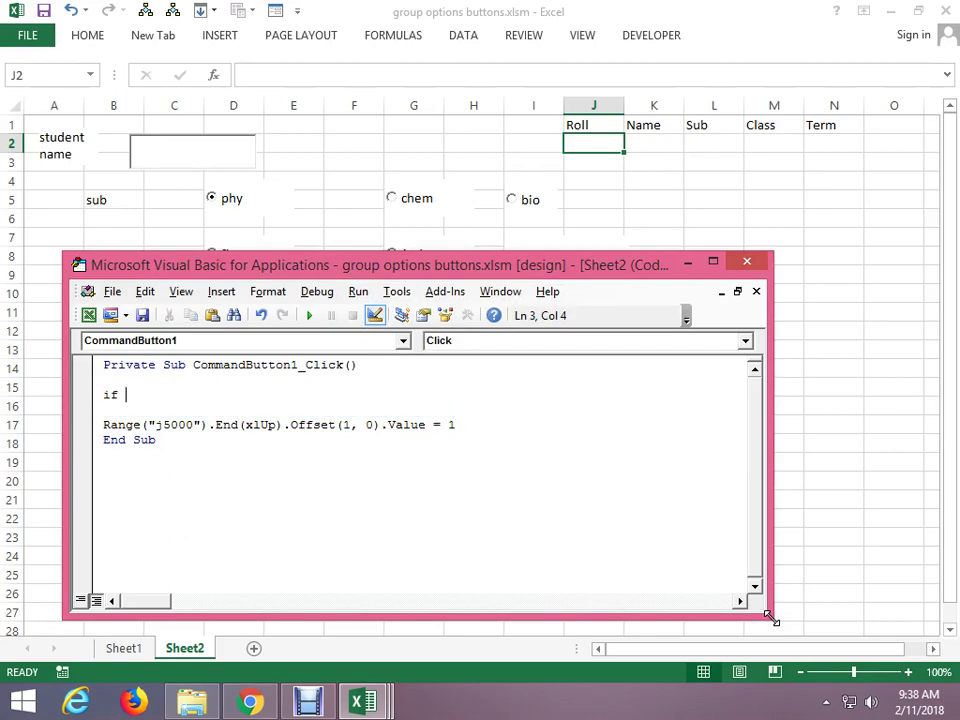
{"action": "key", "text": "ctrl+v"}
{"action": "key", "text": "Down"}
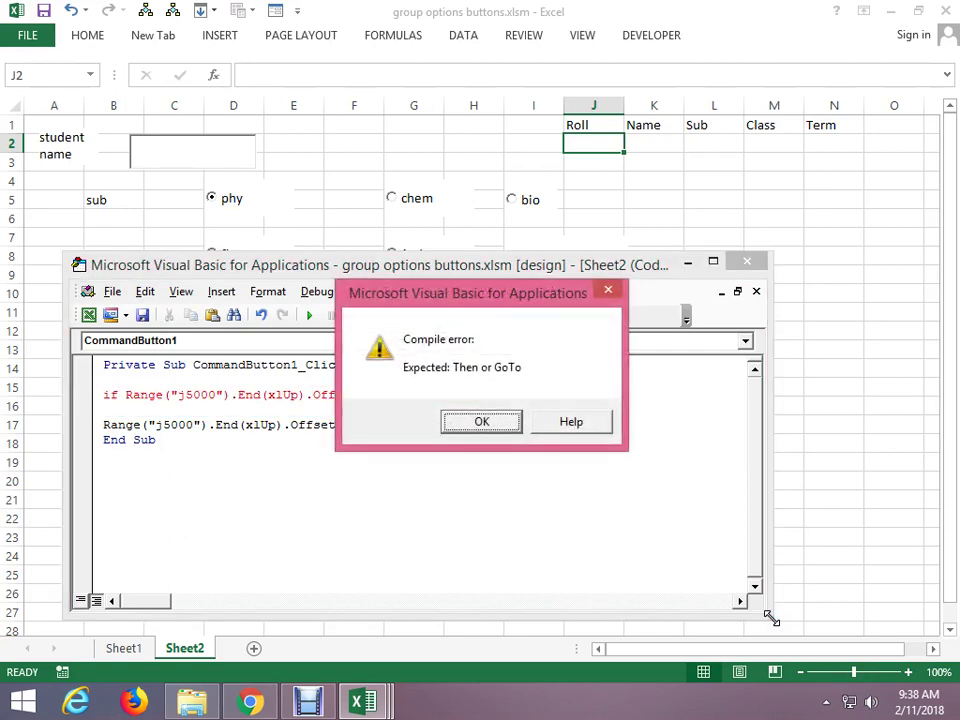
{"action": "key", "text": "Return"}
{"action": "key", "text": "Left"}
{"action": "key", "text": "Left"}
{"action": "key", "text": "Left"}
{"action": "key", "text": "Left"}
{"action": "key", "text": "shift+End"}
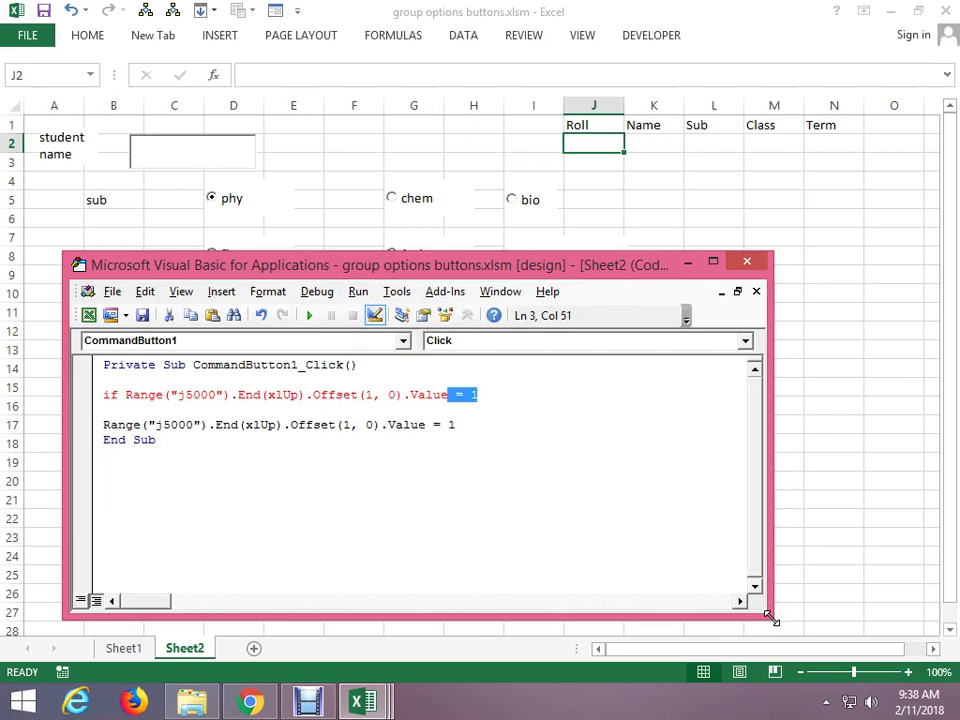
{"action": "type", "text": "="}
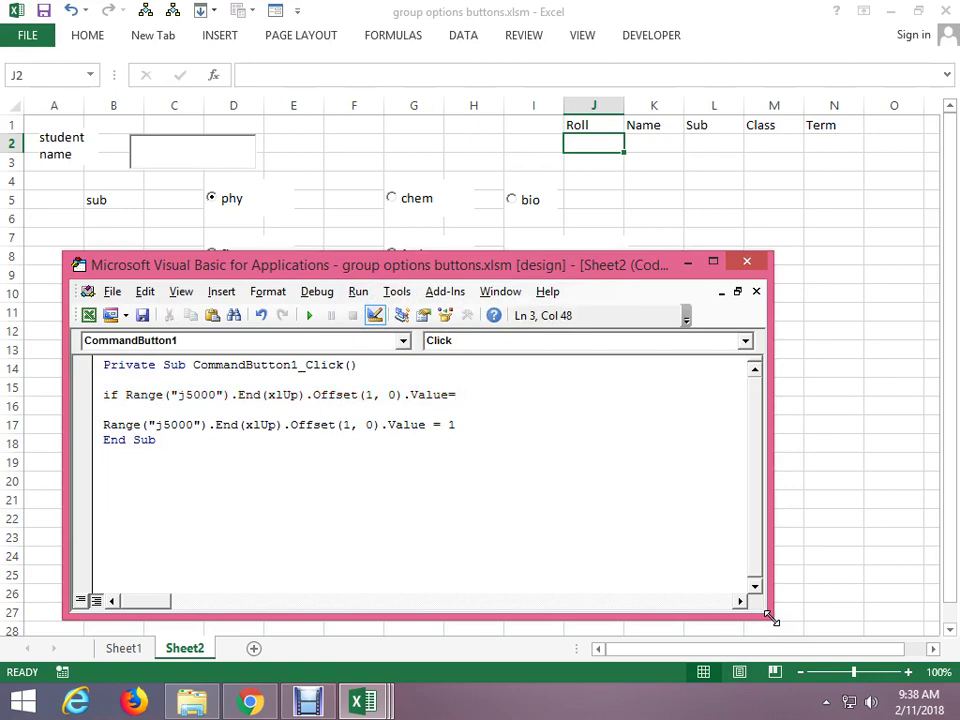
{"action": "type", "text": "\"\" then"}
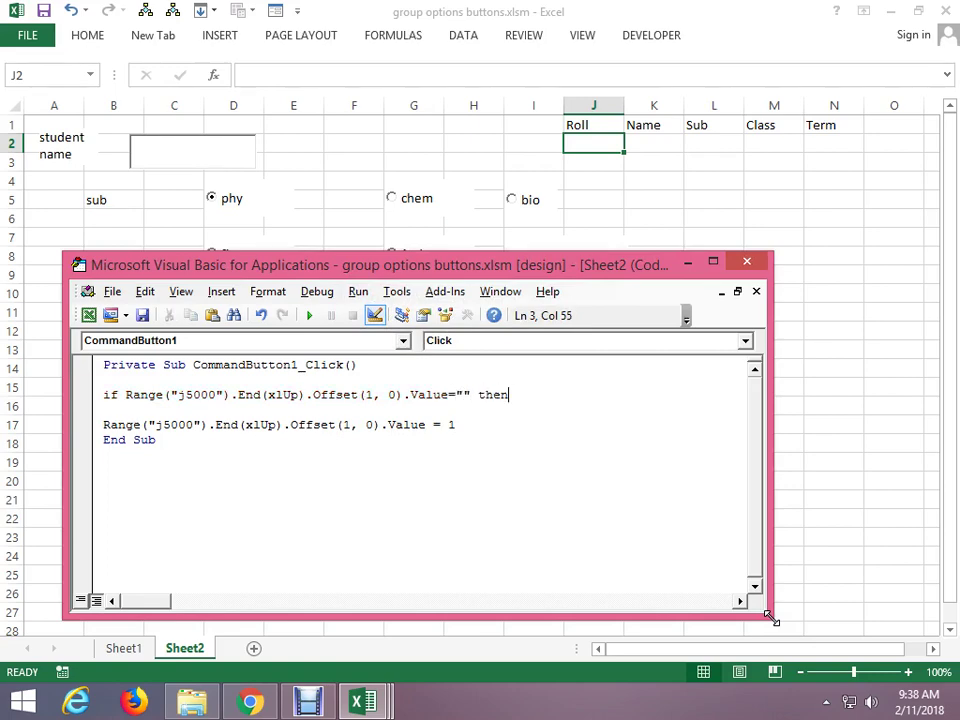
- Under the If, add the Range assignment writing 1, followed by an Else line
{"action": "key", "text": "Return"}
{"action": "key", "text": "Up"}
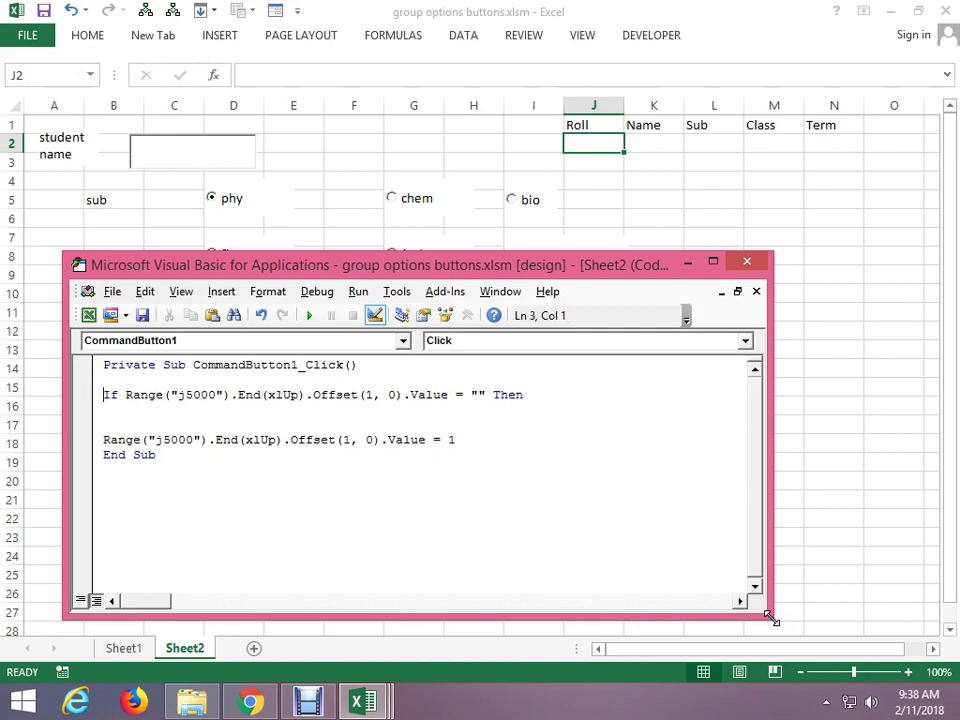
{"action": "key", "text": "Right"}
{"action": "key", "text": "Right"}
{"action": "key", "text": "Right"}
{"action": "key", "text": "shift+End"}
{"action": "key", "text": "shift+Left"}
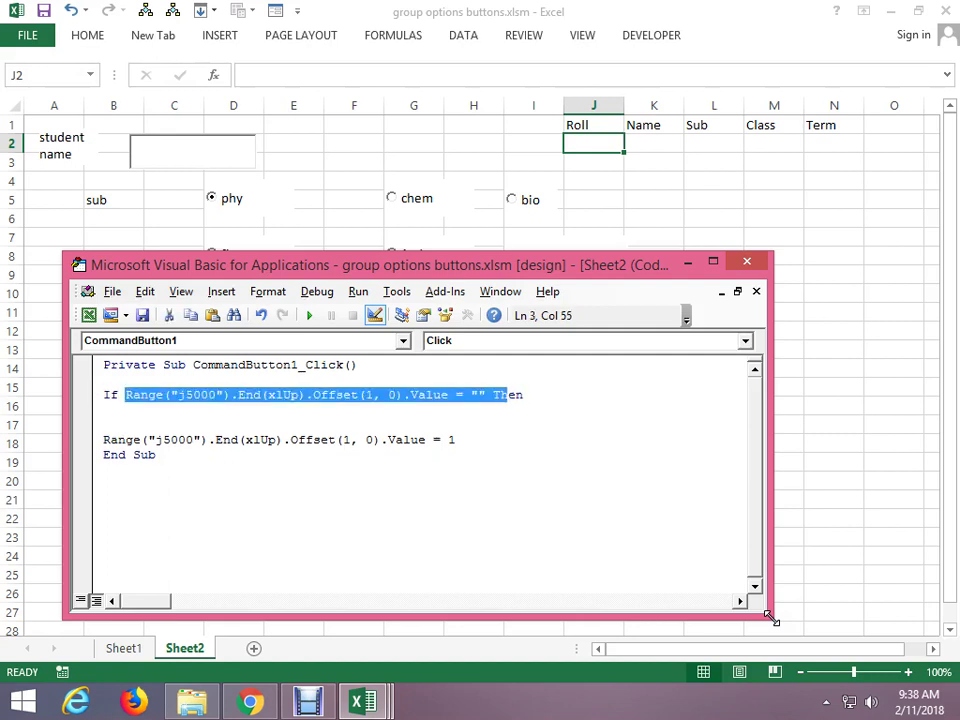
{"action": "key", "text": "shift+Left"}
{"action": "key", "text": "shift+Left"}
{"action": "key", "text": "shift+Left"}
{"action": "key", "text": "ctrl+c"}
{"action": "key", "text": "Down"}
{"action": "key", "text": "ctrl+v"}
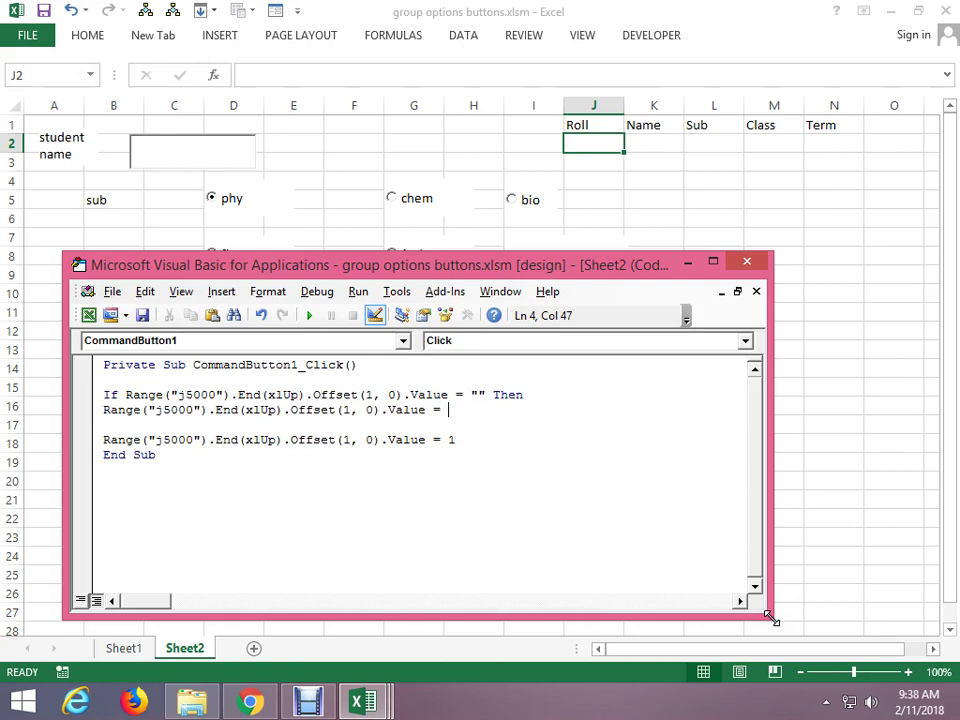
{"action": "type", "text": "1"}
{"action": "key", "text": "Return"}
{"action": "type", "text": "else"}
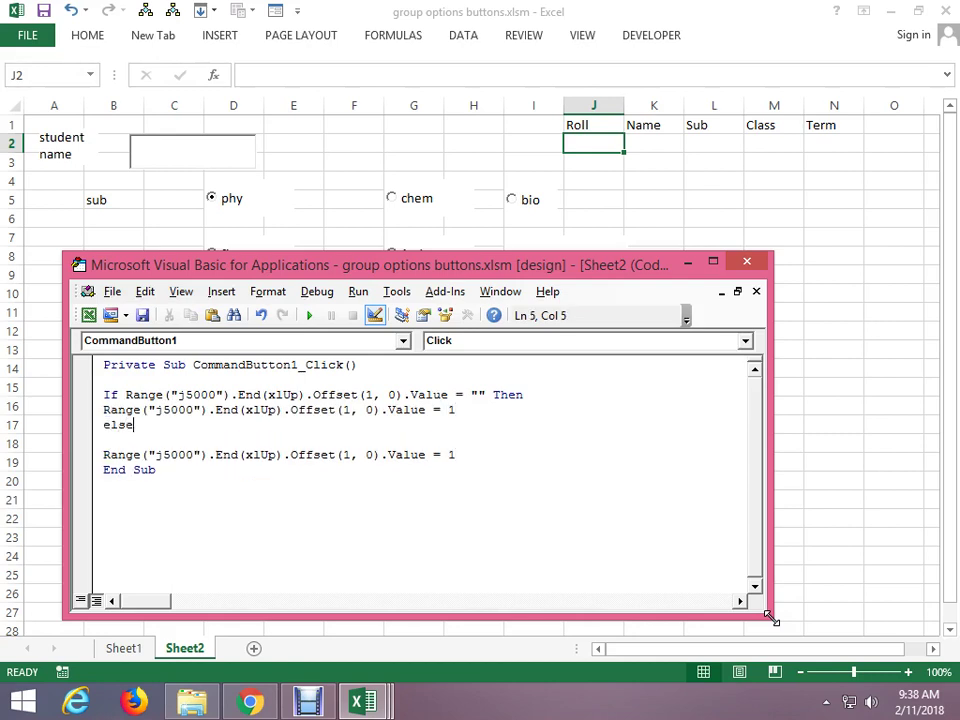
{"action": "key", "text": "Return"}
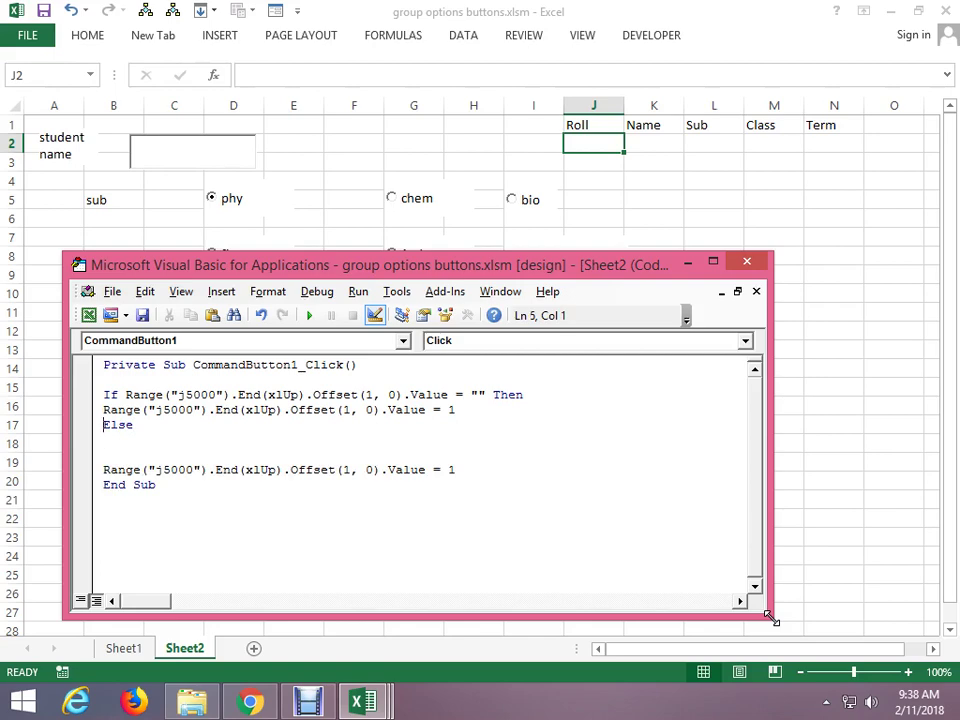
- Copy the Range line that writes 1 into the Else branch and drop its 1
{"action": "key", "text": "Up"}
{"action": "key", "text": "shift+End"}
{"action": "key", "text": "ctrl+c"}
{"action": "key", "text": "Down"}
{"action": "key", "text": "Down"}
{"action": "key", "text": "ctrl+v"}
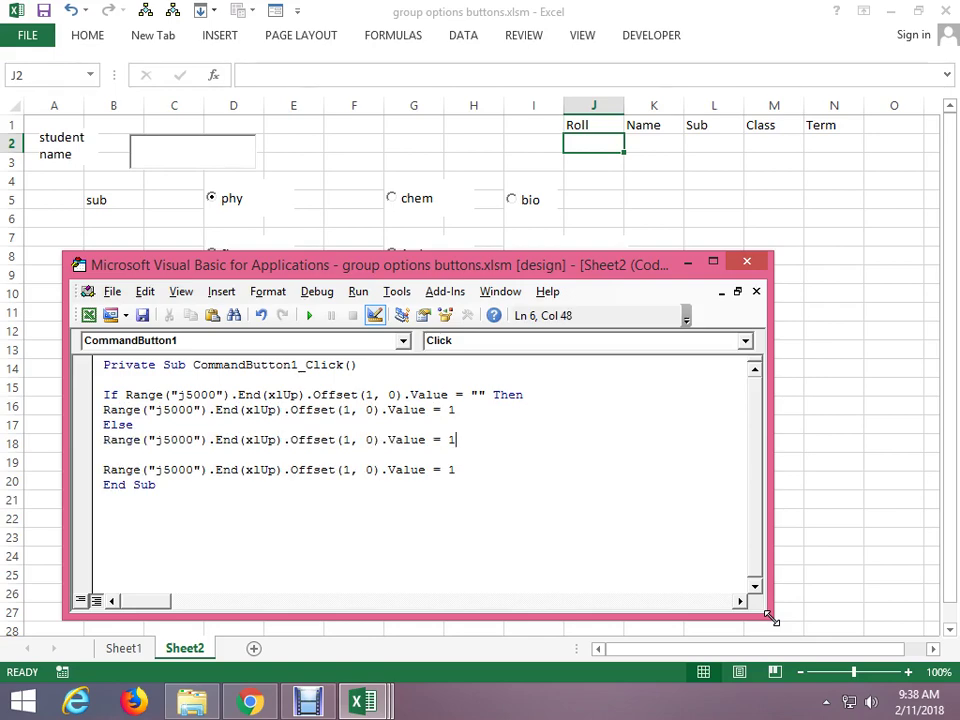
{"action": "key", "text": "Left"}
{"action": "key", "text": "Left"}
{"action": "key", "text": "Left"}
{"action": "key", "text": "Left"}
{"action": "key", "text": "Left"}
{"action": "key", "text": "Left"}
{"action": "key", "text": "Right"}
{"action": "key", "text": "Right"}
{"action": "key", "text": "Right"}
{"action": "key", "text": "Right"}
{"action": "key", "text": "Right"}
{"action": "key", "text": "Down"}
{"action": "key", "text": "Up"}
{"action": "key", "text": "Left"}
{"action": "key", "text": "Left"}
{"action": "key", "text": "Left"}
- Set the Else-branch assignment to the last column J value (End(xlUp).Value) plus 1
{"action": "key", "text": "shift+Home"}
{"action": "key", "text": "ctrl+c"}
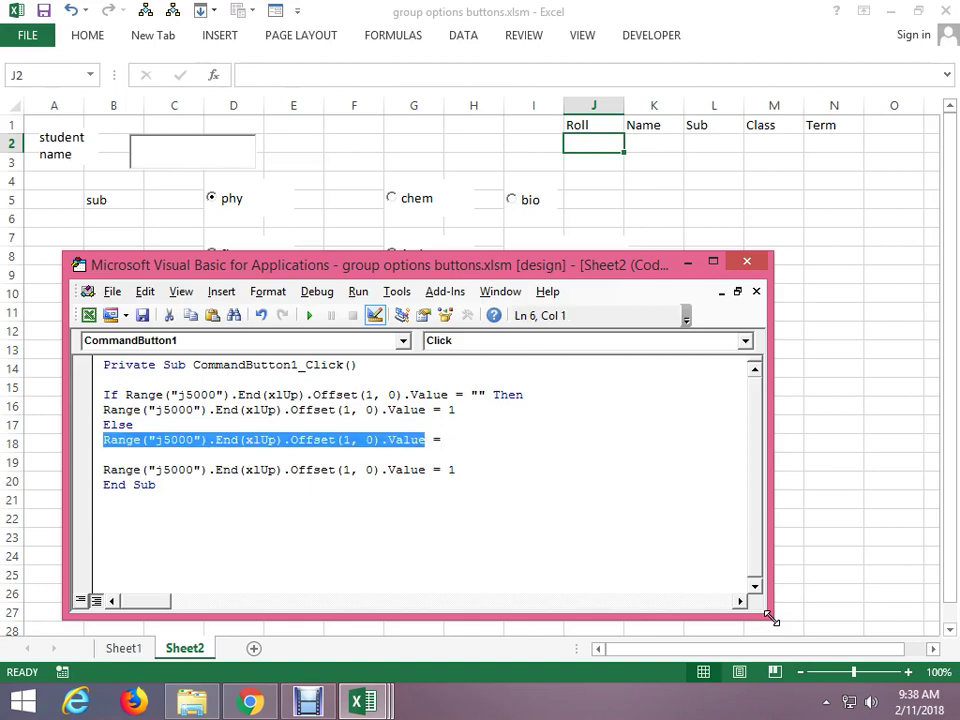
{"action": "key", "text": "End"}
{"action": "key", "text": "ctrl+v"}
{"action": "key", "text": "Left"}
{"action": "key", "text": "Left"}
{"action": "key", "text": "Left"}
{"action": "key", "text": "Left"}
{"action": "key", "text": "Left"}
{"action": "key", "text": "Left"}
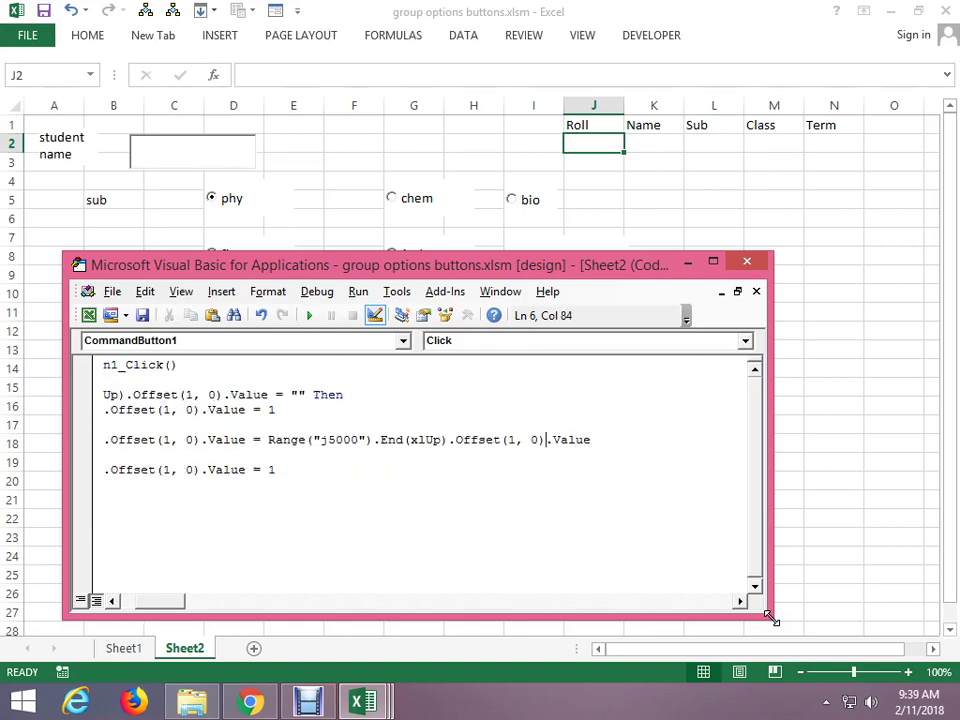
{"action": "key", "text": "Right"}
{"action": "key", "text": "BackSpace"}
{"action": "key", "text": "BackSpace"}
{"action": "key", "text": "BackSpace"}
{"action": "key", "text": "BackSpace"}
{"action": "key", "text": "BackSpace"}
{"action": "key", "text": "BackSpace"}
{"action": "key", "text": "BackSpace"}
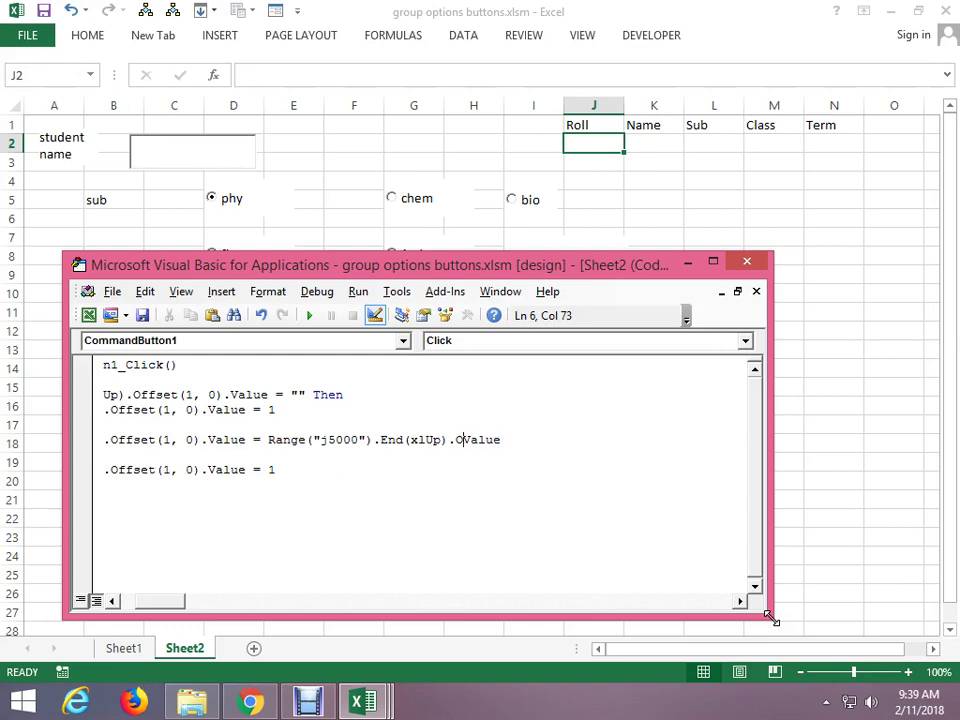
{"action": "key", "text": "BackSpace"}
{"action": "key", "text": "BackSpace"}
{"action": "type", "text": "."}
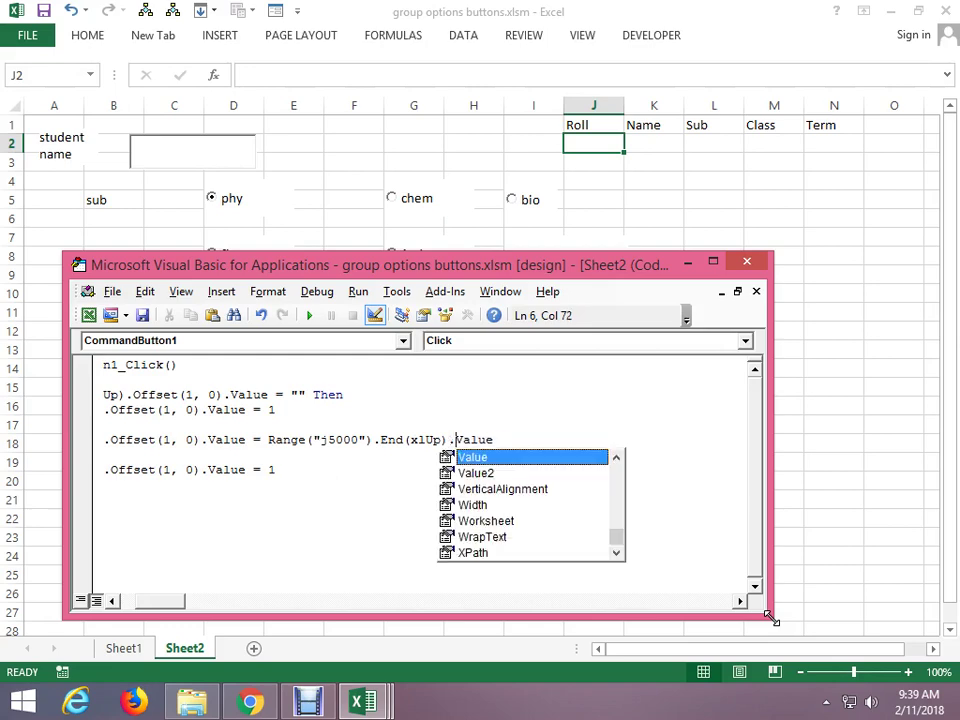
{"action": "type", "text": "+1"}
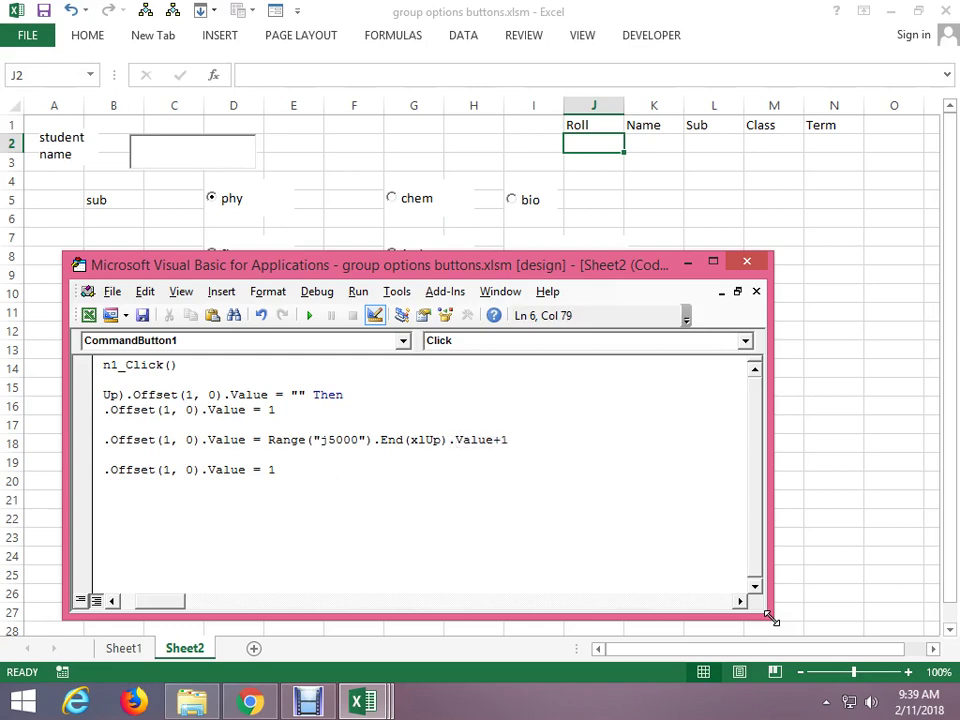
- Replace the leftover Range line with End If and return to the worksheet
{"action": "key", "text": "Down"}
{"action": "key", "text": "Down"}
{"action": "key", "text": "End"}
{"action": "key", "text": "shift+Home"}
{"action": "type", "text": "end"}
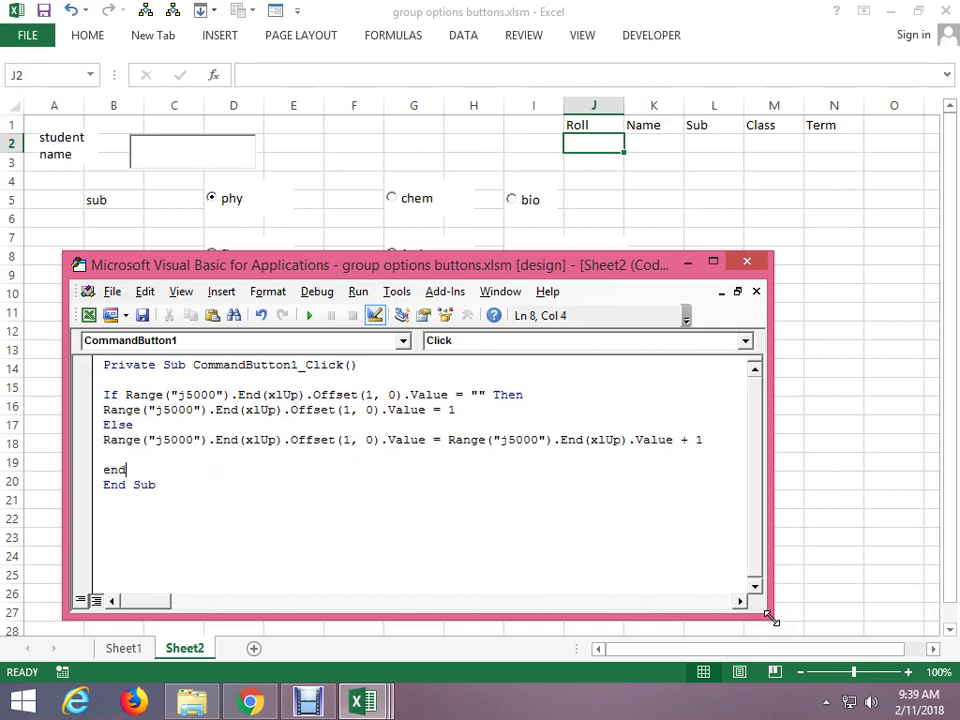
{"action": "type", "text": " if"}
{"action": "key", "text": "Up"}
{"action": "key", "text": "alt+F11"}
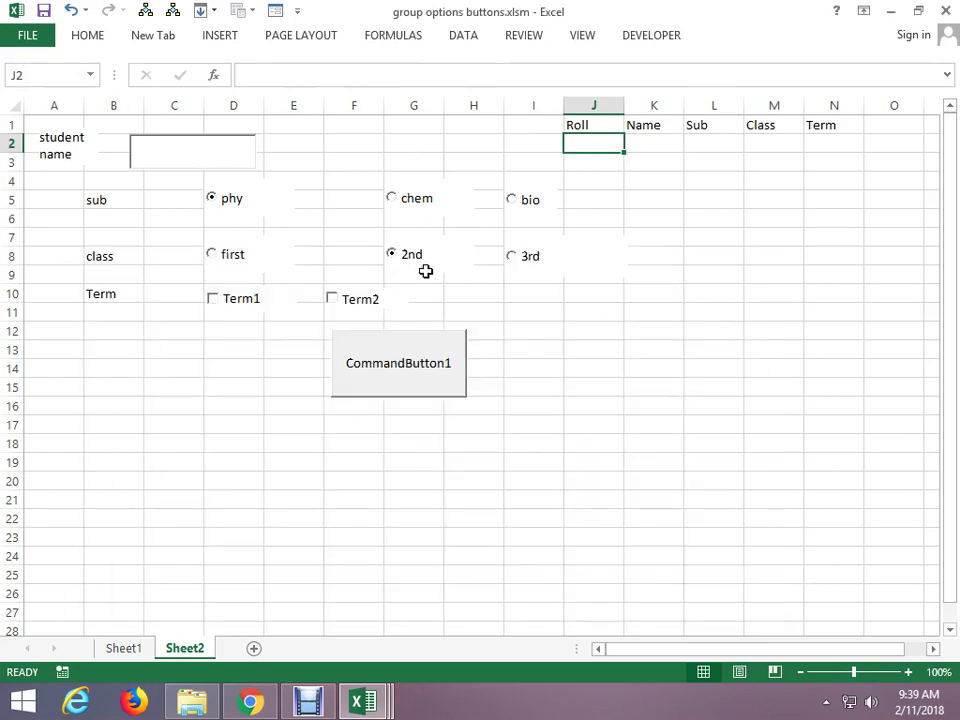
- Turn off Design Mode and run CommandButton1 three times, filling J2:J4 with 1
{"action": "left_click", "coordinate": [630, 45]}
{"action": "left_click", "coordinate": [391, 92]}
{"action": "left_click", "coordinate": [398, 388]}
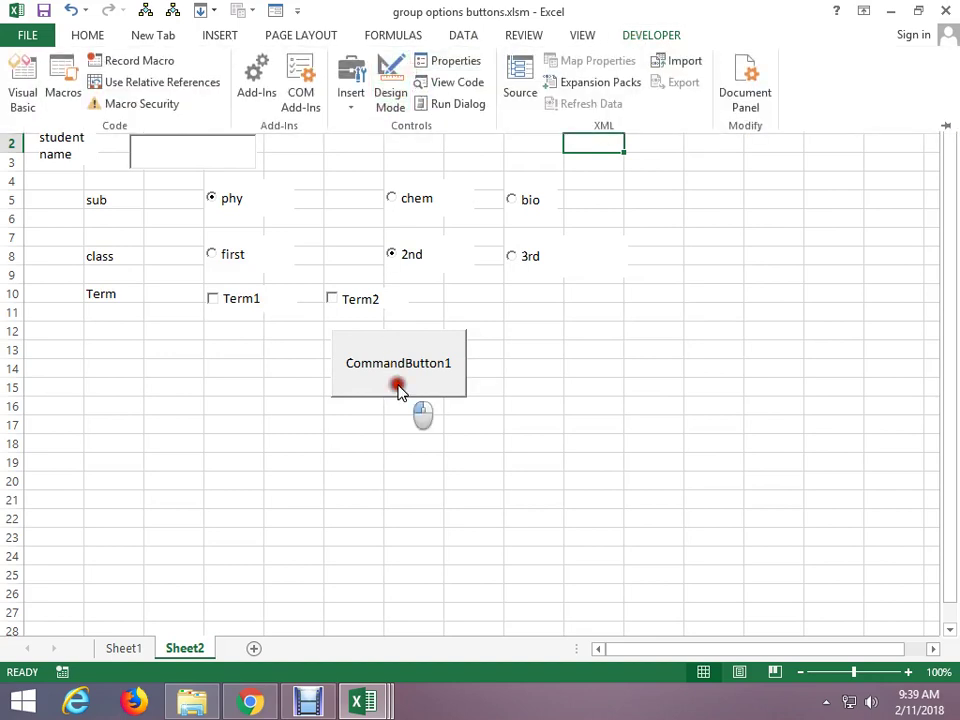
{"action": "left_click", "coordinate": [398, 378]}
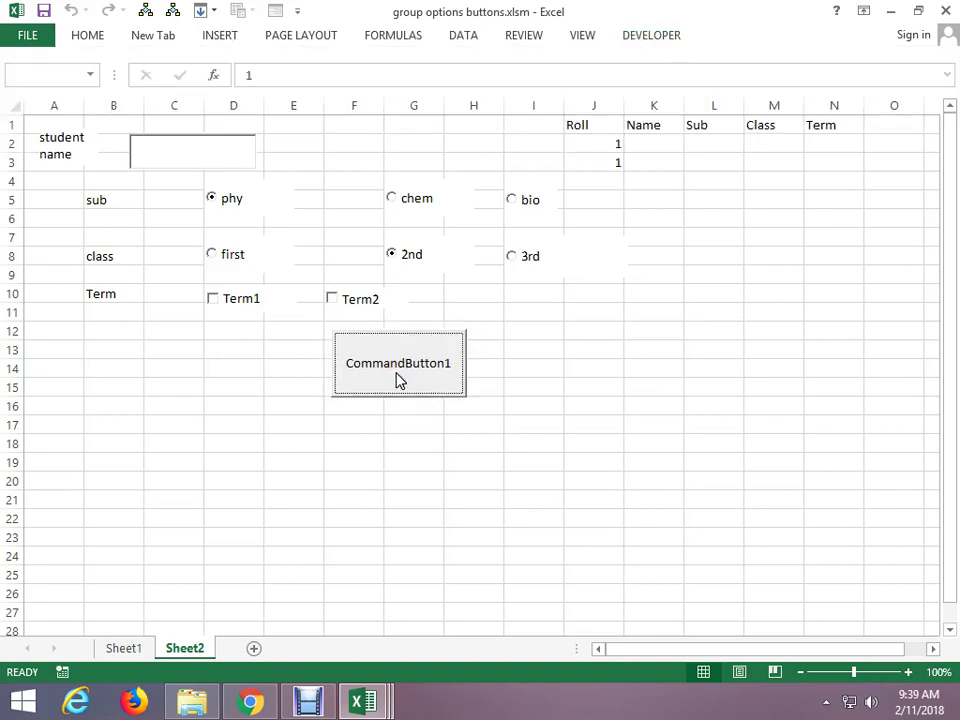
{"action": "left_click", "coordinate": [398, 380]}
- Go back to the VBA editor and inspect the If line's empty-string test
{"action": "key", "text": "alt+Tab"}
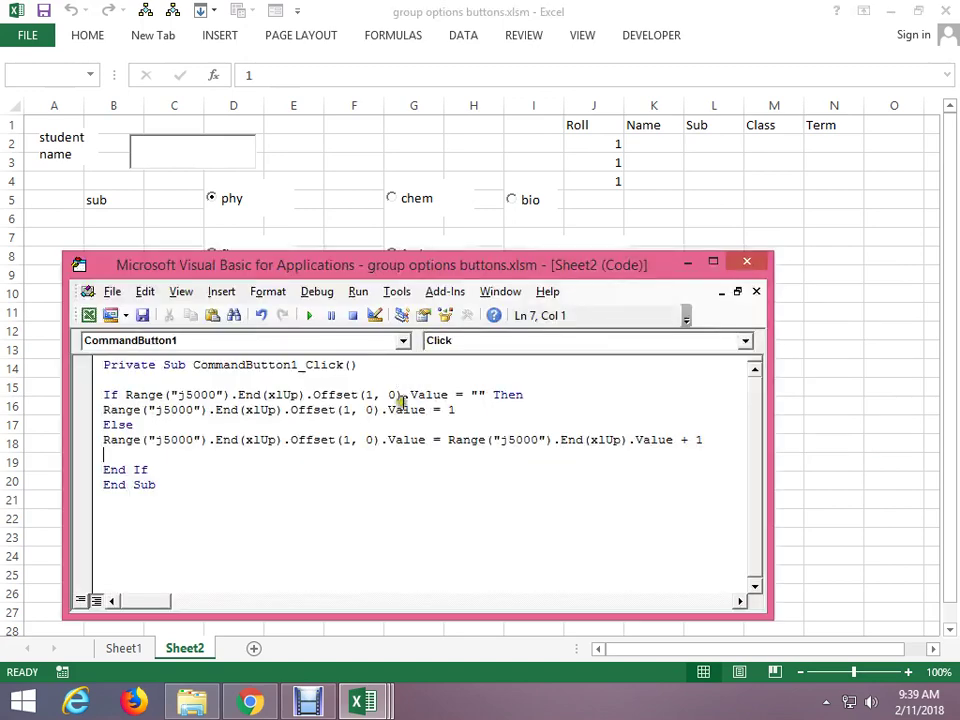
{"action": "left_click", "coordinate": [268, 409]}
{"action": "key", "text": "Home"}
{"action": "key", "text": "Up"}
{"action": "key", "text": "Right"}
{"action": "key", "text": "alt+Tab"}
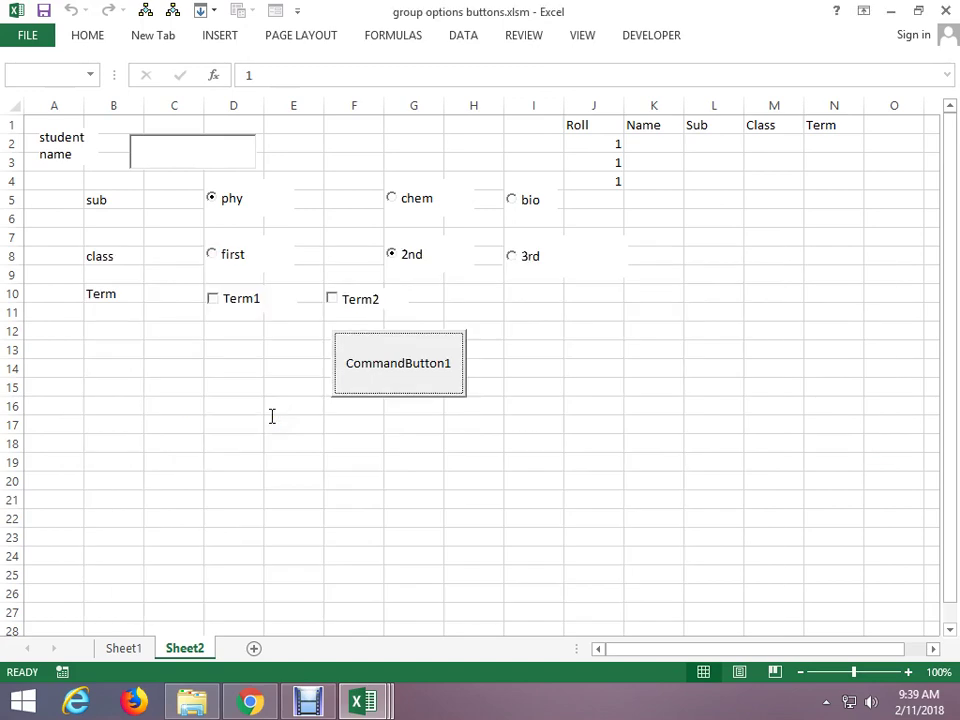
{"action": "key", "text": "alt+Tab"}
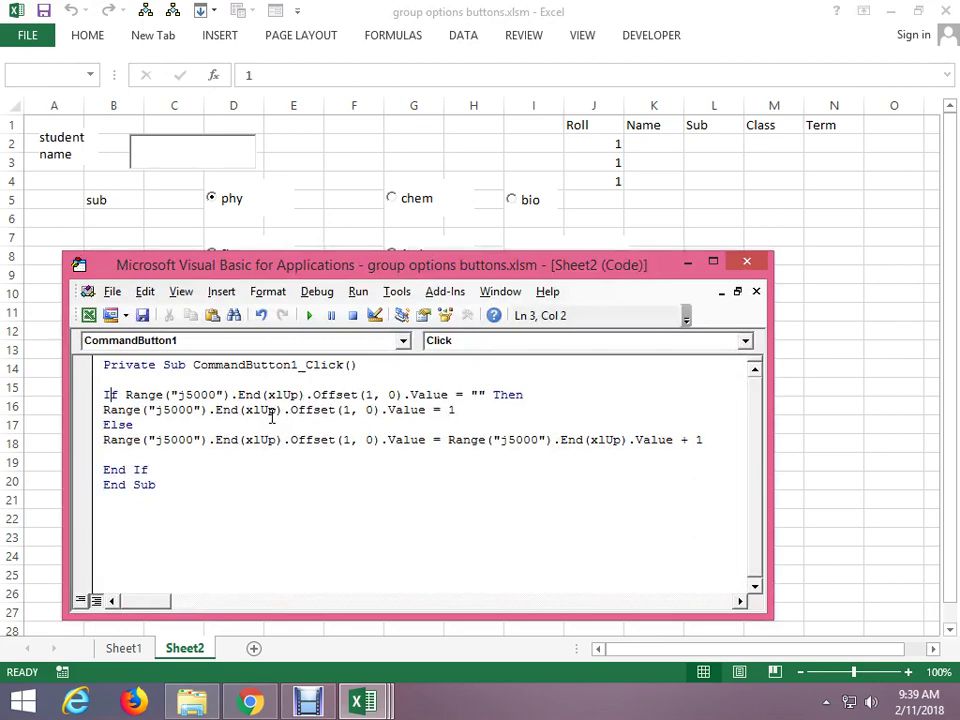
{"action": "key", "text": "alt+Tab"}
{"action": "key", "text": "alt+Tab"}
{"action": "left_click", "coordinate": [488, 396]}
- Delete .Offset(1, 0) from the If condition and run CommandButton1 twice, adding rolls 2 and 3
{"action": "key", "text": "Left"}
{"action": "key", "text": "Left"}
{"action": "key", "text": "Left"}
{"action": "key", "text": "Left"}
{"action": "key", "text": "Left"}
{"action": "key", "text": "Left"}
{"action": "key", "text": "Left"}
{"action": "key", "text": "Left"}
{"action": "key", "text": "Delete"}
{"action": "key", "text": "Delete"}
{"action": "key", "text": "Delete"}
{"action": "key", "text": "Delete"}
{"action": "key", "text": "Delete"}
{"action": "key", "text": "Delete"}
{"action": "key", "text": "Delete"}
{"action": "key", "text": "Delete"}
{"action": "key", "text": "Delete"}
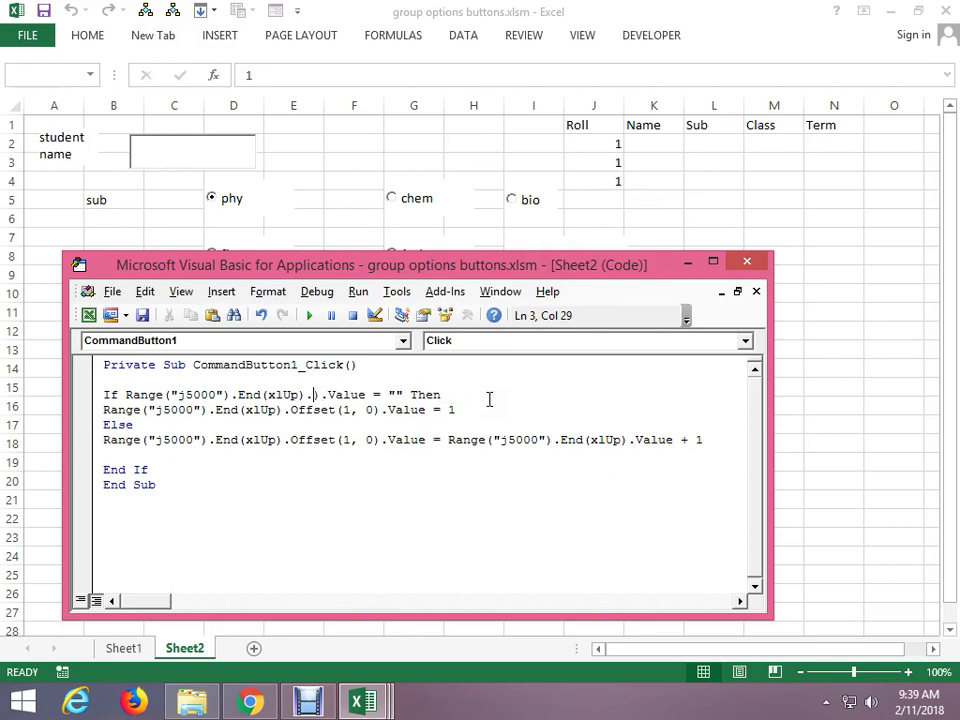
{"action": "key", "text": "Delete"}
{"action": "key", "text": "Delete"}
{"action": "key", "text": "Up"}
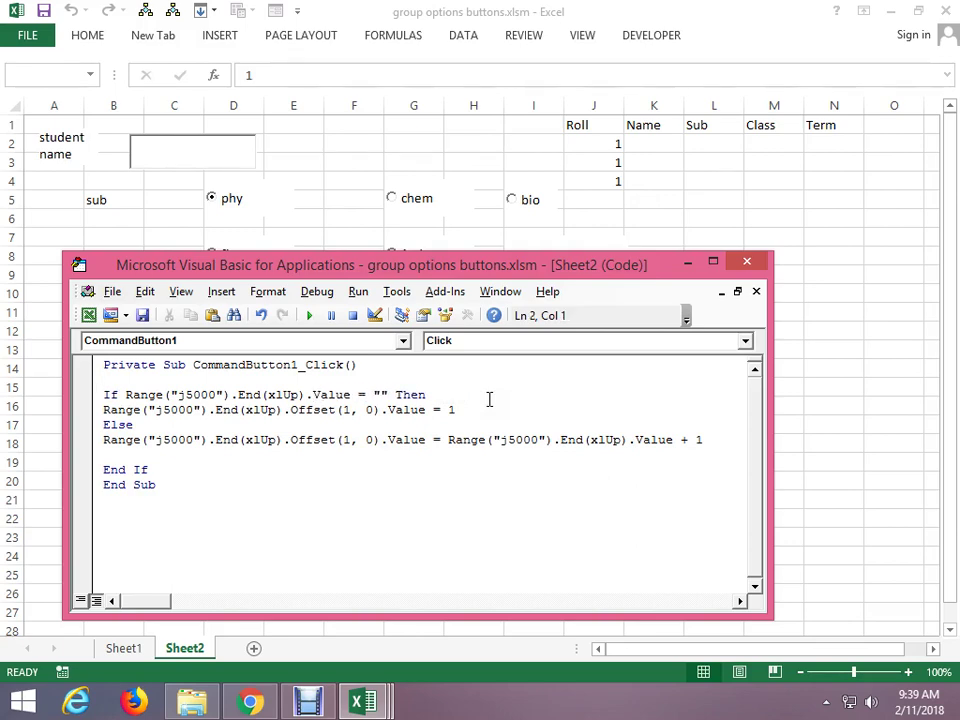
{"action": "key", "text": "Down"}
{"action": "key", "text": "Down"}
{"action": "key", "text": "alt+F11"}
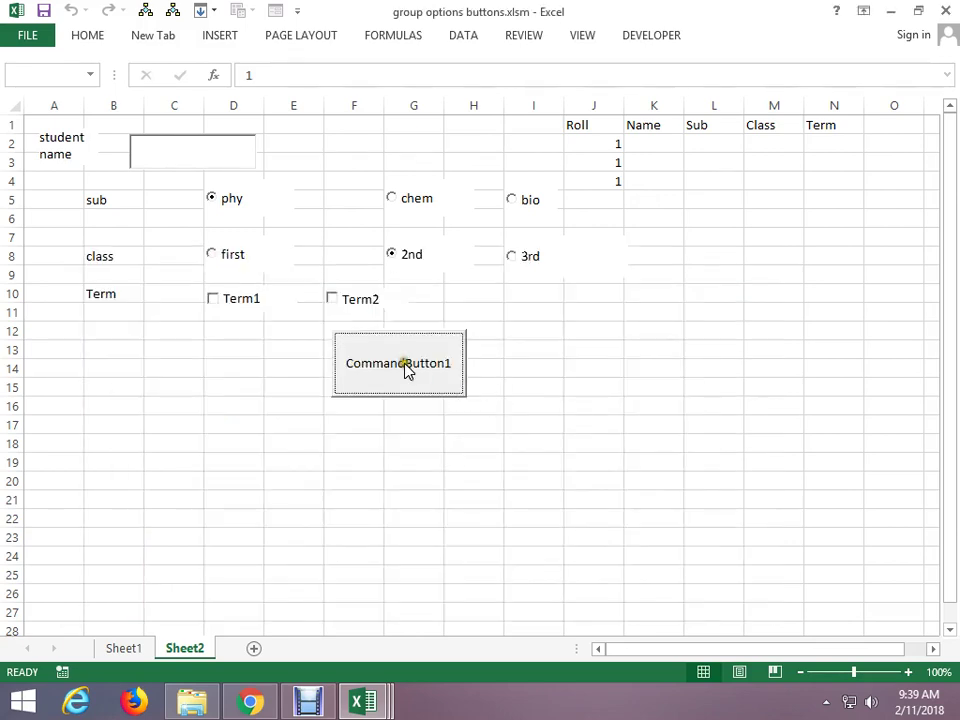
{"action": "left_click", "coordinate": [405, 366]}
{"action": "left_click", "coordinate": [405, 366]}
- Clear the test roll numbers from J2:J6
{"action": "left_click", "coordinate": [609, 140]}
{"action": "key", "text": "ctrl+shift+Down"}
{"action": "key", "text": "Delete"}
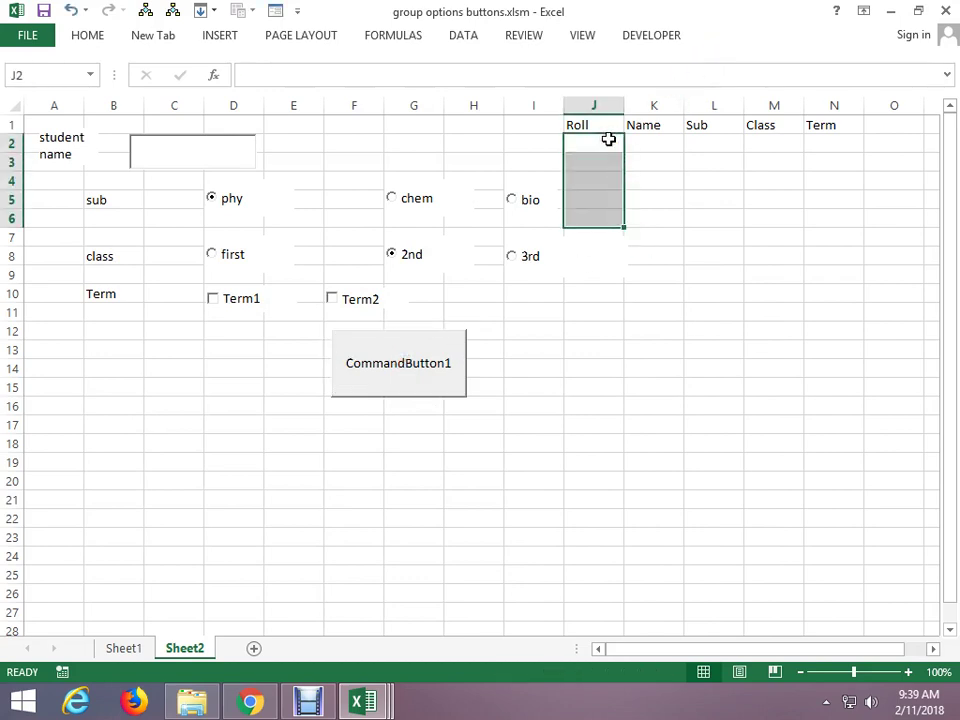
{"action": "key", "text": "Up"}
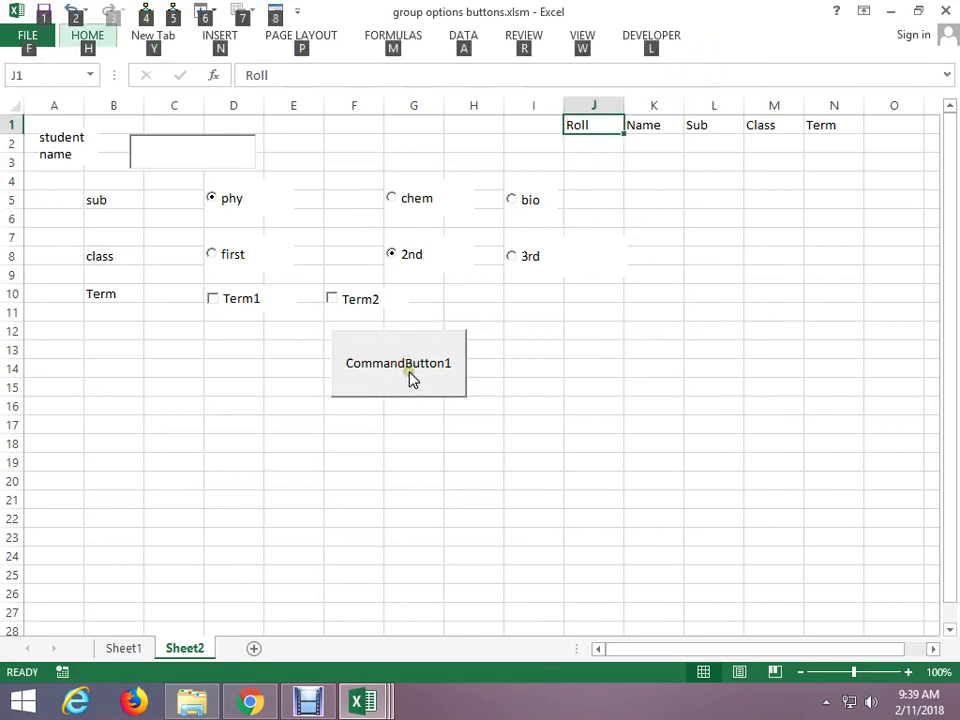
{"action": "key", "text": "alt+F11"}
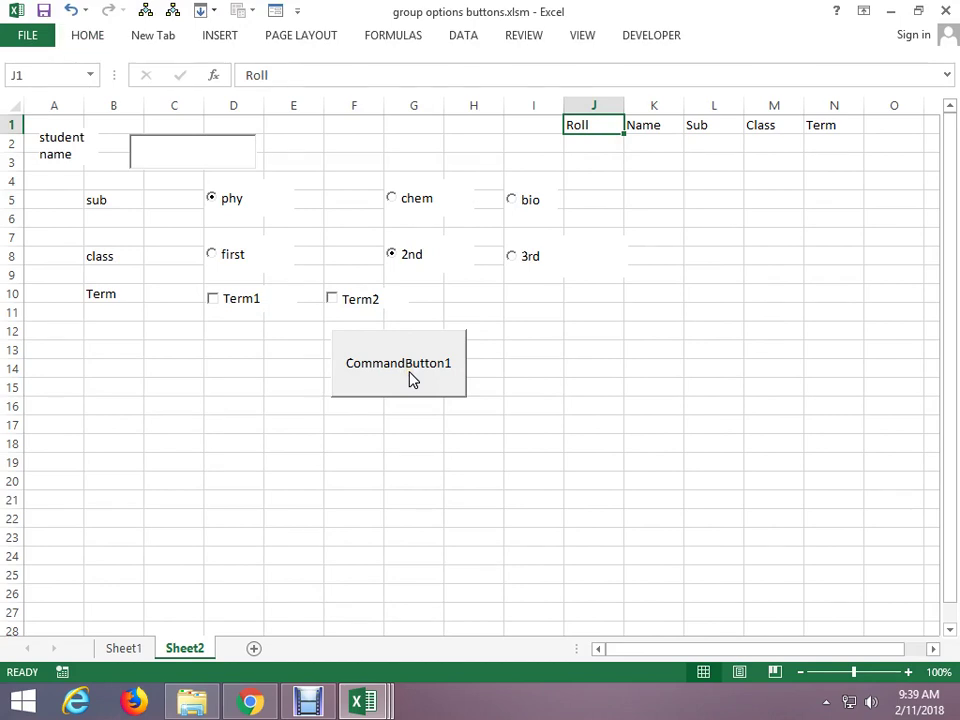
- Run CommandButton1 on the empty Roll column, end the Type mismatch error, rerun and choose Debug
{"action": "left_click", "coordinate": [412, 376]}
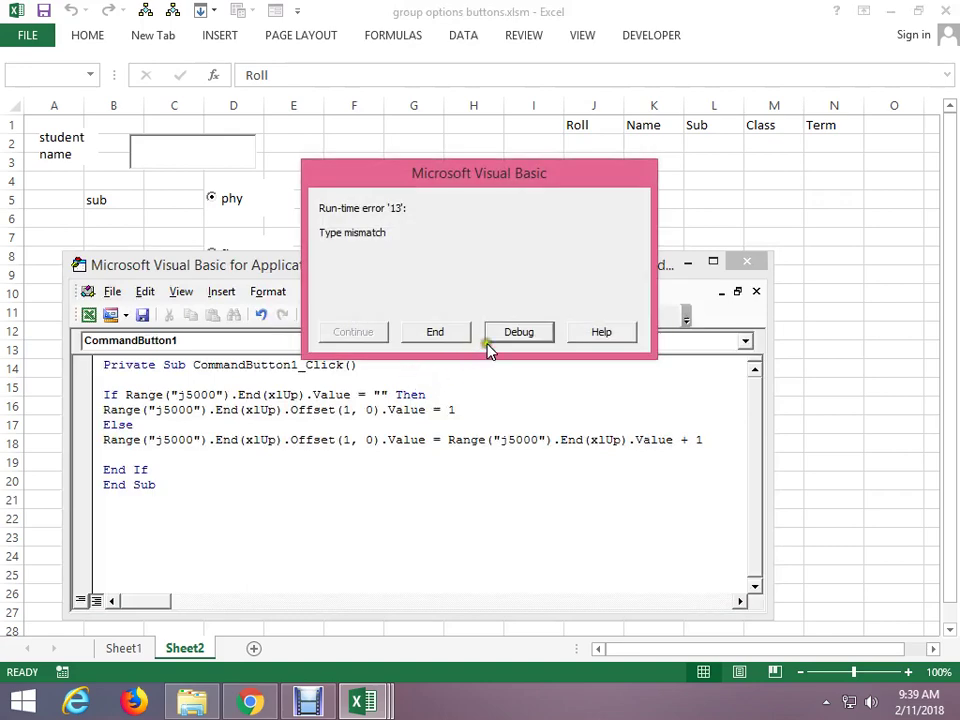
{"action": "left_click", "coordinate": [450, 338]}
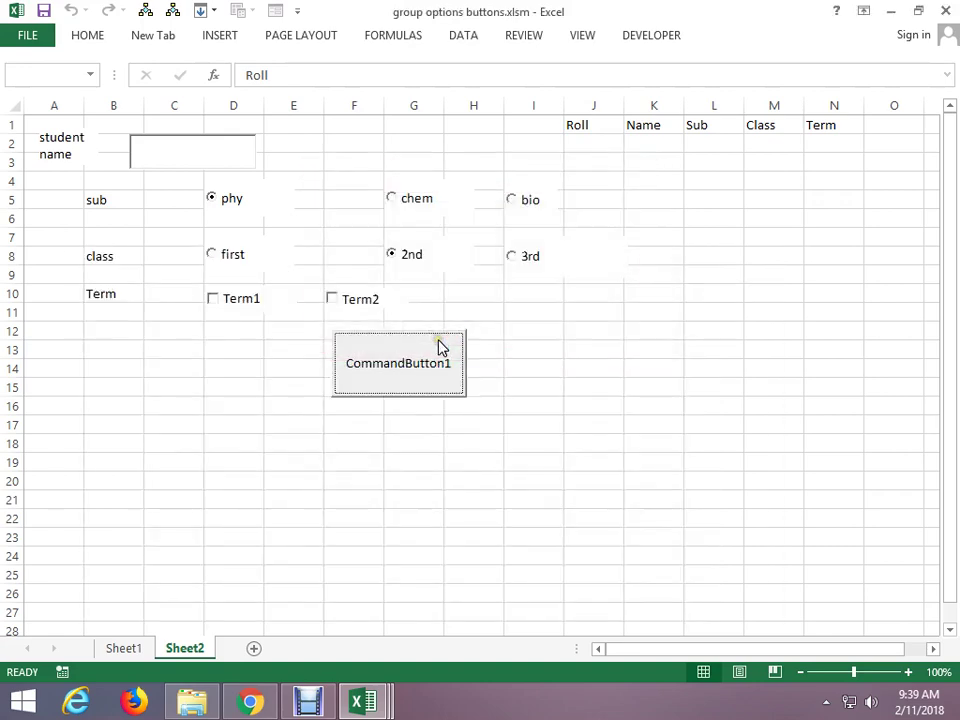
{"action": "key", "text": "alt+F11"}
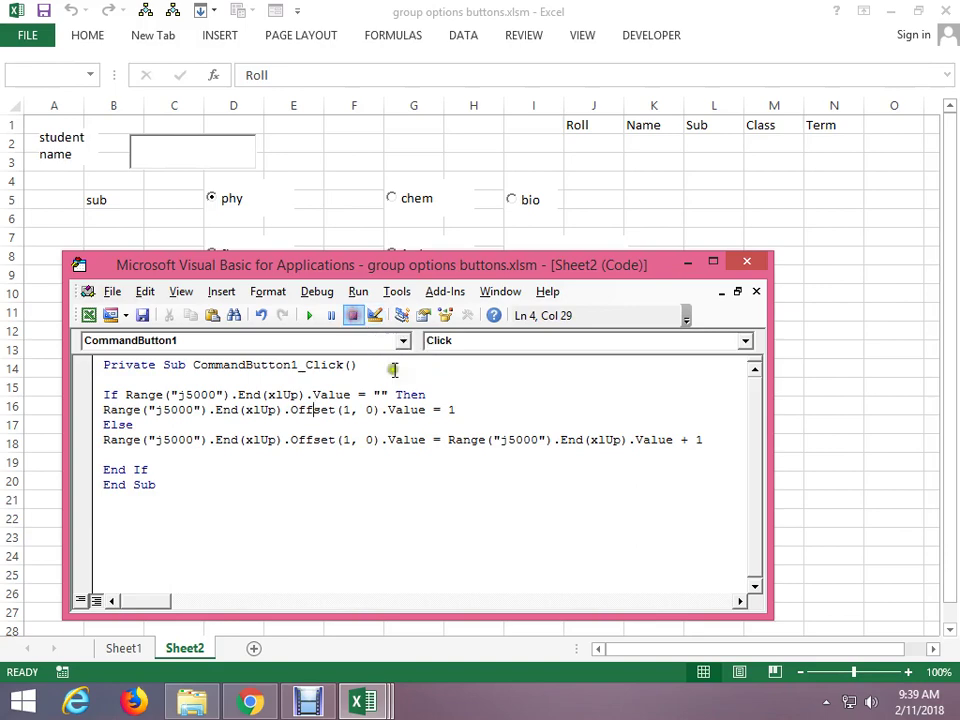
{"action": "key", "text": "alt+F11"}
{"action": "left_click", "coordinate": [422, 390]}
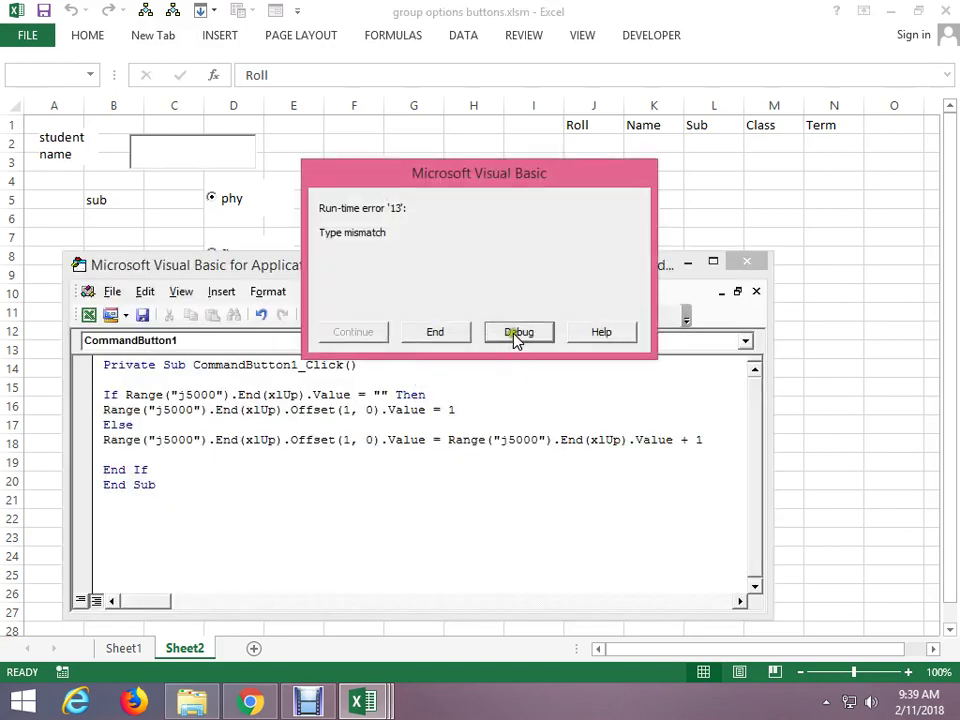
{"action": "left_click", "coordinate": [518, 332]}
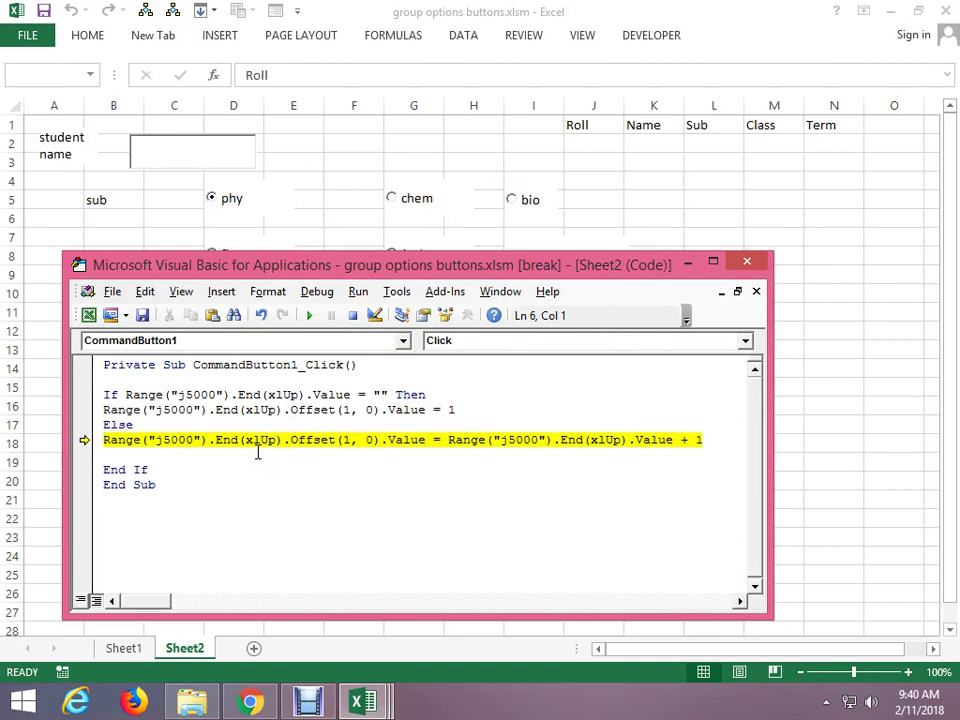
{"action": "key", "text": "Right"}
{"action": "key", "text": "Right"}
{"action": "key", "text": "Right"}
{"action": "key", "text": "Right"}
{"action": "key", "text": "Right"}
{"action": "key", "text": "Right"}
{"action": "key", "text": "Right"}
{"action": "key", "text": "Right"}
{"action": "key", "text": "Right"}
{"action": "key", "text": "Right"}
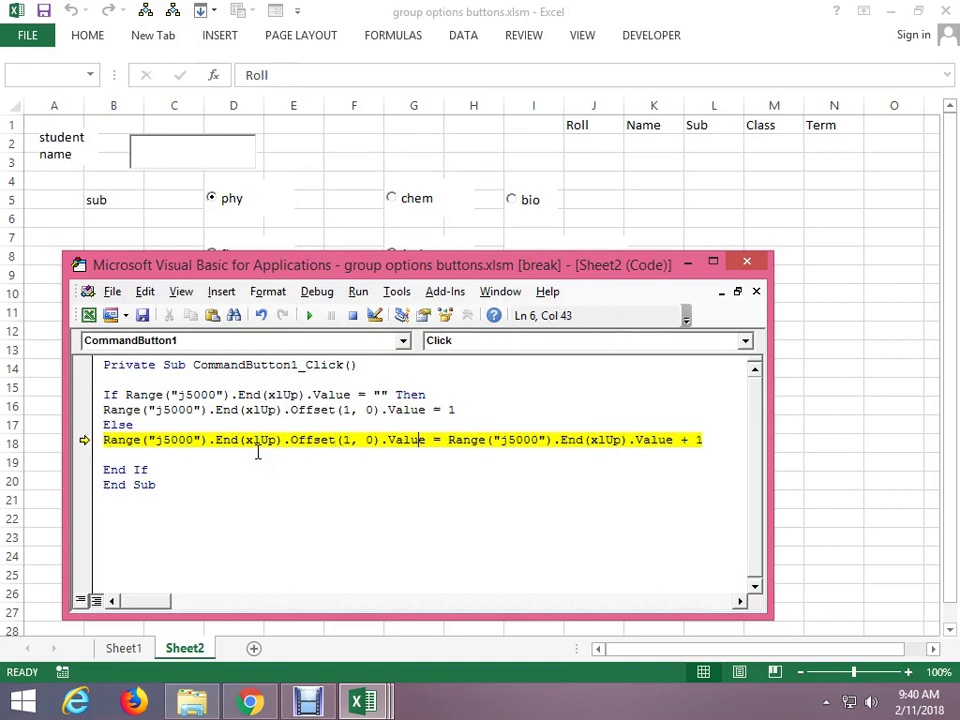
{"action": "key", "text": "Right"}
{"action": "key", "text": "Right"}
{"action": "key", "text": "Right"}
- Comment out the Else-branch increment line with an apostrophe and add MsgBox 1 above it
{"action": "key", "text": "Up"}
{"action": "key", "text": "Up"}
{"action": "key", "text": "Down"}
{"action": "key", "text": "Down"}
{"action": "key", "text": "Right"}
{"action": "key", "text": "Right"}
{"action": "key", "text": "Right"}
{"action": "key", "text": "Right"}
{"action": "key", "text": "Right"}
{"action": "key", "text": "Right"}
{"action": "key", "text": "Right"}
{"action": "key", "text": "Right"}
{"action": "key", "text": "Left"}
{"action": "key", "text": "Left"}
{"action": "key", "text": "Home"}
{"action": "key", "text": "shift+End"}
{"action": "key", "text": "Delete"}
{"action": "type", "text": "msgbo"}
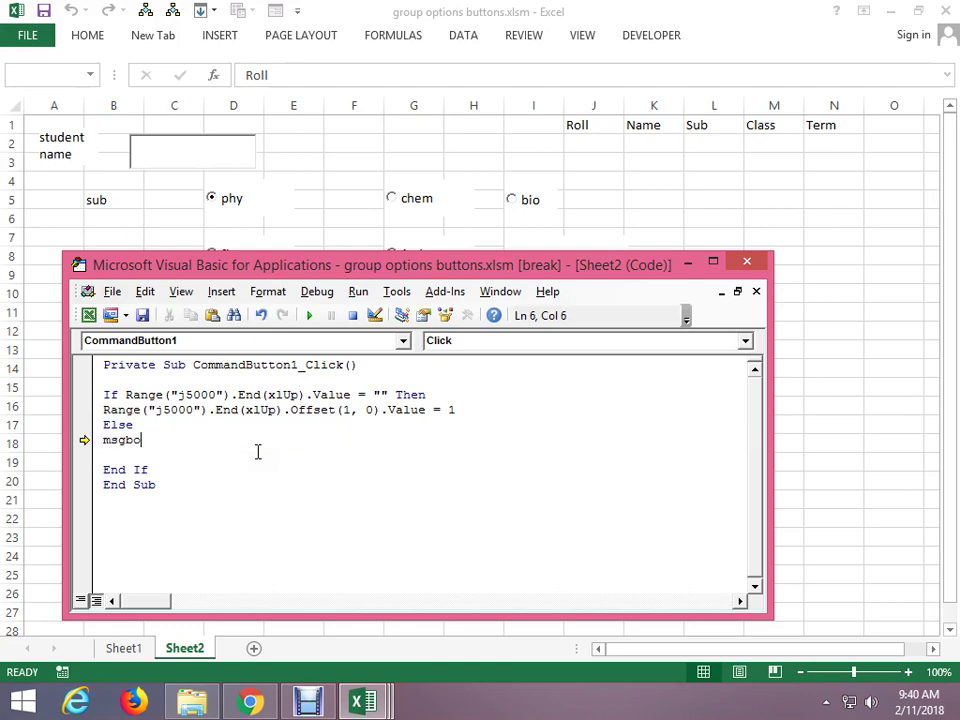
{"action": "key", "text": "ctrl+z"}
{"action": "key", "text": "ctrl+z"}
{"action": "key", "text": "Home"}
{"action": "type", "text": "'"}
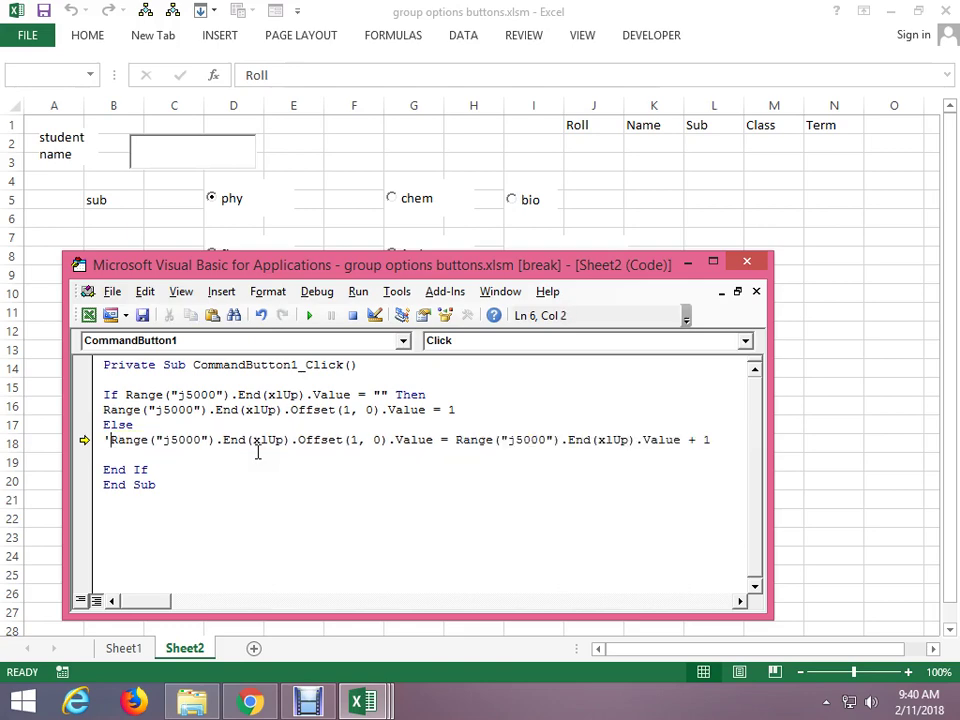
{"action": "key", "text": "Up"}
{"action": "key", "text": "End"}
{"action": "key", "text": "Return"}
{"action": "type", "text": "msgbox "}
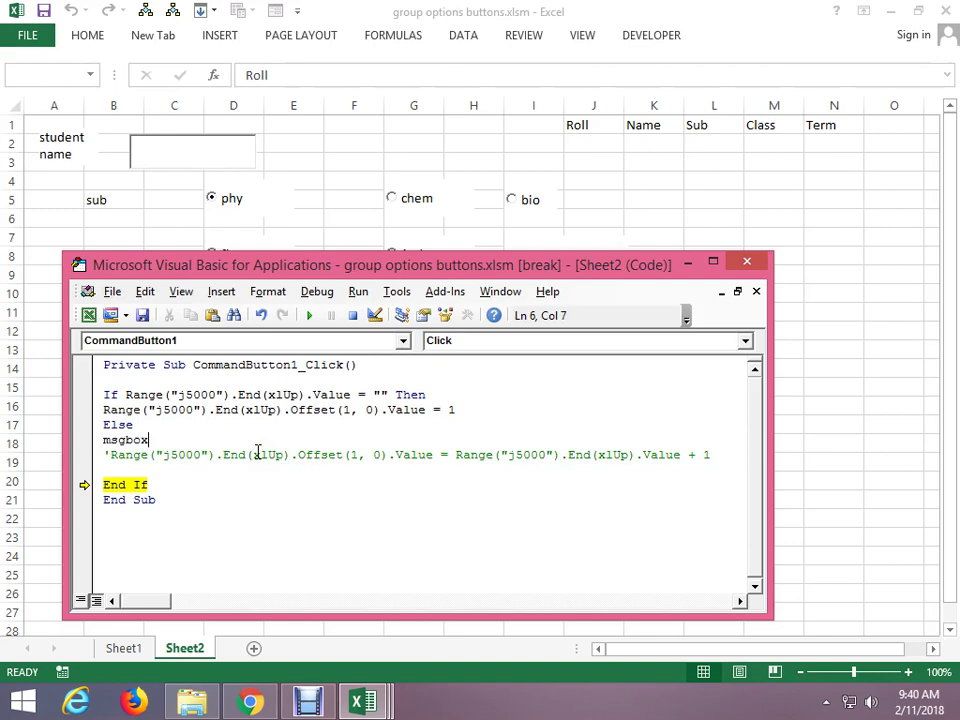
{"action": "type", "text": "1"}
{"action": "key", "text": "Up"}
- Reset the paused macro and run CommandButton1, confirming the message shows 1
{"action": "left_click", "coordinate": [360, 316]}
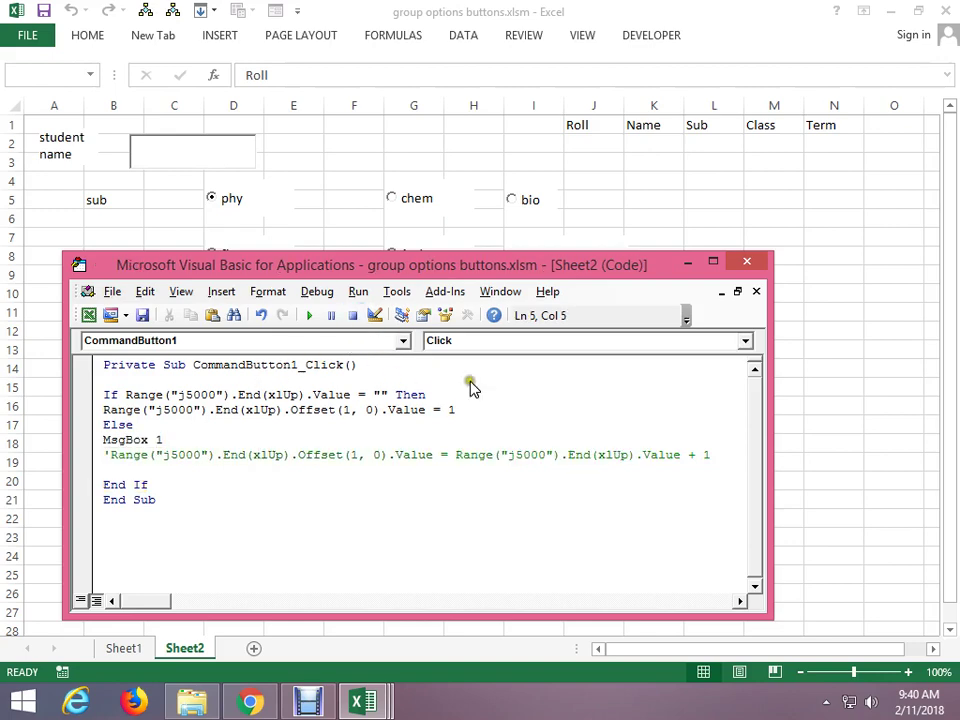
{"action": "key", "text": "alt+F11"}
{"action": "left_click", "coordinate": [431, 364]}
{"action": "left_click", "coordinate": [497, 408]}
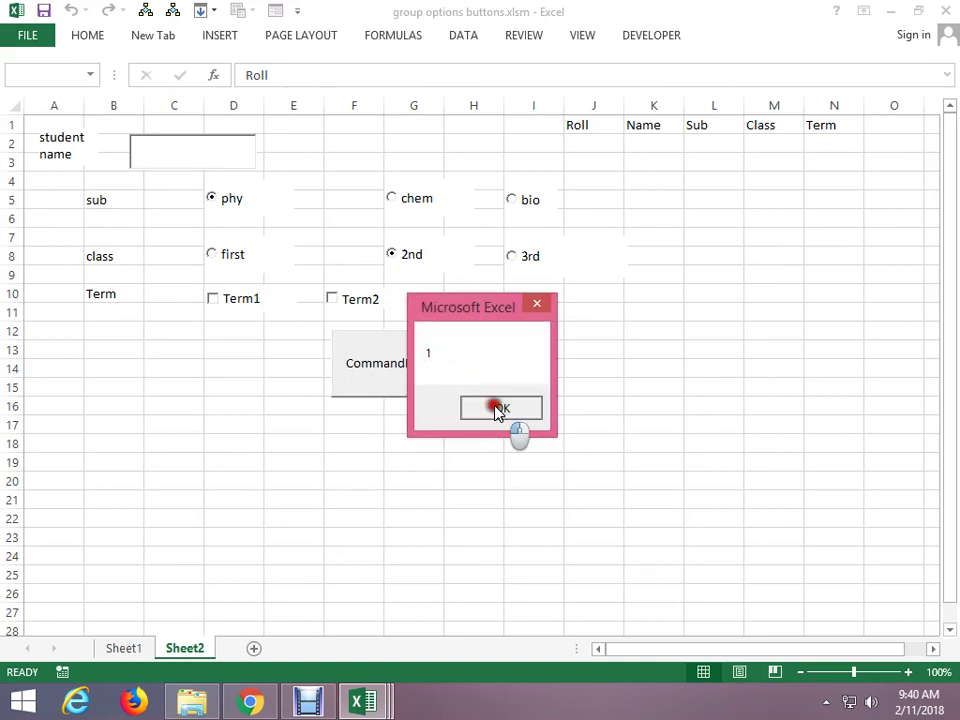
{"action": "key", "text": "alt+F11"}
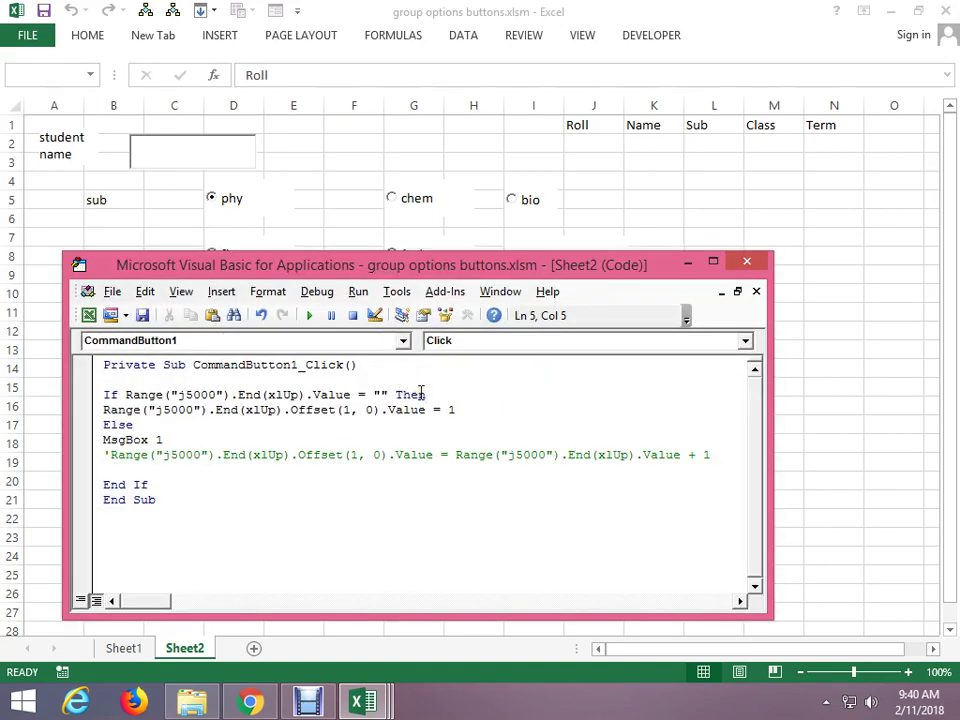
- Check in column J that the last filled cell is the J1 'Roll' header
{"action": "key", "text": "alt+F11"}
{"action": "left_click", "coordinate": [594, 349]}
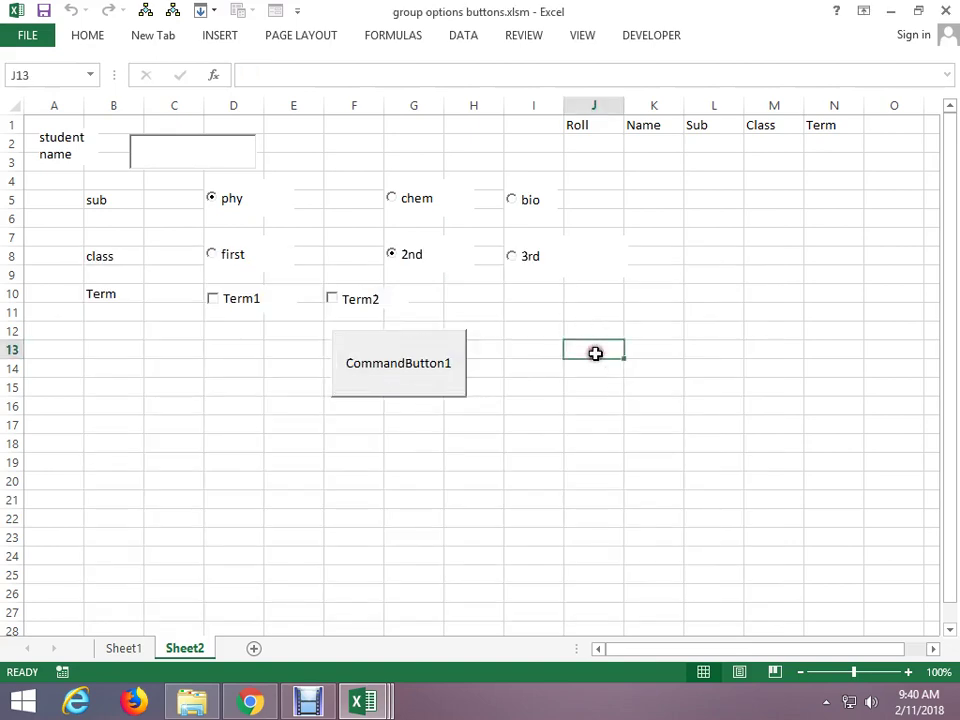
{"action": "key", "text": "Up"}
{"action": "key", "text": "Up"}
{"action": "key", "text": "Up"}
{"action": "key", "text": "alt+F11"}
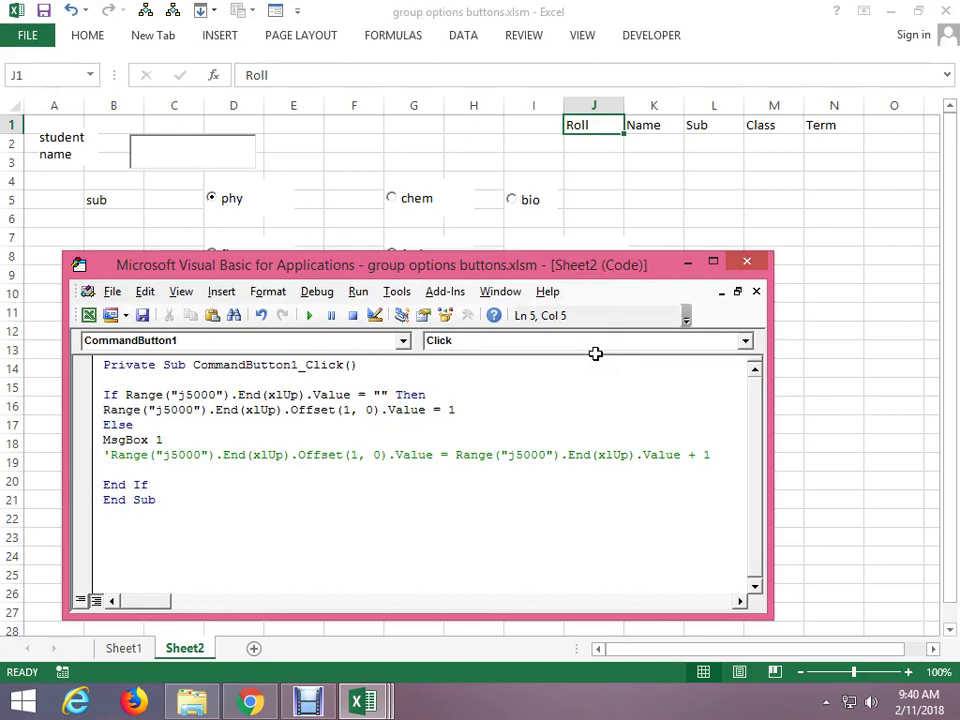
{"action": "key", "text": "alt+F11"}
{"action": "key", "text": "alt+F11"}
{"action": "key", "text": "Up"}
{"action": "key", "text": "Up"}
- Change the If test's "" to "Roll" and run CommandButton1, writing 1 in J2
{"action": "key", "text": "Right"}
{"action": "key", "text": "Right"}
{"action": "key", "text": "Right"}
{"action": "key", "text": "Right"}
{"action": "key", "text": "Right"}
{"action": "key", "text": "Right"}
{"action": "key", "text": "Right"}
{"action": "key", "text": "Right"}
{"action": "key", "text": "Right"}
{"action": "key", "text": "Right"}
{"action": "key", "text": "Right"}
{"action": "key", "text": "Delete"}
{"action": "key", "text": "Right"}
{"action": "type", "text": "Roll"}
{"action": "type", "text": "\""}
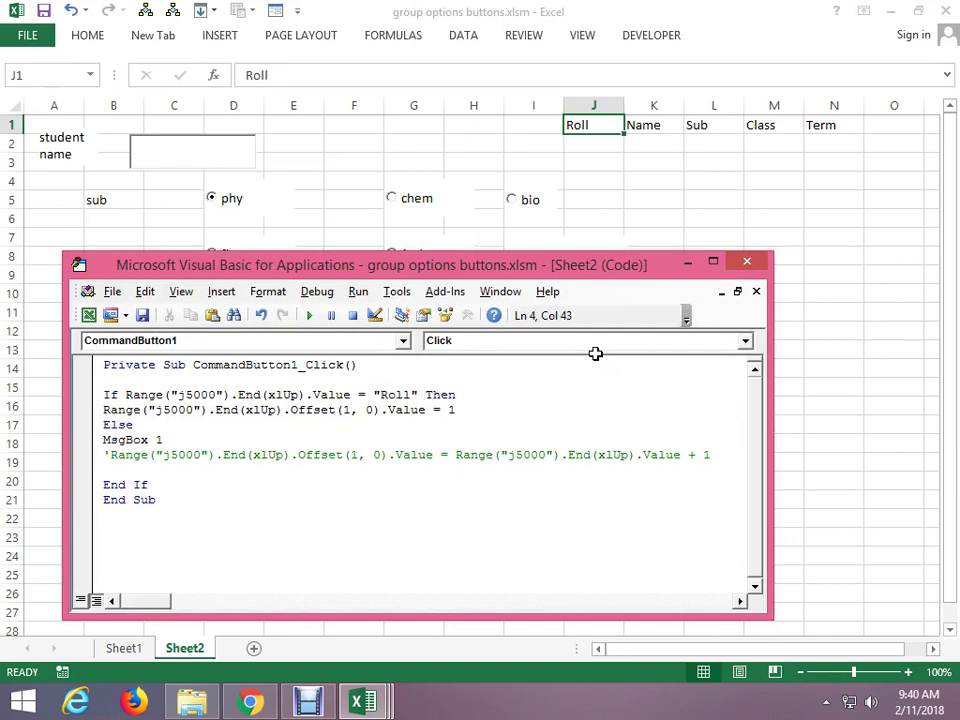
{"action": "key", "text": "alt+F11"}
{"action": "left_click", "coordinate": [402, 376]}
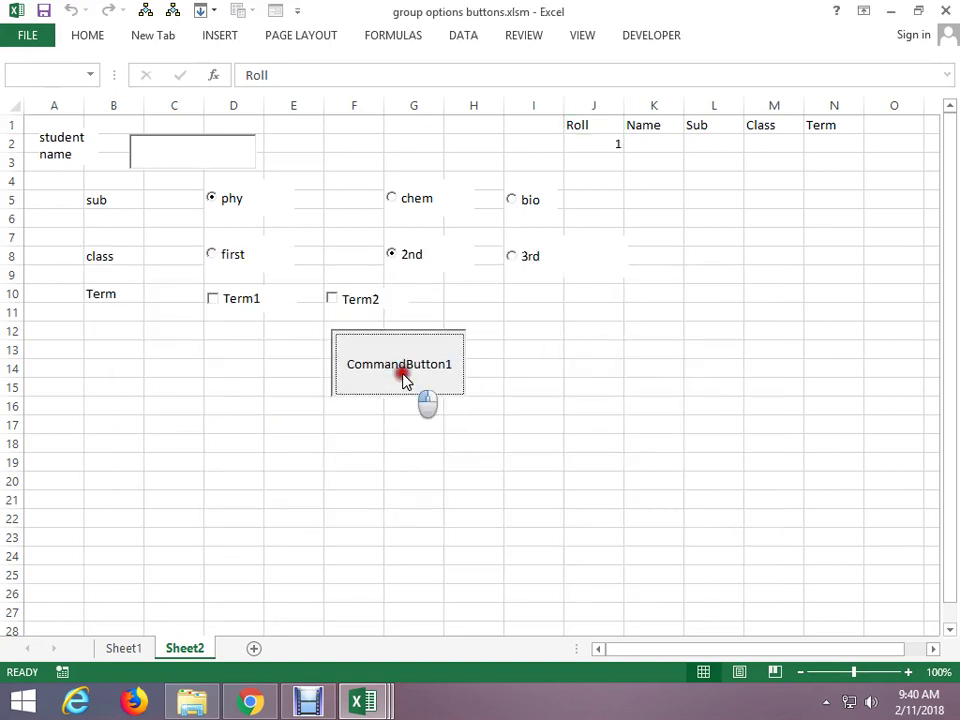
{"action": "left_click", "coordinate": [493, 408]}
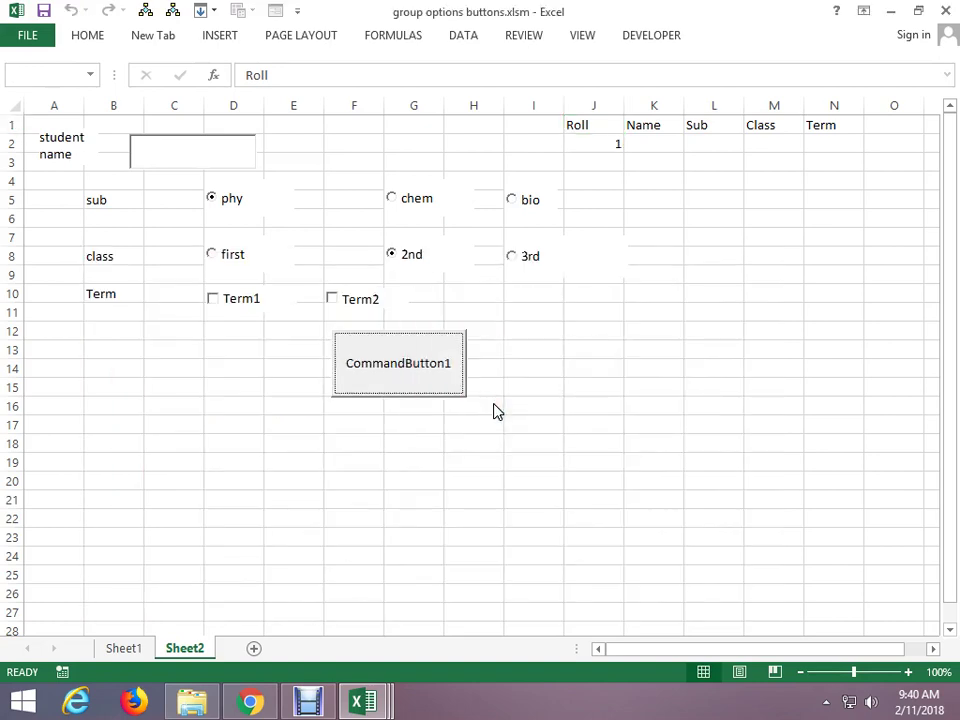
{"action": "key", "text": "alt+F11"}
{"action": "key", "text": "Down"}
- Comment out the MsgBox test line and restore the roll-number increment line
{"action": "key", "text": "Down"}
{"action": "key", "text": "Down"}
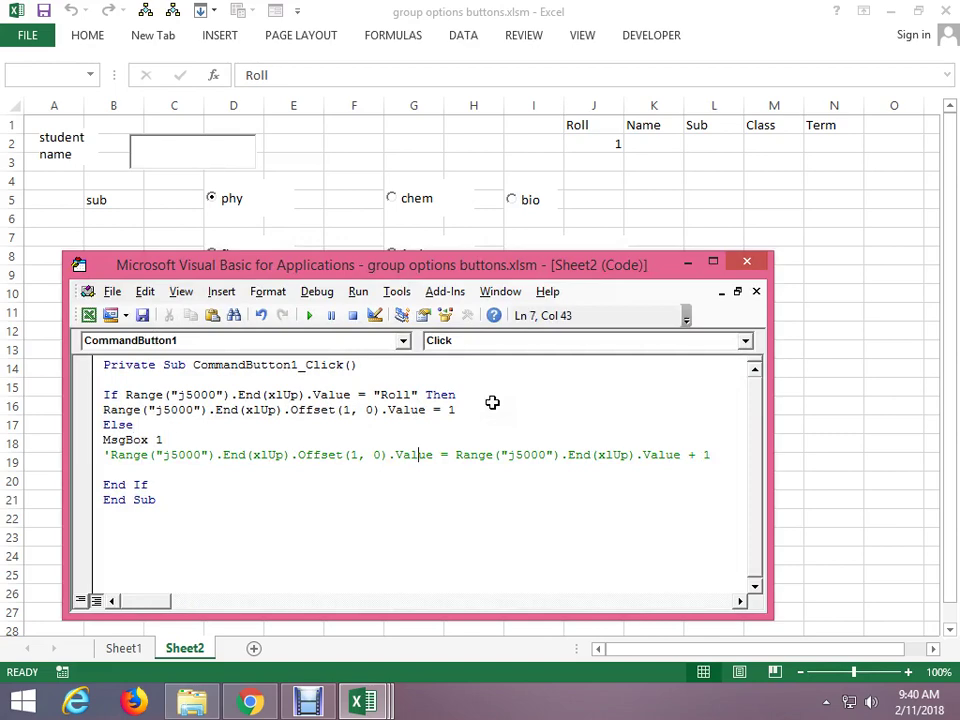
{"action": "key", "text": "Up"}
{"action": "key", "text": "Down"}
{"action": "key", "text": "Home"}
{"action": "key", "text": "Delete"}
{"action": "key", "text": "Up"}
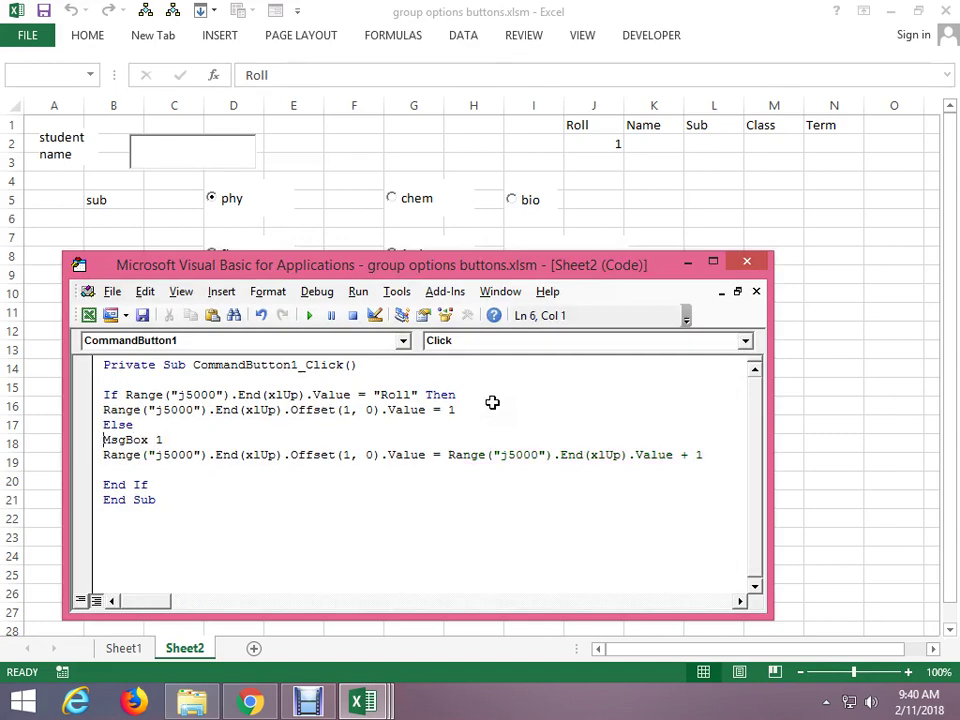
{"action": "type", "text": "'"}
{"action": "key", "text": "Up"}
- Run the button three times to add further roll numbers
{"action": "key", "text": "alt+F11"}
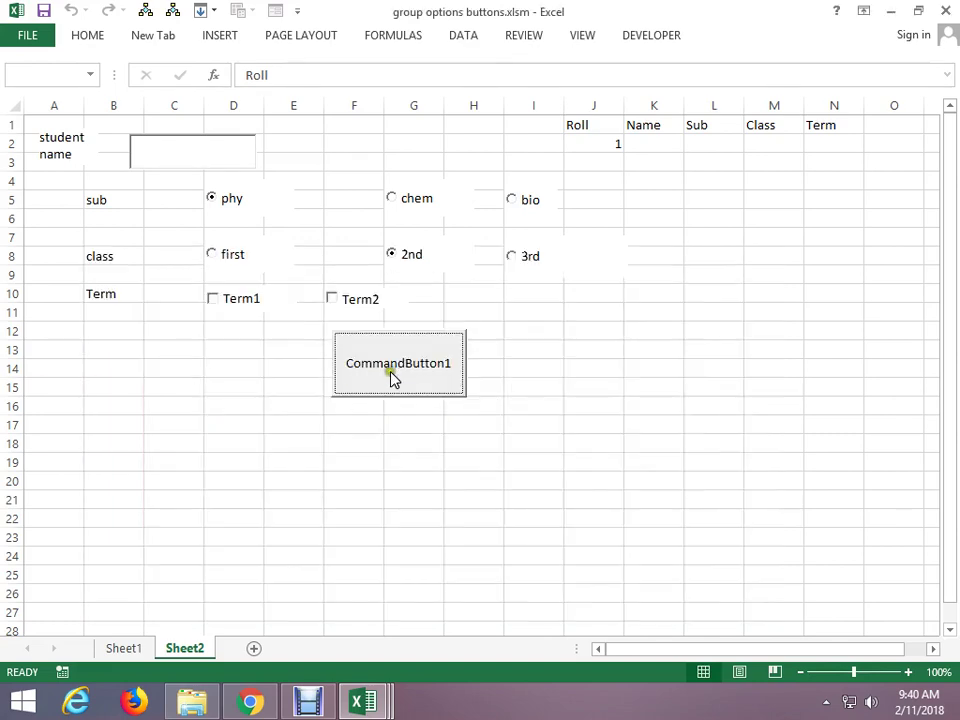
{"action": "left_click", "coordinate": [391, 372]}
{"action": "left_click", "coordinate": [391, 372]}
{"action": "left_click", "coordinate": [391, 372]}
{"action": "left_click", "coordinate": [391, 372]}
- Delete the commented-out MsgBox line from the button code
{"action": "key", "text": "alt+F11"}
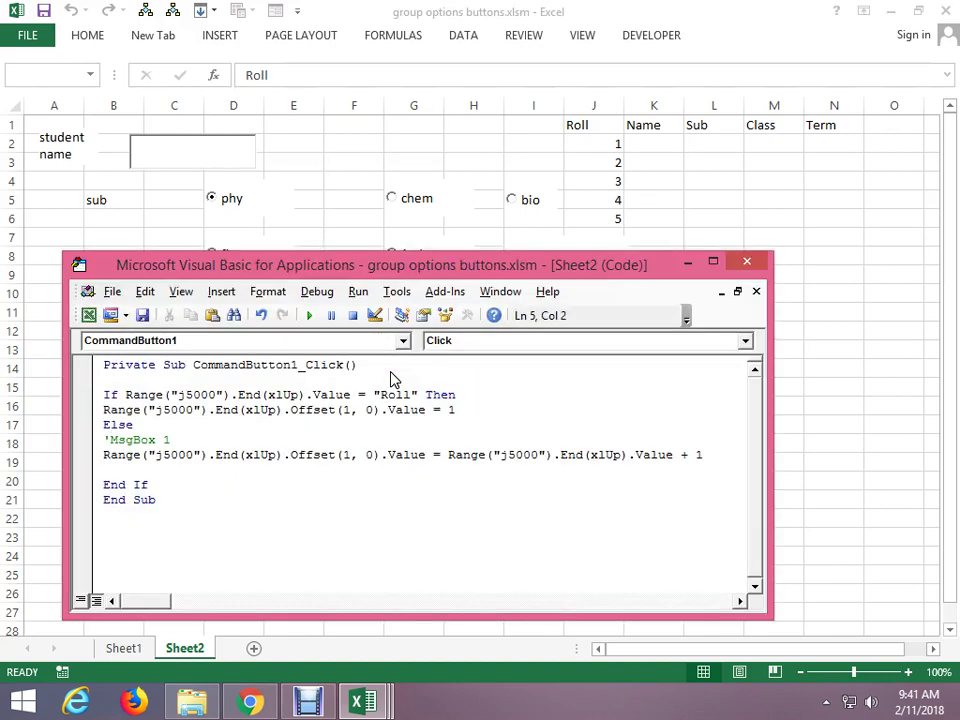
{"action": "key", "text": "Down"}
{"action": "key", "text": "Home"}
{"action": "key", "text": "shift+End"}
{"action": "key", "text": "Delete"}
{"action": "key", "text": "alt+F11"}
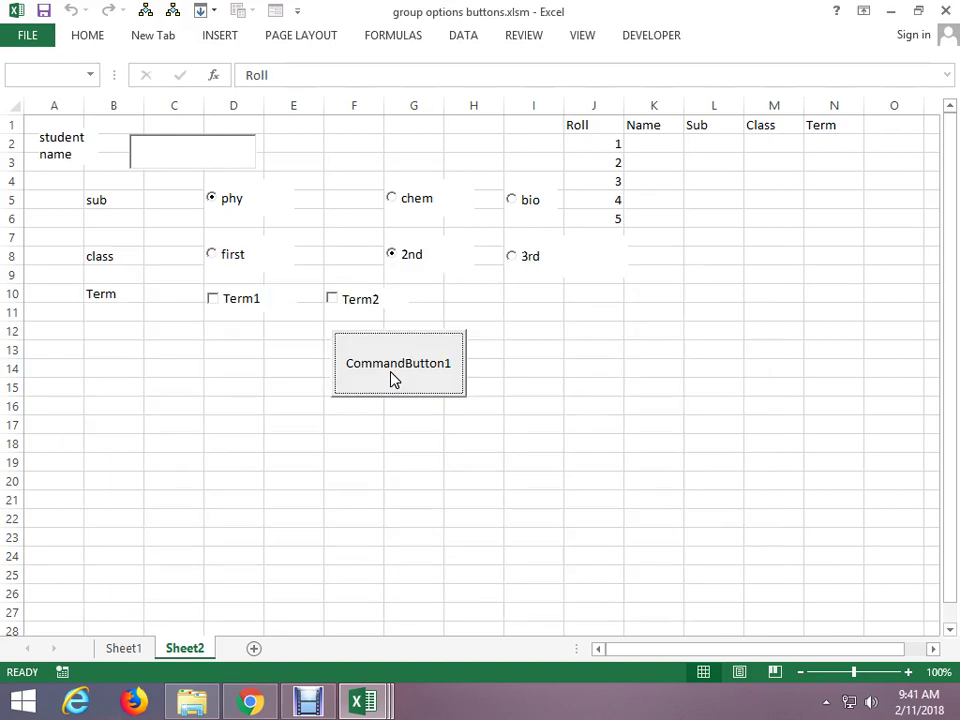
- Clear the extra roll numbers in J3:J6 so only 1 remains in J2
{"action": "left_click", "coordinate": [609, 158]}
{"action": "key", "text": "ctrl+shift+Down"}
{"action": "key", "text": "Delete"}
{"action": "key", "text": "Up"}
- Add a blank line after End If in the button code
{"action": "key", "text": "alt+F11"}
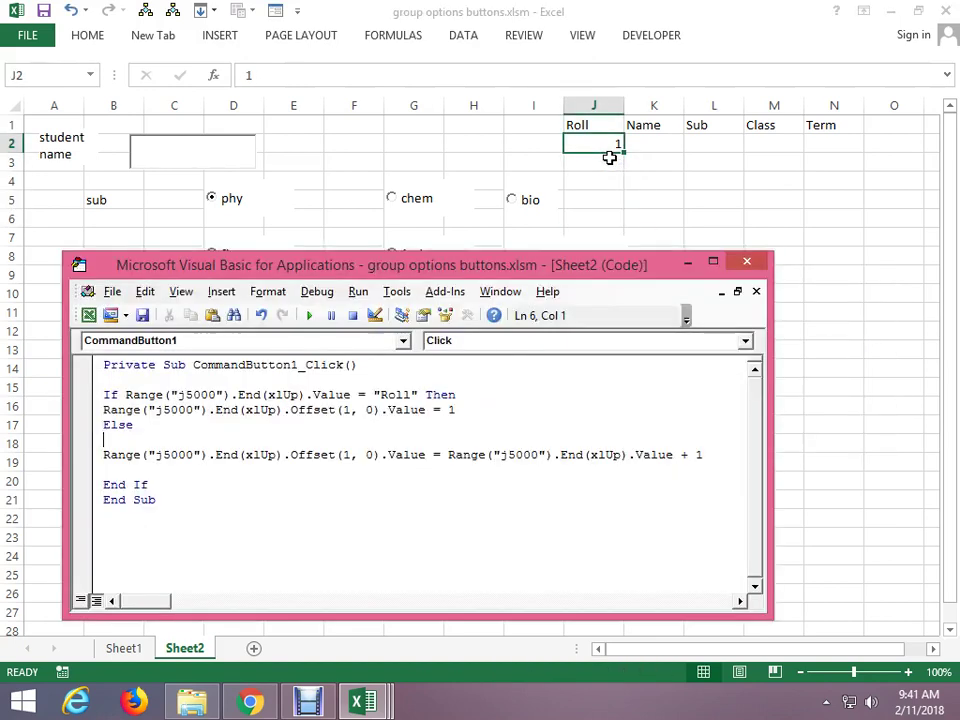
{"action": "left_click", "coordinate": [202, 480]}
{"action": "key", "text": "Return"}
{"action": "key", "text": "Return"}
{"action": "key", "text": "alt+Tab"}
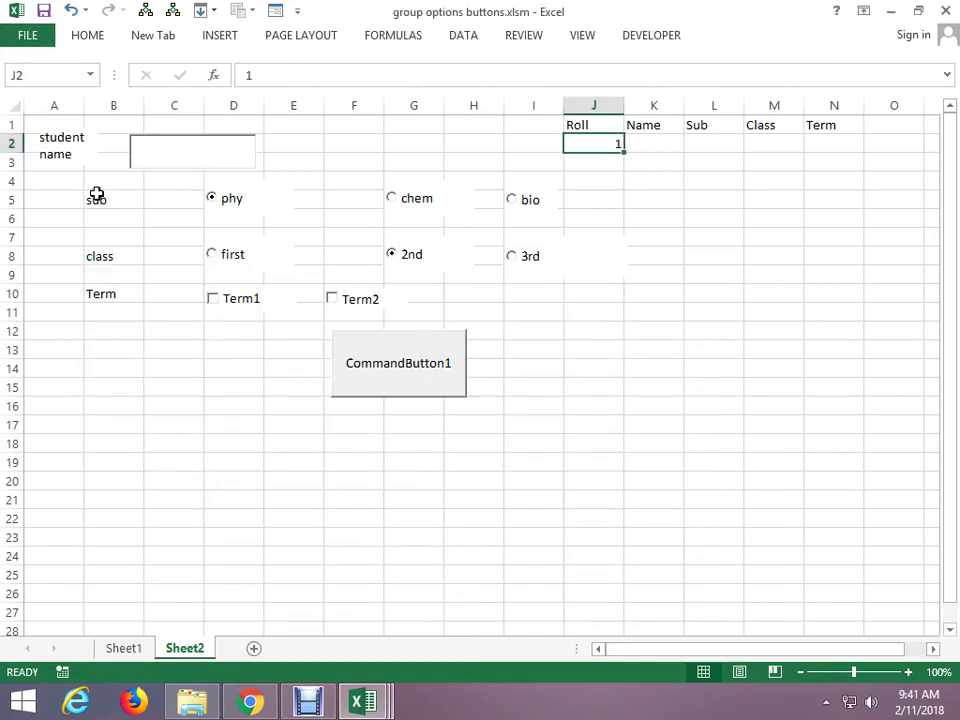
- Focus the student name box, select cell K2 under Name, and bring up CommandButton1_Click code
{"action": "left_click", "coordinate": [155, 151]}
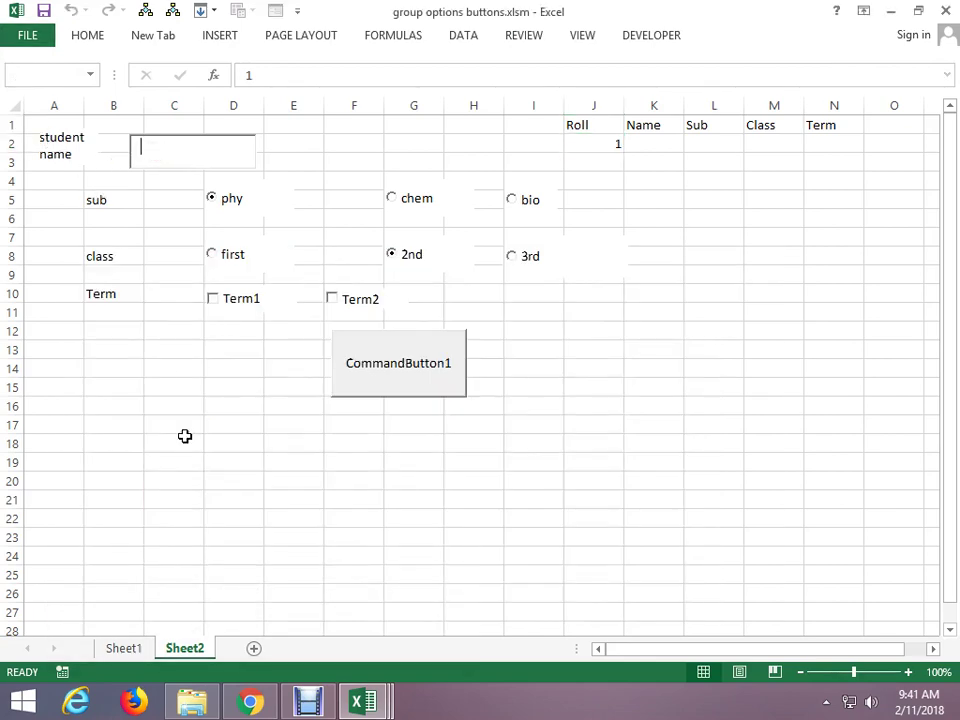
{"action": "key", "text": "alt+F11"}
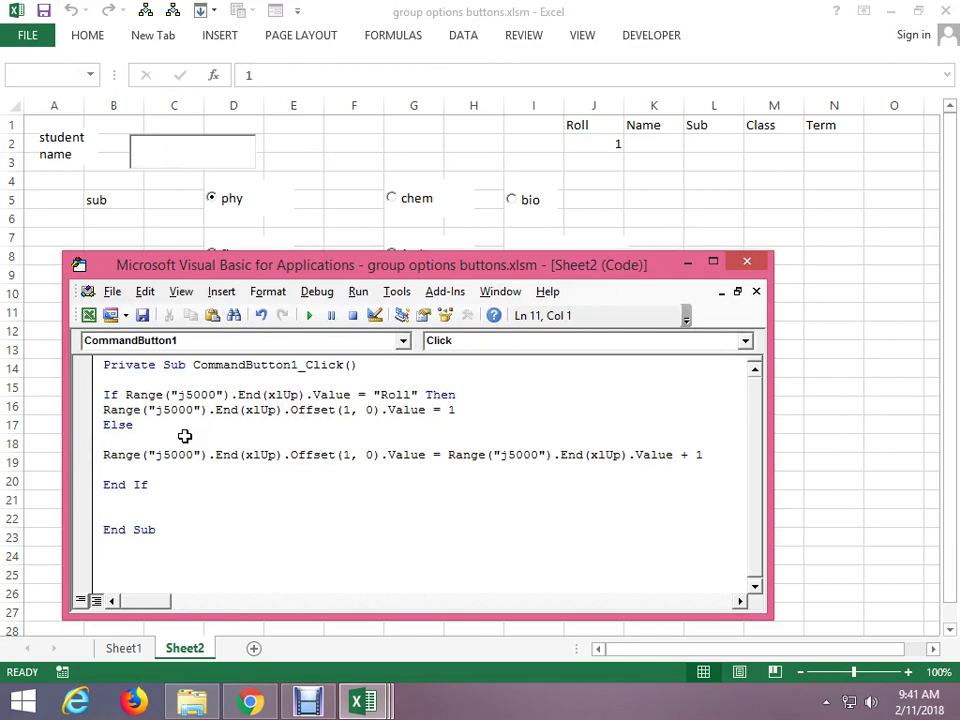
{"action": "key", "text": "alt+F11"}
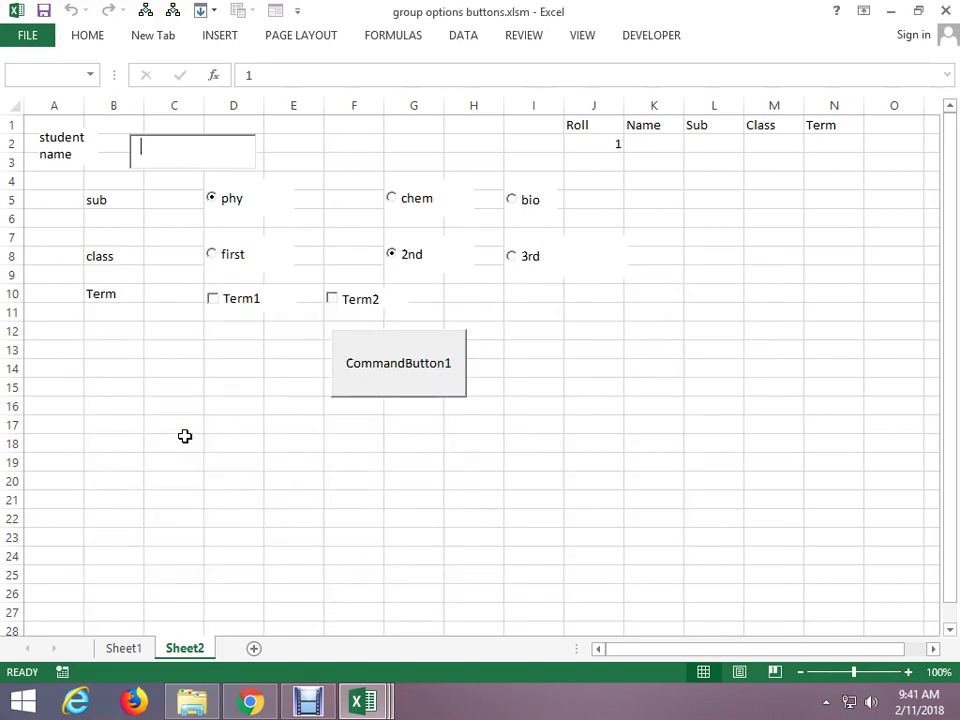
{"action": "key", "text": "alt+F11"}
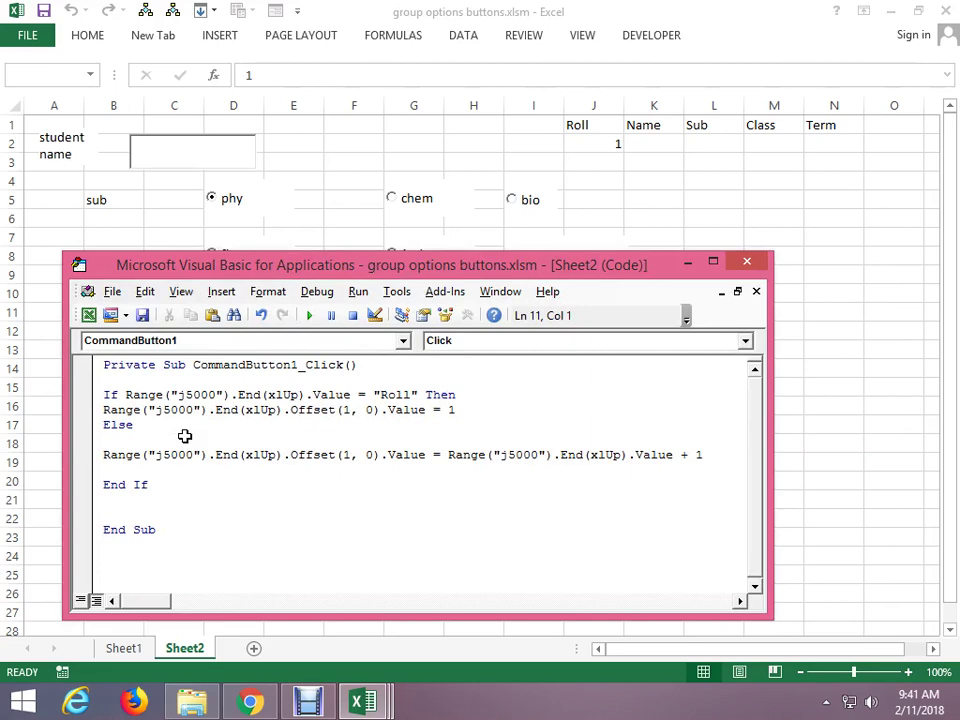
{"action": "key", "text": "alt+F11"}
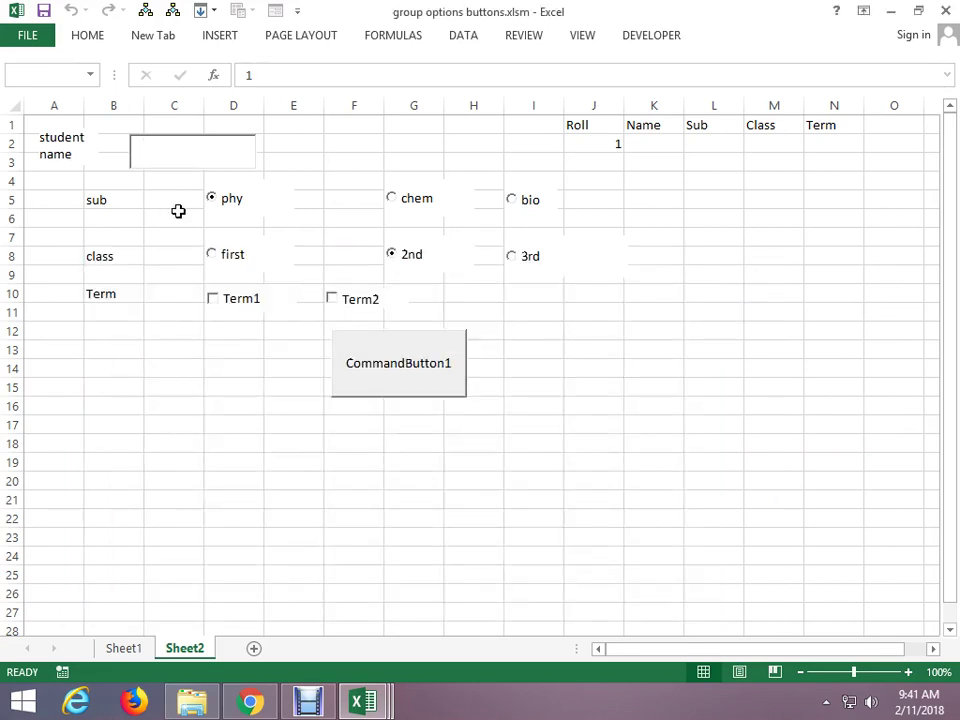
{"action": "left_click", "coordinate": [649, 141]}
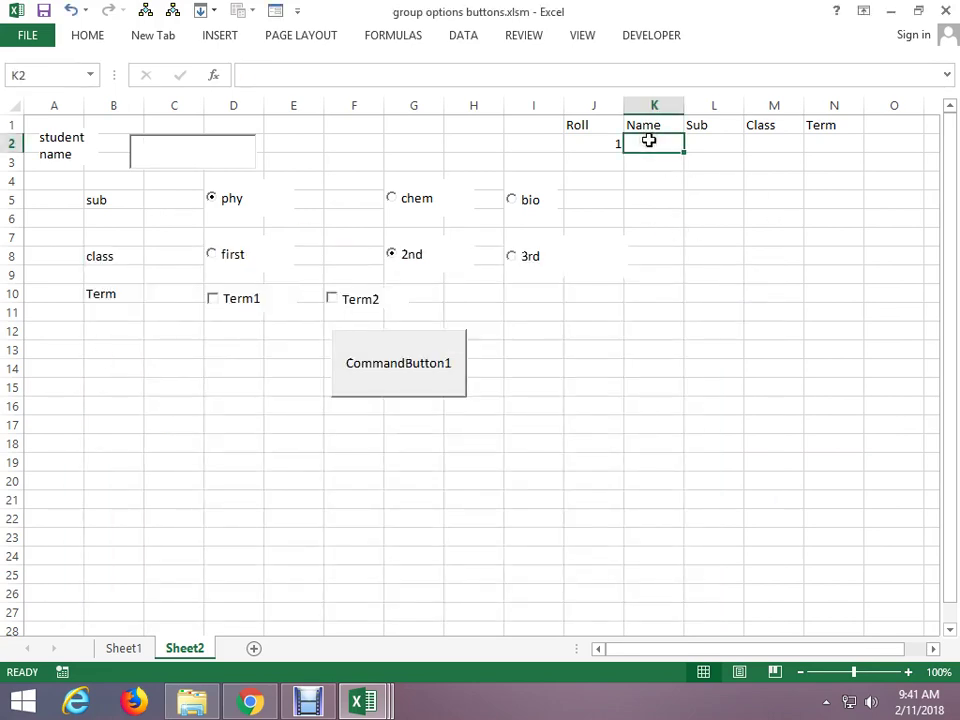
{"action": "key", "text": "alt+F11"}
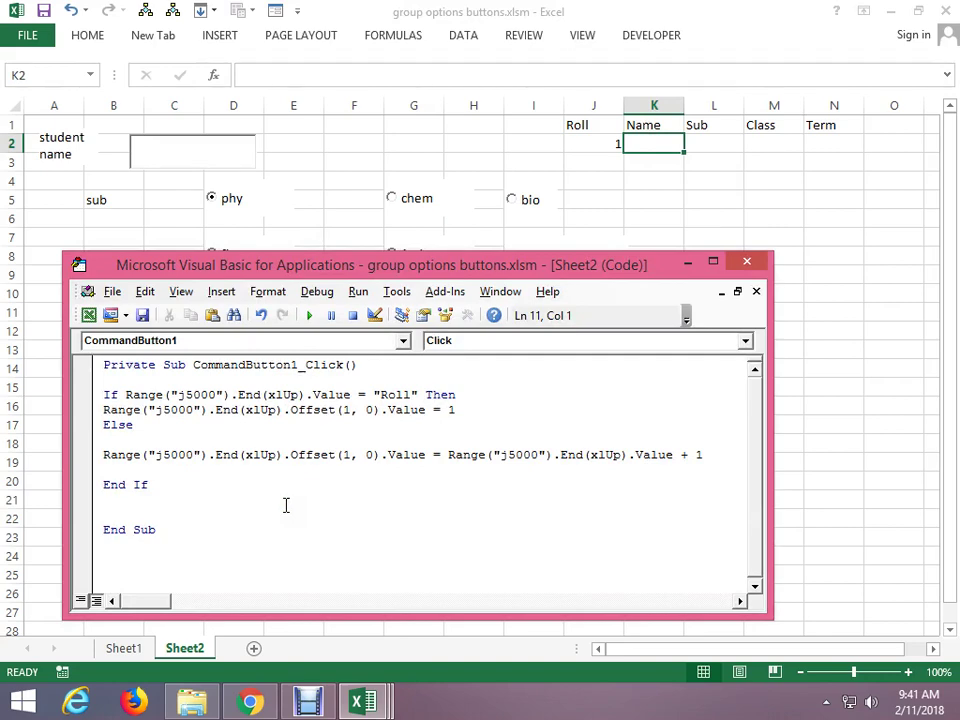
{"action": "key", "text": "alt+Tab"}
- Type the first letters of a student name into TextBox1 on the sheet
{"action": "left_click", "coordinate": [184, 158]}
{"action": "type", "text": "raj"}
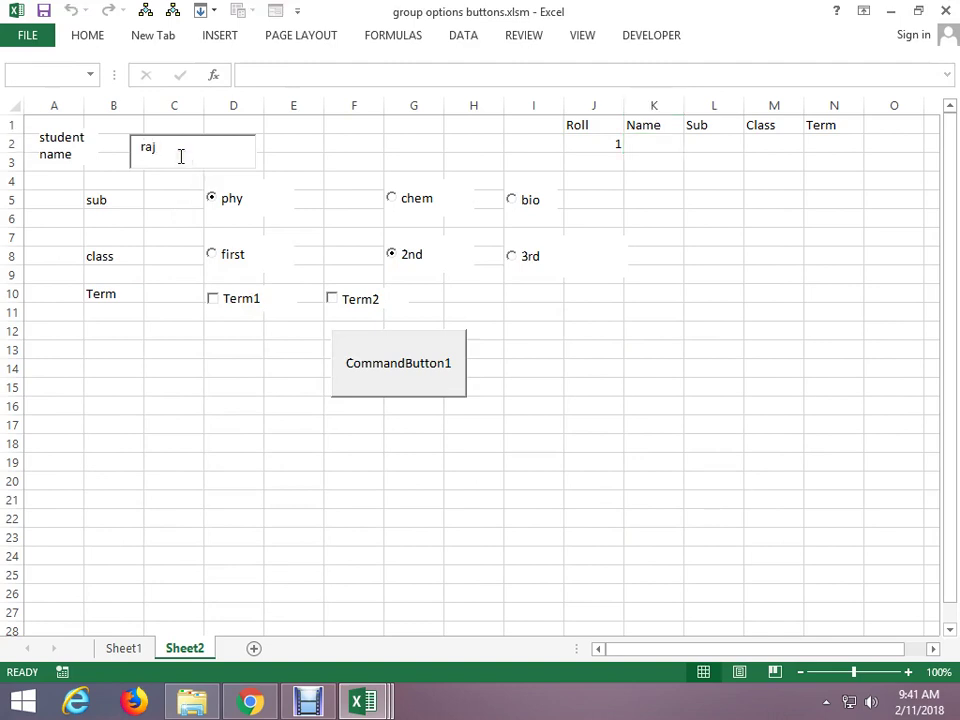
{"action": "key", "text": "alt+Tab"}
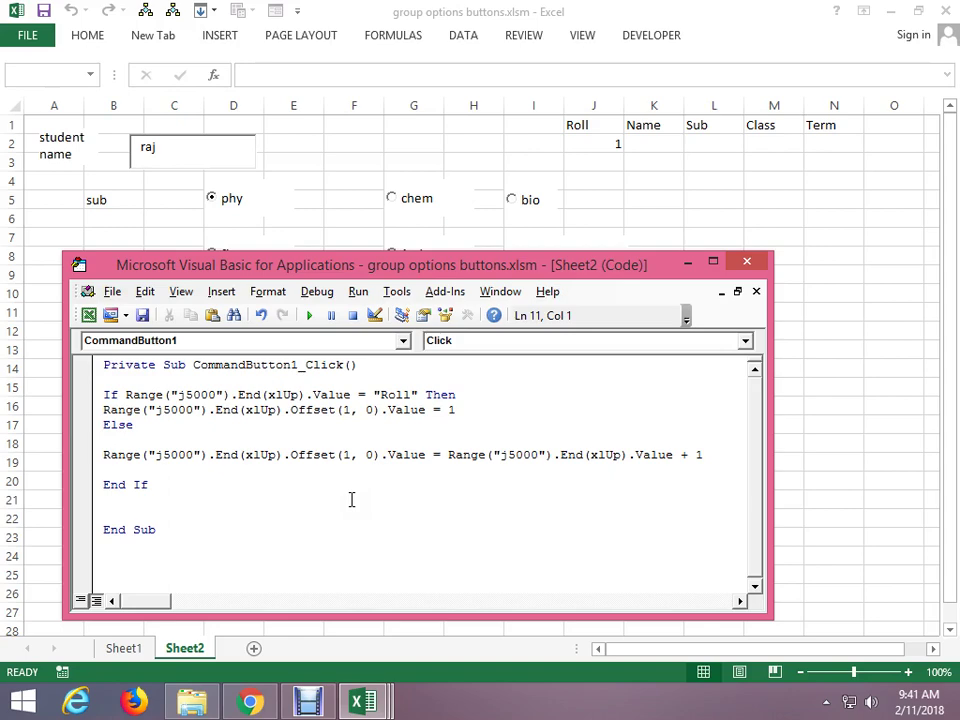
{"action": "key", "text": "alt+Tab"}
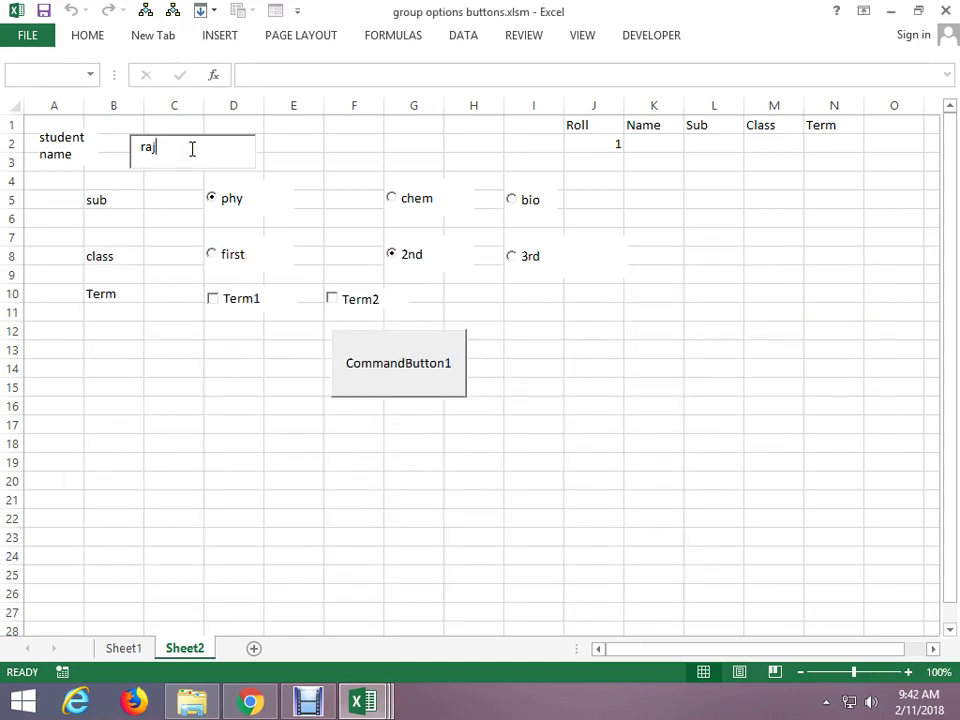
{"action": "key", "text": "alt+Tab"}
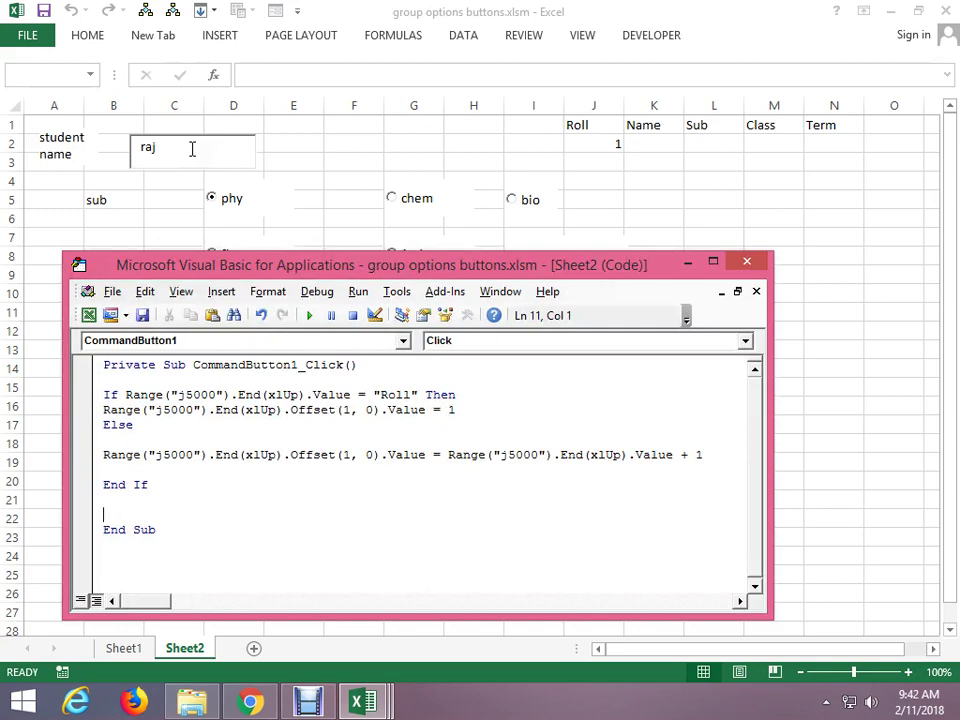
- Add the line tx = TextBox1.Value to the button code
{"action": "type", "text": "tx="}
{"action": "type", "text": "textbox1"}
{"action": "type", "text": ".valk"}
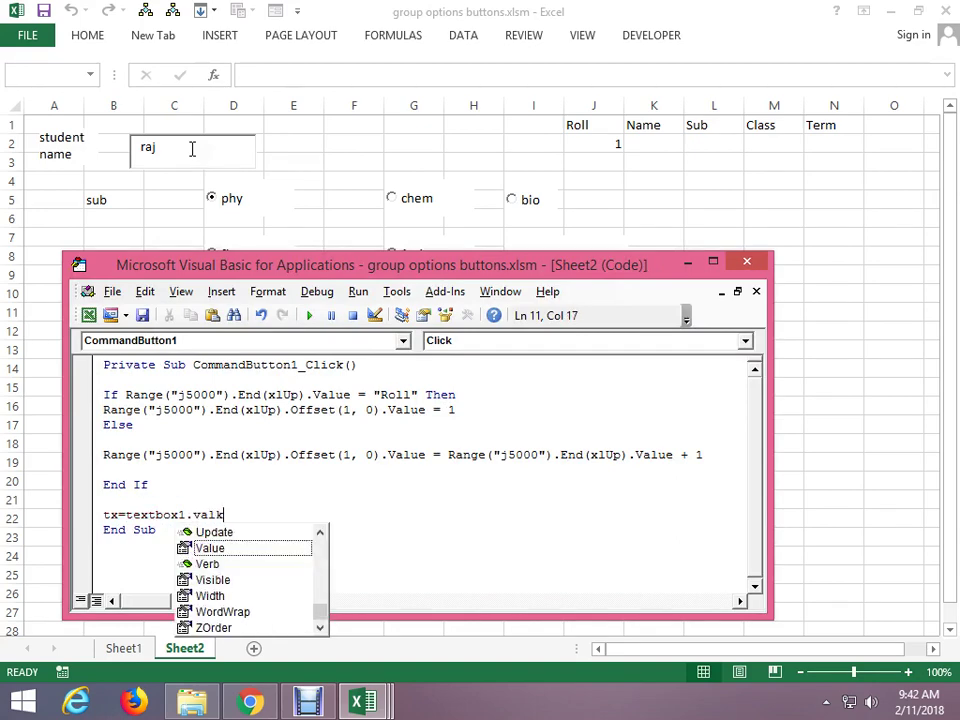
{"action": "type", "text": "u"}
{"action": "key", "text": "BackSpace"}
{"action": "key", "text": "BackSpace"}
{"action": "type", "text": "ue"}
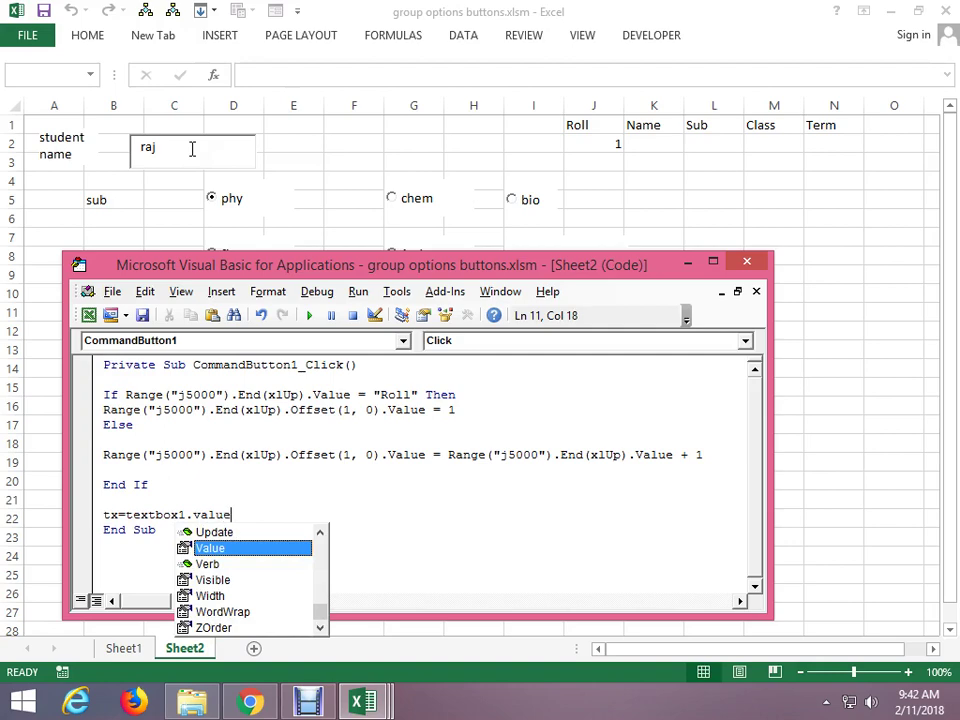
{"action": "key", "text": "Return"}
{"action": "key", "text": "alt+Tab"}
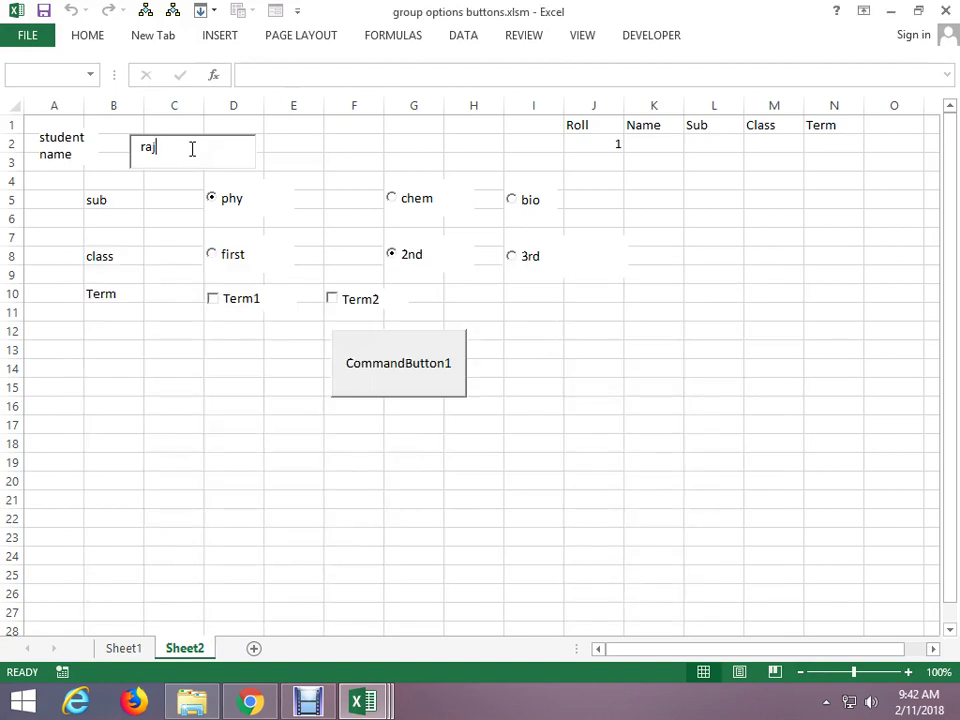
{"action": "key", "text": "alt+Tab"}
- Duplicate the roll-number Range line below the textbox line and make it assign tx
{"action": "key", "text": "Up"}
{"action": "key", "text": "Up"}
{"action": "key", "text": "Up"}
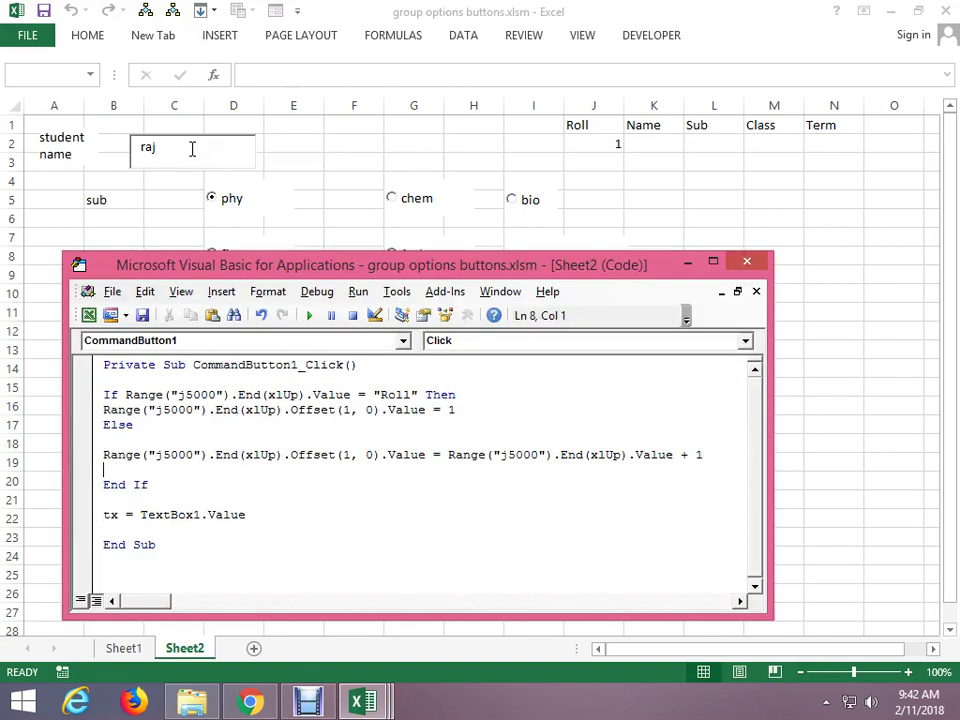
{"action": "key", "text": "Up"}
{"action": "key", "text": "Up"}
{"action": "key", "text": "Up"}
{"action": "key", "text": "shift+End"}
{"action": "key", "text": "ctrl+c"}
{"action": "key", "text": "Down"}
{"action": "key", "text": "Down"}
{"action": "key", "text": "Down"}
{"action": "key", "text": "Down"}
{"action": "key", "text": "Down"}
{"action": "key", "text": "Down"}
{"action": "key", "text": "Return"}
{"action": "key", "text": "ctrl+v"}
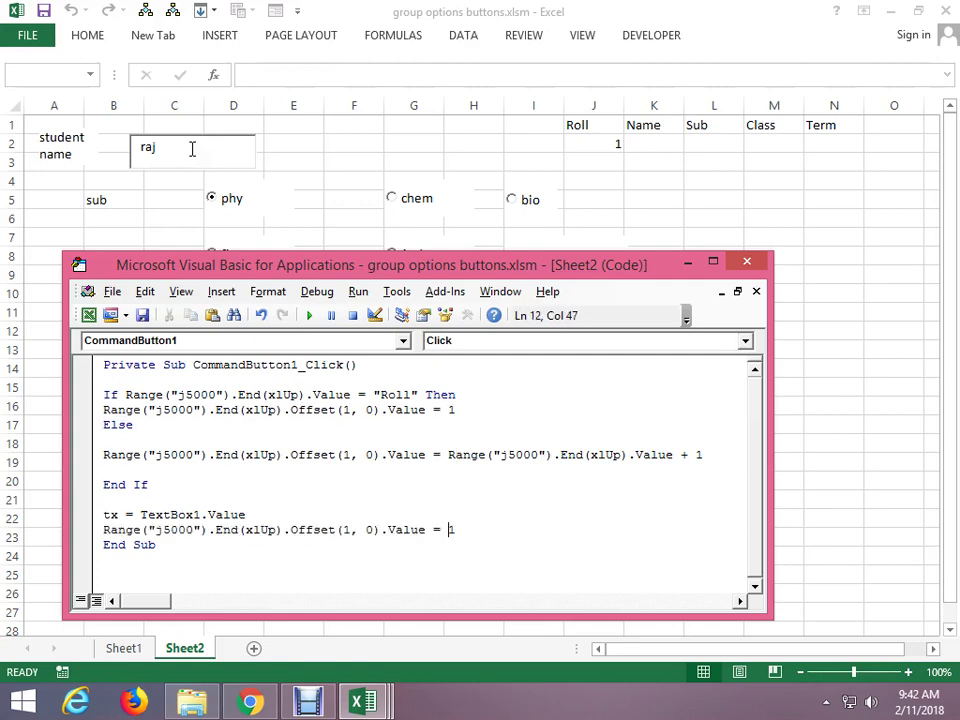
{"action": "type", "text": "x"}
- Change the copied line's offset to (0, 1) so it writes into column K
{"action": "key", "text": "Left"}
{"action": "key", "text": "Left"}
{"action": "key", "text": "Left"}
{"action": "key", "text": "Left"}
{"action": "key", "text": "Left"}
{"action": "key", "text": "Left"}
{"action": "key", "text": "Left"}
{"action": "key", "text": "Left"}
{"action": "key", "text": "Left"}
{"action": "key", "text": "Delete"}
{"action": "type", "text": "k"}
{"action": "key", "text": "ctrl+z"}
{"action": "key", "text": "ctrl+z"}
{"action": "key", "text": "Right"}
{"action": "key", "text": "Right"}
{"action": "key", "text": "Right"}
{"action": "key", "text": "Right"}
{"action": "key", "text": "Right"}
{"action": "key", "text": "Right"}
{"action": "key", "text": "Right"}
{"action": "key", "text": "Right"}
{"action": "key", "text": "Right"}
{"action": "key", "text": "Delete"}
{"action": "type", "text": "0"}
{"action": "key", "text": "Right"}
{"action": "key", "text": "Right"}
{"action": "key", "text": "Delete"}
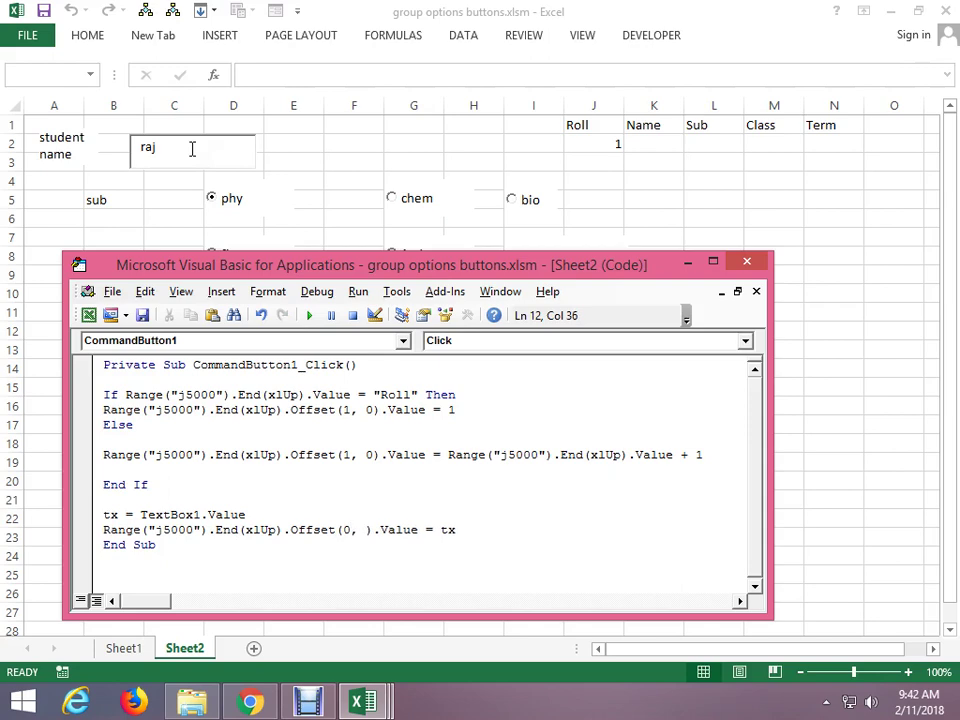
{"action": "type", "text": "1"}
{"action": "key", "text": "alt+F11"}
- Run CommandButton1 to add roll 2 and the student name in row 3
{"action": "left_click", "coordinate": [388, 381]}
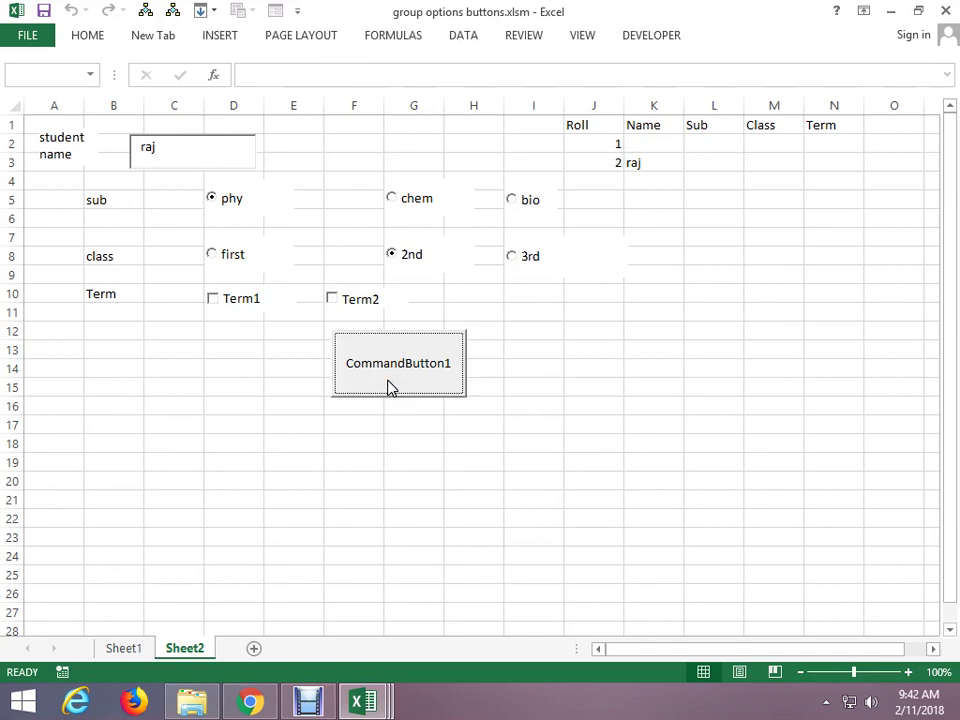
{"action": "key", "text": "alt+Tab"}
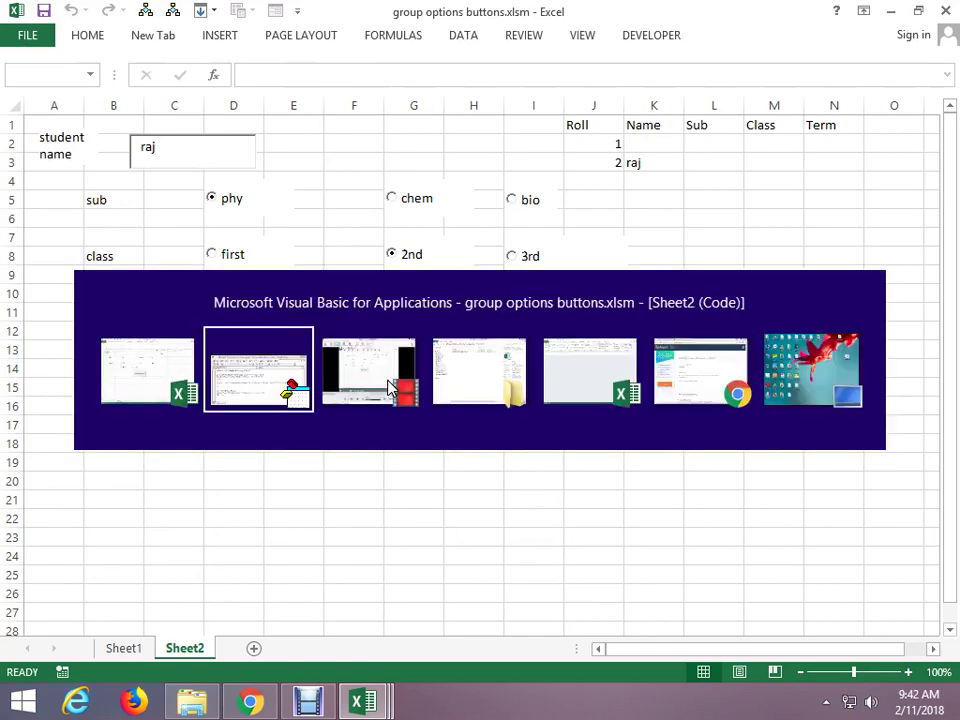
{"action": "key", "text": "alt+F11"}
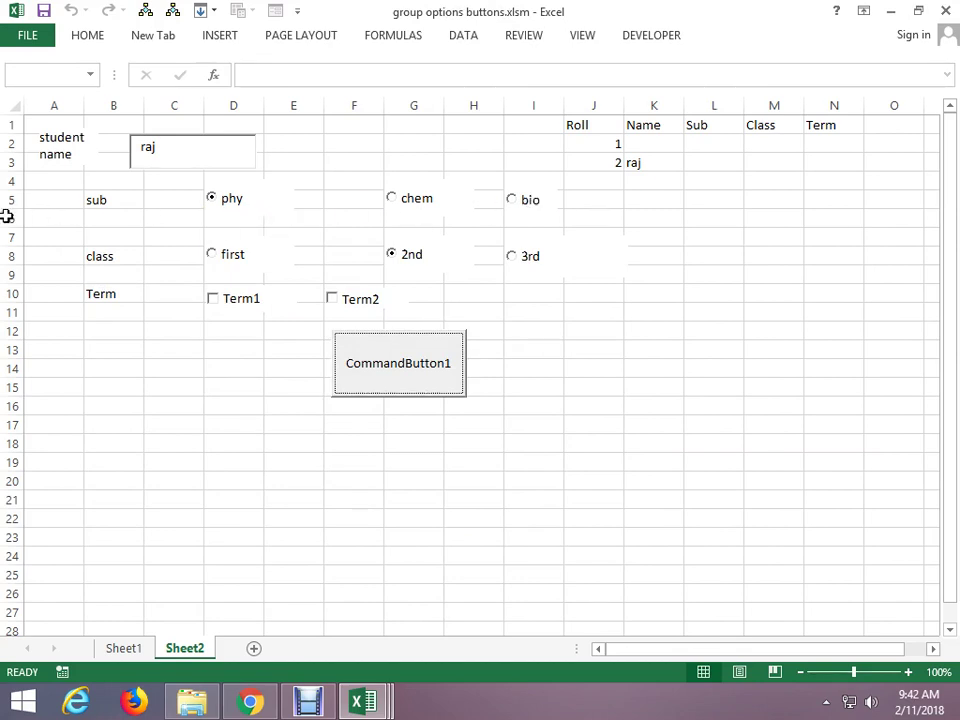
- Add an empty line after the code in the click routine
{"action": "key", "text": "alt+F11"}
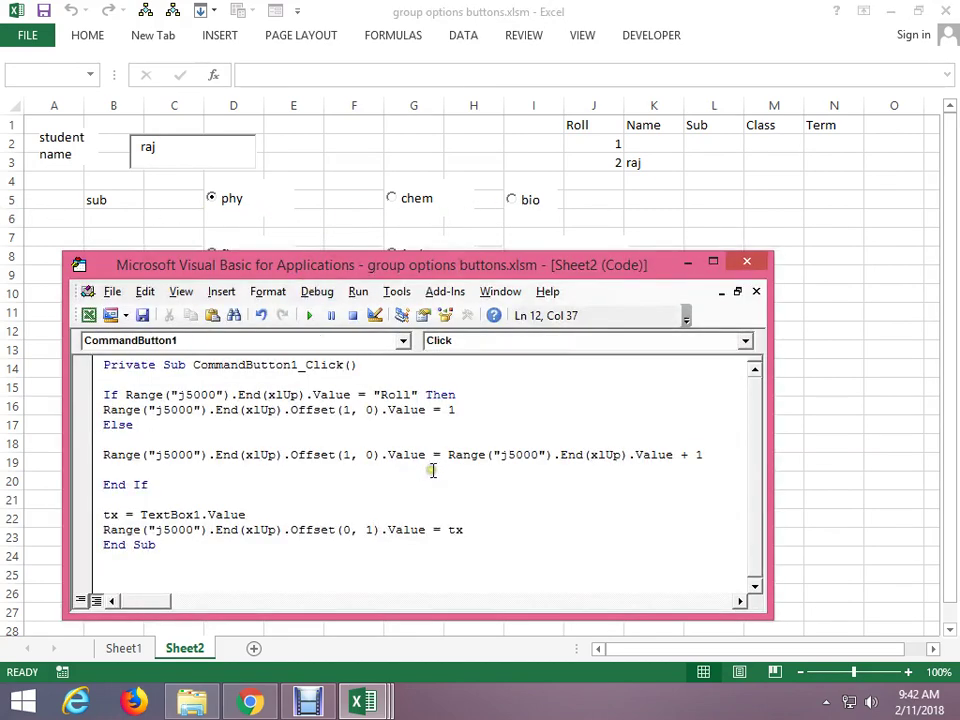
{"action": "key", "text": "Up"}
{"action": "key", "text": "Return"}
{"action": "key", "text": "alt+F11"}
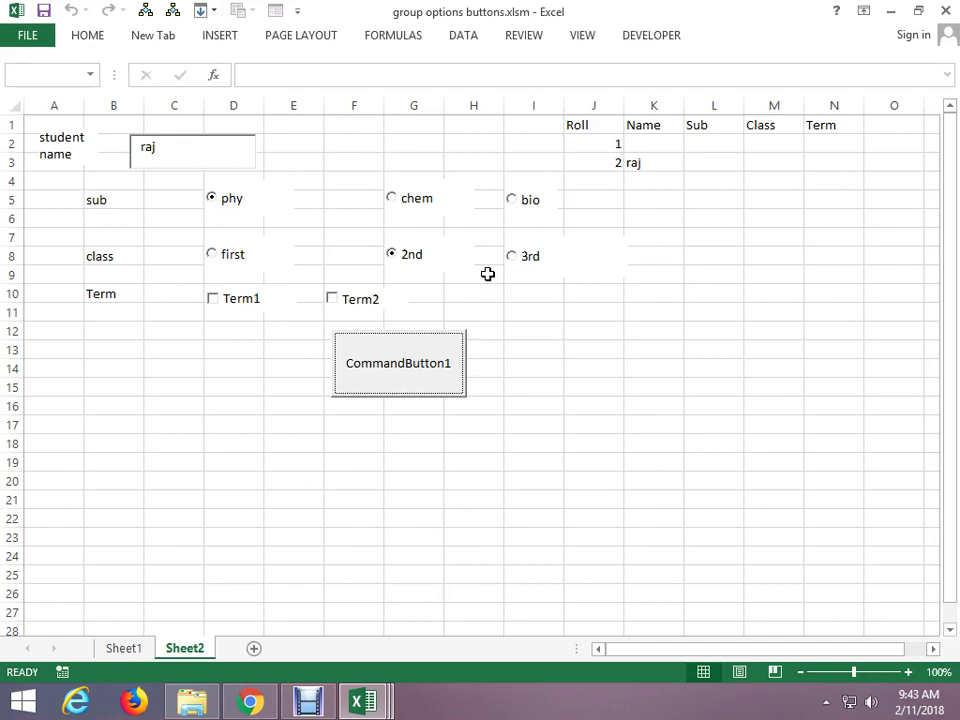
{"action": "key", "text": "alt+F11"}
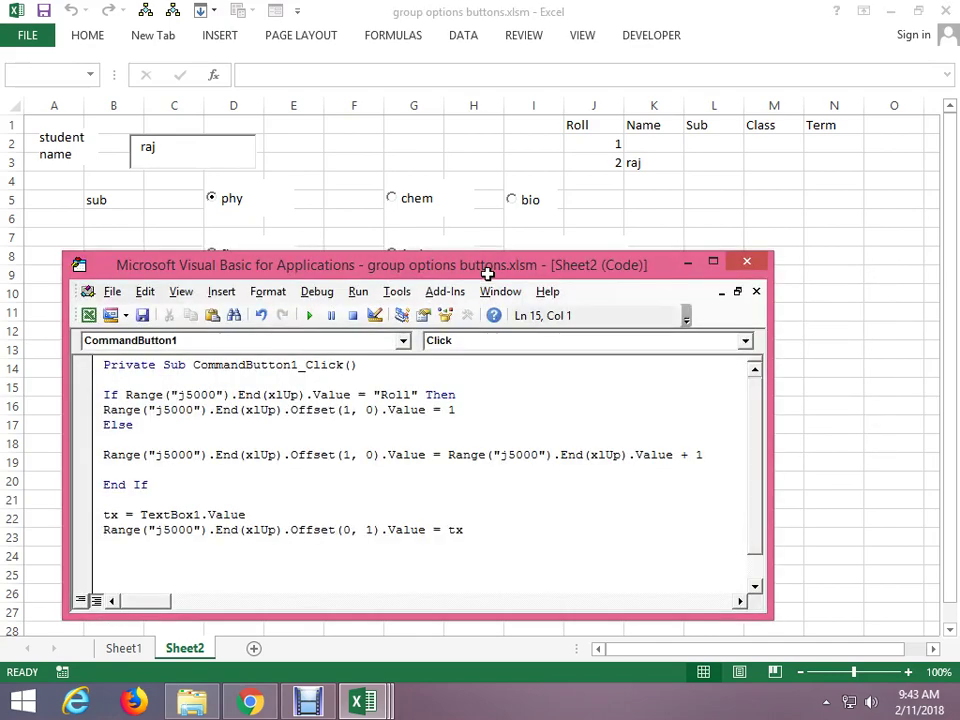
- Select all the code and maximize the code editor window
{"action": "scroll", "coordinate": [471, 439], "scroll_direction": "down", "scroll_amount": 1}
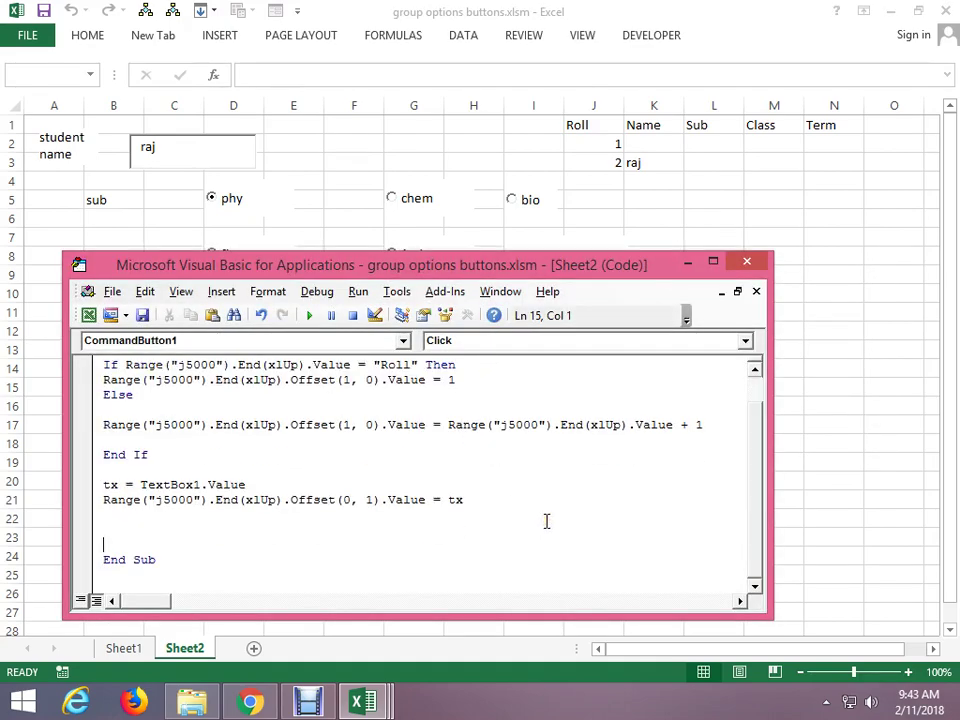
{"action": "key", "text": "alt+F11"}
{"action": "key", "text": "alt+F11"}
{"action": "key", "text": "ctrl+a"}
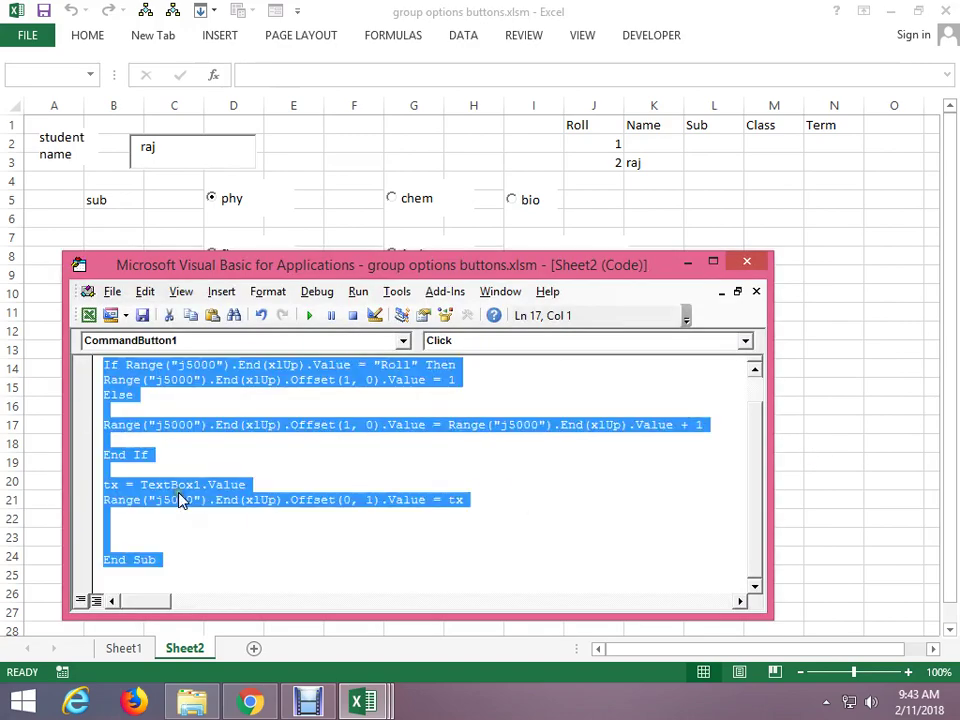
{"action": "key", "text": "super+Up"}
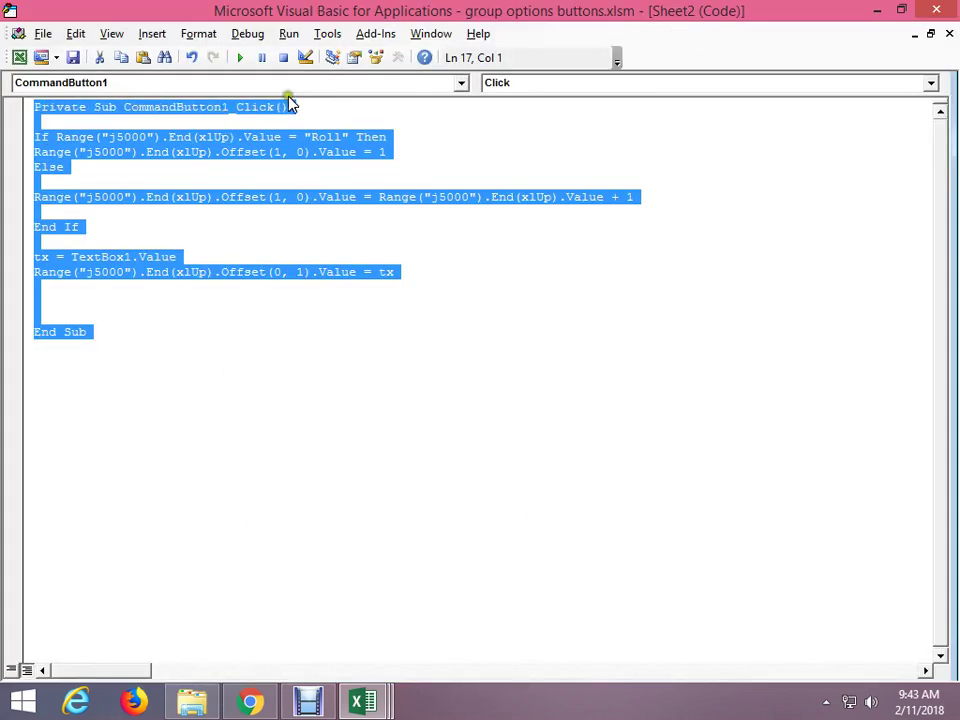
- Set the Editor Format font size to 24, then bring up the Macros list
{"action": "left_click", "coordinate": [330, 36]}
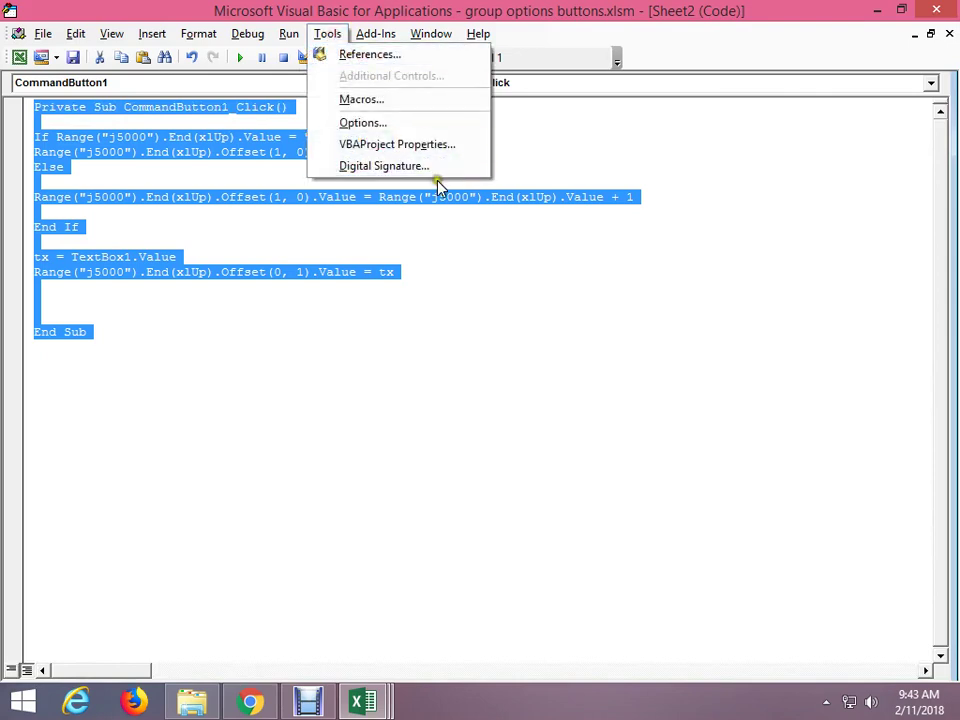
{"action": "left_click", "coordinate": [405, 123]}
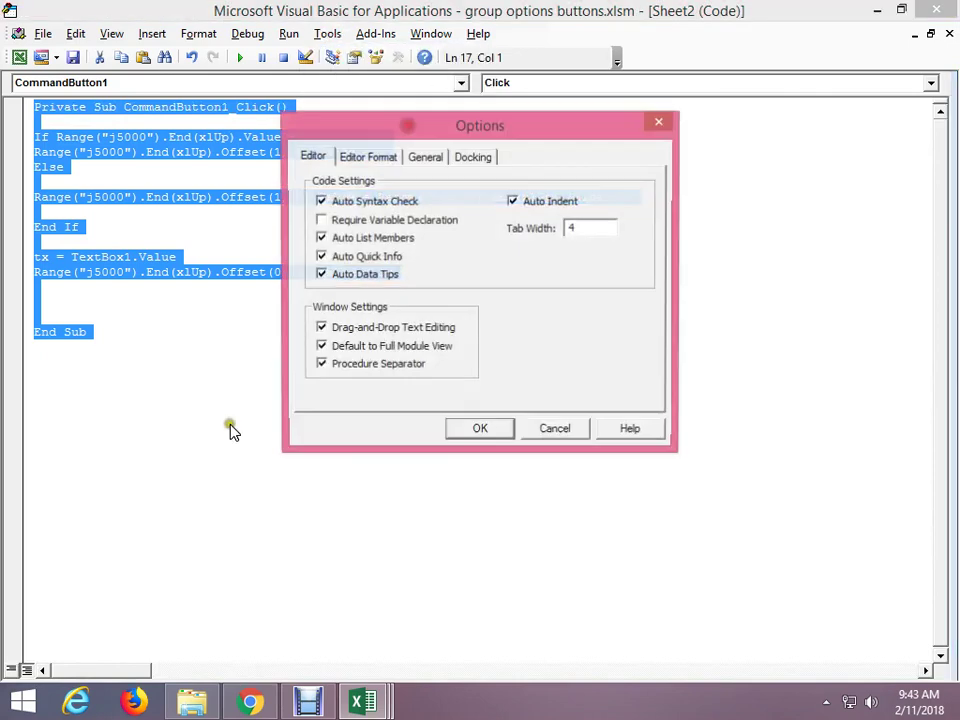
{"action": "left_click", "coordinate": [370, 158]}
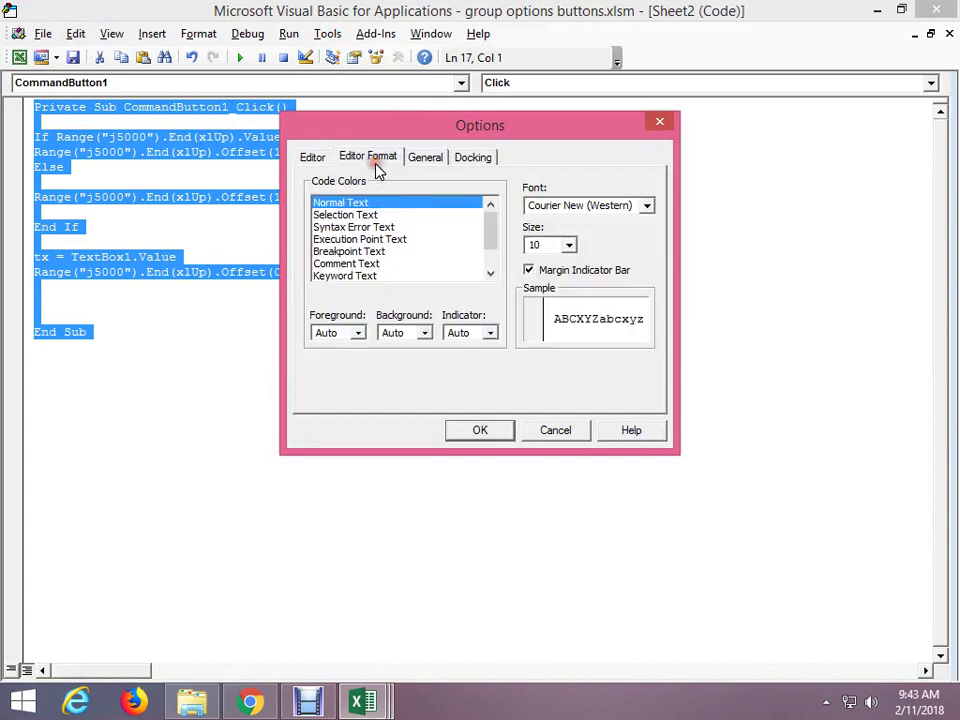
{"action": "left_click", "coordinate": [569, 246]}
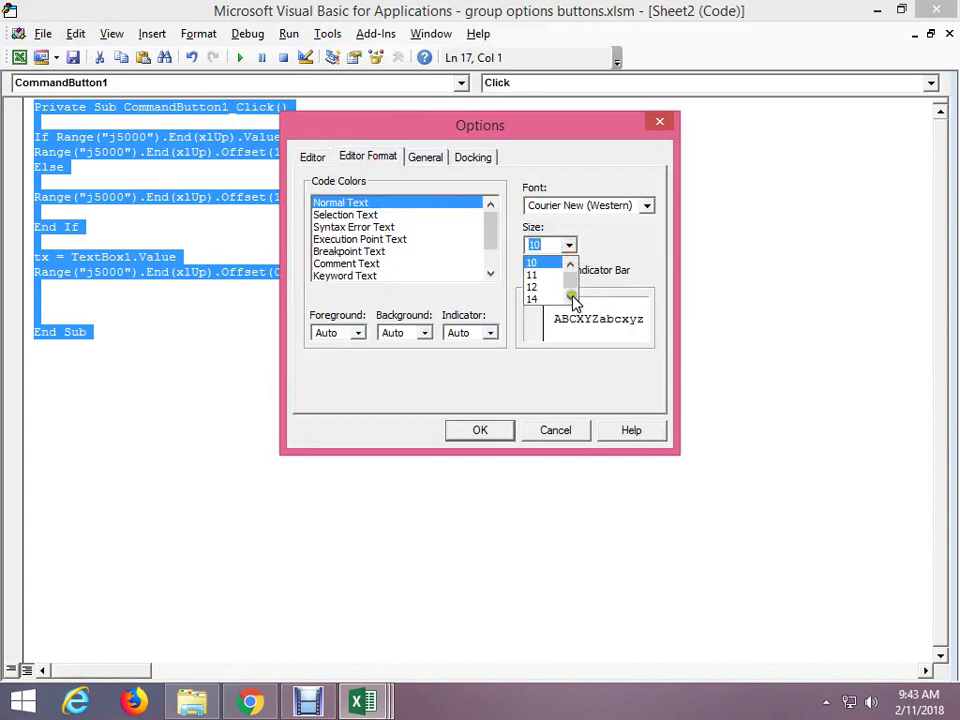
{"action": "left_click_drag", "start_coordinate": [572, 296], "coordinate": [568, 302]}
{"action": "left_click", "coordinate": [553, 298]}
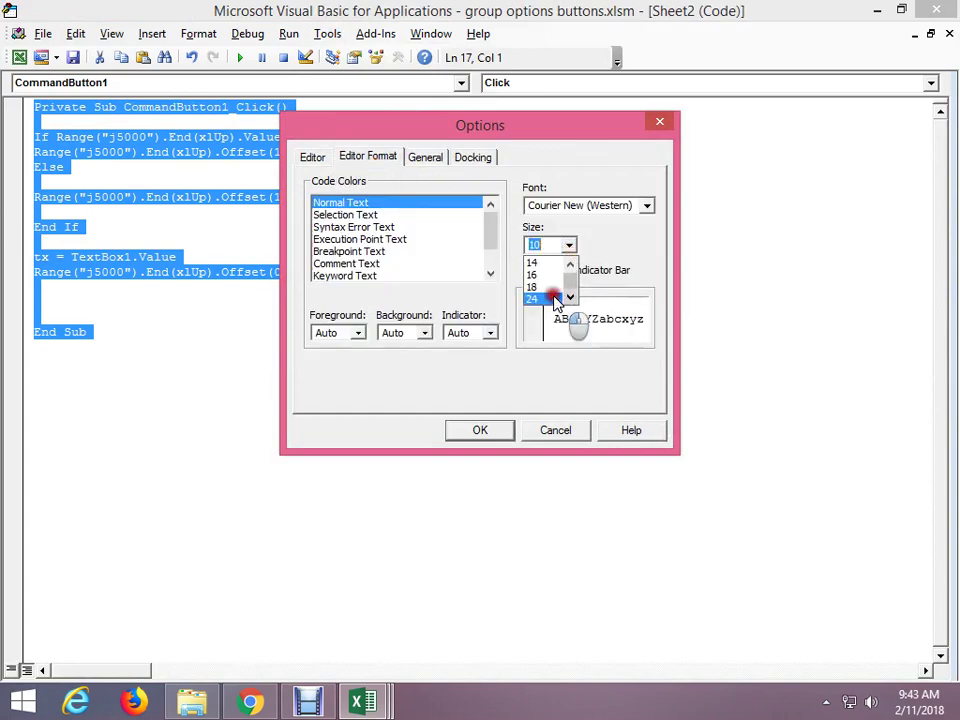
{"action": "left_click", "coordinate": [497, 430]}
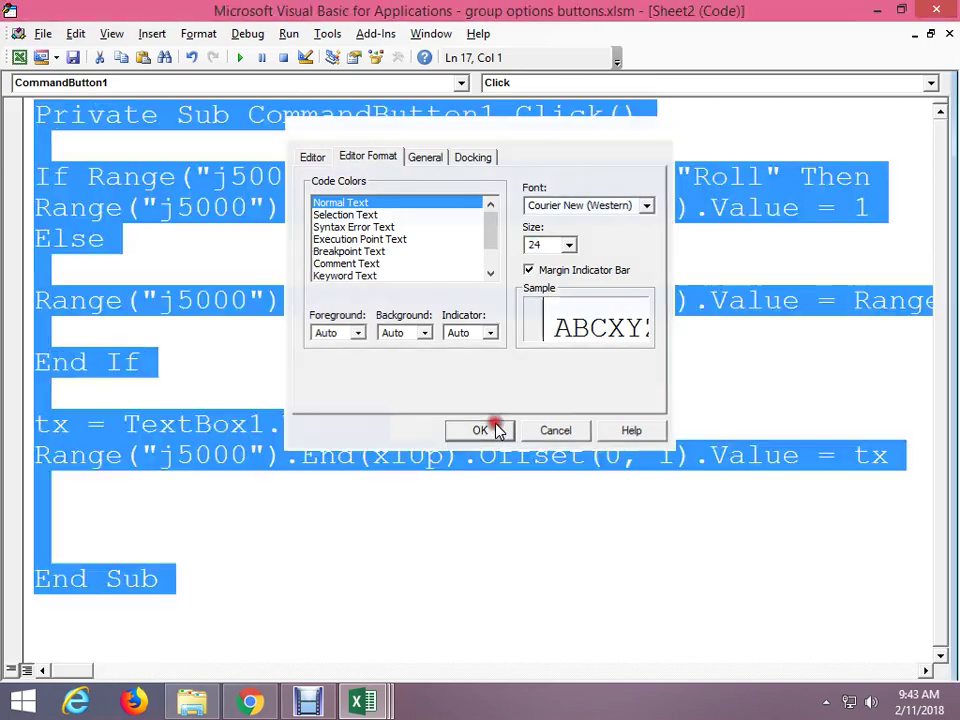
{"action": "left_click", "coordinate": [330, 36]}
{"action": "left_click", "coordinate": [365, 99]}
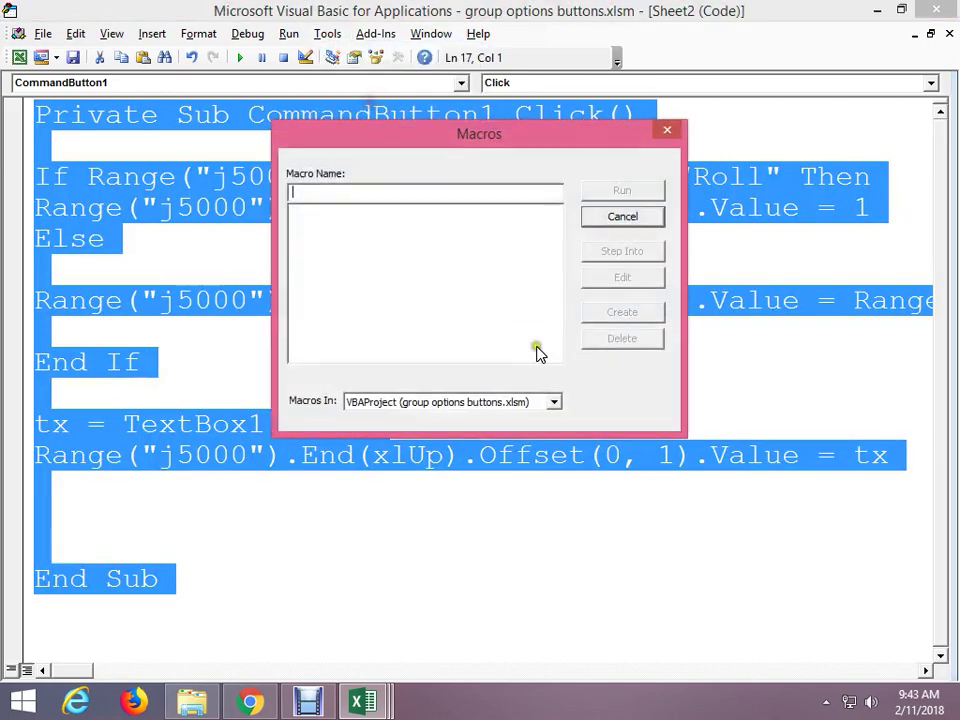
- Close the Macros list and set the Editor Format font size to 14
{"action": "key", "text": "Escape"}
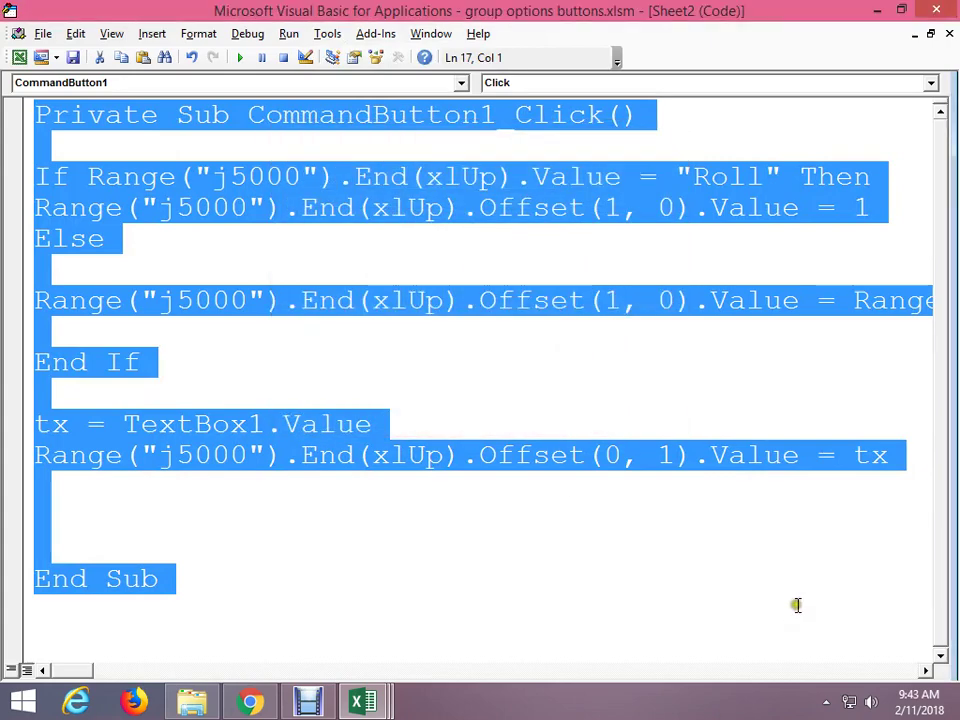
{"action": "left_click", "coordinate": [333, 33]}
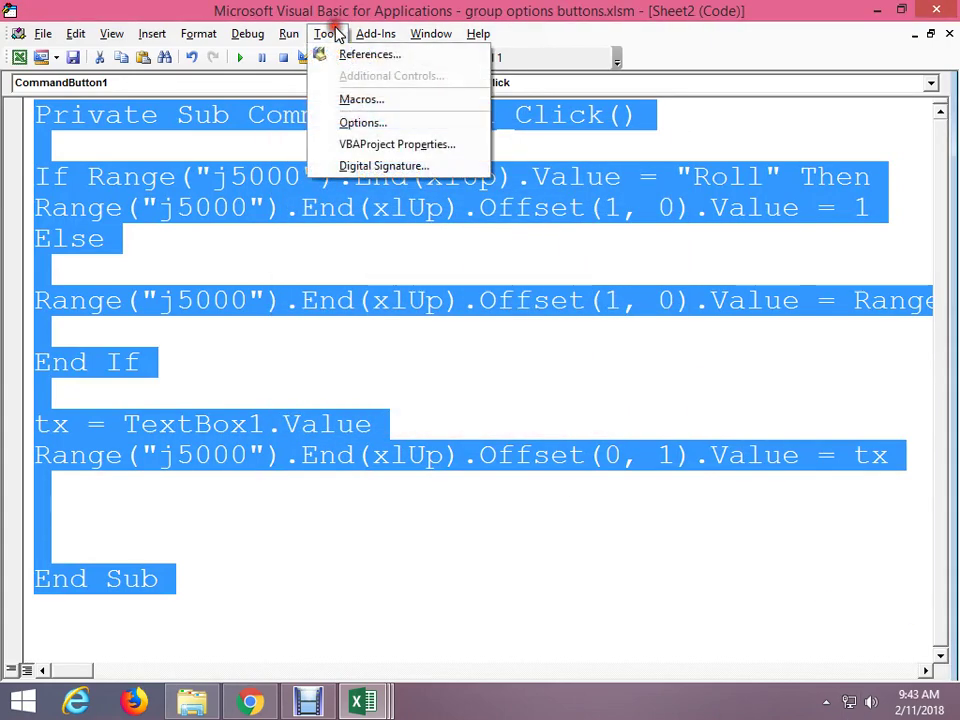
{"action": "left_click", "coordinate": [358, 123]}
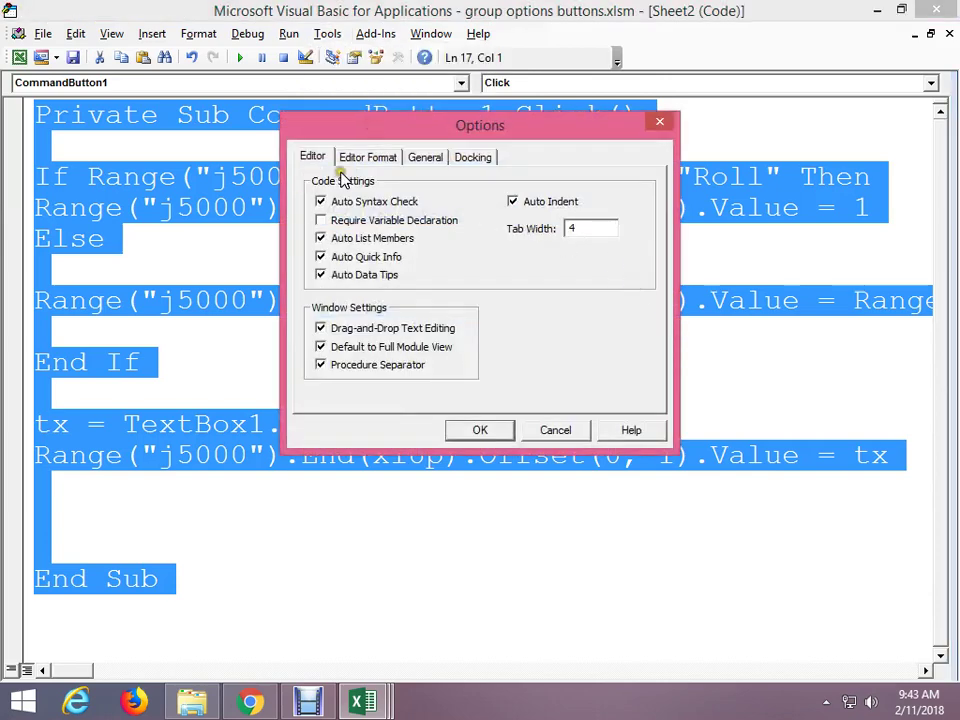
{"action": "left_click", "coordinate": [374, 157]}
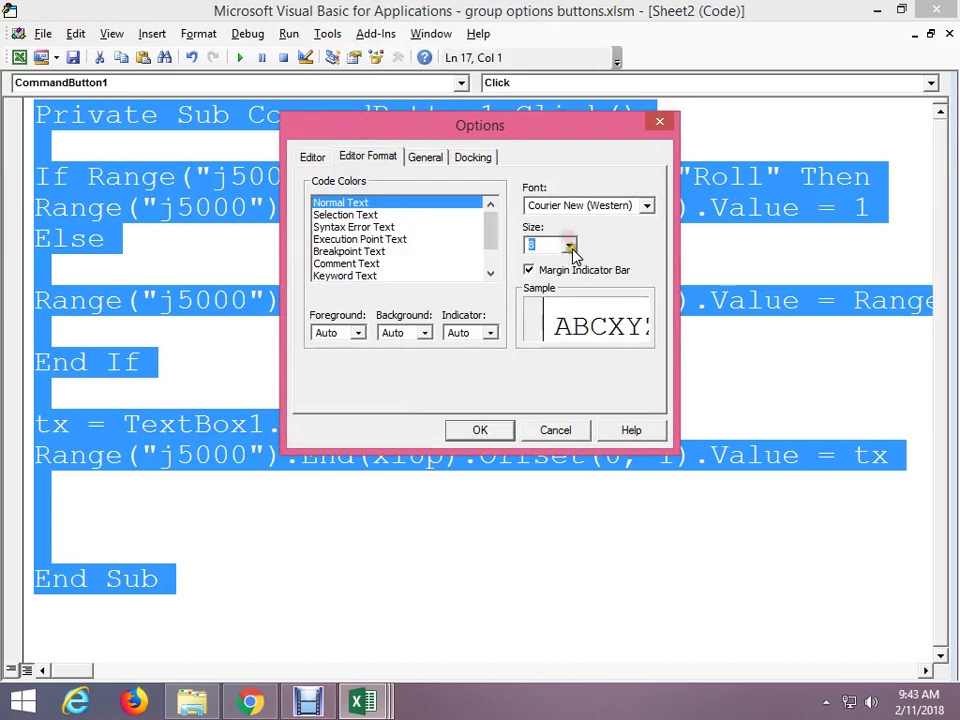
{"action": "left_click", "coordinate": [568, 245]}
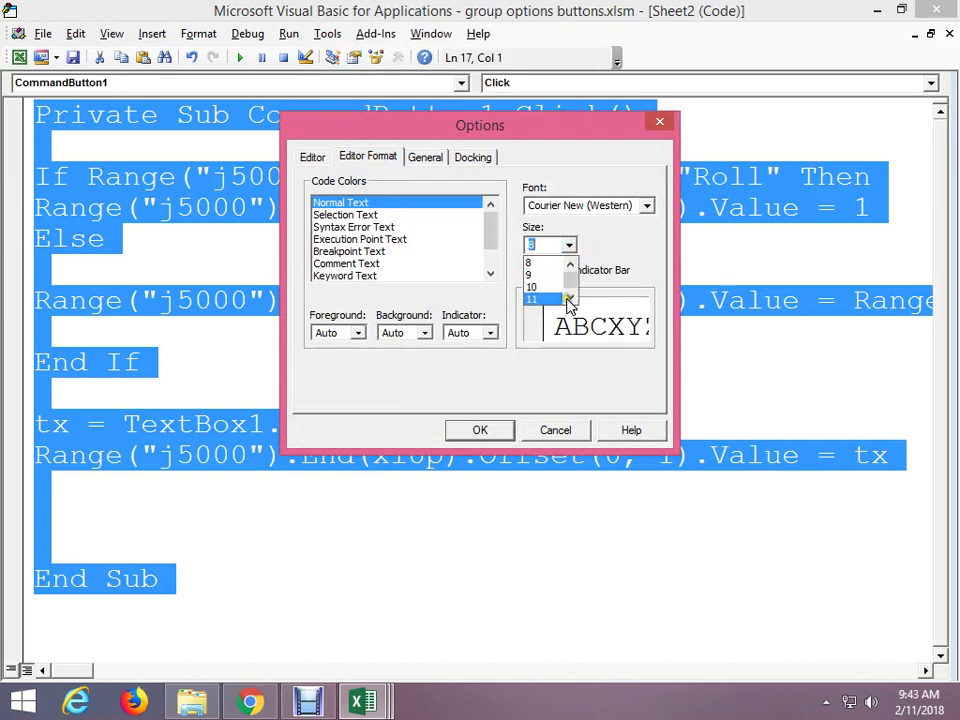
{"action": "left_click_drag", "start_coordinate": [570, 298], "coordinate": [545, 297]}
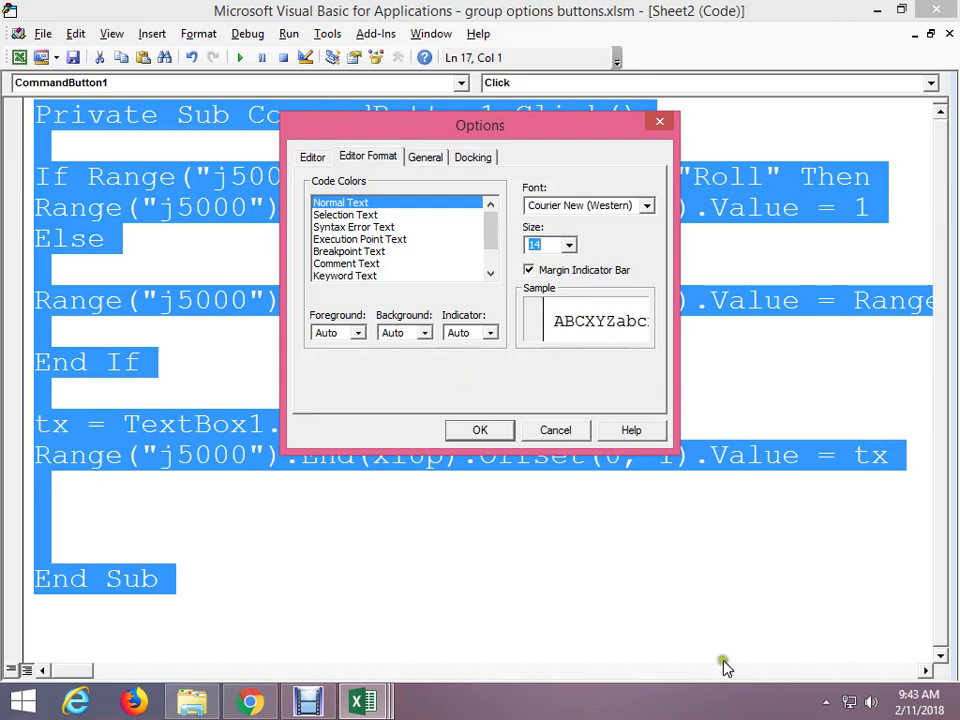
- Choose Book Antiqua (Baltic) as the code font and apply the settings
{"action": "left_click", "coordinate": [647, 205]}
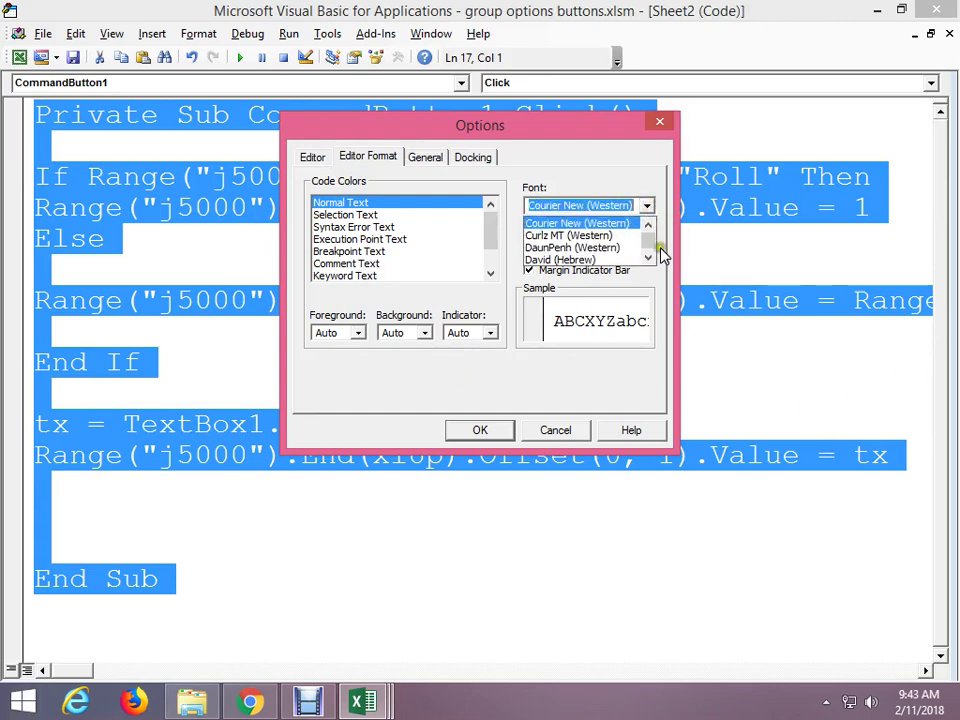
{"action": "left_click_drag", "start_coordinate": [651, 215], "coordinate": [650, 230]}
{"action": "scroll", "coordinate": [650, 230], "scroll_direction": "up", "scroll_amount": 1}
{"action": "scroll", "coordinate": [650, 230], "scroll_direction": "up", "scroll_amount": 1}
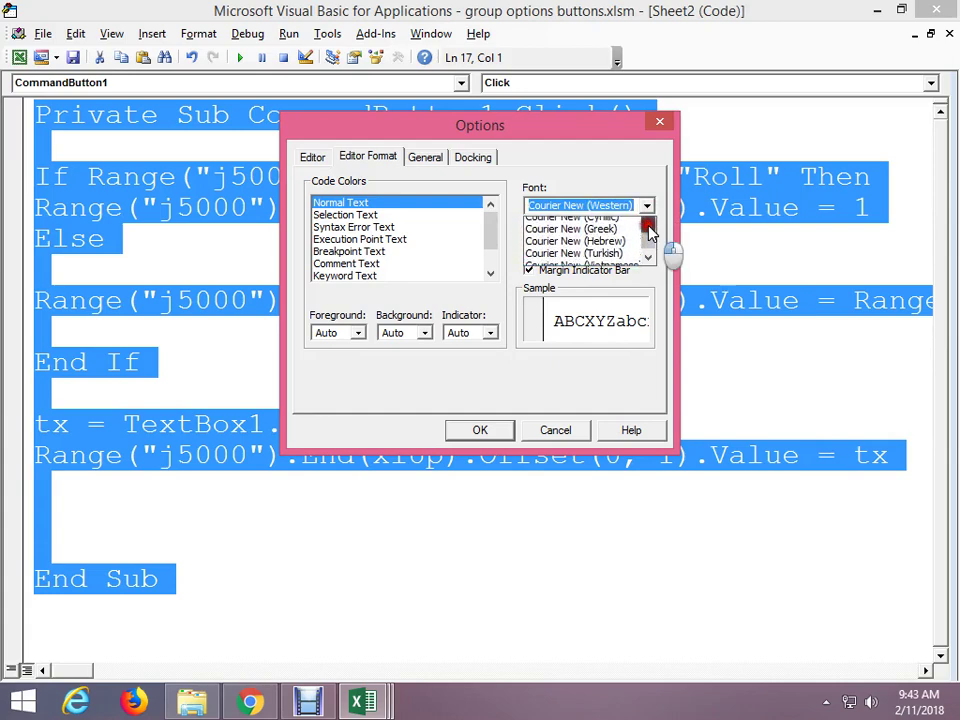
{"action": "scroll", "coordinate": [650, 230], "scroll_direction": "up", "scroll_amount": 1}
{"action": "scroll", "coordinate": [650, 230], "scroll_direction": "up", "scroll_amount": 2}
{"action": "scroll", "coordinate": [650, 230], "scroll_direction": "up", "scroll_amount": 2}
{"action": "scroll", "coordinate": [650, 230], "scroll_direction": "up", "scroll_amount": 2}
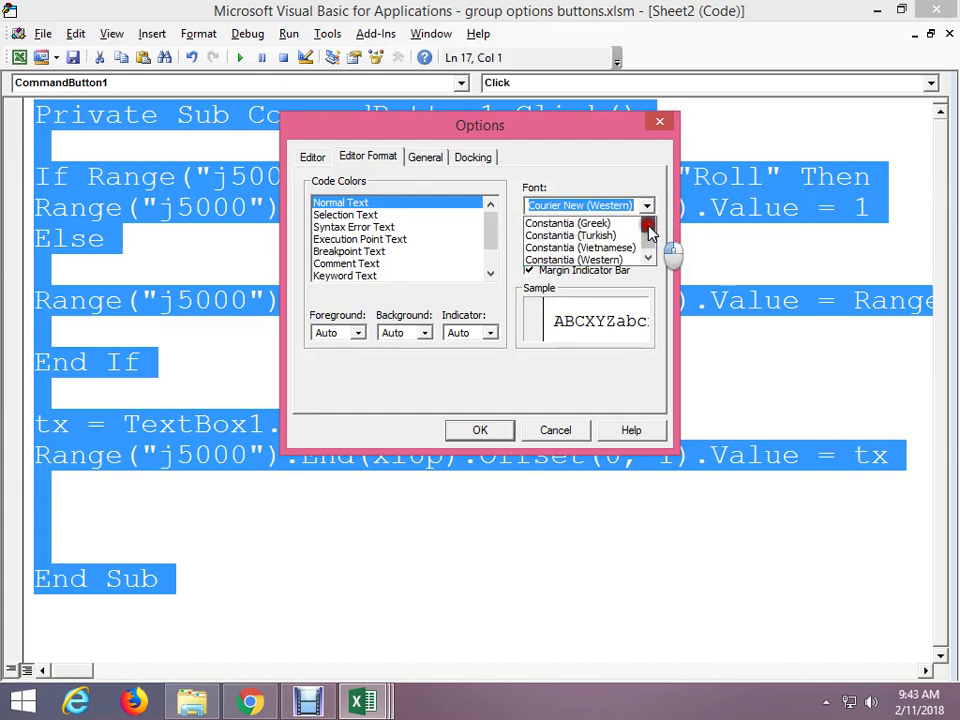
{"action": "scroll", "coordinate": [650, 230], "scroll_direction": "up", "scroll_amount": 3}
{"action": "scroll", "coordinate": [650, 230], "scroll_direction": "up", "scroll_amount": 3}
{"action": "scroll", "coordinate": [650, 230], "scroll_direction": "up", "scroll_amount": 3}
{"action": "scroll", "coordinate": [650, 230], "scroll_direction": "up", "scroll_amount": 3}
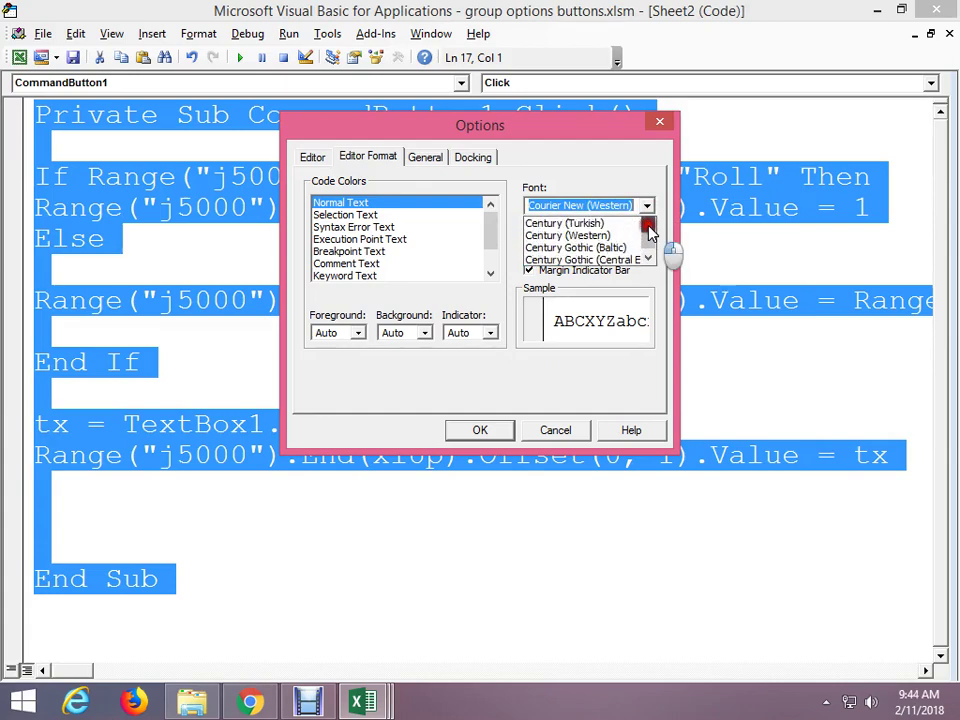
{"action": "scroll", "coordinate": [650, 230], "scroll_direction": "up", "scroll_amount": 3}
{"action": "scroll", "coordinate": [650, 230], "scroll_direction": "up", "scroll_amount": 3}
{"action": "scroll", "coordinate": [650, 230], "scroll_direction": "up", "scroll_amount": 3}
{"action": "scroll", "coordinate": [650, 230], "scroll_direction": "up", "scroll_amount": 2}
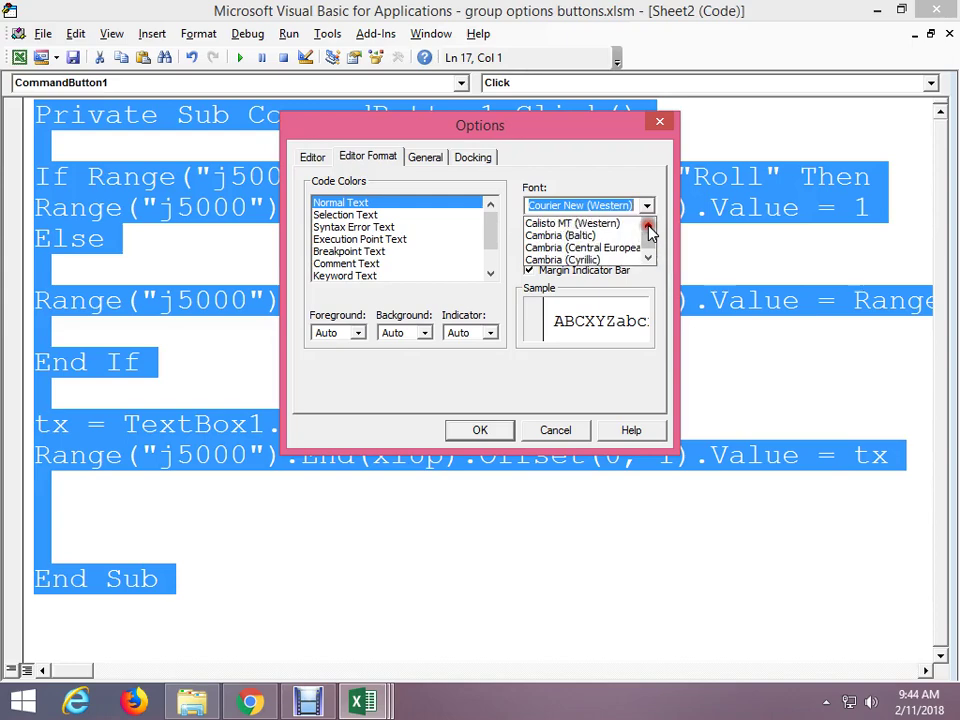
{"action": "type", "text": "bo"}
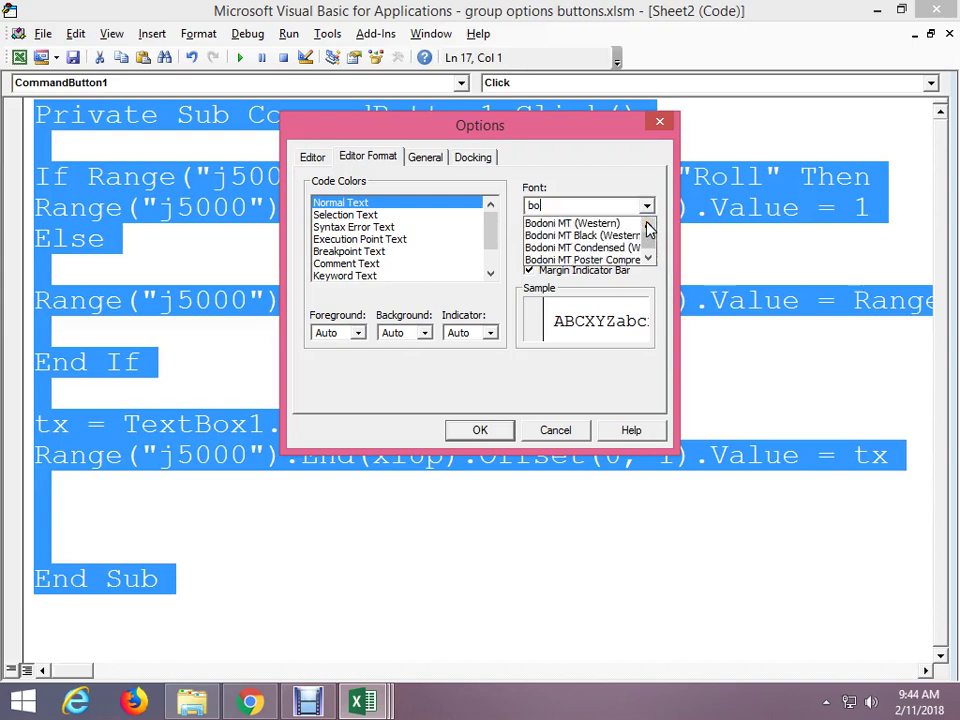
{"action": "type", "text": "ok"}
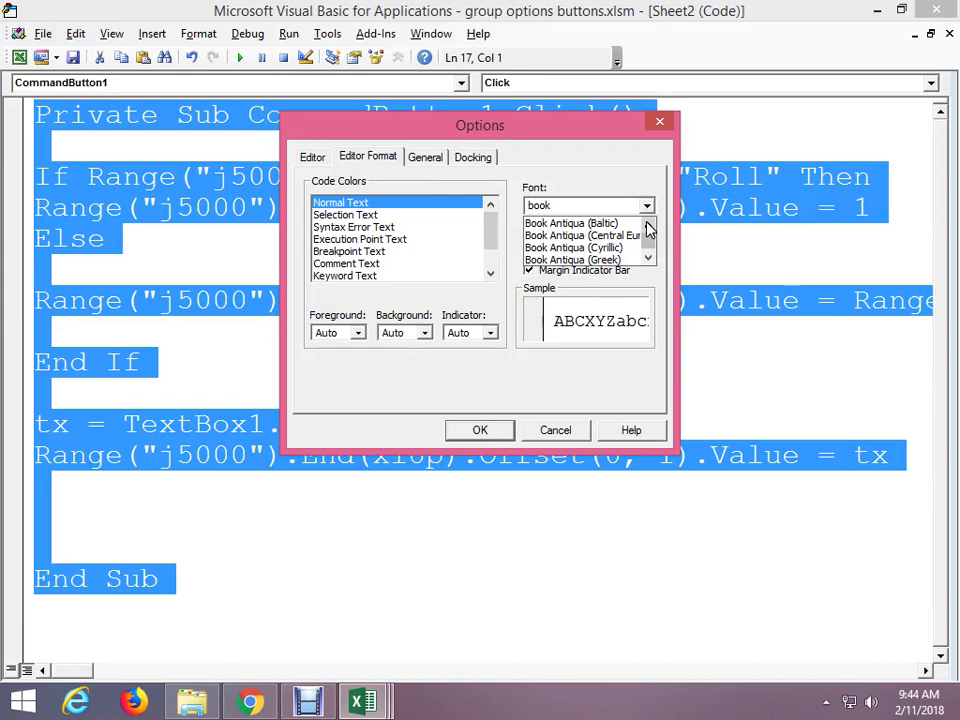
{"action": "left_click", "coordinate": [614, 223]}
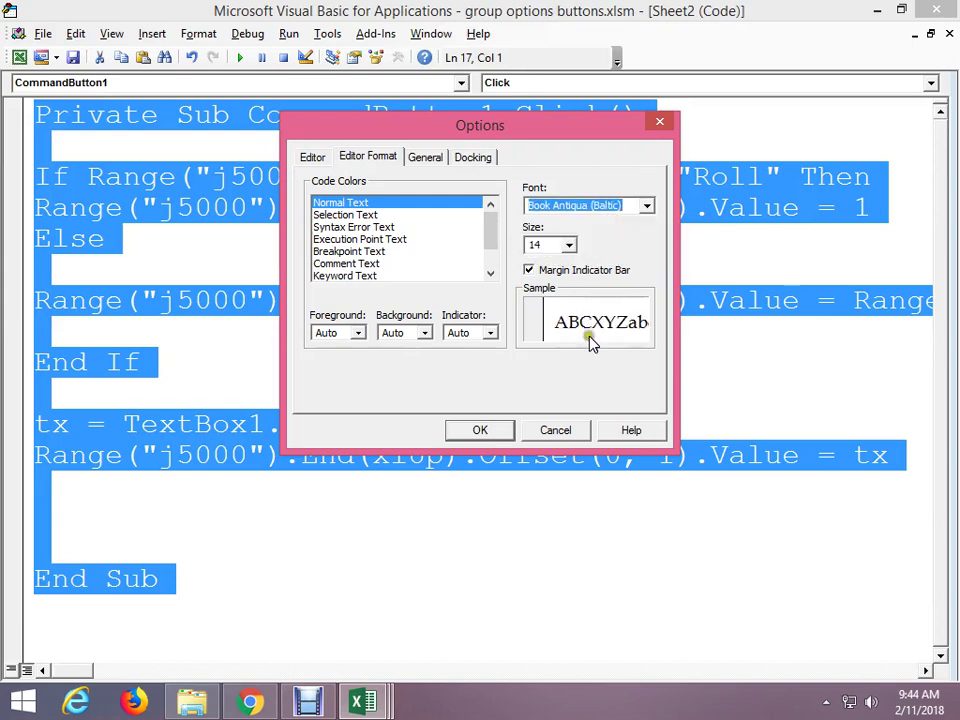
{"action": "left_click", "coordinate": [491, 440]}
{"action": "left_click", "coordinate": [490, 440]}
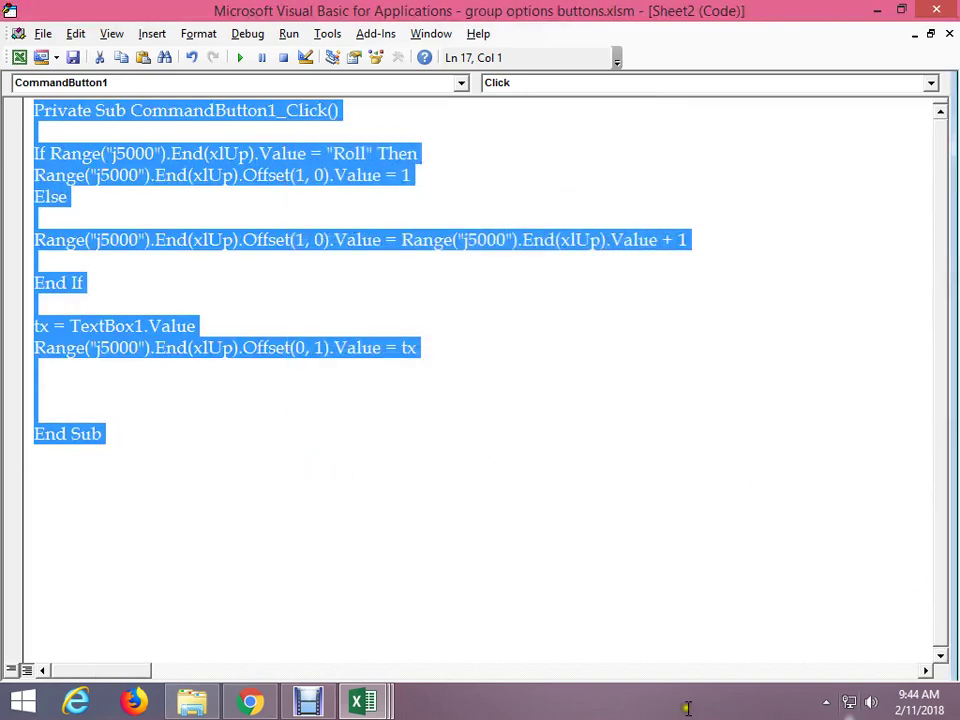
- Reopen Options, browse the Docking and General tabs, and return to Editor Format
{"action": "left_click", "coordinate": [327, 33]}
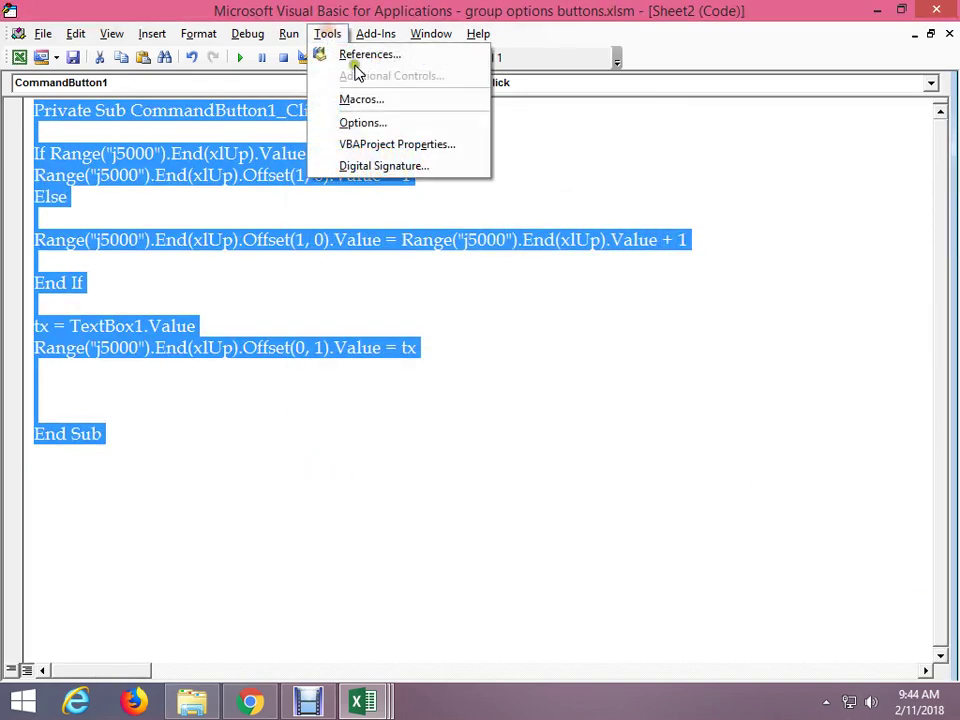
{"action": "left_click", "coordinate": [366, 122]}
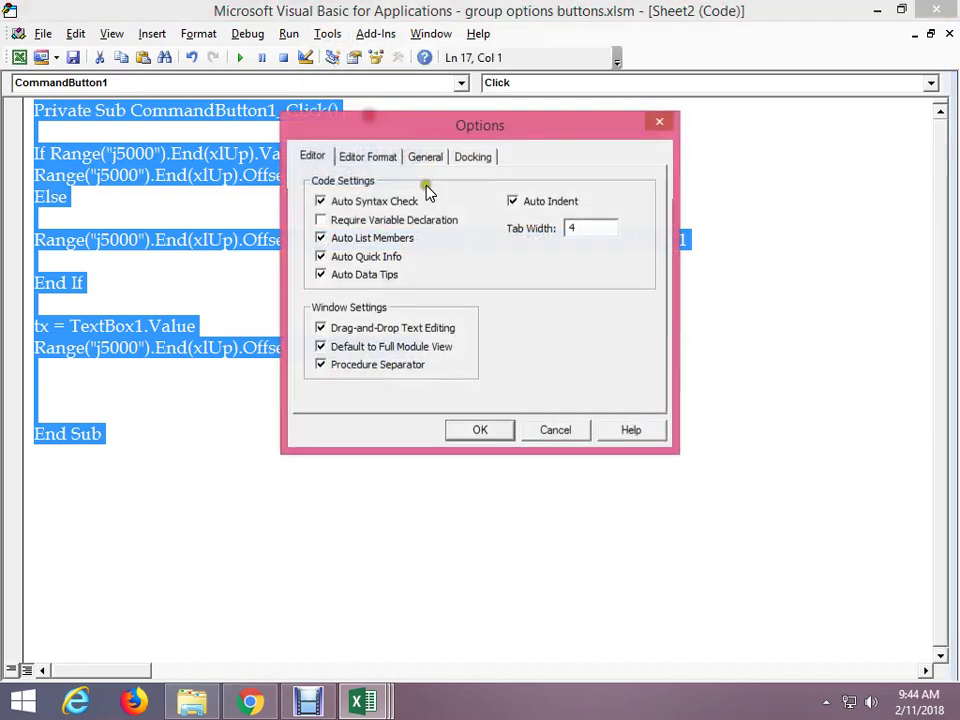
{"action": "left_click", "coordinate": [463, 163]}
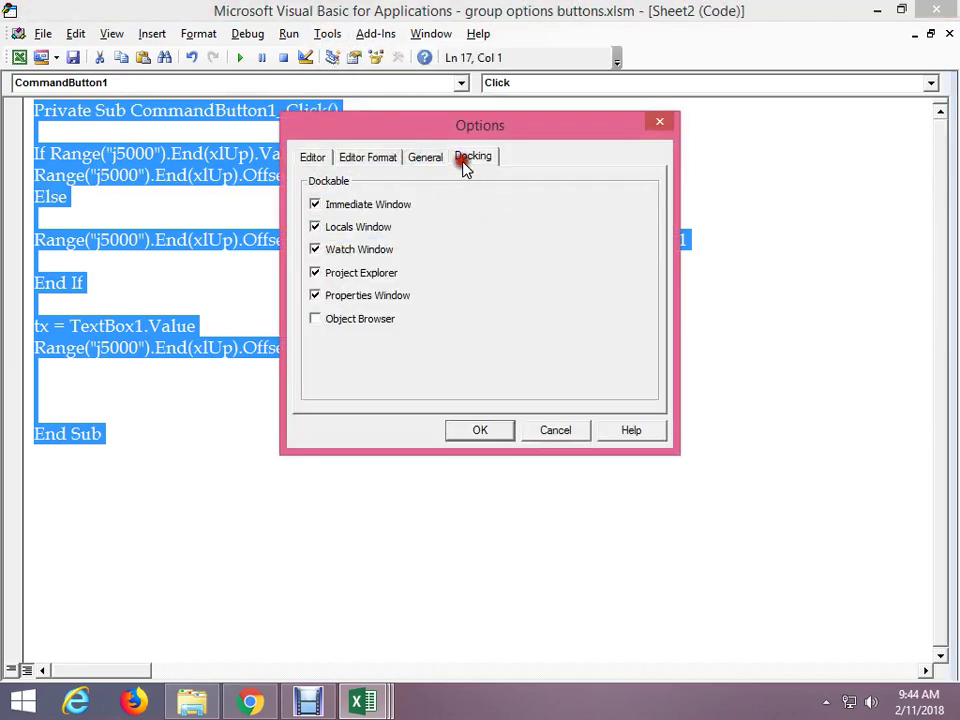
{"action": "left_click", "coordinate": [428, 162]}
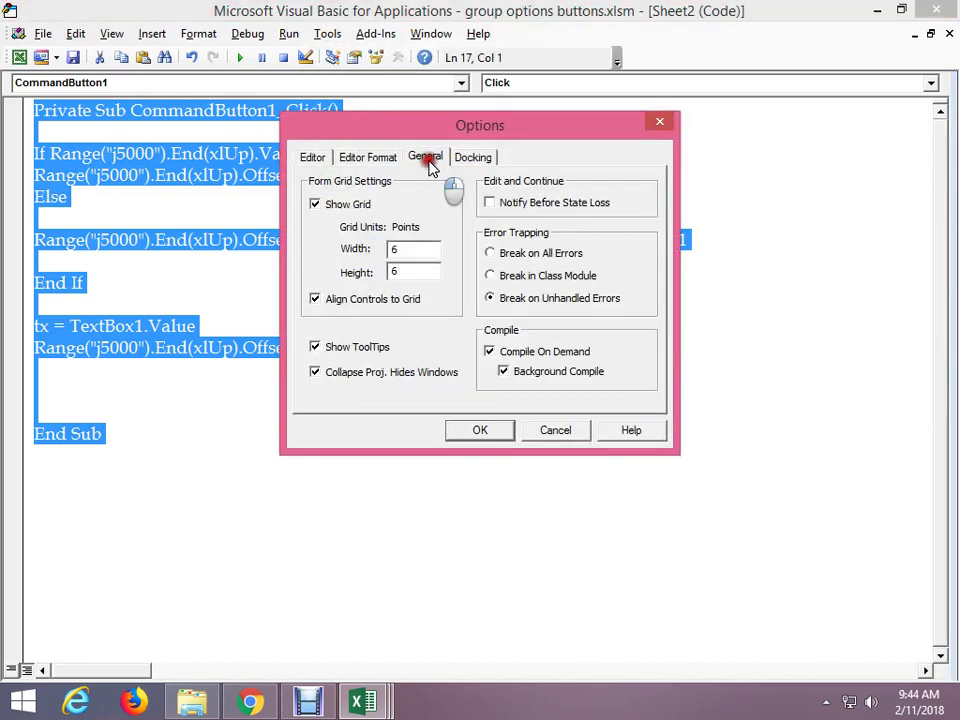
{"action": "left_click", "coordinate": [370, 160]}
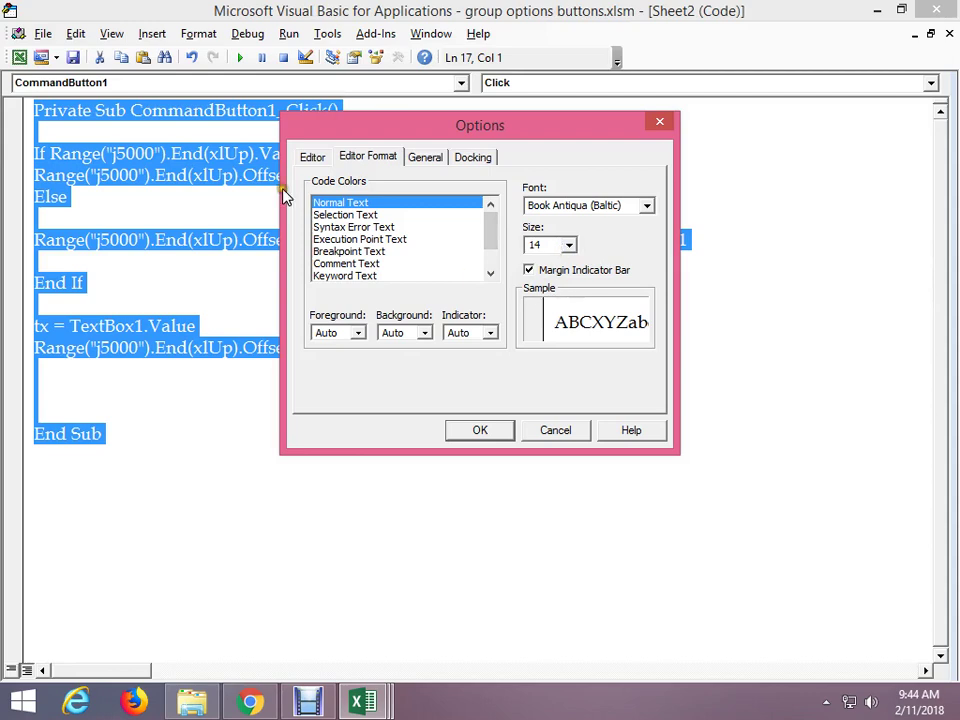
- Pick Arial Black (Baltic) from the Editor Format font list, keeping size 14, and confirm with OK
{"action": "left_click", "coordinate": [647, 206]}
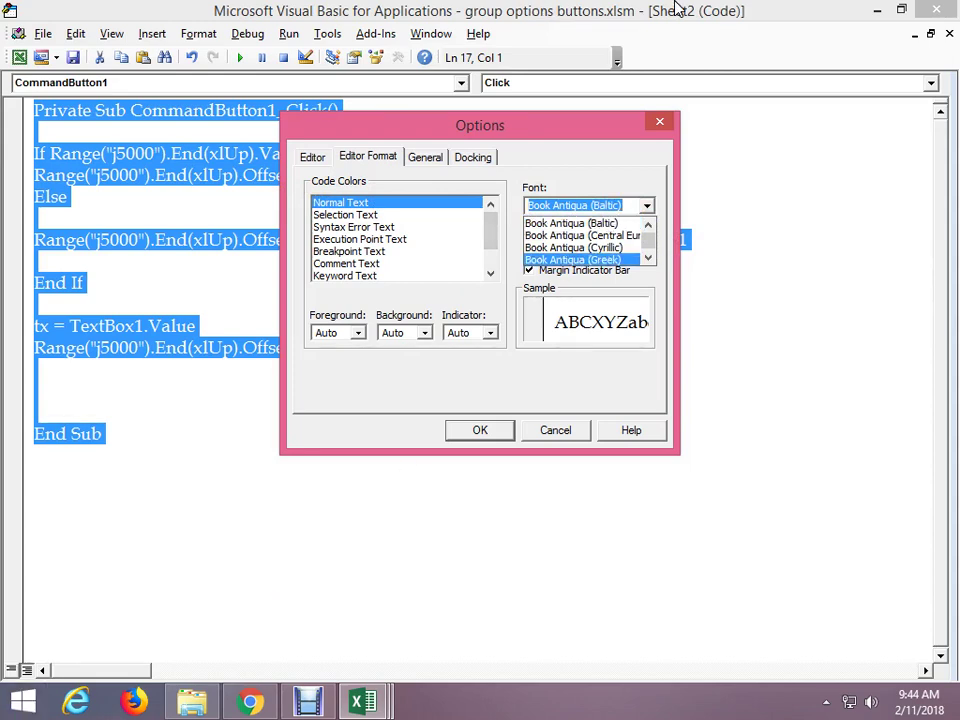
{"action": "left_click", "coordinate": [648, 259]}
{"action": "left_click_drag", "start_coordinate": [649, 242], "coordinate": [650, 230]}
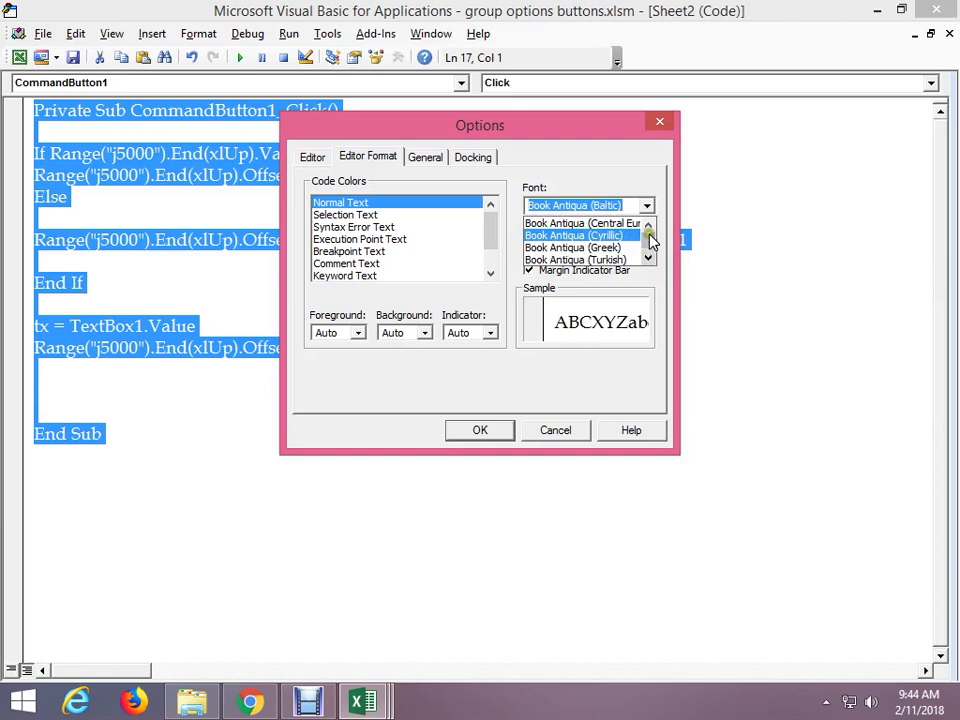
{"action": "scroll", "coordinate": [650, 230], "scroll_direction": "up", "scroll_amount": 3}
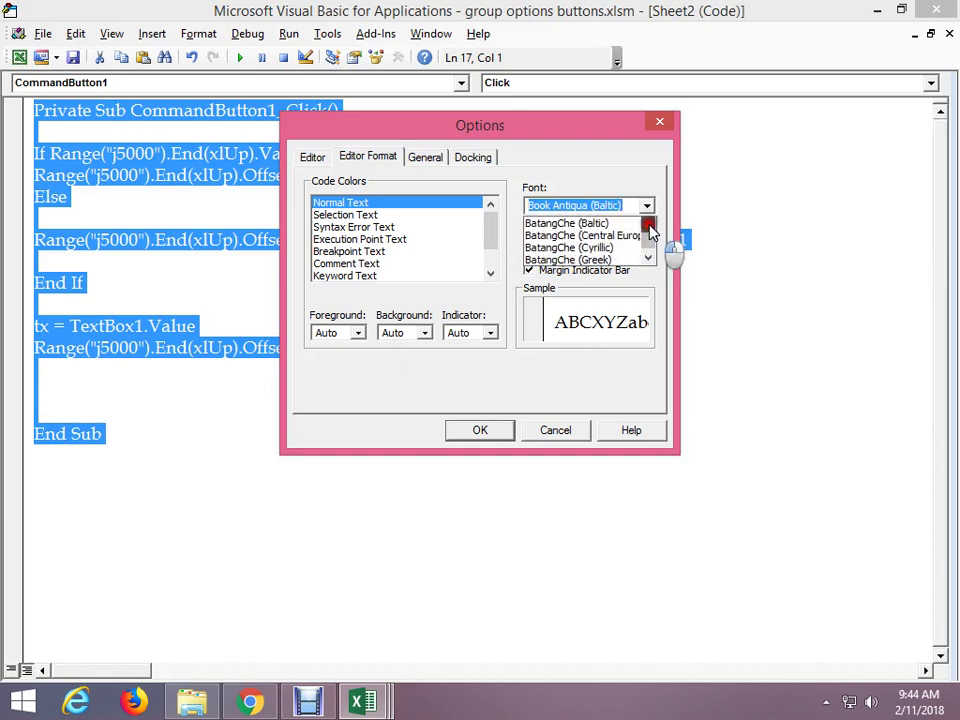
{"action": "scroll", "coordinate": [650, 230], "scroll_direction": "up", "scroll_amount": 2}
{"action": "scroll", "coordinate": [650, 230], "scroll_direction": "up", "scroll_amount": 3}
{"action": "scroll", "coordinate": [650, 230], "scroll_direction": "up", "scroll_amount": 2}
{"action": "scroll", "coordinate": [650, 230], "scroll_direction": "up", "scroll_amount": 3}
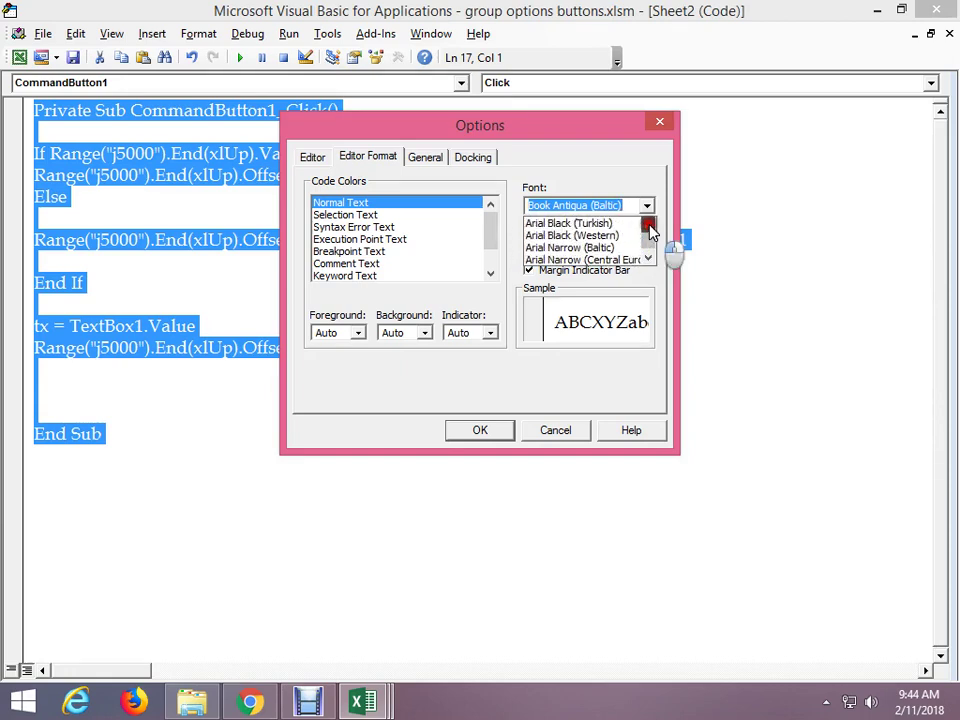
{"action": "scroll", "coordinate": [650, 230], "scroll_direction": "up", "scroll_amount": 2}
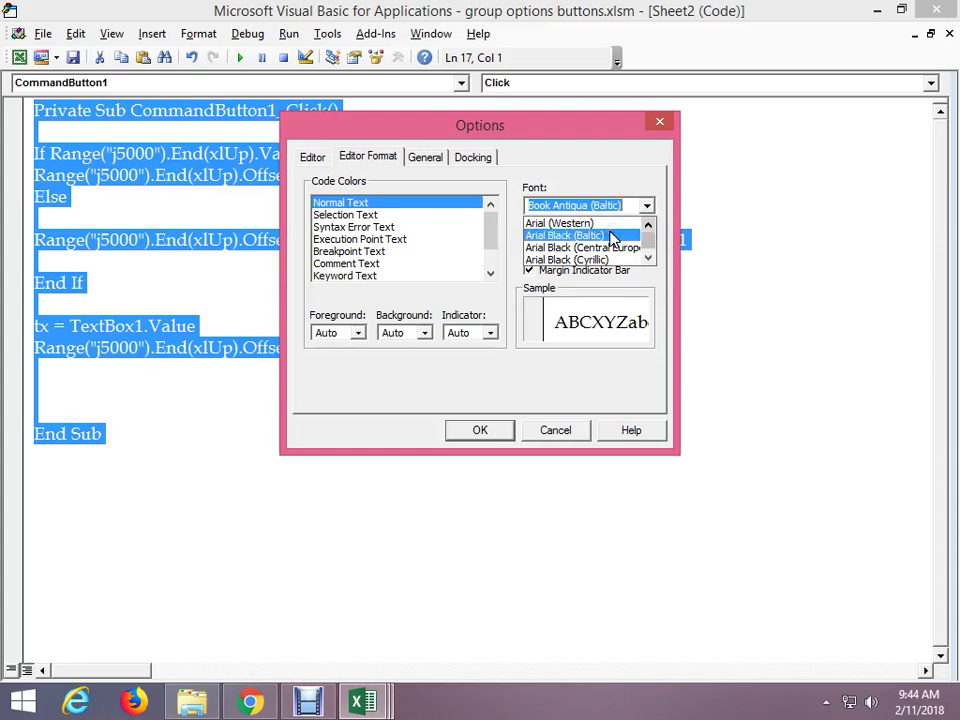
{"action": "left_click", "coordinate": [613, 240]}
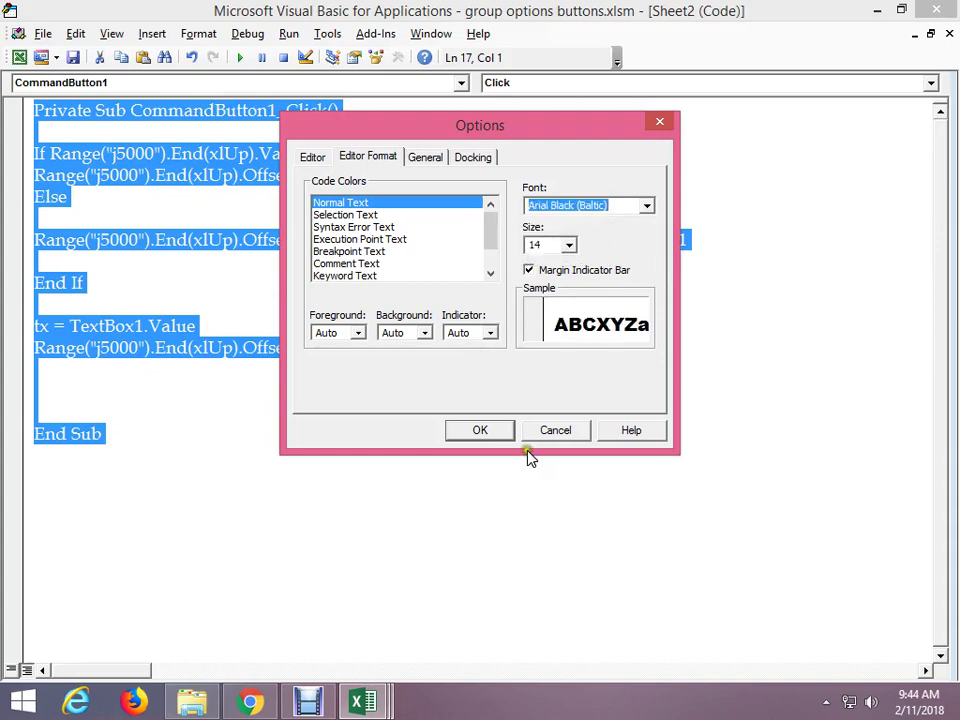
{"action": "left_click", "coordinate": [489, 431]}
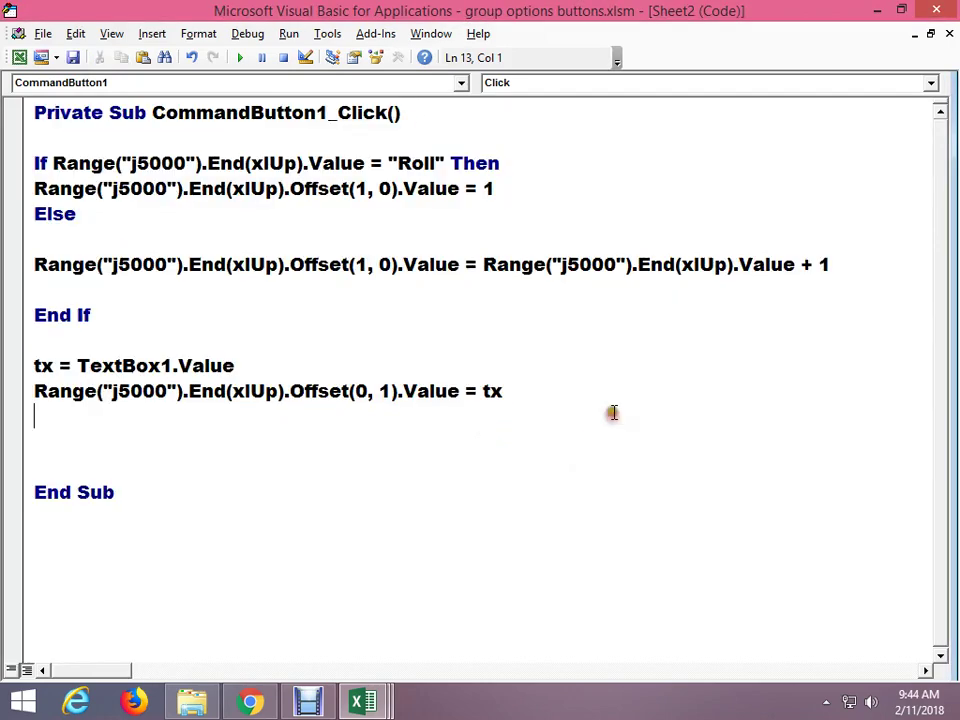
- Restore the VBA editor to a window over the Excel sheet and scroll to the macro's end
{"action": "left_click", "coordinate": [901, 9]}
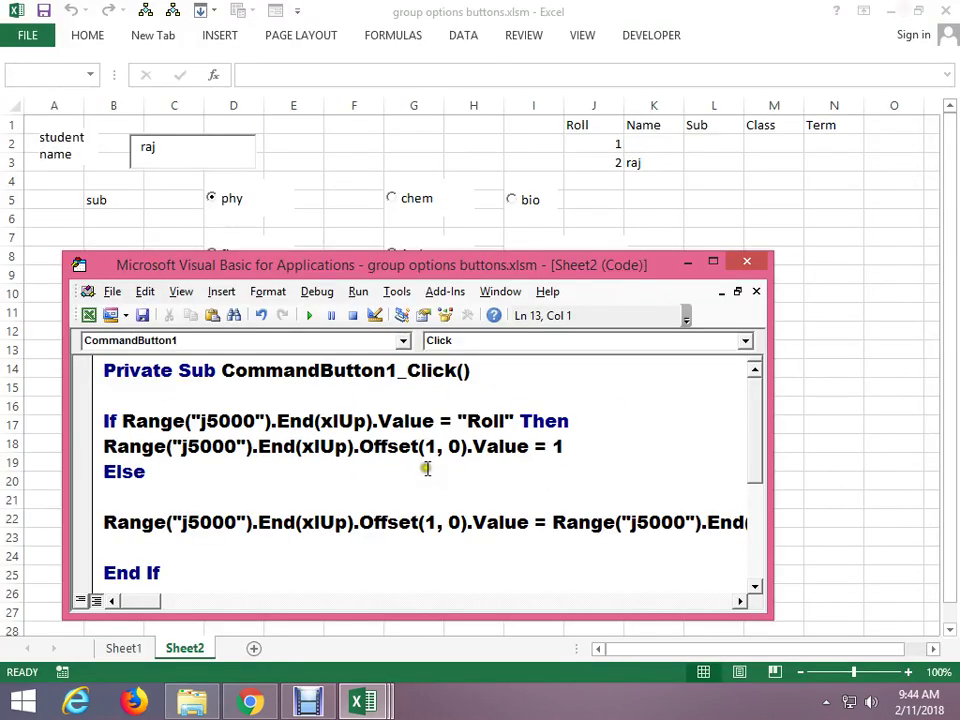
{"action": "left_click_drag", "start_coordinate": [556, 259], "coordinate": [565, 234]}
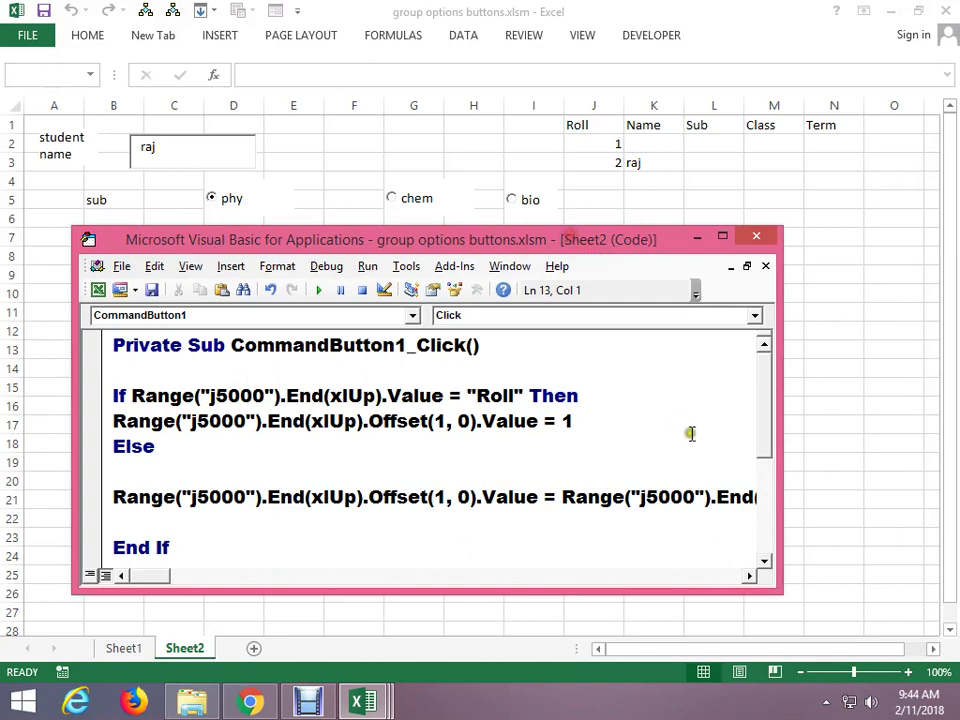
{"action": "scroll", "coordinate": [219, 503], "scroll_direction": "down", "scroll_amount": 1}
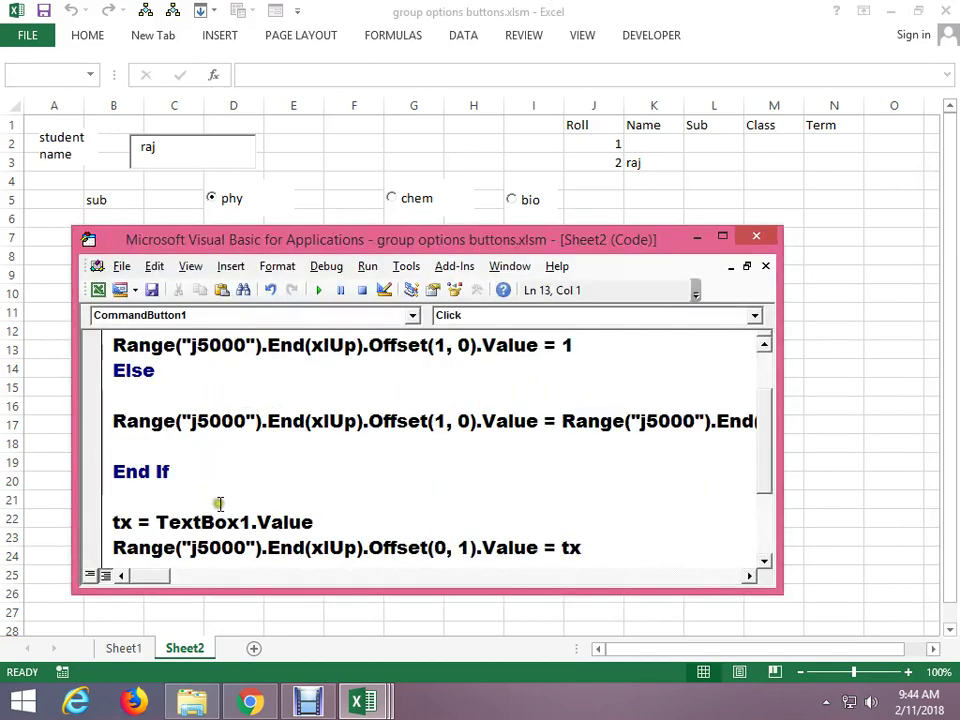
{"action": "scroll", "coordinate": [219, 503], "scroll_direction": "down", "scroll_amount": 2}
- Add the line 'If OptionButton1.Value = True Then' below the TextBox1 code
{"action": "key", "text": "Return"}
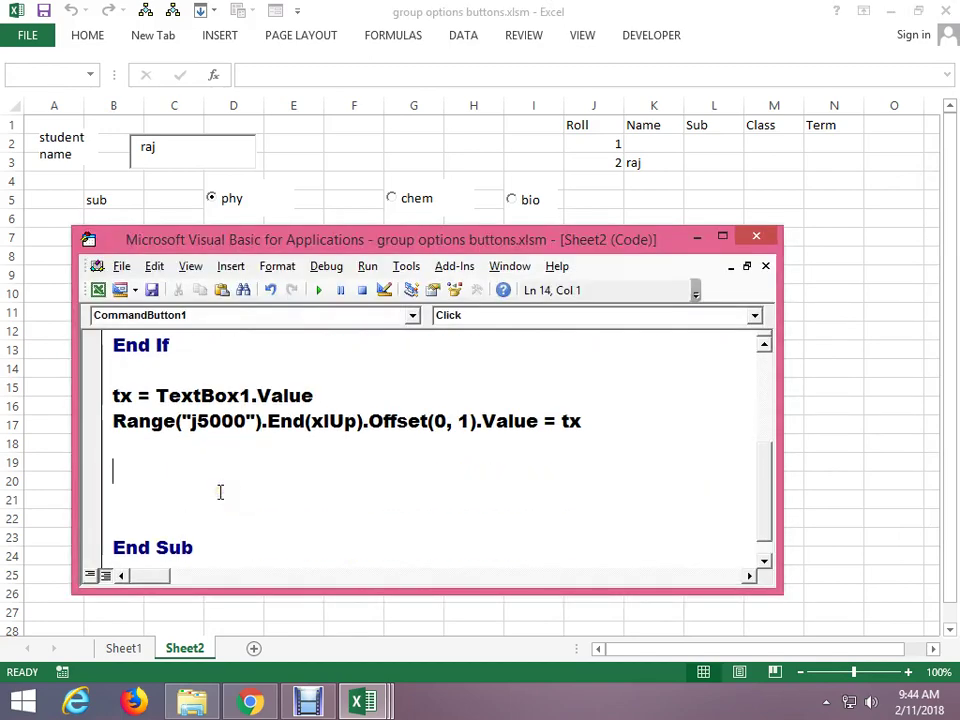
{"action": "type", "text": "if"}
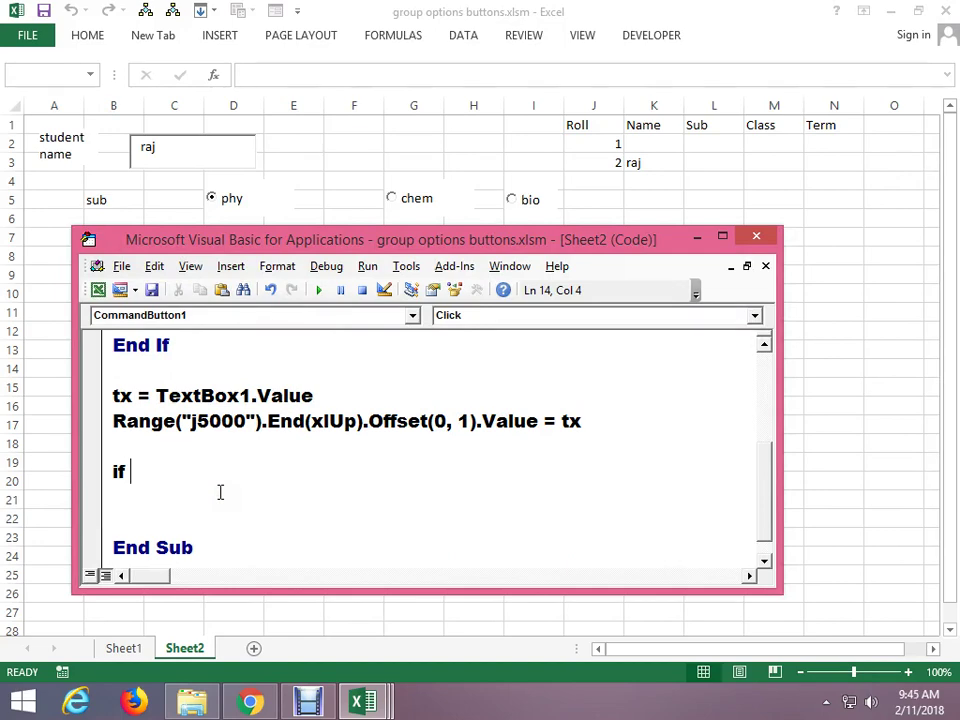
{"action": "key", "text": "alt+F11"}
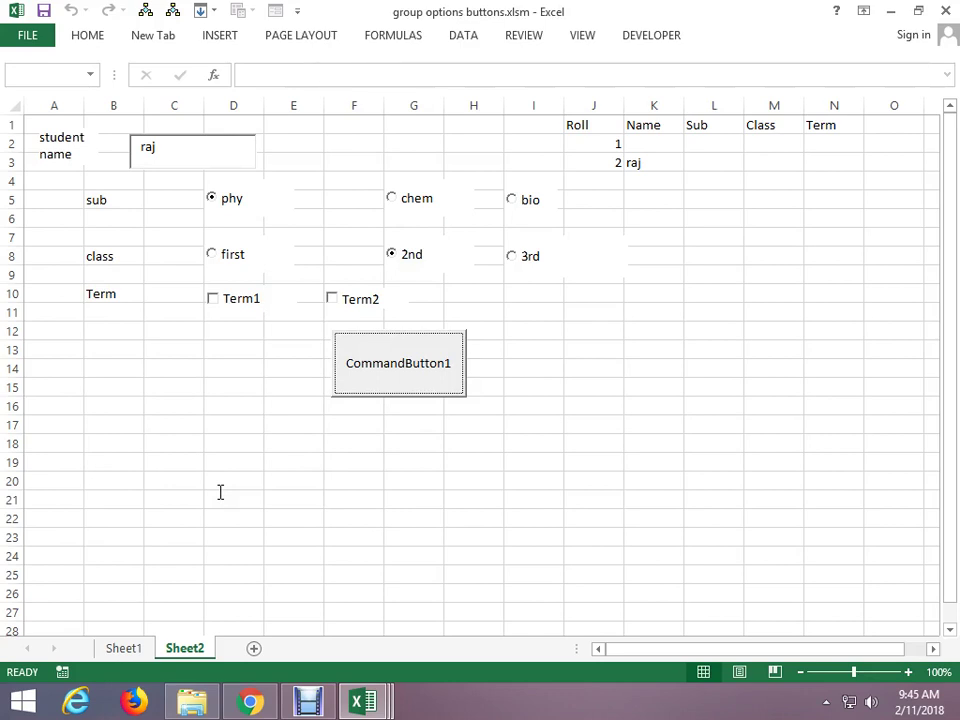
{"action": "key", "text": "alt+F11"}
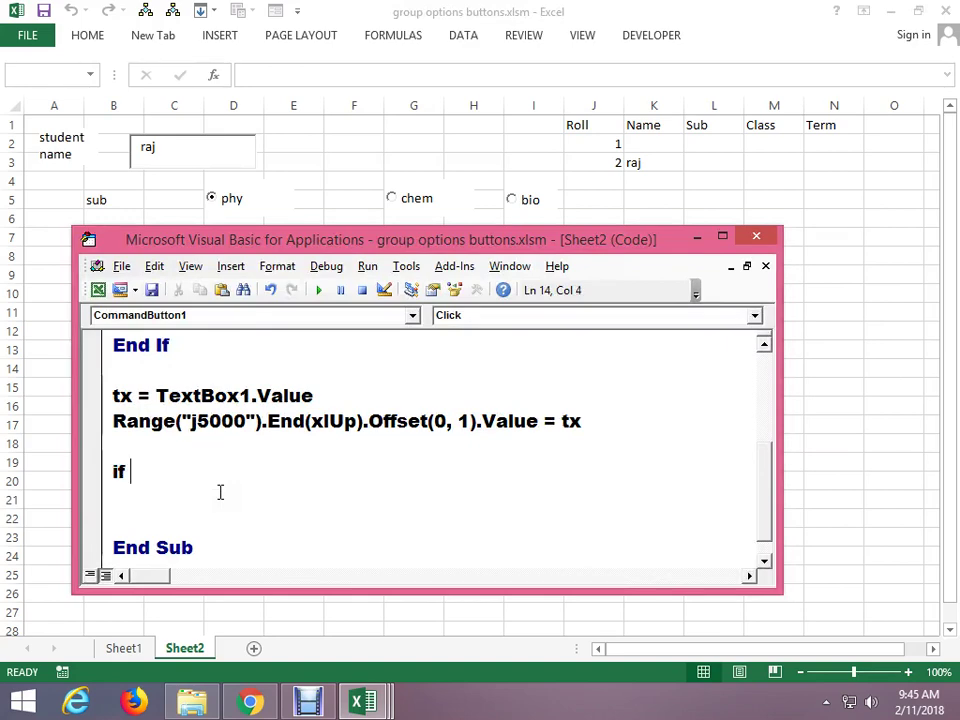
{"action": "type", "text": "op"}
{"action": "type", "text": "tio"}
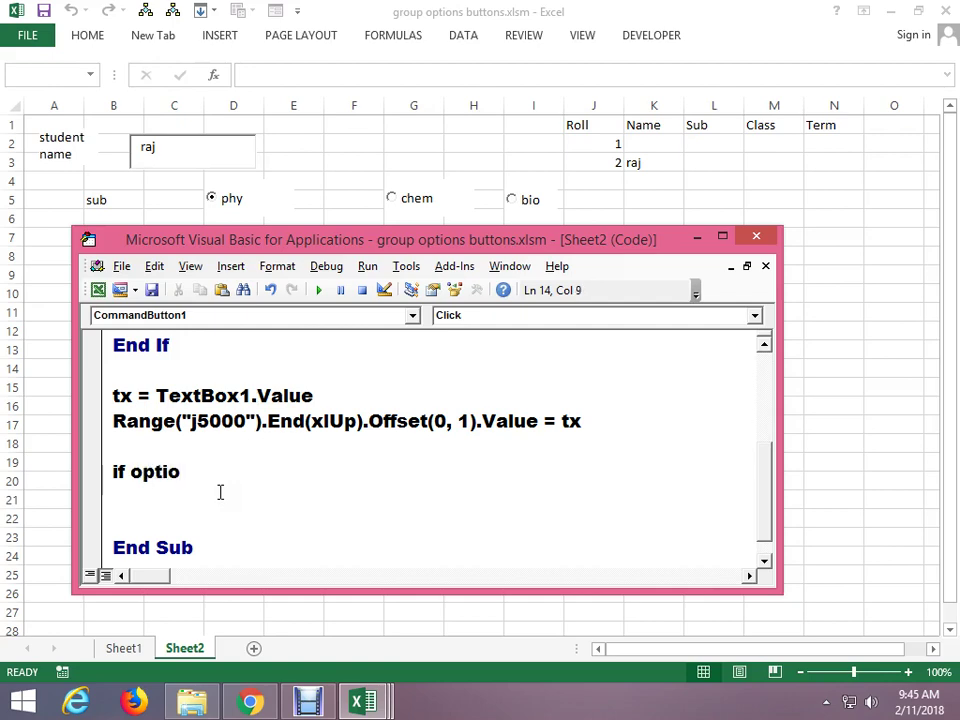
{"action": "type", "text": "nbutton"}
{"action": "type", "text": "1."}
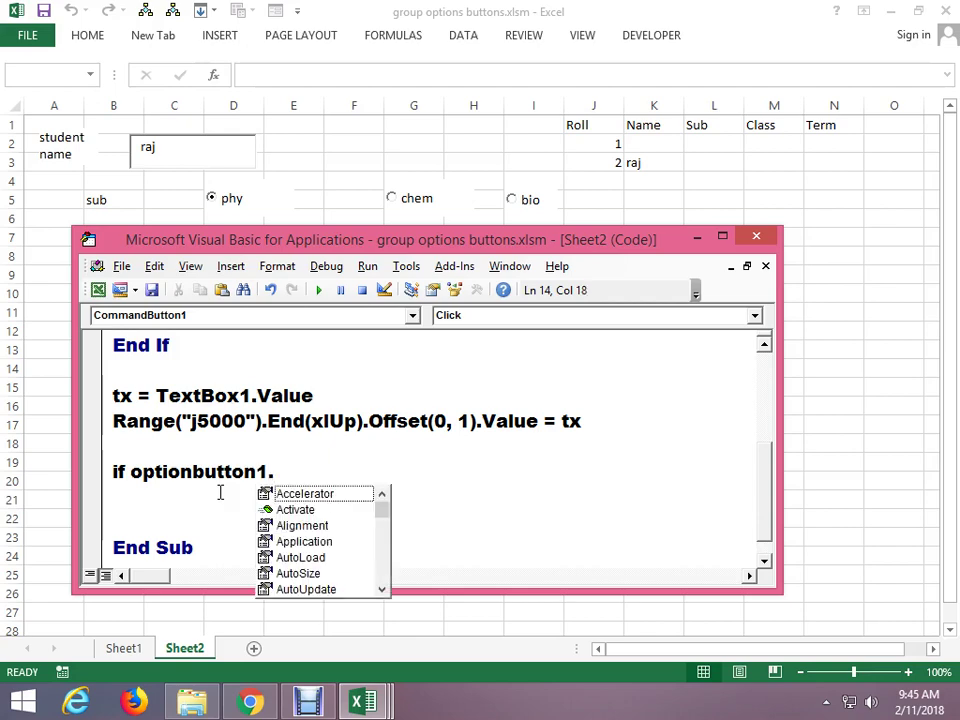
{"action": "type", "text": "value="}
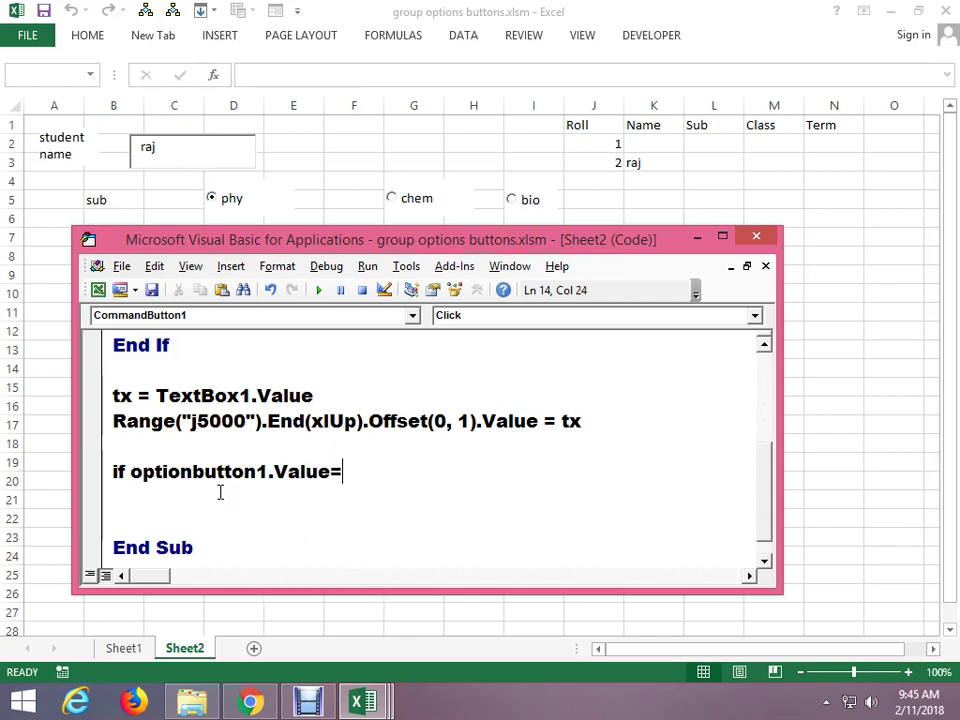
{"action": "type", "text": "true"}
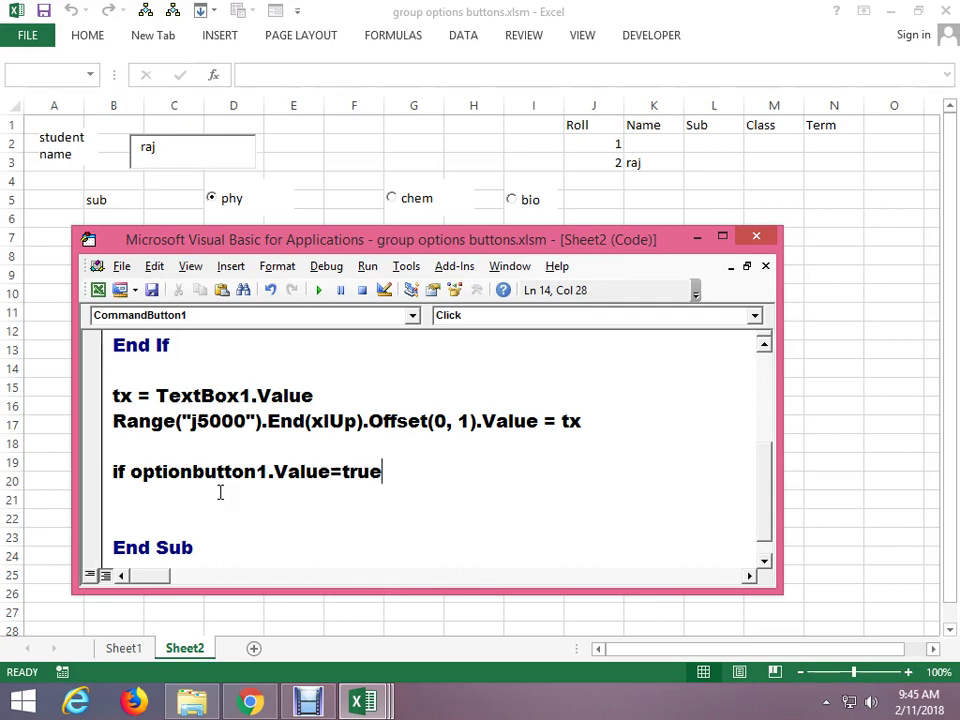
{"action": "type", "text": " then"}
{"action": "key", "text": "Return"}
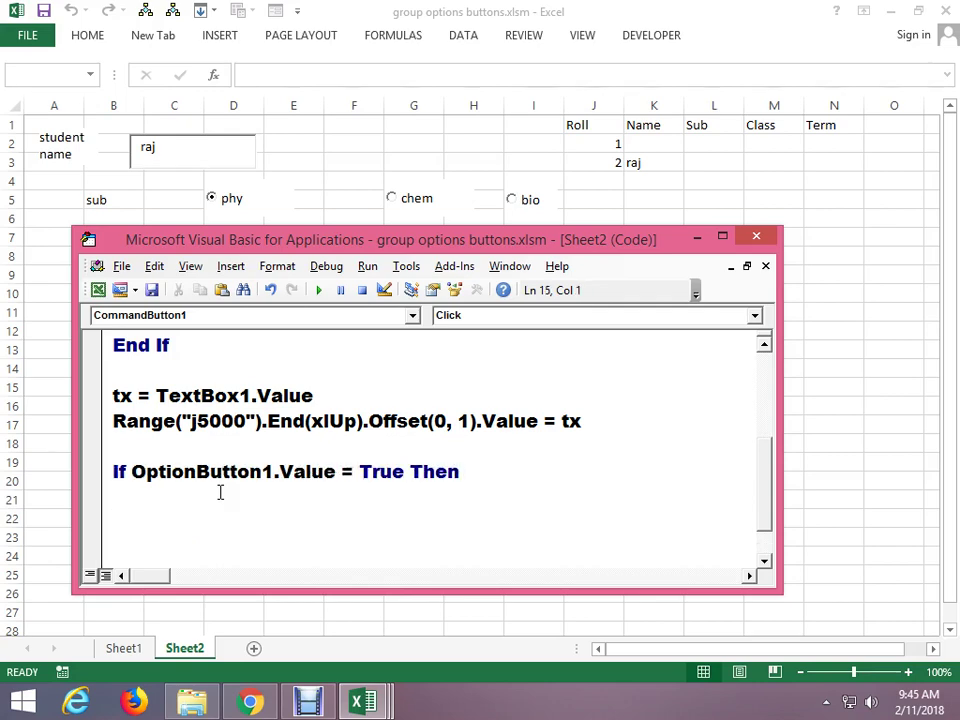
- Write op1 = "Phy" and start an ElseIf line testing OptionButton2.Value
{"action": "type", "text": "op1="}
{"action": "type", "text": "p"}
{"action": "key", "text": "BackSpace"}
{"action": "type", "text": "\"Phy\""}
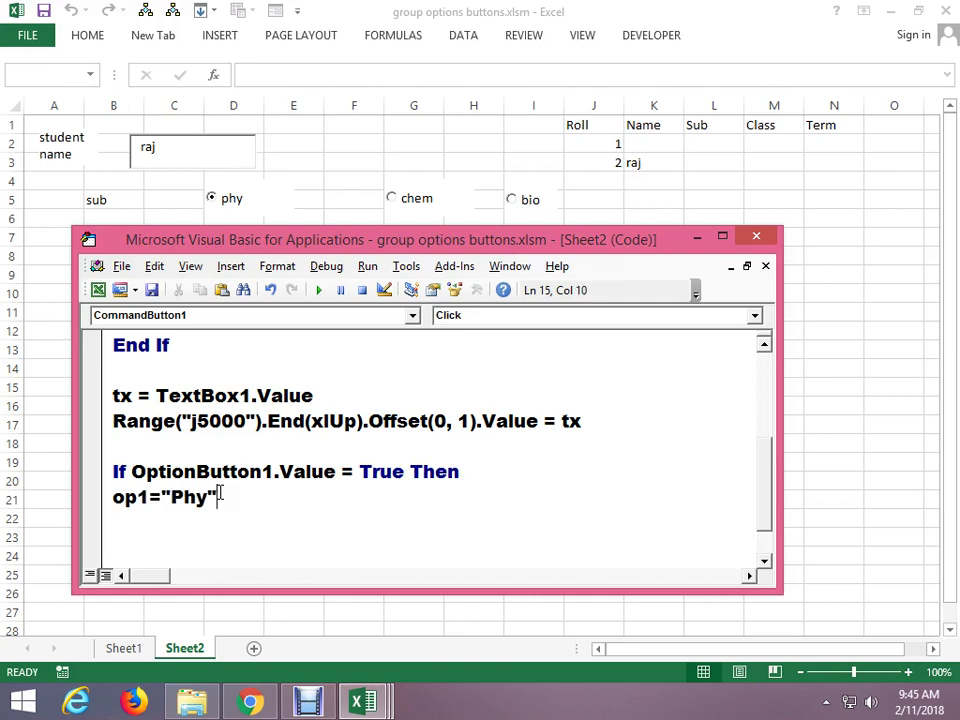
{"action": "key", "text": "Return"}
{"action": "type", "text": "elsei"}
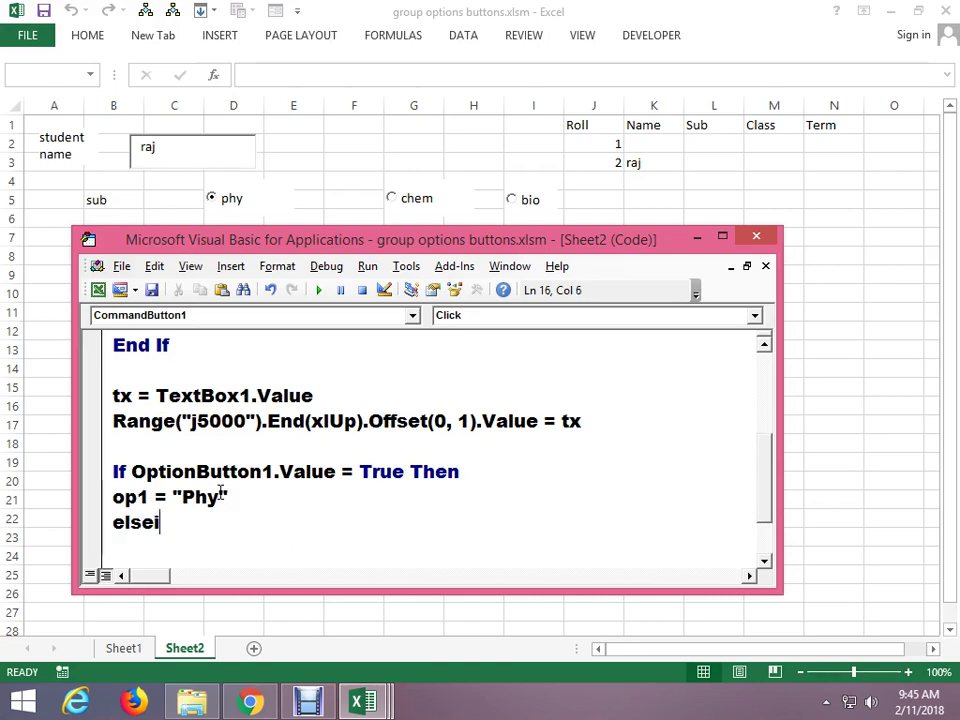
{"action": "type", "text": "f"}
{"action": "key", "text": "Return"}
{"action": "key", "text": "Return"}
{"action": "key", "text": "Return"}
{"action": "key", "text": "Return"}
{"action": "type", "text": "op"}
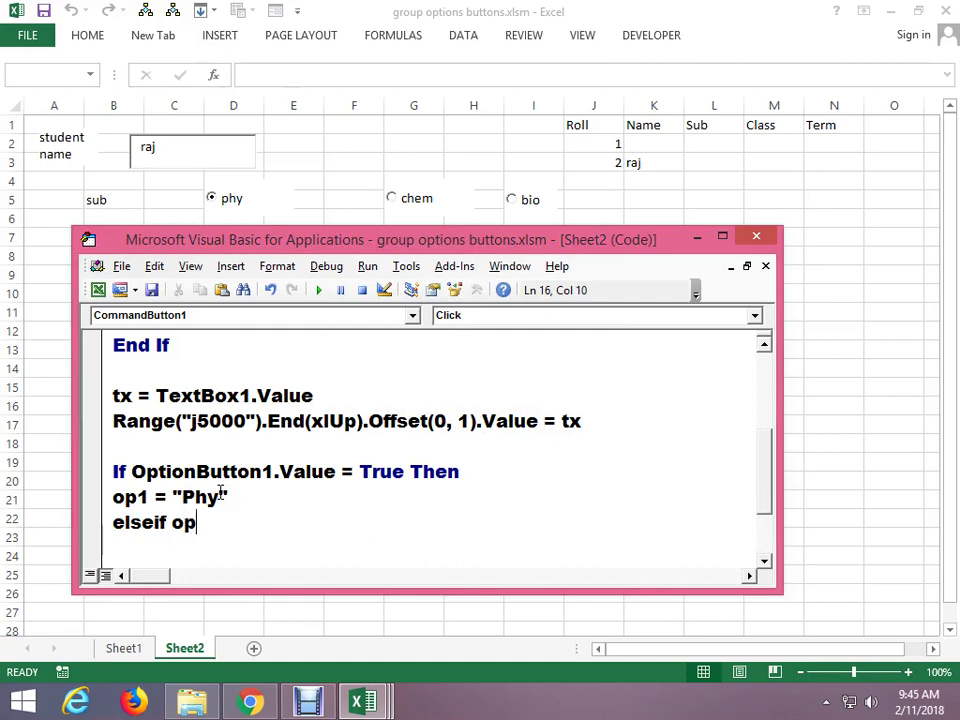
{"action": "type", "text": "tiob"}
{"action": "key", "text": "BackSpace"}
{"action": "type", "text": "nbutton2."}
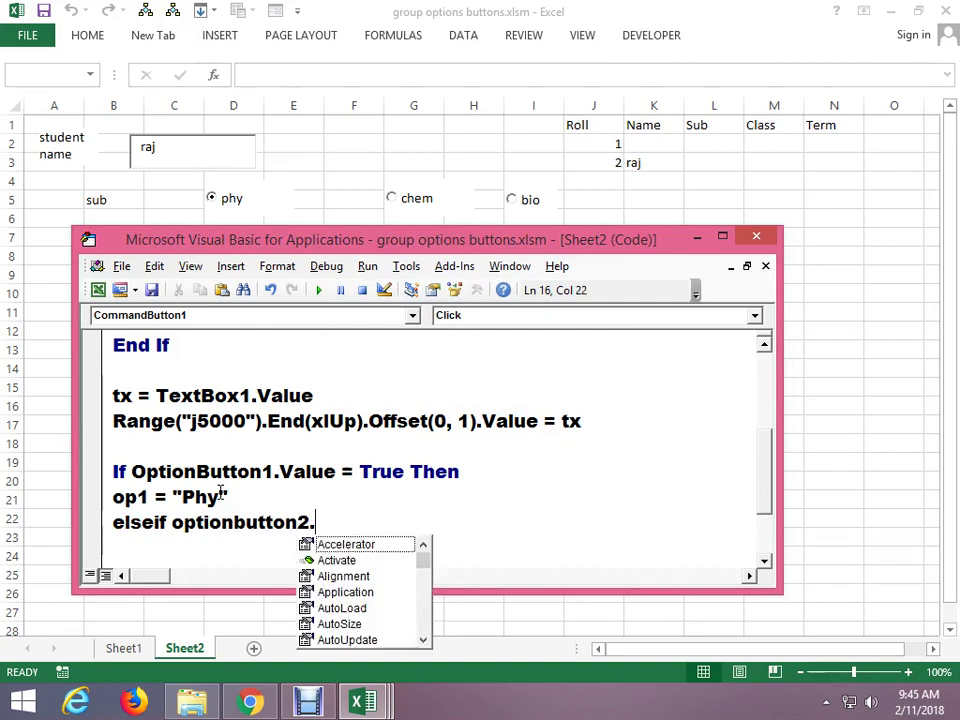
{"action": "type", "text": "value="}
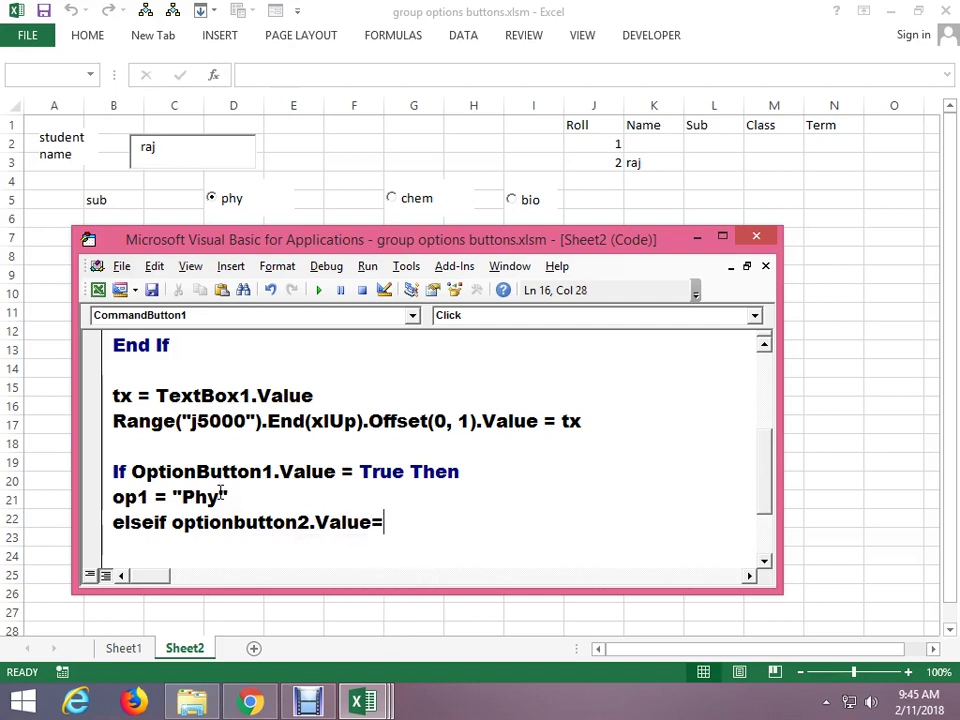
- Replace the "Phy" value so the line reads op1 = OptionButton1.Caption
{"action": "key", "text": "Up"}
{"action": "key", "text": "Return"}
{"action": "key", "text": "Up"}
{"action": "key", "text": "Up"}
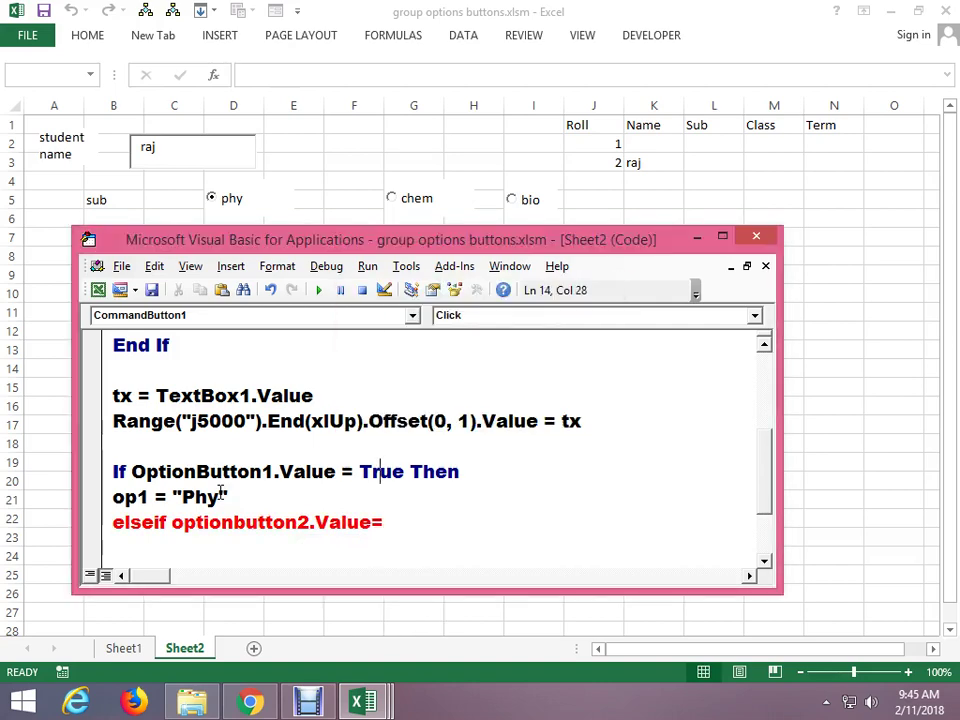
{"action": "key", "text": "Down"}
{"action": "key", "text": "BackSpace"}
{"action": "key", "text": "BackSpace"}
{"action": "key", "text": "BackSpace"}
{"action": "key", "text": "BackSpace"}
{"action": "key", "text": "BackSpace"}
{"action": "type", "text": "optonb"}
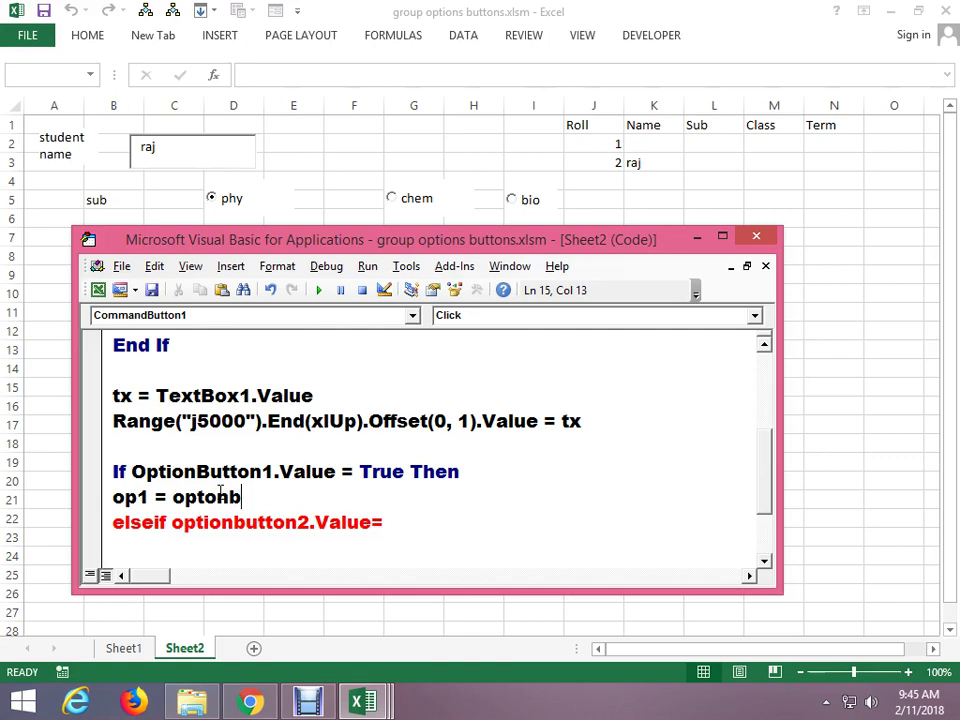
{"action": "type", "text": "utton1"}
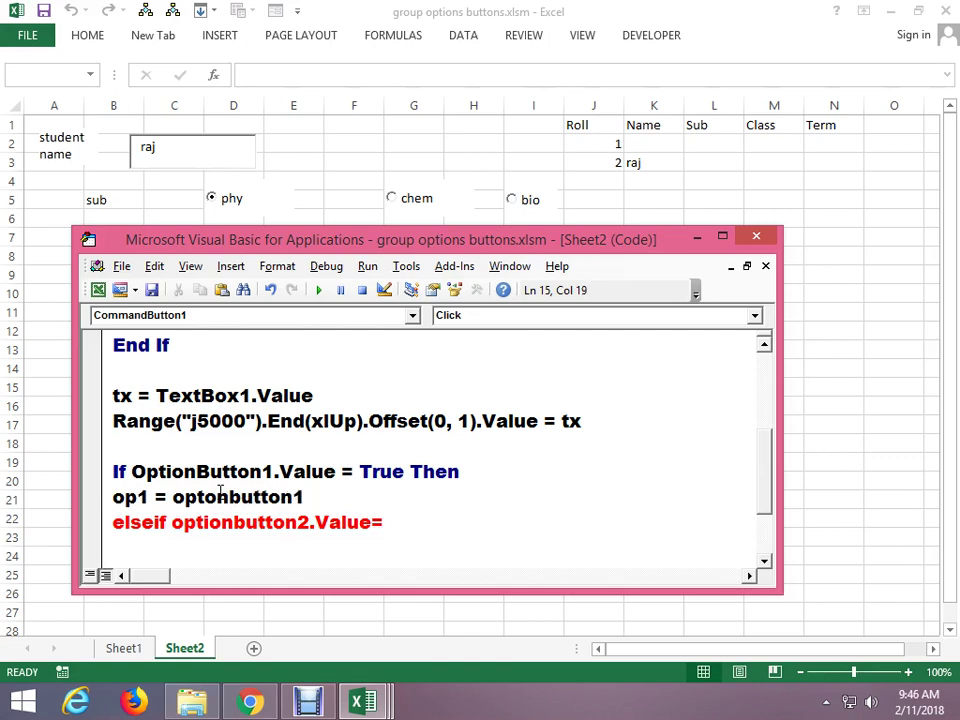
{"action": "type", "text": "."}
{"action": "key", "text": "BackSpace"}
{"action": "key", "text": "BackSpace"}
{"action": "key", "text": "BackSpace"}
{"action": "key", "text": "BackSpace"}
{"action": "key", "text": "BackSpace"}
{"action": "key", "text": "BackSpace"}
{"action": "key", "text": "BackSpace"}
{"action": "type", "text": "ionbu"}
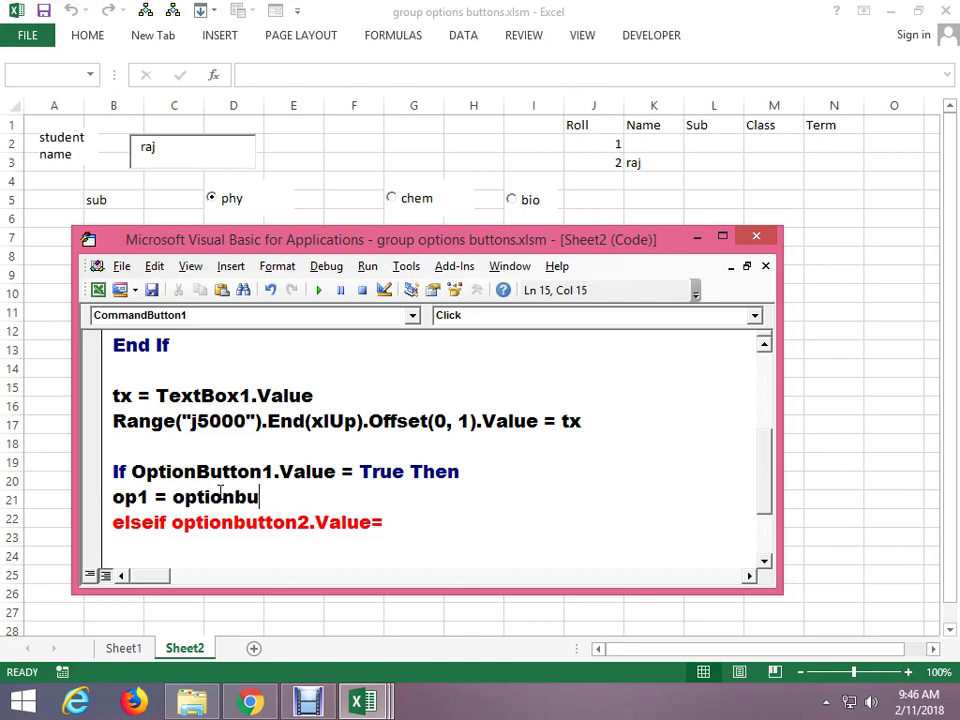
{"action": "type", "text": "tton1."}
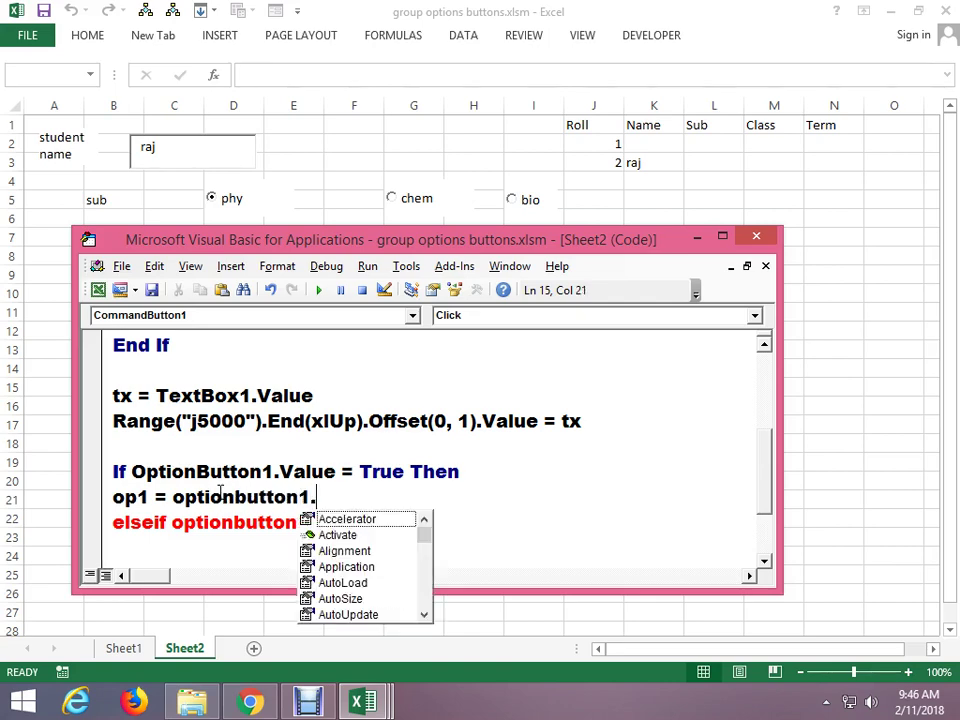
{"action": "type", "text": "ca"}
{"action": "key", "text": "Tab"}
- Return to the end of the ElseIf line and begin typing its True condition
{"action": "key", "text": "Up"}
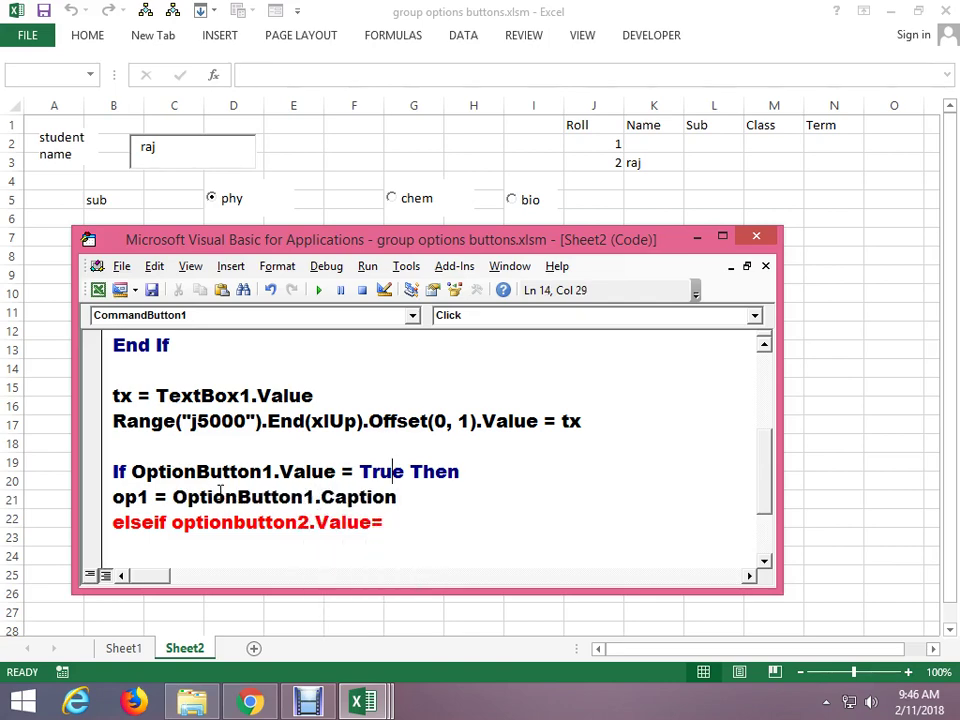
{"action": "key", "text": "Left"}
{"action": "key", "text": "Left"}
{"action": "key", "text": "Left"}
{"action": "key", "text": "Left"}
{"action": "key", "text": "Left"}
{"action": "key", "text": "Left"}
{"action": "key", "text": "Left"}
{"action": "key", "text": "Down"}
{"action": "key", "text": "Down"}
{"action": "key", "text": "End"}
{"action": "type", "text": "tr"}
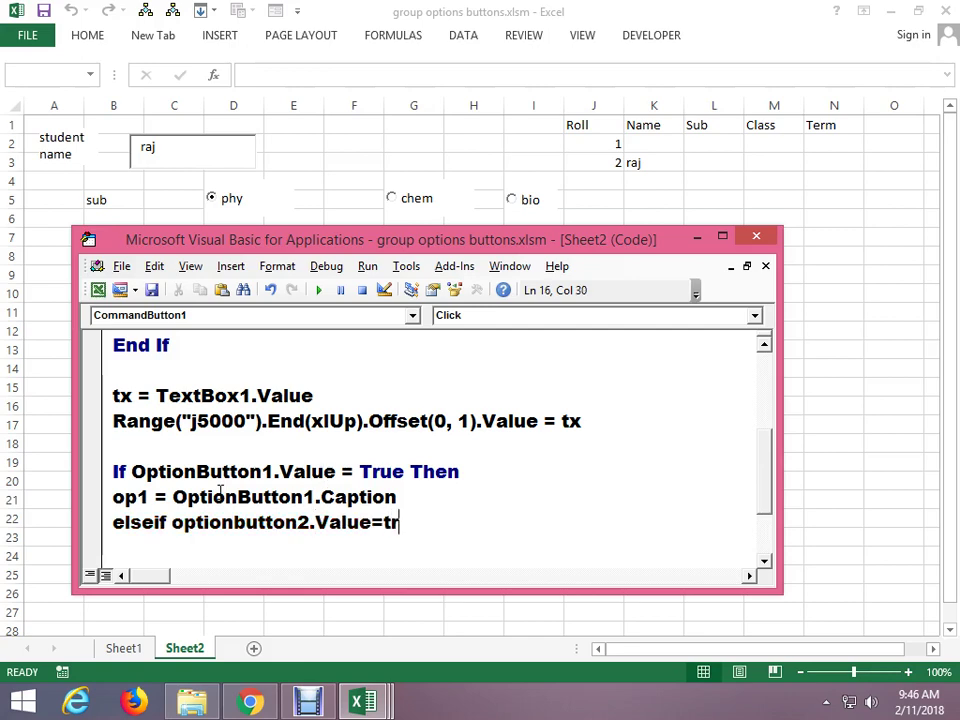
{"action": "type", "text": "e"}
{"action": "key", "text": "BackSpace"}
- Finish 'ElseIf OptionButton2.Value = True Then' and paste the op1 caption assignment beneath it
{"action": "type", "text": "ue then"}
{"action": "key", "text": "Return"}
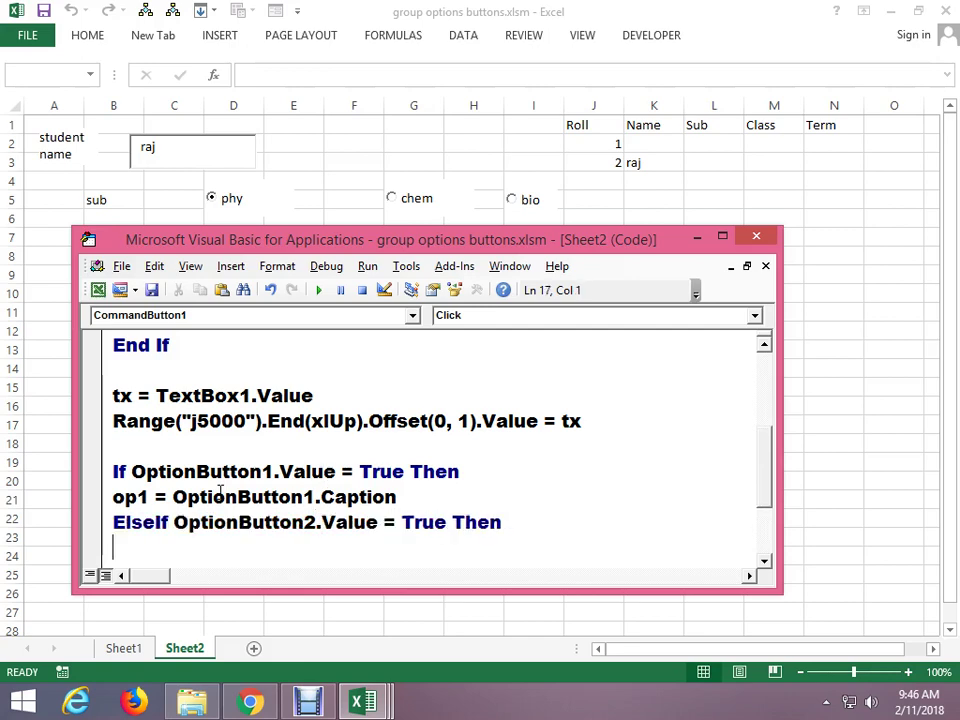
{"action": "key", "text": "Up"}
{"action": "key", "text": "Up"}
{"action": "key", "text": "shift+End"}
{"action": "key", "text": "ctrl+c"}
{"action": "key", "text": "Down"}
{"action": "key", "text": "Down"}
{"action": "key", "text": "Down"}
{"action": "key", "text": "Down"}
{"action": "key", "text": "Up"}
{"action": "key", "text": "Up"}
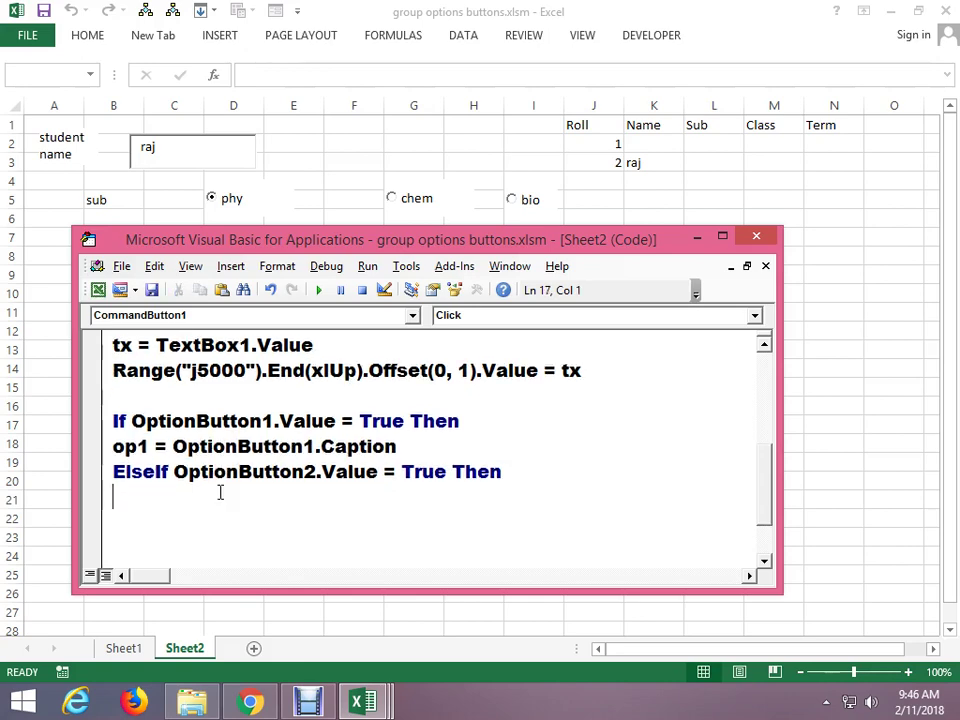
{"action": "key", "text": "ctrl+v"}
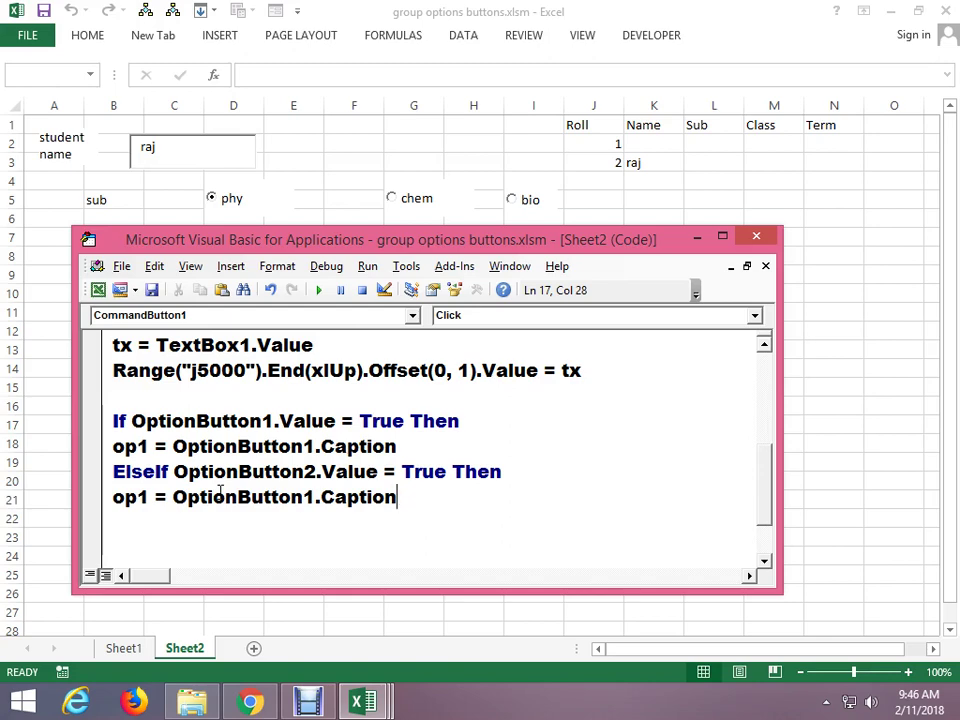
- Duplicate the ElseIf line as a third test for OptionButton3
{"action": "key", "text": "Left"}
{"action": "key", "text": "Left"}
{"action": "key", "text": "Left"}
{"action": "key", "text": "Left"}
{"action": "key", "text": "Left"}
{"action": "key", "text": "Left"}
{"action": "key", "text": "Left"}
{"action": "key", "text": "Left"}
{"action": "key", "text": "Left"}
{"action": "key", "text": "Left"}
{"action": "key", "text": "Left"}
{"action": "key", "text": "Left"}
{"action": "key", "text": "Down"}
{"action": "key", "text": "Up"}
{"action": "key", "text": "Up"}
{"action": "key", "text": "Left"}
{"action": "key", "text": "Left"}
{"action": "key", "text": "shift+End"}
{"action": "key", "text": "Down"}
{"action": "key", "text": "Down"}
{"action": "key", "text": "Down"}
{"action": "key", "text": "Up"}
{"action": "type", "text": "ElseIf OptionButton2.Value = True Then"}
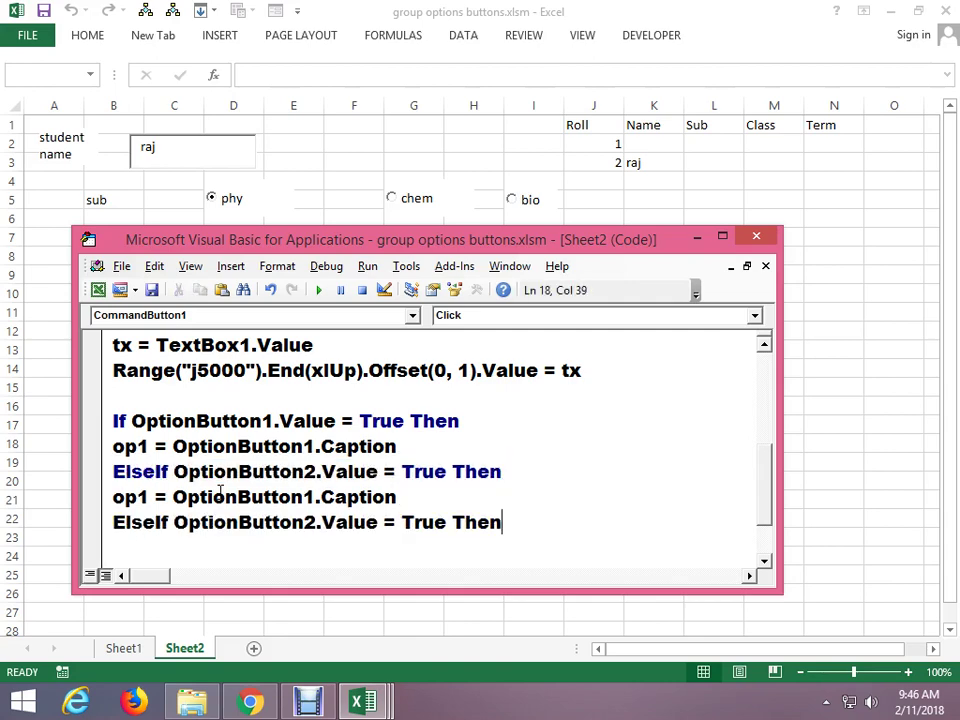
{"action": "key", "text": "Left"}
{"action": "key", "text": "Left"}
- Change the pasted assignment to op1 = OptionButton2.Caption and open a line after the OptionButton3 test
{"action": "key", "text": "Left"}
{"action": "key", "text": "Left"}
{"action": "key", "text": "Left"}
{"action": "key", "text": "Left"}
{"action": "key", "text": "Left"}
{"action": "key", "text": "Left"}
{"action": "key", "text": "Left"}
{"action": "key", "text": "Delete"}
{"action": "type", "text": "3"}
{"action": "key", "text": "Up"}
{"action": "key", "text": "Left"}
{"action": "key", "text": "Left"}
{"action": "key", "text": "Delete"}
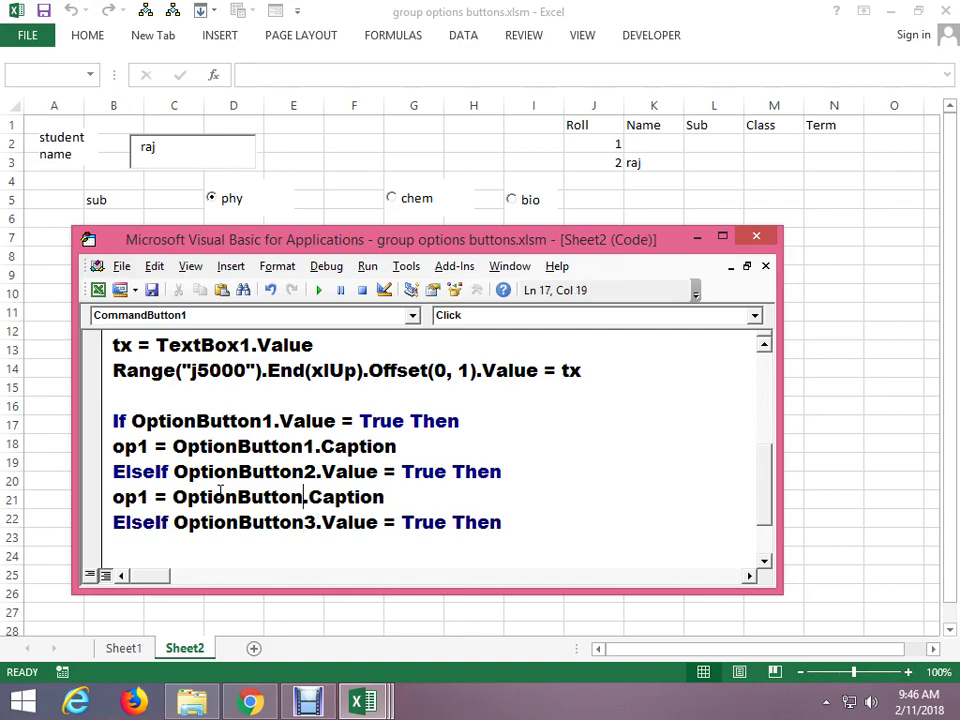
{"action": "type", "text": "2"}
{"action": "key", "text": "Down"}
{"action": "key", "text": "End"}
{"action": "key", "text": "Return"}
- Add op1 = OptionButton3.Caption under the OptionButton3 test by copying and editing the previous line
{"action": "key", "text": "Up"}
{"action": "key", "text": "Up"}
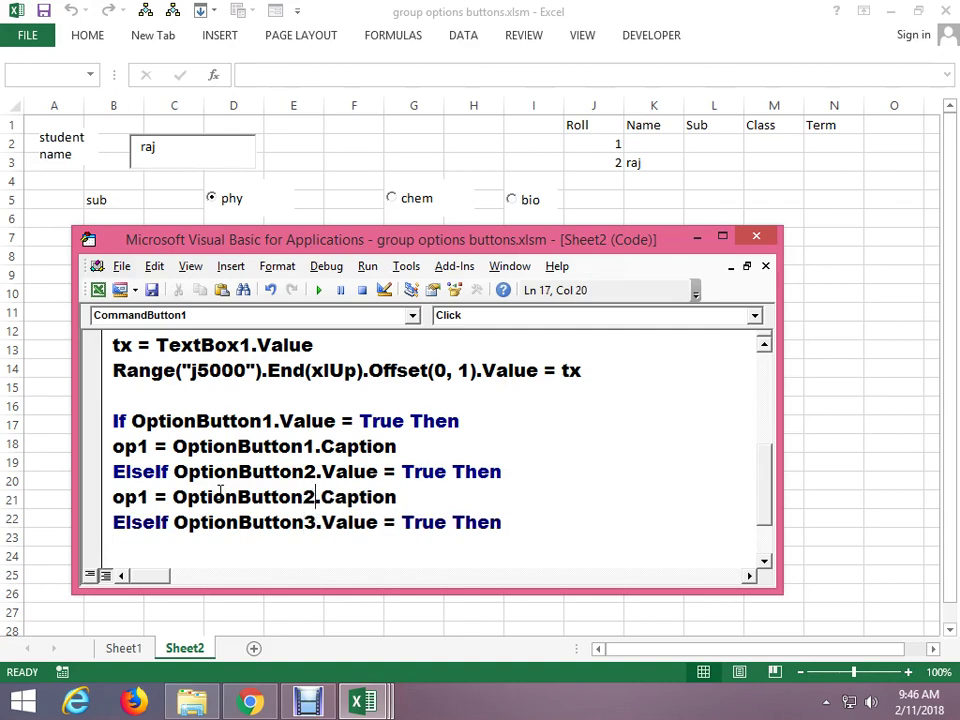
{"action": "key", "text": "Home"}
{"action": "key", "text": "shift+End"}
{"action": "key", "text": "ctrl+c"}
{"action": "key", "text": "Down"}
{"action": "key", "text": "End"}
{"action": "key", "text": "Return"}
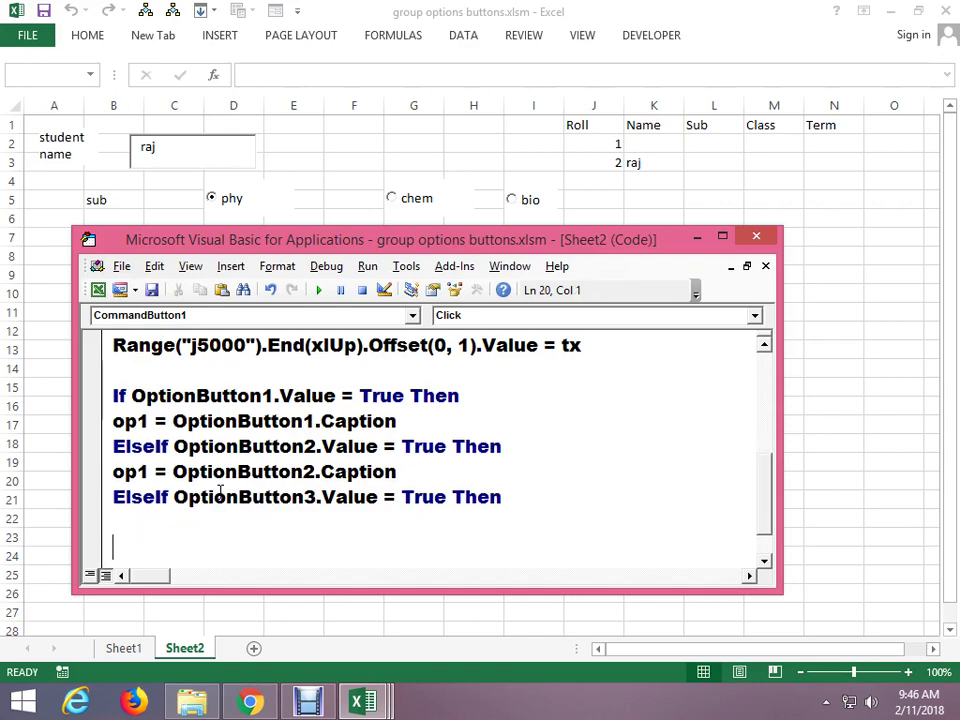
{"action": "key", "text": "ctrl+v"}
{"action": "key", "text": "Left"}
{"action": "key", "text": "Left"}
{"action": "key", "text": "Left"}
{"action": "key", "text": "Left"}
{"action": "key", "text": "Left"}
{"action": "key", "text": "Left"}
{"action": "key", "text": "Left"}
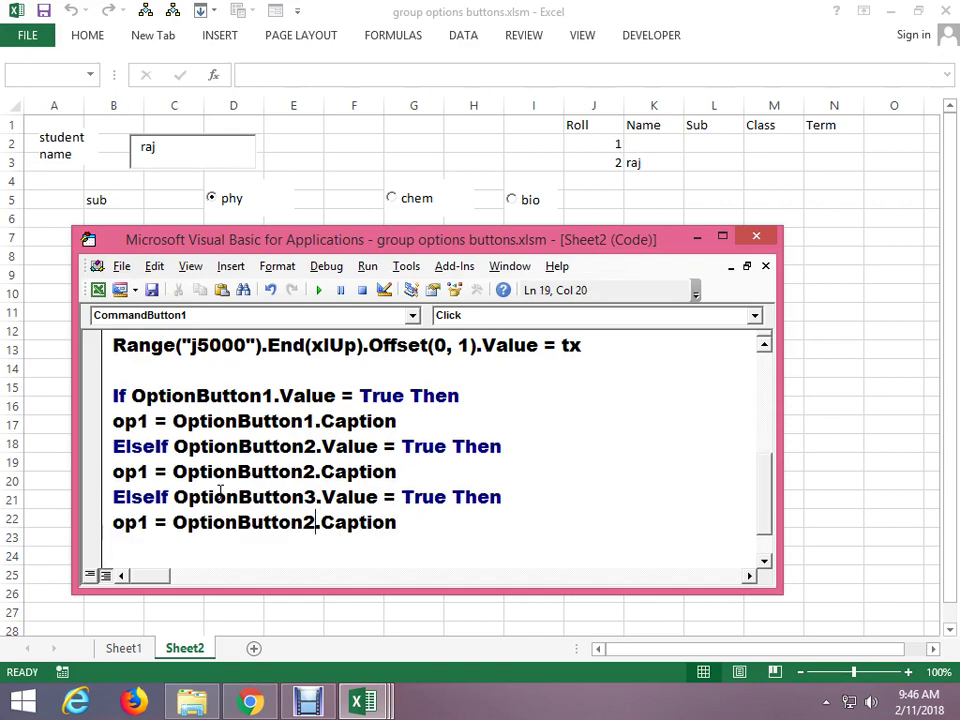
{"action": "key", "text": "BackSpace"}
{"action": "type", "text": "3"}
{"action": "key", "text": "End"}
- Close the subject block with End If
{"action": "key", "text": "Return"}
{"action": "type", "text": "end"}
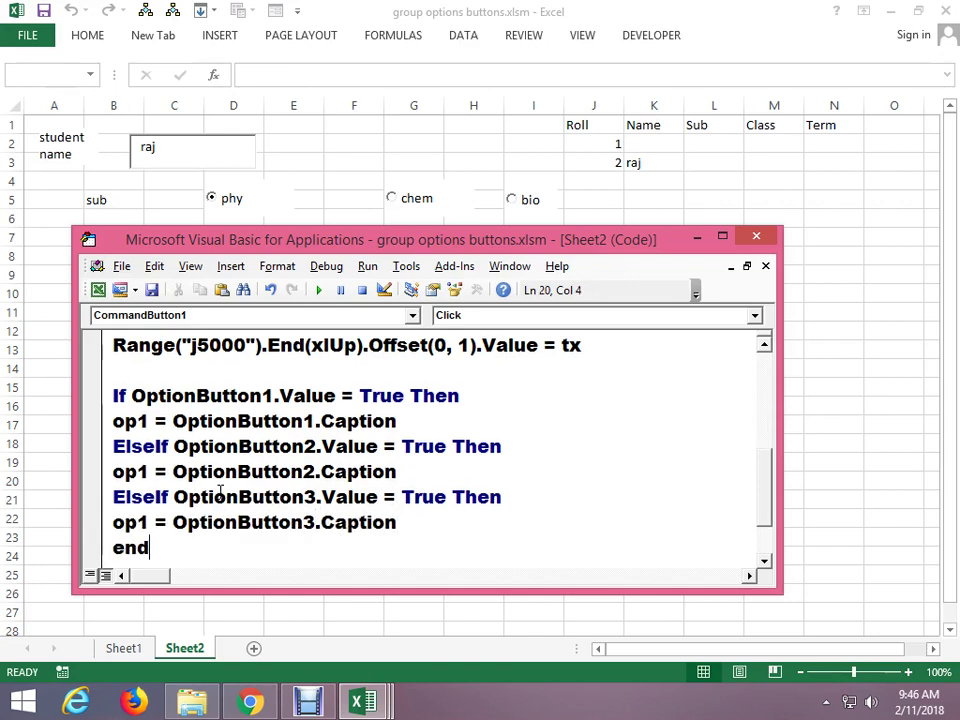
{"action": "type", "text": " if"}
{"action": "key", "text": "Down"}
{"action": "key", "text": "Down"}
{"action": "key", "text": "Down"}
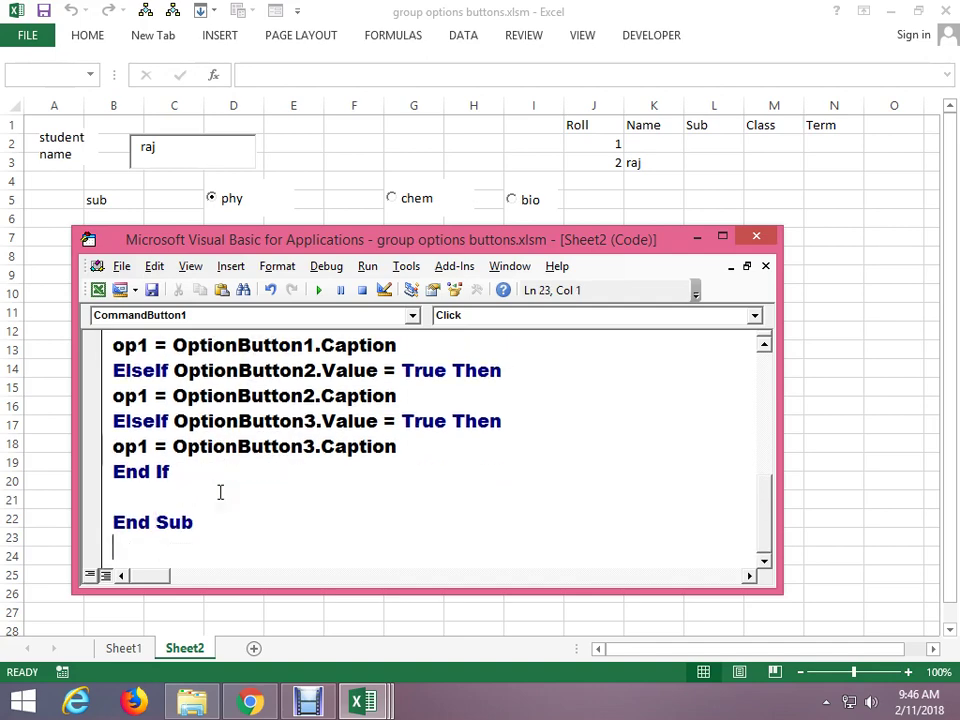
{"action": "key", "text": "Up"}
- Add Range("j5000").End(xlUp).Offset(0, 2).Value = op1 after End If, based on the name line
{"action": "key", "text": "Up"}
{"action": "key", "text": "Up"}
{"action": "key", "text": "Up"}
{"action": "key", "text": "Up"}
{"action": "key", "text": "Up"}
{"action": "key", "text": "Up"}
{"action": "key", "text": "Down"}
{"action": "key", "text": "Down"}
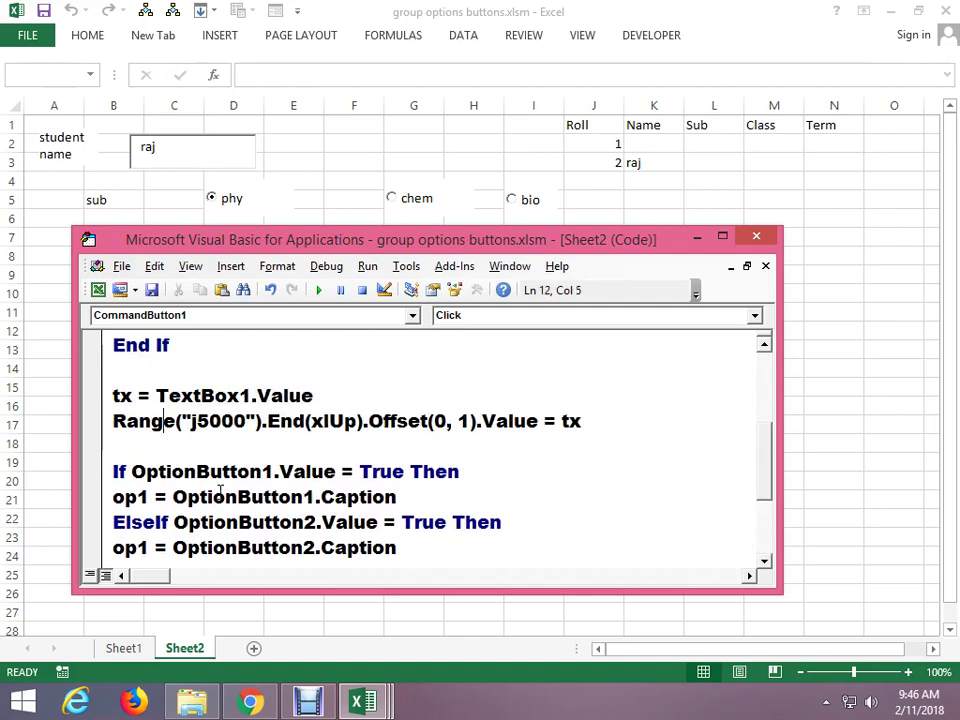
{"action": "key", "text": "Home"}
{"action": "key", "text": "shift+End"}
{"action": "key", "text": "Down"}
{"action": "key", "text": "Down"}
{"action": "key", "text": "ctrl+End"}
{"action": "key", "text": "Up"}
{"action": "key", "text": "Up"}
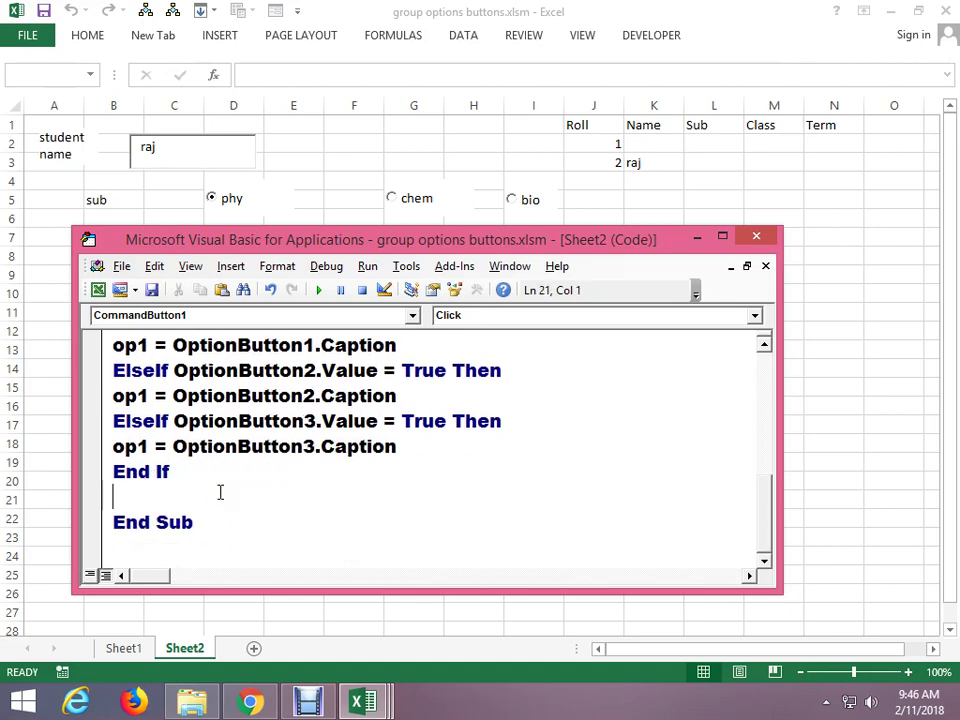
{"action": "key", "text": "ctrl+v"}
{"action": "key", "text": "Left"}
{"action": "key", "text": "Left"}
{"action": "key", "text": "Left"}
{"action": "key", "text": "Left"}
{"action": "key", "text": "Left"}
{"action": "key", "text": "Left"}
{"action": "key", "text": "Left"}
{"action": "key", "text": "Left"}
{"action": "key", "text": "Left"}
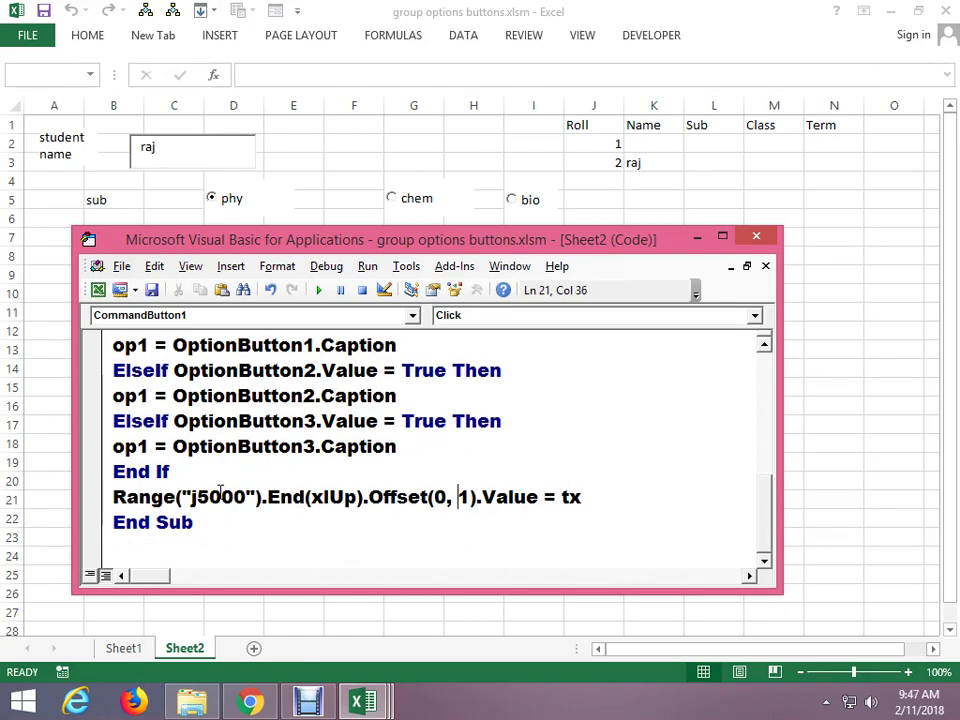
{"action": "key", "text": "Delete"}
{"action": "type", "text": "2"}
{"action": "key", "text": "End"}
{"action": "key", "text": "BackSpace"}
{"action": "key", "text": "BackSpace"}
{"action": "type", "text": "op1"}
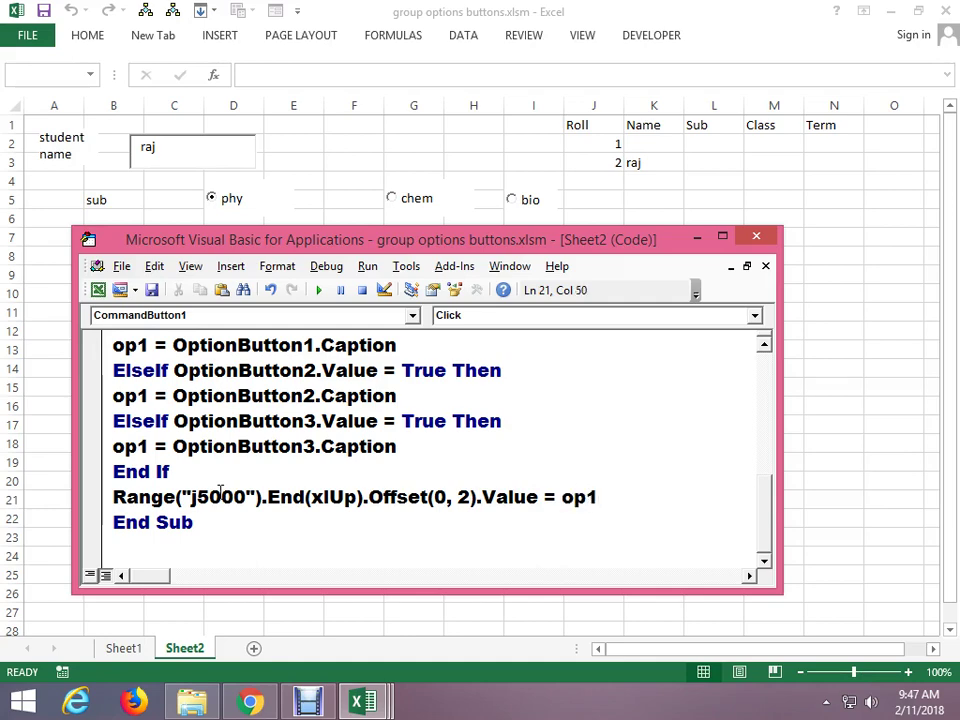
- Run CommandButton1 in Excel twice, adding rows for phy and then chem
{"action": "key", "text": "super+Up"}
{"action": "key", "text": "alt+F11"}
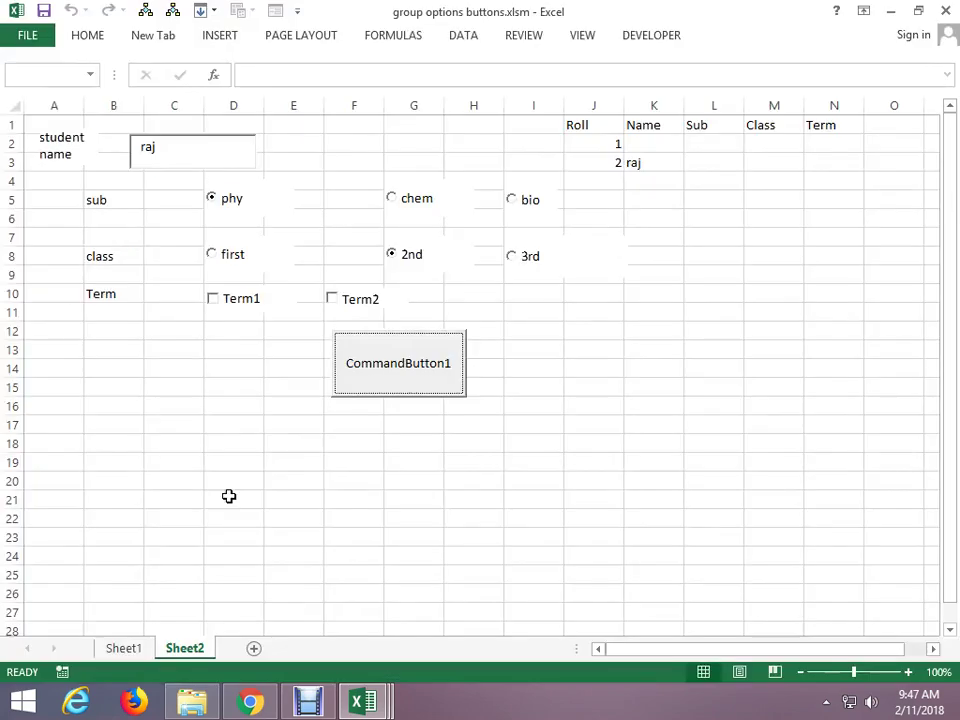
{"action": "left_click", "coordinate": [406, 378]}
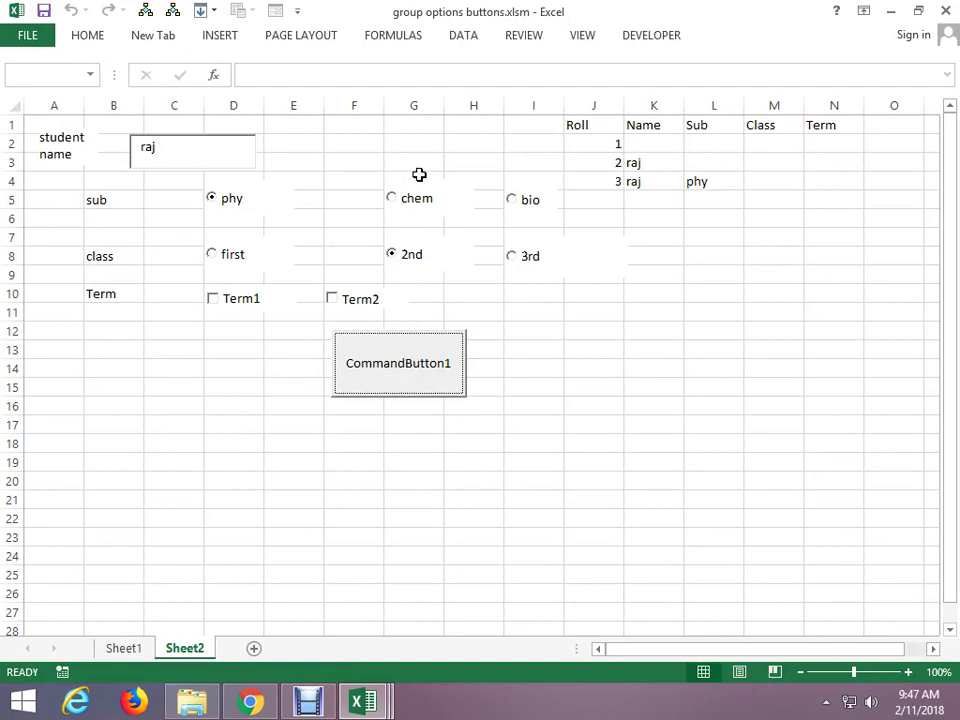
{"action": "left_click", "coordinate": [407, 197]}
{"action": "left_click", "coordinate": [416, 373]}
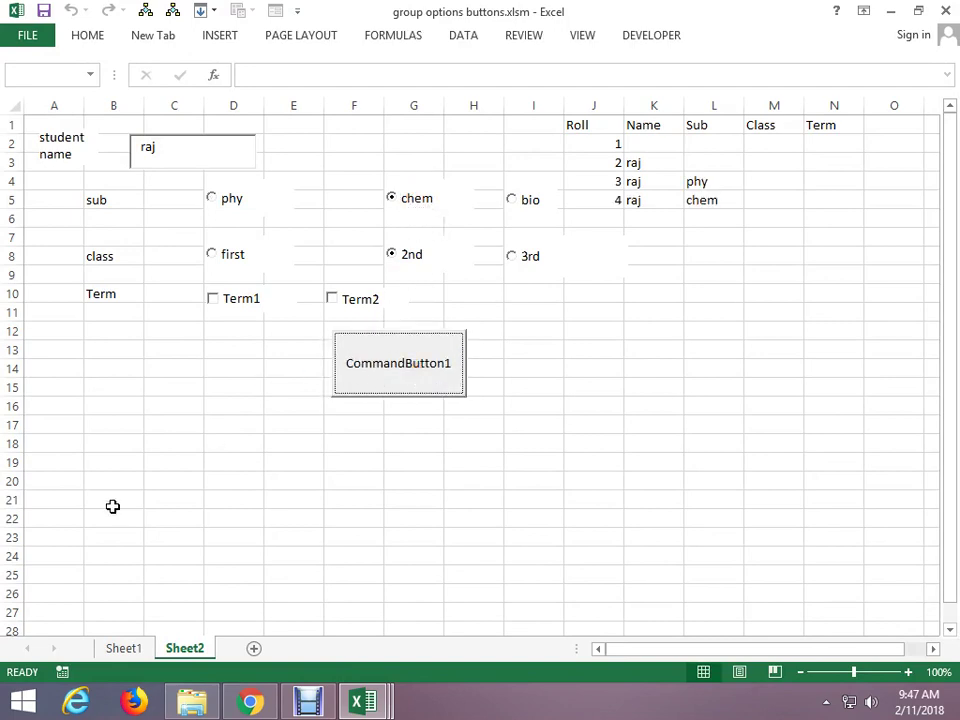
- Copy the subject If block with its output line and paste a duplicate below it
{"action": "key", "text": "alt+F11"}
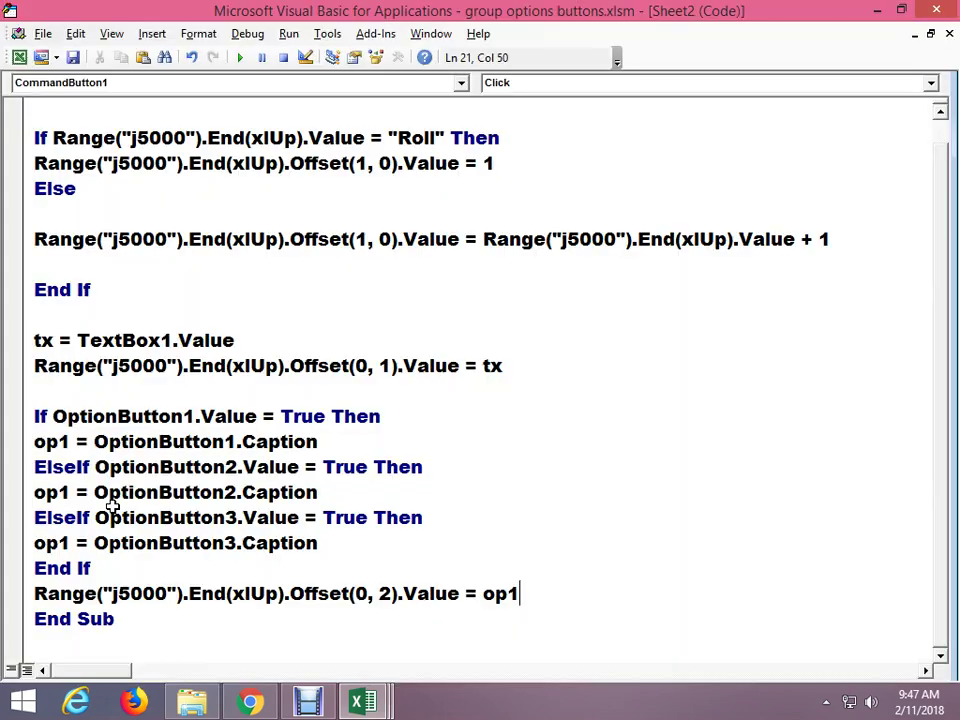
{"action": "key", "text": "Return"}
{"action": "key", "text": "Up"}
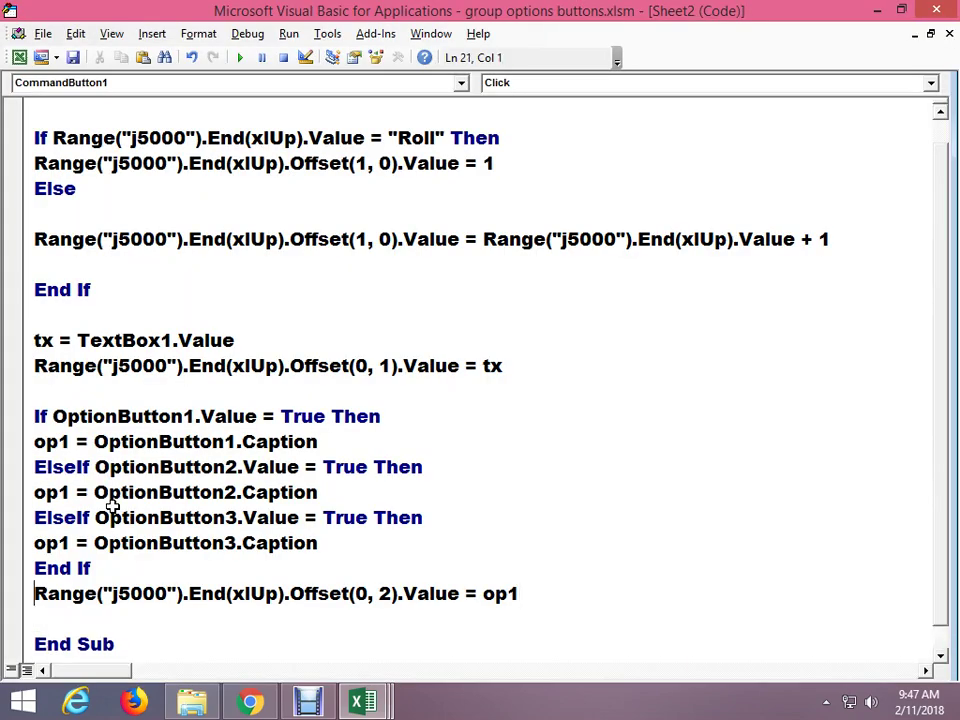
{"action": "key", "text": "Up"}
{"action": "key", "text": "Up"}
{"action": "key", "text": "Up"}
{"action": "key", "text": "shift+Down"}
{"action": "key", "text": "shift+Down"}
{"action": "key", "text": "shift+Down"}
{"action": "key", "text": "shift+Down"}
{"action": "key", "text": "shift+Down"}
{"action": "key", "text": "shift+Down"}
{"action": "key", "text": "shift+Down"}
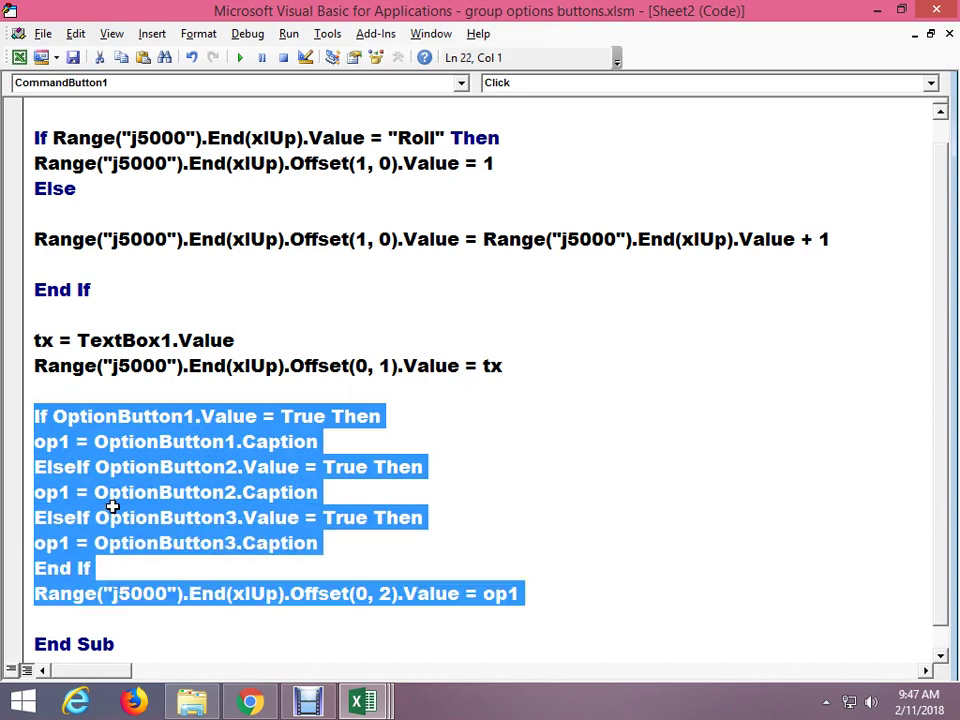
{"action": "key", "text": "ctrl+c"}
{"action": "key", "text": "Right"}
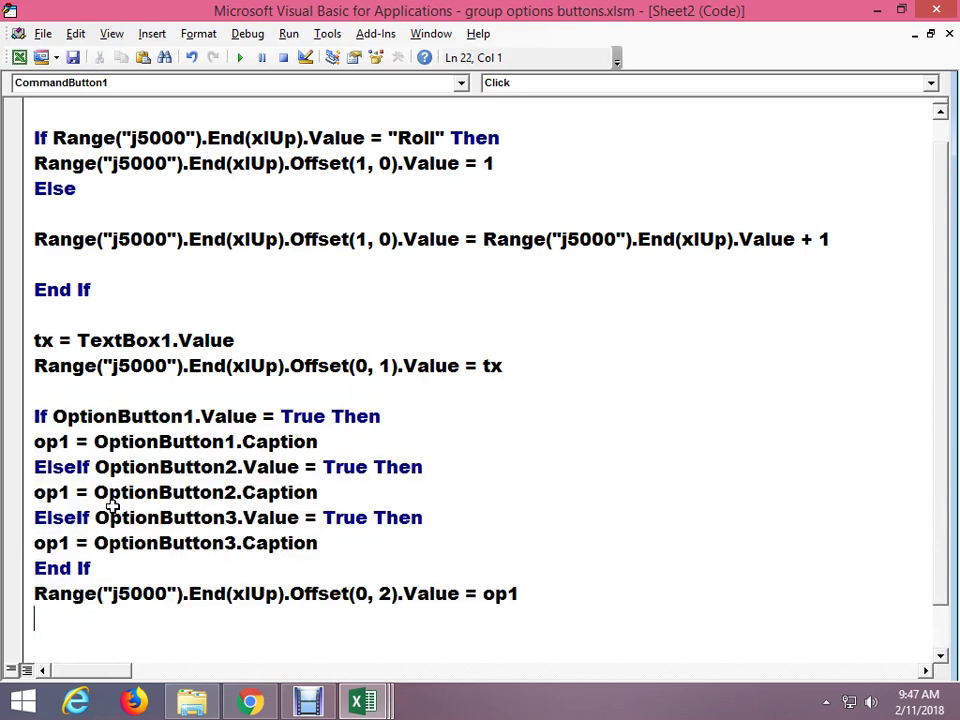
{"action": "key", "text": "ctrl+v"}
- Insert blank lines around the copied block and change its If test's button number to 2
{"action": "key", "text": "Up"}
{"action": "key", "text": "Up"}
{"action": "key", "text": "Up"}
{"action": "key", "text": "Up"}
{"action": "key", "text": "Up"}
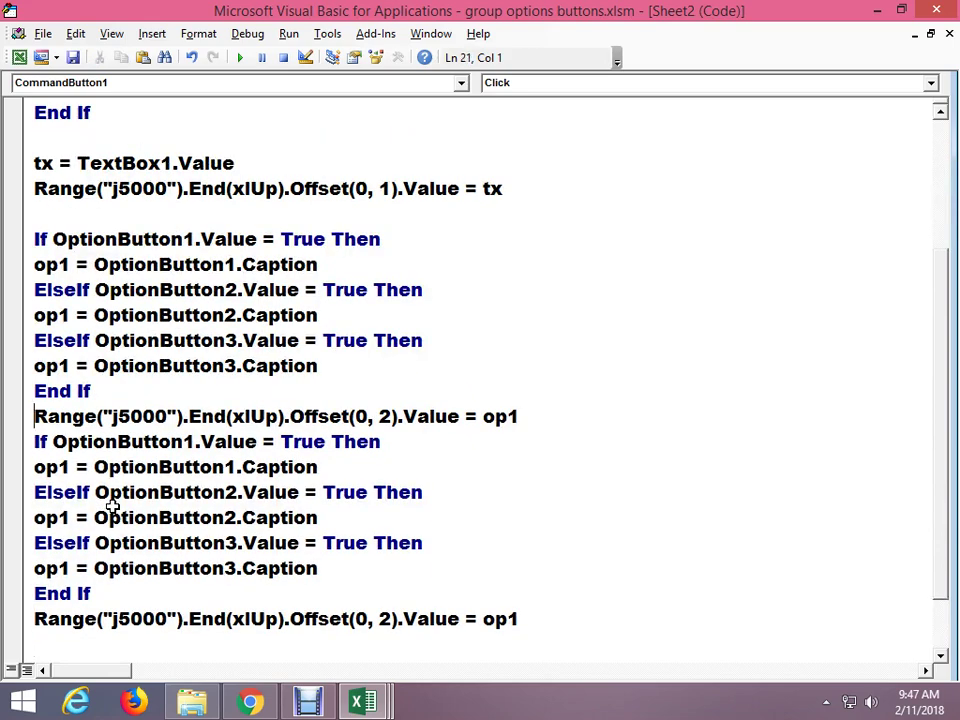
{"action": "key", "text": "Return"}
{"action": "key", "text": "End"}
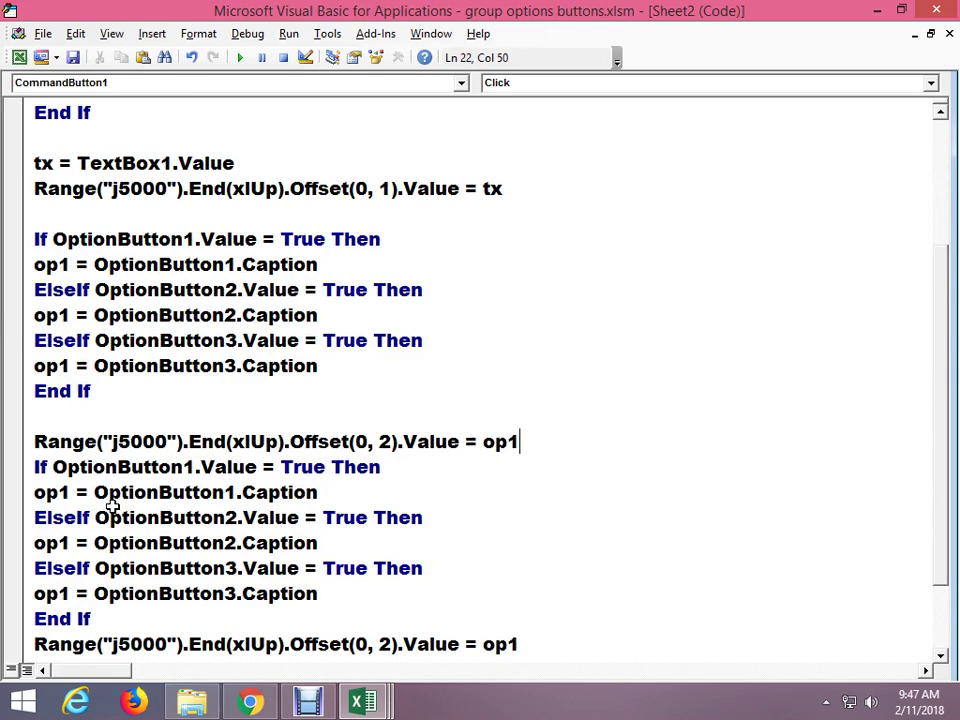
{"action": "key", "text": "Left"}
{"action": "key", "text": "Delete"}
{"action": "type", "text": "1"}
{"action": "key", "text": "Down"}
{"action": "key", "text": "Home"}
{"action": "key", "text": "Return"}
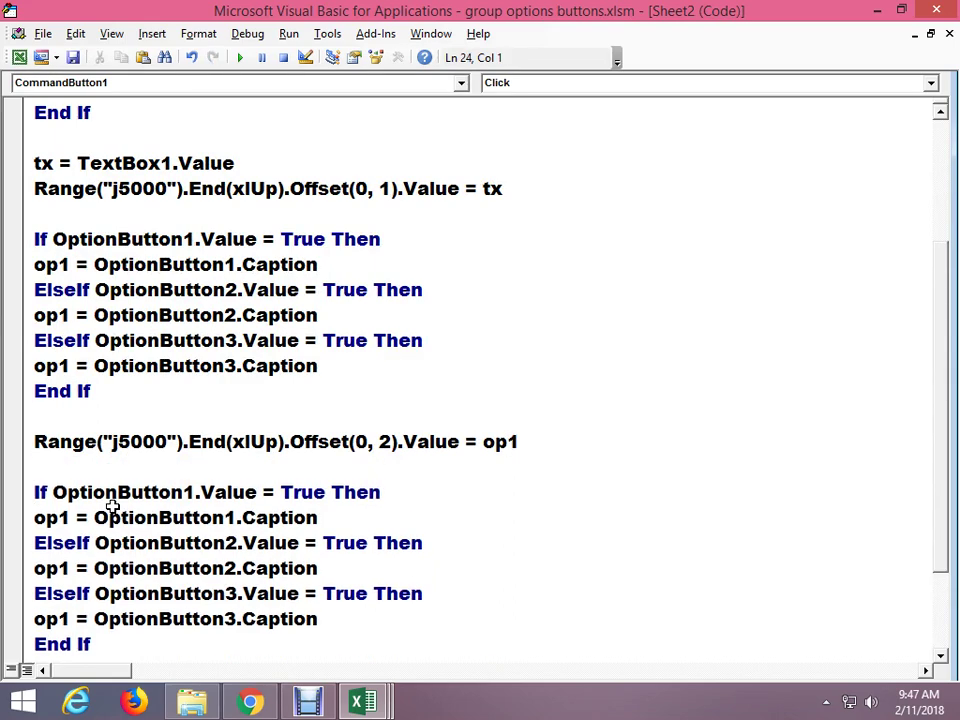
{"action": "key", "text": "Right"}
{"action": "key", "text": "Right"}
{"action": "key", "text": "Right"}
{"action": "key", "text": "Right"}
{"action": "key", "text": "Right"}
{"action": "key", "text": "Right"}
{"action": "key", "text": "Right"}
{"action": "key", "text": "Right"}
{"action": "key", "text": "Right"}
{"action": "key", "text": "Right"}
{"action": "key", "text": "BackSpace"}
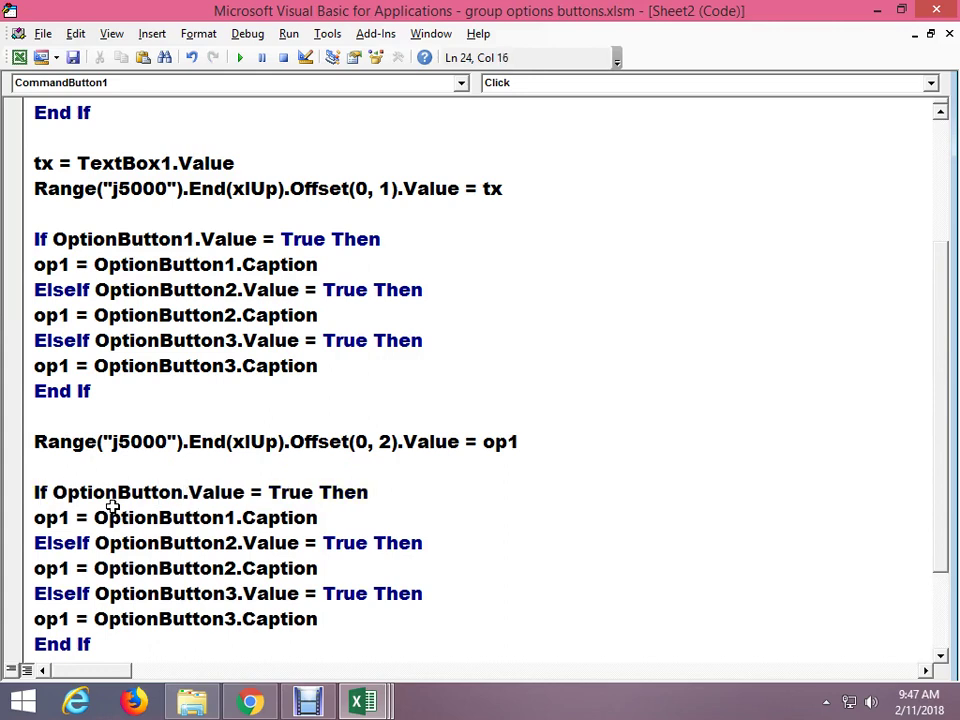
{"action": "type", "text": "2"}
{"action": "key", "text": "Down"}
- Make the copied caption line store into op2 and adjust its button reference
{"action": "key", "text": "ctrl+Left"}
{"action": "key", "text": "ctrl+Left"}
{"action": "key", "text": "Left"}
{"action": "key", "text": "Left"}
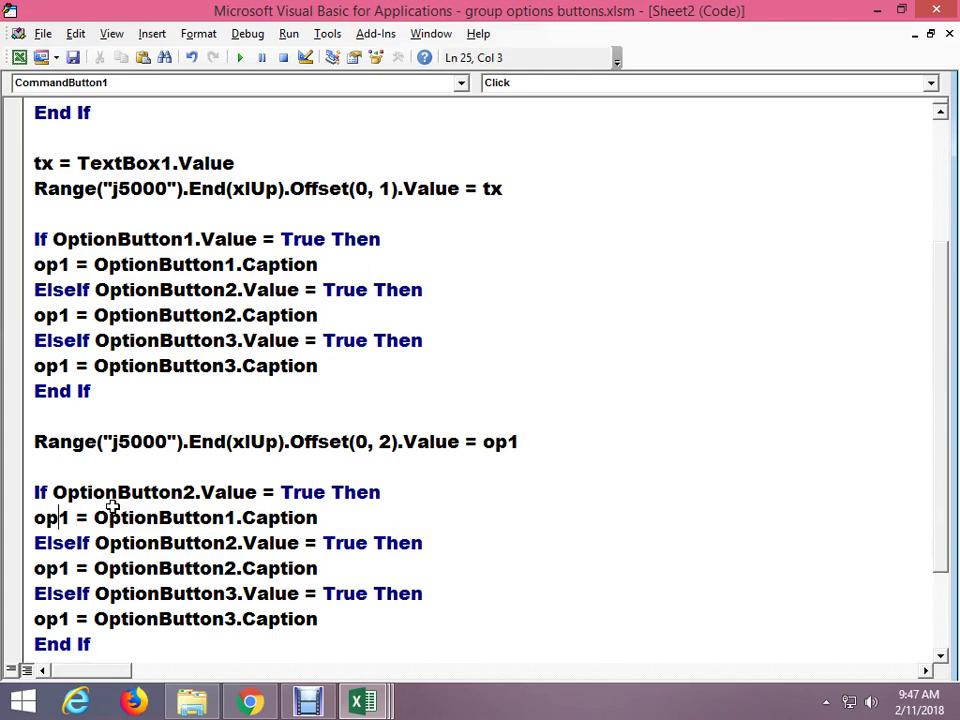
{"action": "key", "text": "Delete"}
{"action": "type", "text": "2"}
{"action": "key", "text": "Right"}
{"action": "key", "text": "Right"}
{"action": "key", "text": "Right"}
{"action": "key", "text": "Right"}
{"action": "key", "text": "Right"}
{"action": "key", "text": "Right"}
{"action": "key", "text": "Right"}
{"action": "key", "text": "Left"}
{"action": "key", "text": "Delete"}
{"action": "type", "text": "2"}
{"action": "key", "text": "Down"}
{"action": "key", "text": "Up"}
{"action": "key", "text": "Left"}
{"action": "key", "text": "Delete"}
{"action": "type", "text": "3"}
- Point the copied If test and caption at OptionButton4, then return to Excel
{"action": "key", "text": "Up"}
{"action": "key", "text": "Left"}
{"action": "key", "text": "Left"}
{"action": "key", "text": "Left"}
{"action": "key", "text": "Left"}
{"action": "key", "text": "Delete"}
{"action": "type", "text": "4"}
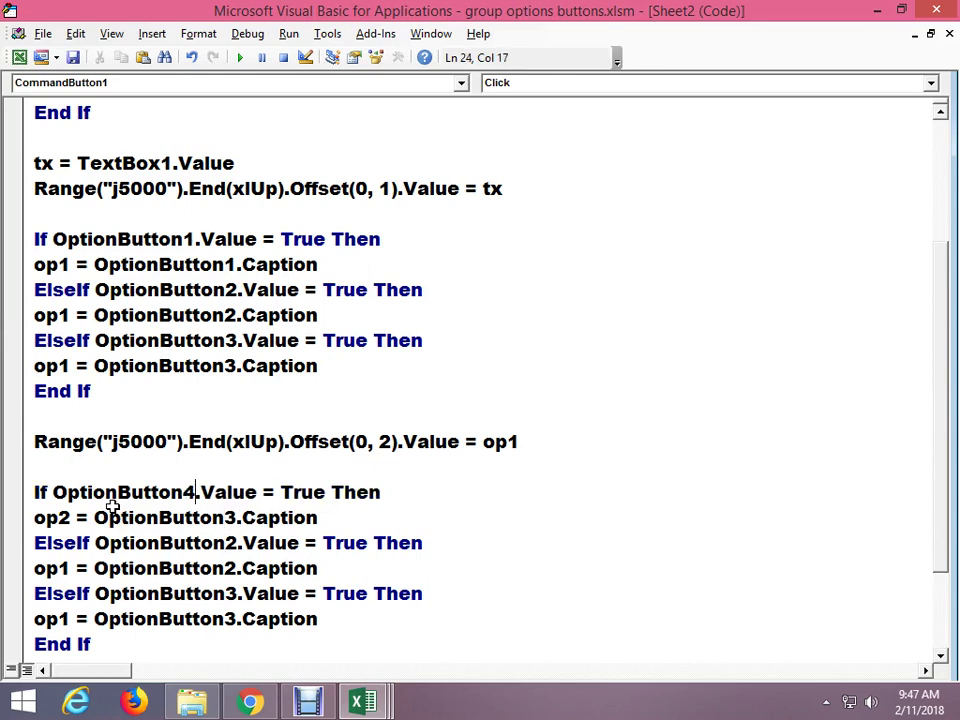
{"action": "key", "text": "Down"}
{"action": "key", "text": "Right"}
{"action": "key", "text": "Right"}
{"action": "key", "text": "Right"}
{"action": "key", "text": "Delete"}
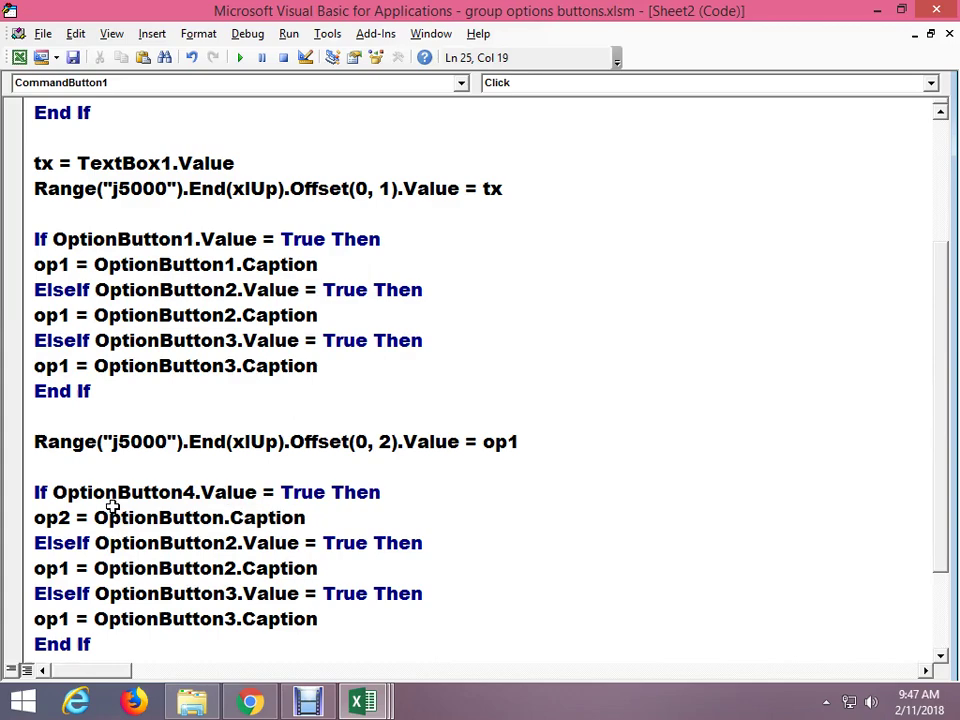
{"action": "type", "text": "4"}
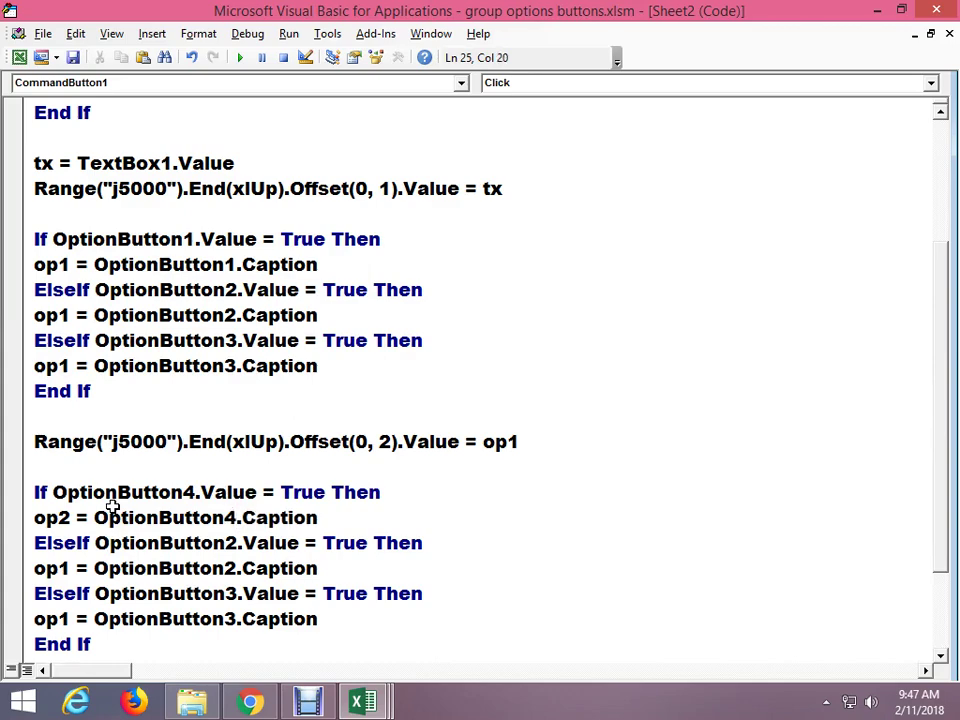
{"action": "key", "text": "alt+F11"}
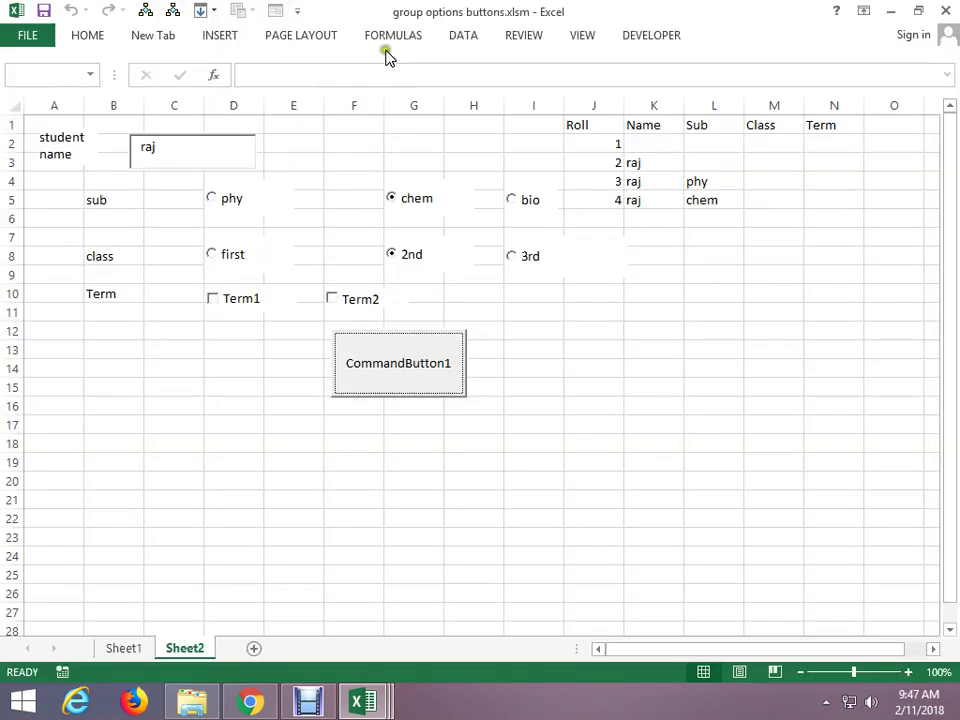
- In Design Mode, check that the 'first' option's properties show Name OptionButton4 and GroupName grp2
{"action": "left_click", "coordinate": [651, 35]}
{"action": "left_click", "coordinate": [392, 88]}
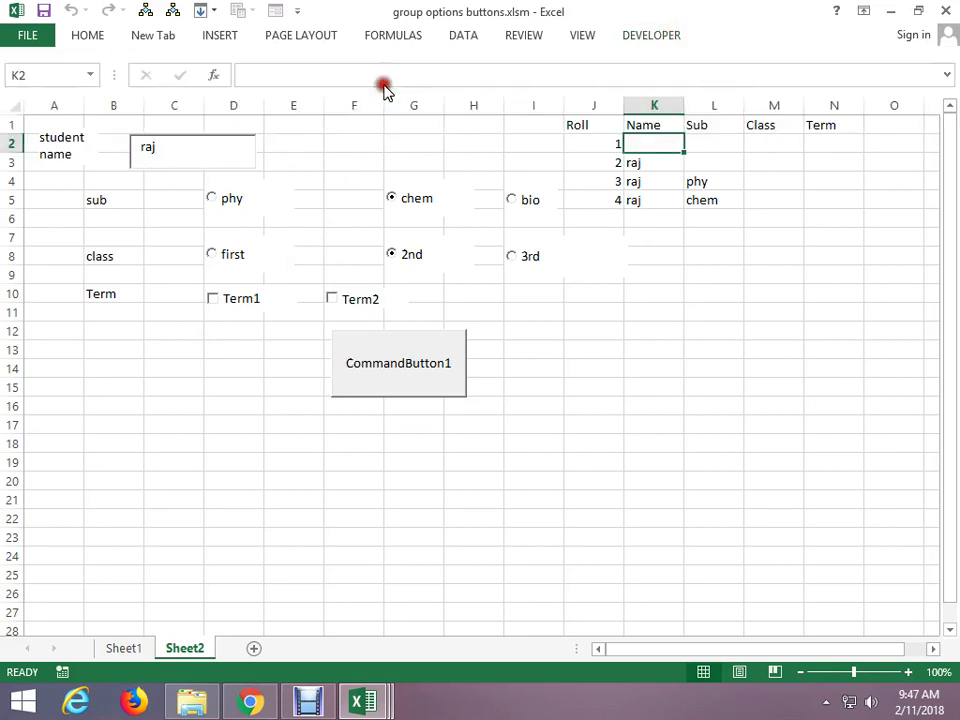
{"action": "right_click", "coordinate": [233, 262]}
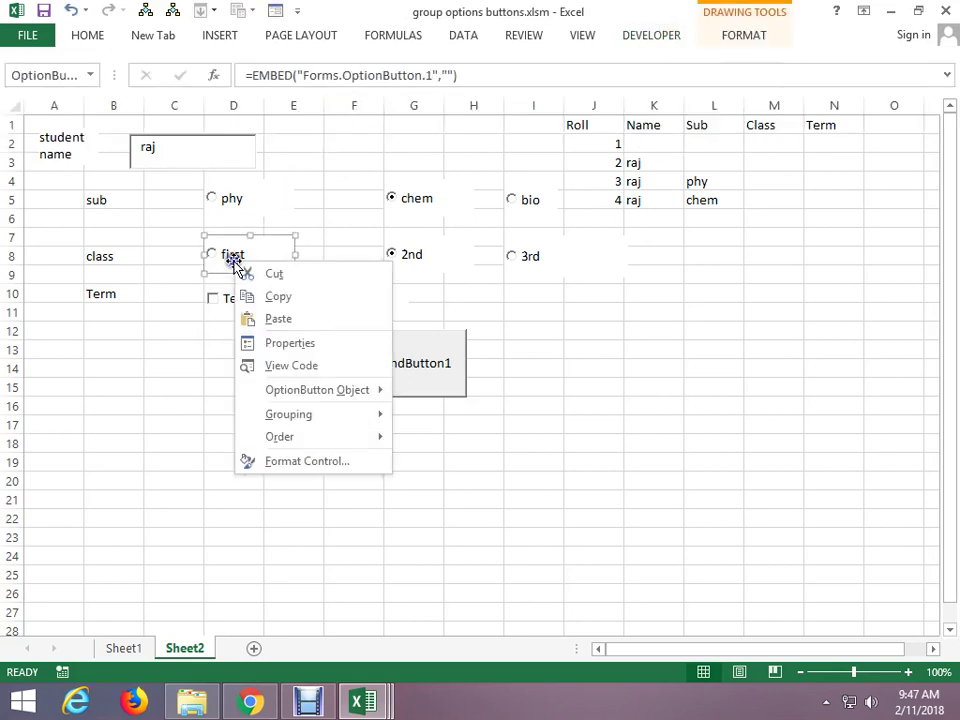
{"action": "left_click", "coordinate": [300, 344]}
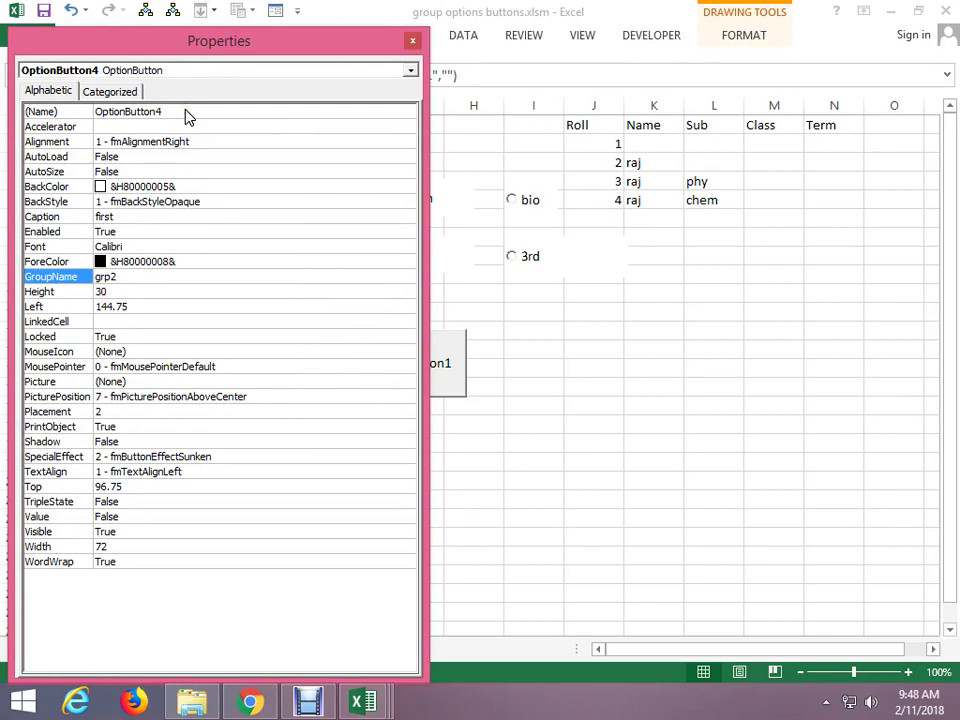
{"action": "left_click", "coordinate": [412, 40]}
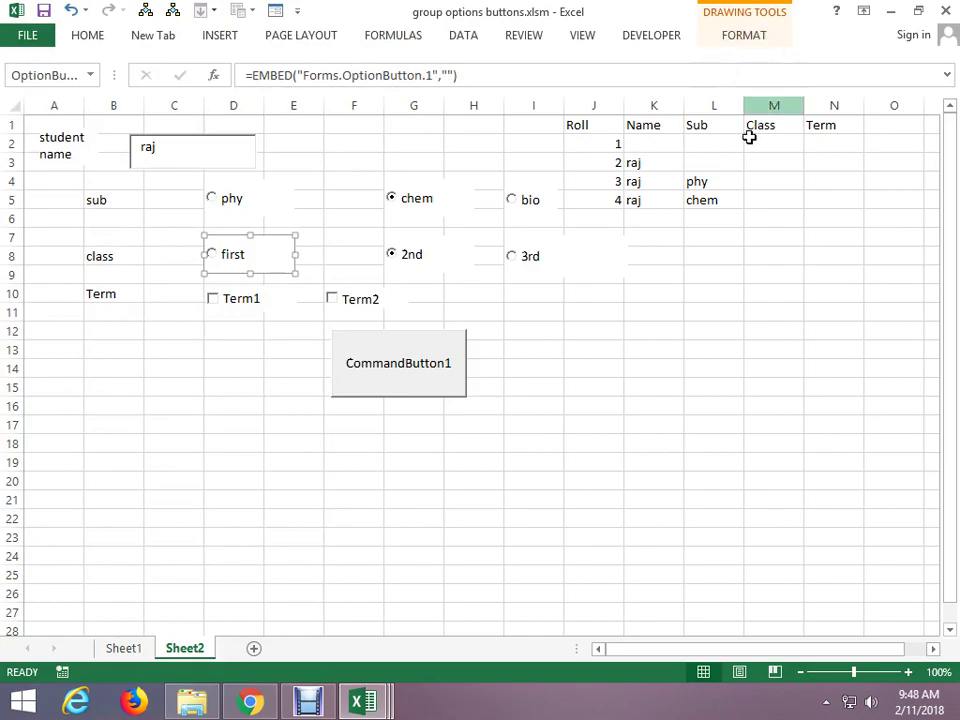
{"action": "left_click", "coordinate": [710, 274]}
{"action": "key", "text": "alt+F11"}
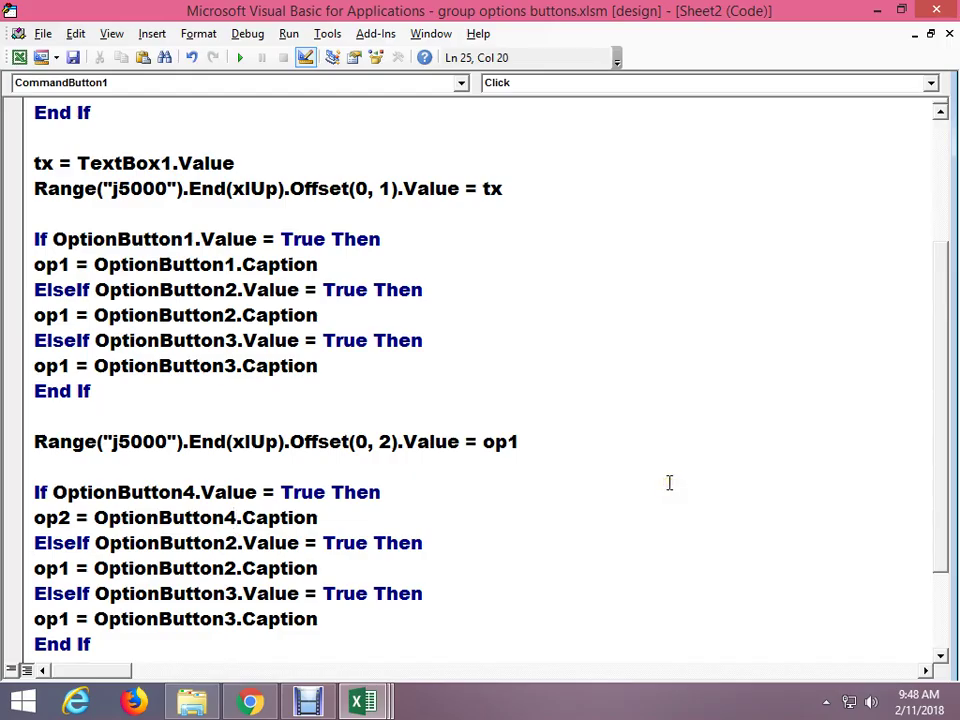
- Make the first ElseIf test OptionButton5 and assign its caption to op2
{"action": "key", "text": "Delete"}
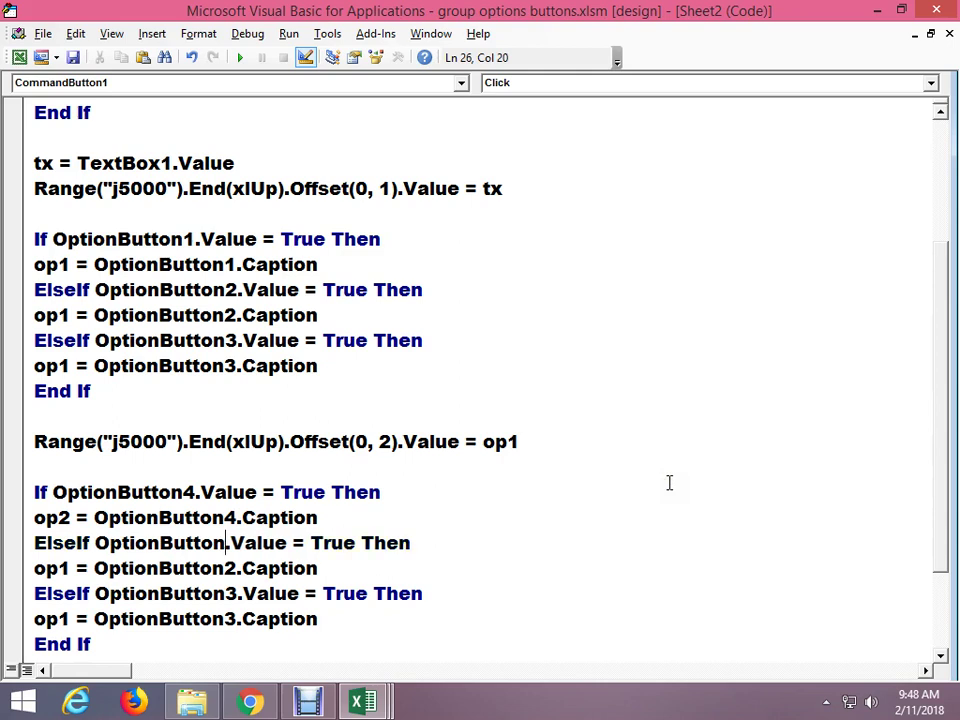
{"action": "type", "text": "4"}
{"action": "key", "text": "Delete"}
{"action": "type", "text": "5"}
{"action": "key", "text": "Down"}
{"action": "key", "text": "BackSpace"}
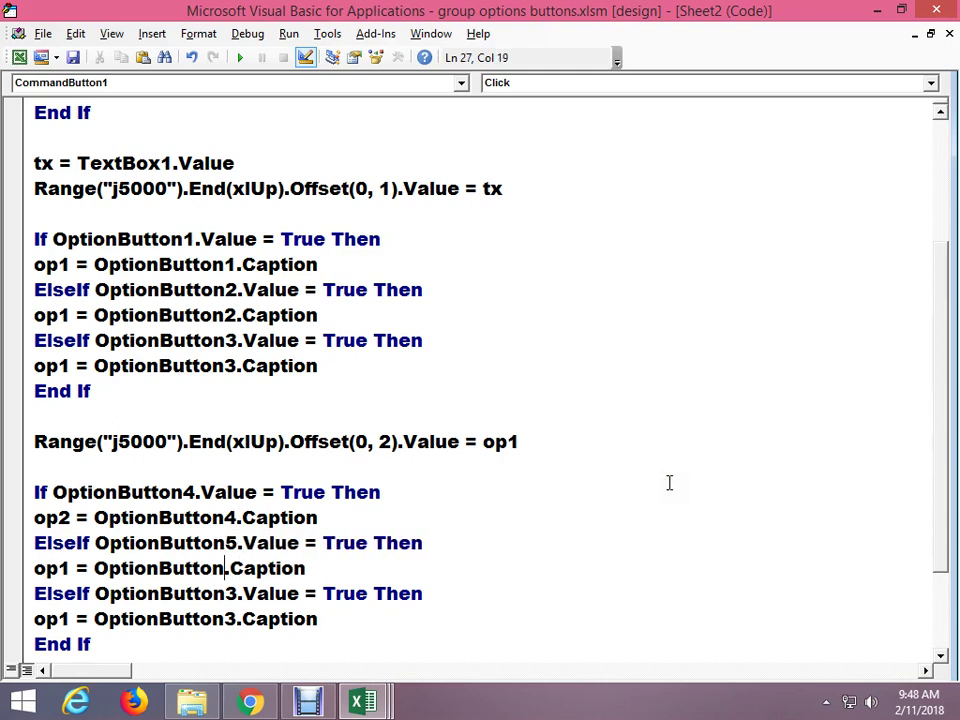
{"action": "type", "text": "5"}
{"action": "key", "text": "Home"}
{"action": "key", "text": "Delete"}
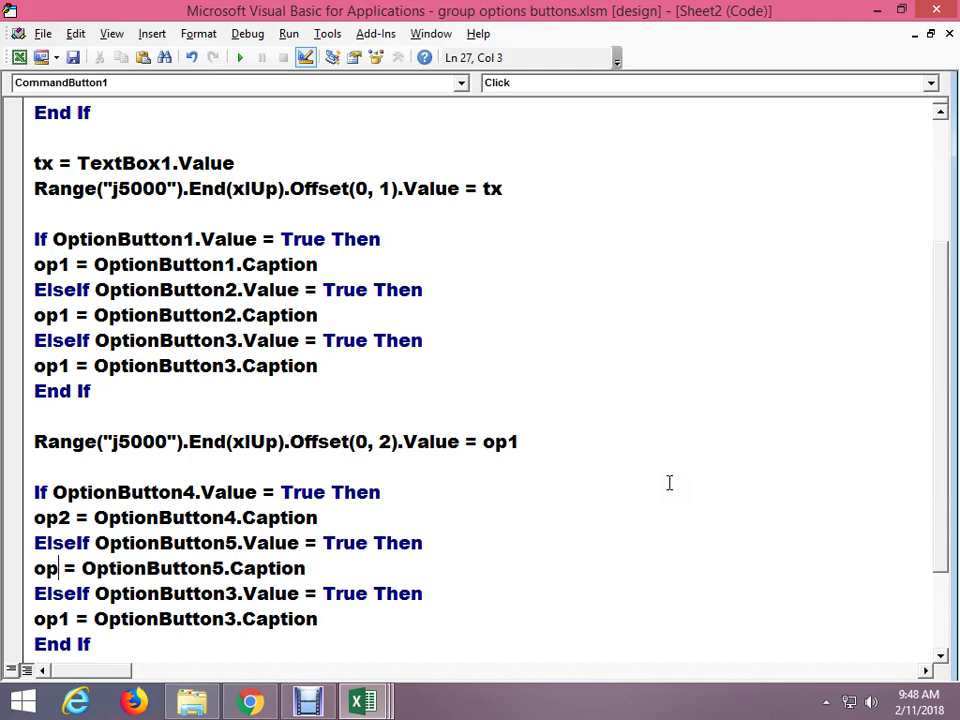
{"action": "type", "text": "2"}
- Change the next ElseIf to OptionButton6, with its caption stored in op2
{"action": "key", "text": "Down"}
{"action": "key", "text": "Right"}
{"action": "key", "text": "Right"}
{"action": "key", "text": "Right"}
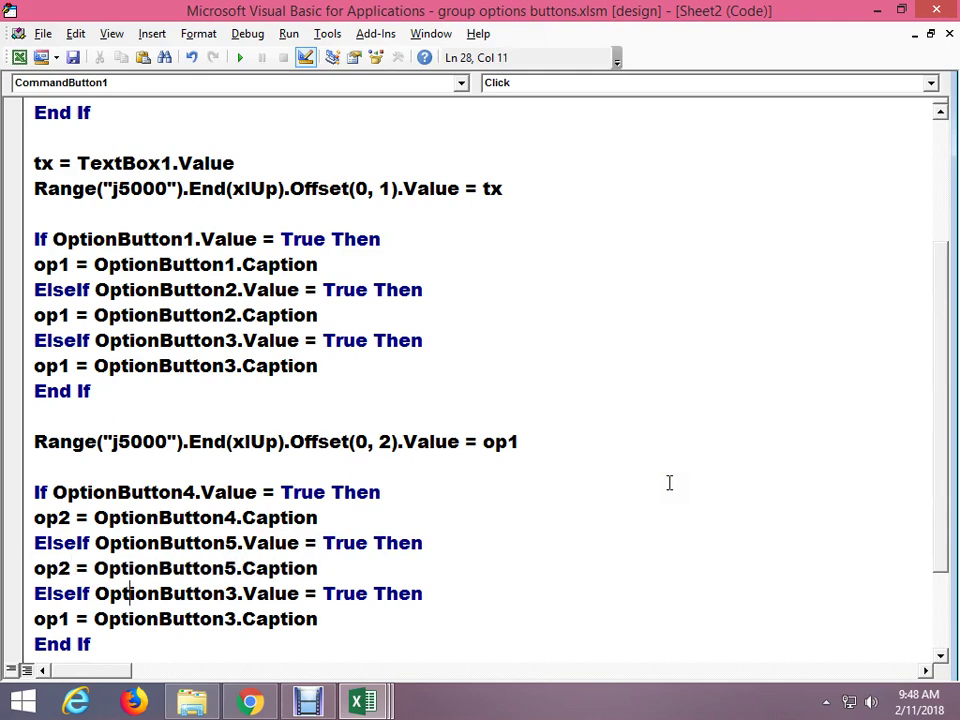
{"action": "key", "text": "Right"}
{"action": "key", "text": "Right"}
{"action": "key", "text": "Right"}
{"action": "key", "text": "Delete"}
{"action": "type", "text": "5"}
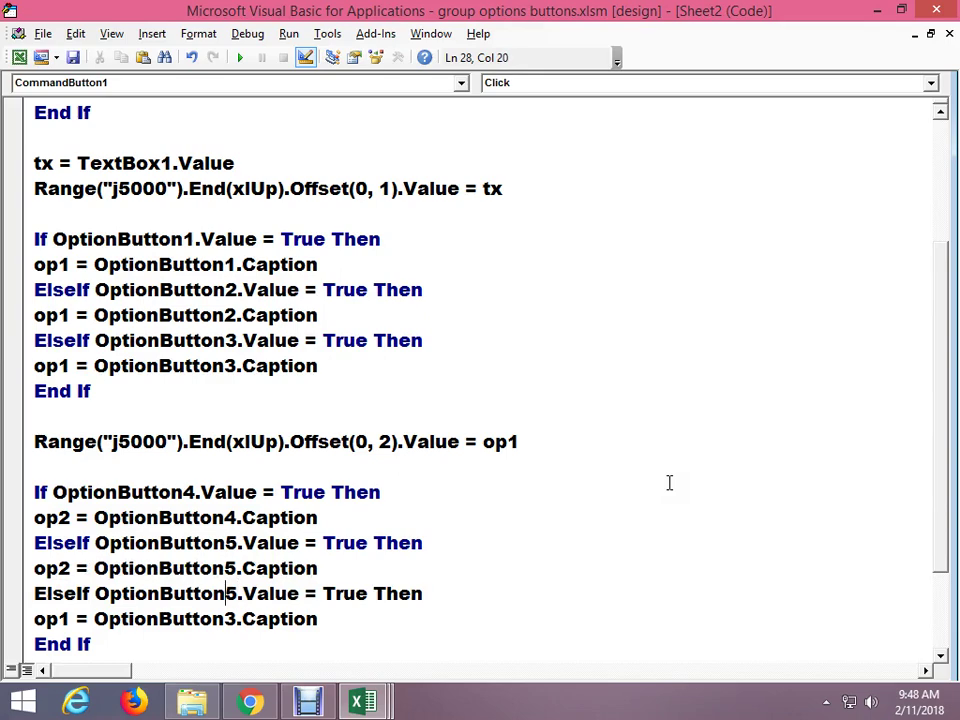
{"action": "key", "text": "Delete"}
{"action": "type", "text": "6"}
{"action": "key", "text": "Down"}
{"action": "key", "text": "Left"}
{"action": "key", "text": "Left"}
{"action": "key", "text": "Delete"}
{"action": "type", "text": "6"}
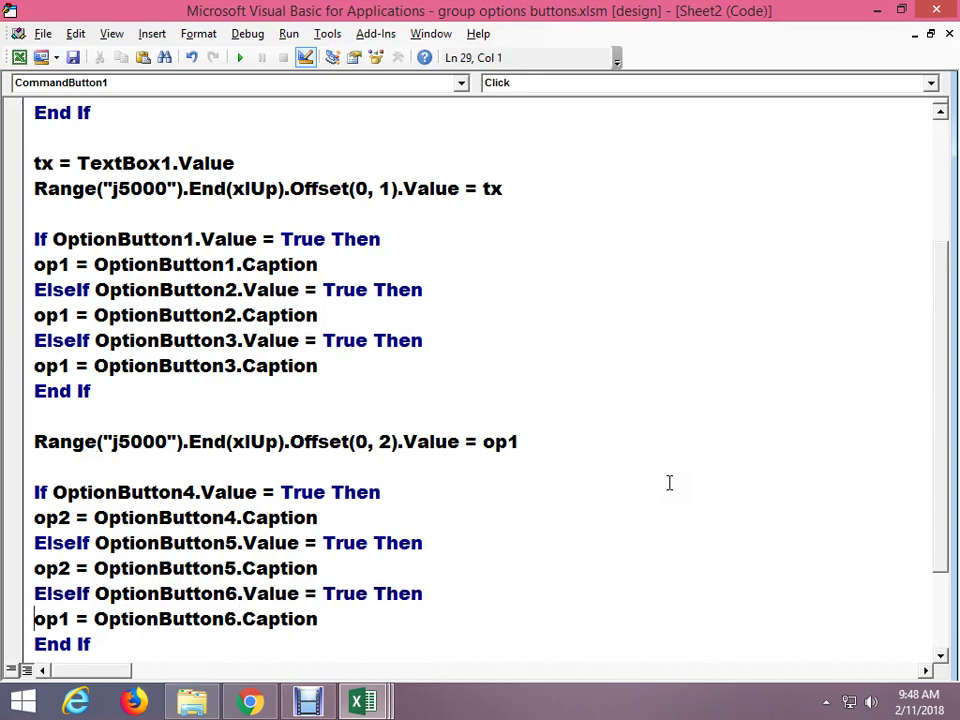
{"action": "key", "text": "Delete"}
{"action": "type", "text": "2"}
- Change the Range line to write op2 at Offset(0, 3), then return to Excel
{"action": "key", "text": "Down"}
{"action": "key", "text": "Down"}
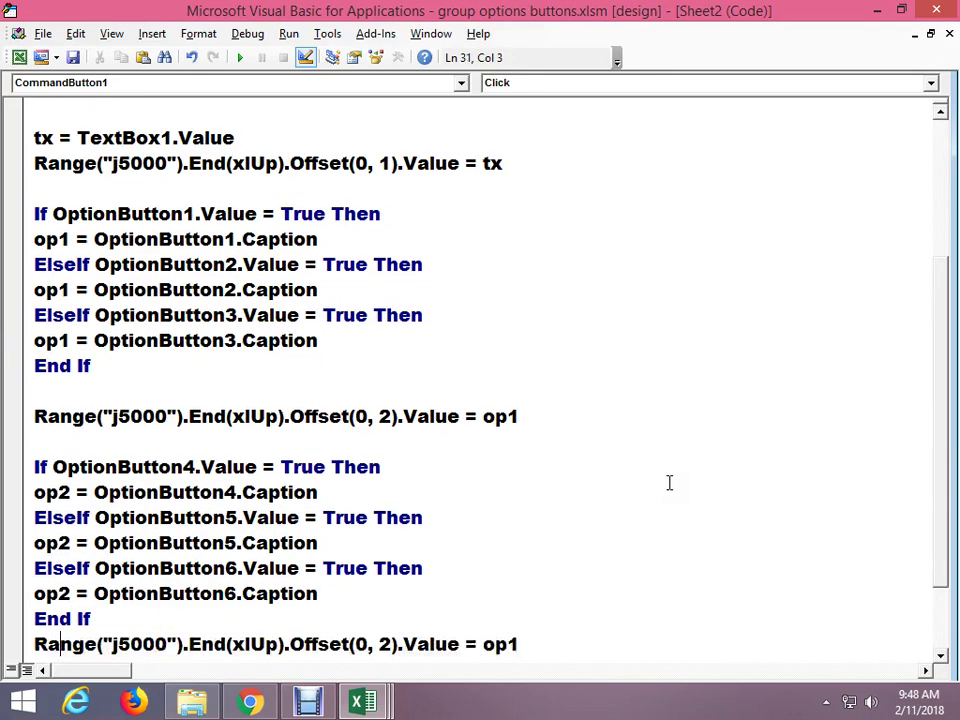
{"action": "key", "text": "Up"}
{"action": "key", "text": "End"}
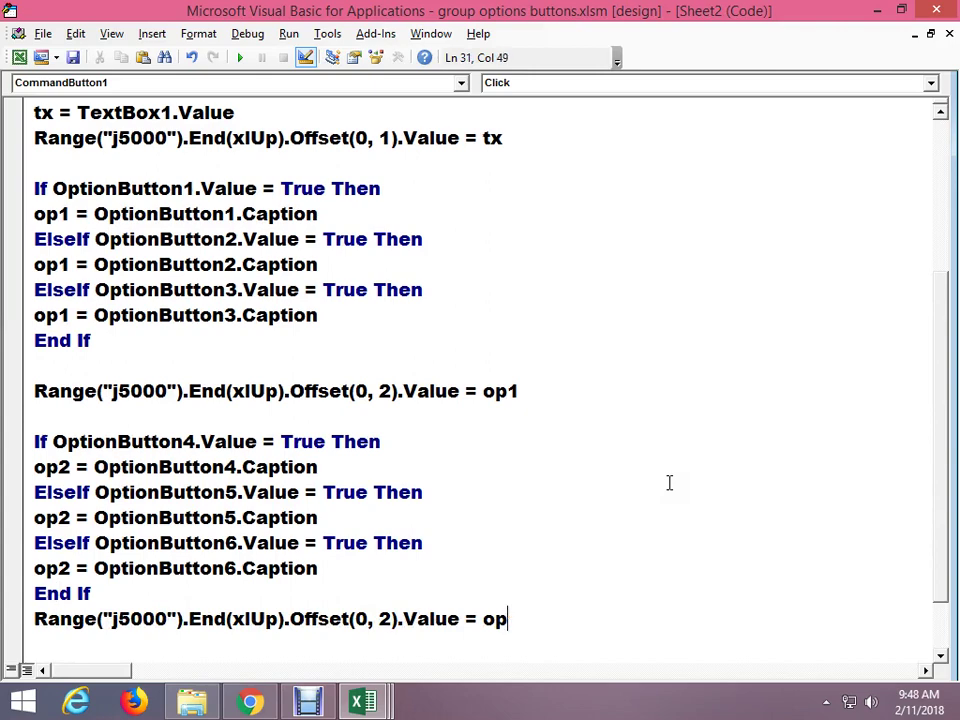
{"action": "type", "text": "2"}
{"action": "key", "text": "Down"}
{"action": "key", "text": "Down"}
{"action": "key", "text": "Down"}
{"action": "key", "text": "Up"}
{"action": "key", "text": "Up"}
{"action": "key", "text": "Up"}
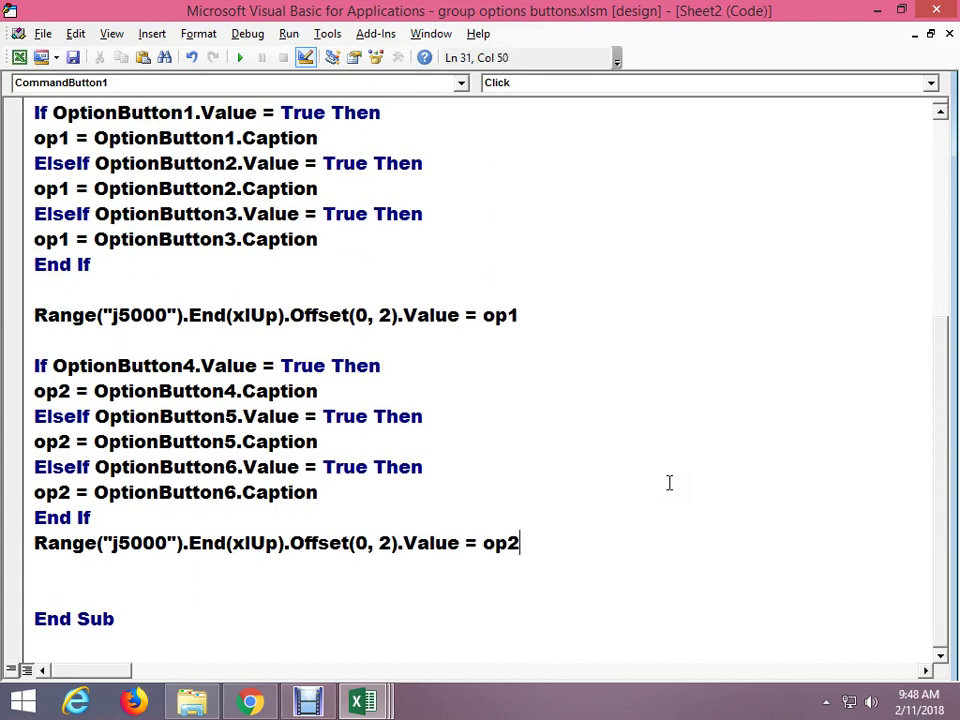
{"action": "key", "text": "Left"}
{"action": "key", "text": "Left"}
{"action": "key", "text": "Left"}
{"action": "key", "text": "Left"}
{"action": "key", "text": "Left"}
{"action": "key", "text": "Delete"}
{"action": "type", "text": "3"}
{"action": "key", "text": "Up"}
{"action": "key", "text": "alt+F11"}
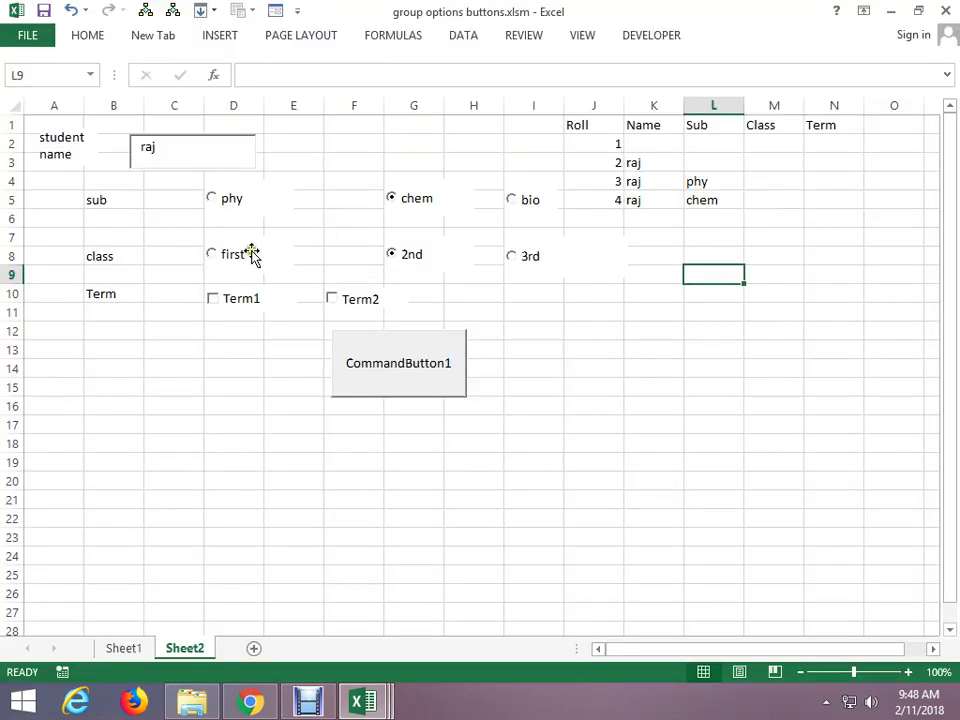
- Turn off Design Mode, choose class 'first' and run CommandButton1 to add the chem record
{"action": "left_click", "coordinate": [650, 32]}
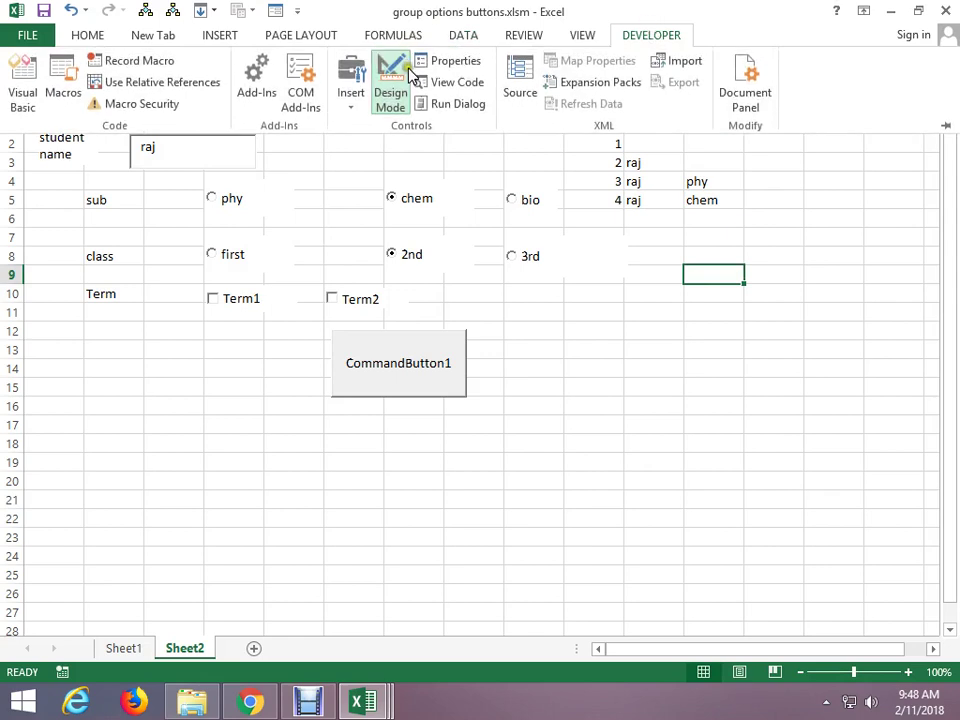
{"action": "left_click", "coordinate": [390, 92]}
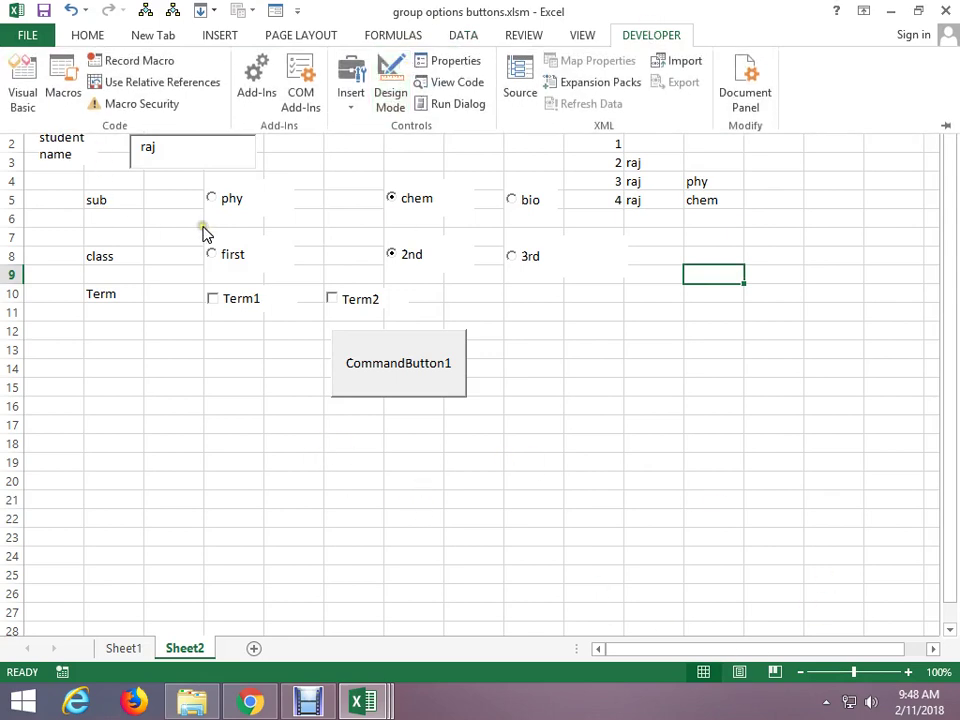
{"action": "left_click", "coordinate": [483, 401]}
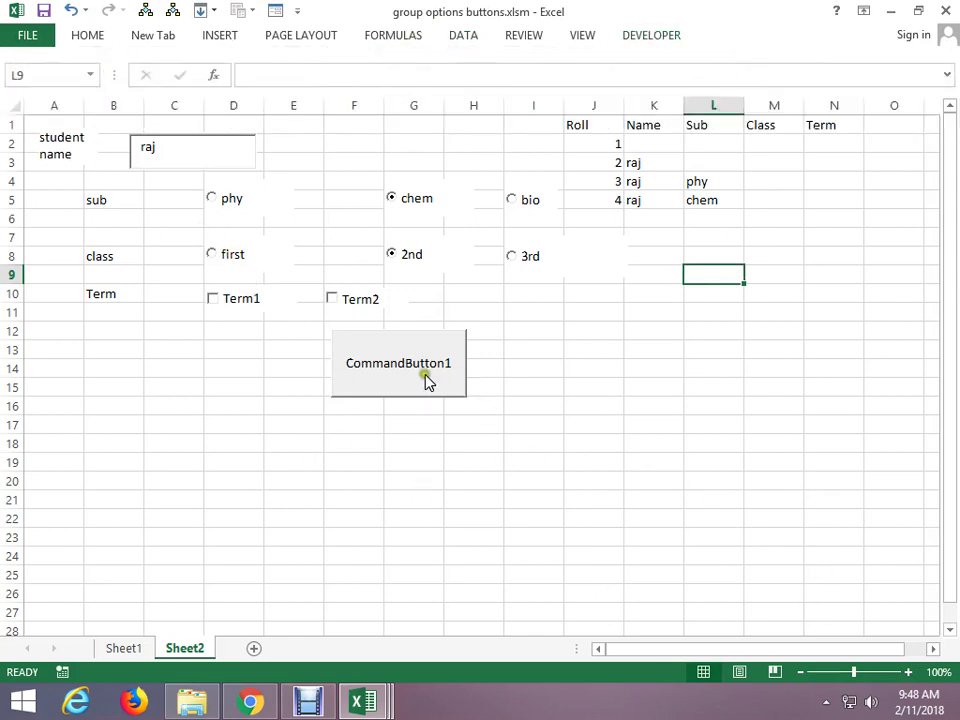
{"action": "left_click", "coordinate": [243, 259]}
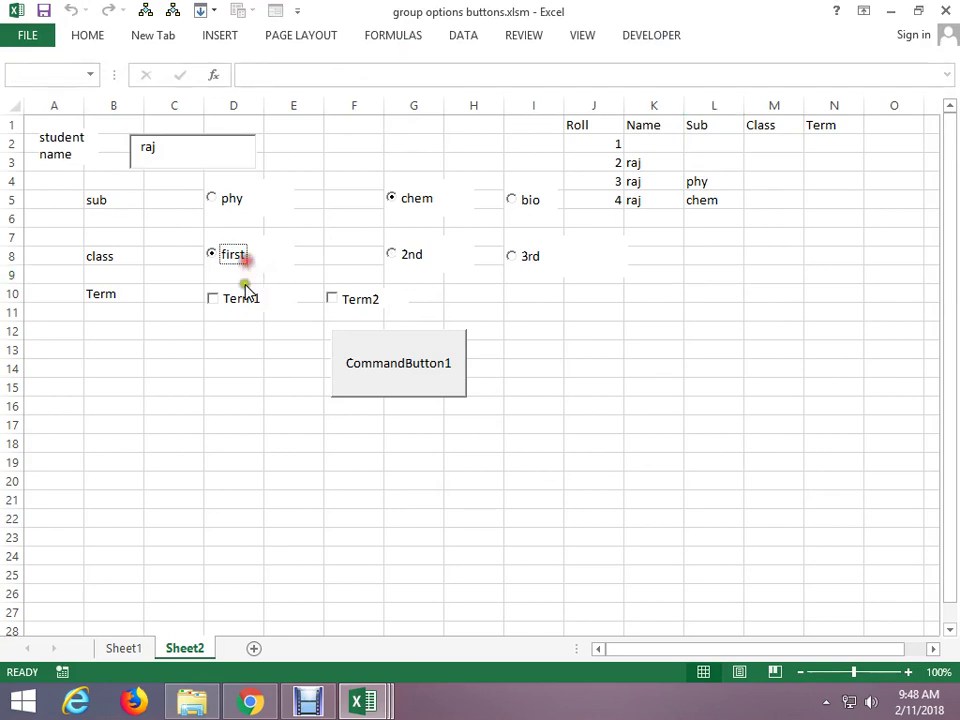
{"action": "left_click", "coordinate": [367, 366]}
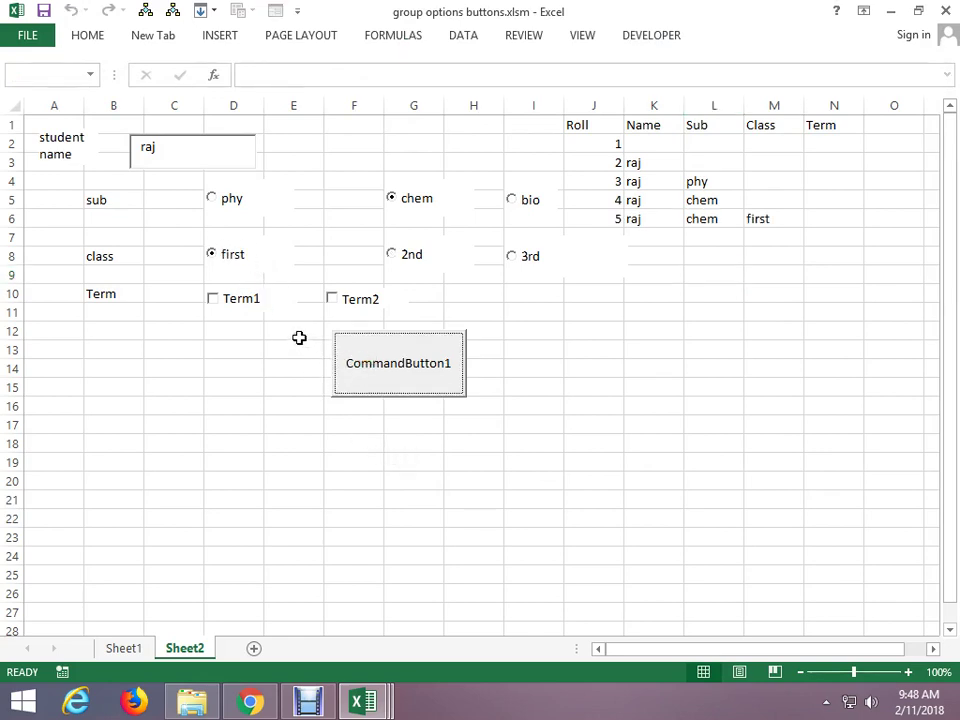
- In the editor, restore the window and start typing a Term= line below the Range line
{"action": "key", "text": "alt+F11"}
{"action": "key", "text": "alt+space"}
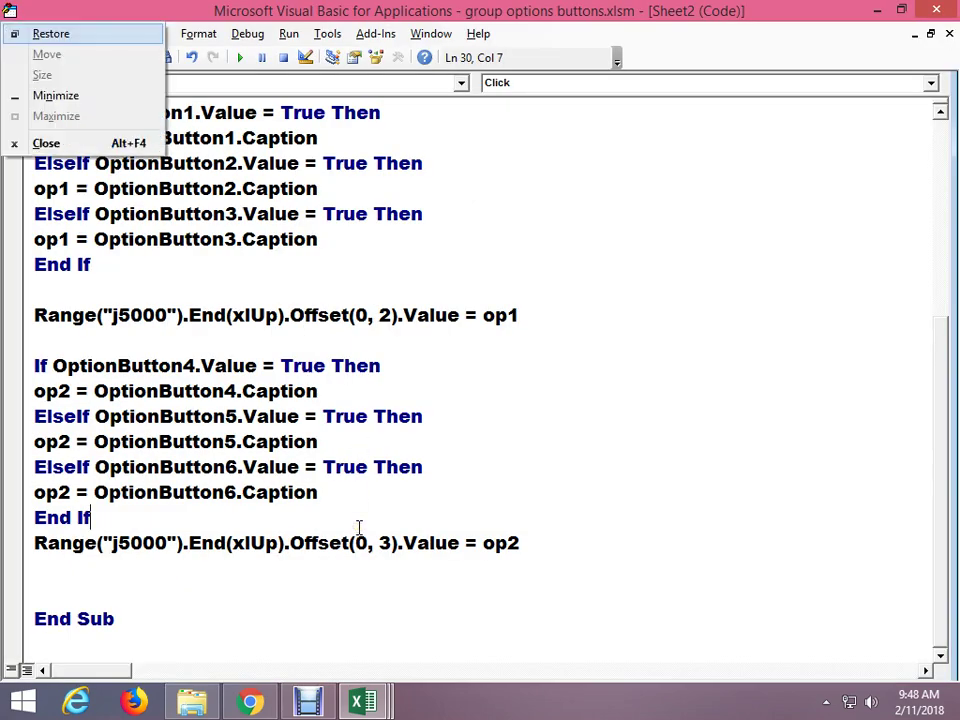
{"action": "key", "text": "r"}
{"action": "key", "text": "ctrl+End"}
{"action": "key", "text": "Up"}
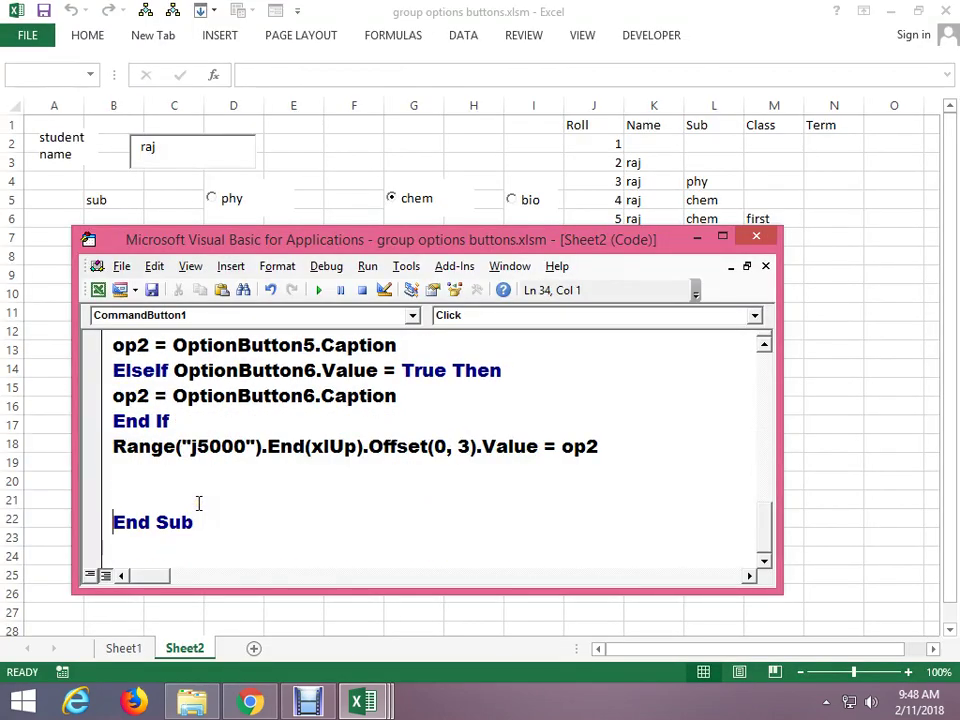
{"action": "key", "text": "Up"}
{"action": "key", "text": "Up"}
{"action": "type", "text": "er"}
{"action": "type", "text": "m="}
- Tick and untick the Term1 and Term2 checkboxes on the worksheet
{"action": "key", "text": "alt+Tab"}
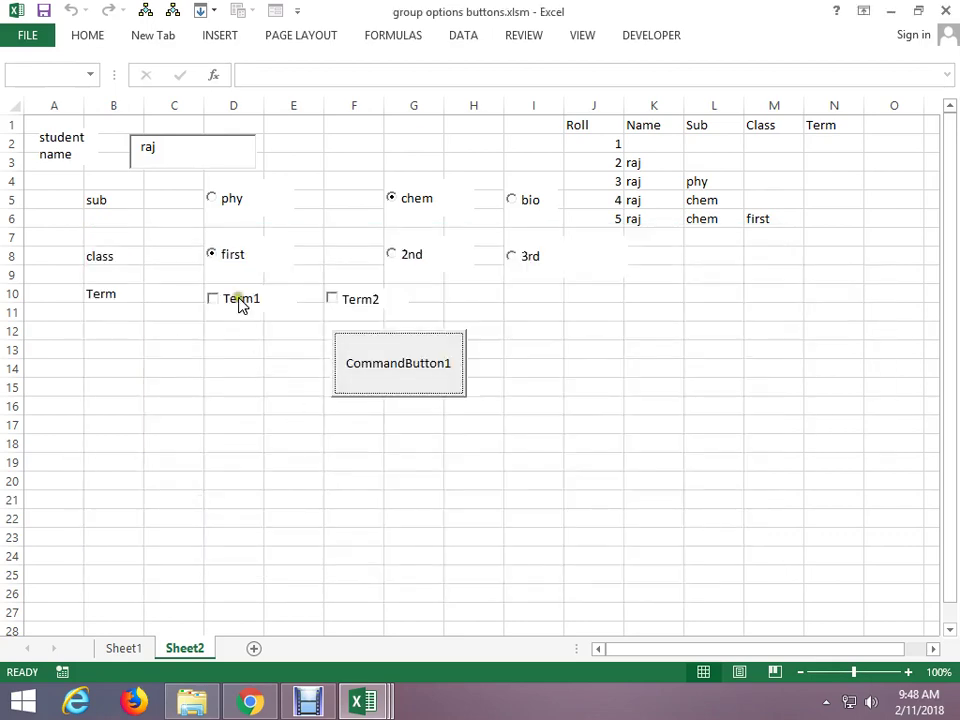
{"action": "left_click", "coordinate": [239, 300]}
{"action": "left_click", "coordinate": [349, 301]}
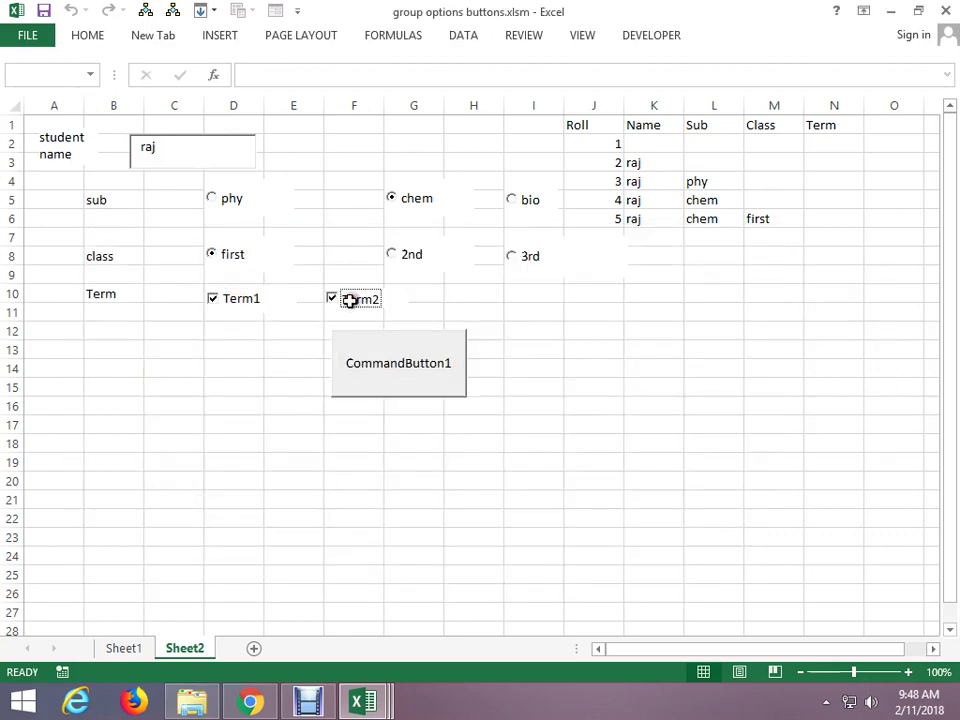
{"action": "left_click", "coordinate": [349, 301]}
{"action": "left_click", "coordinate": [242, 300]}
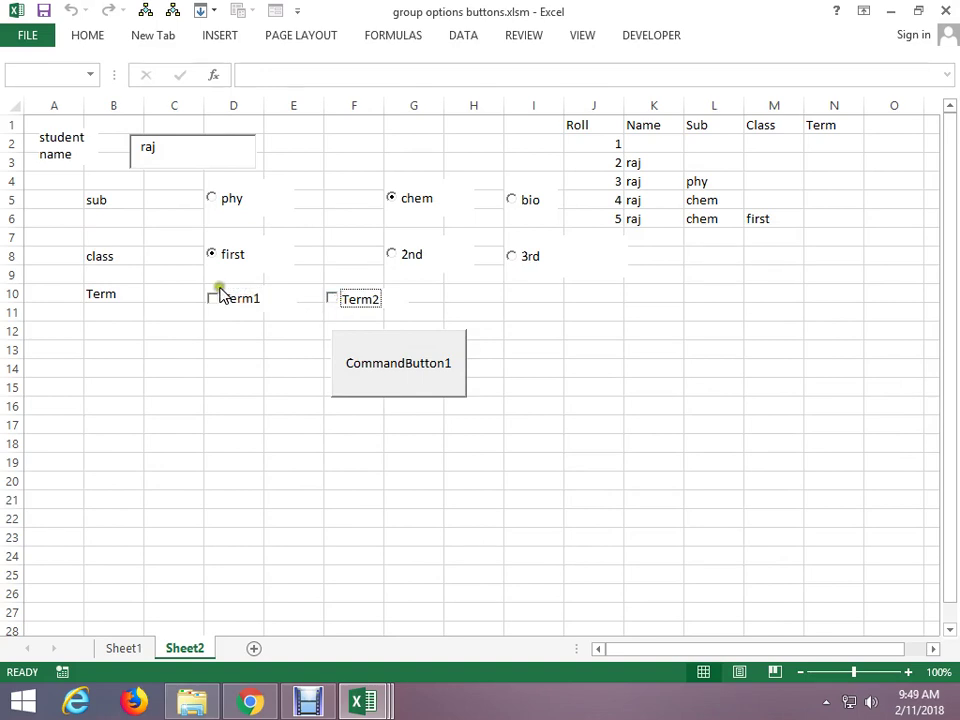
- Replace the unfinished term= line with an If CheckBox1.Value = True Then block setting "Term1", closed by End If
{"action": "key", "text": "alt+Tab"}
{"action": "key", "text": "shift+Home"}
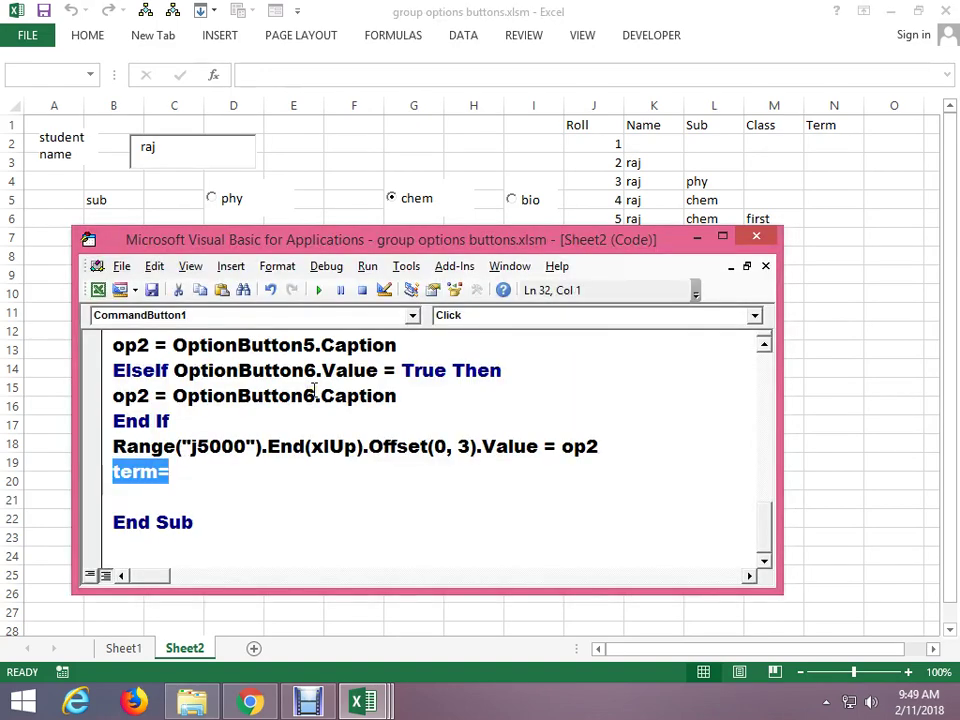
{"action": "key", "text": "BackSpace"}
{"action": "key", "text": "Return"}
{"action": "type", "text": "if "}
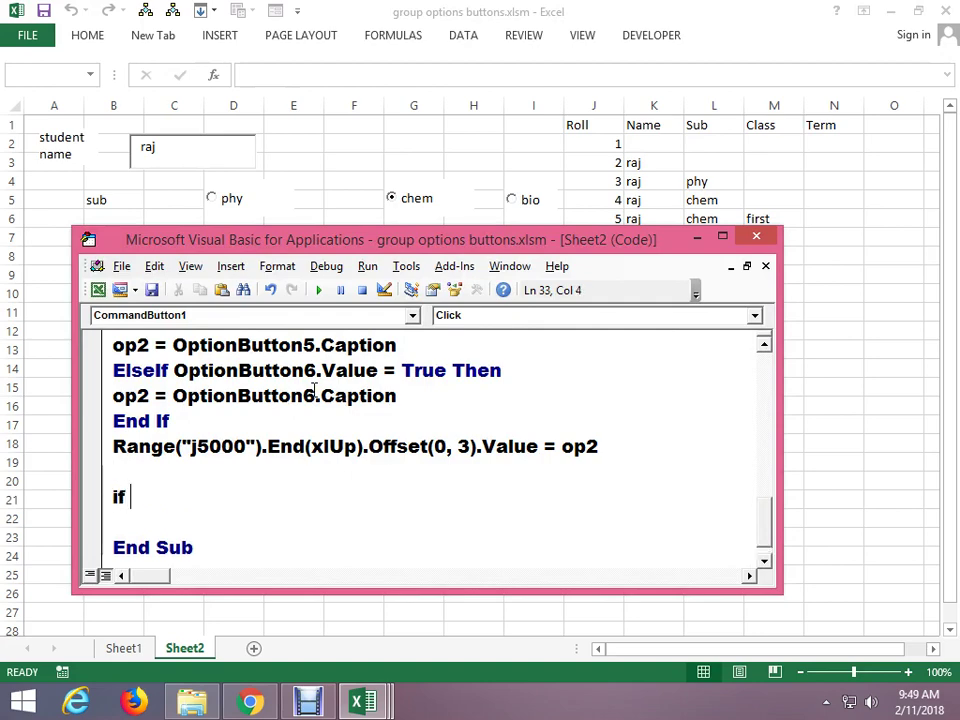
{"action": "type", "text": "teche"}
{"action": "key", "text": "BackSpace"}
{"action": "key", "text": "BackSpace"}
{"action": "key", "text": "BackSpace"}
{"action": "key", "text": "BackSpace"}
{"action": "key", "text": "BackSpace"}
{"action": "type", "text": "check"}
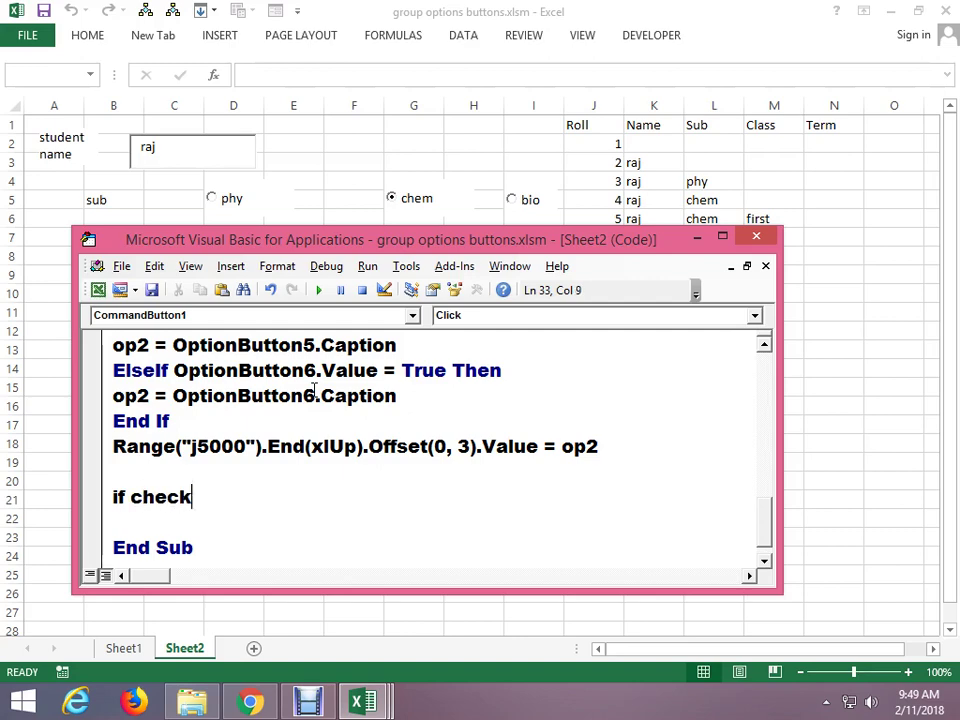
{"action": "type", "text": "1."}
{"action": "type", "text": "va"}
{"action": "key", "text": "BackSpace"}
{"action": "key", "text": "BackSpace"}
{"action": "key", "text": "BackSpace"}
{"action": "type", "text": "b"}
{"action": "type", "text": "ox1.v"}
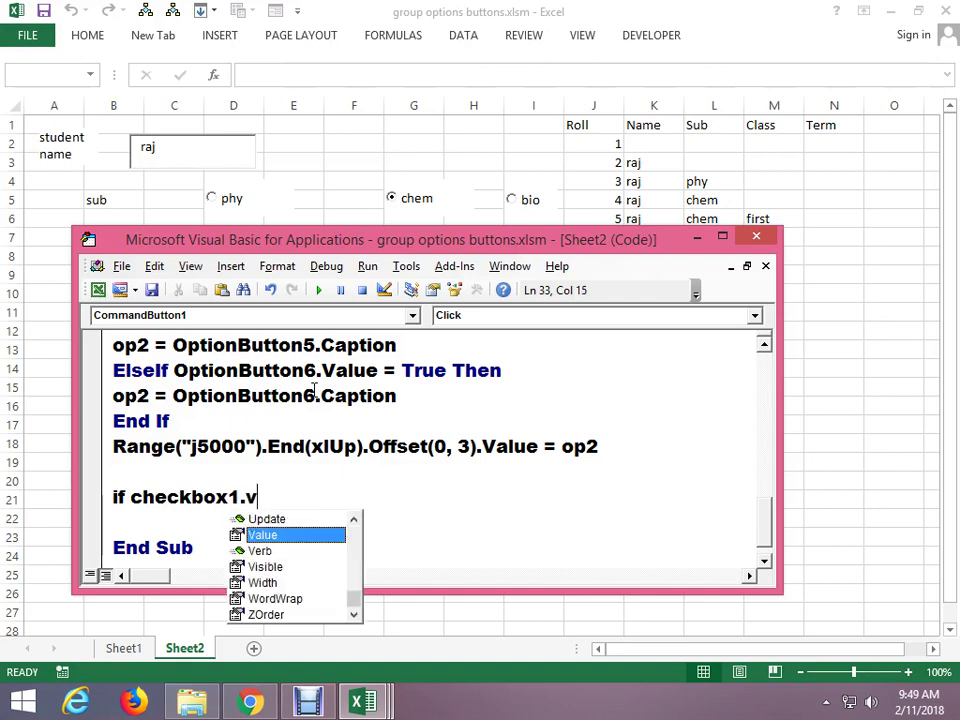
{"action": "type", "text": "alue=true"}
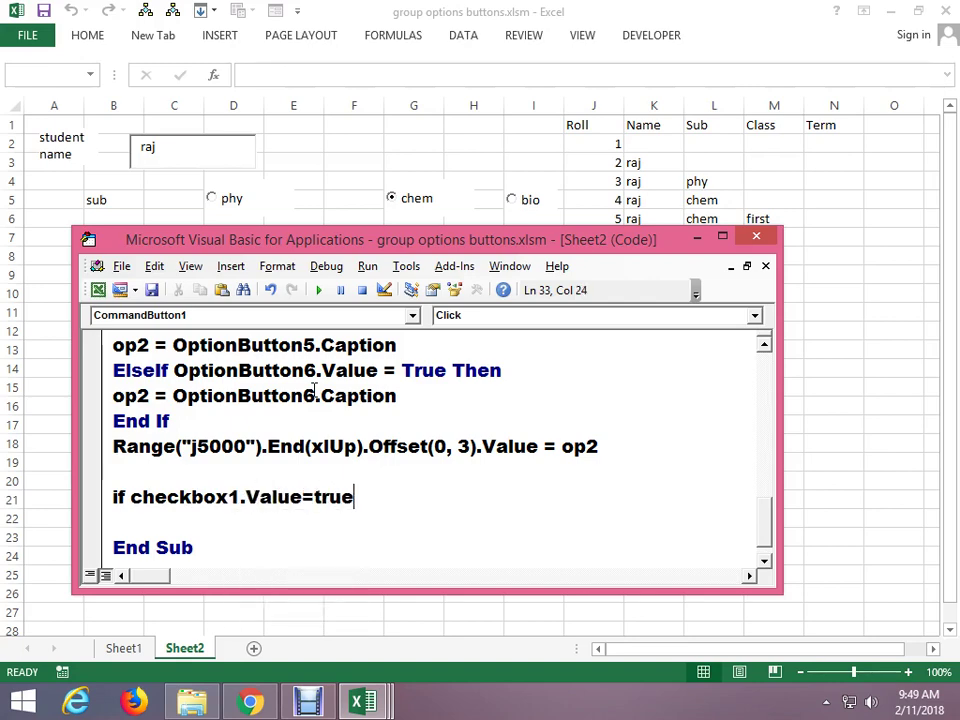
{"action": "type", "text": "then"}
{"action": "key", "text": "Return"}
{"action": "type", "text": "ch="}
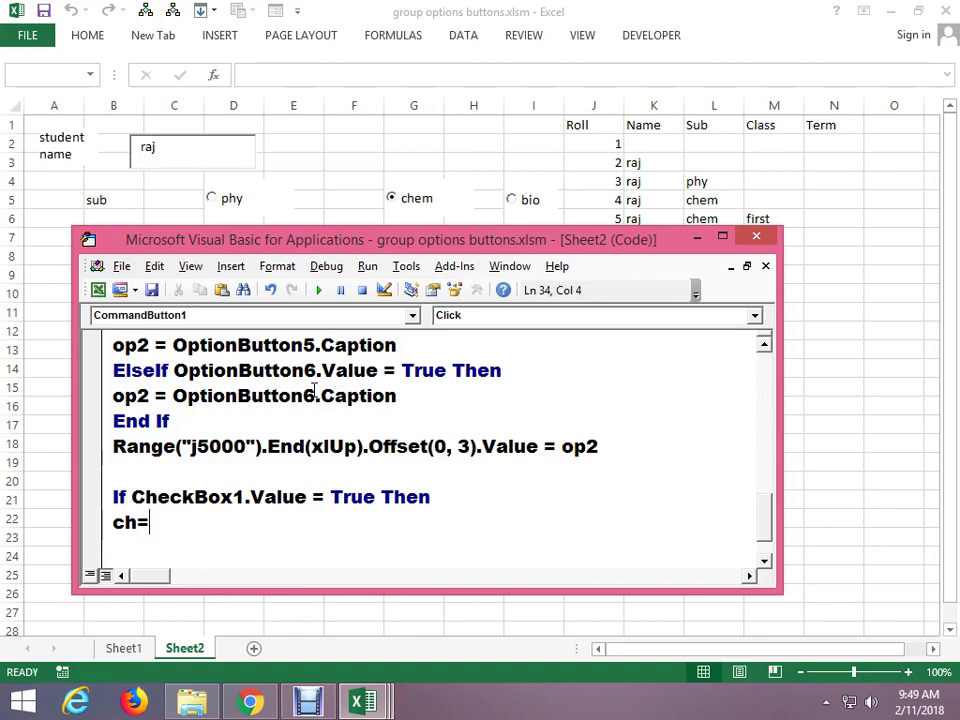
{"action": "type", "text": "Term"}
{"action": "type", "text": "1"}
{"action": "key", "text": "BackSpace"}
{"action": "key", "text": "BackSpace"}
{"action": "key", "text": "BackSpace"}
{"action": "key", "text": "BackSpace"}
{"action": "key", "text": "BackSpace"}
{"action": "type", "text": "\"Term1\""}
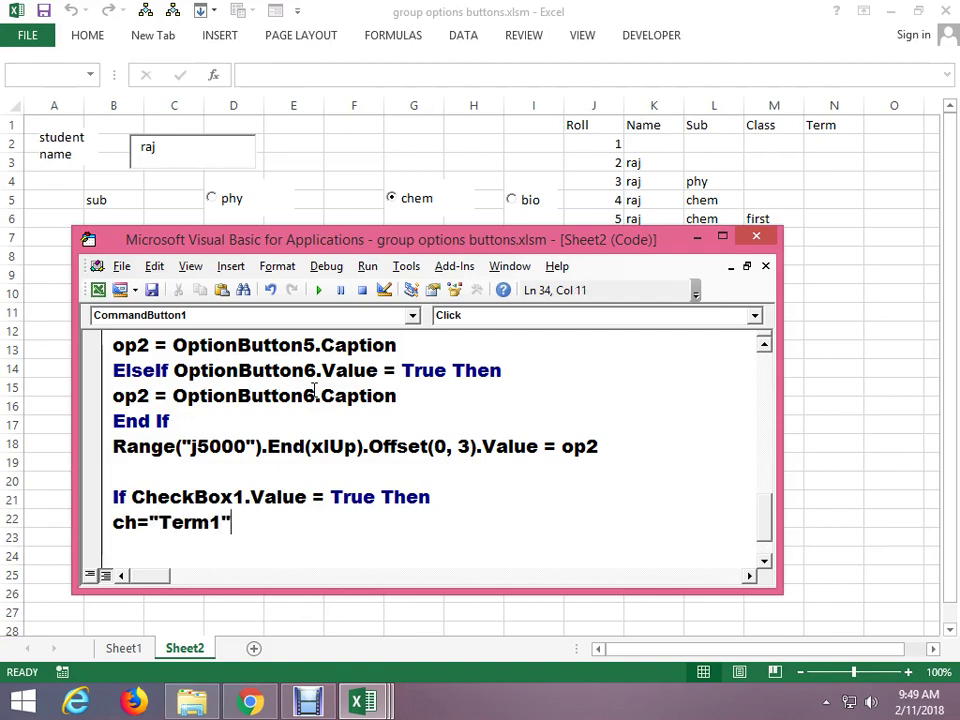
{"action": "key", "text": "Return"}
{"action": "key", "text": "Down"}
{"action": "key", "text": "Down"}
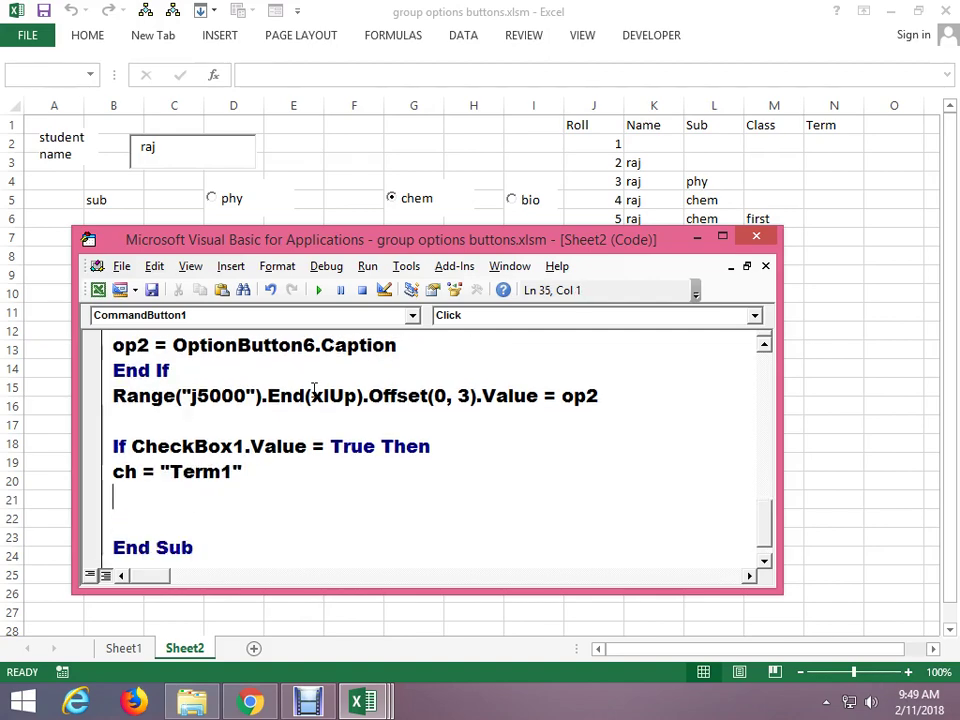
{"action": "type", "text": "end if"}
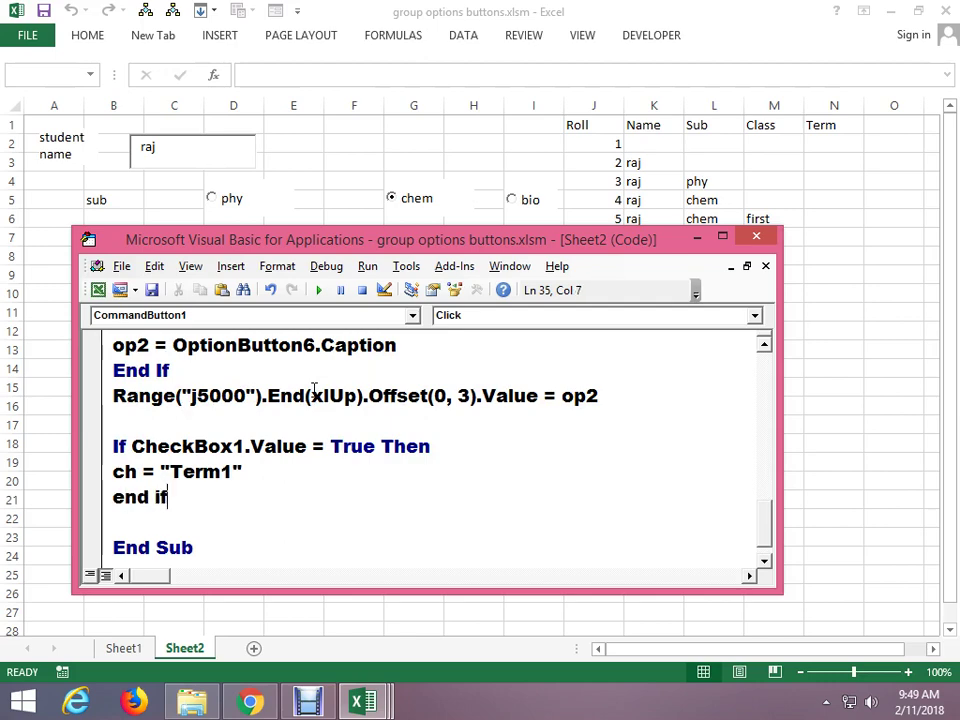
{"action": "key", "text": "Return"}
- Duplicate the If block and change the copy to CheckBox2 setting ch2 = "Term2"; first block uses ch1
{"action": "key", "text": "Up"}
{"action": "key", "text": "Up"}
{"action": "key", "text": "Up"}
{"action": "key", "text": "shift+Down"}
{"action": "key", "text": "shift+Down"}
{"action": "key", "text": "shift+Down"}
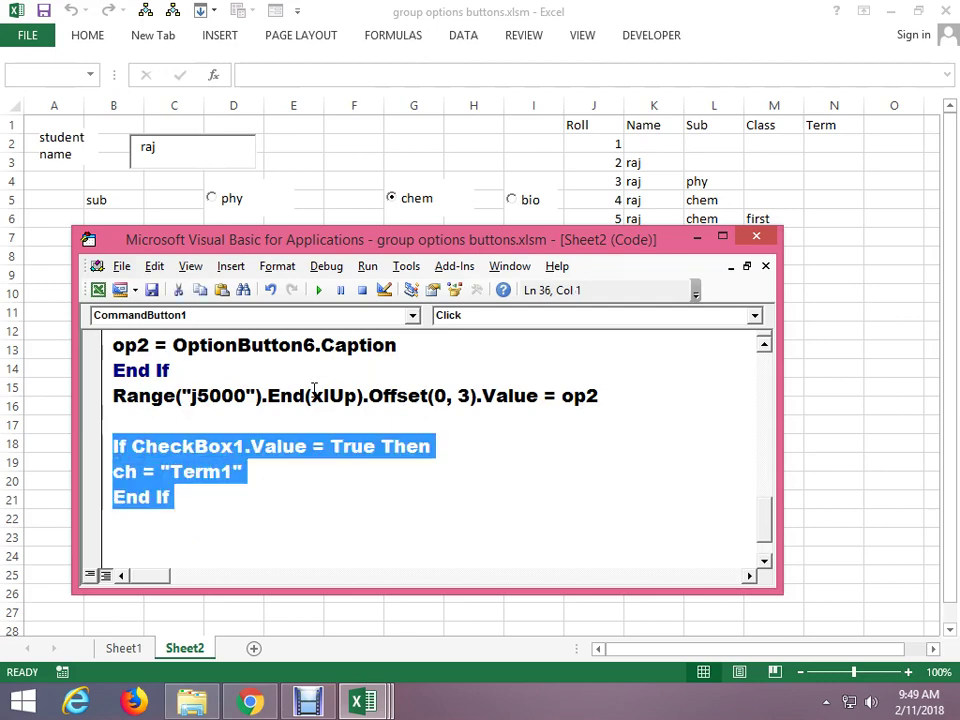
{"action": "key", "text": "ctrl+c"}
{"action": "key", "text": "Down"}
{"action": "key", "text": "Up"}
{"action": "key", "text": "ctrl+v"}
{"action": "key", "text": "Up"}
{"action": "key", "text": "Up"}
{"action": "key", "text": "Up"}
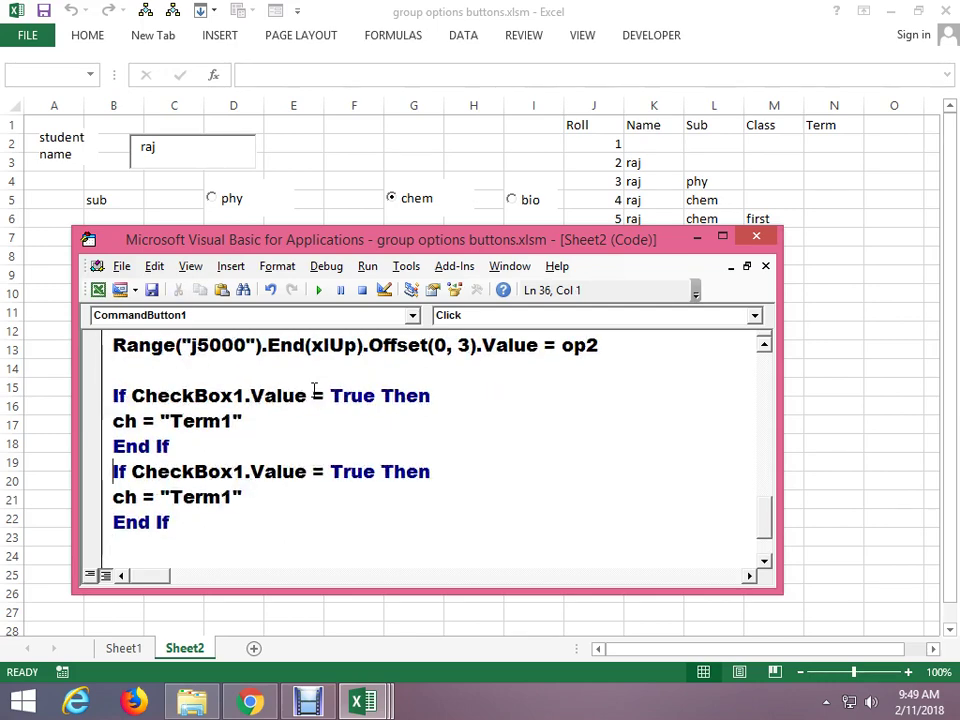
{"action": "key", "text": "Up"}
{"action": "key", "text": "Up"}
{"action": "key", "text": "Right"}
{"action": "type", "text": "1"}
{"action": "key", "text": "Down"}
{"action": "key", "text": "Down"}
{"action": "key", "text": "Down"}
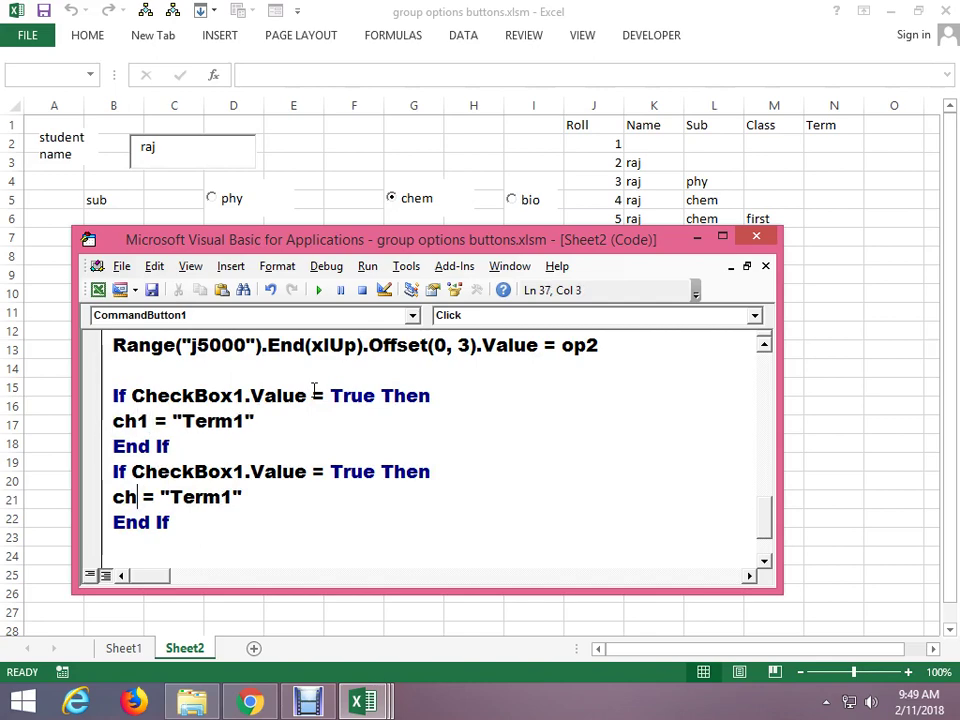
{"action": "type", "text": "2"}
{"action": "key", "text": "Up"}
{"action": "key", "text": "Right"}
{"action": "key", "text": "Right"}
{"action": "key", "text": "Right"}
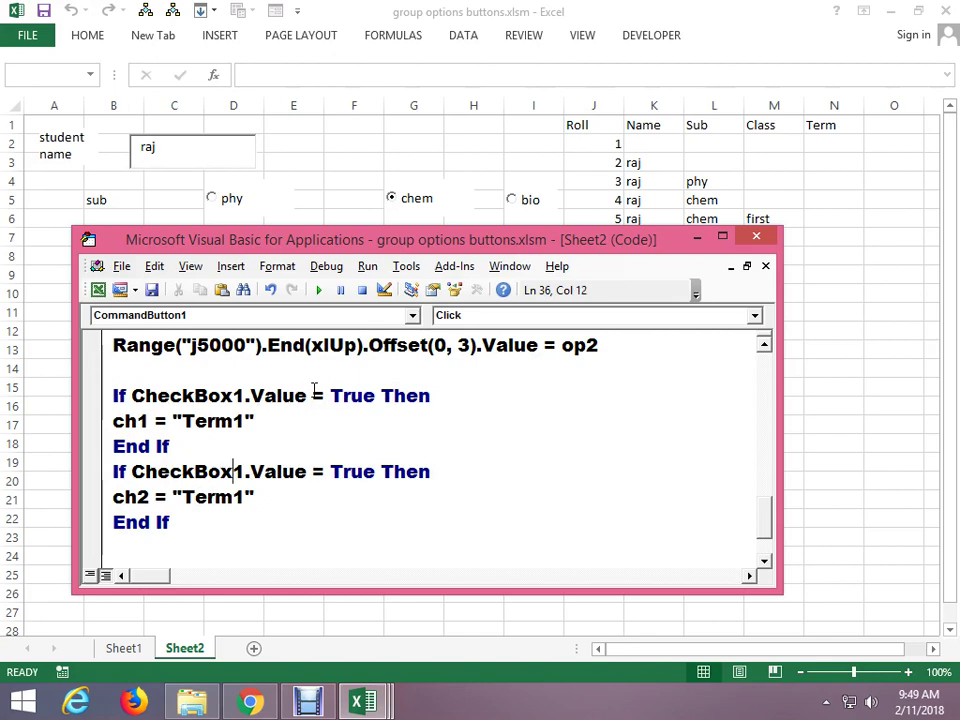
{"action": "key", "text": "Delete"}
{"action": "type", "text": "2"}
{"action": "key", "text": "Down"}
{"action": "key", "text": "BackSpace"}
{"action": "type", "text": "2"}
{"action": "key", "text": "Down"}
{"action": "key", "text": "Up"}
{"action": "key", "text": "End"}
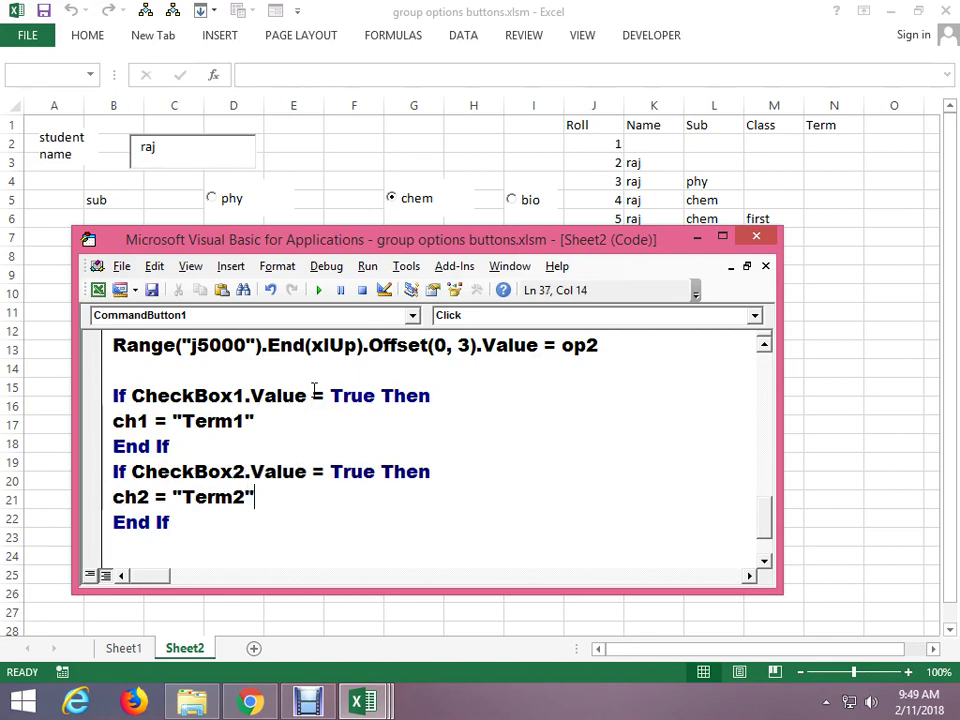
- Add the line term = ch1 & ch2 and switch back to Excel
{"action": "key", "text": "Return"}
{"action": "type", "text": "tm="}
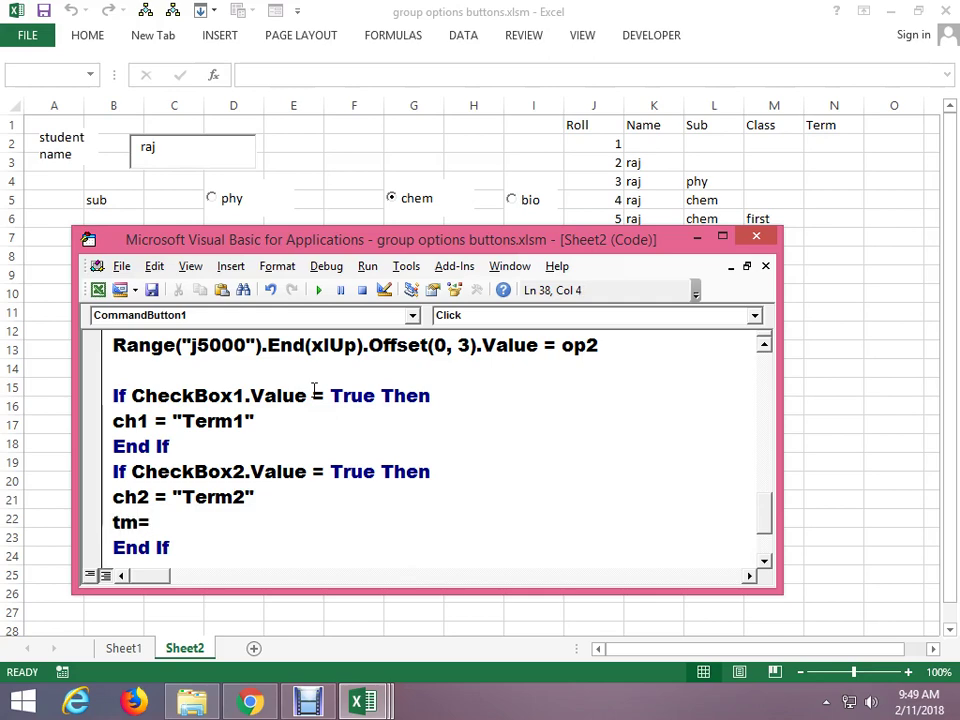
{"action": "key", "text": "BackSpace"}
{"action": "key", "text": "BackSpace"}
{"action": "type", "text": "e"}
{"action": "type", "text": "rm="}
{"action": "type", "text": "c1"}
{"action": "key", "text": "BackSpace"}
{"action": "type", "text": "h"}
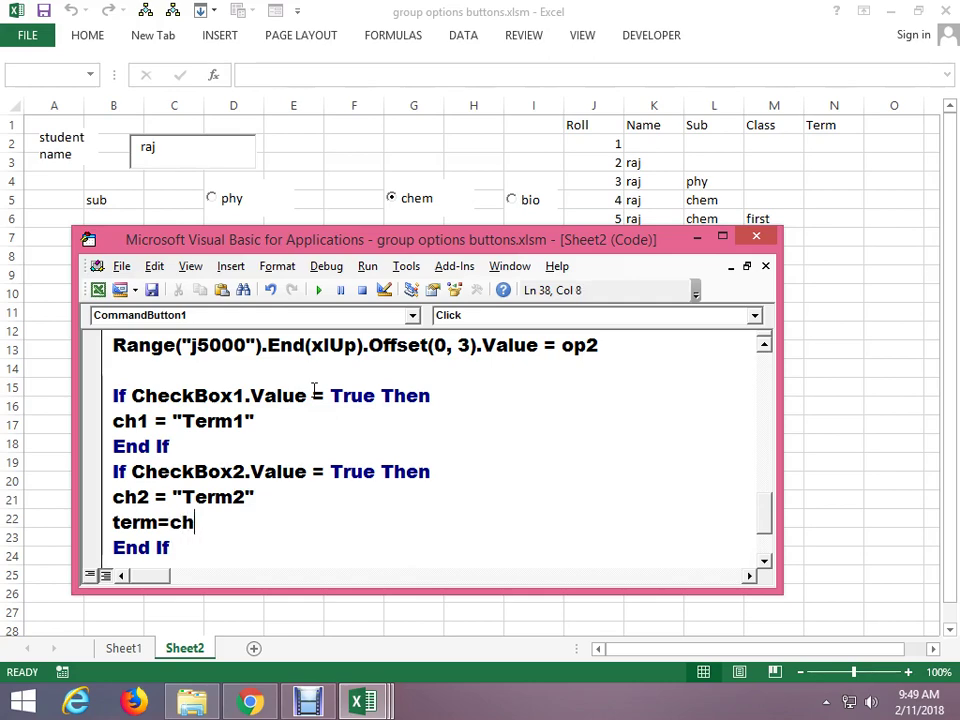
{"action": "type", "text": "1 & c"}
{"action": "type", "text": "h2"}
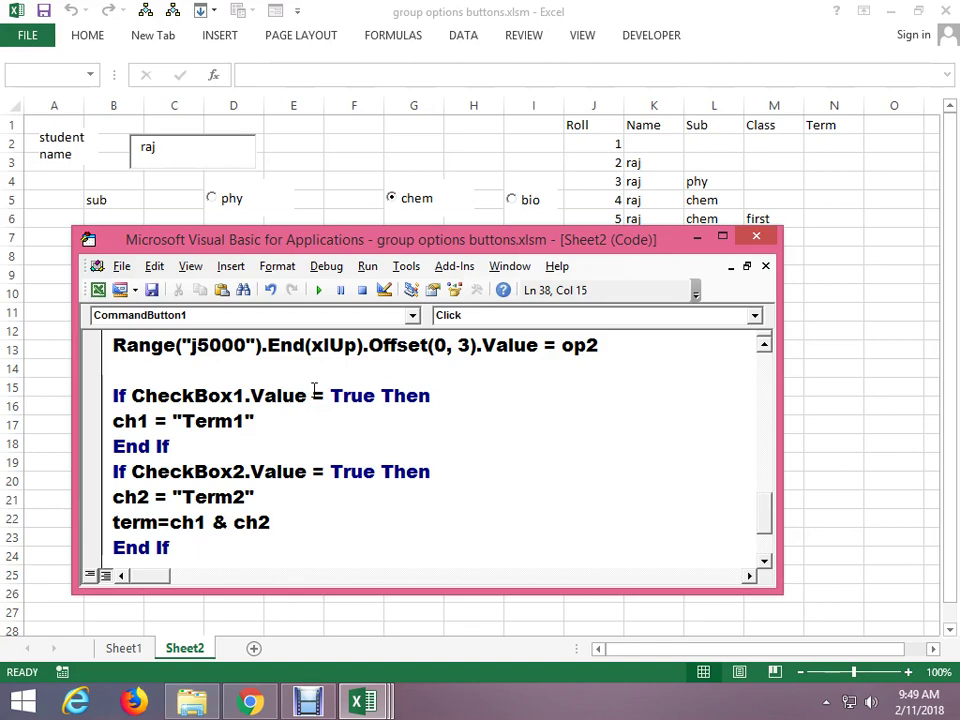
{"action": "key", "text": "Down"}
{"action": "key", "text": "Up"}
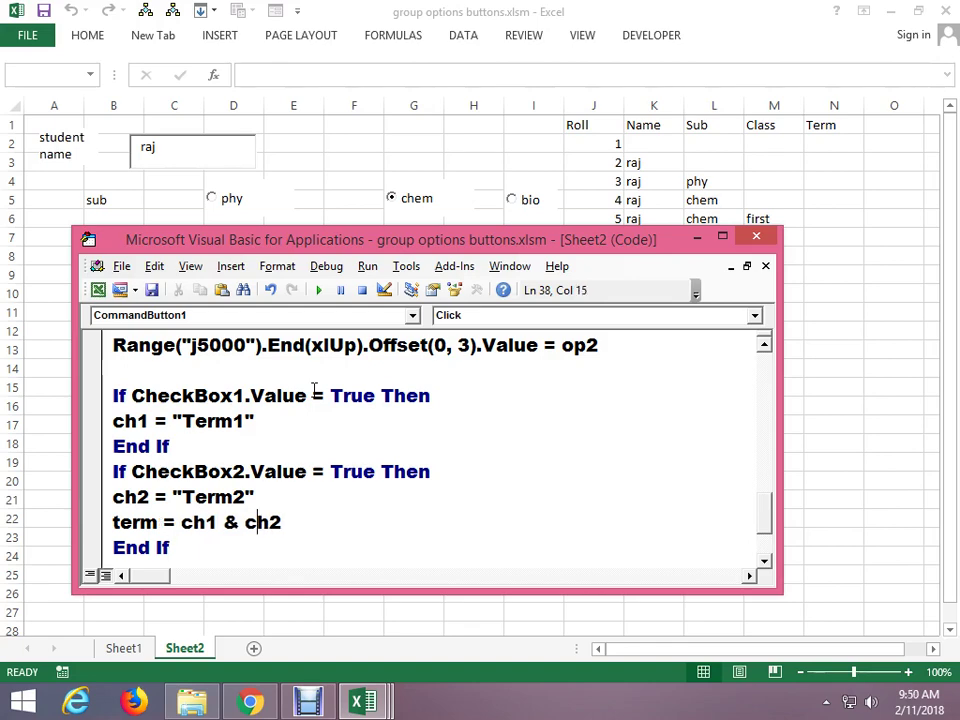
{"action": "key", "text": "alt+F11"}
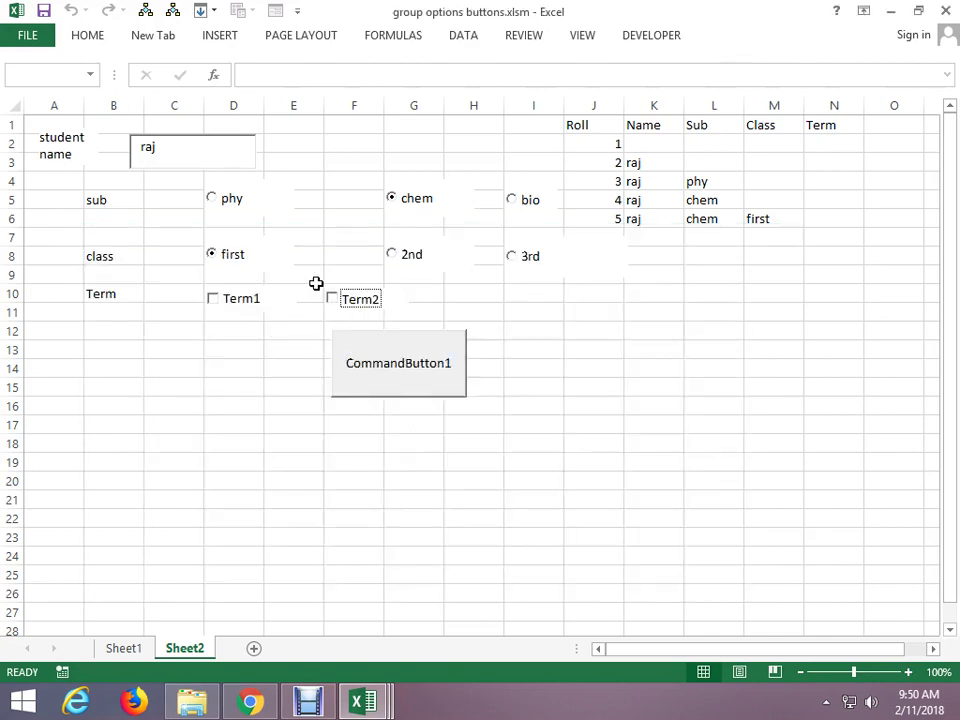
- Enter mohan as the student name, tick Term2, run CommandButton1, then reopen the macro code
{"action": "left_click", "coordinate": [643, 37]}
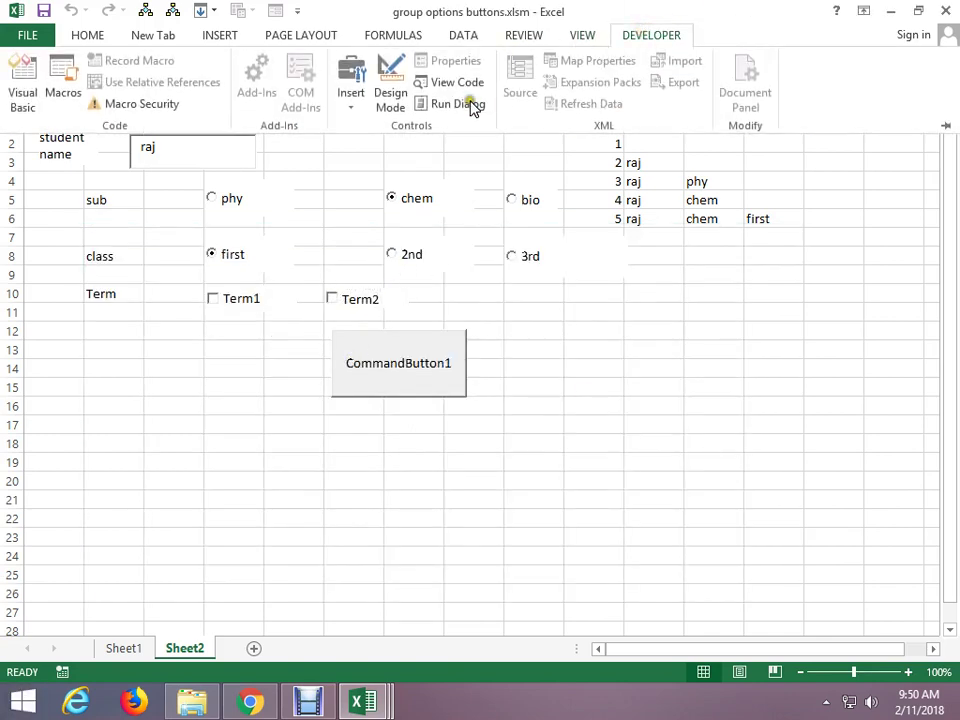
{"action": "left_click", "coordinate": [356, 294]}
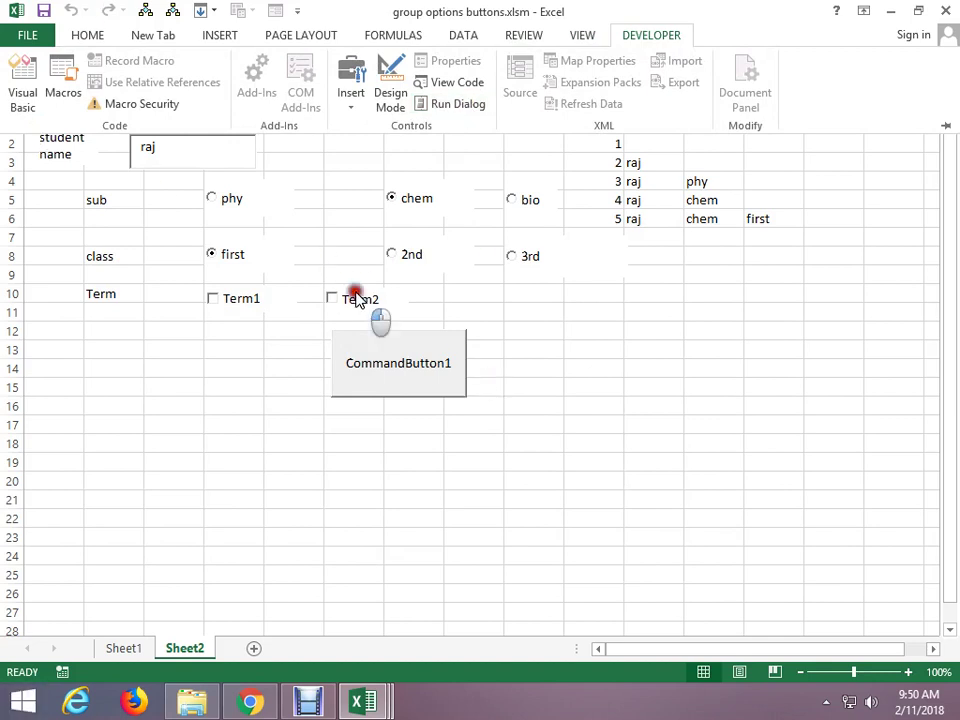
{"action": "double_click", "coordinate": [203, 139]}
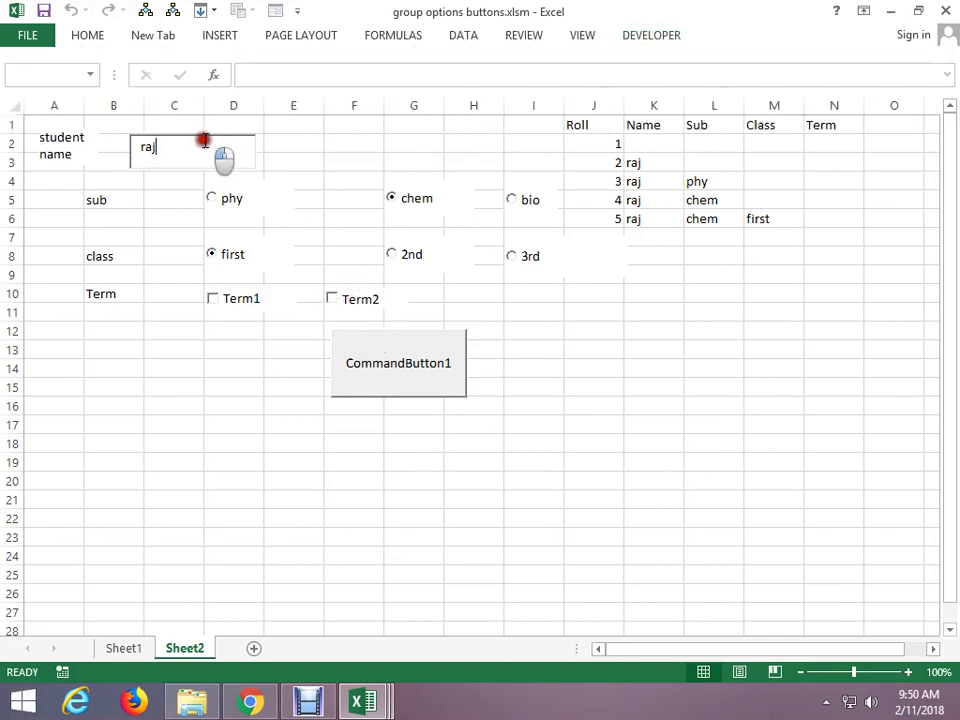
{"action": "type", "text": "mohan"}
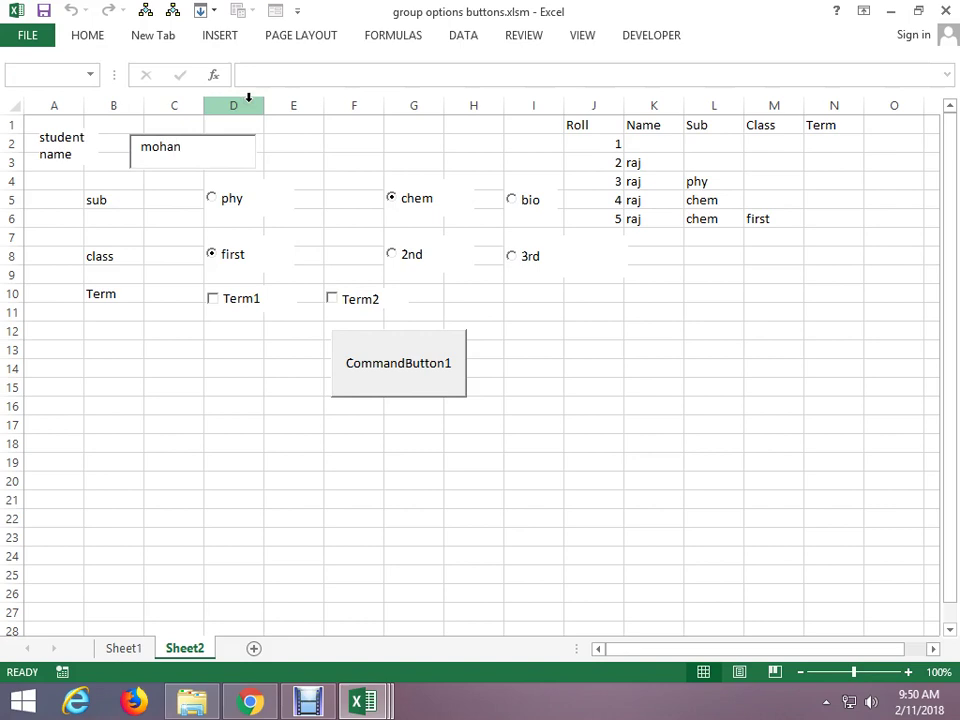
{"action": "left_click", "coordinate": [366, 299]}
{"action": "left_click", "coordinate": [385, 371]}
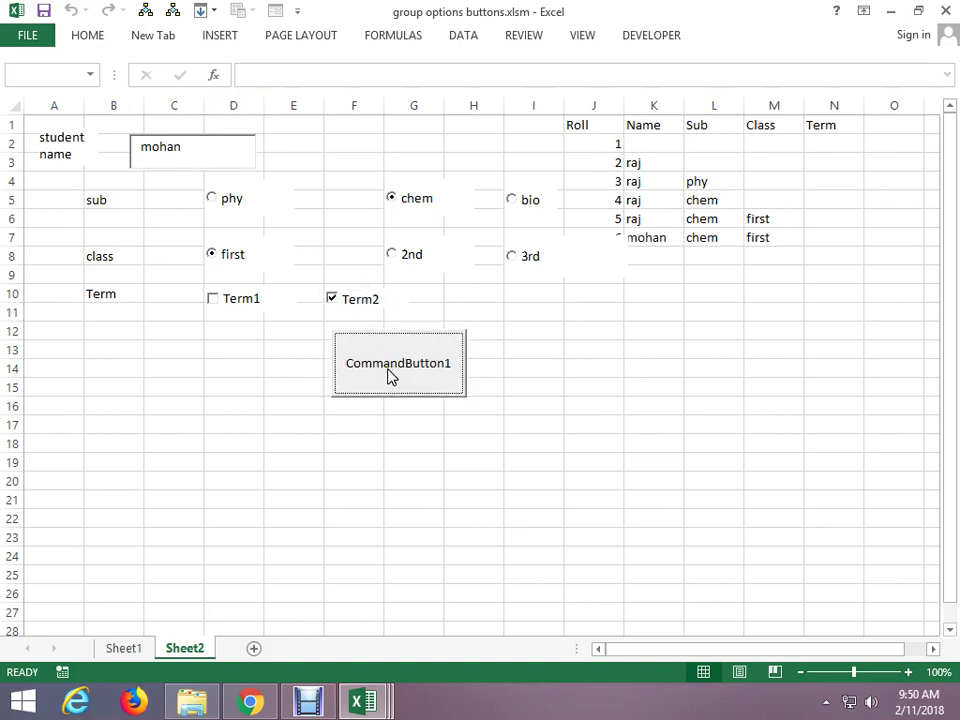
{"action": "key", "text": "alt+F11"}
- Copy the Range(...).Value = op2 line and paste it below the last End If
{"action": "key", "text": "Up"}
{"action": "key", "text": "Up"}
{"action": "key", "text": "Up"}
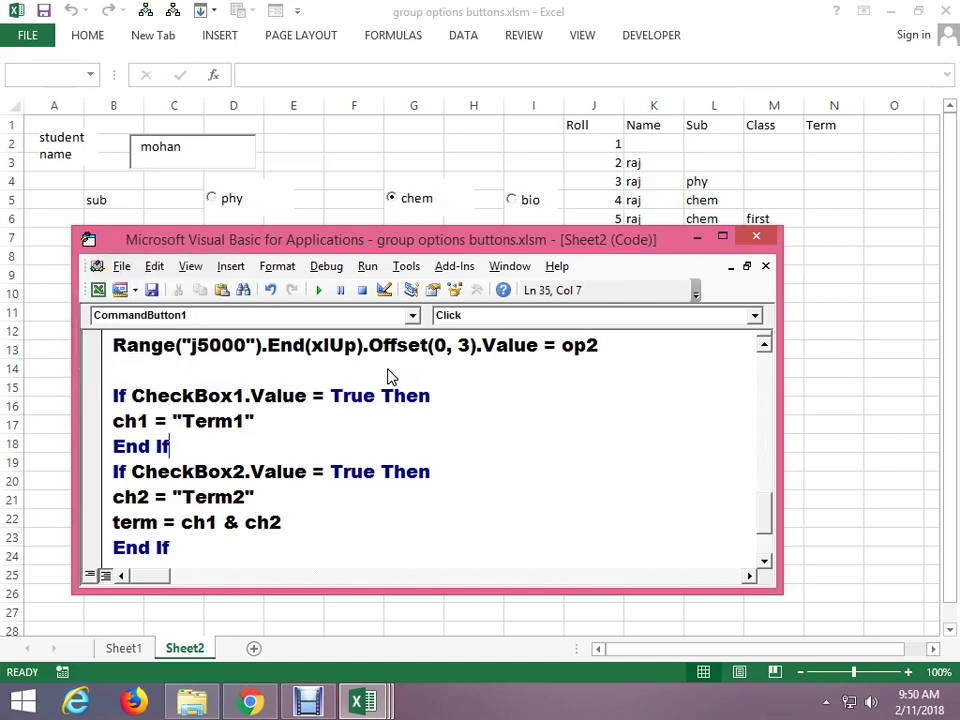
{"action": "key", "text": "Up"}
{"action": "key", "text": "Up"}
{"action": "key", "text": "Up"}
{"action": "key", "text": "Up"}
{"action": "key", "text": "Down"}
{"action": "key", "text": "Home"}
{"action": "key", "text": "shift+End"}
{"action": "key", "text": "ctrl+c"}
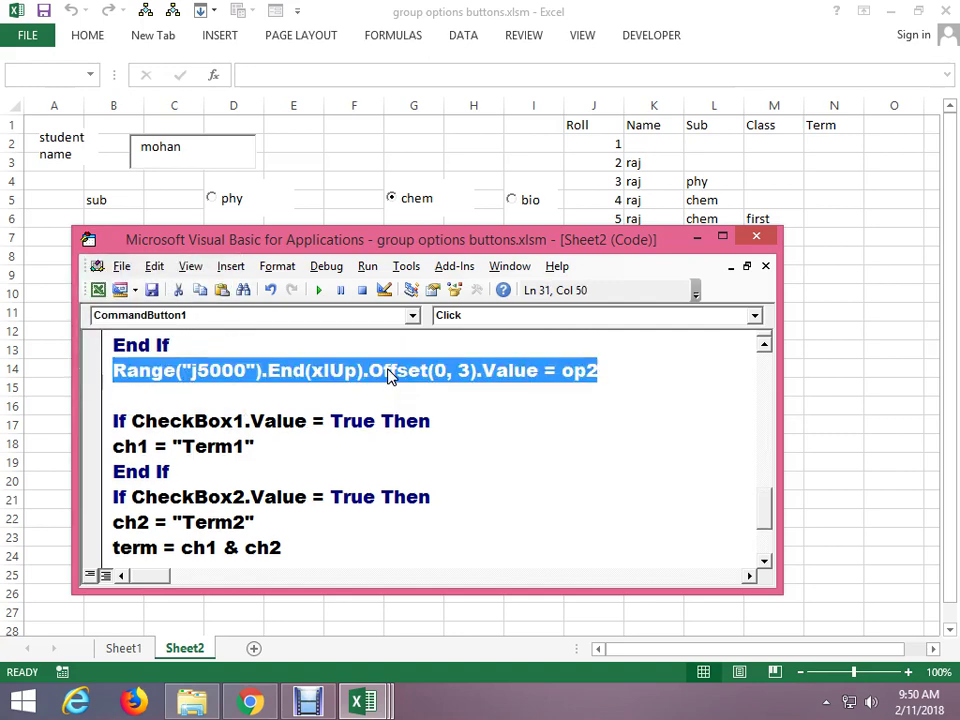
{"action": "key", "text": "Down"}
{"action": "key", "text": "Down"}
{"action": "key", "text": "Down"}
{"action": "key", "text": "Down"}
{"action": "key", "text": "End"}
{"action": "key", "text": "Down"}
{"action": "key", "text": "Down"}
{"action": "key", "text": "Down"}
{"action": "key", "text": "Up"}
{"action": "key", "text": "Up"}
{"action": "key", "text": "Up"}
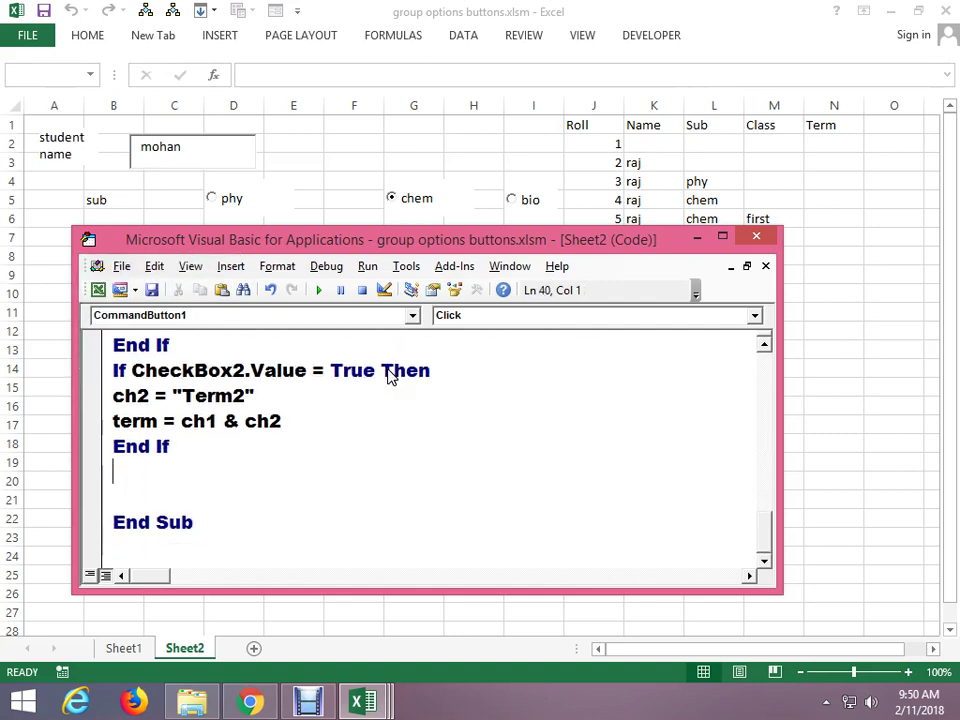
{"action": "key", "text": "ctrl+v"}
- Change the pasted line to Offset(0, 4) writing term, then run CommandButton1 in Excel
{"action": "key", "text": "Left"}
{"action": "key", "text": "Left"}
{"action": "key", "text": "Left"}
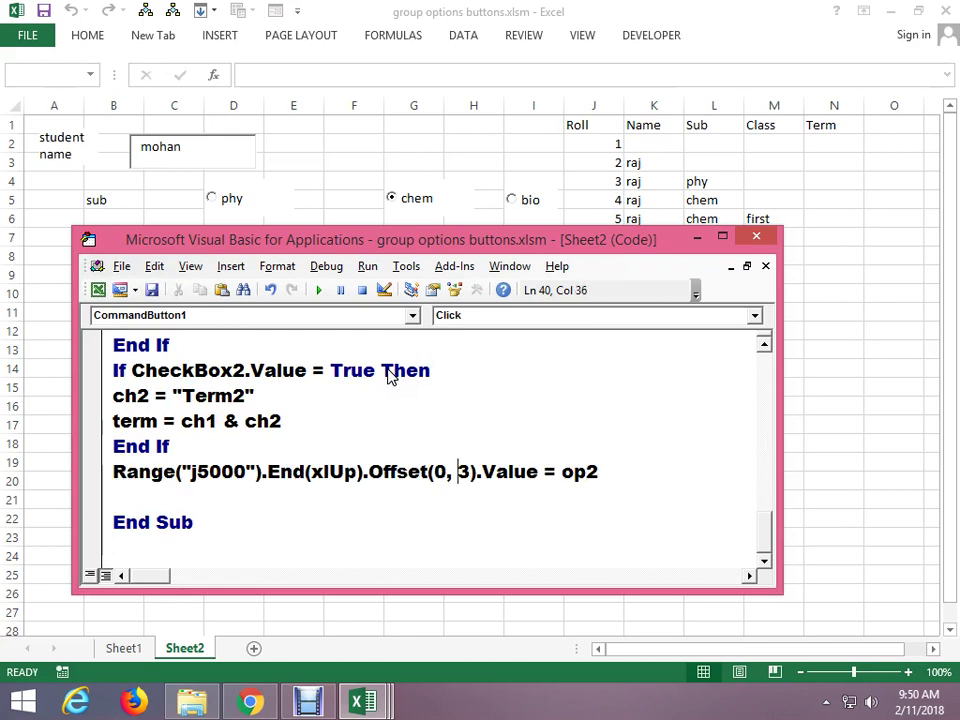
{"action": "key", "text": "Delete"}
{"action": "type", "text": "4"}
{"action": "key", "text": "End"}
{"action": "key", "text": "BackSpace"}
{"action": "key", "text": "BackSpace"}
{"action": "key", "text": "BackSpace"}
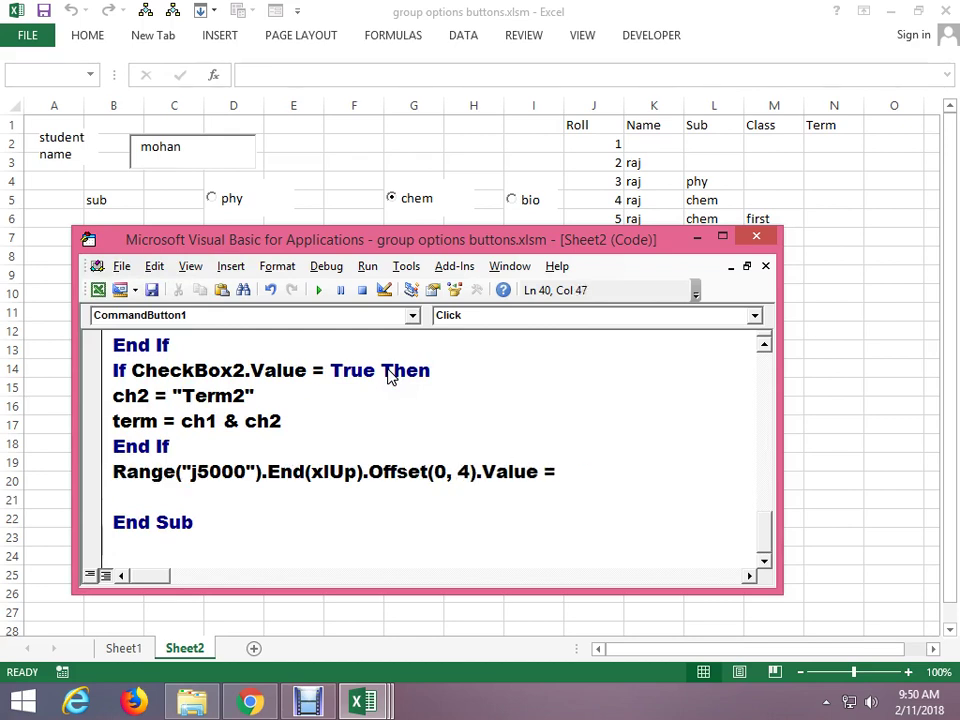
{"action": "type", "text": "c"}
{"action": "key", "text": "BackSpace"}
{"action": "type", "text": "term"}
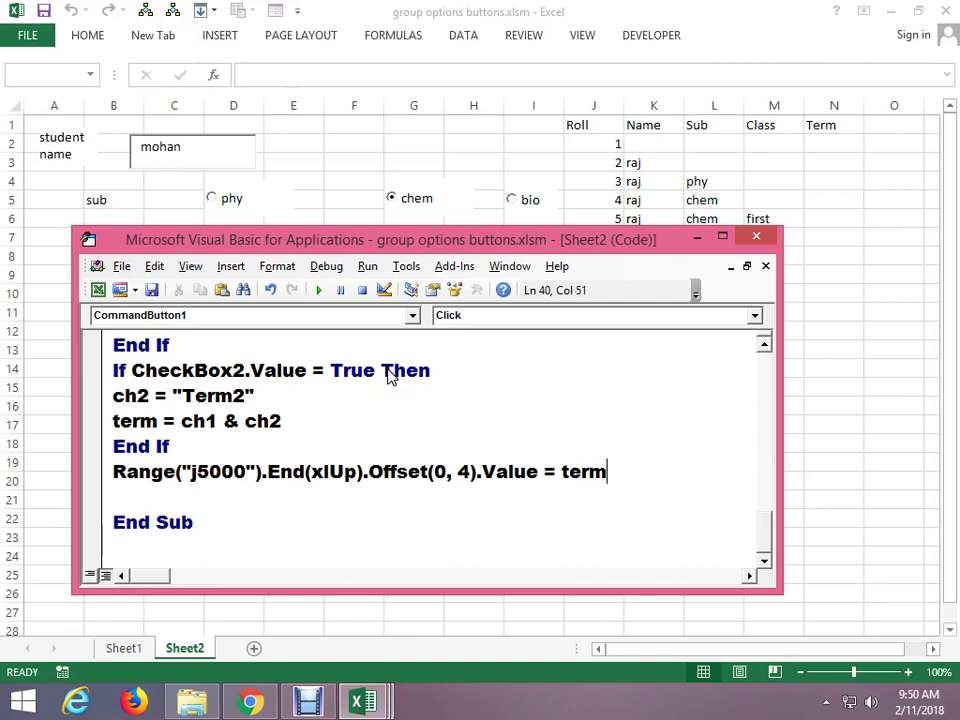
{"action": "key", "text": "alt+F11"}
{"action": "left_click", "coordinate": [406, 381]}
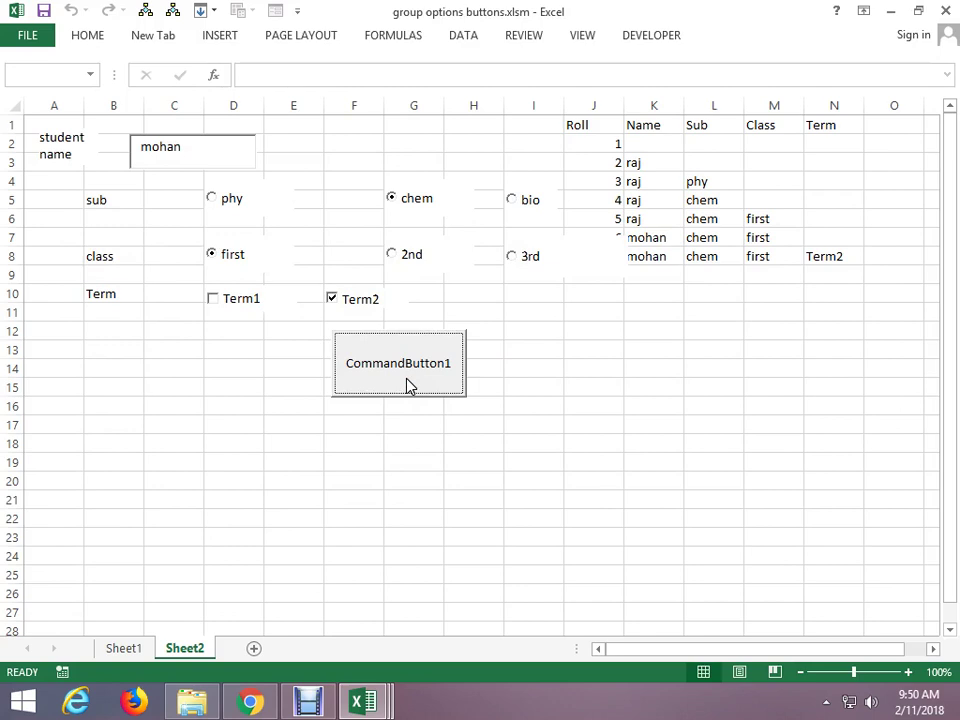
- Tick Term1 alongside Term2, run CommandButton1 to get a Term1Term2 row, and reopen the code
{"action": "key", "text": "alt+F11"}
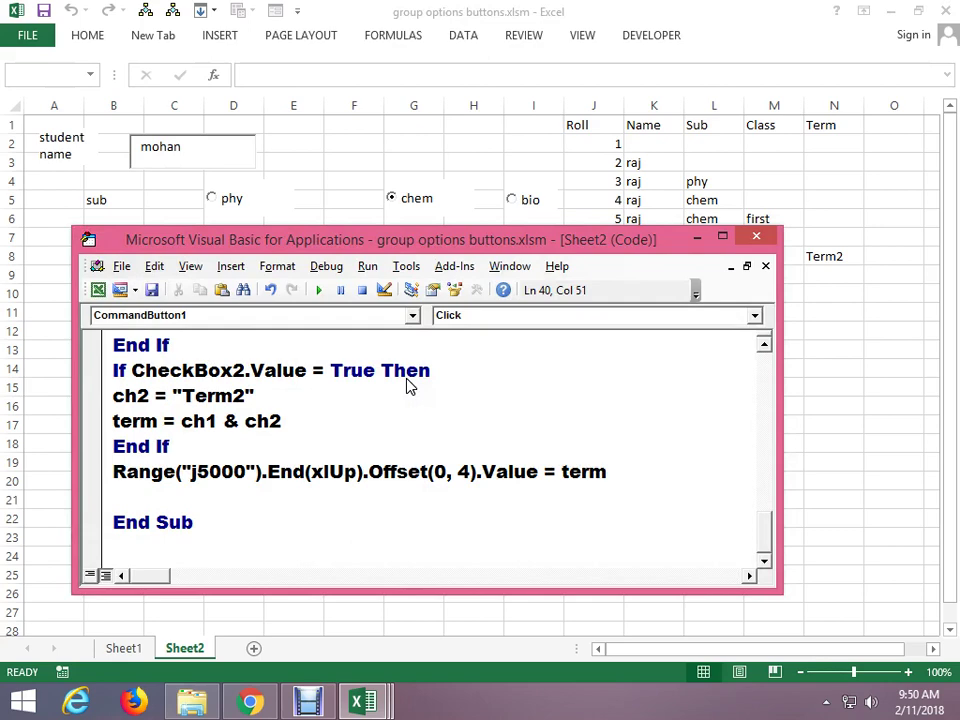
{"action": "key", "text": "alt+F11"}
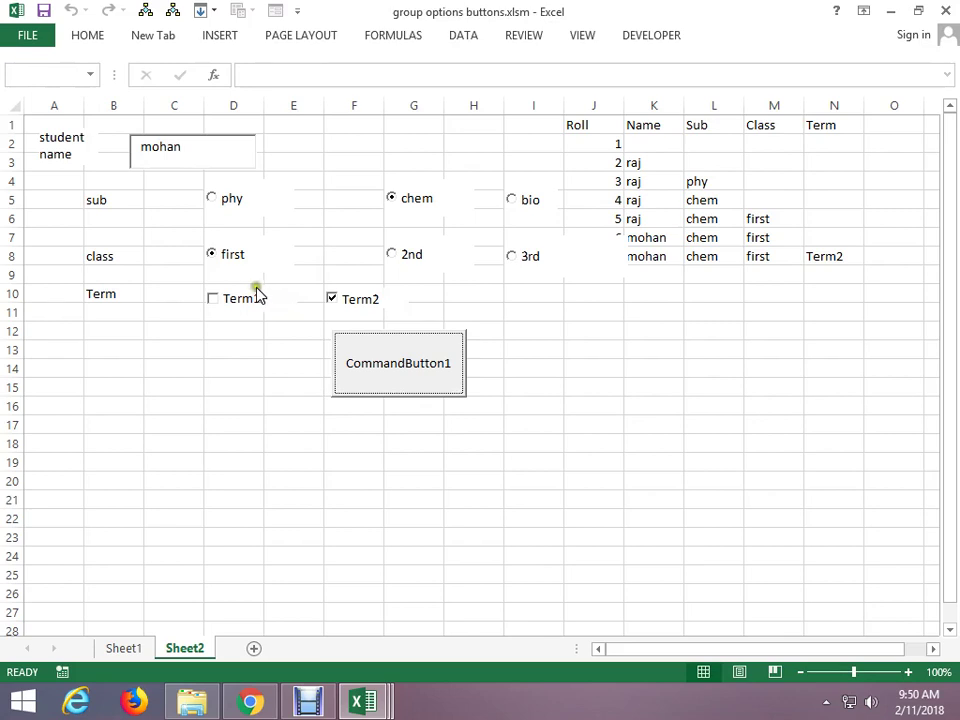
{"action": "left_click", "coordinate": [250, 298]}
{"action": "left_click", "coordinate": [393, 368]}
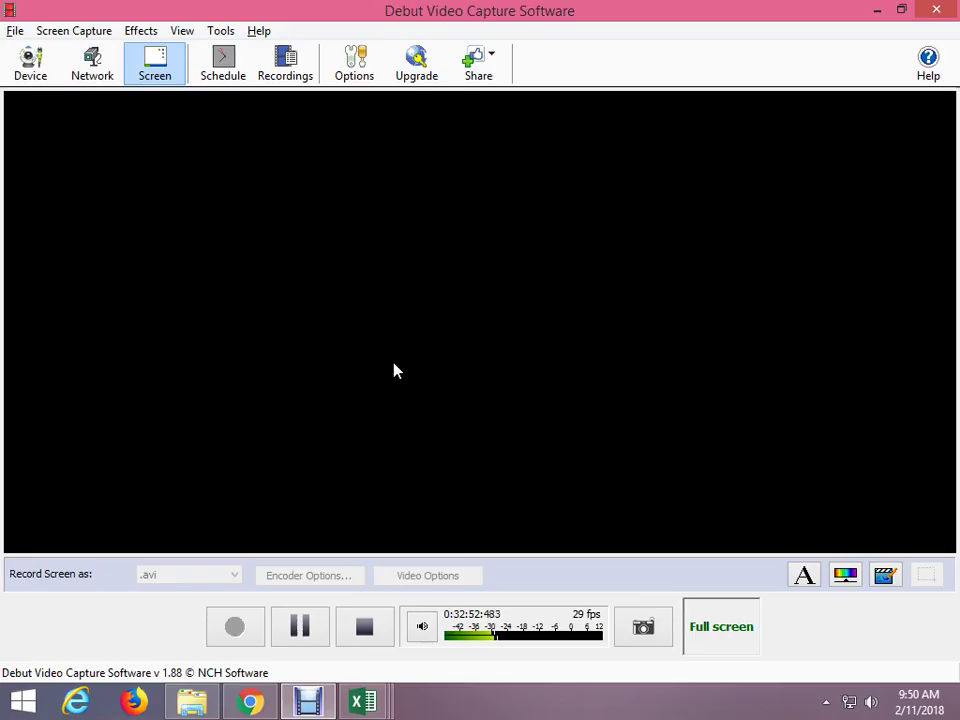
{"action": "key", "text": "alt+F11"}
- Insert "," & between ch1 and ch2 in the term line
{"action": "key", "text": "Up"}
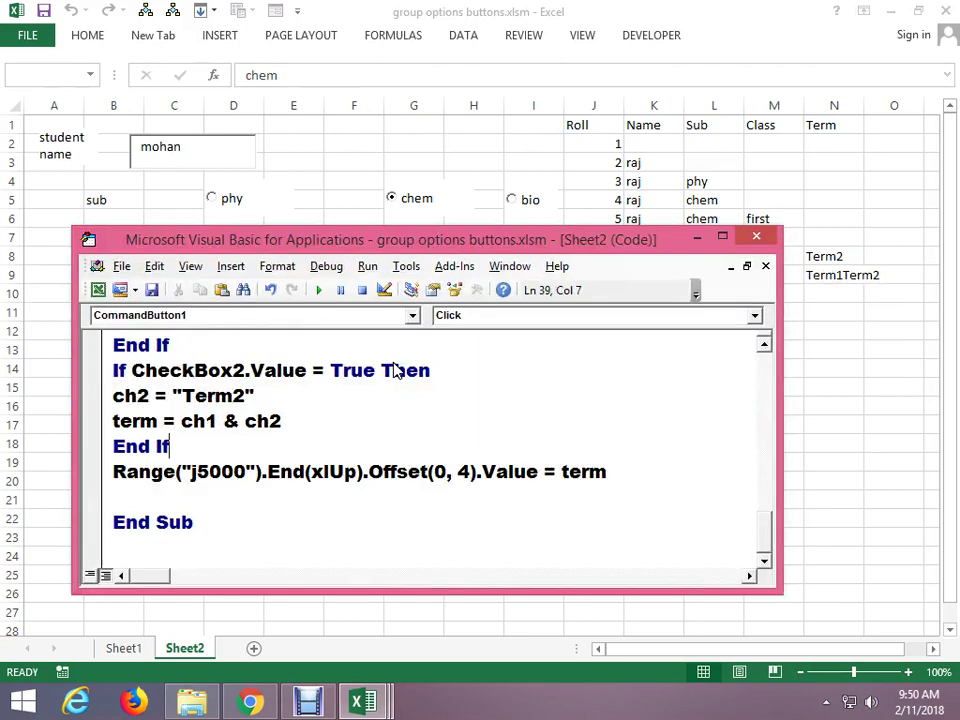
{"action": "key", "text": "Left"}
{"action": "key", "text": "Left"}
{"action": "key", "text": "Left"}
{"action": "key", "text": "Left"}
{"action": "key", "text": "Left"}
{"action": "key", "text": "Left"}
{"action": "type", "text": "\""}
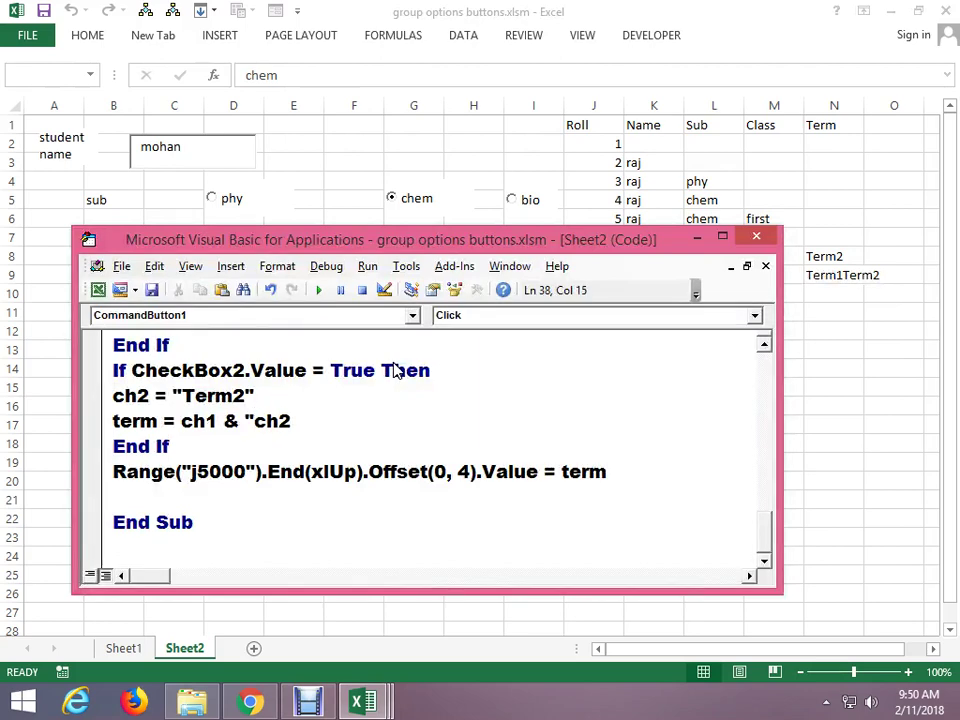
{"action": "type", "text": ",\""}
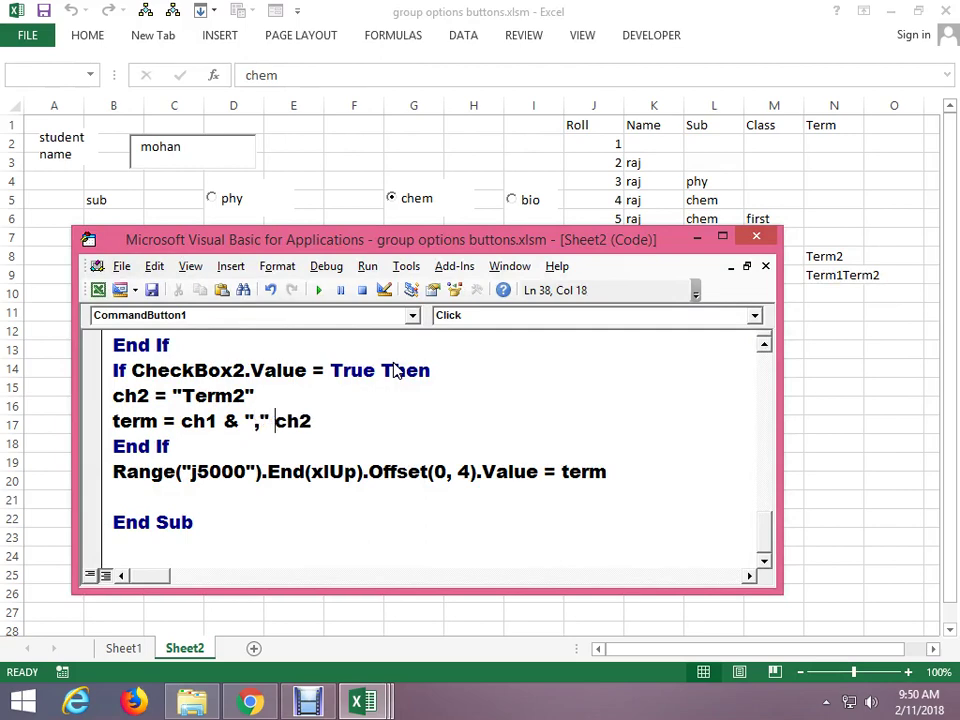
{"action": "type", "text": " &"}
{"action": "key", "text": "Up"}
- Run CommandButton1 for records 9–11, unticking Term2 to test Term1 alone, and widen column N
{"action": "key", "text": "alt+F11"}
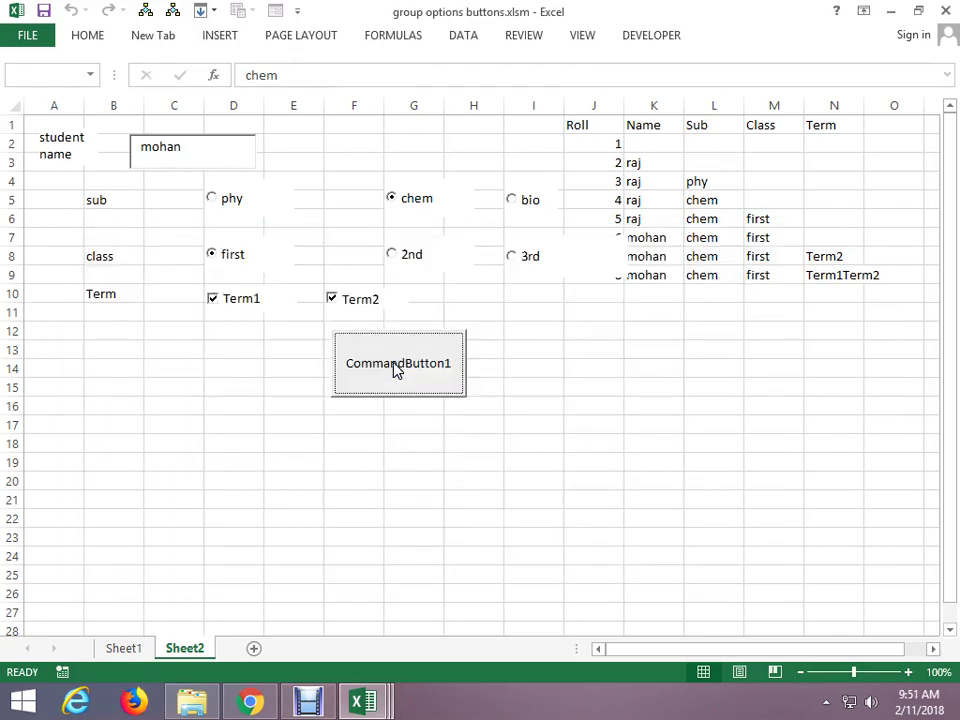
{"action": "left_click", "coordinate": [412, 366]}
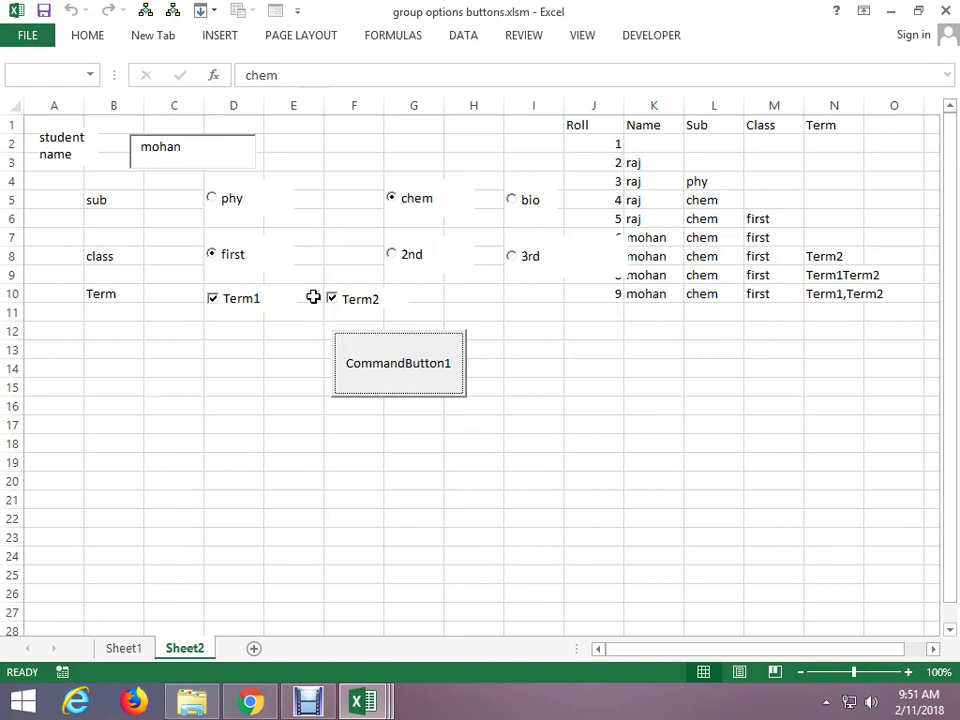
{"action": "left_click", "coordinate": [352, 362]}
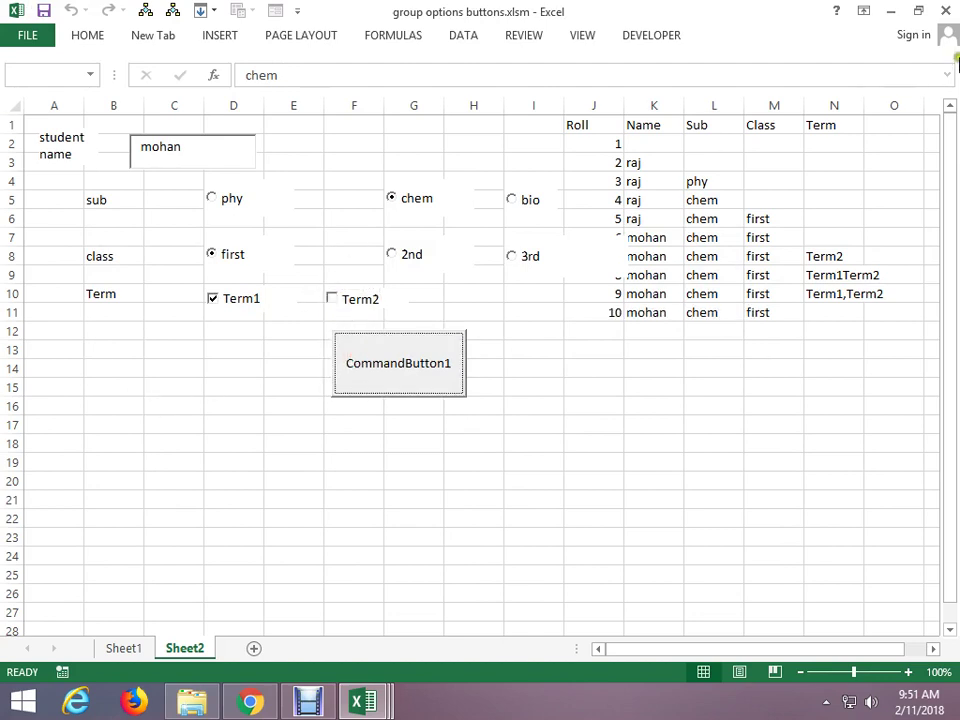
{"action": "left_click_drag", "start_coordinate": [861, 103], "coordinate": [886, 103]}
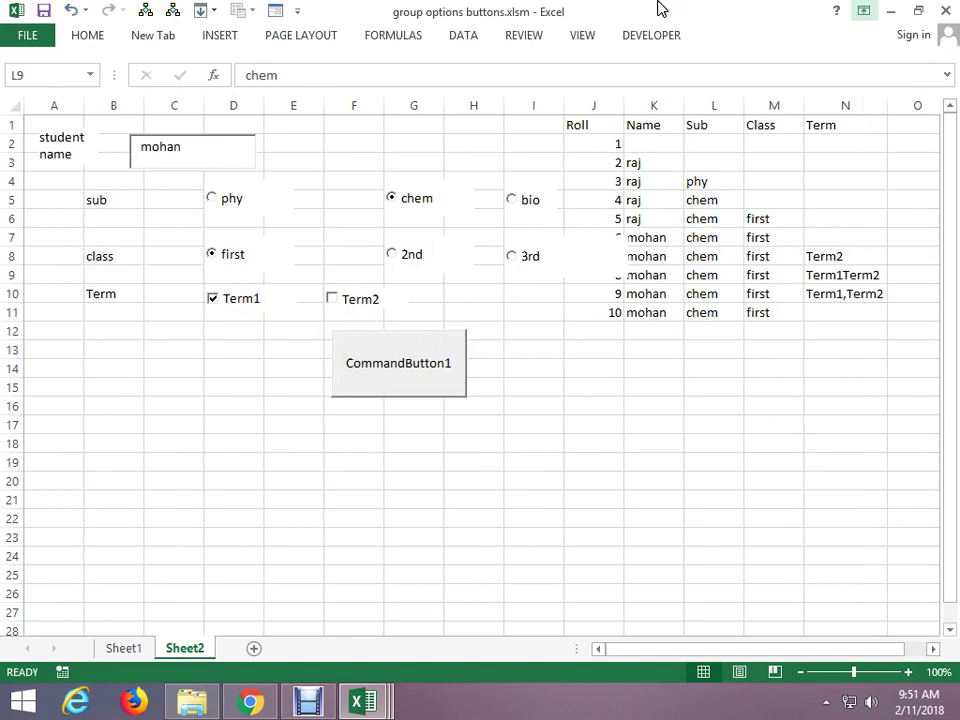
{"action": "left_click", "coordinate": [371, 393]}
{"action": "left_click", "coordinate": [377, 367]}
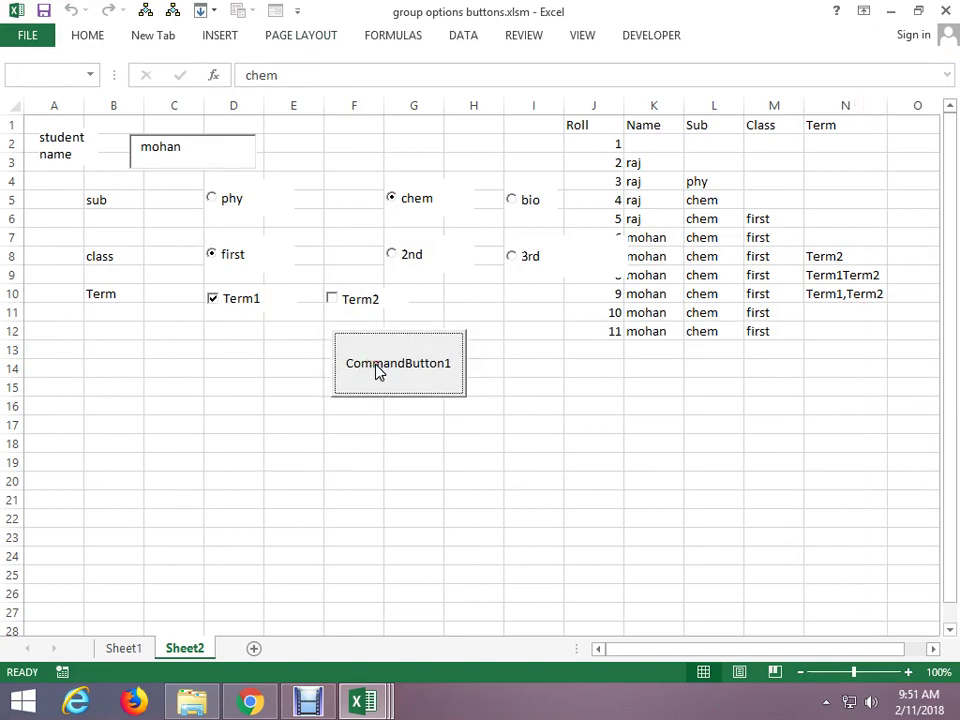
- Tick Term2 again to add record 12, then reopen the macro code maximized
{"action": "key", "text": "alt+F11"}
{"action": "left_click", "coordinate": [339, 309]}
{"action": "left_click", "coordinate": [369, 368]}
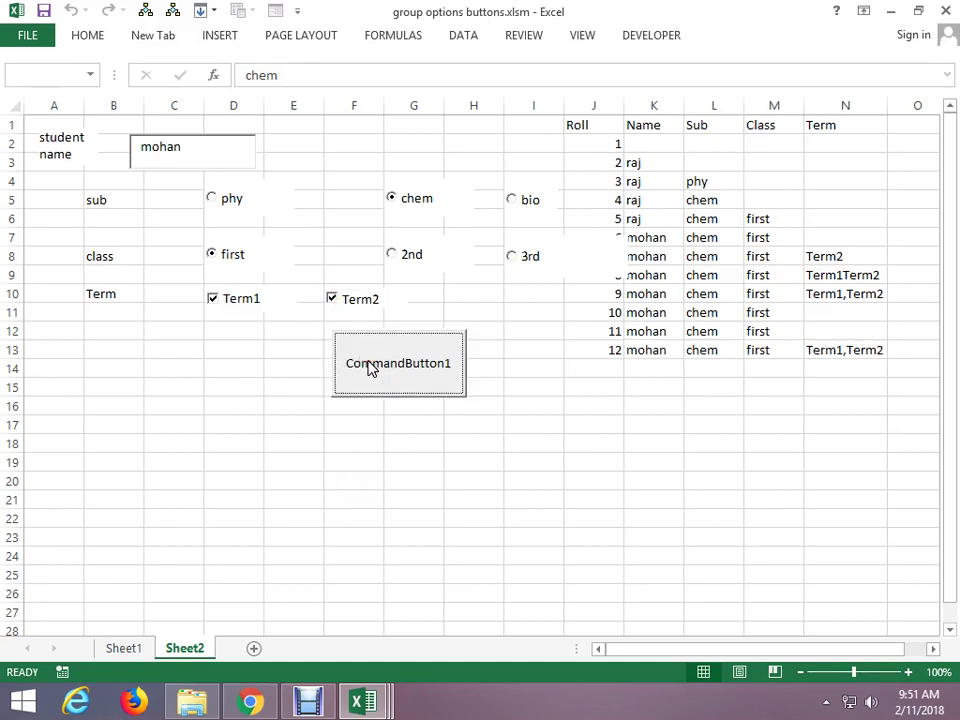
{"action": "key", "text": "alt+F11"}
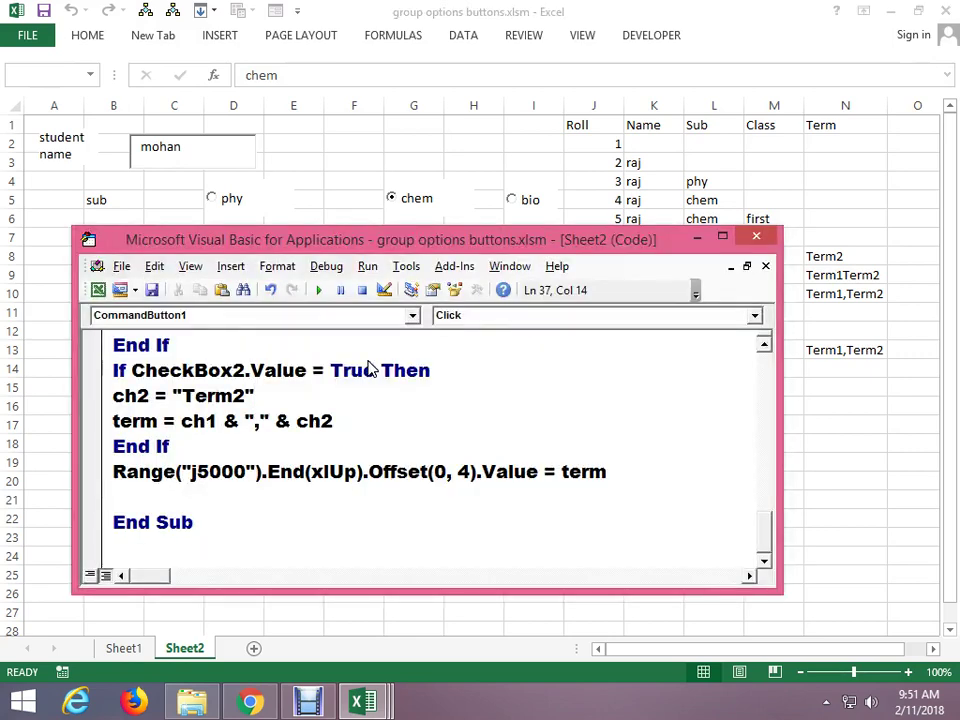
{"action": "key", "text": "Down"}
{"action": "key", "text": "Down"}
{"action": "key", "text": "Up"}
{"action": "key", "text": "alt+space"}
{"action": "key", "text": "x"}
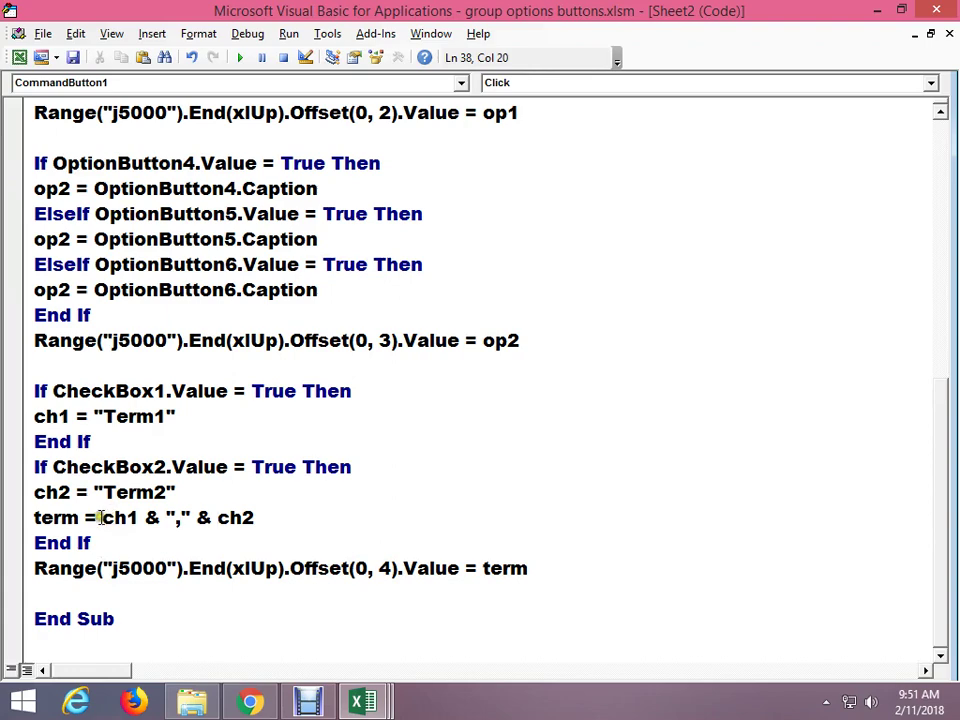
- Add record 13 with only Term2 ticked and record 14 with only Term1, then return to the code
{"action": "left_click_drag", "start_coordinate": [100, 517], "coordinate": [253, 518]}
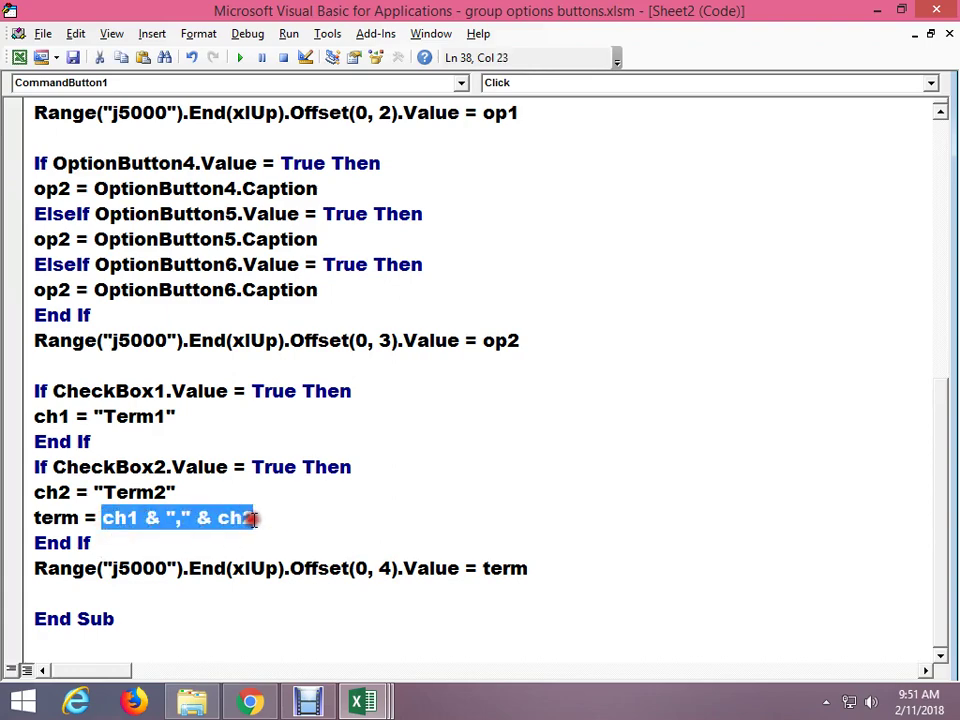
{"action": "key", "text": "alt+F11"}
{"action": "left_click", "coordinate": [224, 300]}
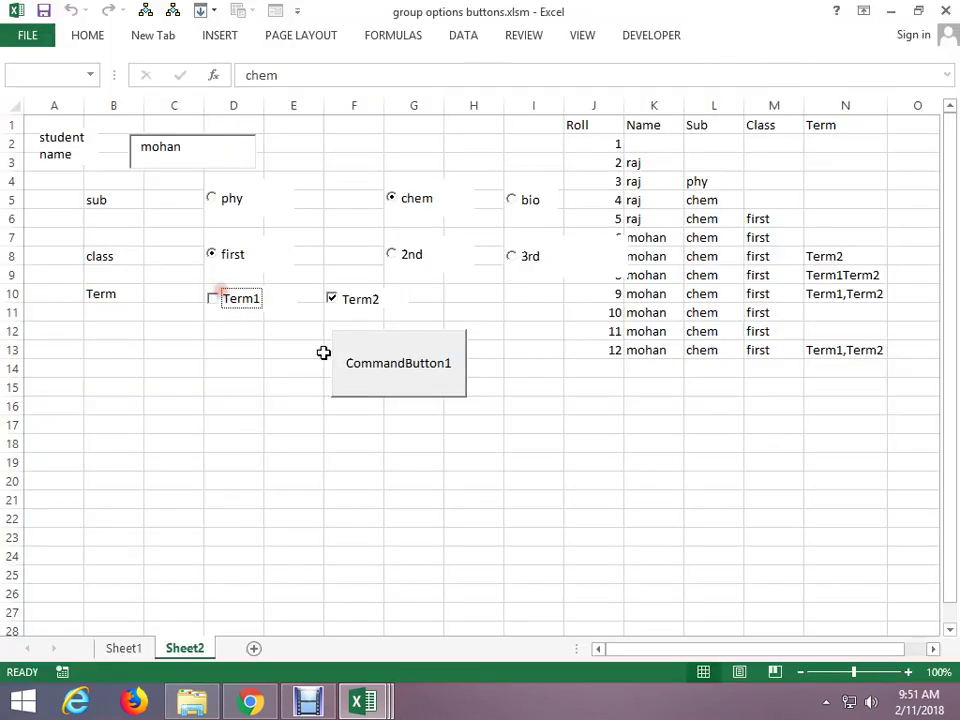
{"action": "left_click", "coordinate": [345, 364]}
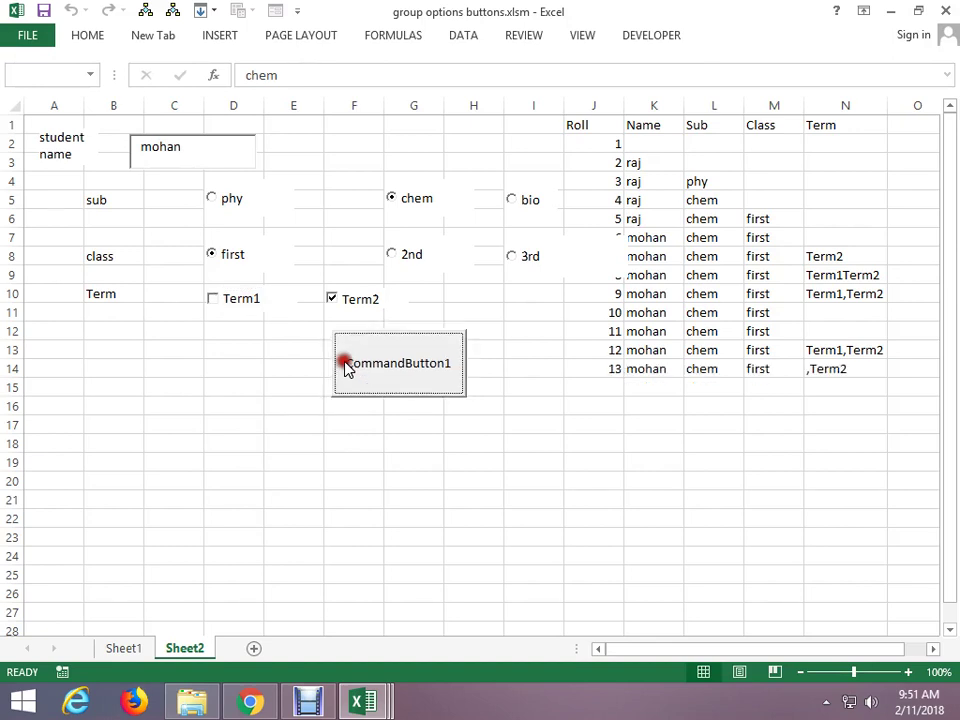
{"action": "left_click", "coordinate": [332, 299]}
{"action": "left_click", "coordinate": [213, 299]}
{"action": "left_click", "coordinate": [408, 366]}
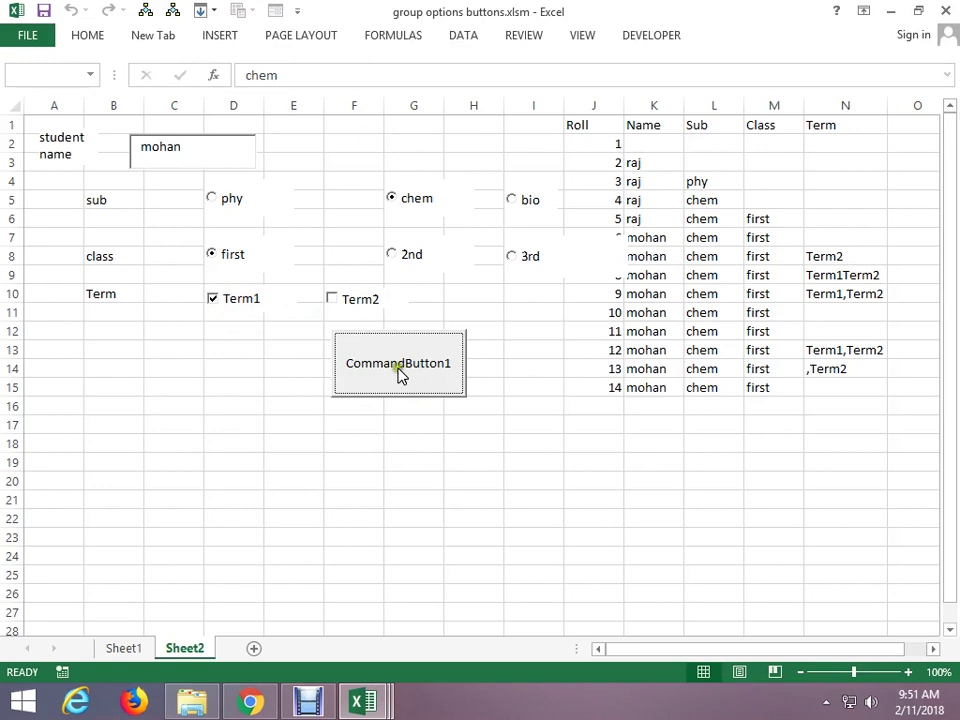
{"action": "key", "text": "alt+F11"}
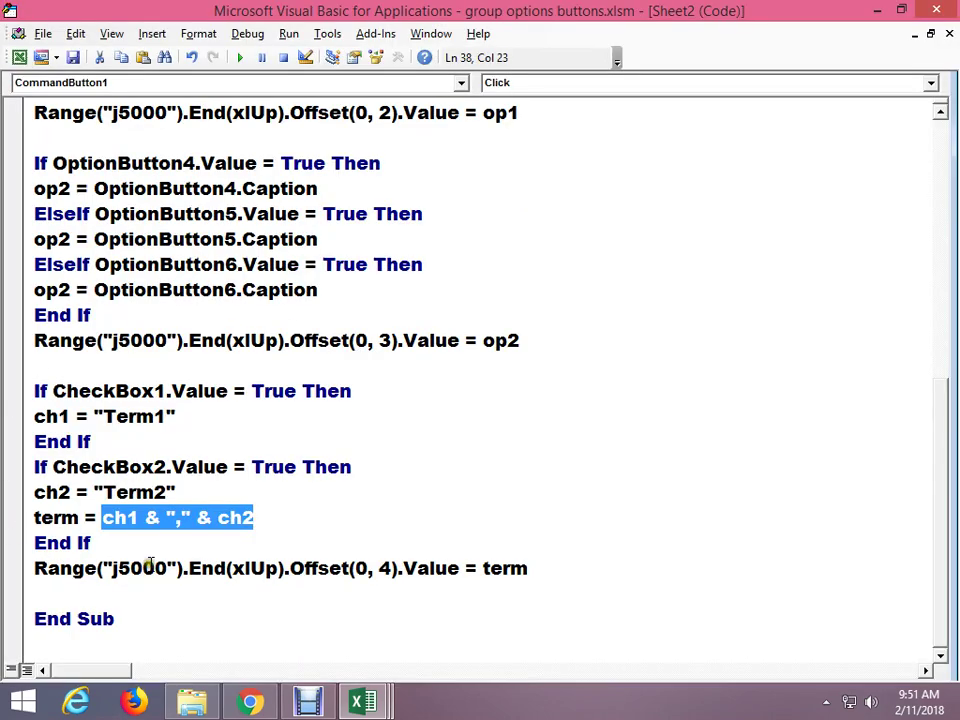
- Step through the click macro with F8 past the CheckBox2 block
{"action": "left_click", "coordinate": [351, 492]}
{"action": "key", "text": "F8"}
{"action": "key", "text": "F8"}
{"action": "key", "text": "F8"}
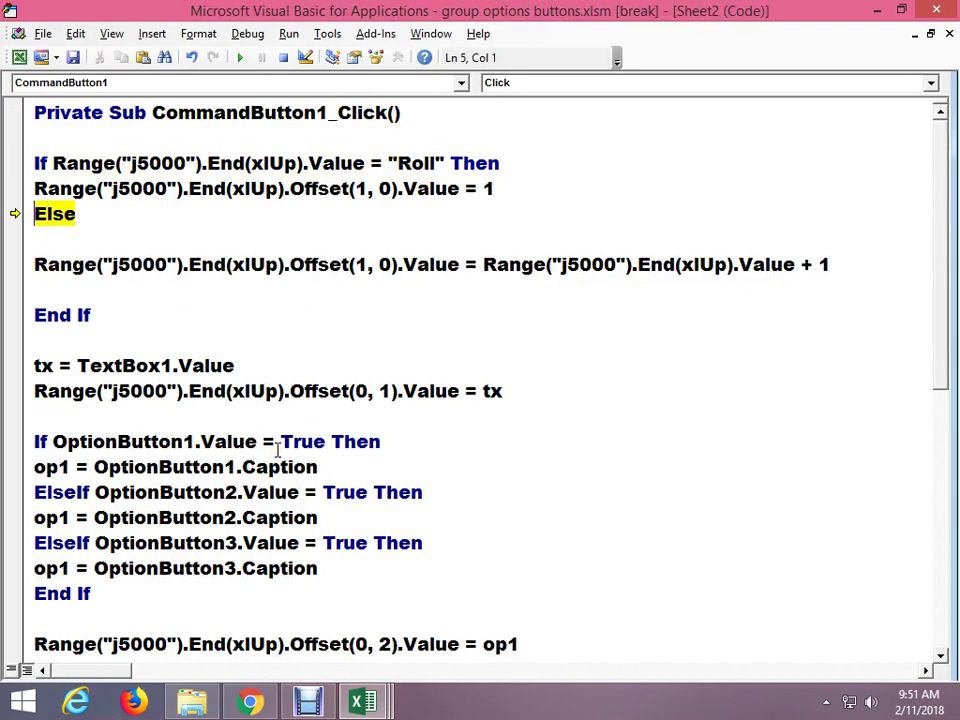
{"action": "key", "text": "F8"}
{"action": "key", "text": "F8"}
{"action": "key", "text": "F8"}
{"action": "key", "text": "F8"}
{"action": "key", "text": "F8"}
{"action": "key", "text": "F8"}
{"action": "key", "text": "F8"}
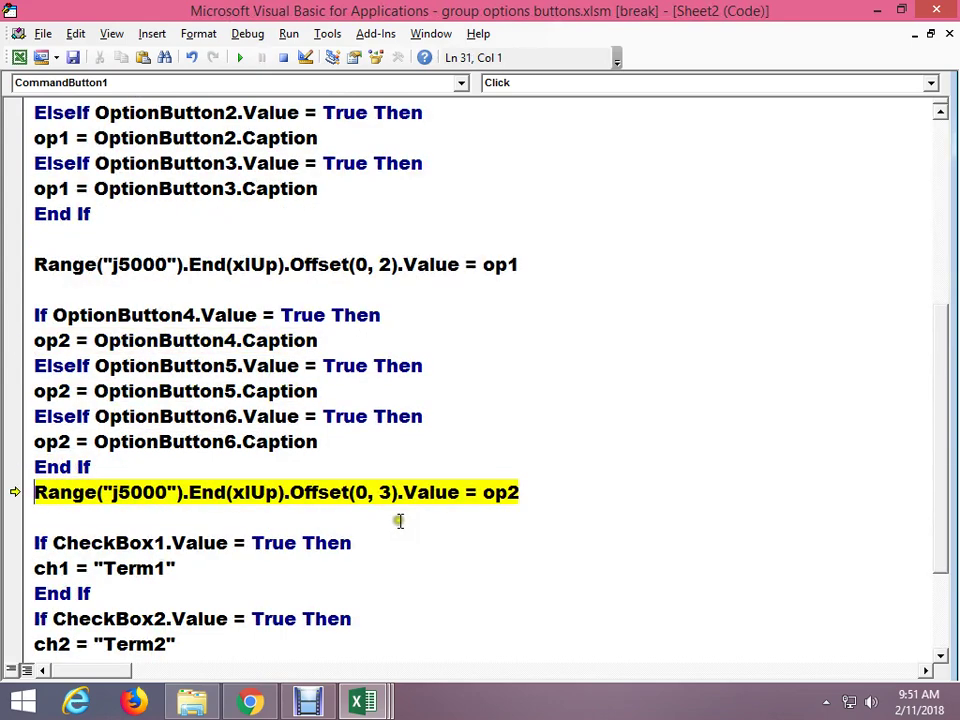
{"action": "scroll", "coordinate": [398, 522], "scroll_direction": "down", "scroll_amount": 2}
{"action": "key", "text": "F8"}
{"action": "key", "text": "F8"}
{"action": "key", "text": "F8"}
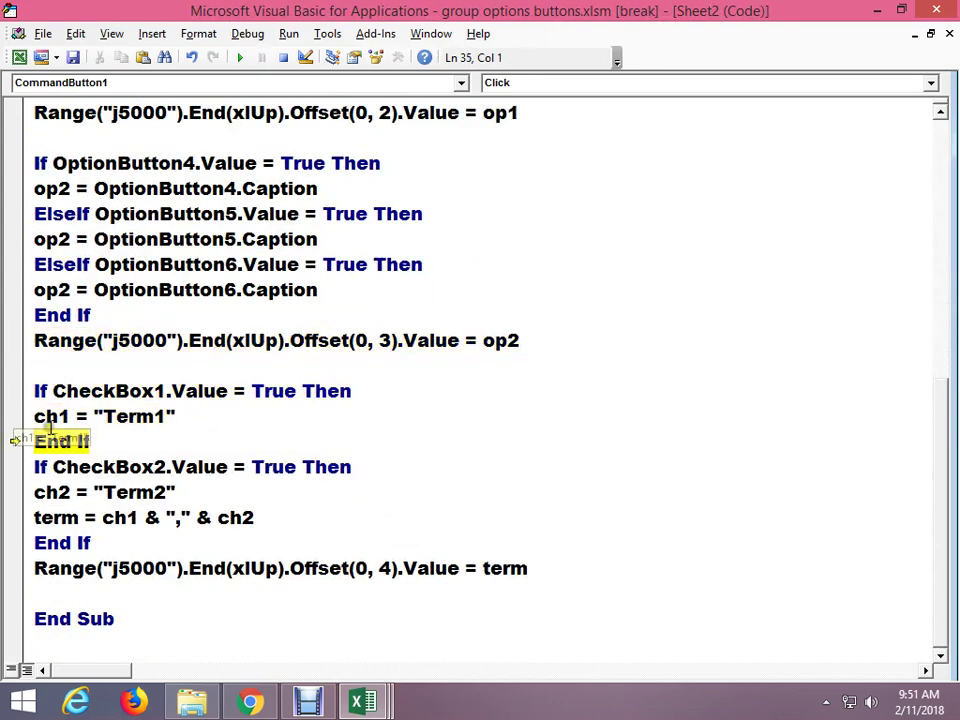
{"action": "mouse_move", "coordinate": [48, 417]}
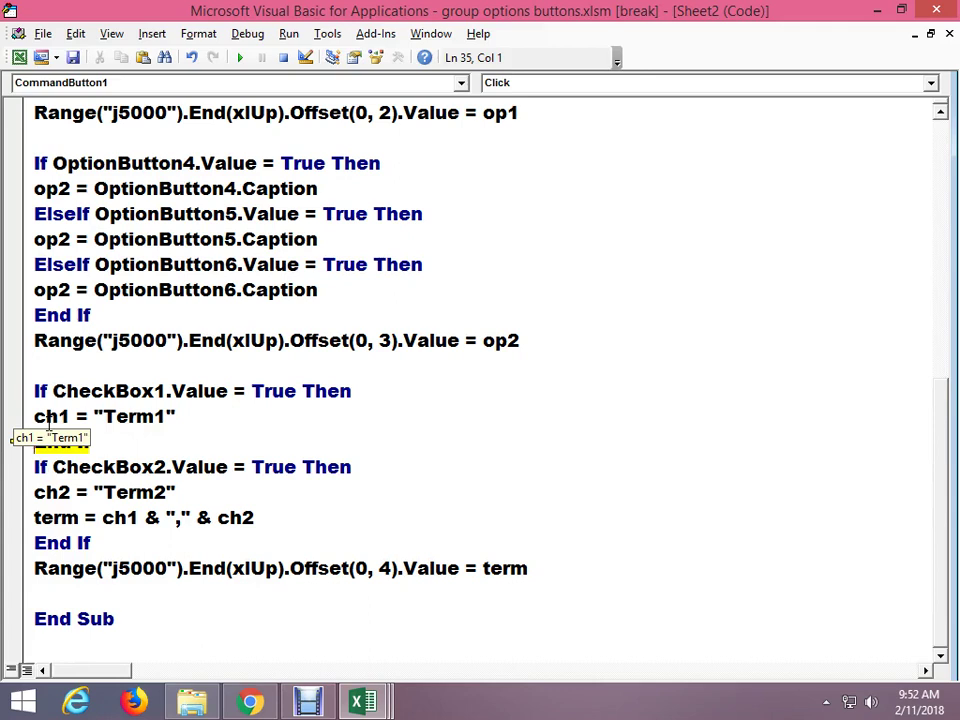
{"action": "key", "text": "F8"}
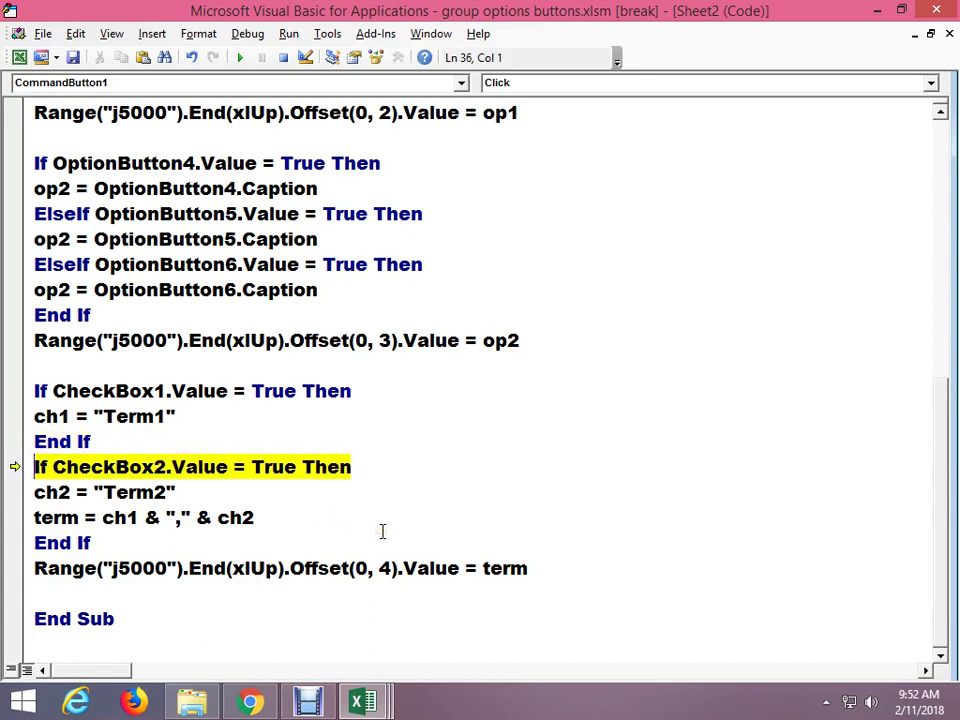
{"action": "key", "text": "F8"}
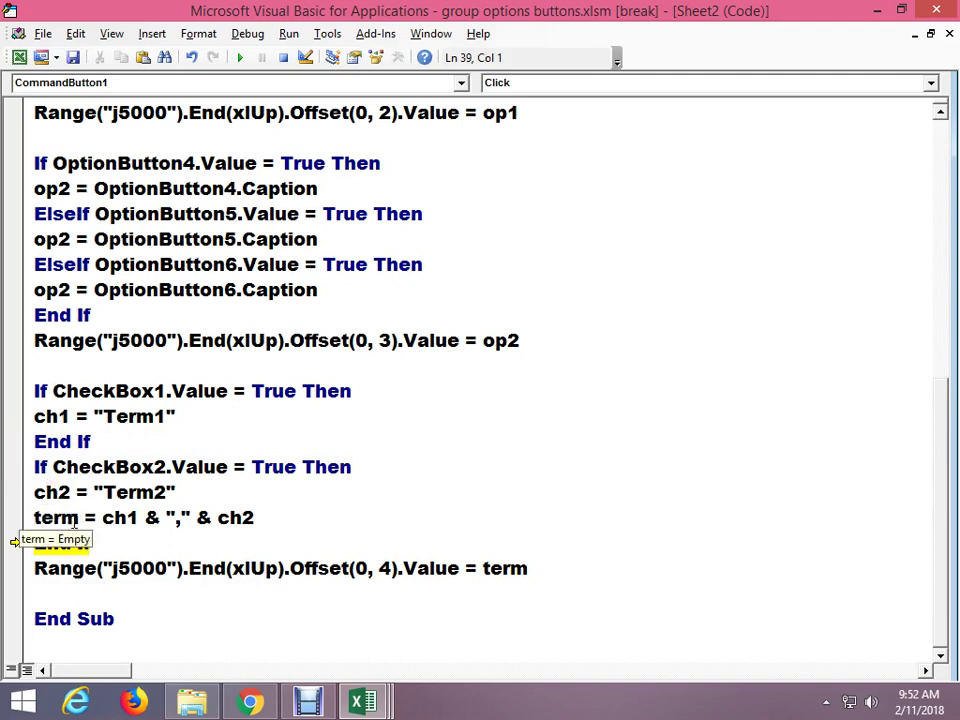
- Cut the term = ch1 & "," & ch2 line and paste it after CheckBox2's End If
{"action": "key", "text": "Up"}
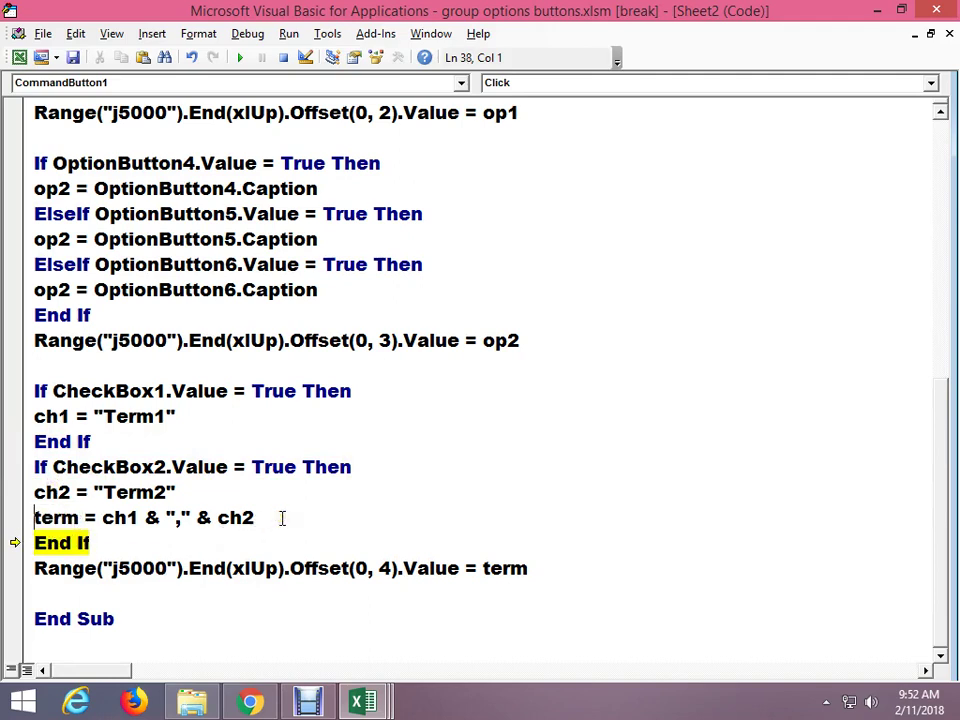
{"action": "key", "text": "shift+End"}
{"action": "key", "text": "ctrl+x"}
{"action": "key", "text": "Down"}
{"action": "key", "text": "Down"}
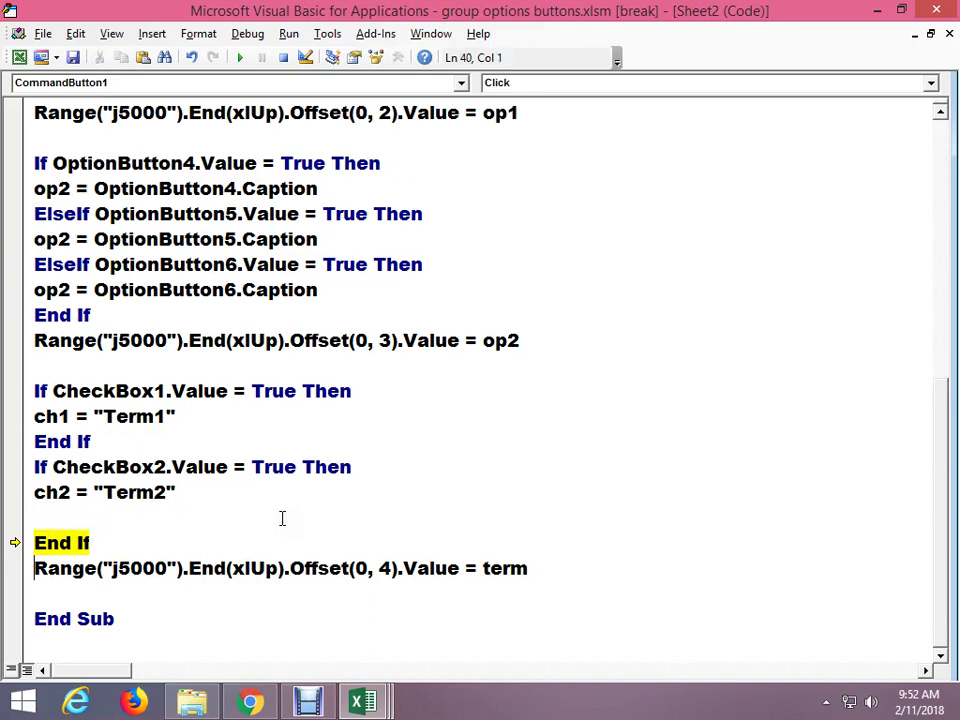
{"action": "key", "text": "Return"}
{"action": "key", "text": "Up"}
{"action": "key", "text": "ctrl+v"}
{"action": "key", "text": "Up"}
{"action": "key", "text": "Up"}
{"action": "key", "text": "Delete"}
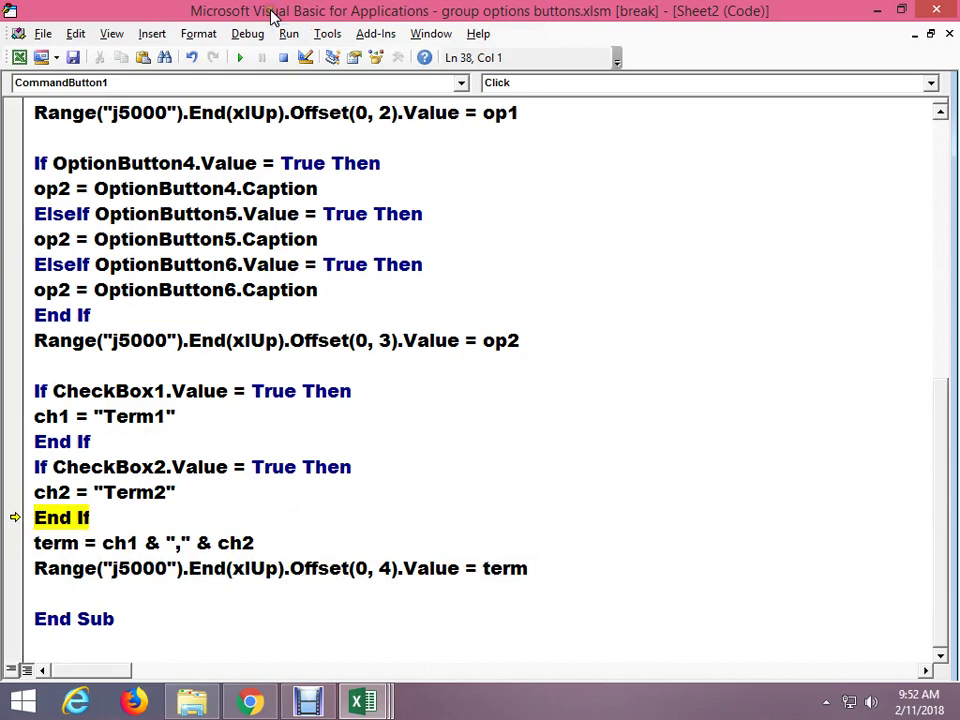
- Stop the paused run, then add records with only Term1 and only Term2 ticked
{"action": "left_click", "coordinate": [287, 58]}
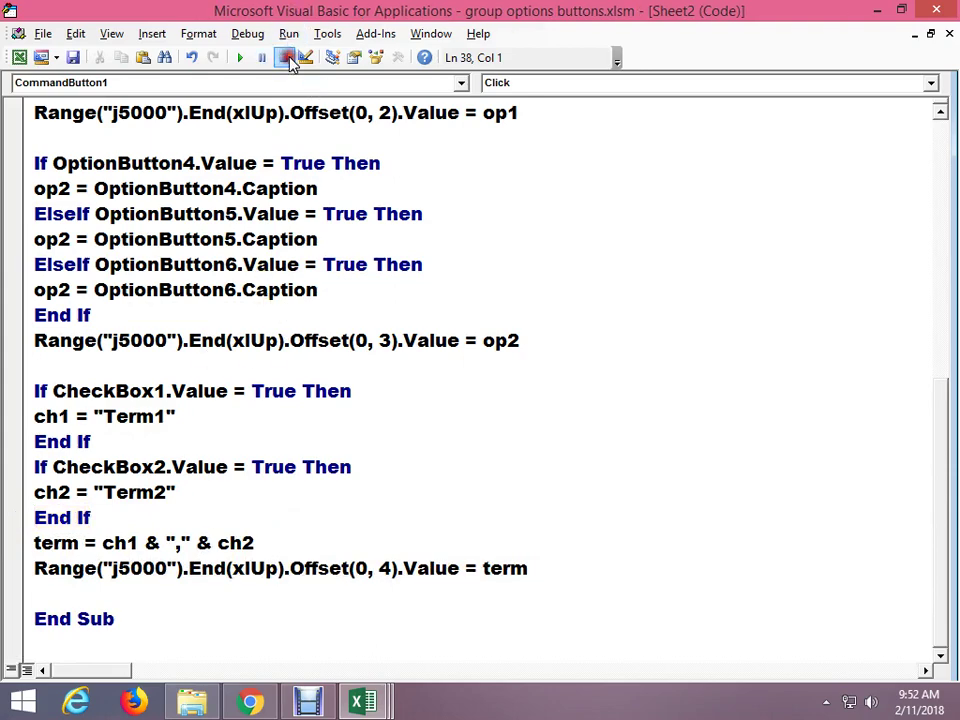
{"action": "key", "text": "alt+F11"}
{"action": "left_click", "coordinate": [425, 364]}
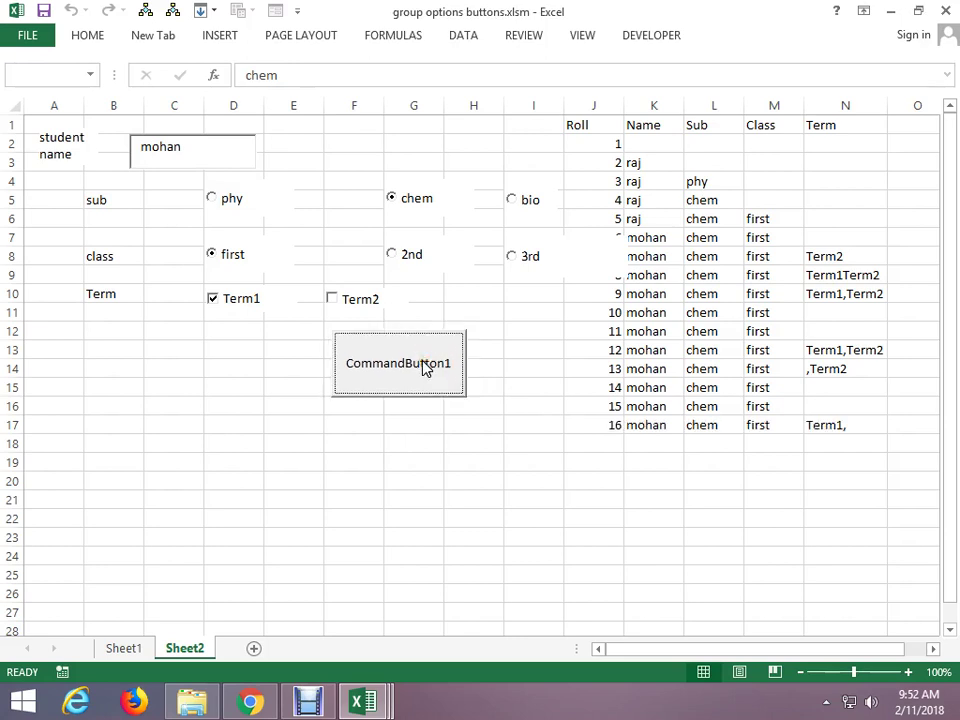
{"action": "left_click", "coordinate": [340, 299]}
{"action": "left_click", "coordinate": [224, 298]}
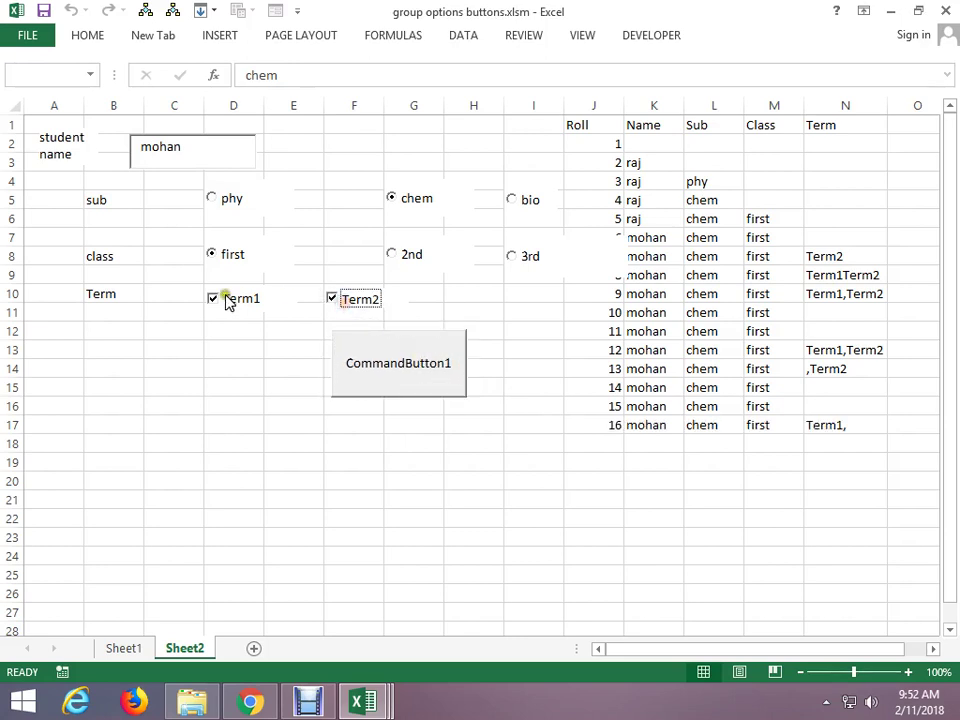
{"action": "left_click", "coordinate": [398, 370]}
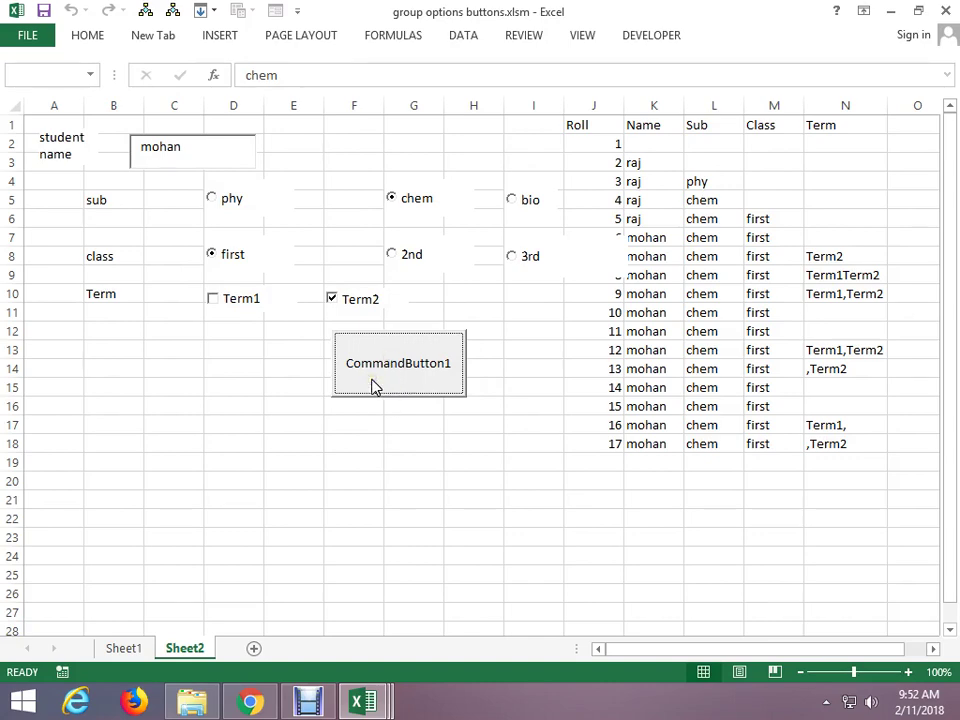
- Insert a blank line above the macro's final Range line
{"action": "key", "text": "alt+F11"}
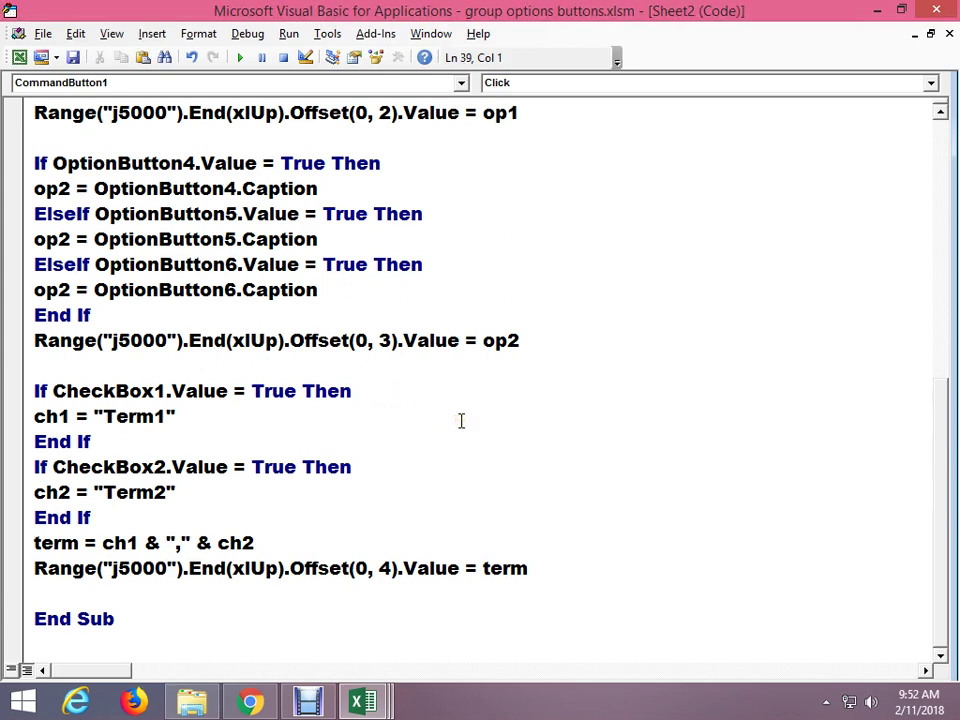
{"action": "key", "text": "Down"}
{"action": "key", "text": "Down"}
{"action": "key", "text": "Up"}
{"action": "key", "text": "Return"}
{"action": "key", "text": "Up"}
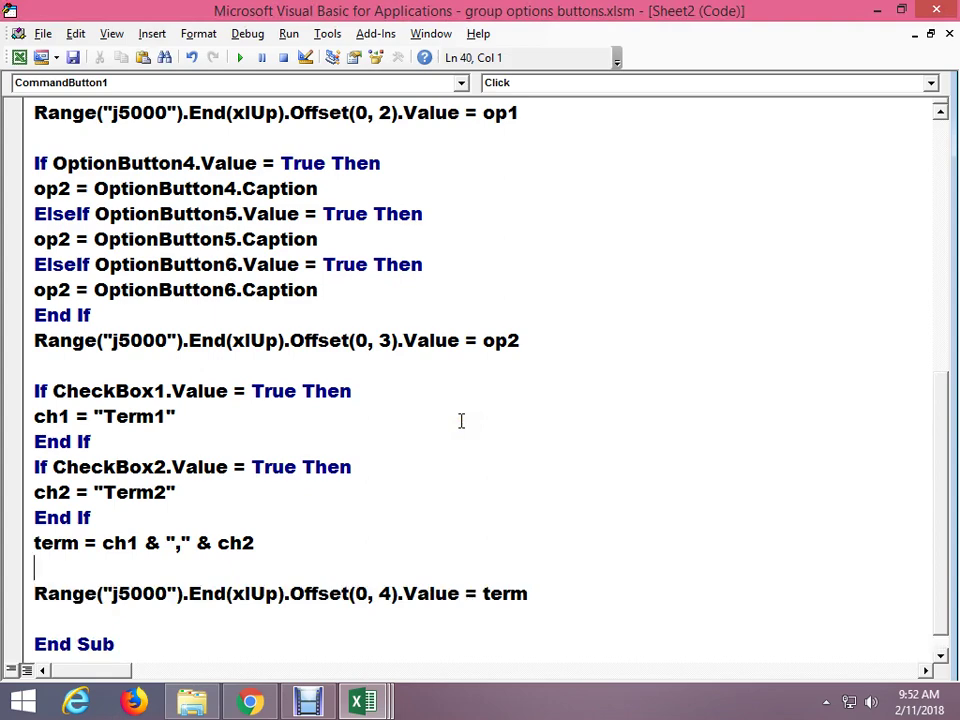
{"action": "key", "text": "alt+F11"}
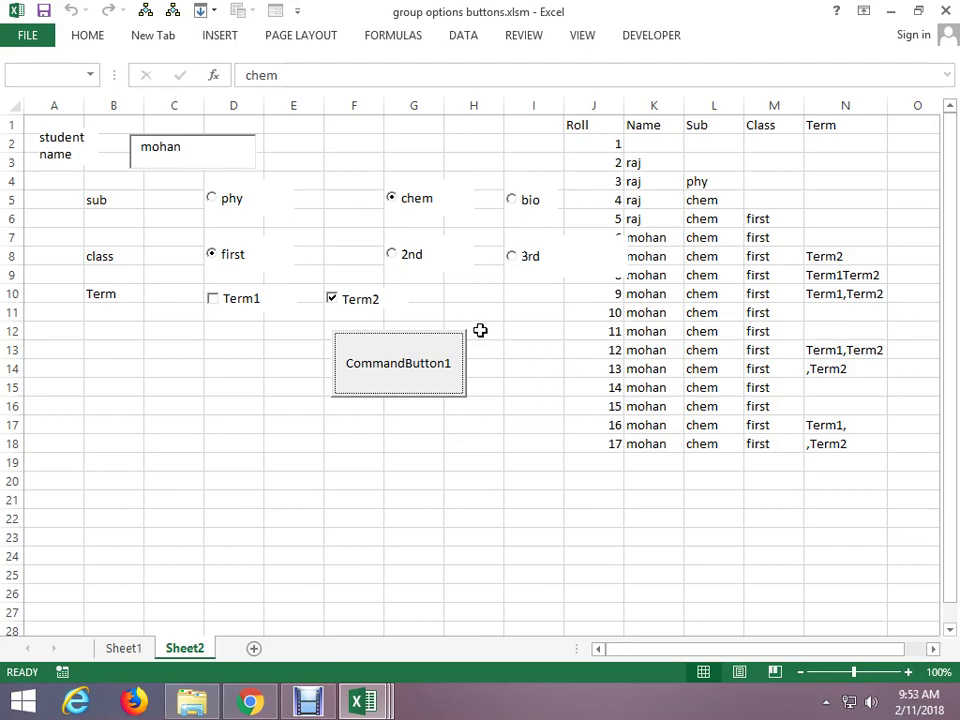
{"action": "key", "text": "alt+F11"}
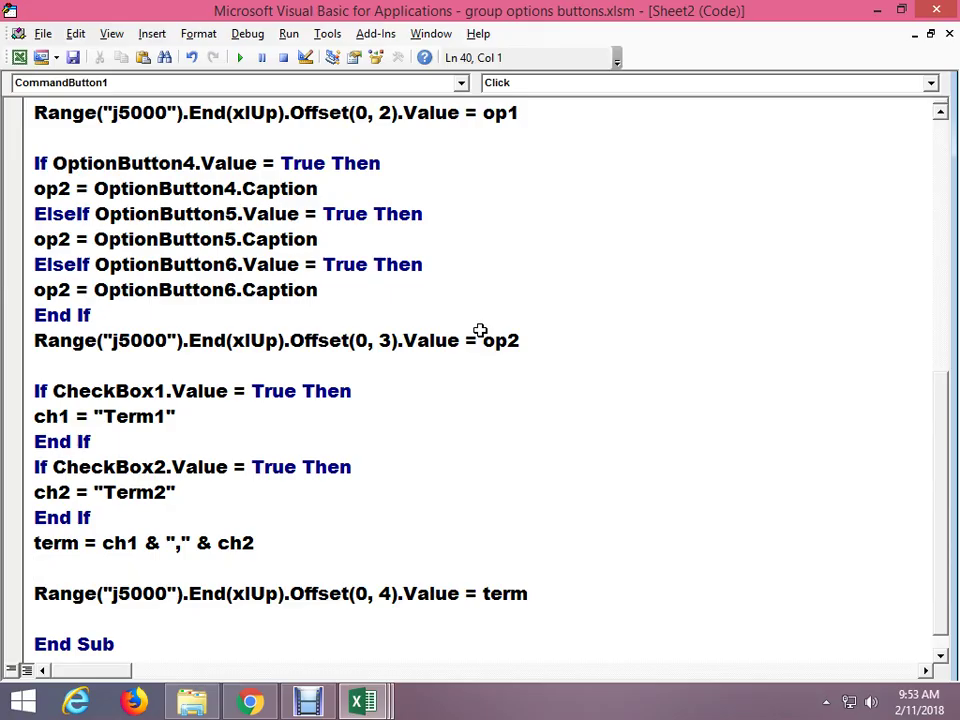
- Extend the first condition with 'And CheckBox2.Value=True', assign 'Term1,Term2' and remove its End If
{"action": "scroll", "coordinate": [440, 370], "scroll_direction": "down", "scroll_amount": 1}
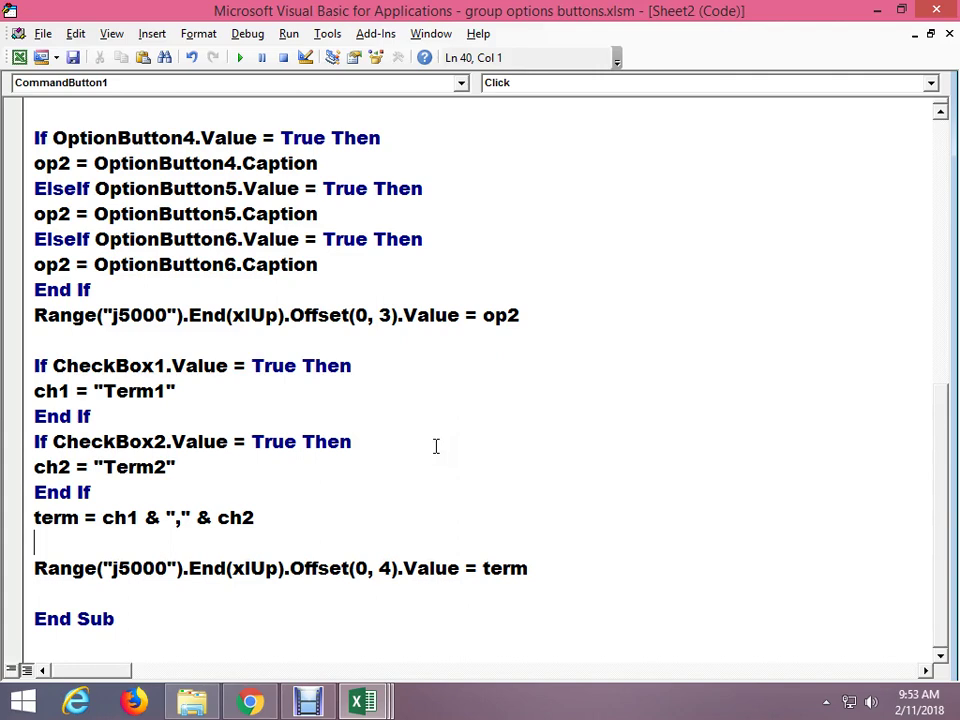
{"action": "key", "text": "Up"}
{"action": "key", "text": "Up"}
{"action": "key", "text": "Up"}
{"action": "key", "text": "Up"}
{"action": "key", "text": "Up"}
{"action": "key", "text": "Up"}
{"action": "key", "text": "Right"}
{"action": "key", "text": "Right"}
{"action": "key", "text": "Right"}
{"action": "key", "text": "Right"}
{"action": "key", "text": "Right"}
{"action": "key", "text": "Right"}
{"action": "key", "text": "Right"}
{"action": "key", "text": "Right"}
{"action": "key", "text": "Right"}
{"action": "key", "text": "Right"}
{"action": "key", "text": "Right"}
{"action": "key", "text": "Right"}
{"action": "key", "text": "Right"}
{"action": "type", "text": "and c hec"}
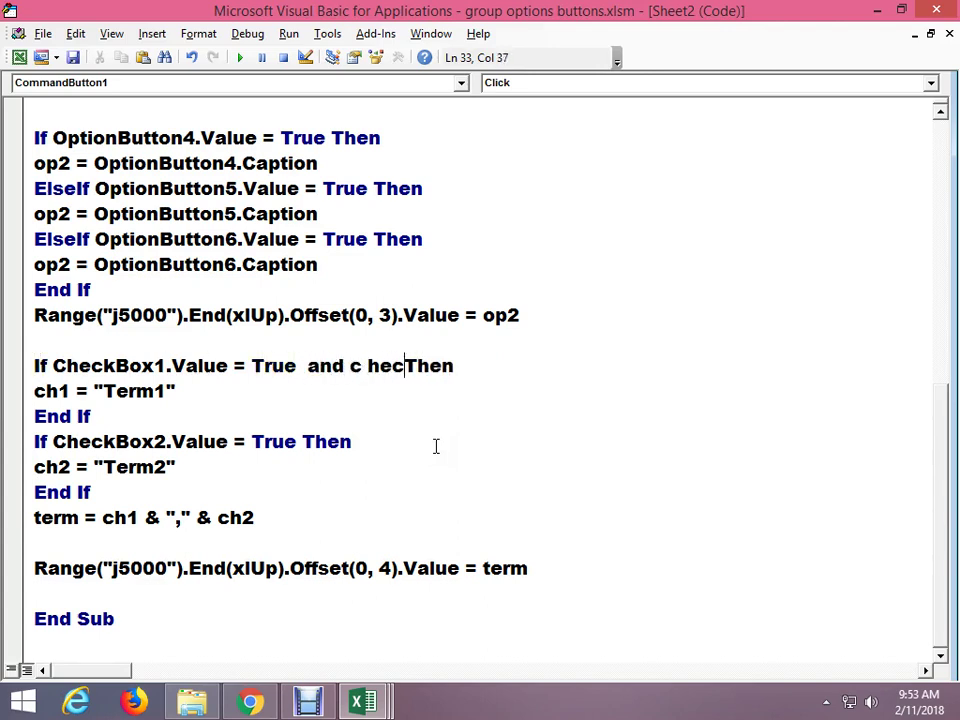
{"action": "key", "text": "BackSpace"}
{"action": "key", "text": "BackSpace"}
{"action": "key", "text": "BackSpace"}
{"action": "key", "text": "BackSpace"}
{"action": "type", "text": "hecbo"}
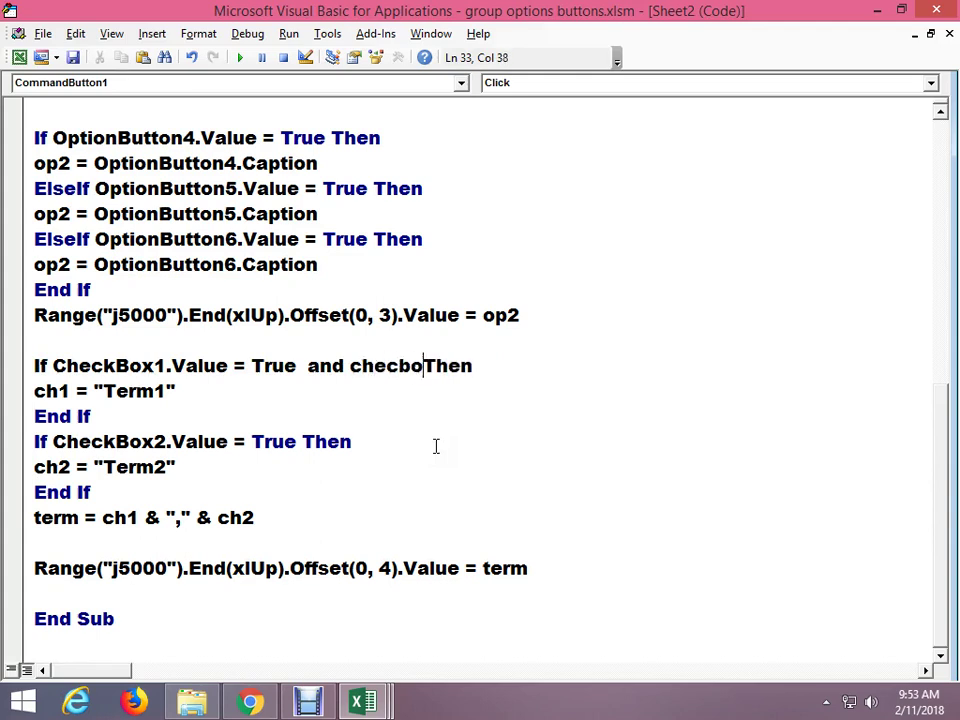
{"action": "type", "text": "x2."}
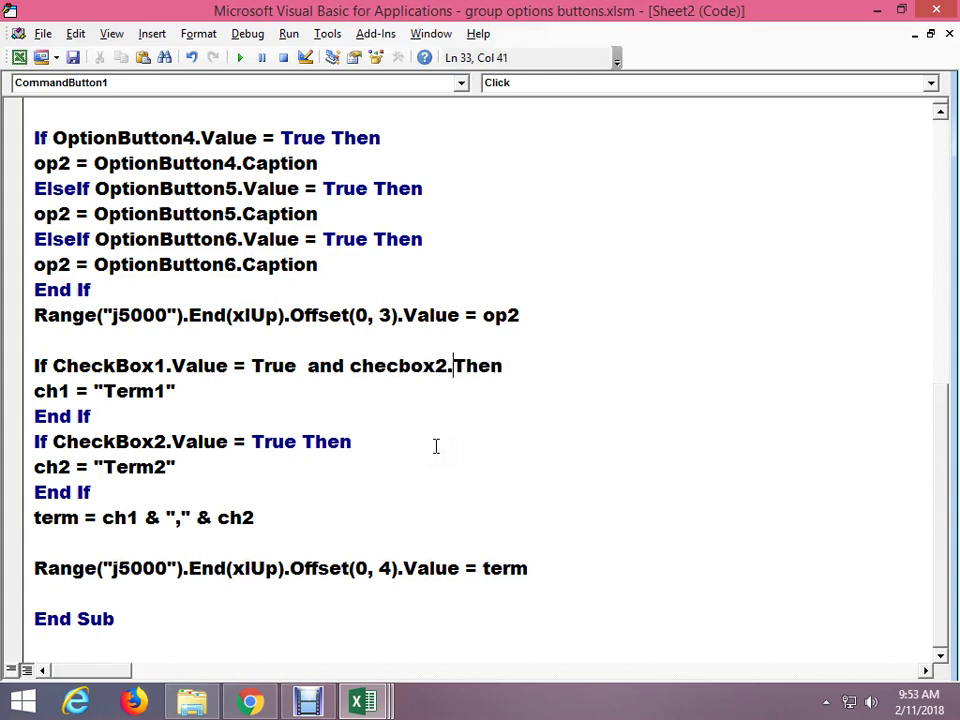
{"action": "type", "text": "alu"}
{"action": "key", "text": "BackSpace"}
{"action": "key", "text": "BackSpace"}
{"action": "type", "text": "l"}
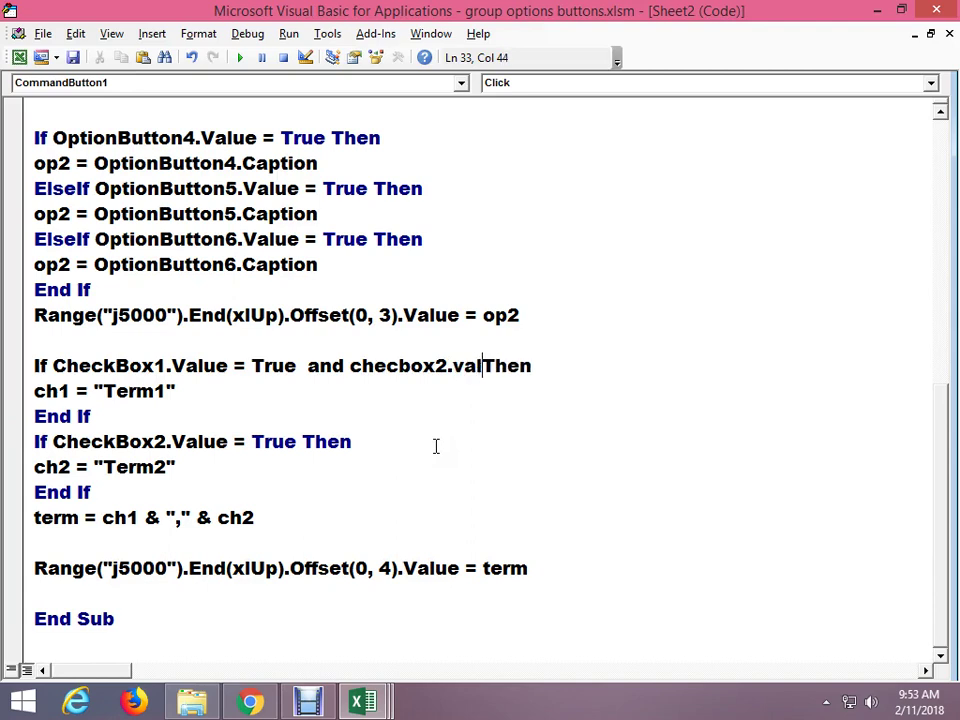
{"action": "type", "text": "ue=true"}
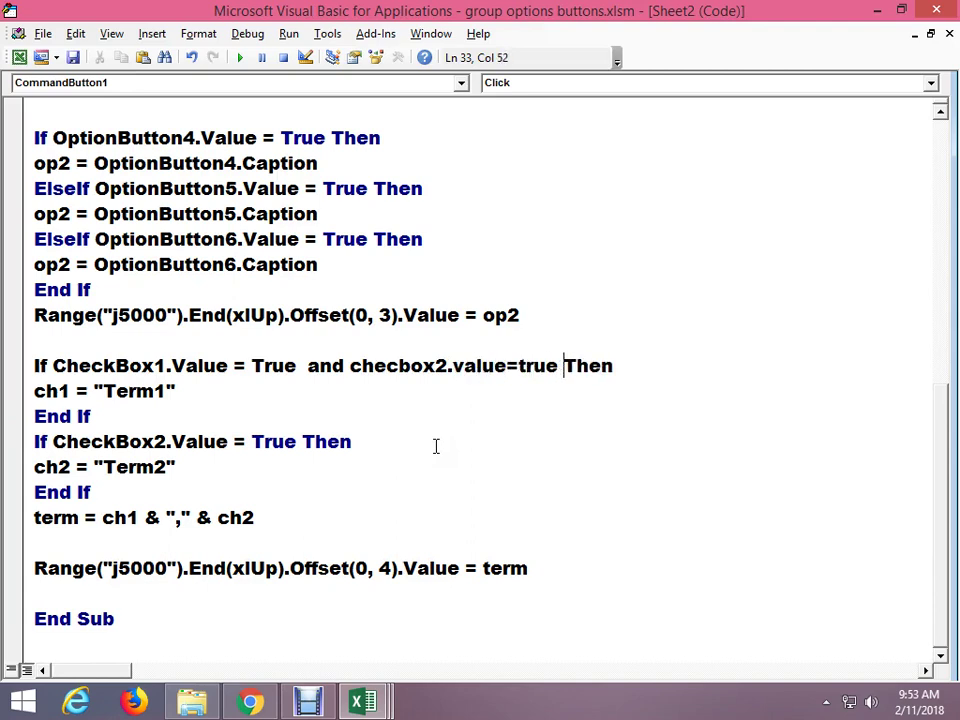
{"action": "key", "text": "Down"}
{"action": "key", "text": "Left"}
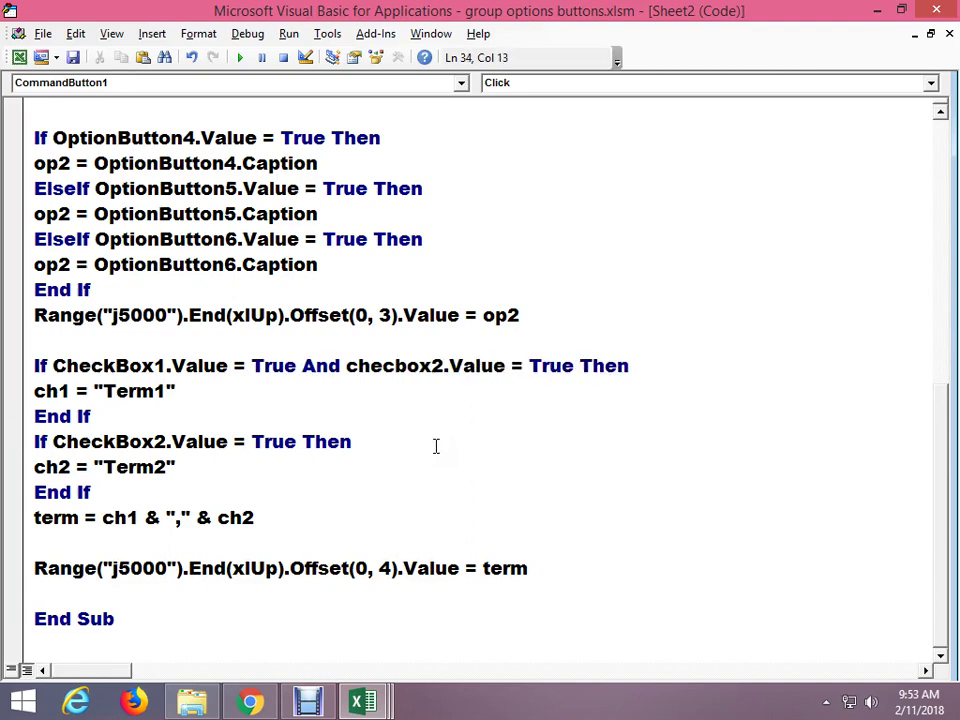
{"action": "type", "text": ",Te"}
{"action": "type", "text": "rm2"}
{"action": "key", "text": "Down"}
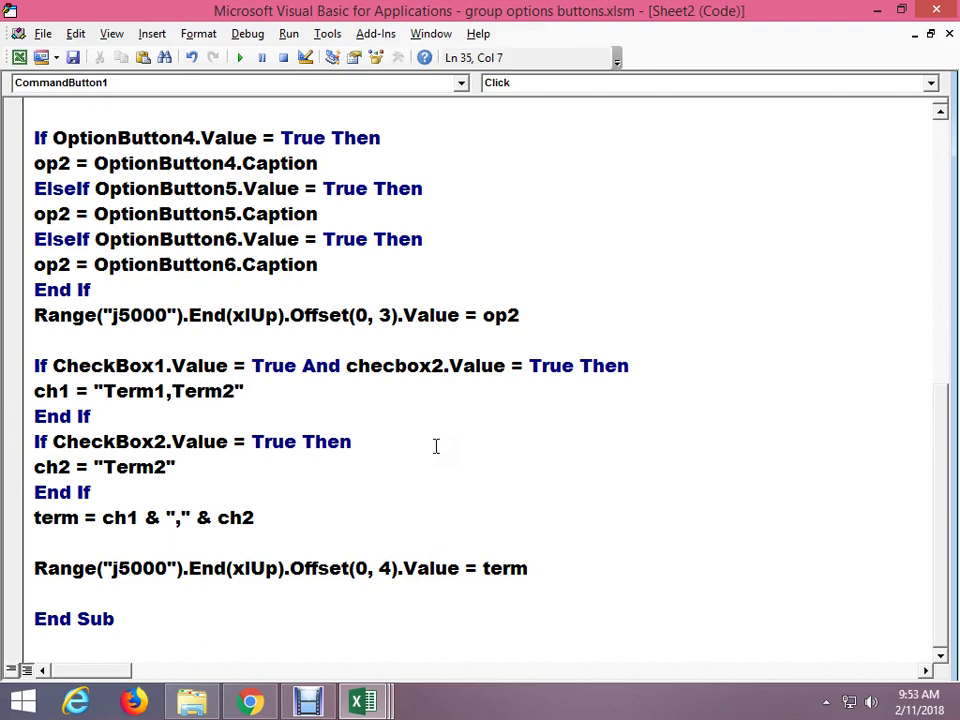
{"action": "key", "text": "BackSpace"}
{"action": "key", "text": "BackSpace"}
{"action": "key", "text": "BackSpace"}
{"action": "key", "text": "Return"}
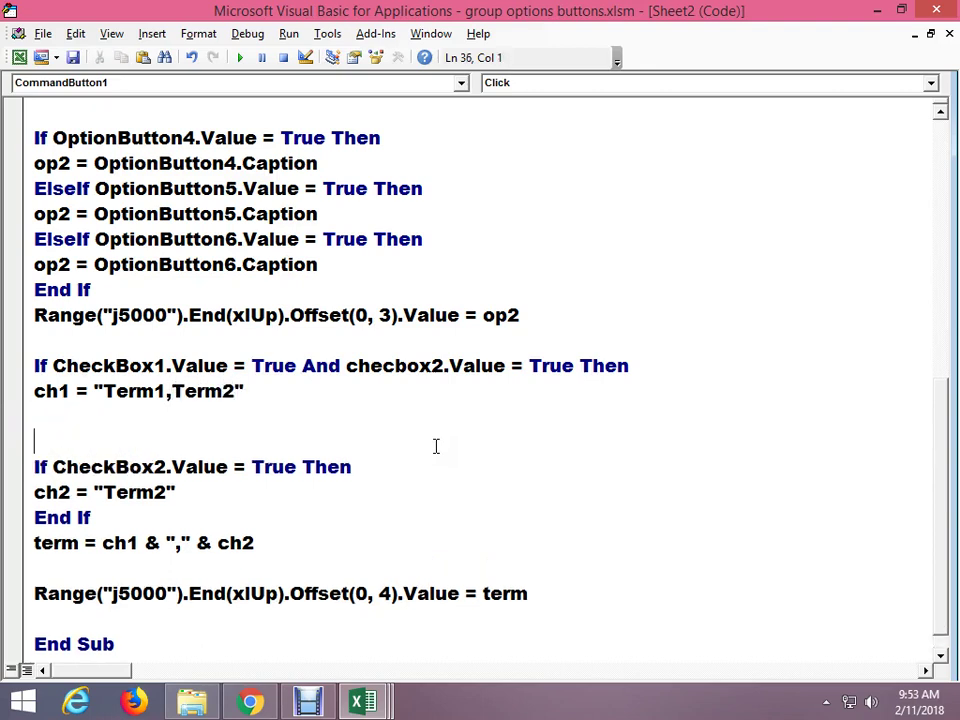
- Add an ElseIf branch for CheckBox1 True and CheckBox2 False that assigns Term1
{"action": "key", "text": "Up"}
{"action": "key", "text": "Up"}
{"action": "key", "text": "Up"}
{"action": "key", "text": "shift+Down"}
{"action": "key", "text": "shift+Down"}
{"action": "key", "text": "ctrl+c"}
{"action": "key", "text": "ctrl+v"}
{"action": "key", "text": "Up"}
{"action": "key", "text": "Up"}
{"action": "type", "text": "else"}
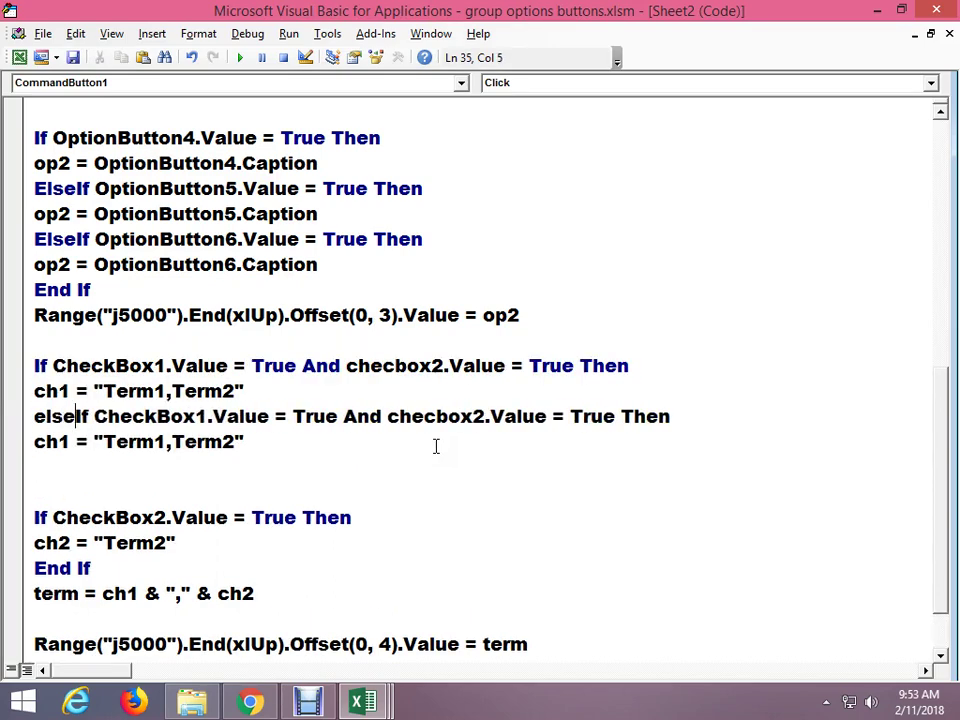
{"action": "key", "text": "Down"}
{"action": "key", "text": "Up"}
{"action": "key", "text": "Right"}
{"action": "key", "text": "Right"}
{"action": "key", "text": "Right"}
{"action": "key", "text": "Right"}
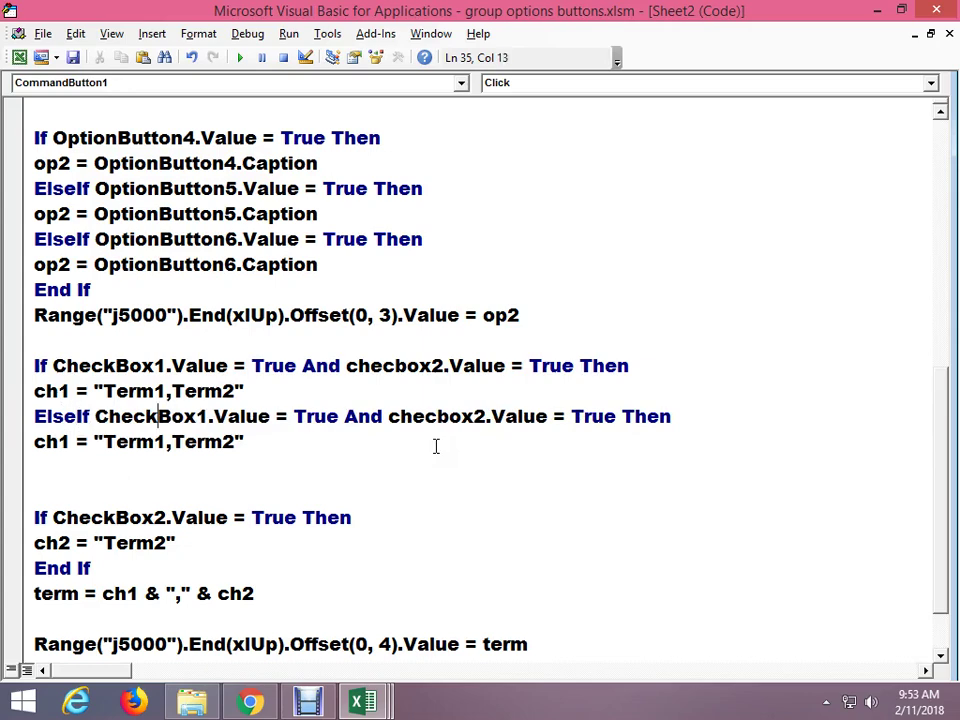
{"action": "key", "text": "Right"}
{"action": "key", "text": "Right"}
{"action": "key", "text": "Right"}
{"action": "key", "text": "Right"}
{"action": "key", "text": "Right"}
{"action": "key", "text": "Right"}
{"action": "key", "text": "Right"}
{"action": "key", "text": "Right"}
{"action": "key", "text": "Right"}
{"action": "key", "text": "Right"}
{"action": "key", "text": "Right"}
{"action": "key", "text": "Right"}
{"action": "key", "text": "Right"}
{"action": "key", "text": "Right"}
{"action": "key", "text": "Right"}
{"action": "key", "text": "Right"}
{"action": "key", "text": "Delete"}
{"action": "key", "text": "Delete"}
{"action": "key", "text": "Delete"}
{"action": "key", "text": "Delete"}
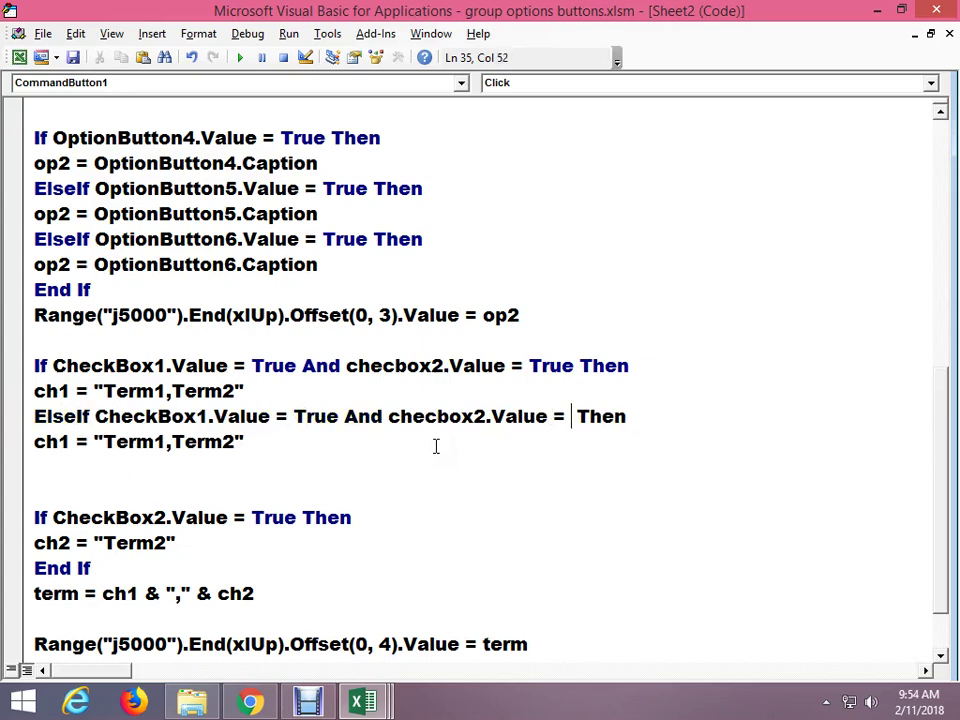
{"action": "type", "text": "false"}
{"action": "key", "text": "Down"}
{"action": "key", "text": "Left"}
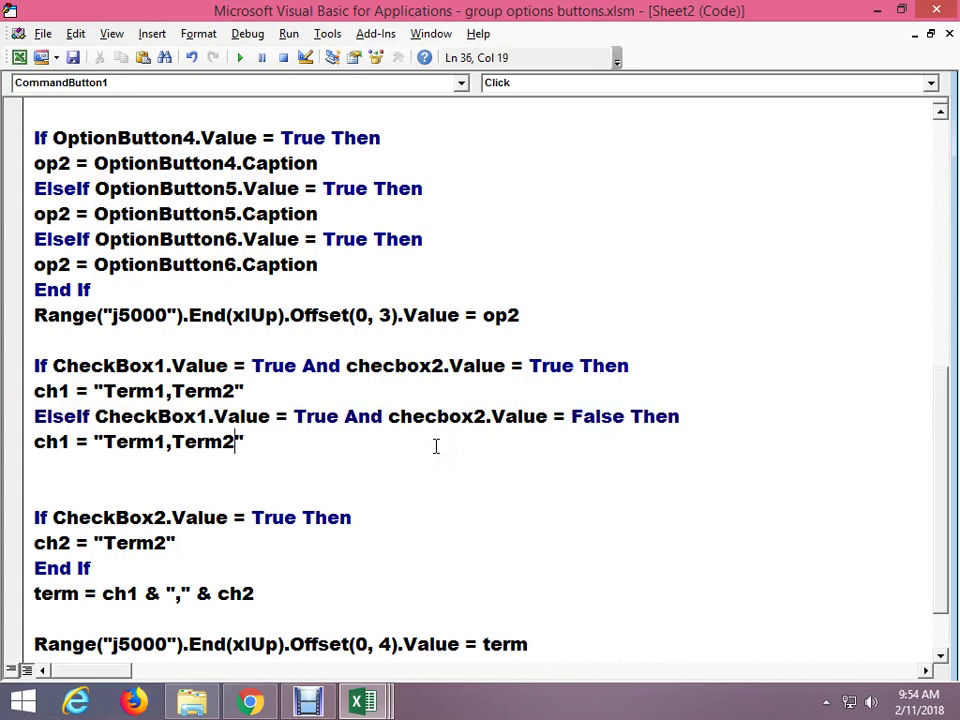
{"action": "key", "text": "Left"}
{"action": "key", "text": "Left"}
{"action": "key", "text": "Left"}
{"action": "key", "text": "Left"}
{"action": "key", "text": "Left"}
{"action": "key", "text": "Left"}
{"action": "key", "text": "Right"}
{"action": "key", "text": "BackSpace"}
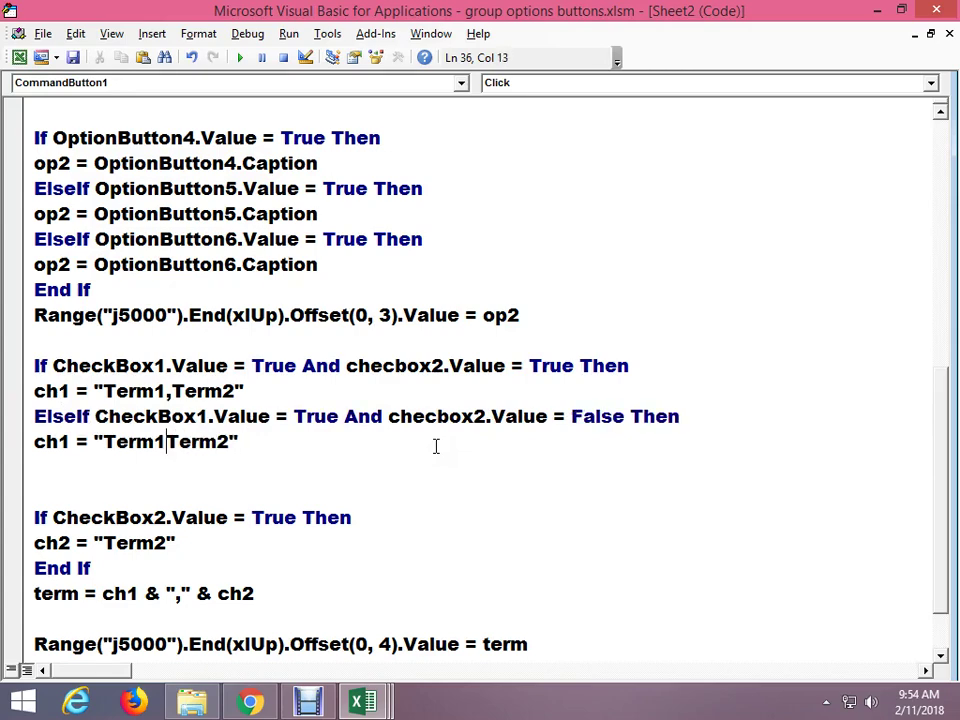
{"action": "key", "text": "Delete"}
{"action": "key", "text": "Delete"}
{"action": "key", "text": "Delete"}
{"action": "key", "text": "Delete"}
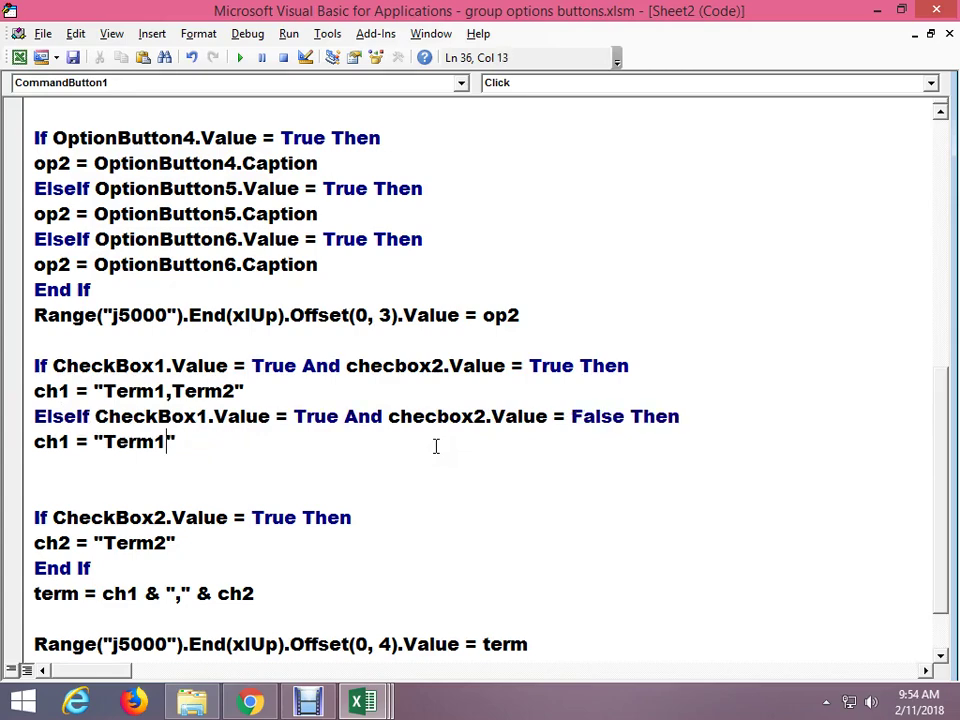
- Add an ElseIf branch for CheckBox1 False and CheckBox2 True that assigns Term2
{"action": "key", "text": "Up"}
{"action": "key", "text": "Home"}
{"action": "key", "text": "shift+Down"}
{"action": "key", "text": "shift+Down"}
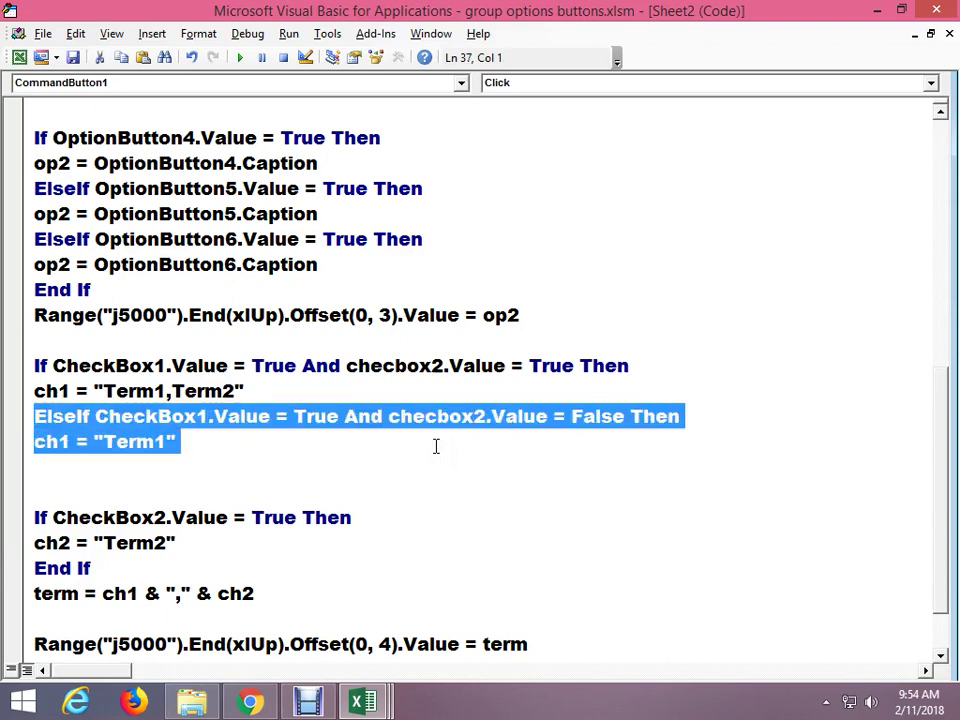
{"action": "key", "text": "ctrl+c"}
{"action": "key", "text": "Right"}
{"action": "key", "text": "ctrl+v"}
{"action": "key", "text": "Left"}
{"action": "key", "text": "Left"}
{"action": "key", "text": "Left"}
{"action": "key", "text": "Left"}
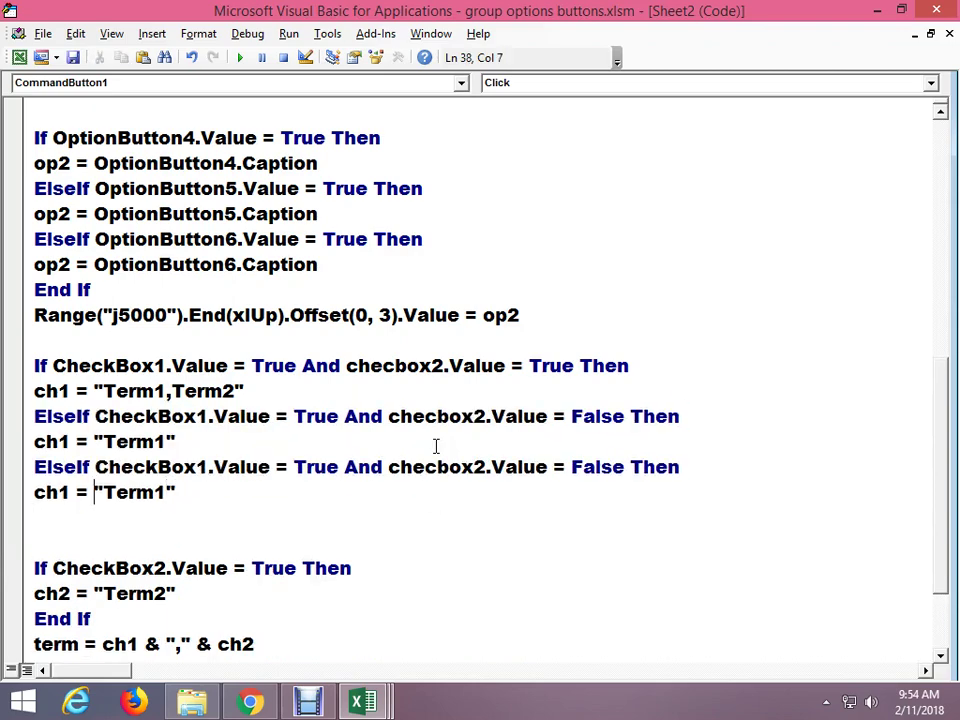
{"action": "key", "text": "Up"}
{"action": "key", "text": "Right"}
{"action": "key", "text": "Right"}
{"action": "key", "text": "Right"}
{"action": "key", "text": "Right"}
{"action": "key", "text": "Right"}
{"action": "key", "text": "Right"}
{"action": "key", "text": "Delete"}
{"action": "key", "text": "Delete"}
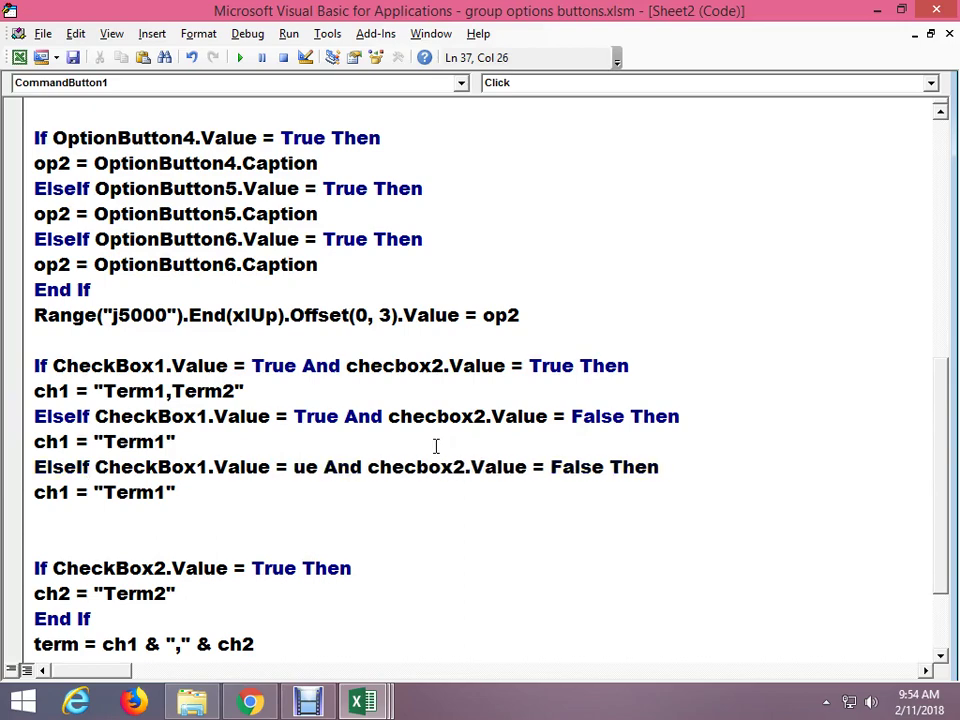
{"action": "key", "text": "Delete"}
{"action": "type", "text": "fals"}
{"action": "key", "text": "Right"}
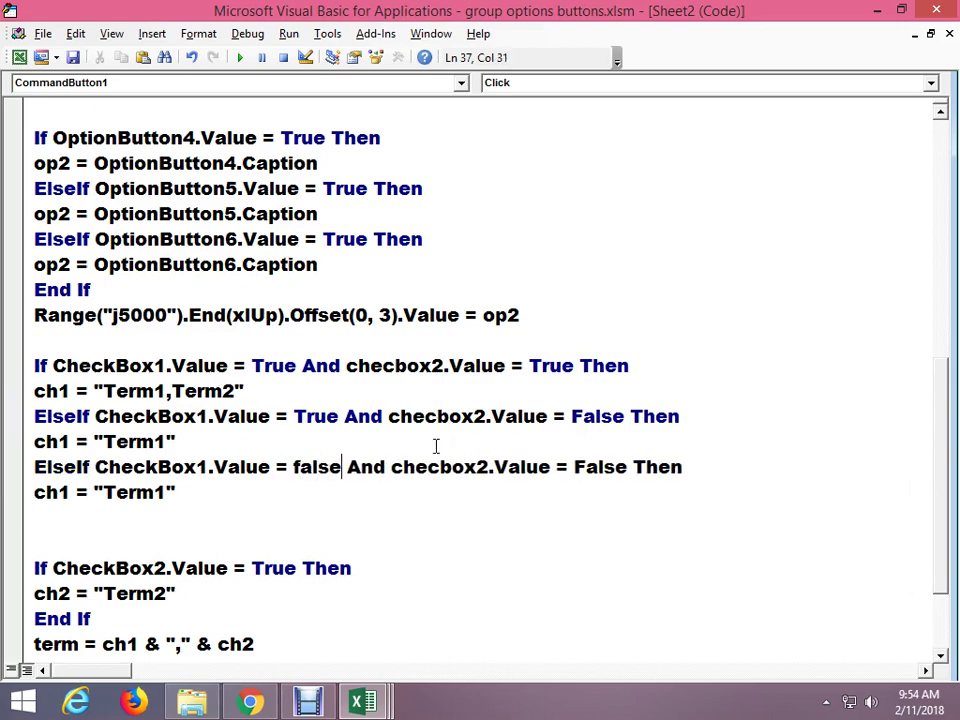
{"action": "key", "text": "Right"}
{"action": "key", "text": "Right"}
{"action": "key", "text": "Right"}
{"action": "key", "text": "Right"}
{"action": "key", "text": "Right"}
{"action": "key", "text": "Right"}
{"action": "key", "text": "Right"}
{"action": "key", "text": "Delete"}
{"action": "key", "text": "Delete"}
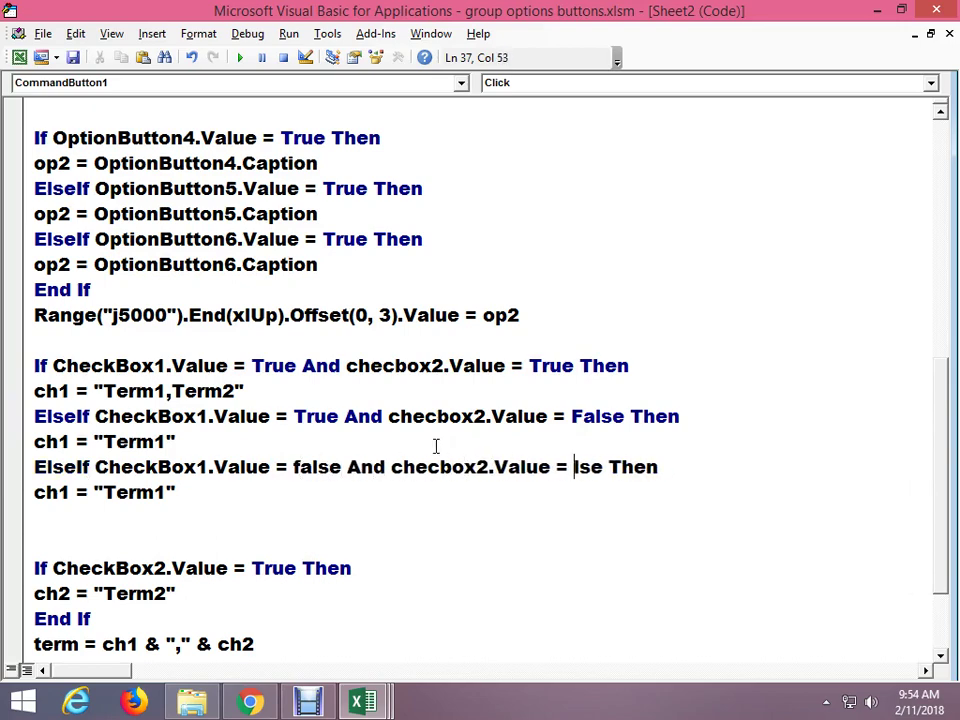
{"action": "key", "text": "Delete"}
{"action": "key", "text": "Delete"}
{"action": "key", "text": "Delete"}
{"action": "type", "text": "true"}
{"action": "key", "text": "Down"}
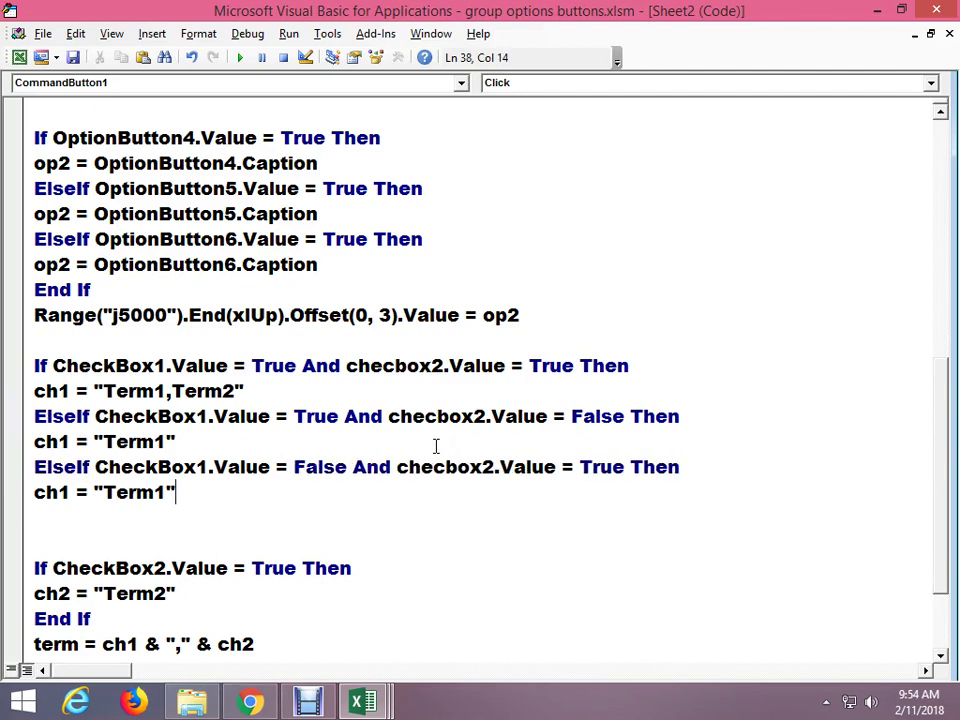
{"action": "key", "text": "Left"}
{"action": "key", "text": "Left"}
{"action": "key", "text": "Delete"}
{"action": "type", "text": "2"}
- Add a final ElseIf for both checkboxes False that assigns an empty string, then close with End If
{"action": "key", "text": "Up"}
{"action": "key", "text": "Home"}
{"action": "key", "text": "shift+Down"}
{"action": "key", "text": "shift+Down"}
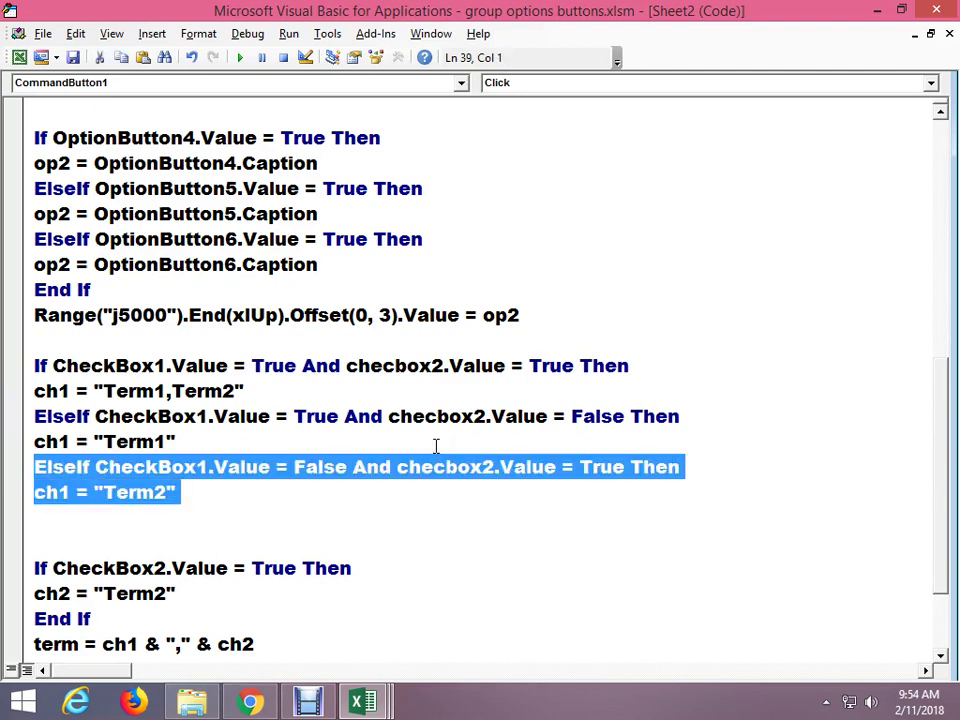
{"action": "key", "text": "Right"}
{"action": "key", "text": "ctrl+v"}
{"action": "key", "text": "Up"}
{"action": "key", "text": "End"}
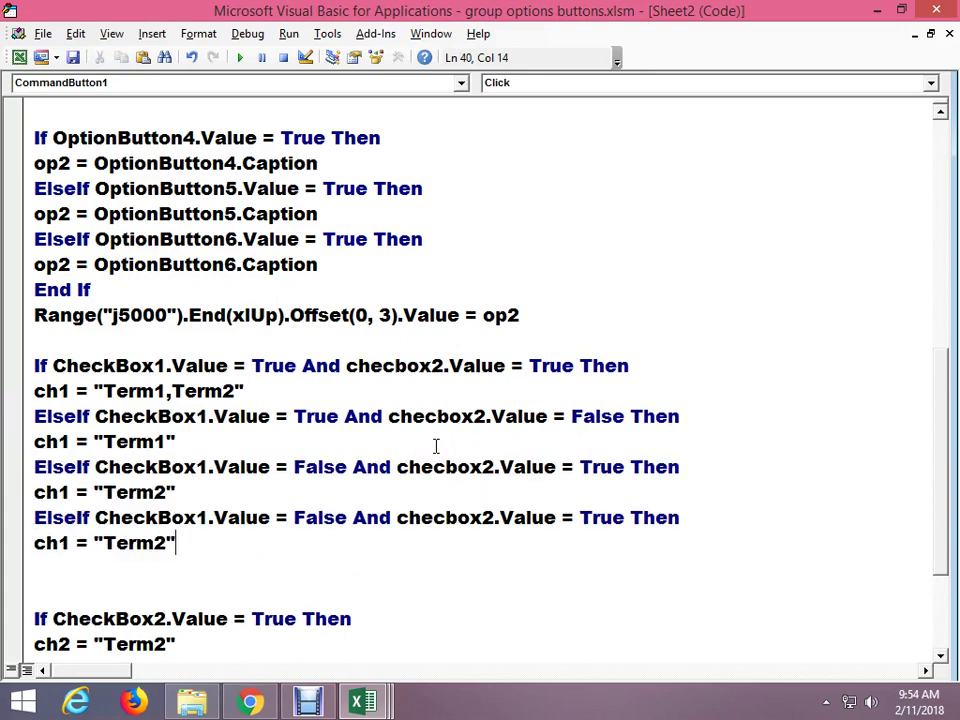
{"action": "key", "text": "Left"}
{"action": "key", "text": "Up"}
{"action": "key", "text": "End"}
{"action": "key", "text": "Left"}
{"action": "key", "text": "Left"}
{"action": "key", "text": "Left"}
{"action": "key", "text": "Left"}
{"action": "key", "text": "BackSpace"}
{"action": "key", "text": "BackSpace"}
{"action": "key", "text": "BackSpace"}
{"action": "key", "text": "BackSpace"}
{"action": "type", "text": "false"}
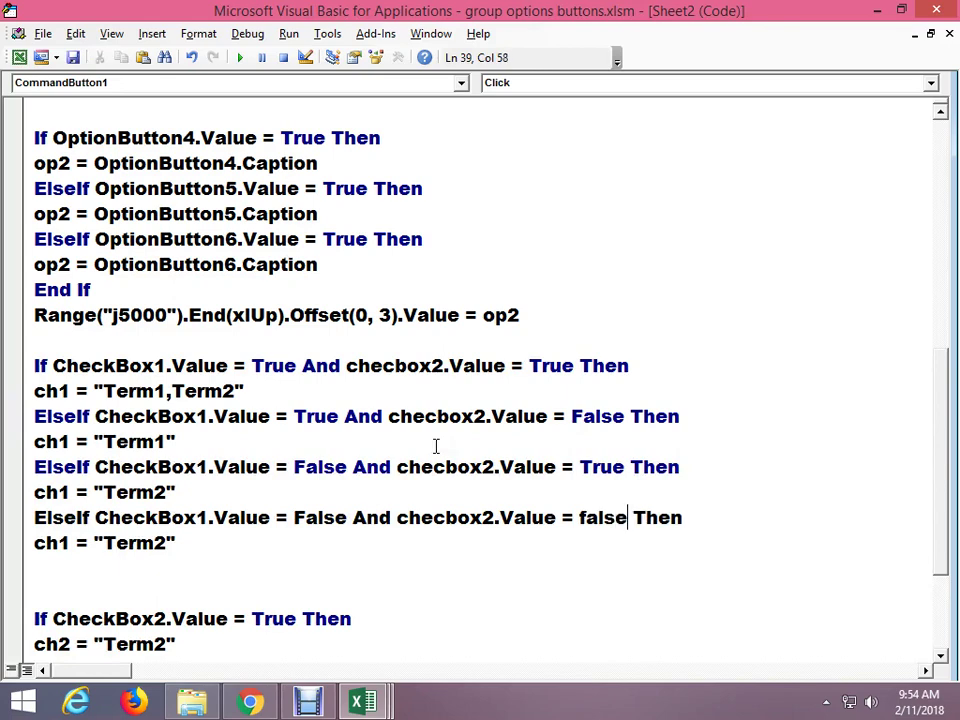
{"action": "key", "text": "Down"}
{"action": "key", "text": "Left"}
{"action": "key", "text": "BackSpace"}
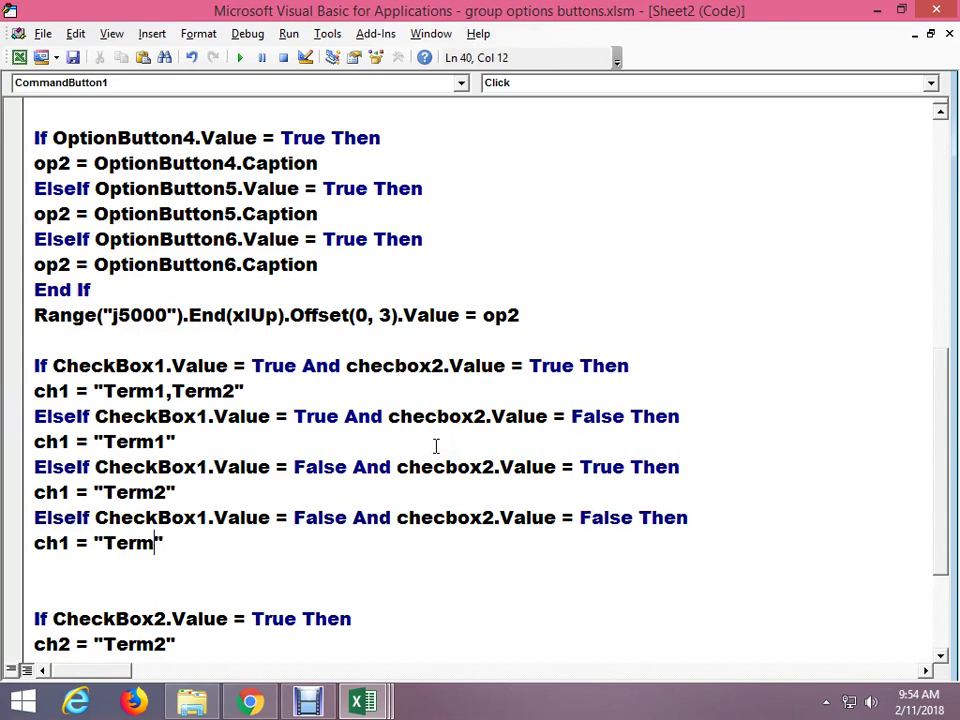
{"action": "key", "text": "BackSpace"}
{"action": "key", "text": "BackSpace"}
{"action": "key", "text": "BackSpace"}
{"action": "key", "text": "Down"}
{"action": "key", "text": "Down"}
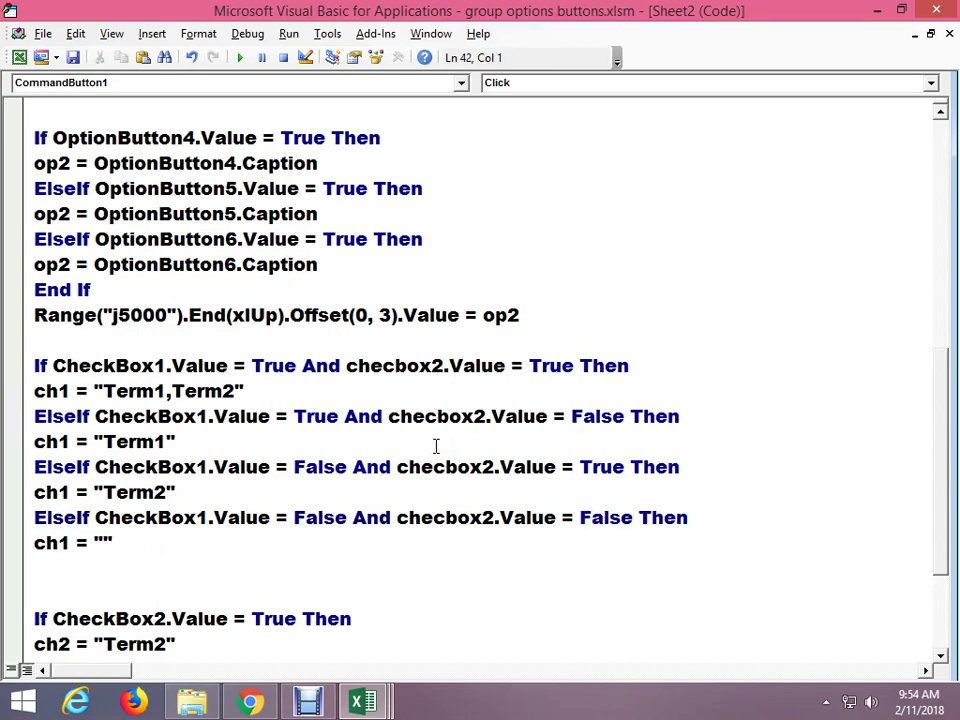
{"action": "key", "text": "Up"}
{"action": "type", "text": "end if"}
{"action": "key", "text": "Down"}
{"action": "key", "text": "Down"}
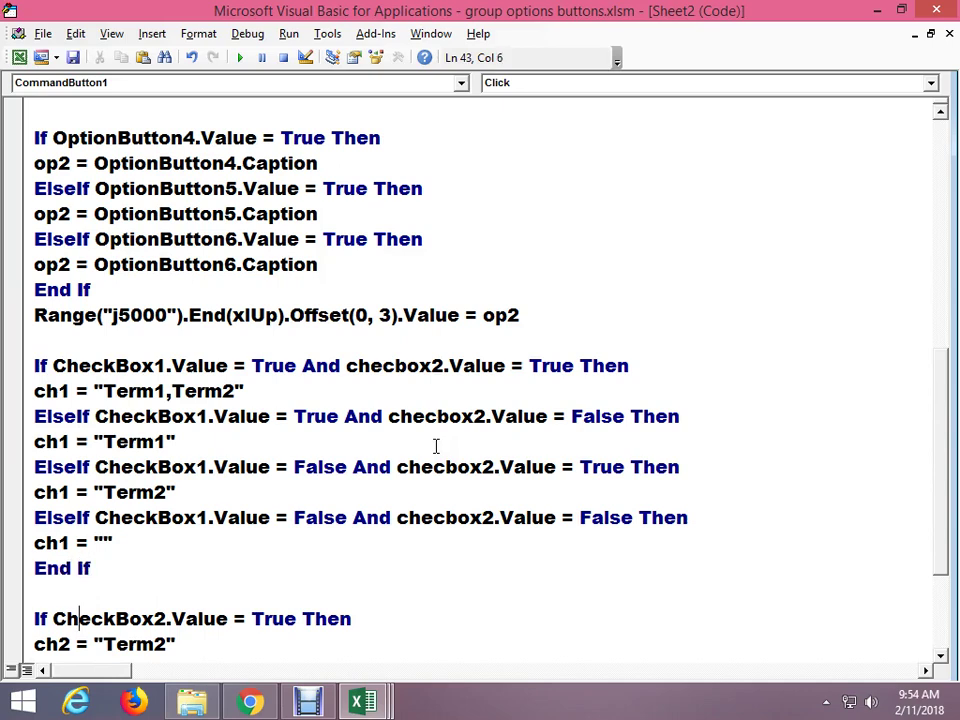
- Delete the old CheckBox2 block and make the Range Offset(0, 4) line write ch1
{"action": "key", "text": "Down"}
{"action": "key", "text": "Down"}
{"action": "key", "text": "Down"}
{"action": "key", "text": "Up"}
{"action": "key", "text": "Up"}
{"action": "key", "text": "Up"}
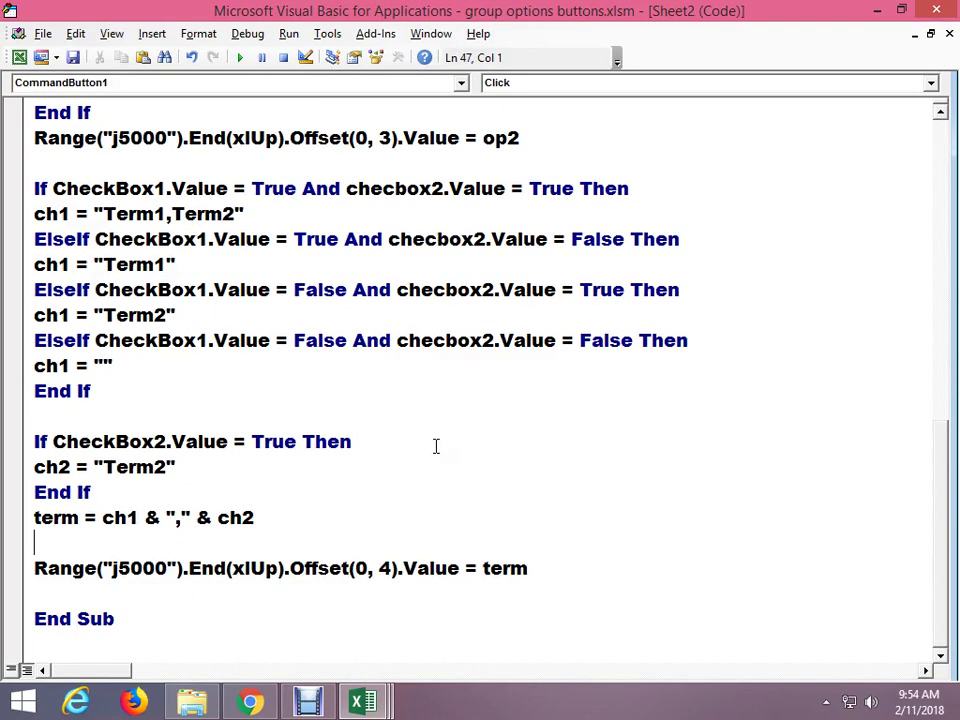
{"action": "key", "text": "Up"}
{"action": "key", "text": "Up"}
{"action": "key", "text": "Up"}
{"action": "key", "text": "Home"}
{"action": "key", "text": "shift+Down"}
{"action": "key", "text": "shift+Down"}
{"action": "key", "text": "shift+Down"}
{"action": "key", "text": "shift+Down"}
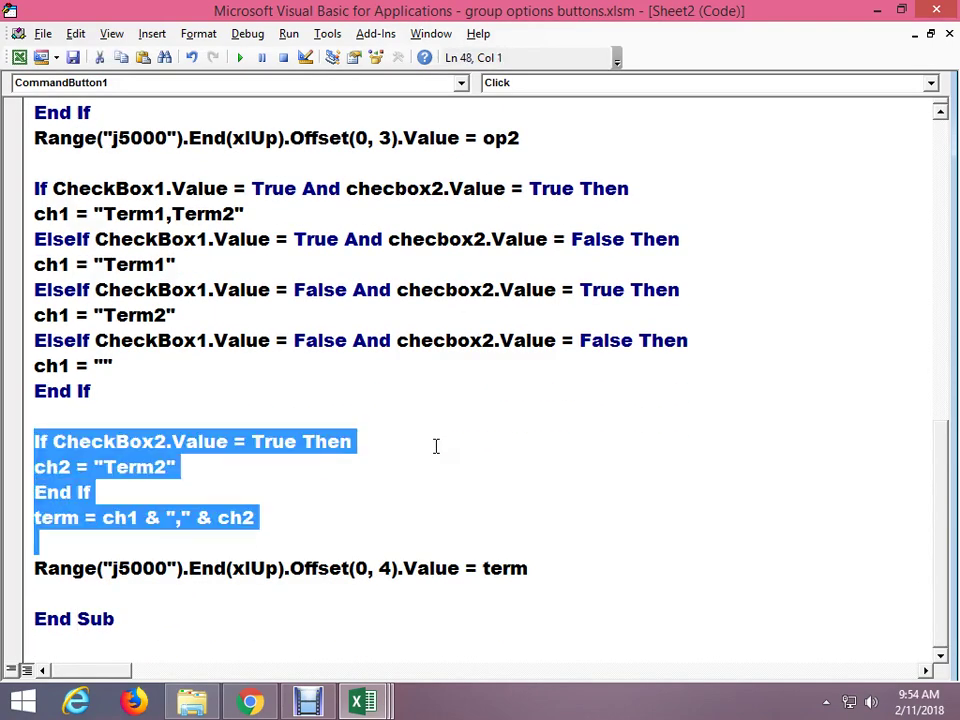
{"action": "key", "text": "shift+Down"}
{"action": "key", "text": "Delete"}
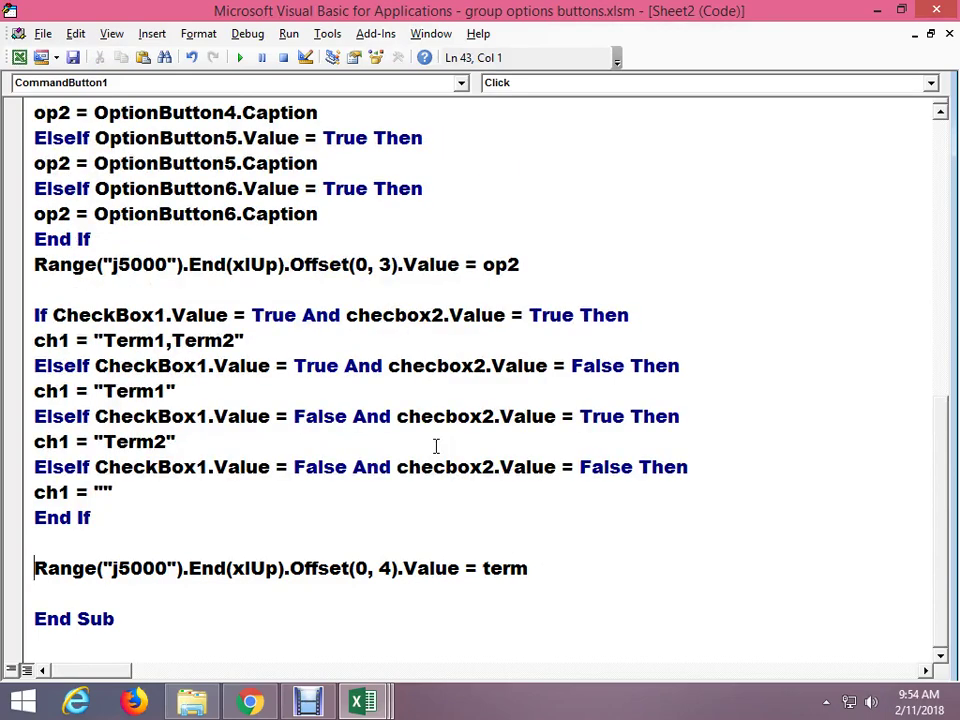
{"action": "key", "text": "BackSpace"}
{"action": "key", "text": "BackSpace"}
{"action": "key", "text": "BackSpace"}
{"action": "key", "text": "BackSpace"}
{"action": "type", "text": "ch1"}
{"action": "key", "text": "Up"}
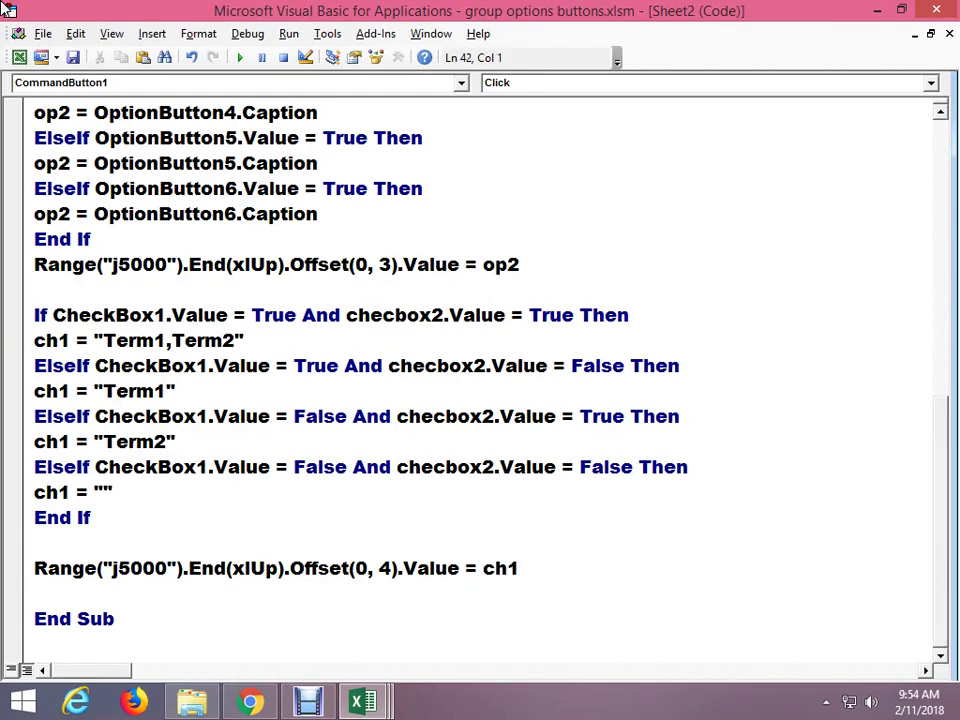
- In Excel, enter Design Mode and shrink the 3rd option button to fit its label
{"action": "left_click", "coordinate": [19, 57]}
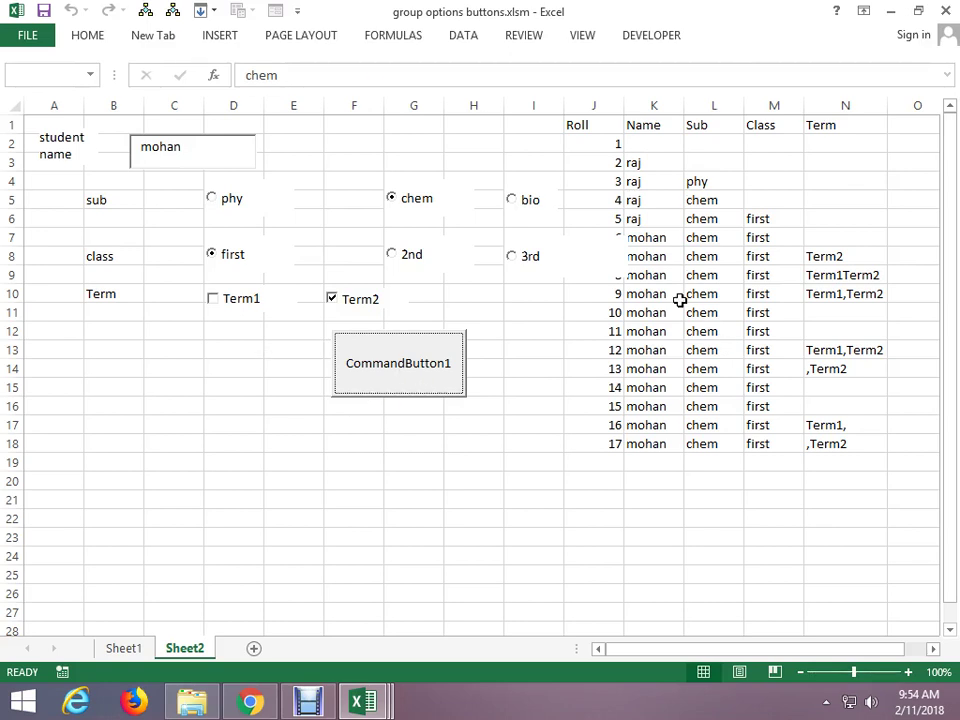
{"action": "left_click", "coordinate": [662, 203]}
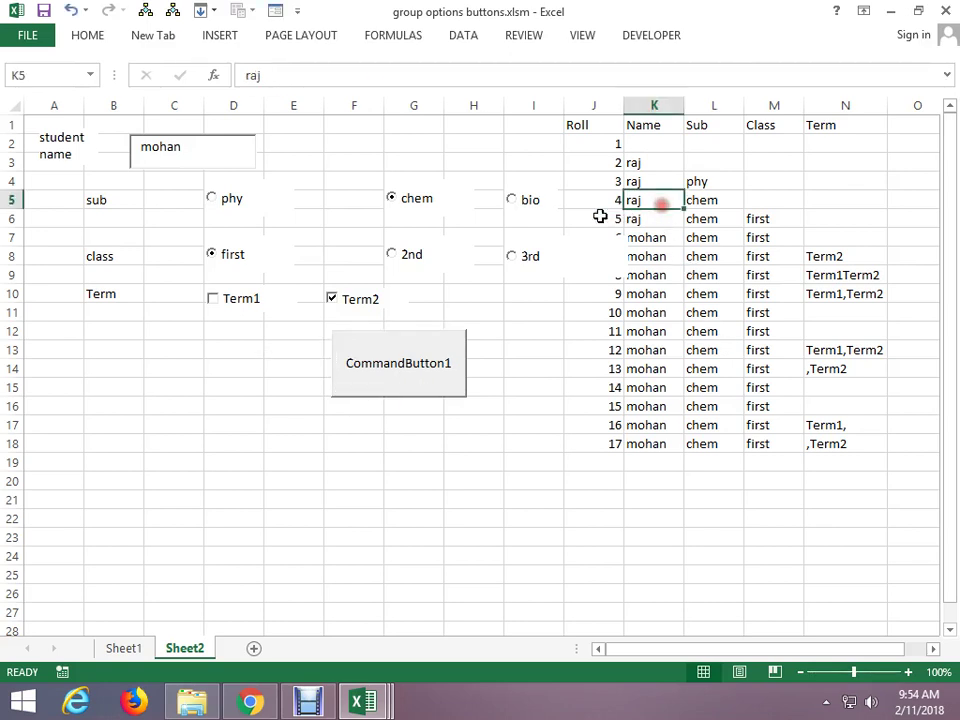
{"action": "left_click", "coordinate": [660, 35]}
{"action": "left_click", "coordinate": [392, 85]}
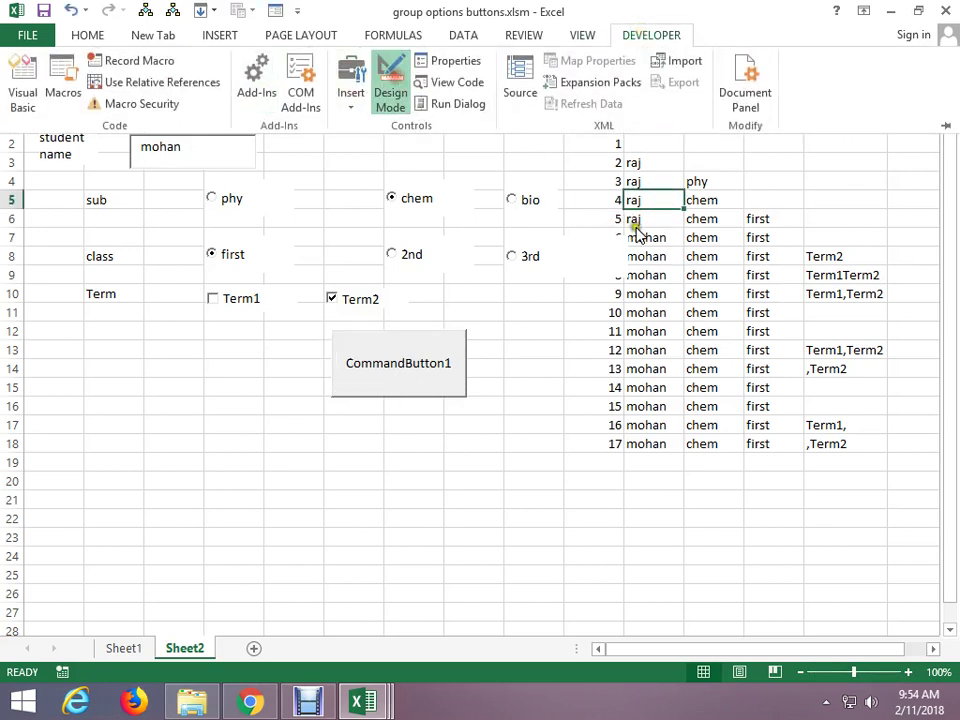
{"action": "left_click", "coordinate": [597, 271]}
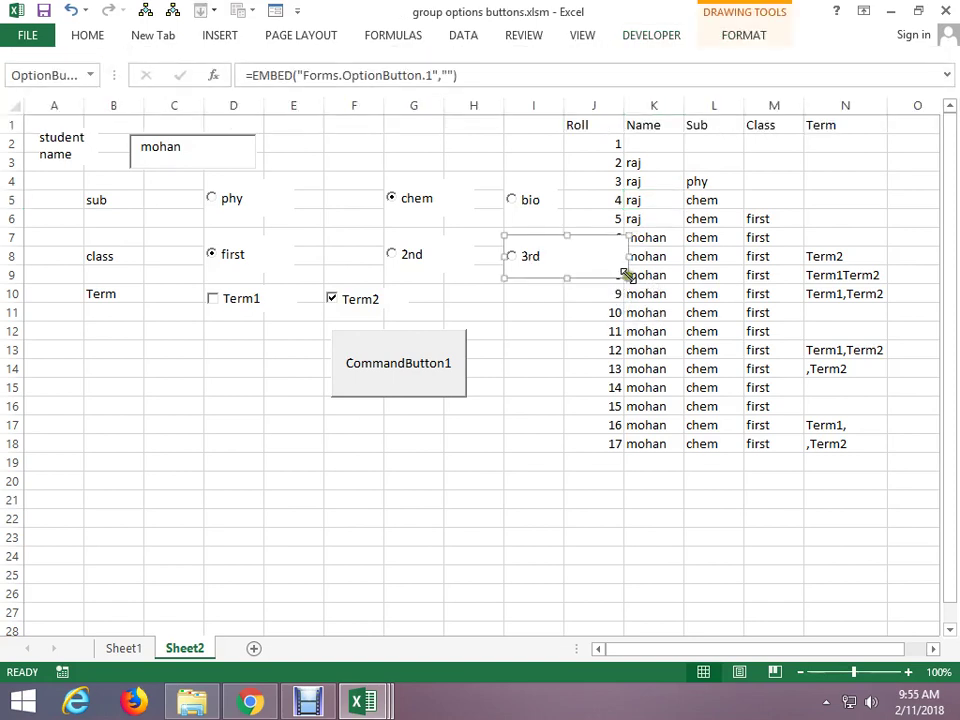
{"action": "left_click_drag", "start_coordinate": [630, 277], "coordinate": [566, 270]}
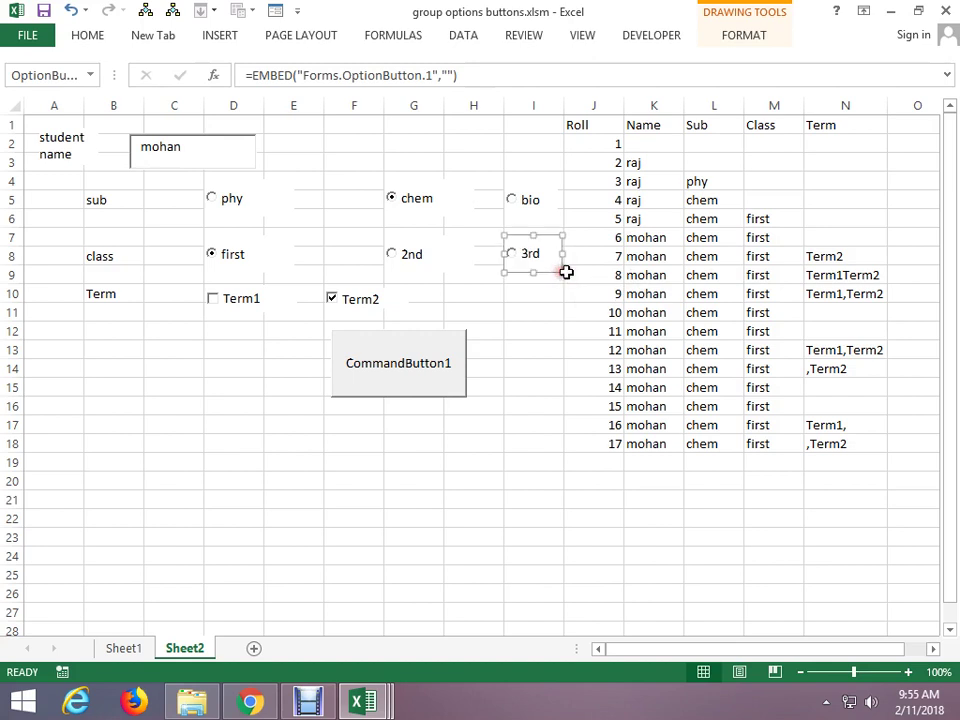
- Clear the old records from J2:N22, keeping headers, exit Design Mode and run CommandButton1
{"action": "left_click", "coordinate": [621, 268]}
{"action": "key", "text": "ctrl+Up"}
{"action": "key", "text": "Down"}
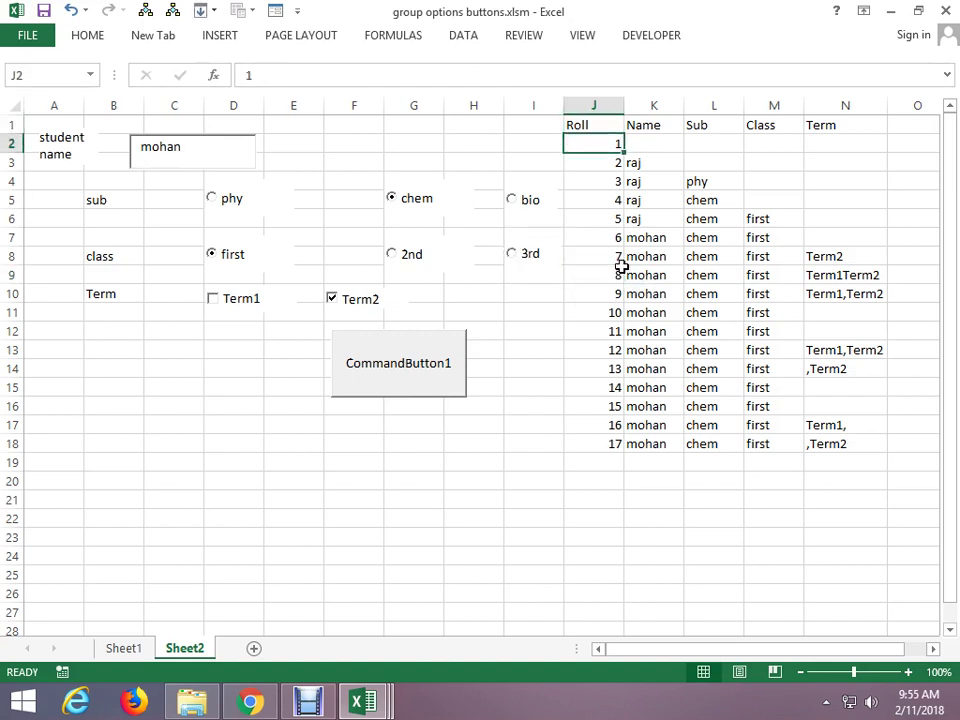
{"action": "key", "text": "shift+Right"}
{"action": "key", "text": "shift+Right"}
{"action": "key", "text": "shift+Right"}
{"action": "key", "text": "shift+Down"}
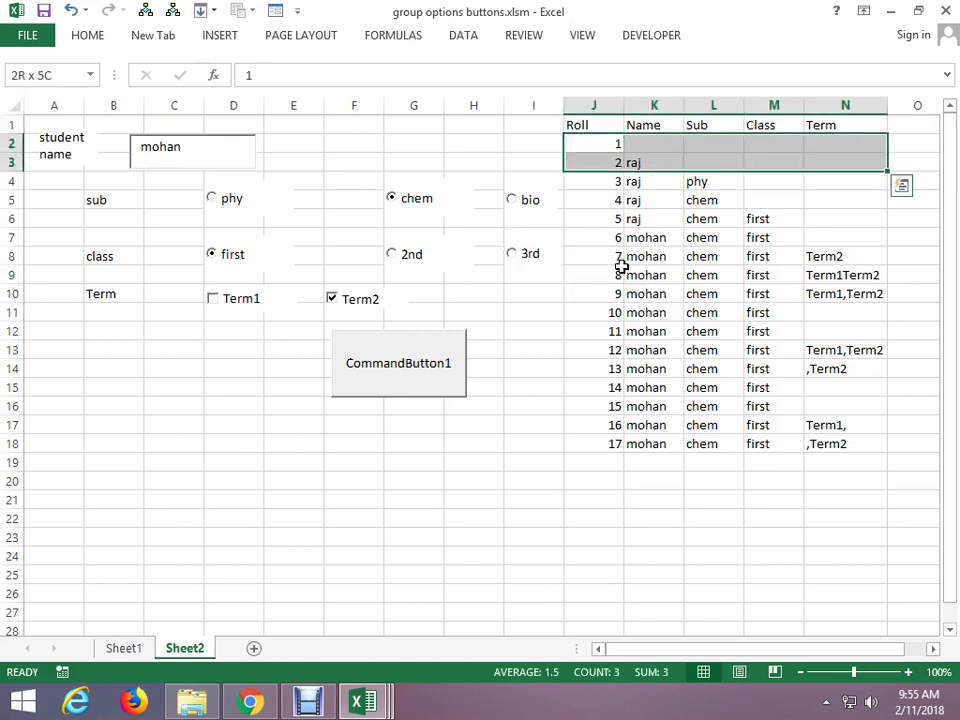
{"action": "key", "text": "shift+Down"}
{"action": "key", "text": "shift+Down"}
{"action": "key", "text": "shift+Down"}
{"action": "key", "text": "shift+Down"}
{"action": "key", "text": "shift+Down"}
{"action": "key", "text": "shift+Down"}
{"action": "key", "text": "shift+Down"}
{"action": "key", "text": "shift+Down"}
{"action": "key", "text": "shift+Down"}
{"action": "key", "text": "Delete"}
{"action": "key", "text": "ctrl+Up"}
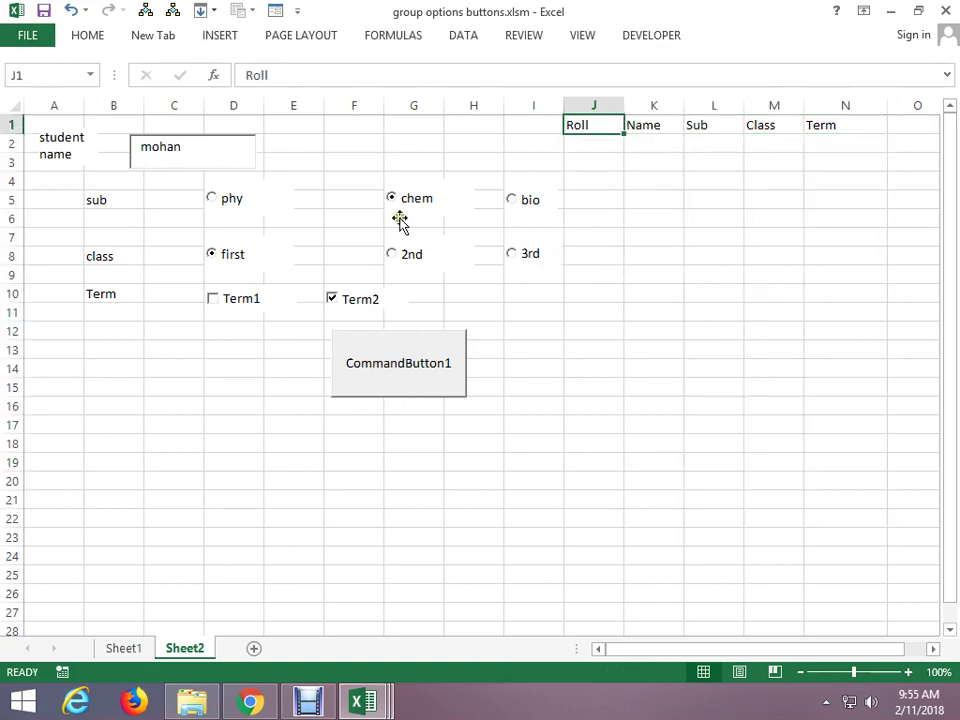
{"action": "left_click", "coordinate": [668, 35]}
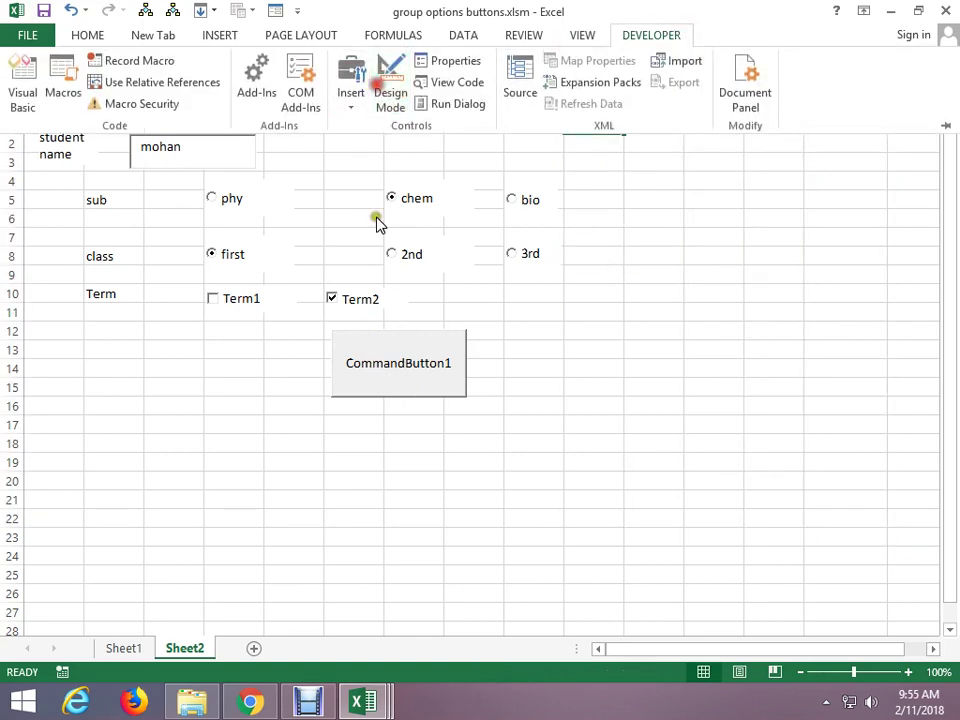
{"action": "key", "text": "Escape"}
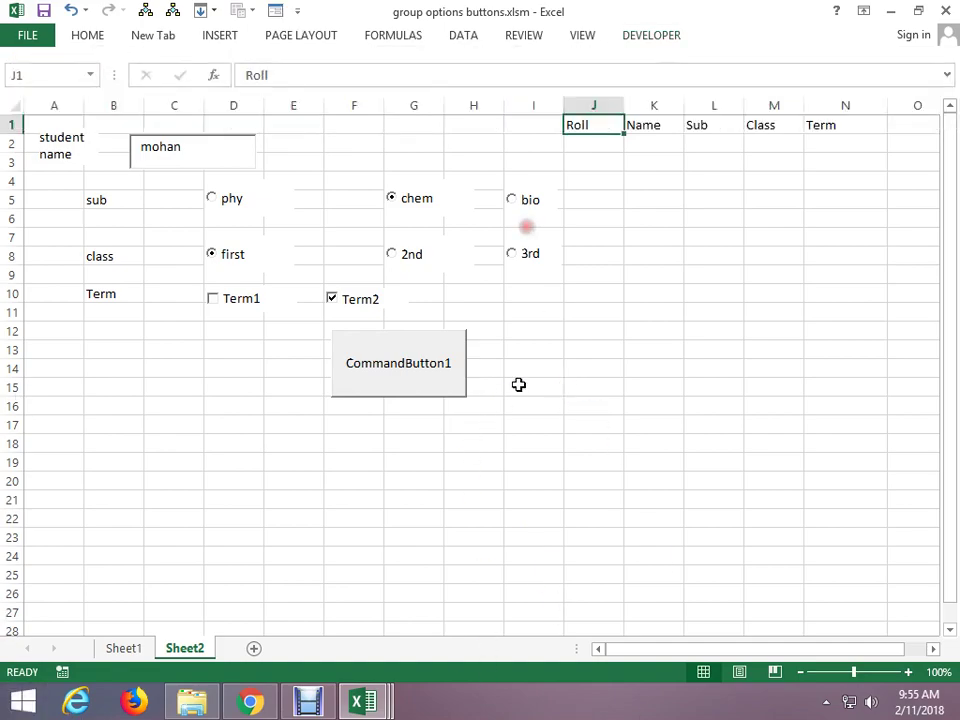
{"action": "left_click", "coordinate": [455, 382]}
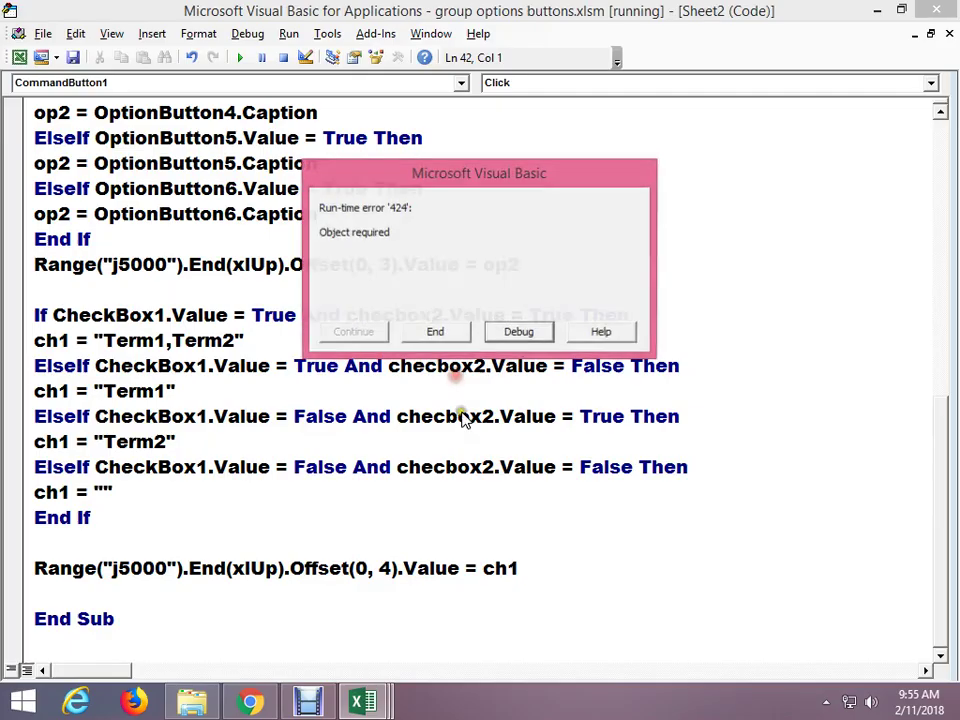
- Debug the run-time error 424, rerun with F5 and break again at the If CheckBox1 line
{"action": "left_click", "coordinate": [520, 332]}
{"action": "mouse_move", "coordinate": [551, 315]}
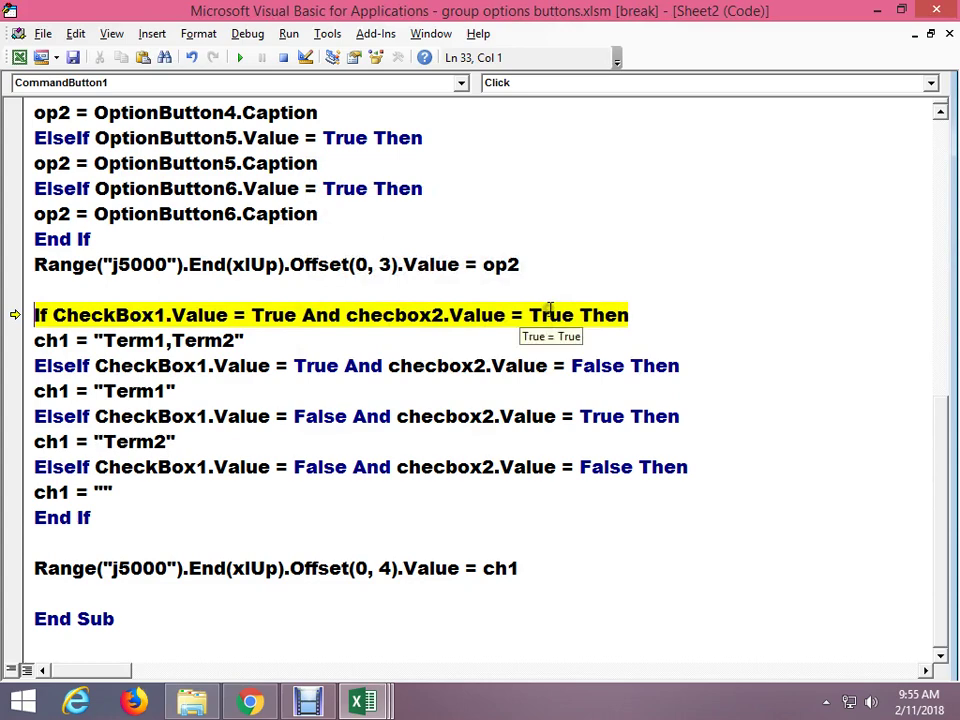
{"action": "key", "text": "alt+F11"}
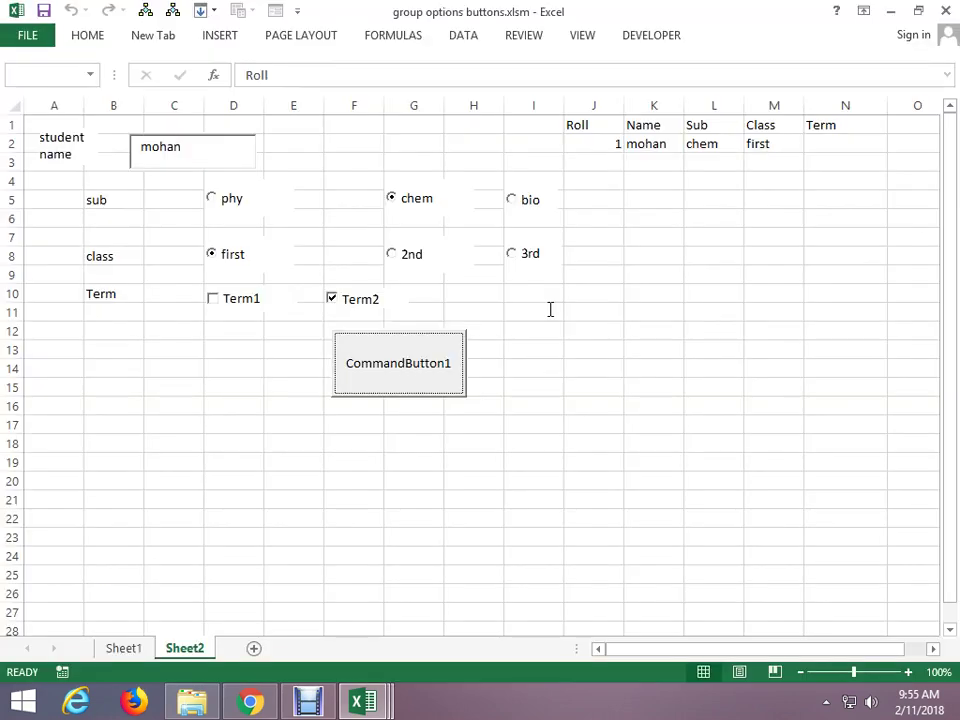
{"action": "key", "text": "alt+F11"}
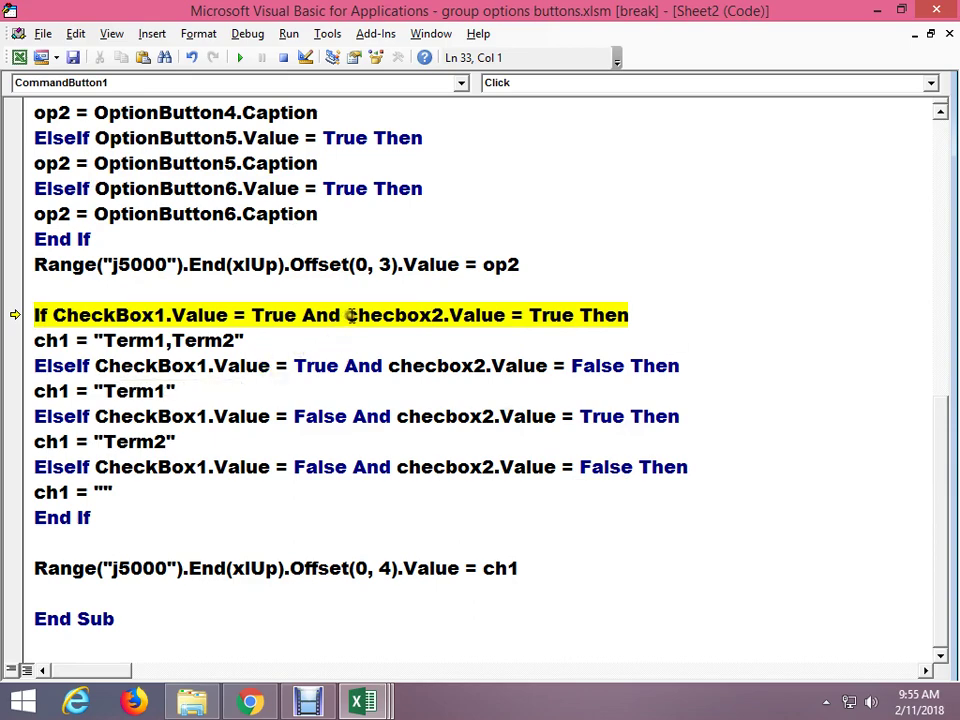
{"action": "left_click", "coordinate": [345, 315]}
{"action": "key", "text": "alt+F11"}
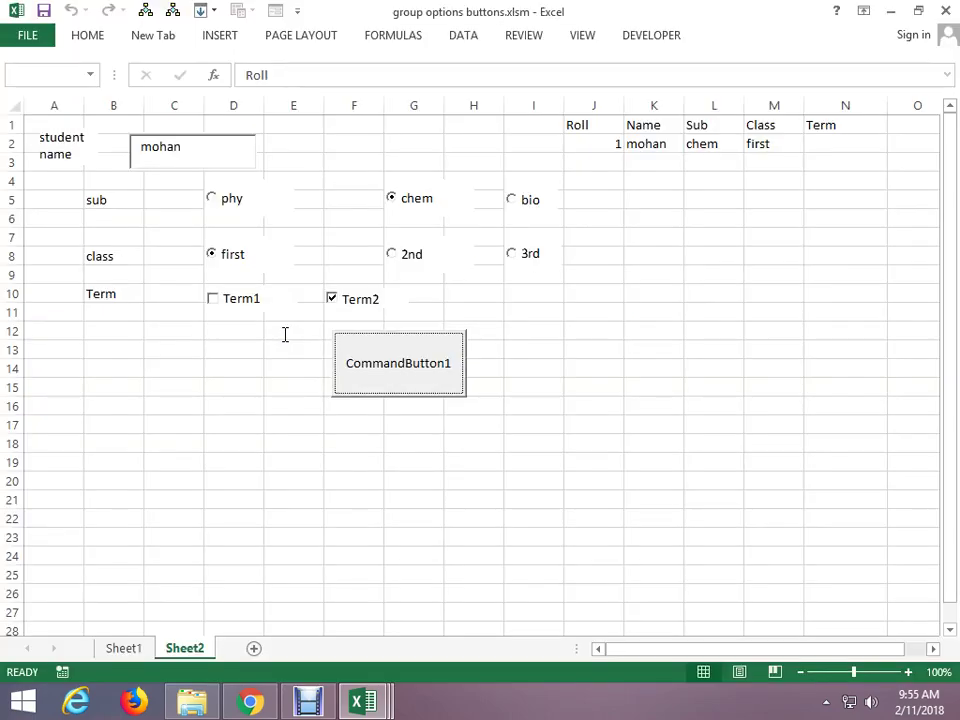
{"action": "key", "text": "alt+F11"}
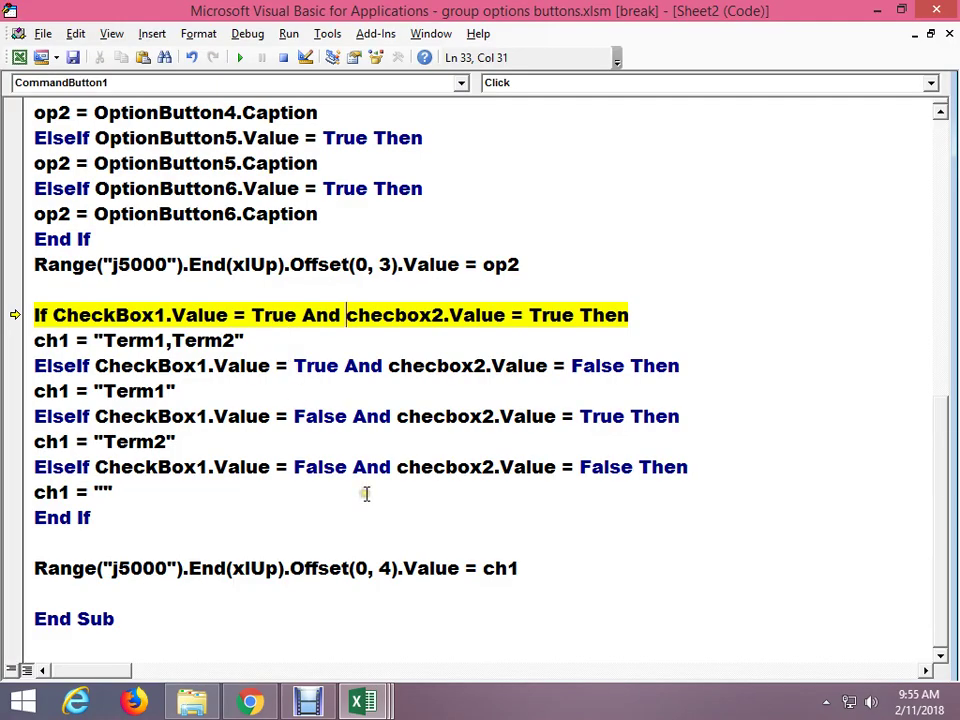
{"action": "key", "text": "F5"}
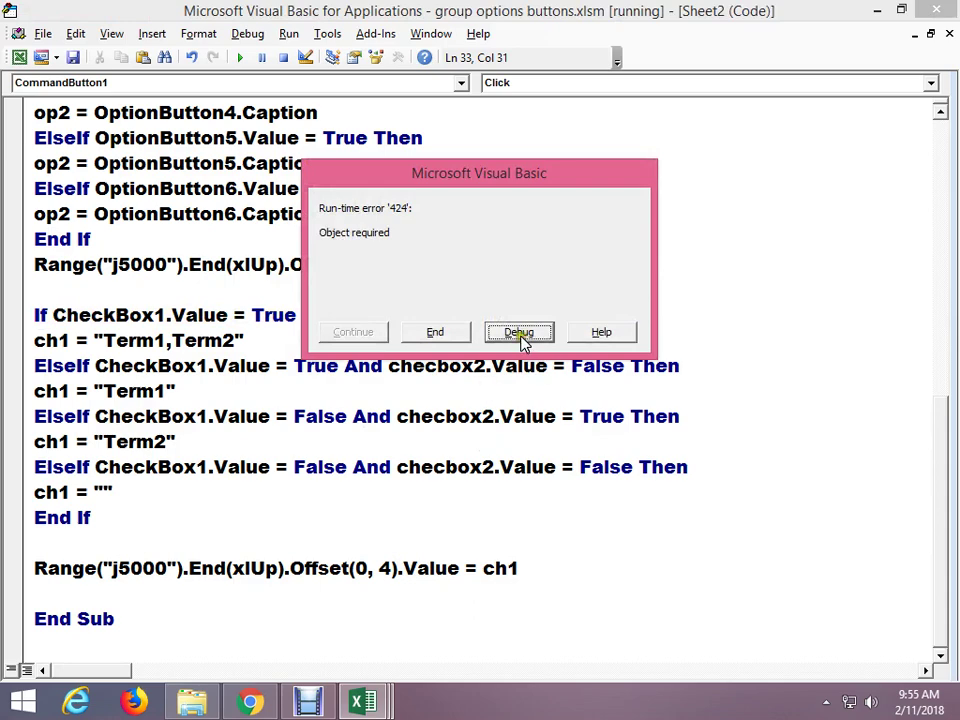
{"action": "left_click", "coordinate": [518, 333]}
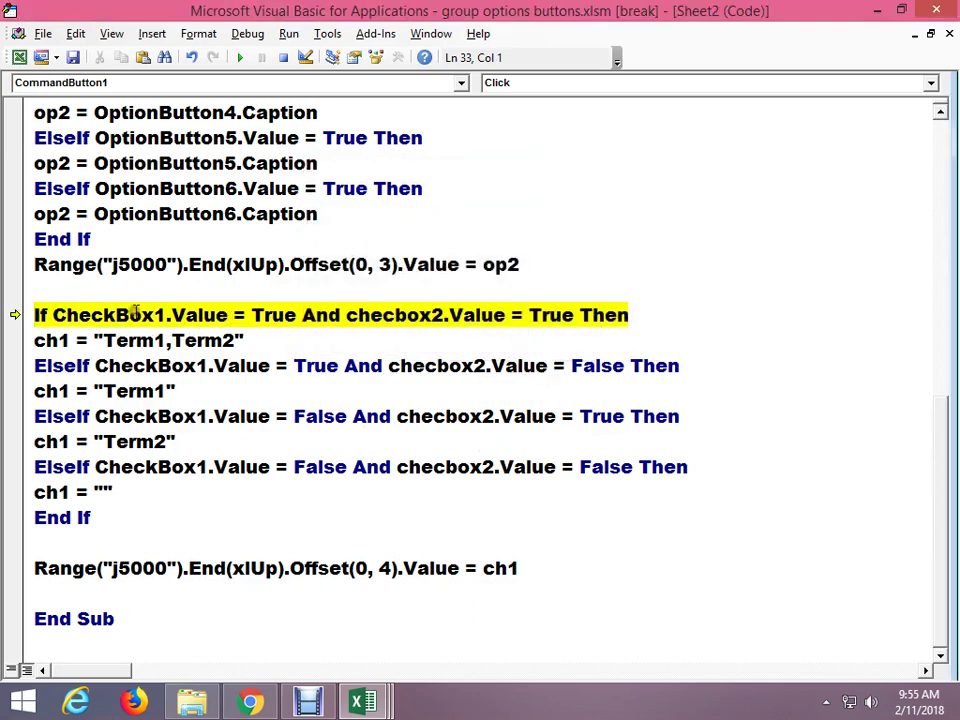
{"action": "left_click", "coordinate": [410, 330]}
- Insert the missing 'k' in every misspelt checbox2 so all conditions read CheckBox2
{"action": "key", "text": "Up"}
{"action": "key", "text": "Right"}
{"action": "key", "text": "Right"}
{"action": "key", "text": "Right"}
{"action": "key", "text": "Right"}
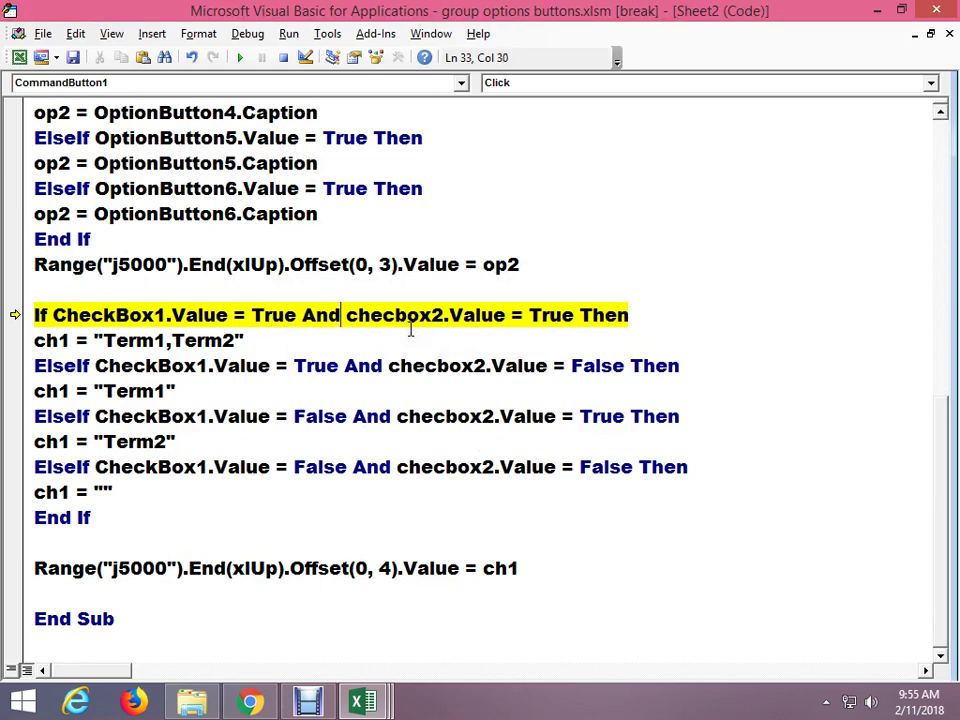
{"action": "key", "text": "Right"}
{"action": "key", "text": "Right"}
{"action": "key", "text": "Right"}
{"action": "type", "text": "k"}
{"action": "key", "text": "Down"}
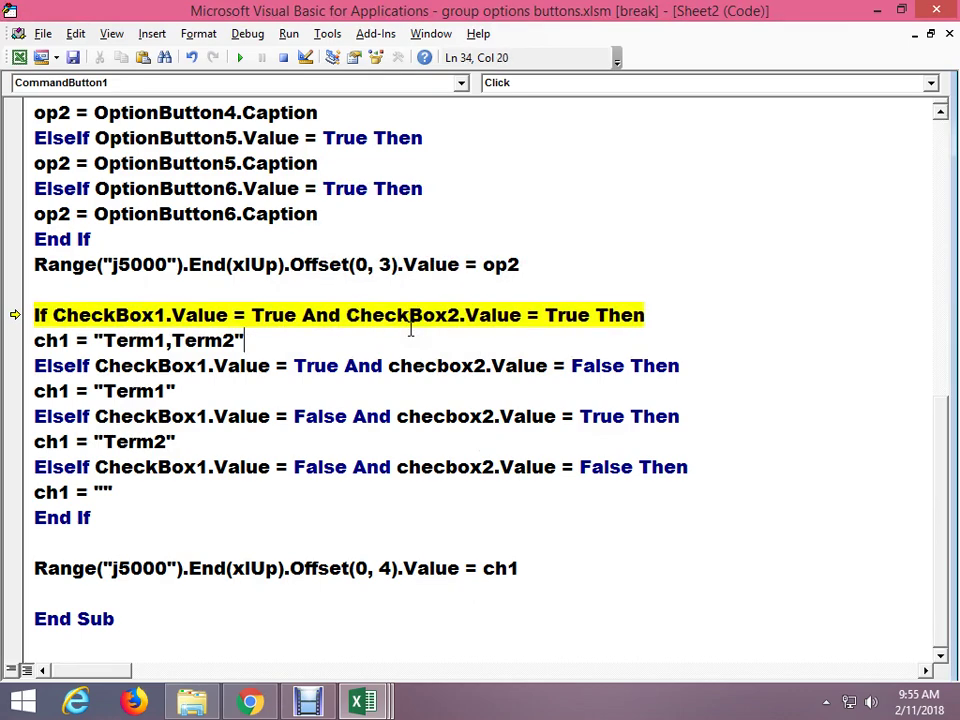
{"action": "key", "text": "Down"}
{"action": "key", "text": "Right"}
{"action": "key", "text": "Right"}
{"action": "key", "text": "Right"}
{"action": "type", "text": "k"}
{"action": "key", "text": "Down"}
{"action": "key", "text": "Down"}
{"action": "type", "text": "k"}
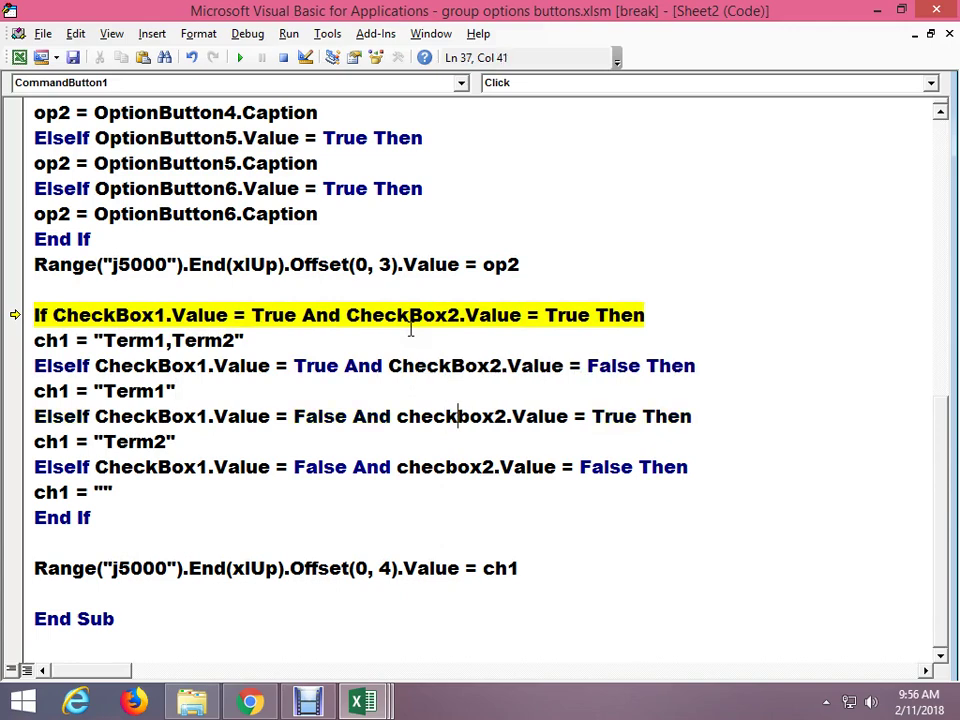
{"action": "key", "text": "Down"}
{"action": "key", "text": "Down"}
{"action": "key", "text": "Left"}
{"action": "key", "text": "Left"}
{"action": "key", "text": "Right"}
{"action": "type", "text": "k"}
{"action": "key", "text": "Up"}
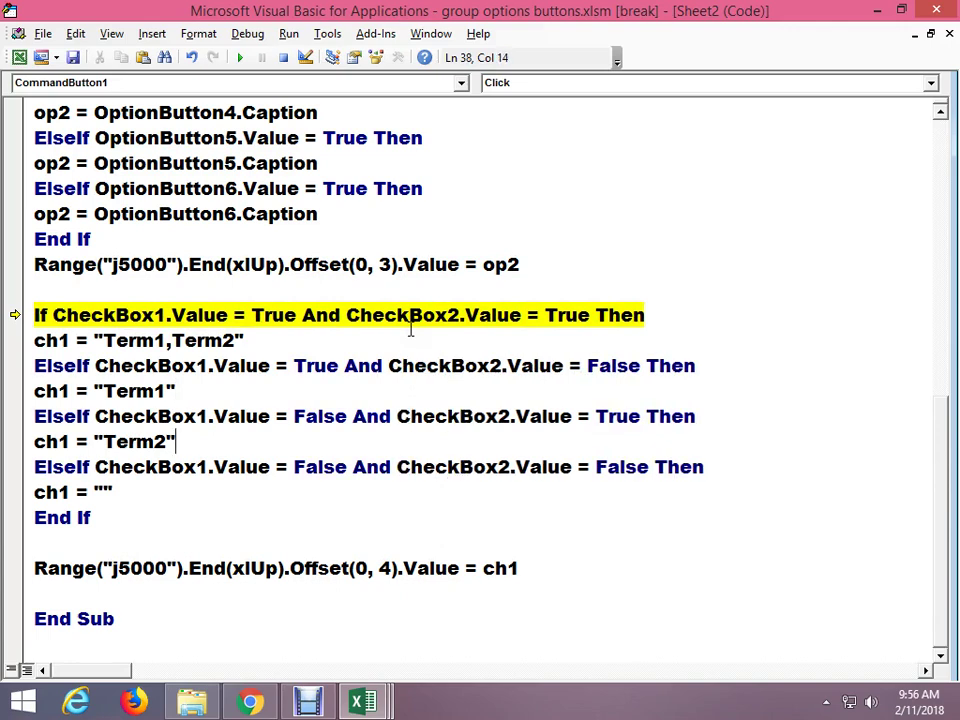
- Reset the macro and run CommandButton1 in Excel to add record 2 with Term2
{"action": "left_click", "coordinate": [285, 58]}
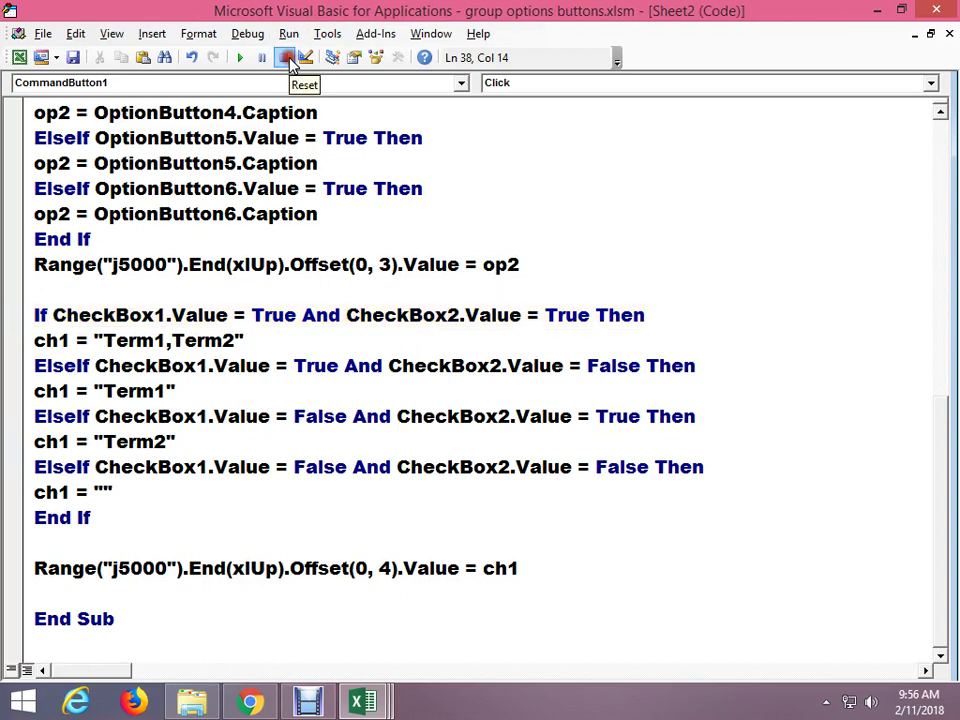
{"action": "key", "text": "alt+F11"}
{"action": "left_click", "coordinate": [384, 368]}
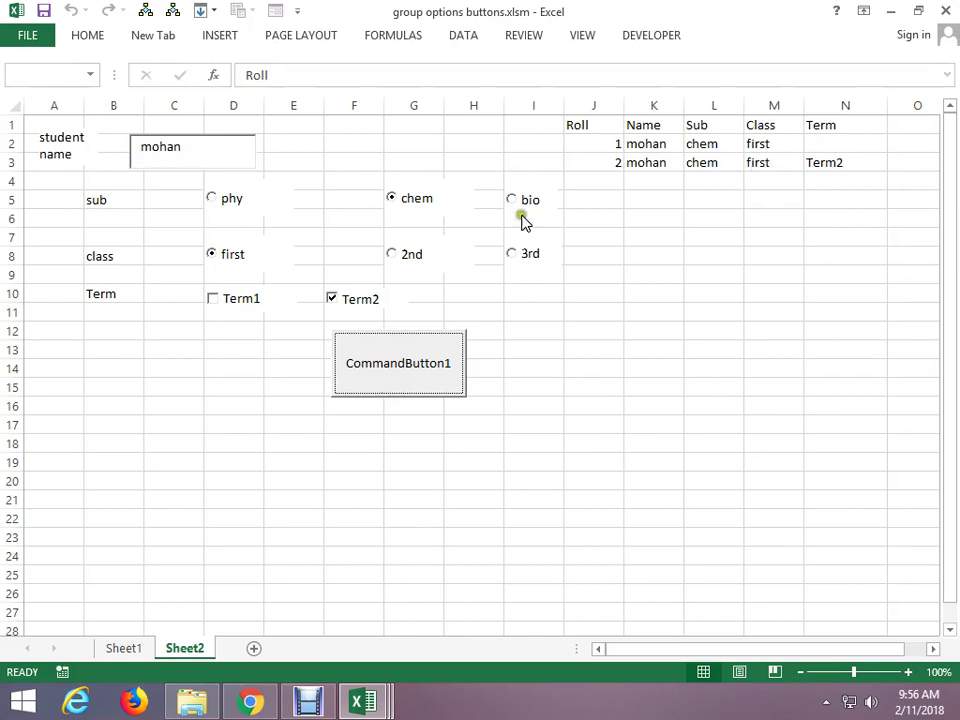
- Add a Term1-only record, then a Term1,Term2 record with both boxes ticked
{"action": "left_click", "coordinate": [243, 297]}
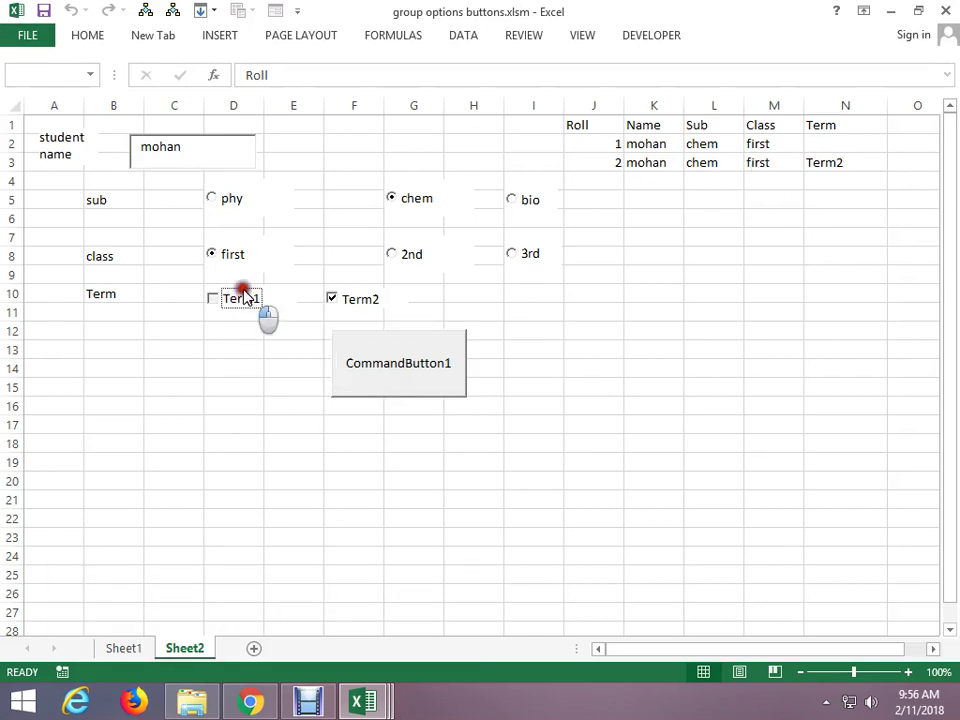
{"action": "left_click", "coordinate": [348, 301]}
{"action": "left_click", "coordinate": [378, 362]}
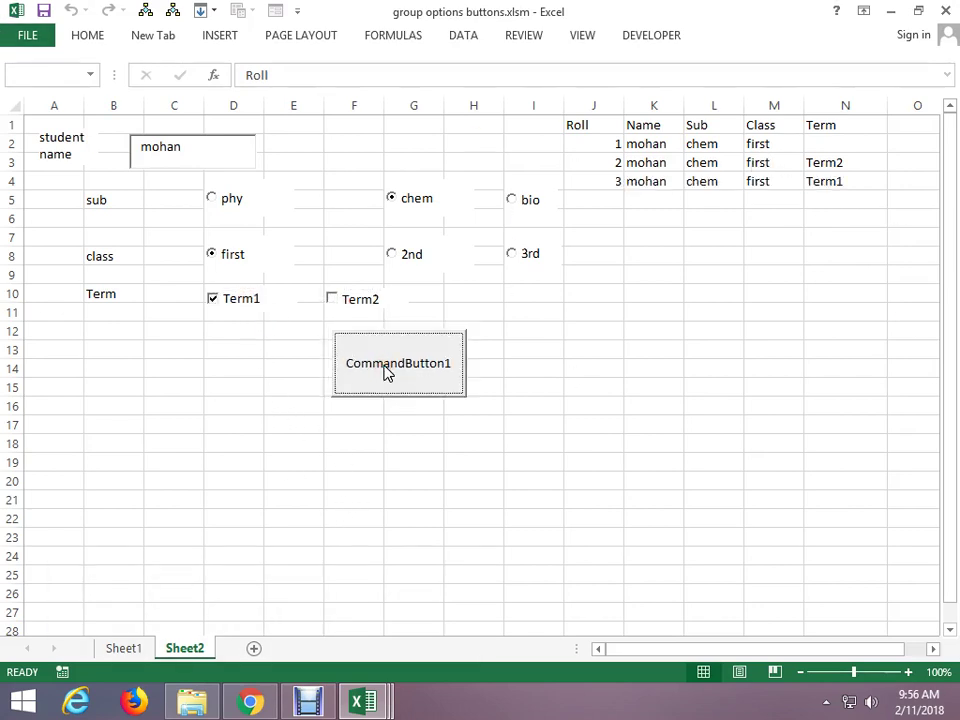
{"action": "left_click", "coordinate": [352, 304]}
{"action": "left_click", "coordinate": [369, 349]}
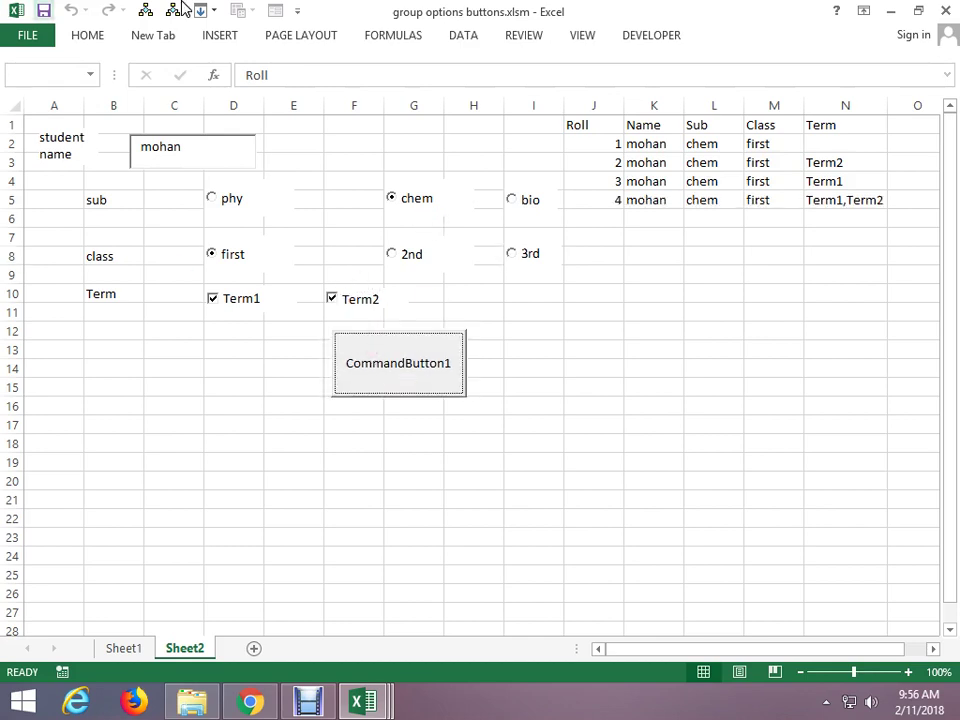
- Add a record for bio in 3rd class with both terms
{"action": "left_click", "coordinate": [532, 250]}
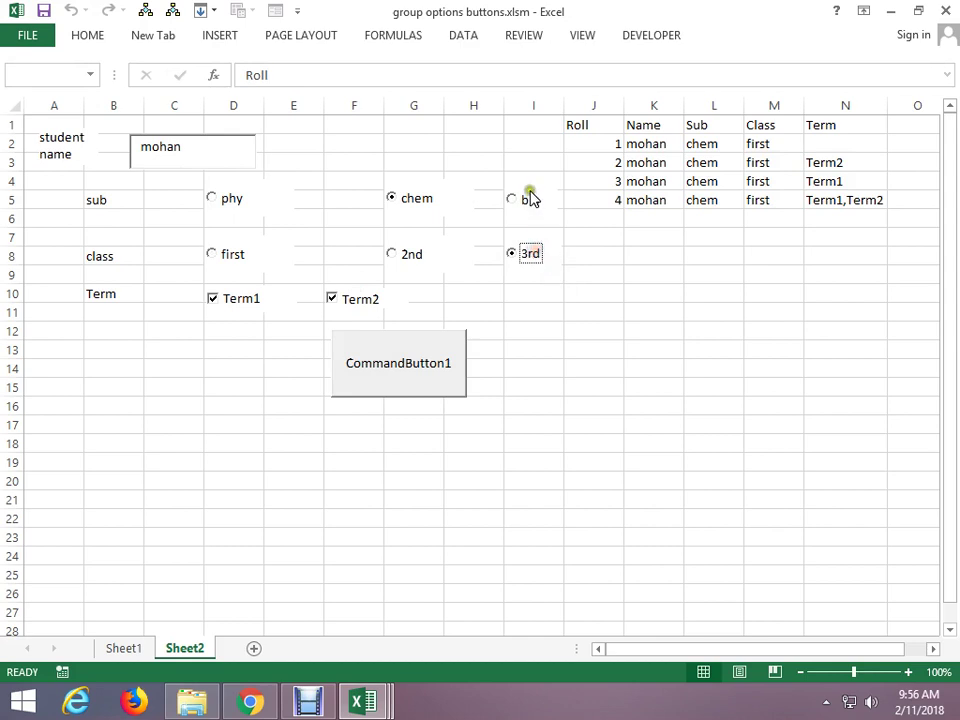
{"action": "left_click", "coordinate": [531, 198]}
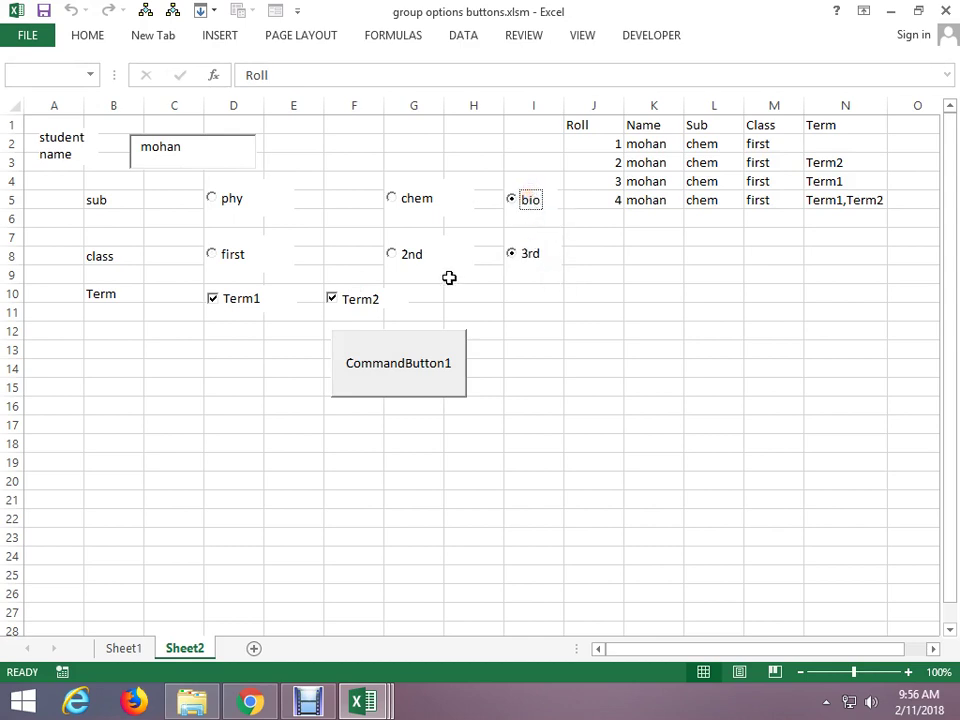
{"action": "left_click", "coordinate": [440, 372]}
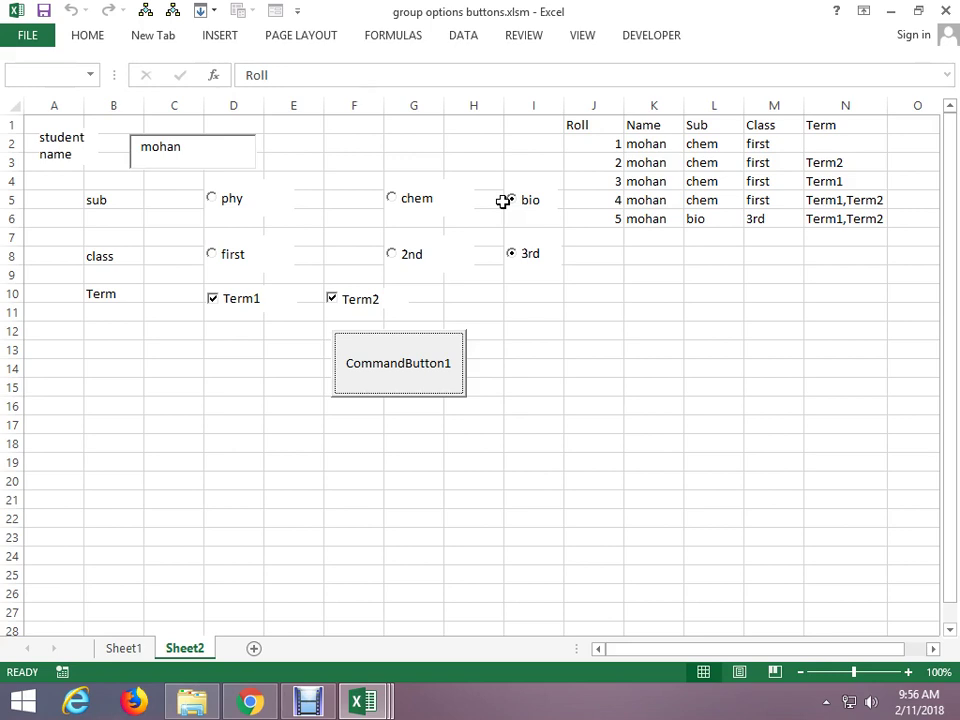
- Add TextBox1.Value = "" before End Sub in CommandButton1_Click to clear the name box
{"action": "left_click", "coordinate": [505, 200]}
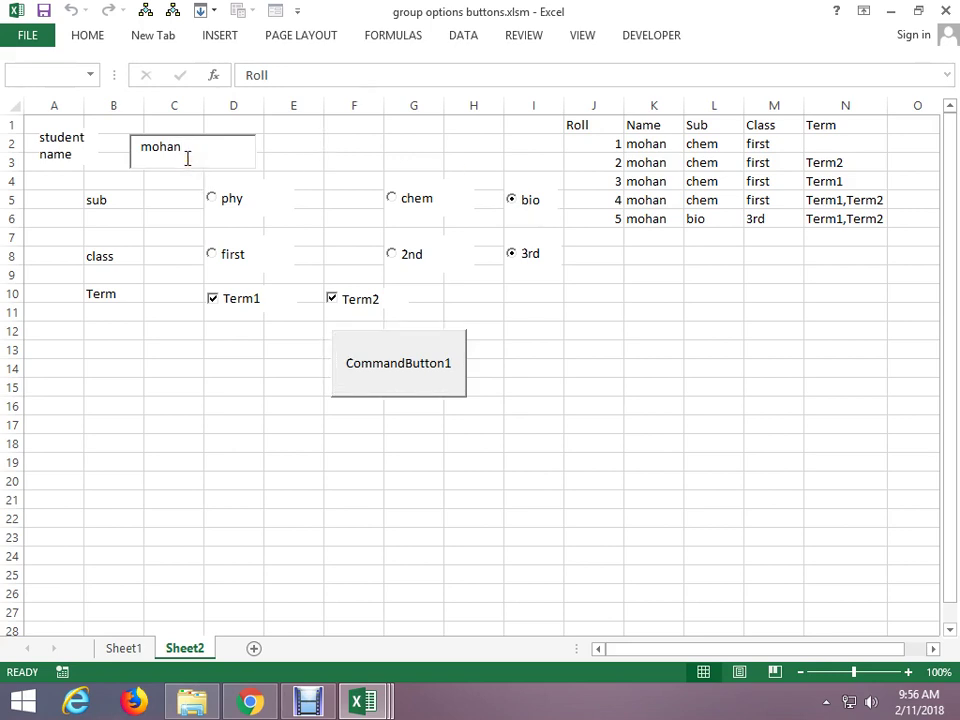
{"action": "key", "text": "alt+F11"}
{"action": "key", "text": "Down"}
{"action": "key", "text": "Down"}
{"action": "key", "text": "Down"}
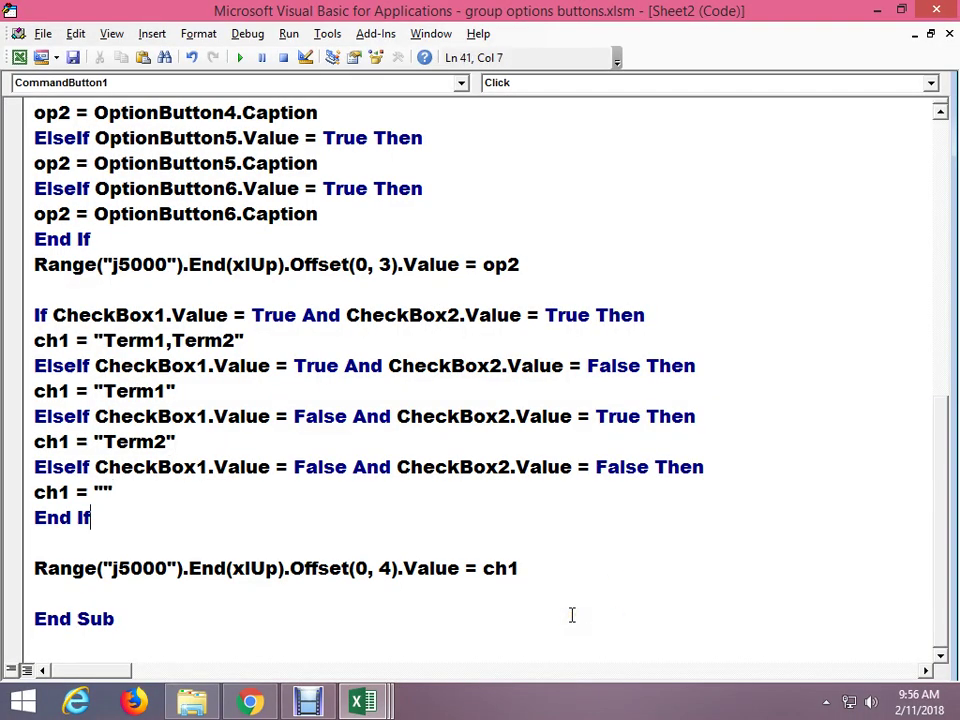
{"action": "key", "text": "Down"}
{"action": "key", "text": "Down"}
{"action": "key", "text": "Down"}
{"action": "type", "text": "t"}
{"action": "type", "text": "x"}
{"action": "type", "text": "xtbo"}
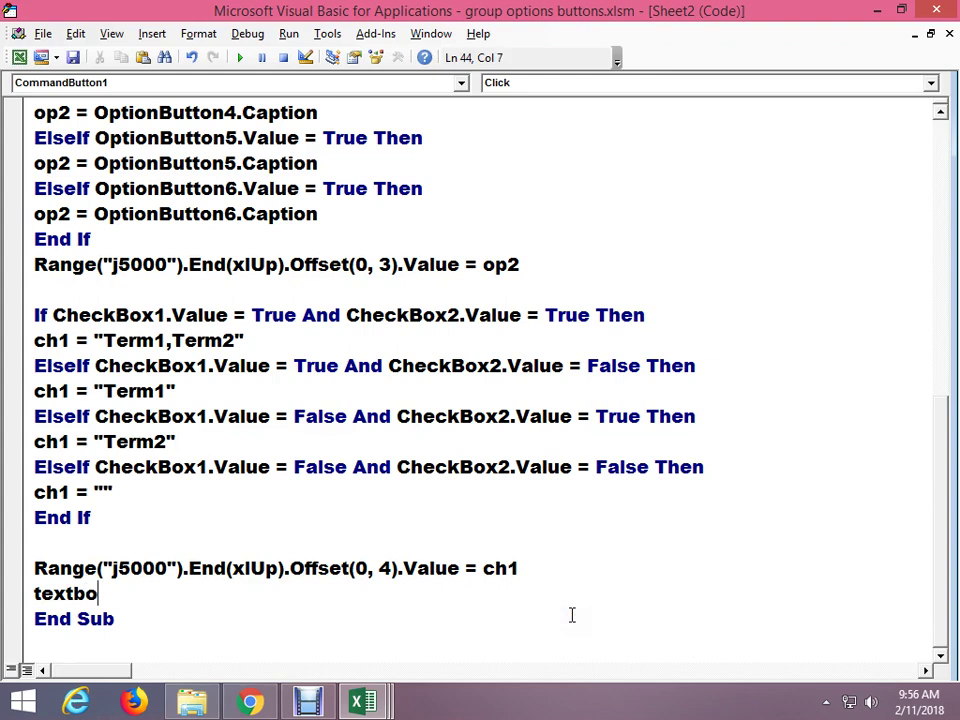
{"action": "type", "text": "1.va"}
{"action": "key", "text": "BackSpace"}
{"action": "key", "text": "BackSpace"}
{"action": "key", "text": "BackSpace"}
{"action": "key", "text": "BackSpace"}
{"action": "key", "text": "BackSpace"}
{"action": "type", "text": "o"}
{"action": "type", "text": "x1.value"}
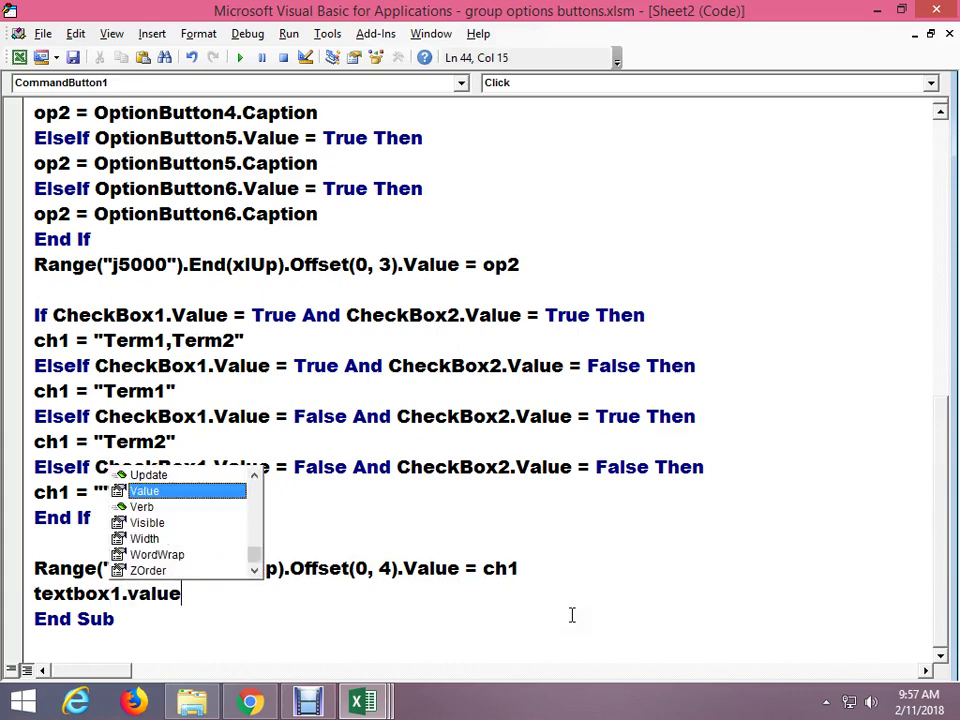
{"action": "type", "text": "=\"\""}
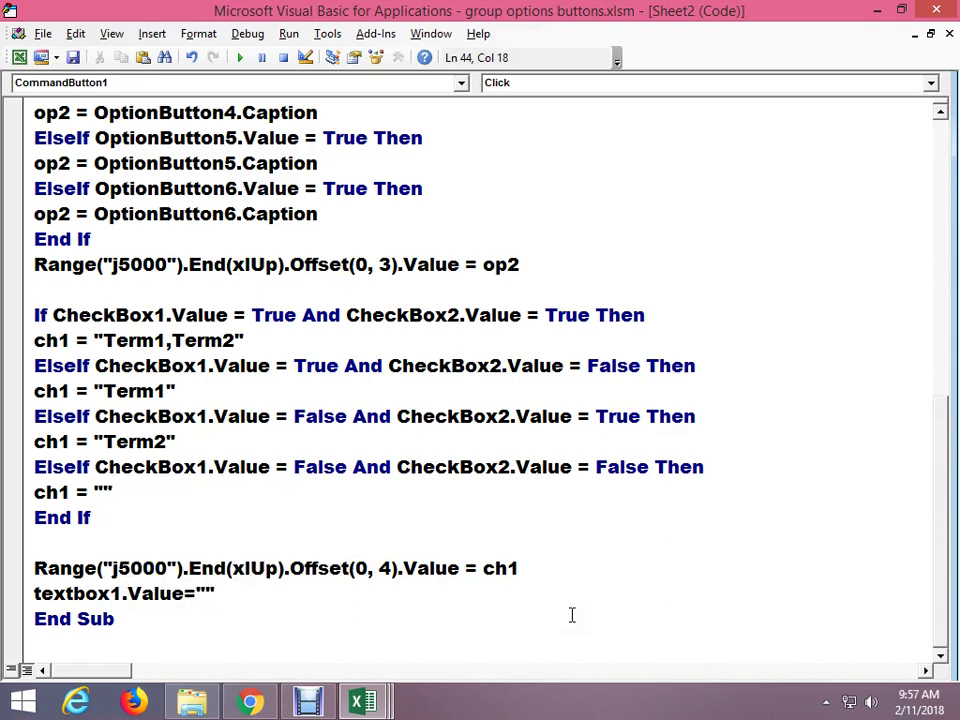
{"action": "key", "text": "Return"}
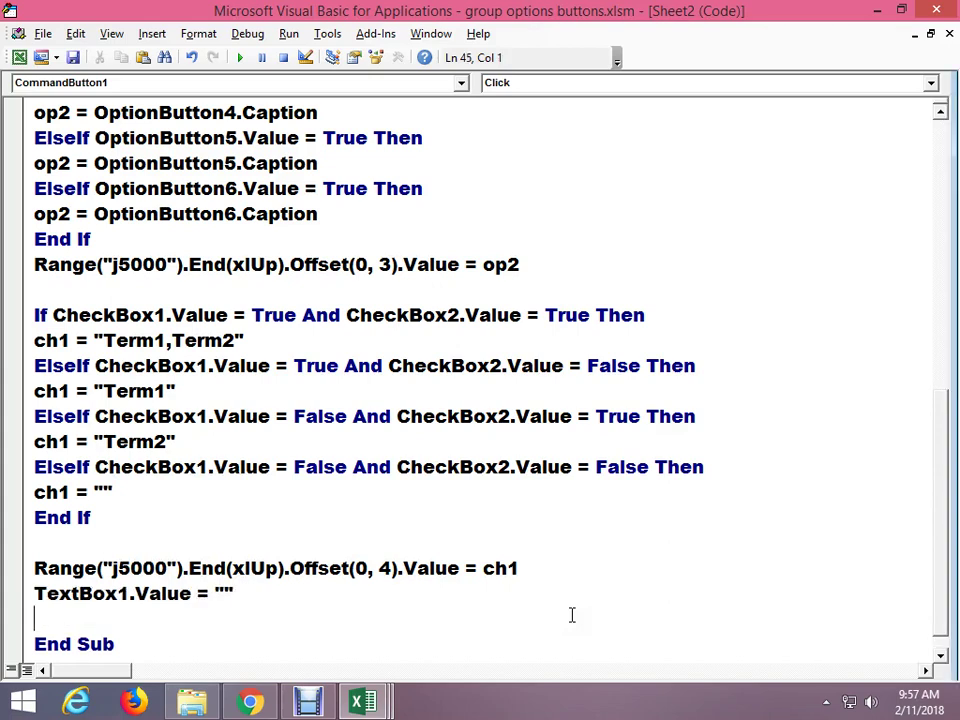
{"action": "key", "text": "alt+F11"}
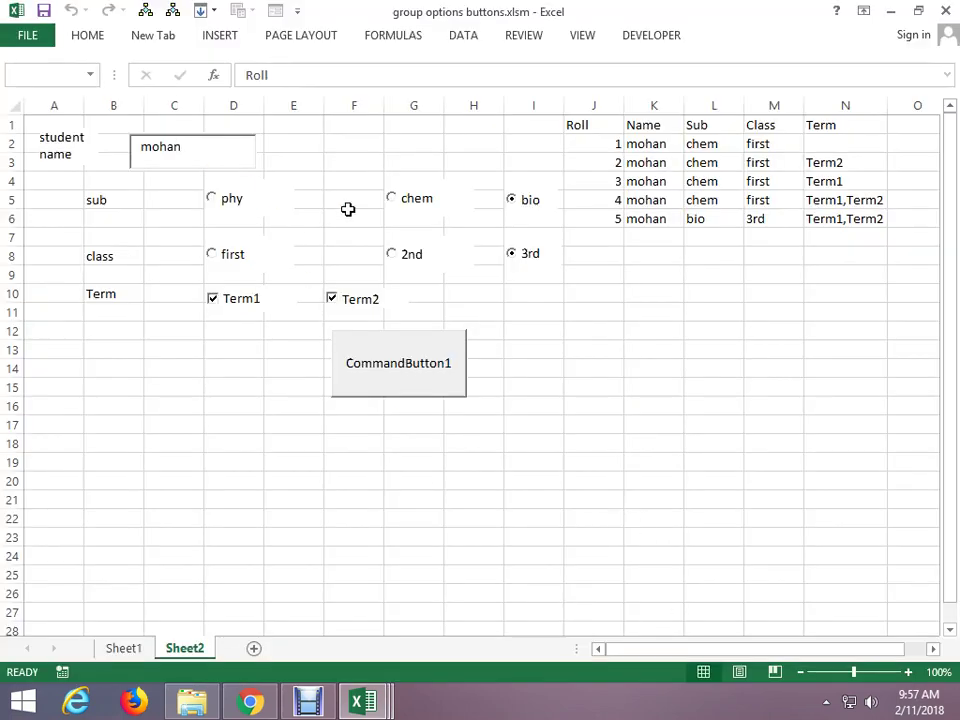
{"action": "key", "text": "alt+F11"}
- Add the line OptionButton1.Value = False before End Sub
{"action": "key", "text": "Return"}
{"action": "key", "text": "Return"}
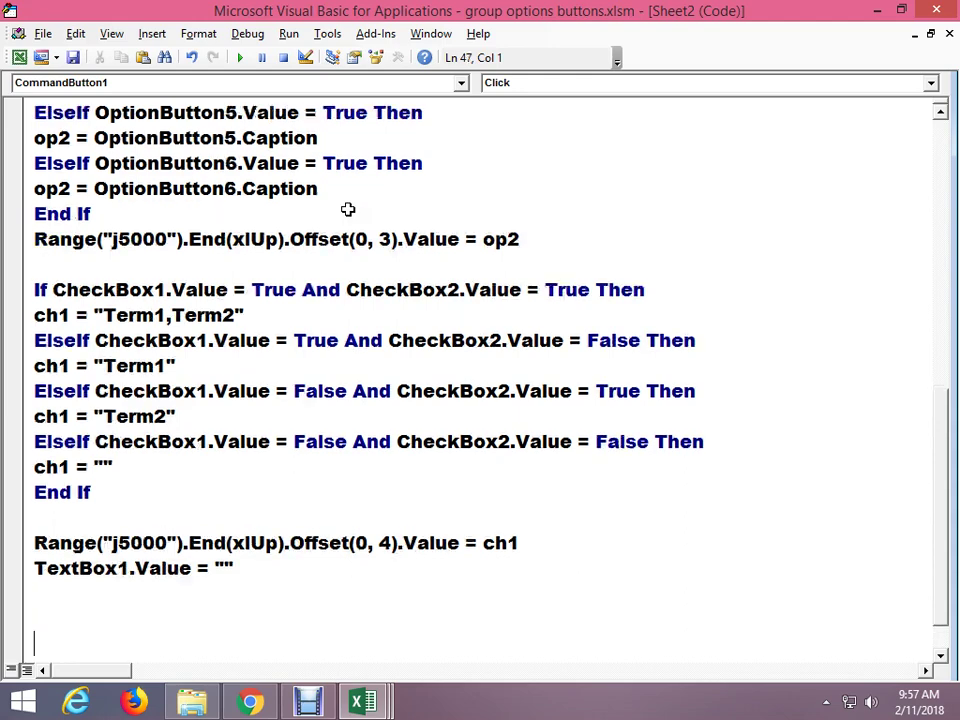
{"action": "scroll", "coordinate": [348, 209], "scroll_direction": "down", "scroll_amount": 1}
{"action": "key", "text": "Up"}
{"action": "type", "text": "opt"}
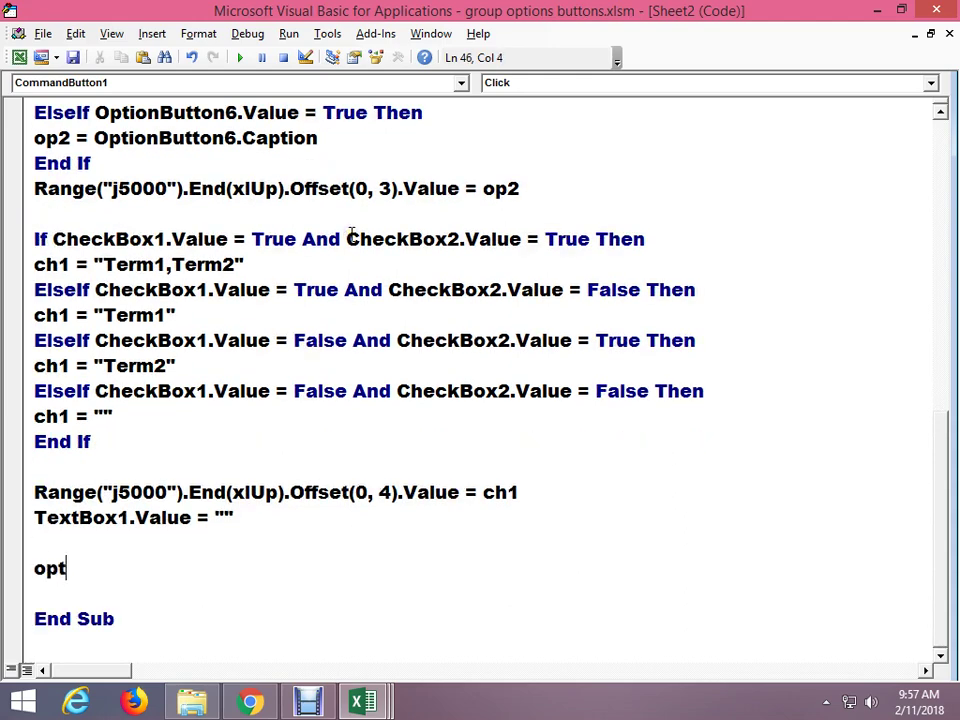
{"action": "type", "text": "o"}
{"action": "key", "text": "BackSpace"}
{"action": "type", "text": "ionbut"}
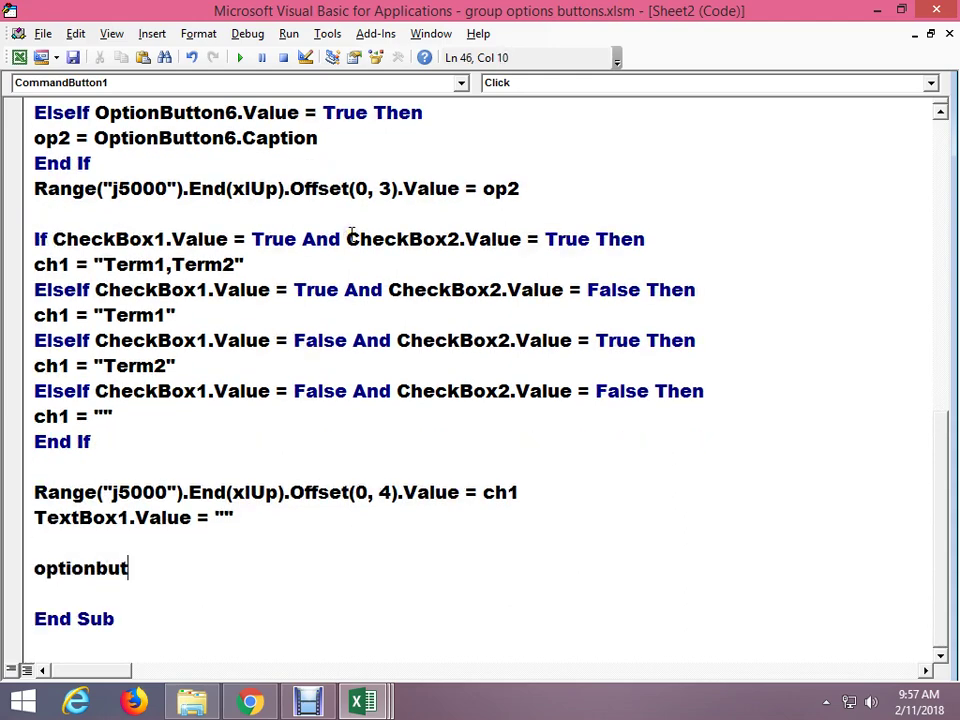
{"action": "type", "text": "ton1.valu"}
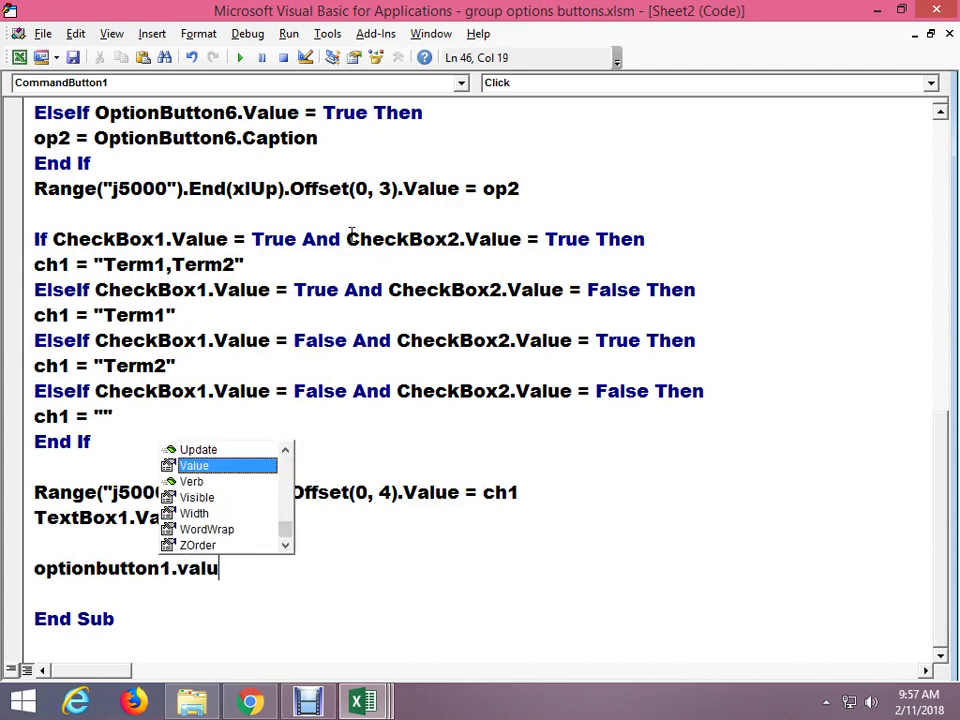
{"action": "type", "text": "e=\"\""}
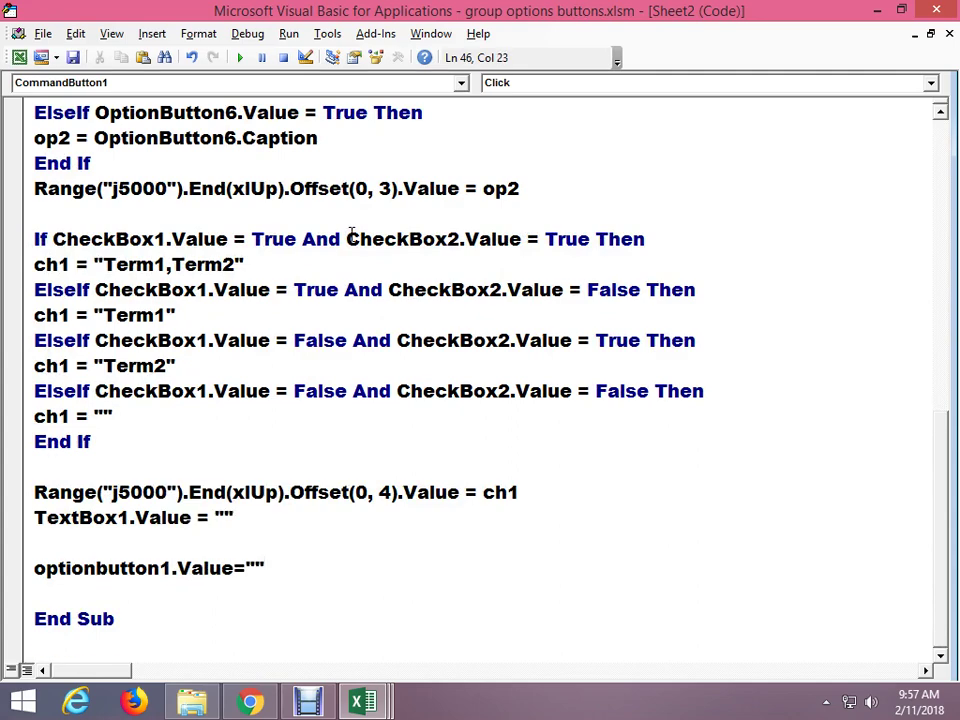
{"action": "key", "text": "Return"}
{"action": "key", "text": "Up"}
{"action": "key", "text": "shift+End"}
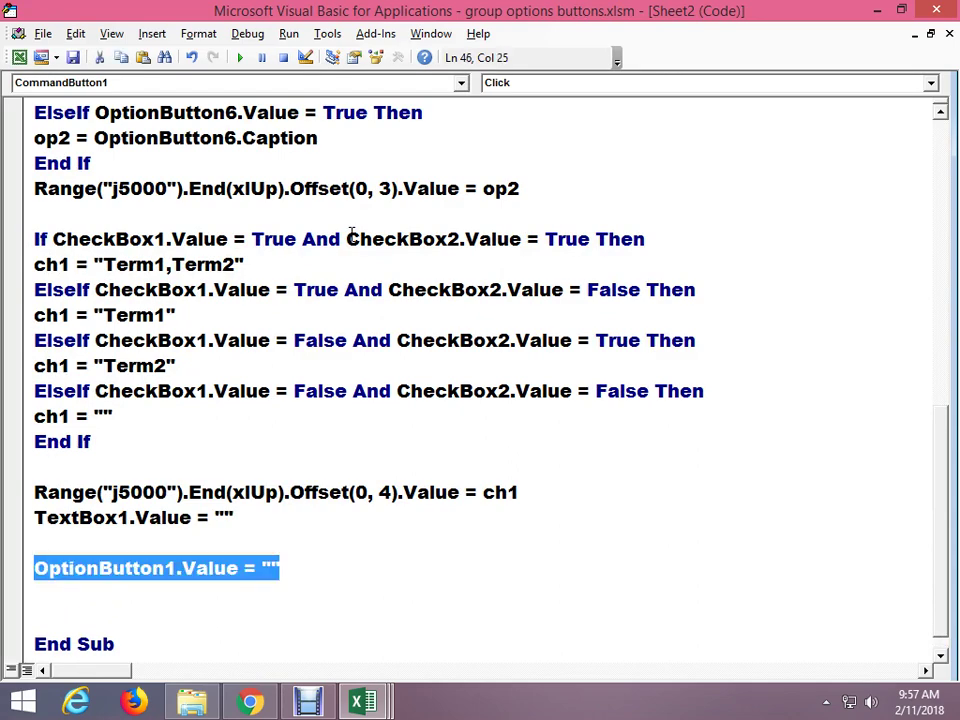
{"action": "key", "text": "End"}
{"action": "key", "text": "BackSpace"}
{"action": "key", "text": "BackSpace"}
{"action": "type", "text": "fl"}
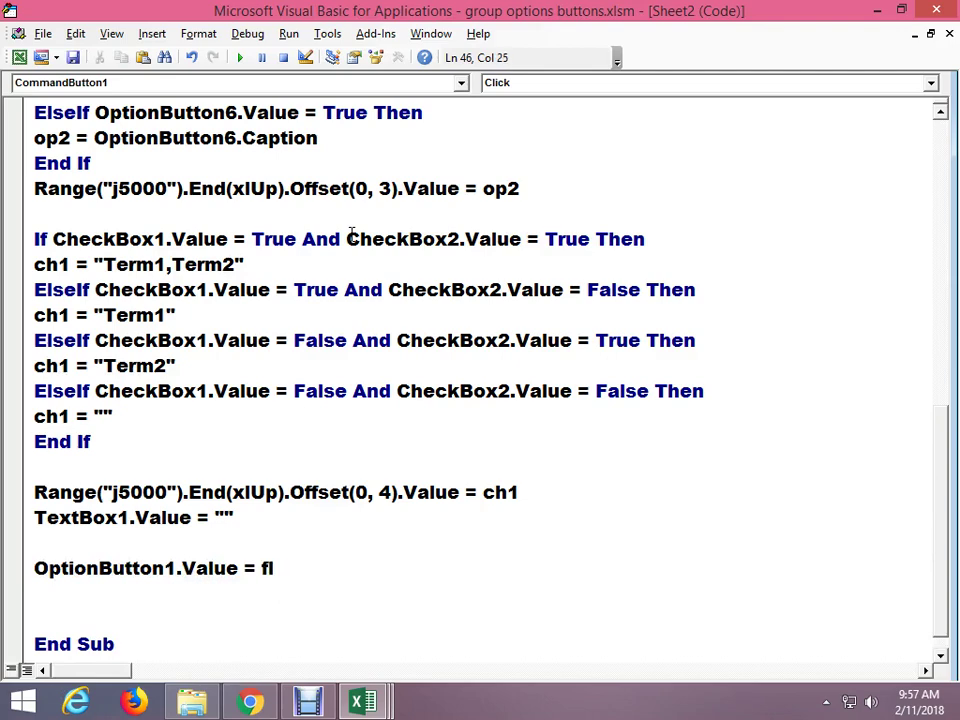
{"action": "key", "text": "BackSpace"}
{"action": "type", "text": "alse"}
{"action": "key", "text": "Return"}
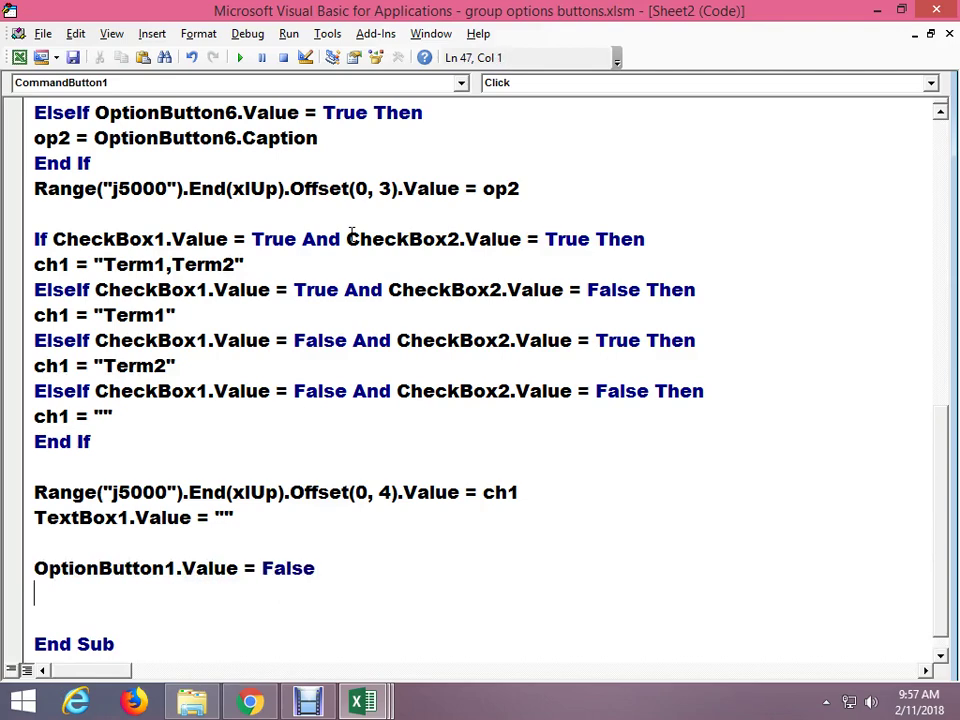
- Duplicate the OptionButton1 reset line into several copies below it
{"action": "key", "text": "Left"}
{"action": "key", "text": "Left"}
{"action": "key", "text": "shift+End"}
{"action": "key", "text": "ctrl+c"}
{"action": "key", "text": "Down"}
{"action": "key", "text": "ctrl+v"}
{"action": "key", "text": "Return"}
{"action": "key", "text": "ctrl+v"}
{"action": "key", "text": "Return"}
{"action": "key", "text": "ctrl+v"}
{"action": "key", "text": "Return"}
{"action": "key", "text": "ctrl+v"}
{"action": "key", "text": "Return"}
{"action": "key", "text": "ctrl+v"}
{"action": "key", "text": "Return"}
{"action": "key", "text": "Up"}
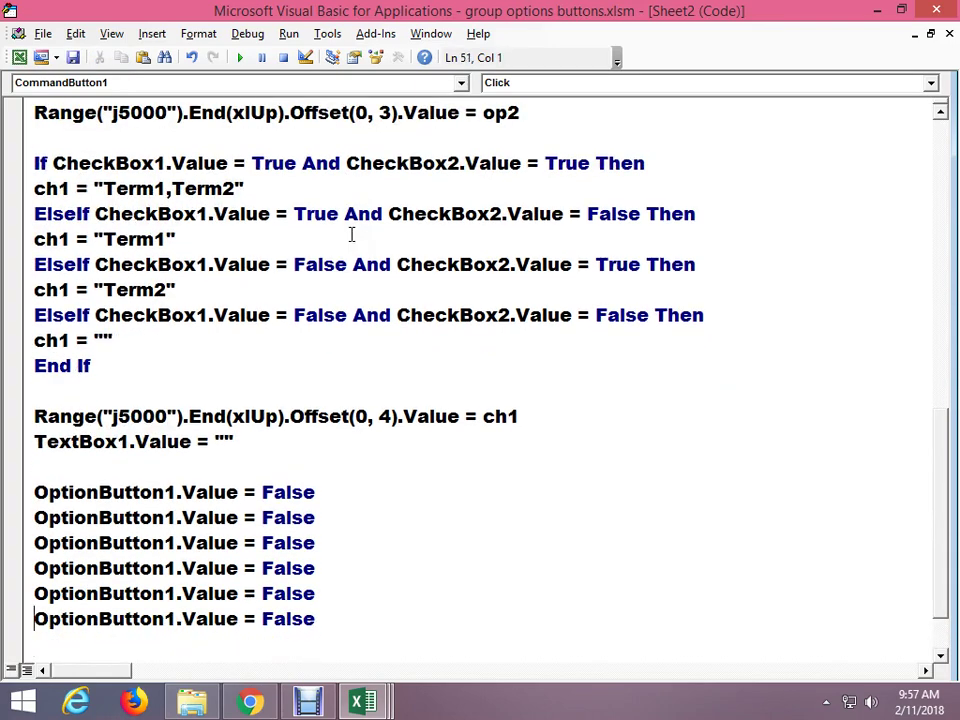
{"action": "key", "text": "Up"}
{"action": "key", "text": "Up"}
{"action": "key", "text": "Up"}
- Renumber the copied lines to OptionButton2 through OptionButton6
{"action": "key", "text": "End"}
{"action": "key", "text": "Left"}
{"action": "key", "text": "Left"}
{"action": "key", "text": "Left"}
{"action": "key", "text": "Left"}
{"action": "key", "text": "Left"}
{"action": "key", "text": "Left"}
{"action": "key", "text": "Left"}
{"action": "key", "text": "Left"}
{"action": "key", "text": "Left"}
{"action": "key", "text": "Left"}
{"action": "key", "text": "Left"}
{"action": "key", "text": "Delete"}
{"action": "type", "text": "2"}
{"action": "key", "text": "Down"}
{"action": "type", "text": "3"}
{"action": "key", "text": "Delete"}
{"action": "key", "text": "Down"}
{"action": "type", "text": "4"}
{"action": "key", "text": "Delete"}
{"action": "key", "text": "Down"}
{"action": "key", "text": "BackSpace"}
{"action": "type", "text": "5"}
{"action": "key", "text": "Down"}
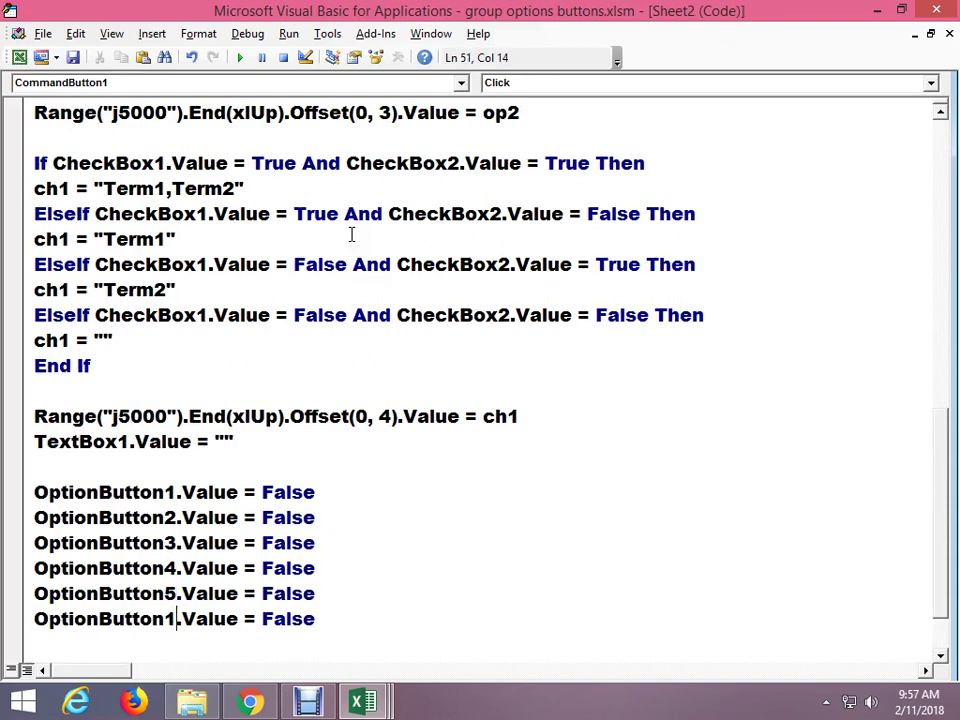
{"action": "key", "text": "BackSpace"}
{"action": "type", "text": "6"}
- Review the routine and highlight the six option button reset lines
{"action": "key", "text": "Down"}
{"action": "key", "text": "Down"}
{"action": "key", "text": "Down"}
{"action": "key", "text": "Down"}
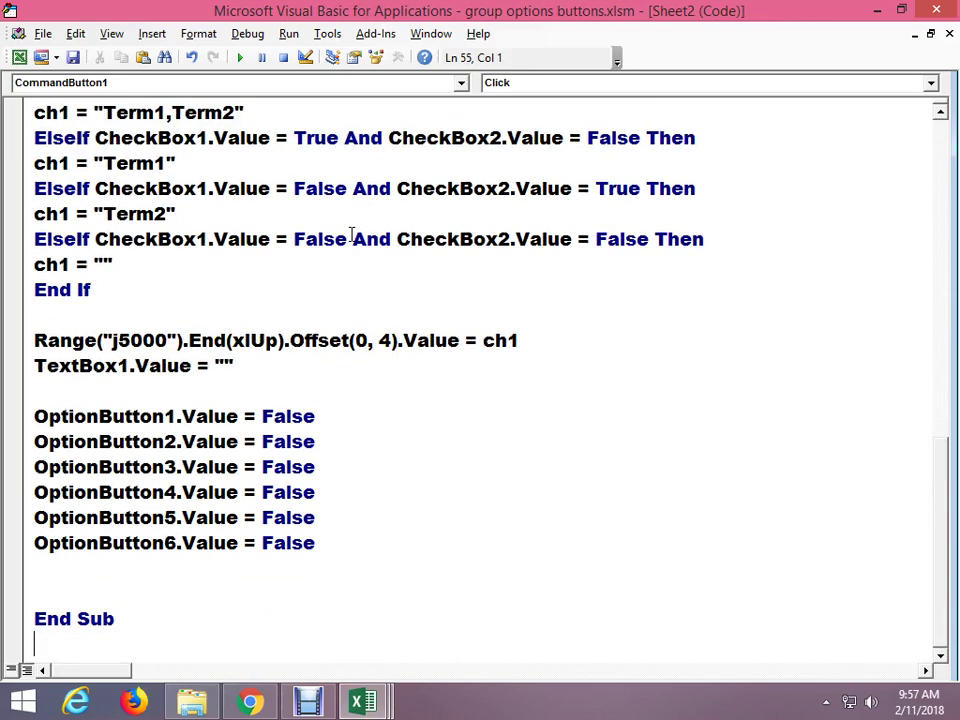
{"action": "key", "text": "Up"}
{"action": "key", "text": "Up"}
{"action": "key", "text": "Up"}
{"action": "key", "text": "Up"}
{"action": "key", "text": "Up"}
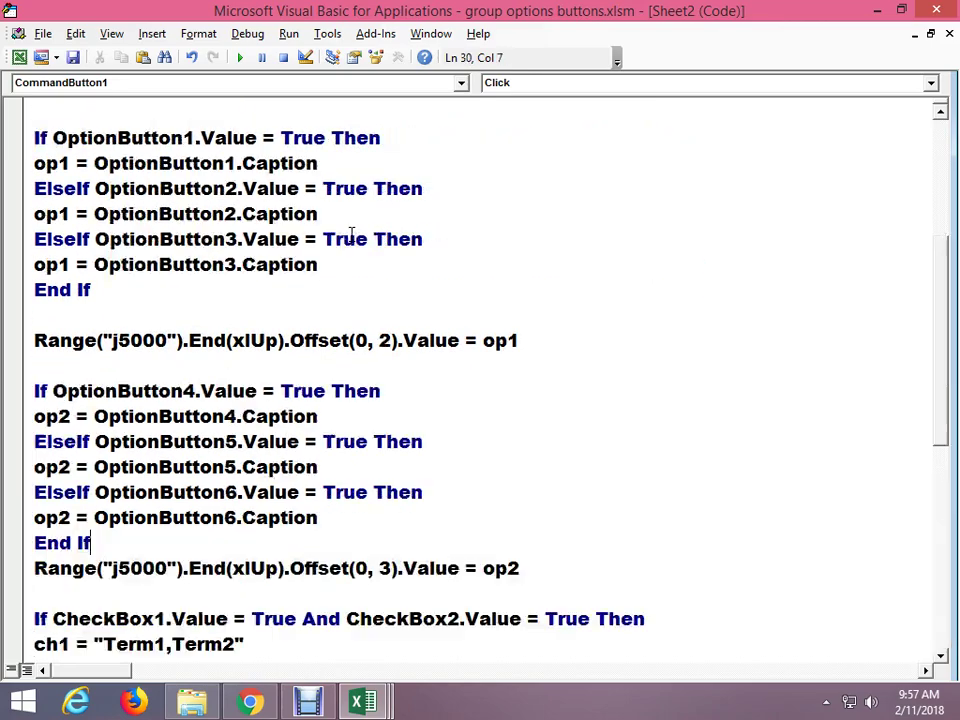
{"action": "key", "text": "Up"}
{"action": "key", "text": "Up"}
{"action": "key", "text": "Up"}
{"action": "key", "text": "Page_Up"}
{"action": "key", "text": "Page_Down"}
{"action": "key", "text": "Page_Down"}
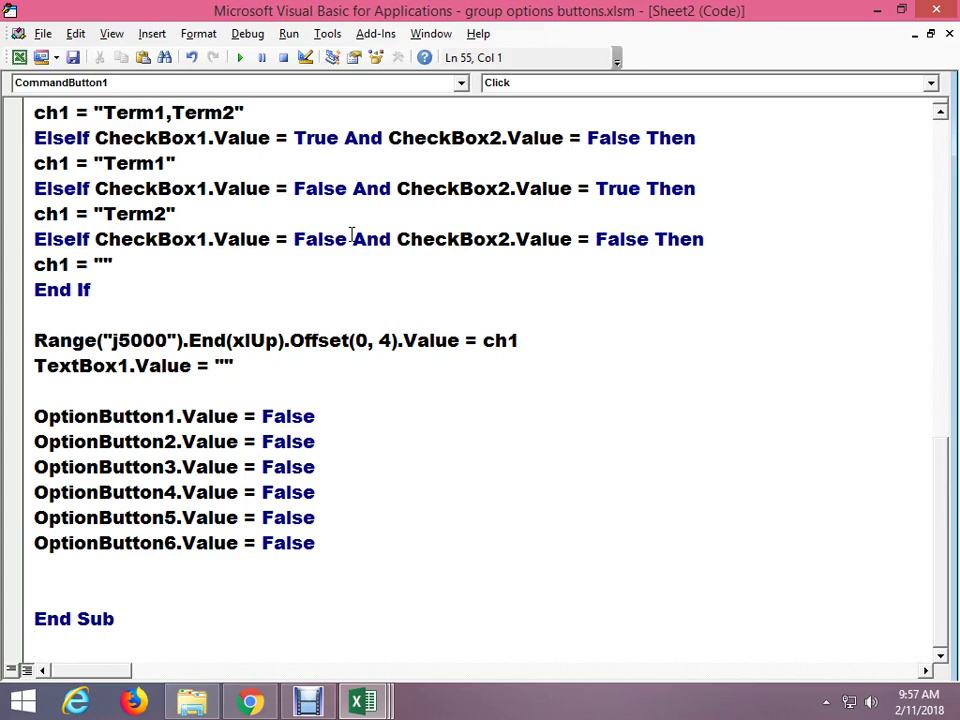
{"action": "key", "text": "Left"}
{"action": "key", "text": "Up"}
{"action": "key", "text": "Up"}
{"action": "key", "text": "Up"}
{"action": "key", "text": "ctrl+Right"}
{"action": "key", "text": "Up"}
{"action": "key", "text": "Up"}
{"action": "key", "text": "shift+Down"}
{"action": "key", "text": "shift+Down"}
{"action": "key", "text": "shift+Down"}
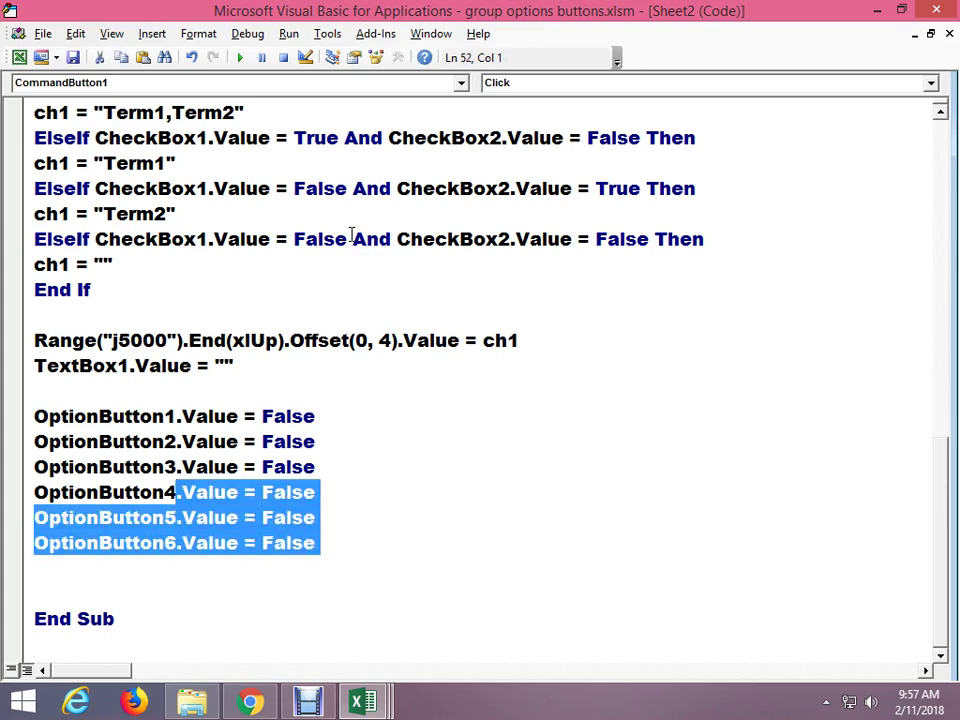
- Add CheckBox1.Value = False below the option button lines
{"action": "key", "text": "Right"}
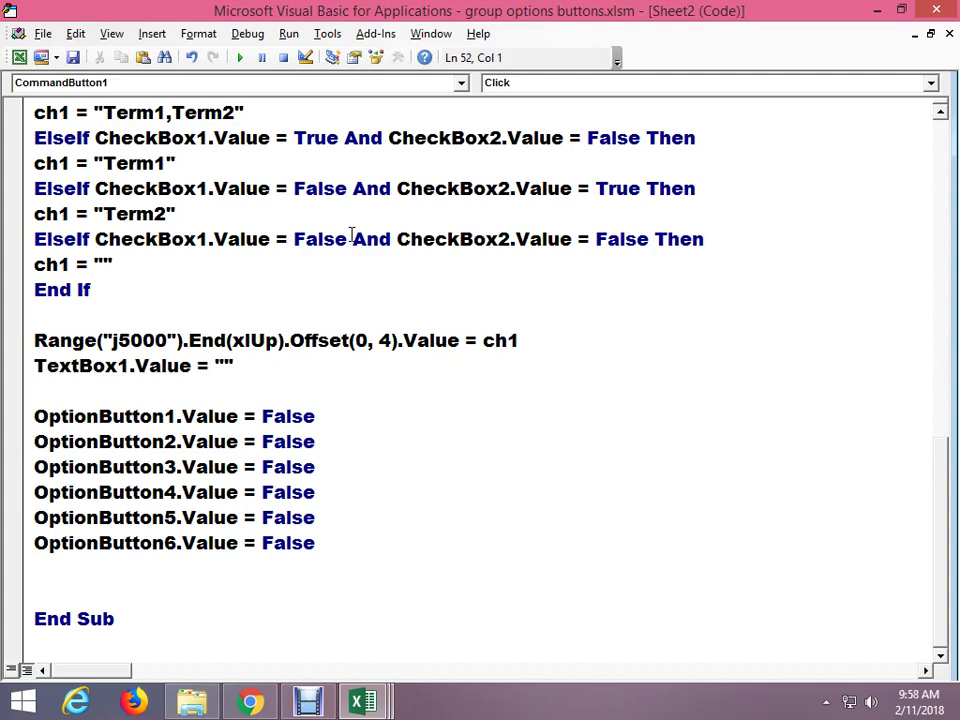
{"action": "key", "text": "Return"}
{"action": "key", "text": "Return"}
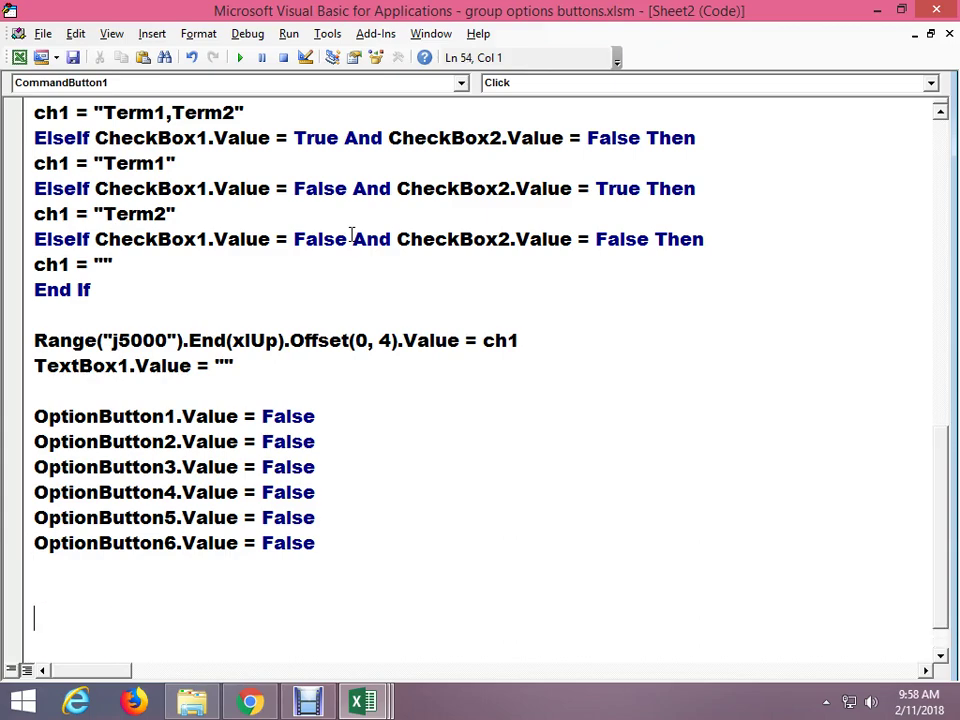
{"action": "key", "text": "alt+F11"}
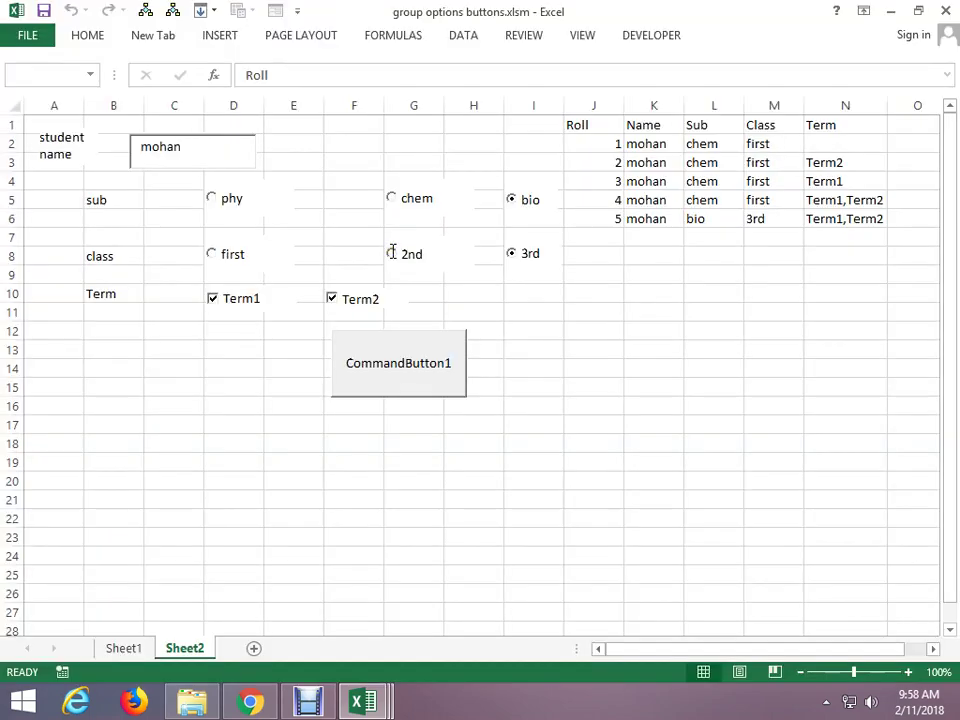
{"action": "key", "text": "alt+F11"}
{"action": "key", "text": "Up"}
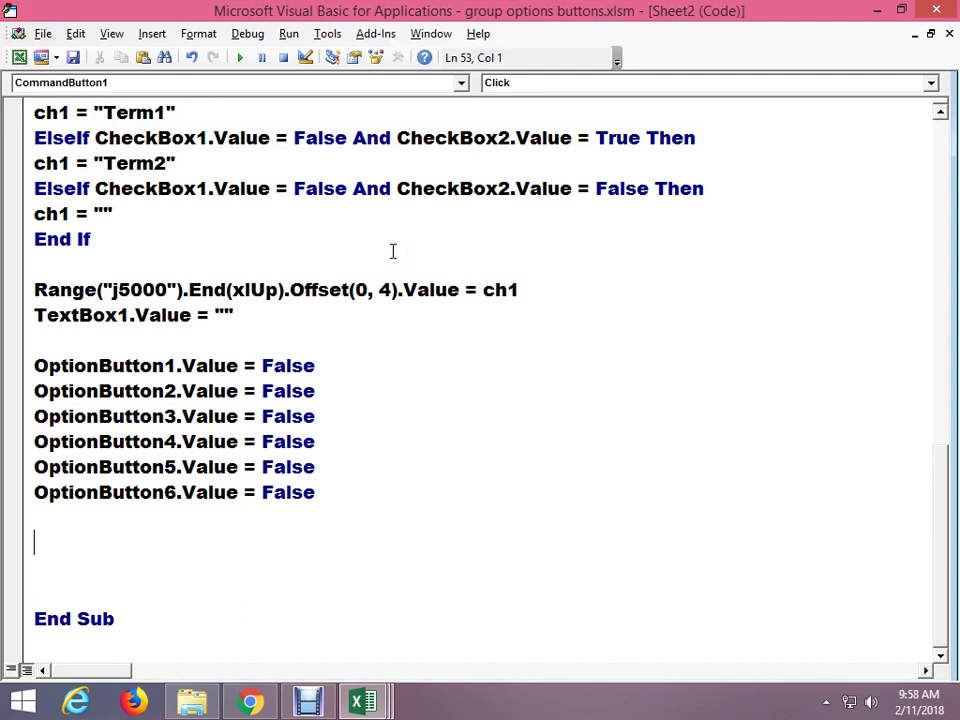
{"action": "type", "text": "checkbox1"}
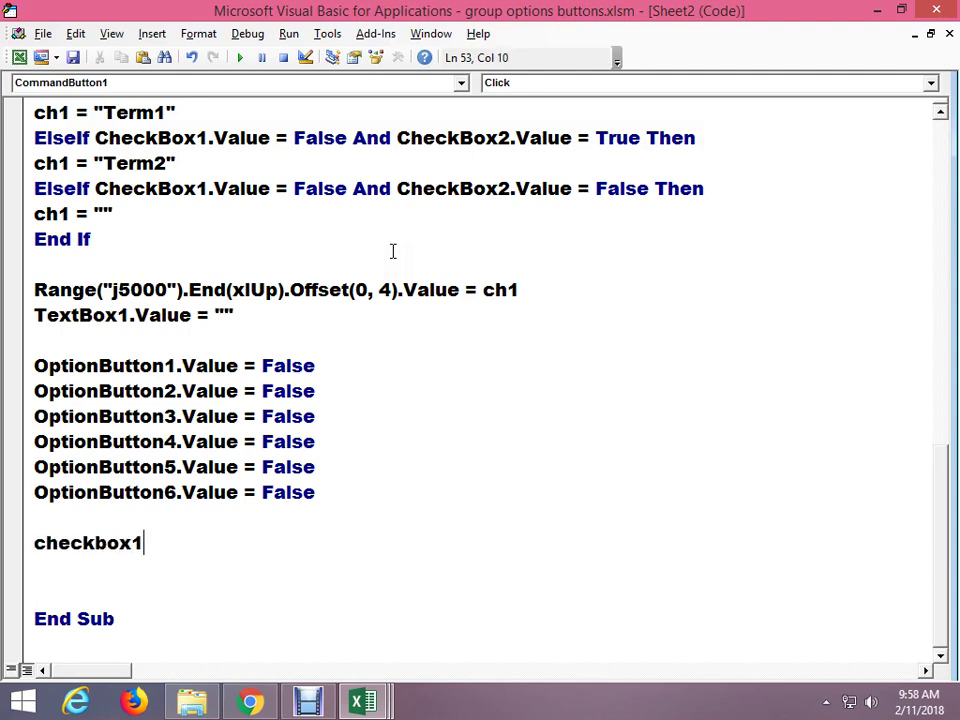
{"action": "type", "text": ".value"}
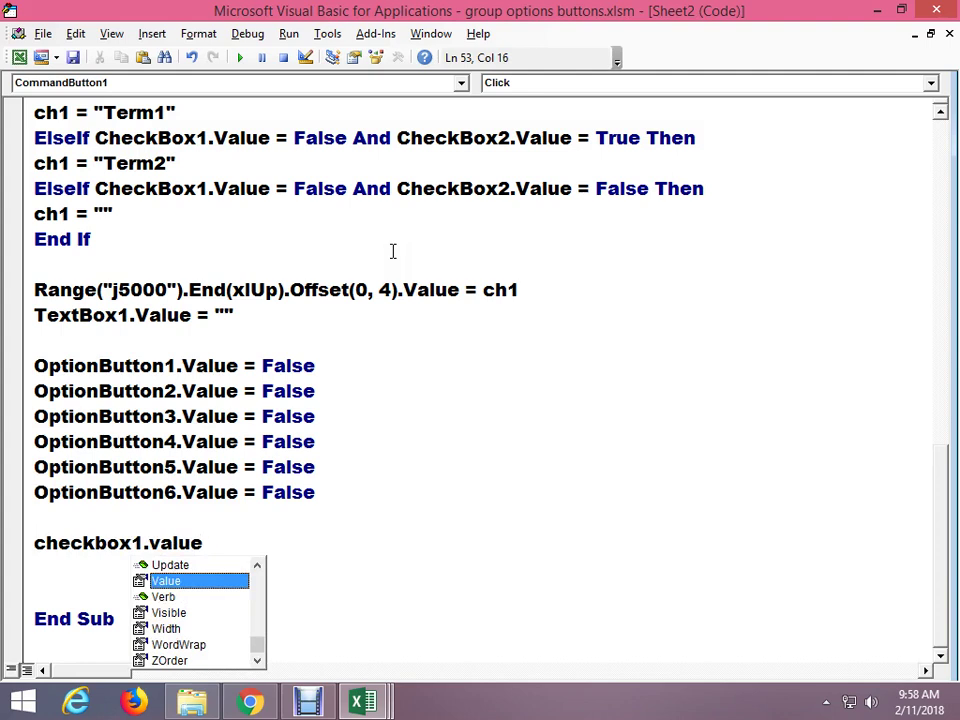
{"action": "type", "text": "=false"}
{"action": "key", "text": "Return"}
- Duplicate the line as CheckBox2.Value = False and return to the worksheet form
{"action": "key", "text": "Up"}
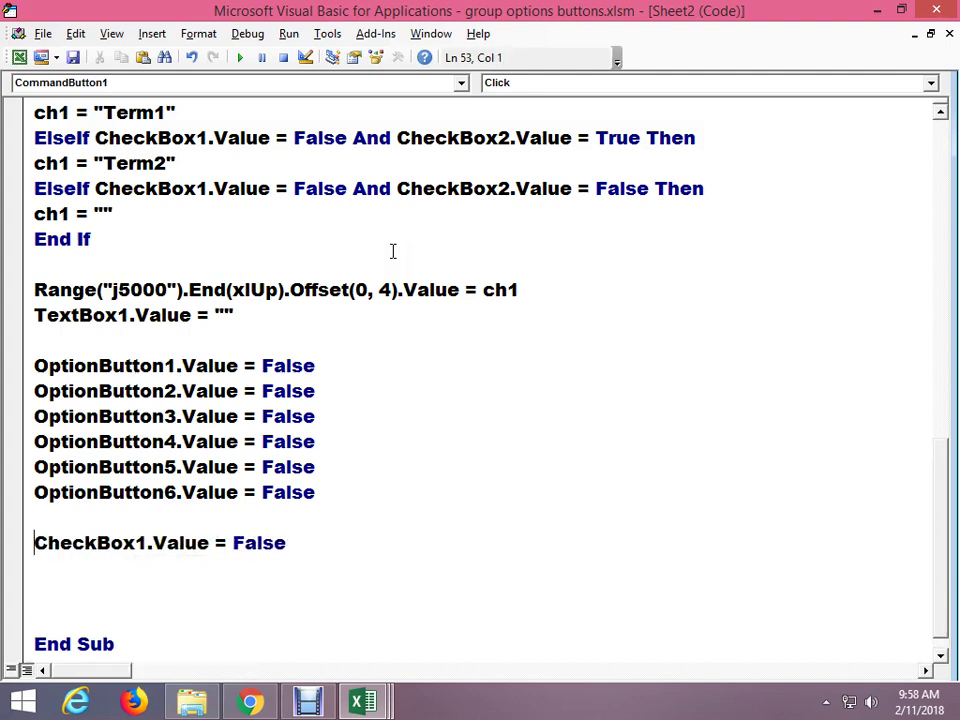
{"action": "key", "text": "shift+End"}
{"action": "key", "text": "ctrl+c"}
{"action": "key", "text": "Down"}
{"action": "key", "text": "ctrl+v"}
{"action": "key", "text": "Left"}
{"action": "key", "text": "Left"}
{"action": "key", "text": "Left"}
{"action": "key", "text": "Left"}
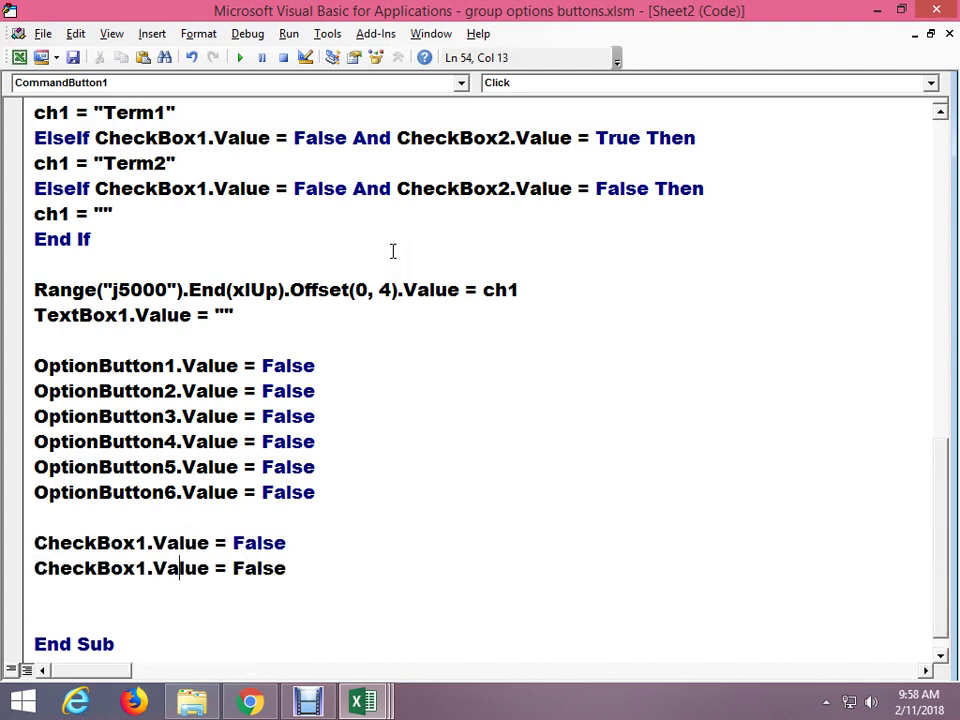
{"action": "key", "text": "Left"}
{"action": "key", "text": "Left"}
{"action": "key", "text": "Left"}
{"action": "key", "text": "Delete"}
{"action": "key", "text": "Up"}
{"action": "key", "text": "Down"}
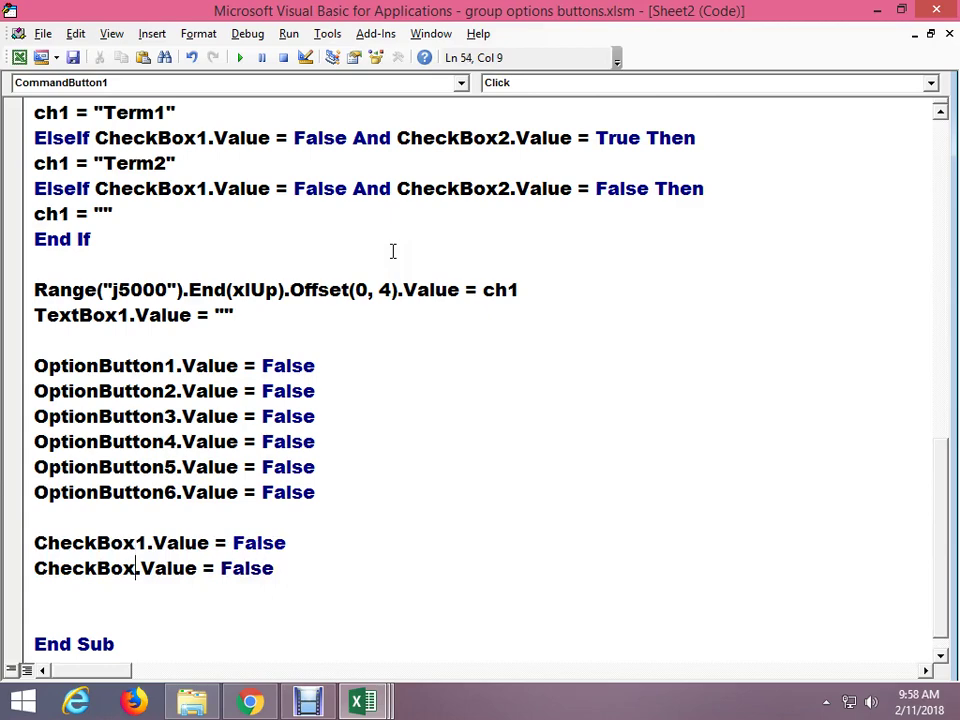
{"action": "type", "text": "2"}
{"action": "key", "text": "Up"}
{"action": "key", "text": "alt+F11"}
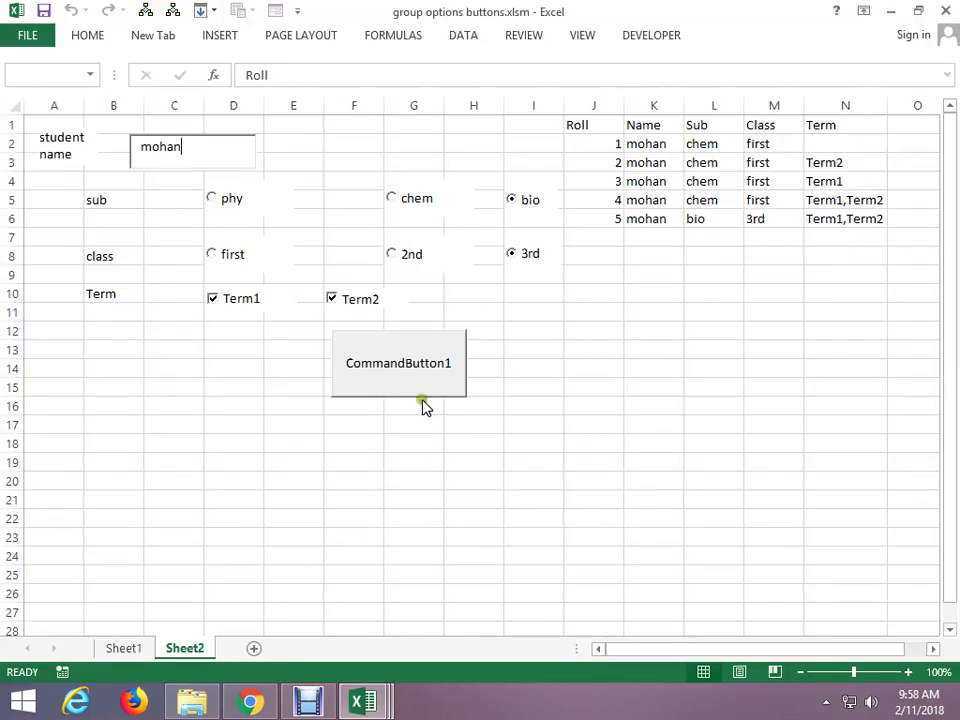
- Replace the name mohan with sohan and submit it as row 6 of the table
{"action": "left_click_drag", "start_coordinate": [182, 147], "coordinate": [66, 158]}
{"action": "type", "text": "s"}
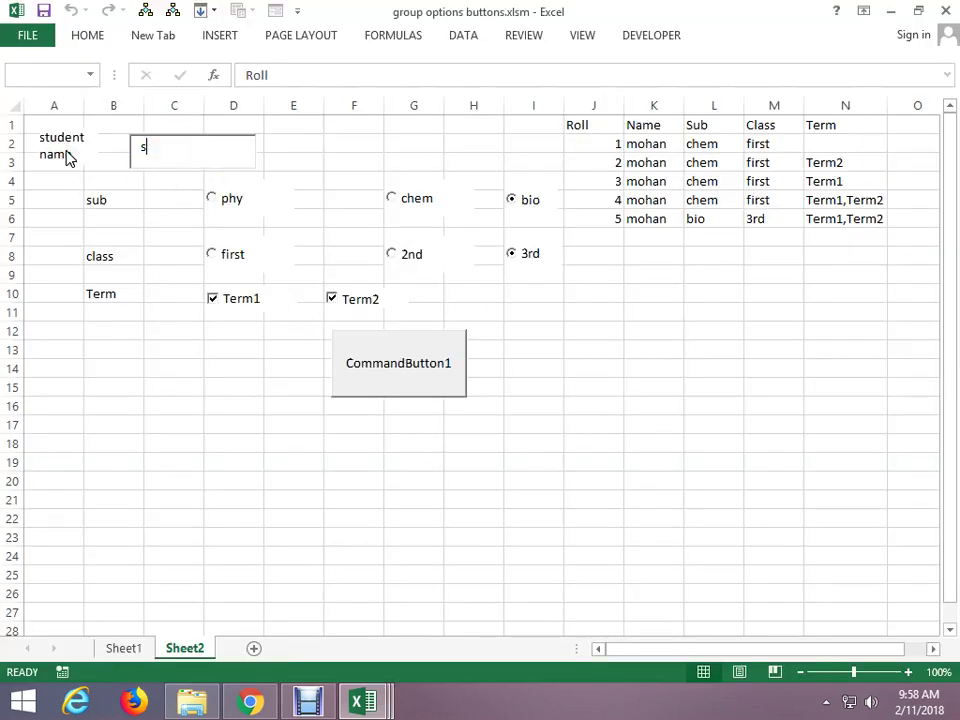
{"action": "type", "text": "ohan"}
{"action": "left_click", "coordinate": [405, 387]}
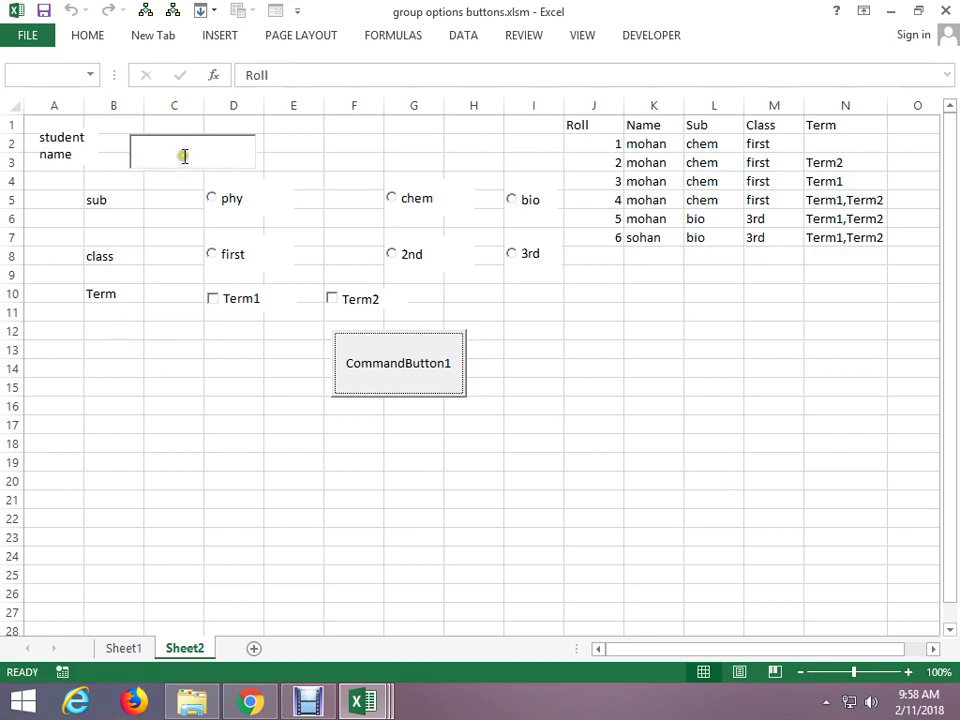
{"action": "left_click", "coordinate": [655, 37]}
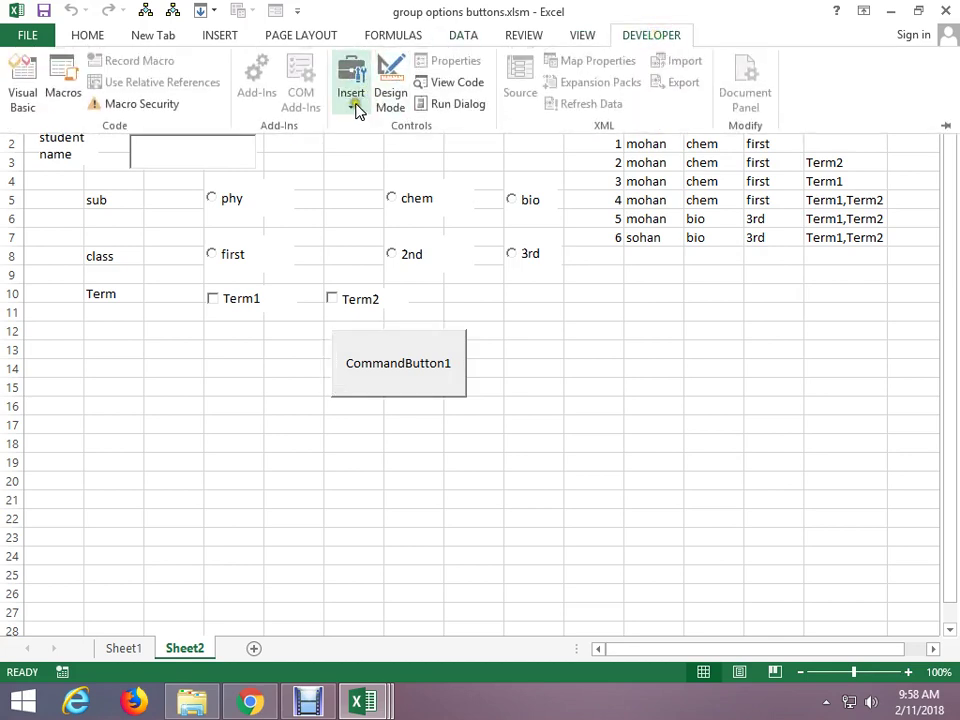
{"action": "left_click", "coordinate": [351, 100]}
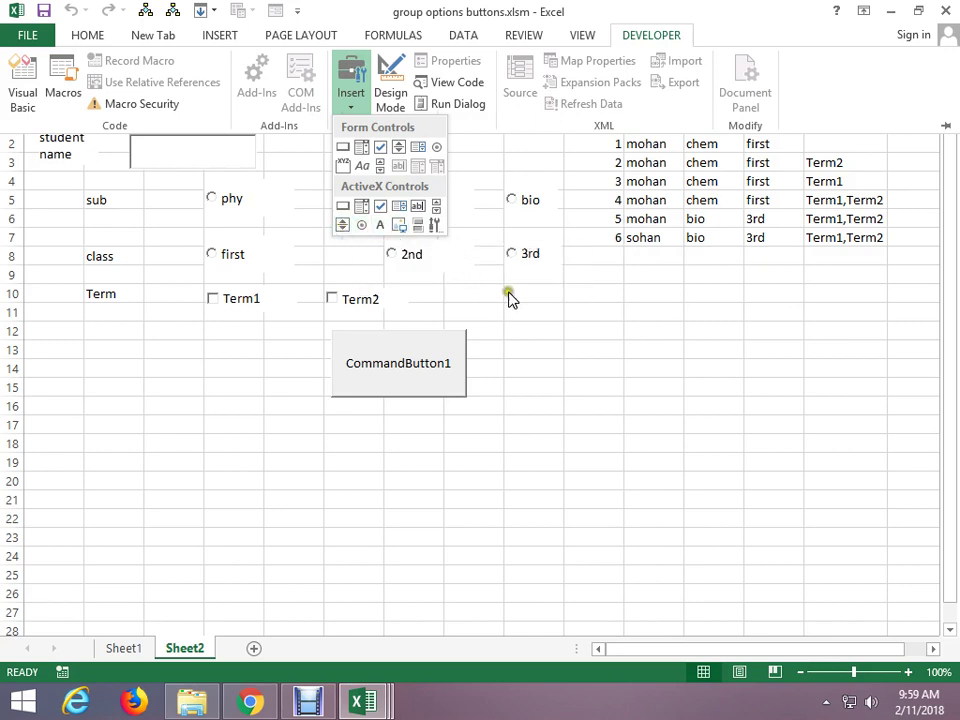
{"action": "left_click", "coordinate": [591, 364]}
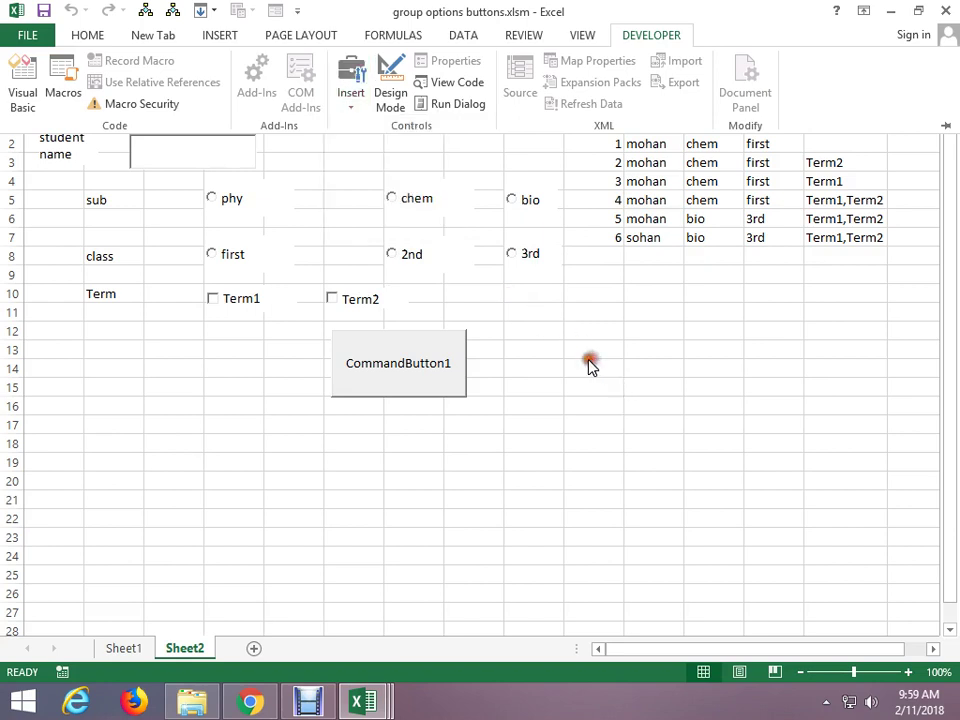
{"action": "left_click", "coordinate": [411, 381]}
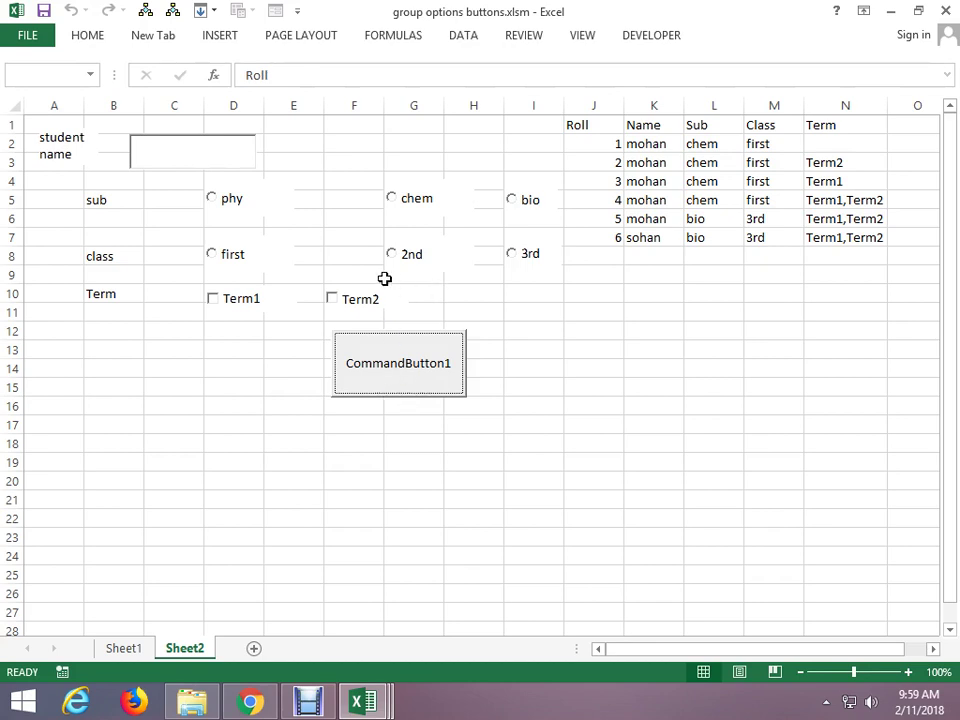
- Submit the form several times with the student name box empty
{"action": "left_click", "coordinate": [166, 152]}
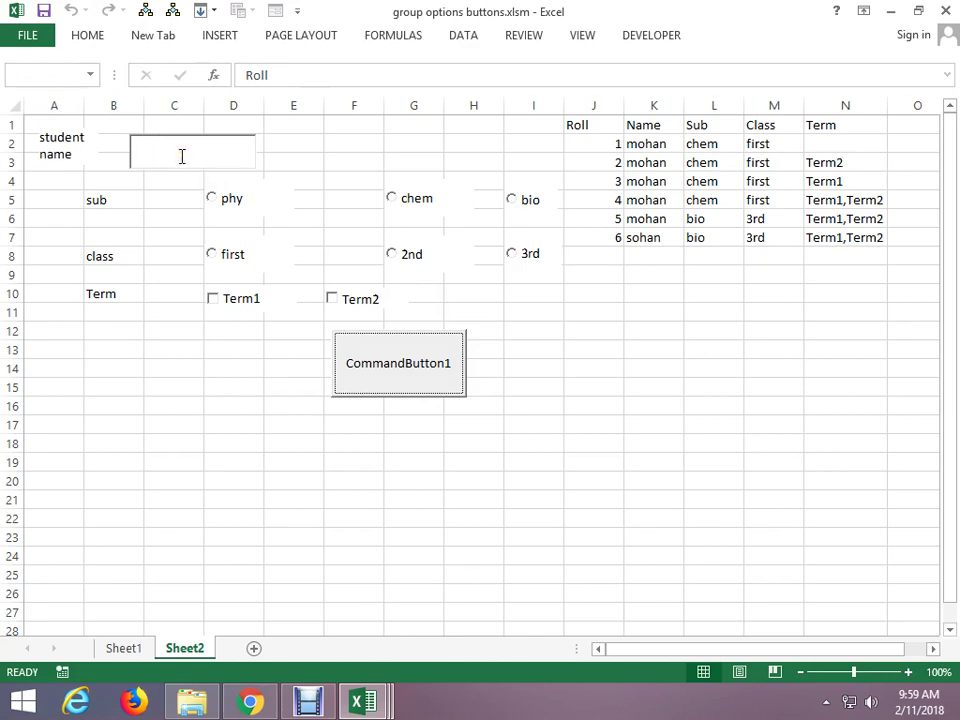
{"action": "left_click", "coordinate": [182, 156]}
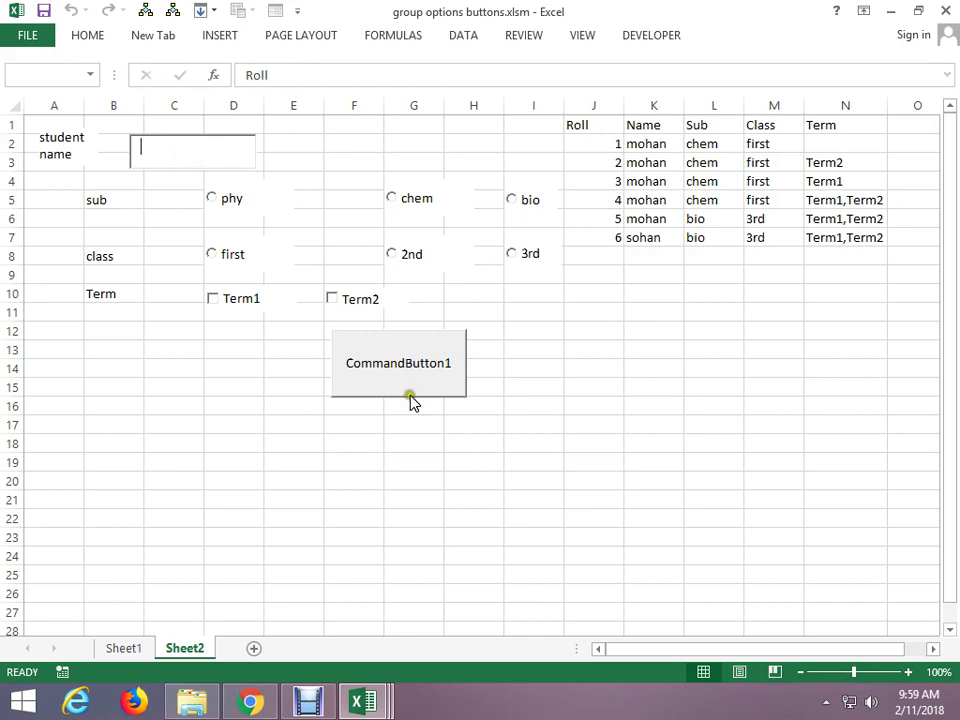
{"action": "left_click", "coordinate": [396, 371]}
{"action": "left_click", "coordinate": [398, 373]}
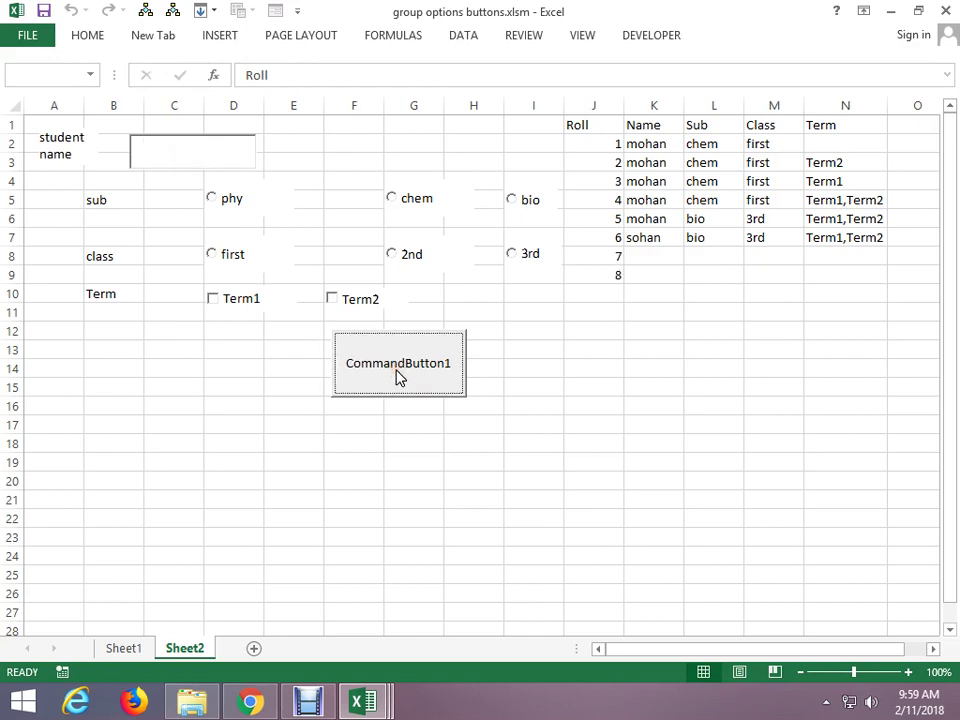
{"action": "left_click", "coordinate": [397, 372]}
- Clear the stray roll numbers 7 and 8 from J8:J9
{"action": "left_click", "coordinate": [624, 261]}
{"action": "left_click", "coordinate": [621, 258]}
{"action": "key", "text": "shift+Down"}
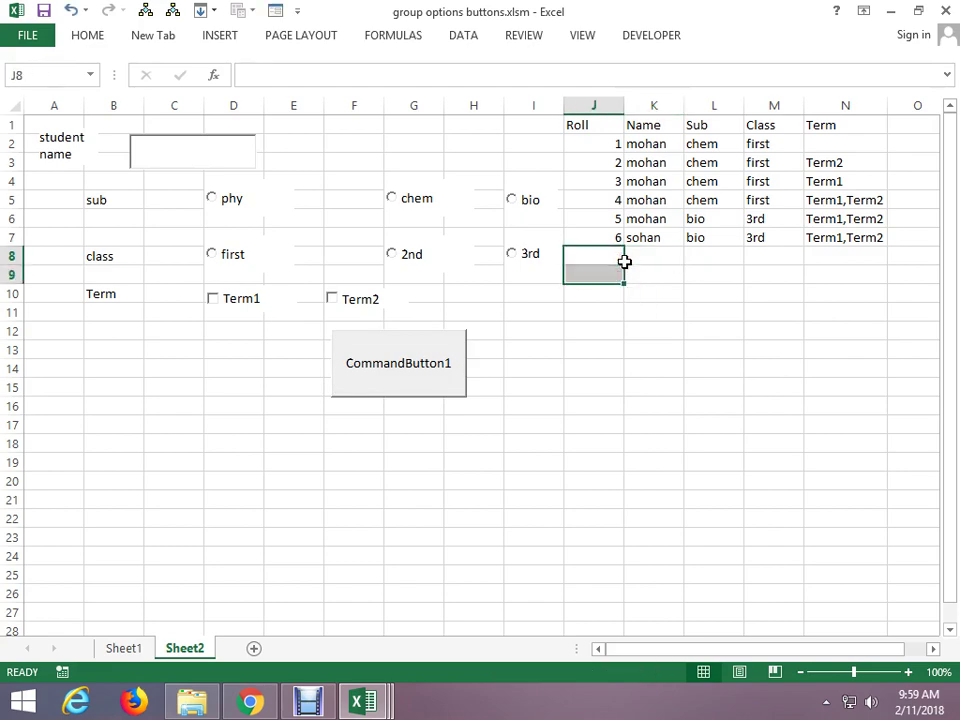
{"action": "key", "text": "Delete"}
{"action": "key", "text": "Up"}
- Open the button's code and insert a blank line under the Sub header
{"action": "key", "text": "alt+F11"}
{"action": "key", "text": "ctrl+Home"}
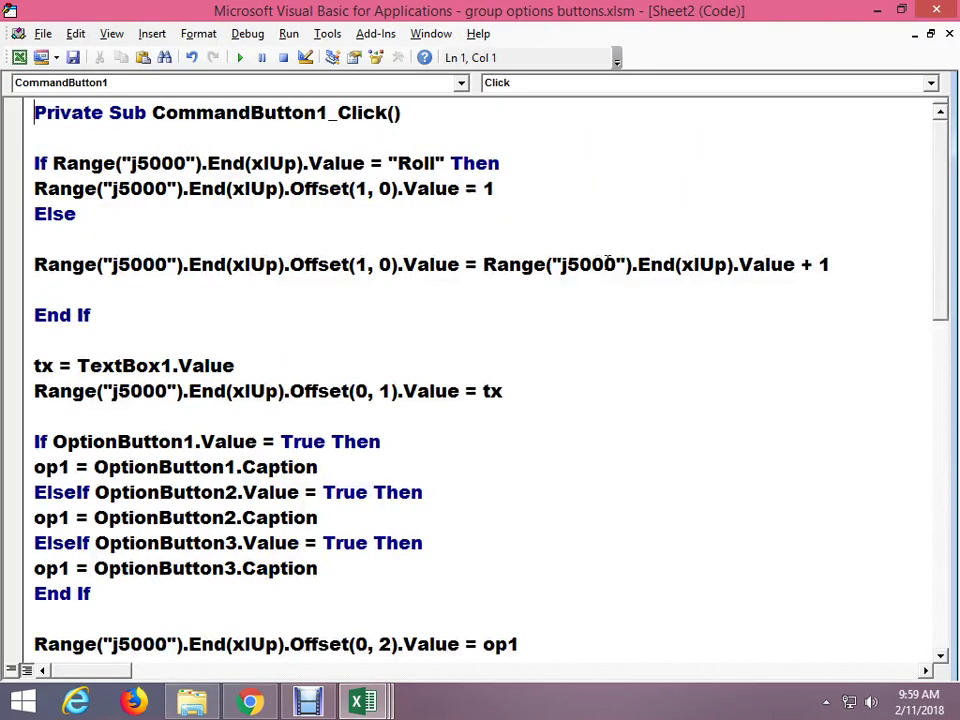
{"action": "key", "text": "Down"}
{"action": "key", "text": "Return"}
{"action": "key", "text": "Up"}
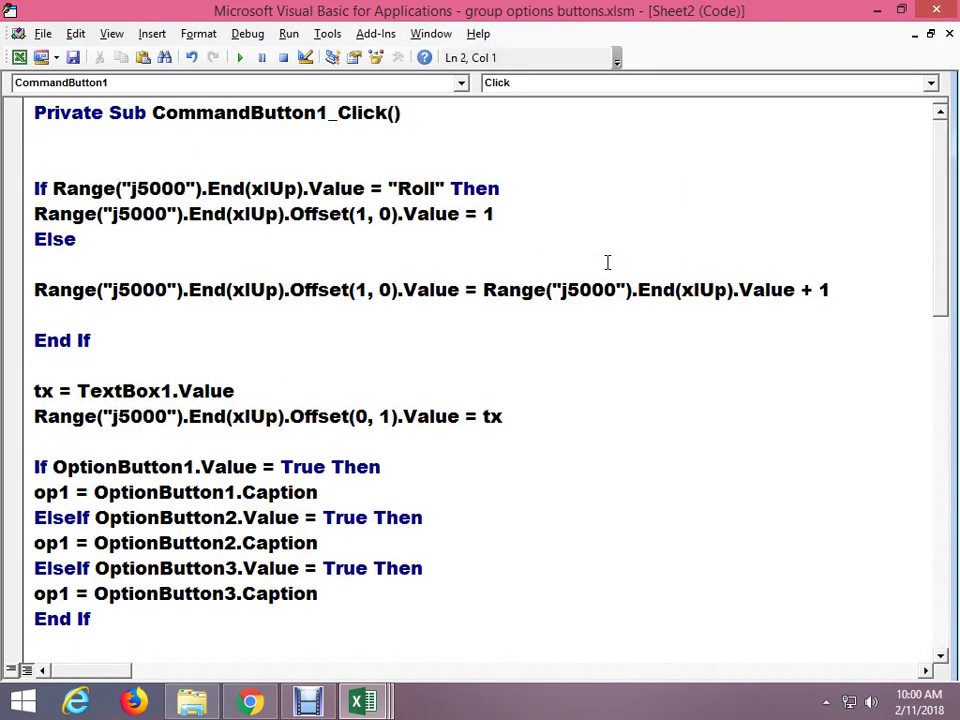
- Add If TextBox1.Value = "" Then Exit Sub and test it, hitting a compile error
{"action": "type", "text": "if textbox1"}
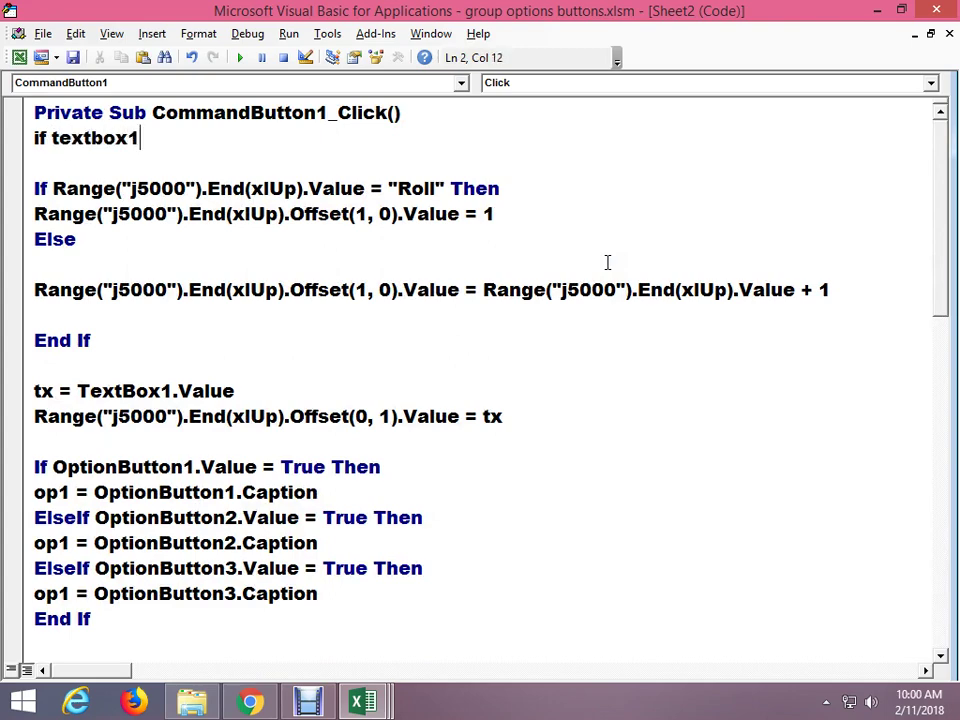
{"action": "type", "text": ".value=\""}
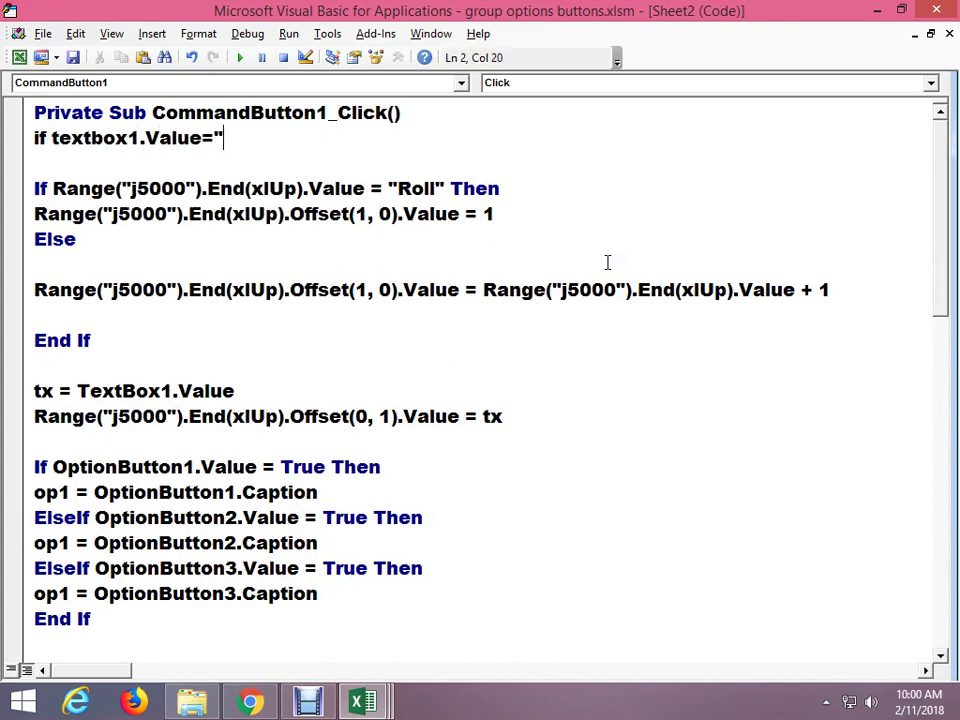
{"action": "type", "text": "\" then"}
{"action": "key", "text": "Return"}
{"action": "type", "text": "exit"}
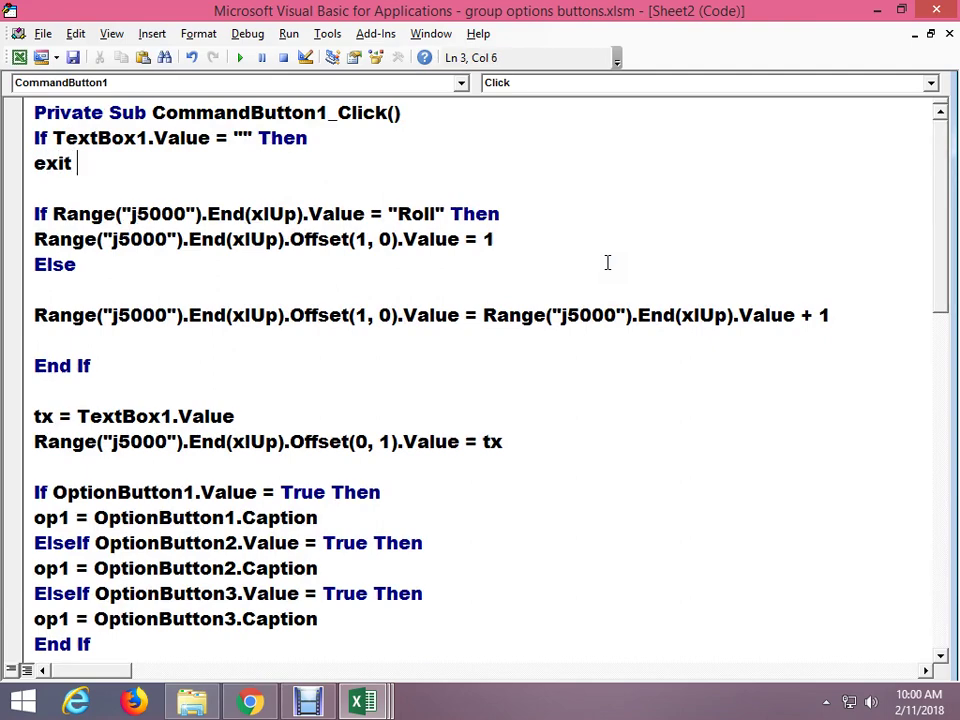
{"action": "type", "text": " sub"}
{"action": "key", "text": "Up"}
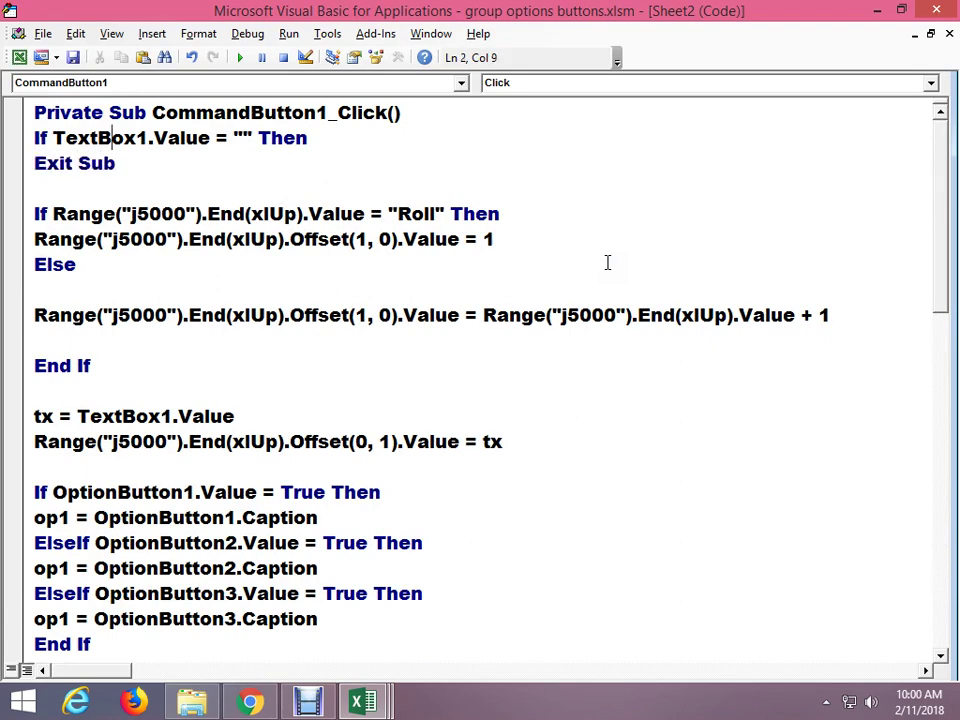
{"action": "key", "text": "alt+F11"}
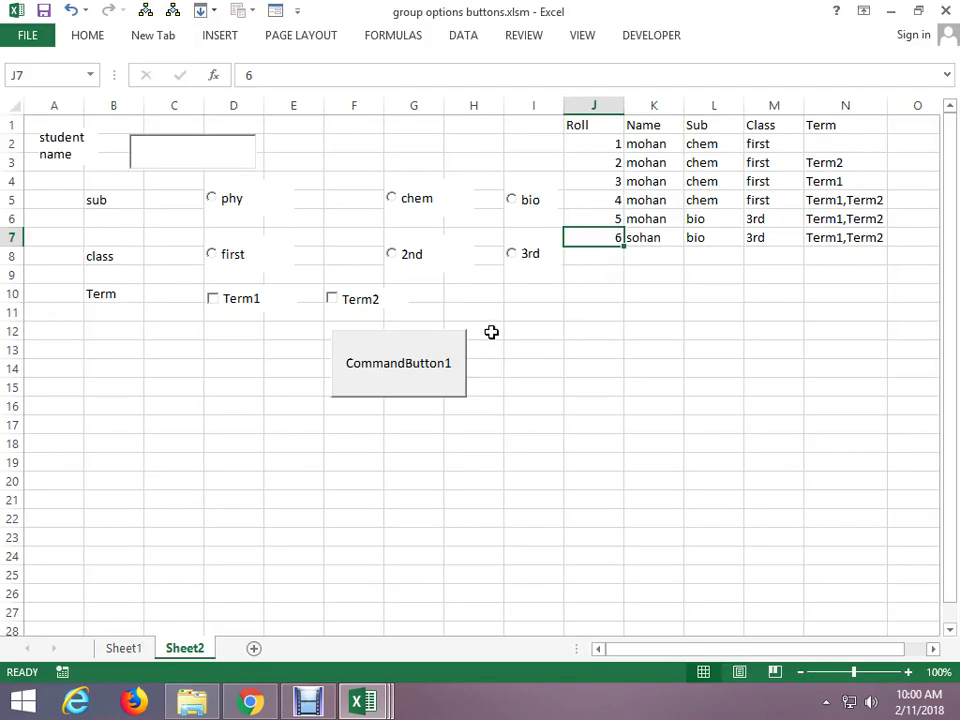
{"action": "left_click", "coordinate": [390, 378]}
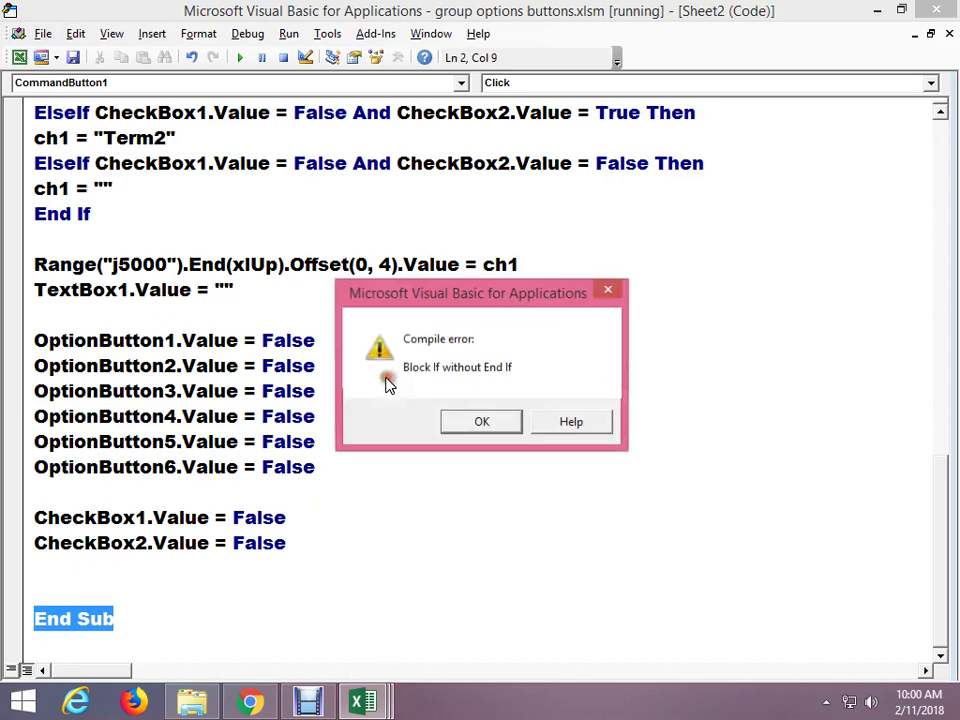
{"action": "left_click", "coordinate": [463, 421]}
- Close the If block with End If, reset the paused macro, and return to Sheet2
{"action": "scroll", "coordinate": [220, 430], "scroll_direction": "up", "scroll_amount": 6}
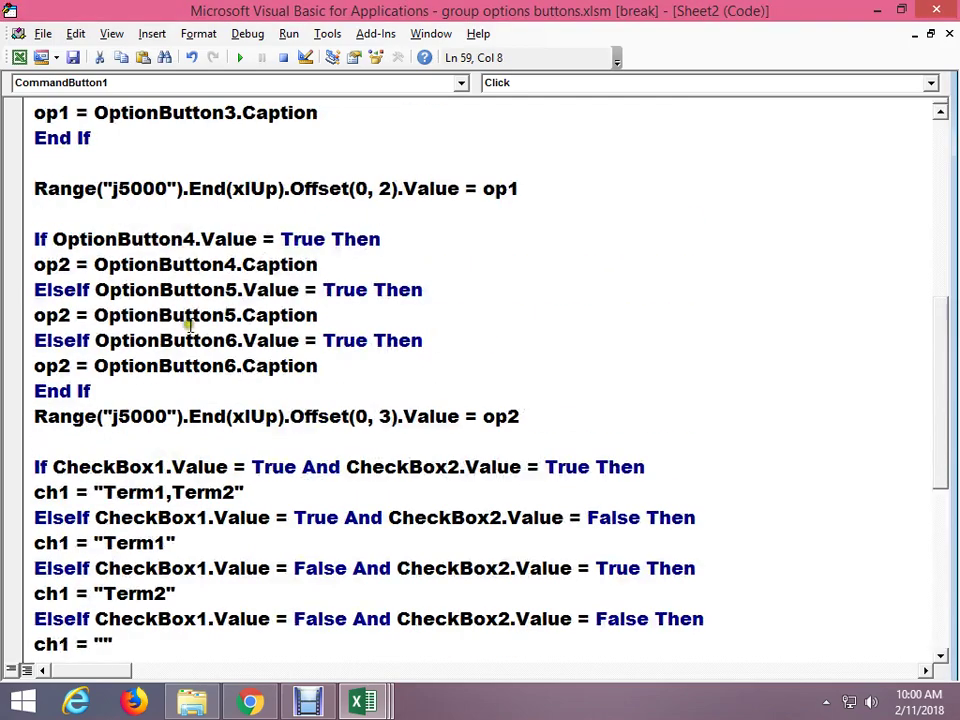
{"action": "scroll", "coordinate": [188, 325], "scroll_direction": "up", "scroll_amount": 2}
{"action": "scroll", "coordinate": [197, 246], "scroll_direction": "up", "scroll_amount": 4}
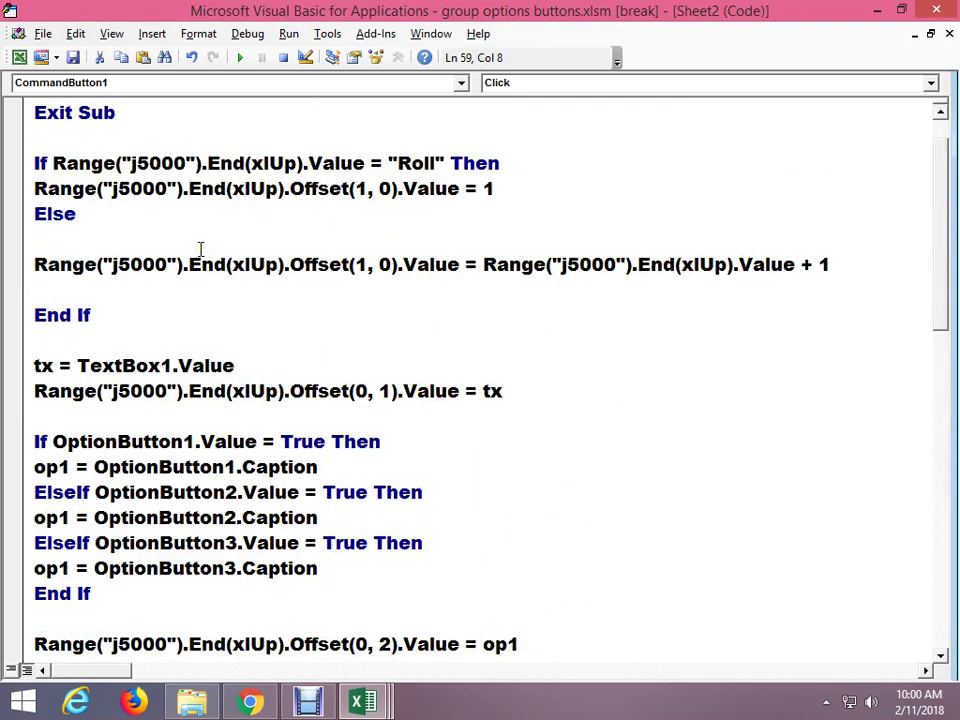
{"action": "scroll", "coordinate": [200, 249], "scroll_direction": "up", "scroll_amount": 1}
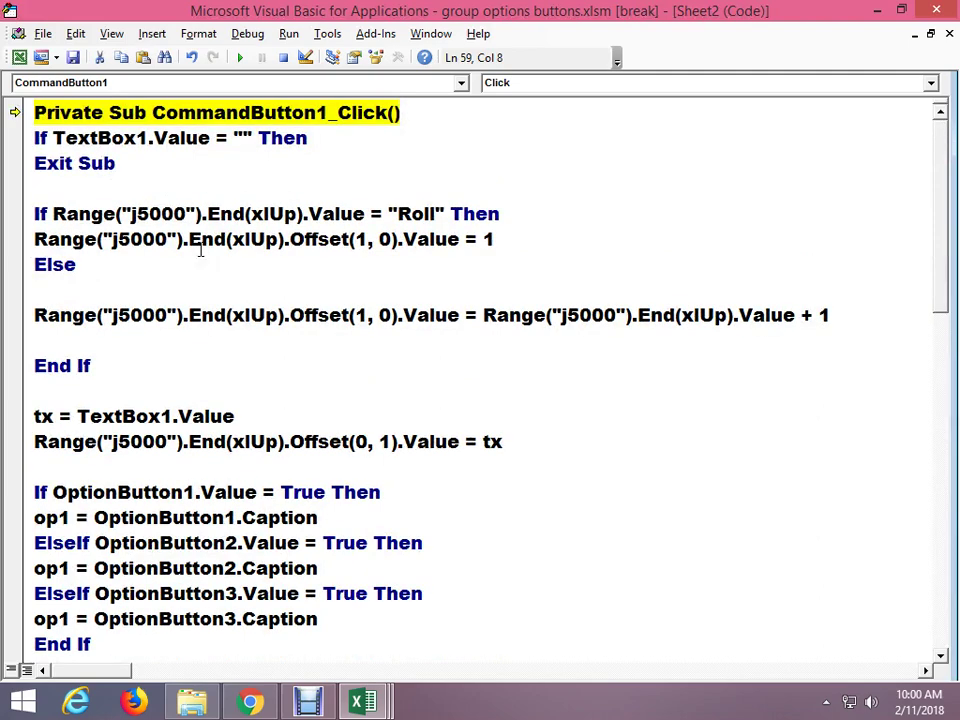
{"action": "left_click", "coordinate": [145, 163]}
{"action": "key", "text": "Return"}
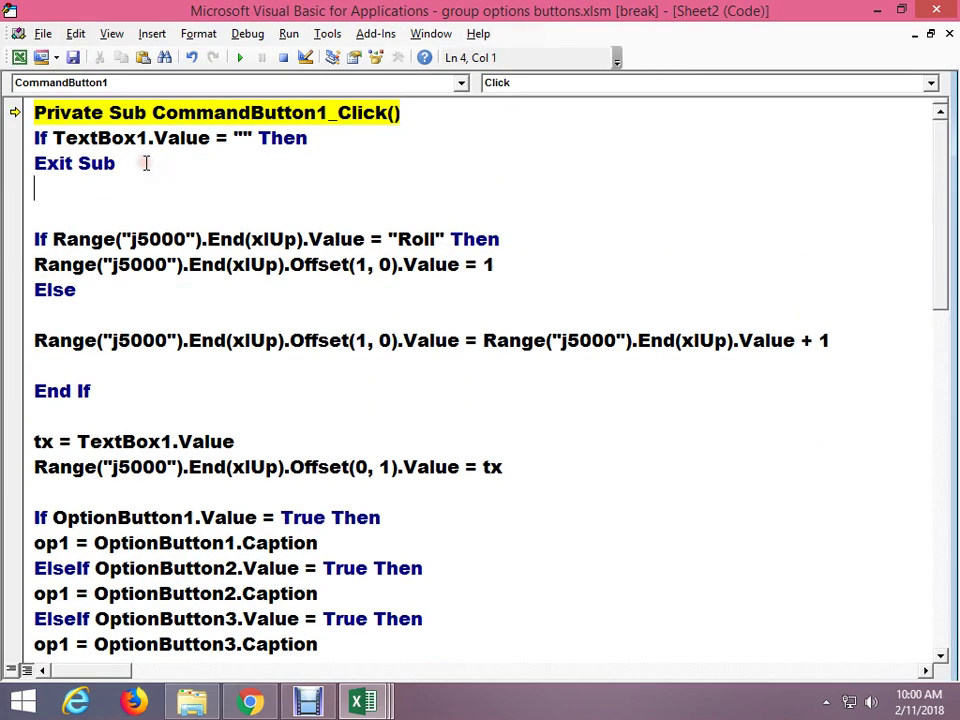
{"action": "type", "text": "end if"}
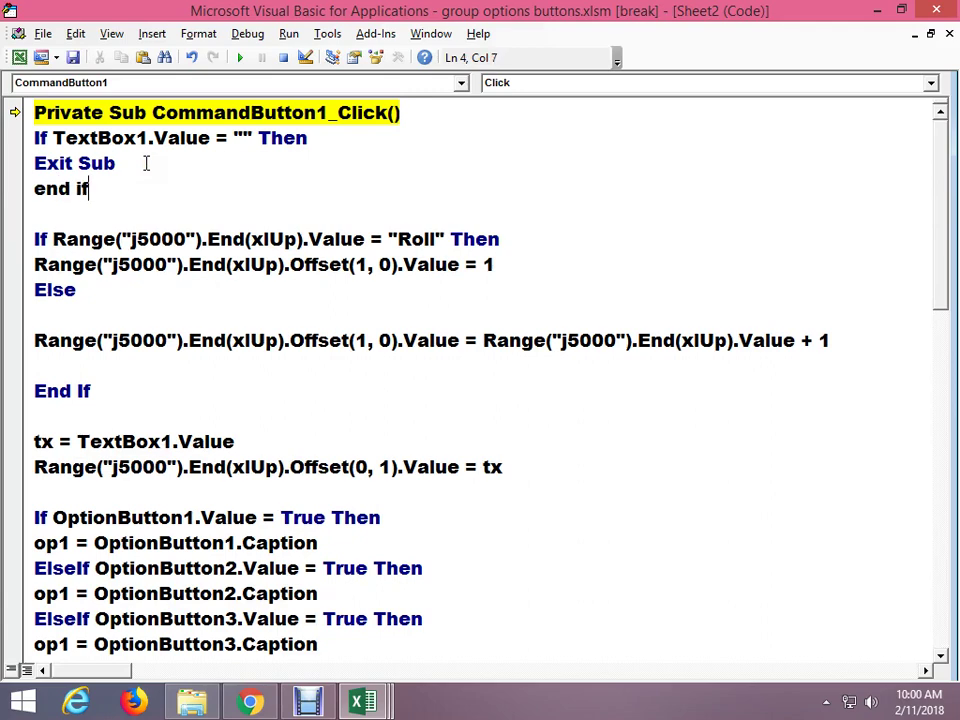
{"action": "key", "text": "Up"}
{"action": "left_click", "coordinate": [281, 58]}
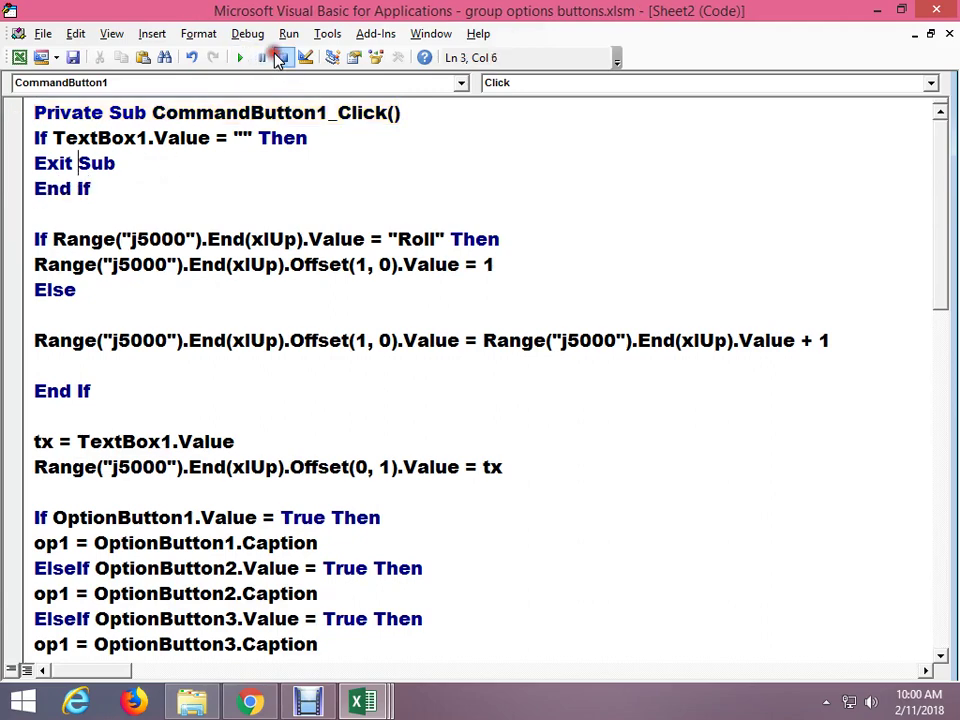
{"action": "key", "text": "alt+F11"}
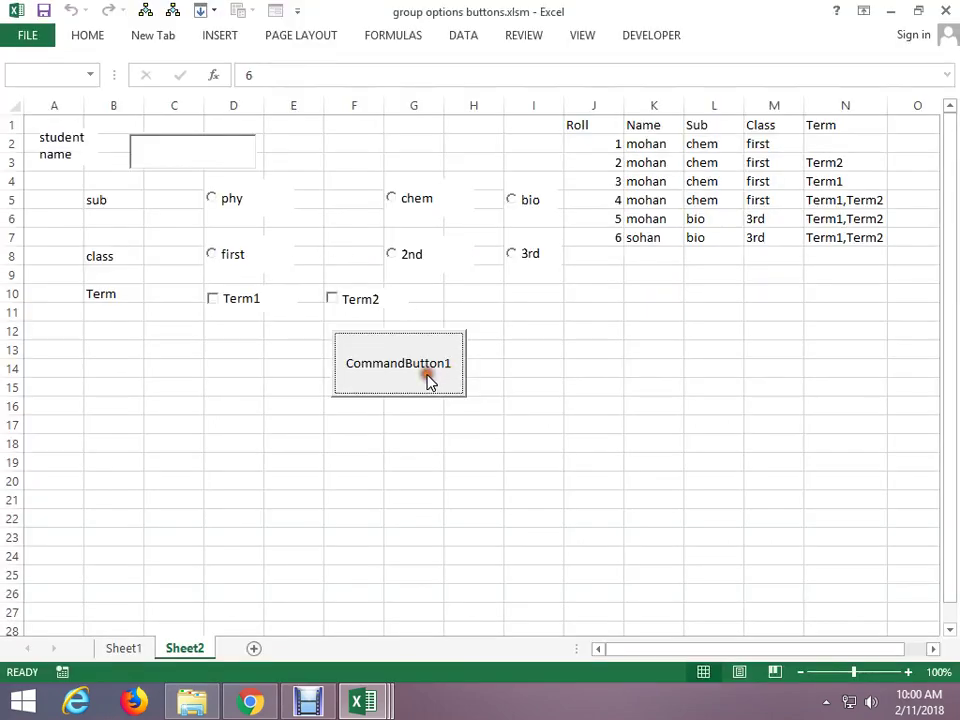
- Verify an empty-name submission leaves the table at six records, then return to the code
{"action": "left_click", "coordinate": [428, 381]}
{"action": "left_click", "coordinate": [428, 381]}
{"action": "left_click", "coordinate": [198, 163]}
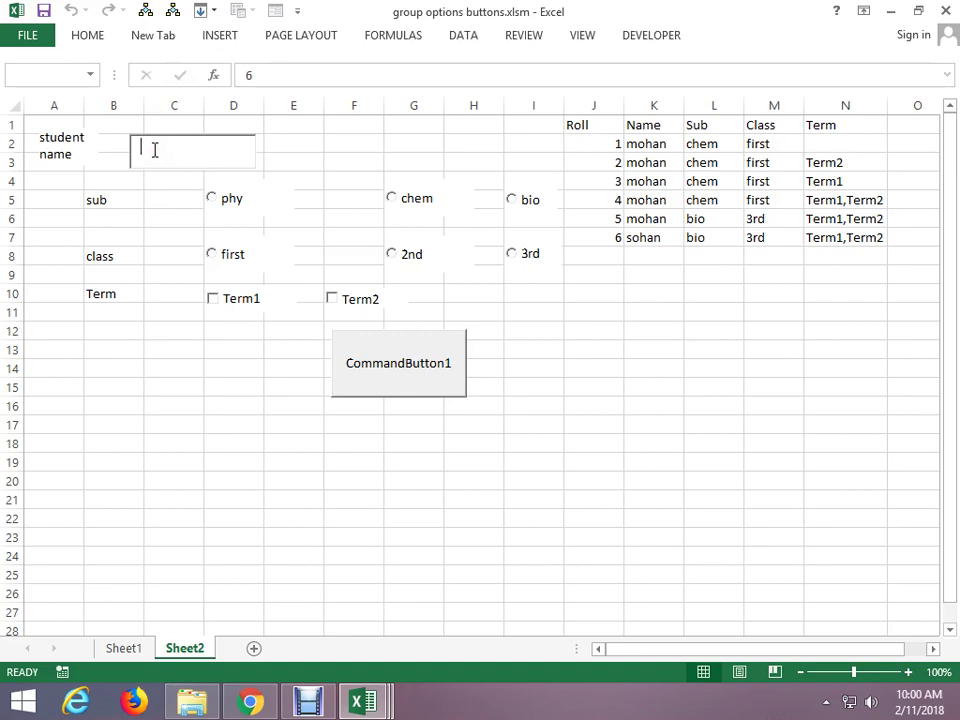
{"action": "key", "text": "alt+F11"}
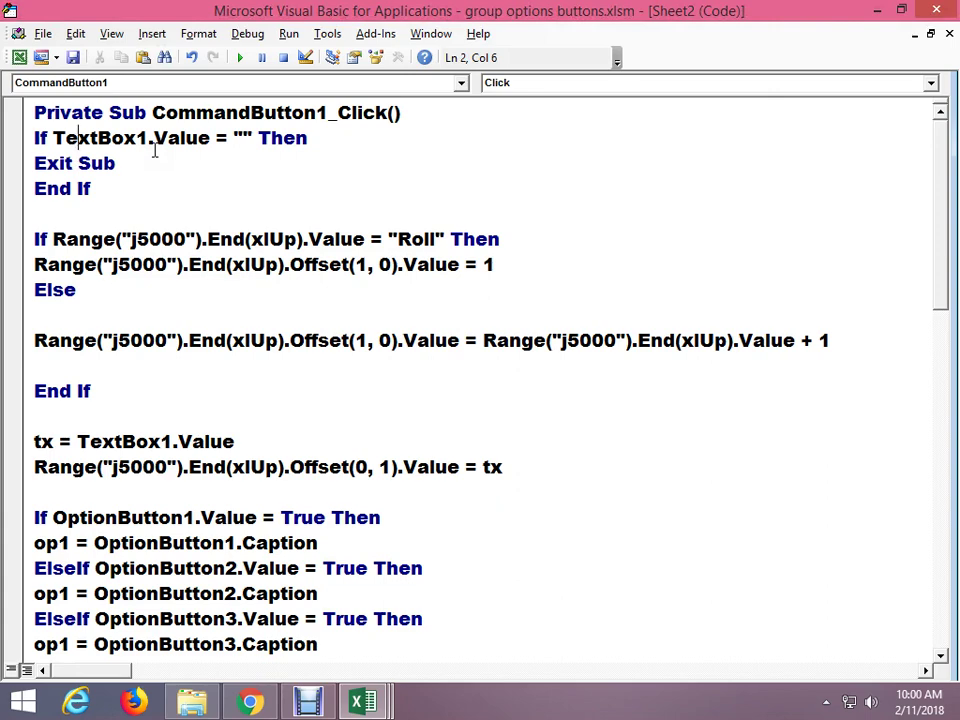
- Extend the If condition with Or Len(TextBox1.Value) < 5
{"action": "key", "text": "Right"}
{"action": "key", "text": "Right"}
{"action": "key", "text": "Right"}
{"action": "key", "text": "Right"}
{"action": "key", "text": "Right"}
{"action": "key", "text": "Right"}
{"action": "key", "text": "Right"}
{"action": "key", "text": "Right"}
{"action": "key", "text": "Right"}
{"action": "key", "text": "Left"}
{"action": "type", "text": "or "}
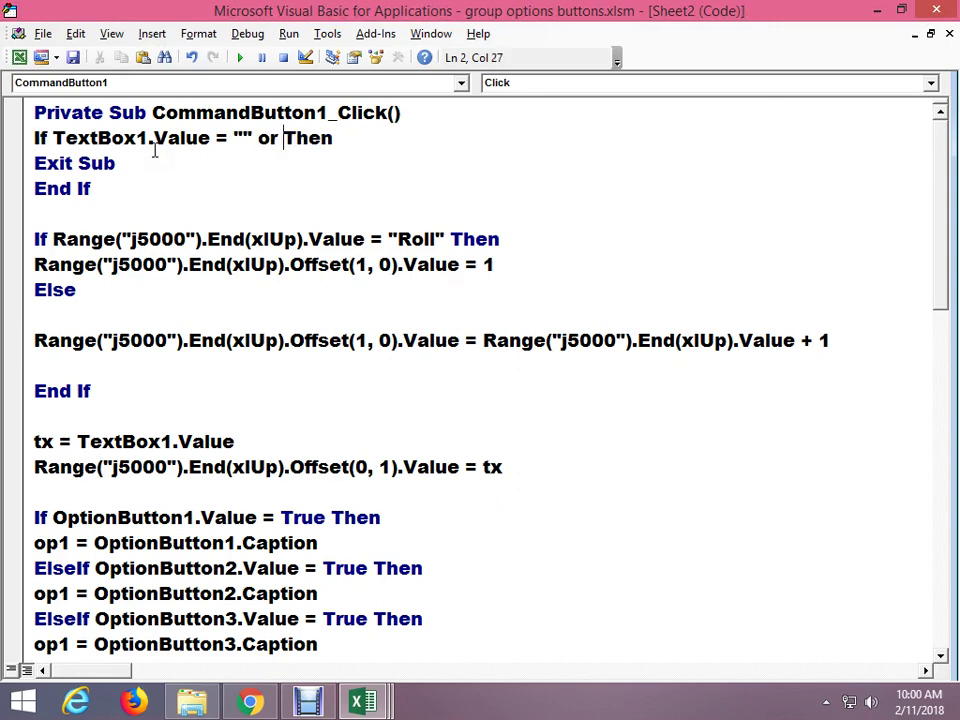
{"action": "type", "text": "textbox"}
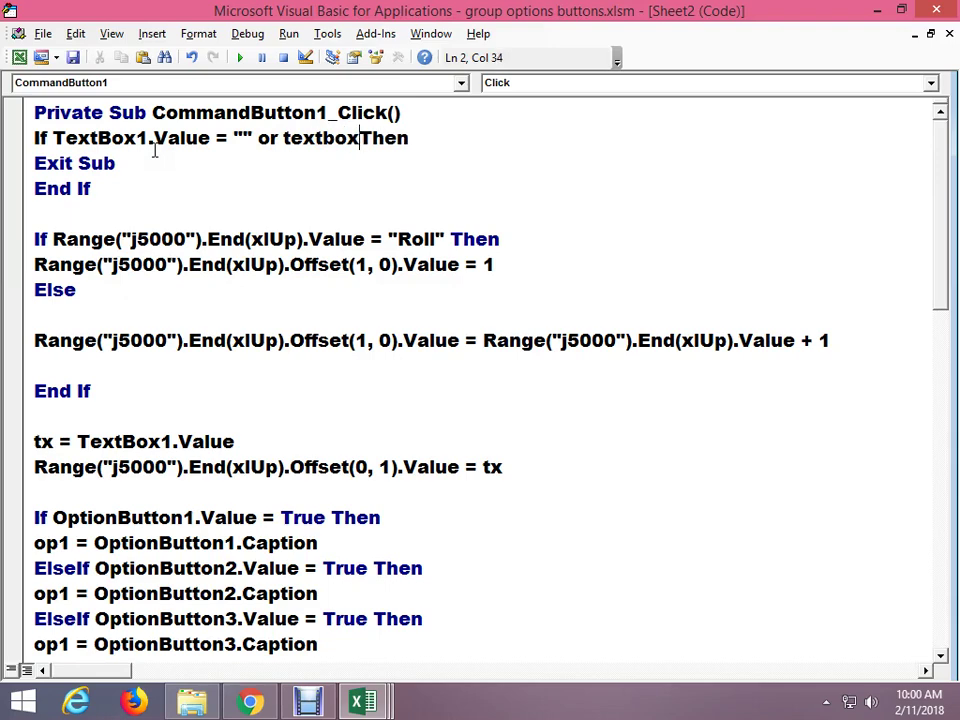
{"action": "type", "text": "1.value"}
{"action": "key", "text": "Left"}
{"action": "key", "text": "Left"}
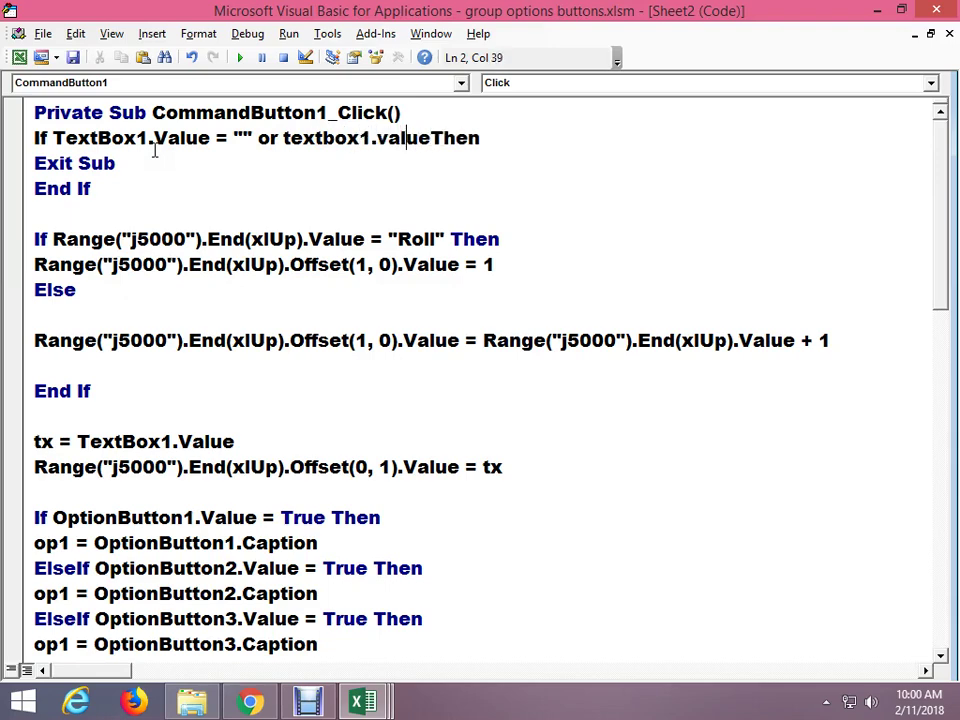
{"action": "key", "text": "Left"}
{"action": "key", "text": "Left"}
{"action": "key", "text": "Left"}
{"action": "key", "text": "Left"}
{"action": "key", "text": "Left"}
{"action": "key", "text": "Left"}
{"action": "key", "text": "Left"}
{"action": "key", "text": "Left"}
{"action": "type", "text": "le"}
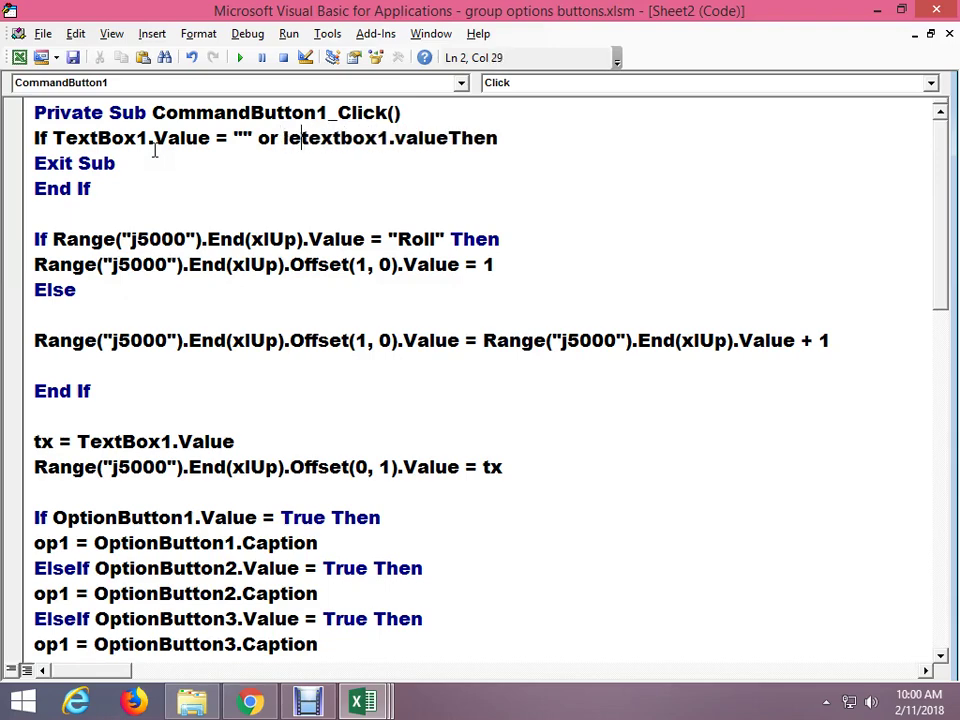
{"action": "type", "text": "n("}
{"action": "key", "text": "Right"}
{"action": "key", "text": "Right"}
{"action": "key", "text": "Right"}
{"action": "key", "text": "Right"}
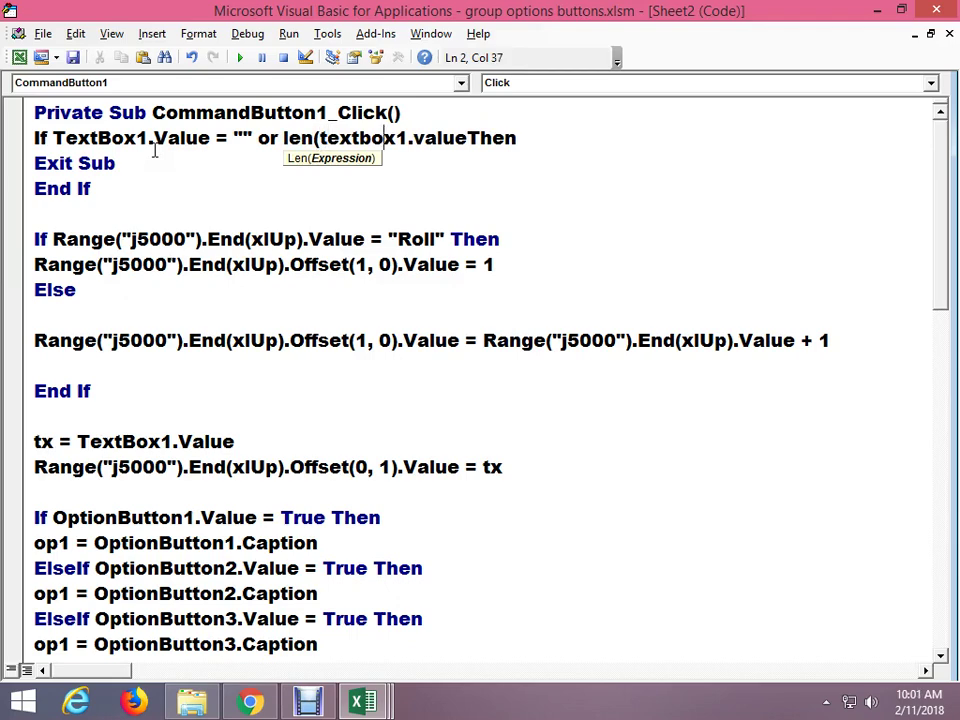
{"action": "key", "text": "Right"}
{"action": "key", "text": "Right"}
{"action": "key", "text": "Right"}
{"action": "type", "text": ") "}
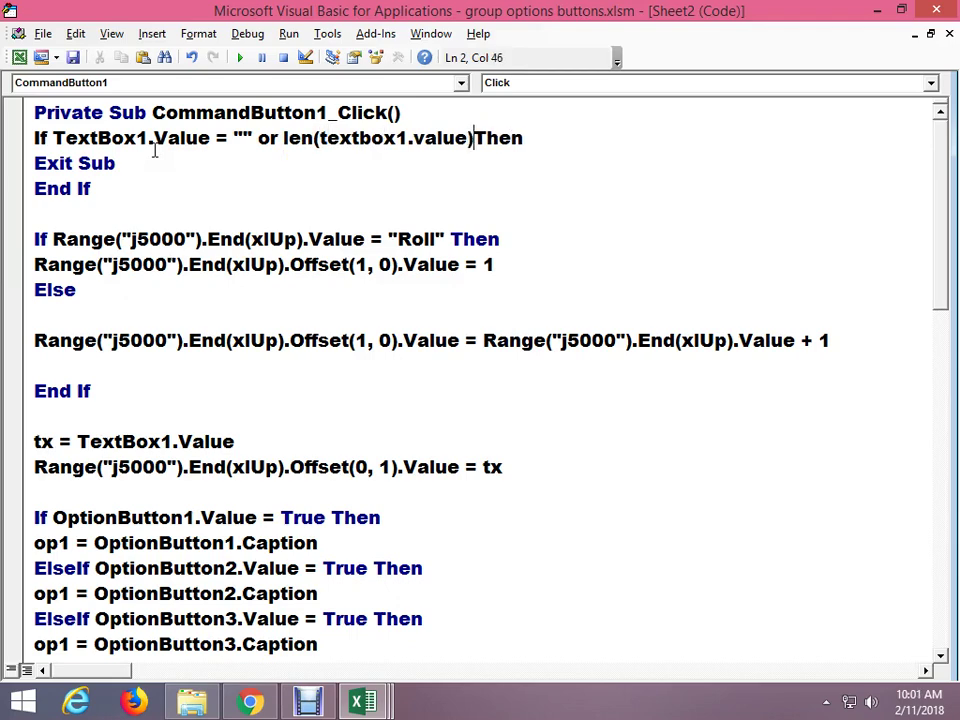
{"action": "type", "text": "< 5"}
{"action": "key", "text": "Down"}
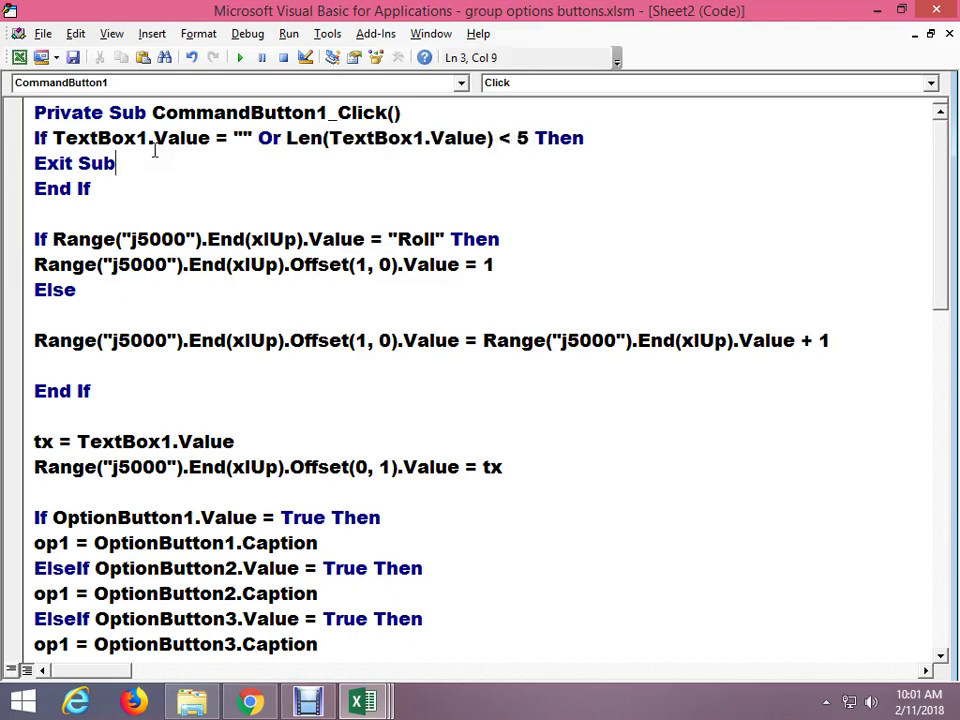
- Test by submitting the two-letter name 'dd', confirming no row is added
{"action": "key", "text": "alt+F11"}
{"action": "type", "text": "d"}
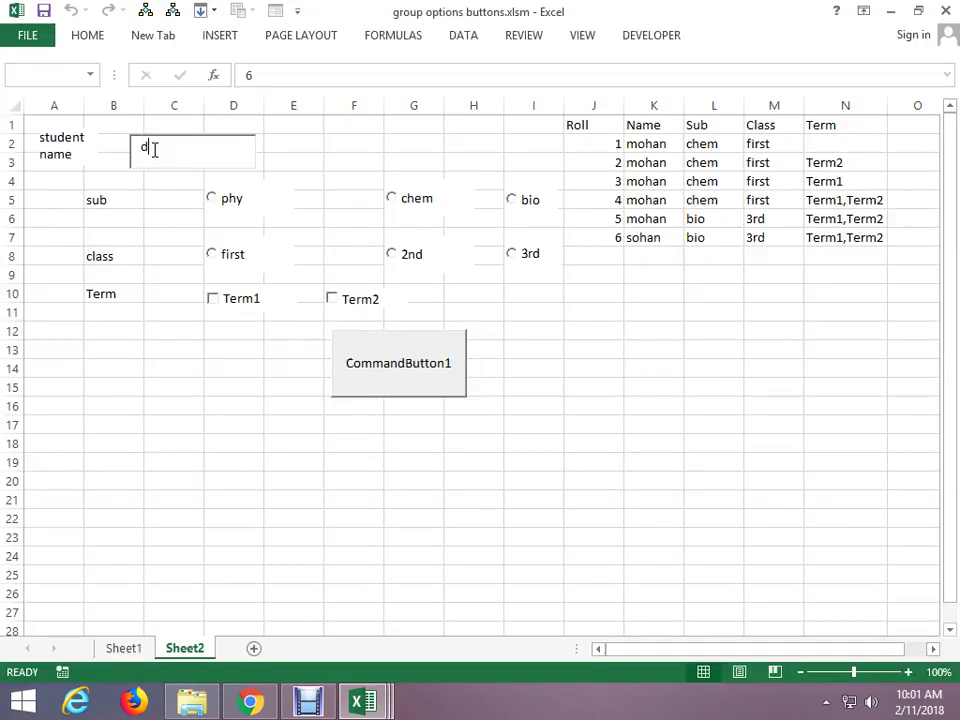
{"action": "type", "text": "d"}
{"action": "left_click", "coordinate": [389, 387]}
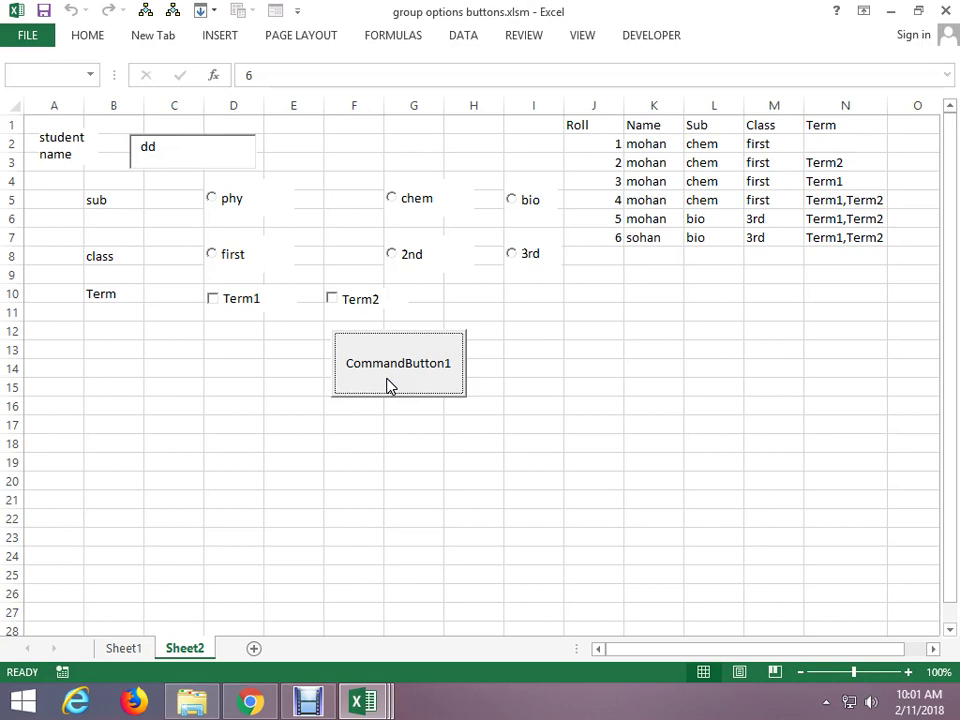
{"action": "left_click", "coordinate": [186, 147]}
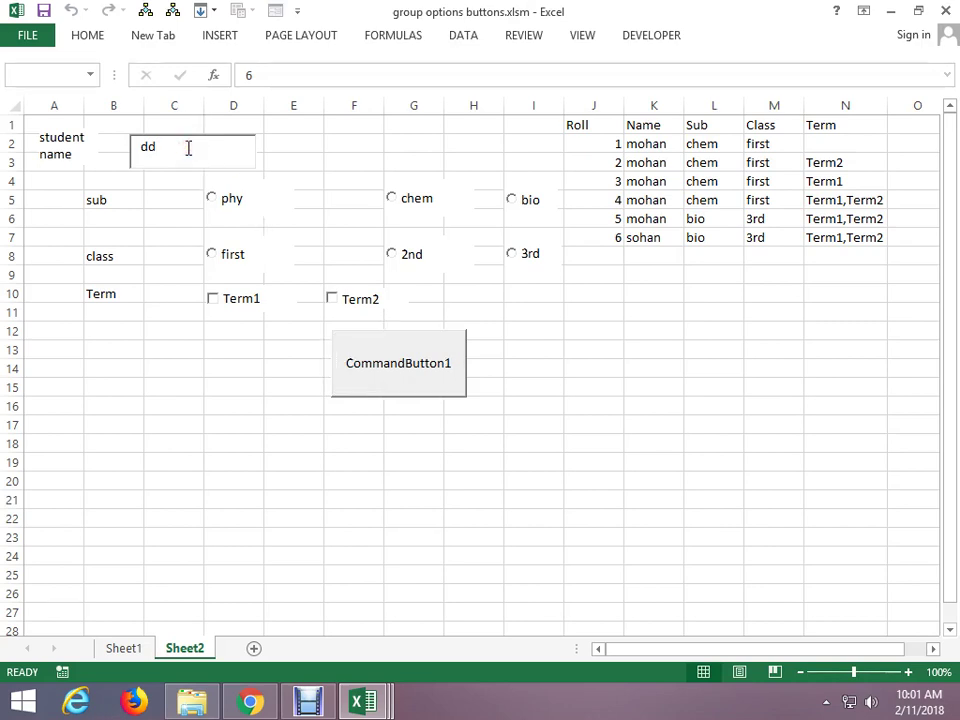
- Add the line TextBox1.Value = "" just above Exit Sub in the short-name check
{"action": "key", "text": "alt+F11"}
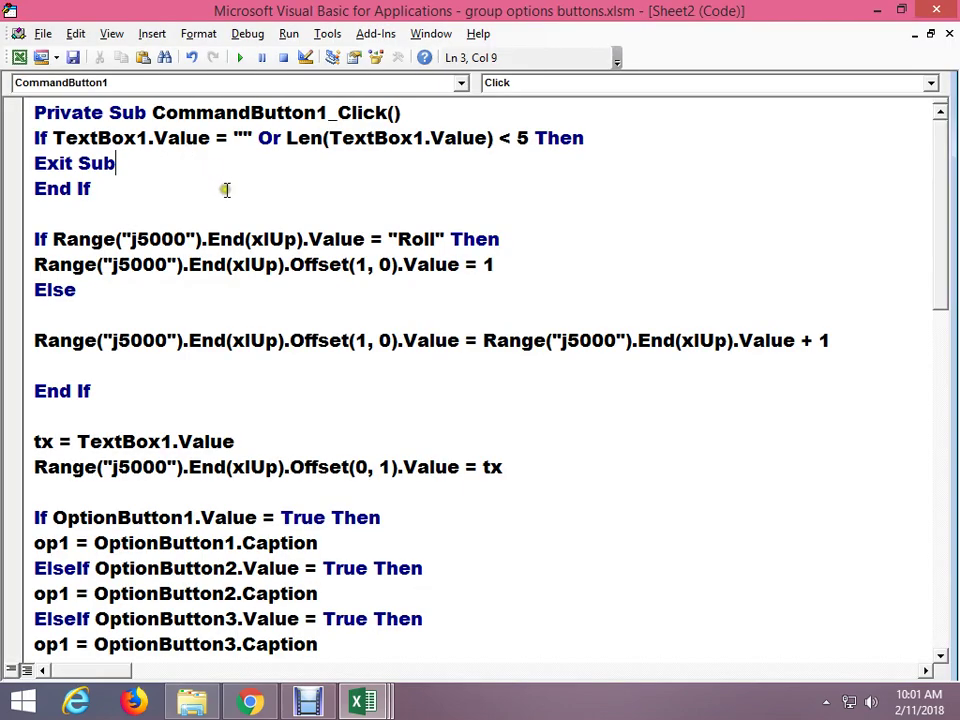
{"action": "key", "text": "Return"}
{"action": "key", "text": "Up"}
{"action": "type", "text": "te"}
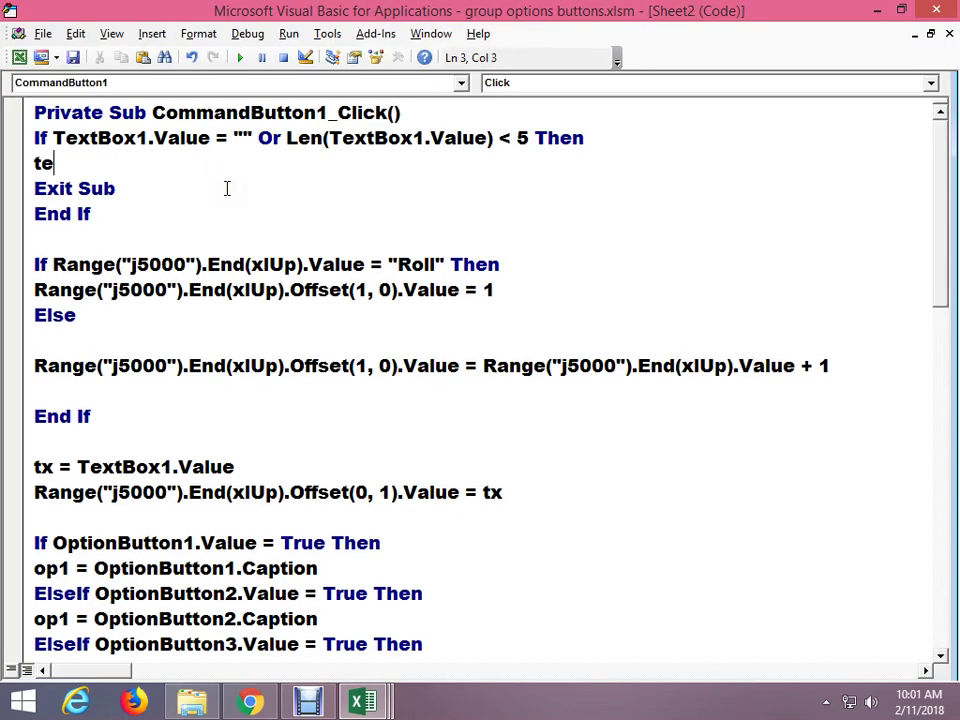
{"action": "type", "text": "xtbox1.valu"}
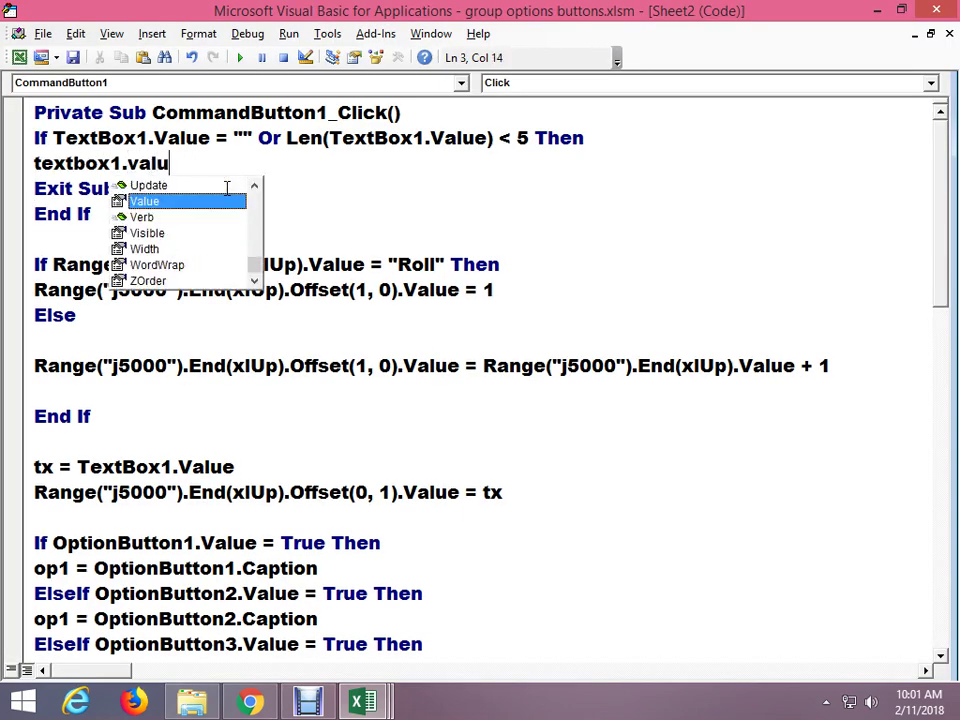
{"action": "type", "text": "e=\"\""}
{"action": "key", "text": "Up"}
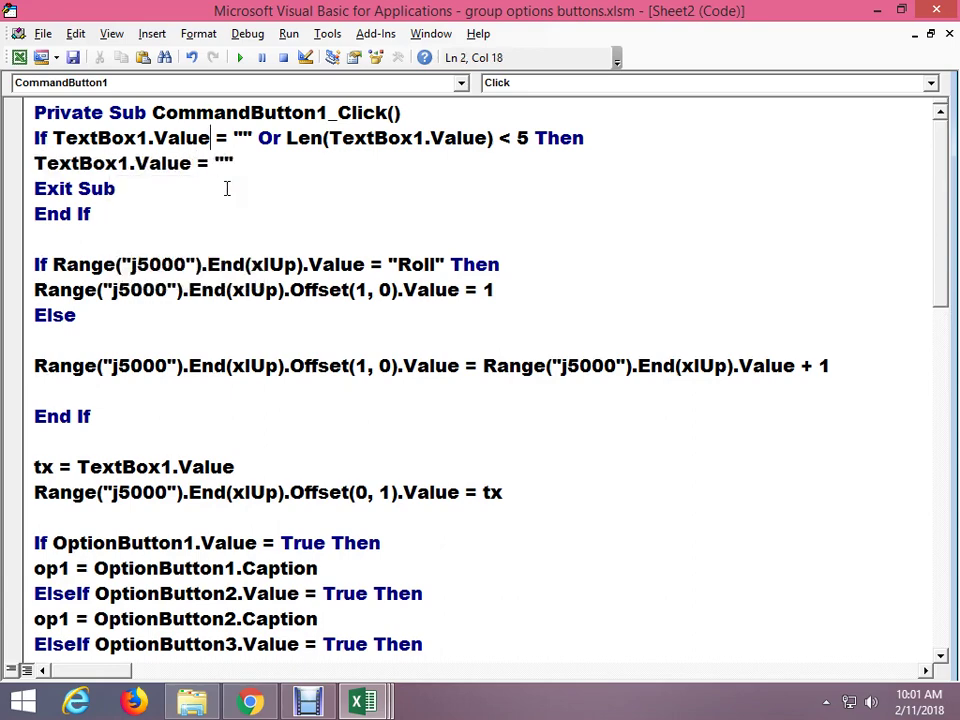
- Test CommandButton1 on the worksheet, then type 'ss' into the student name box
{"action": "key", "text": "alt+F11"}
{"action": "left_click", "coordinate": [388, 360]}
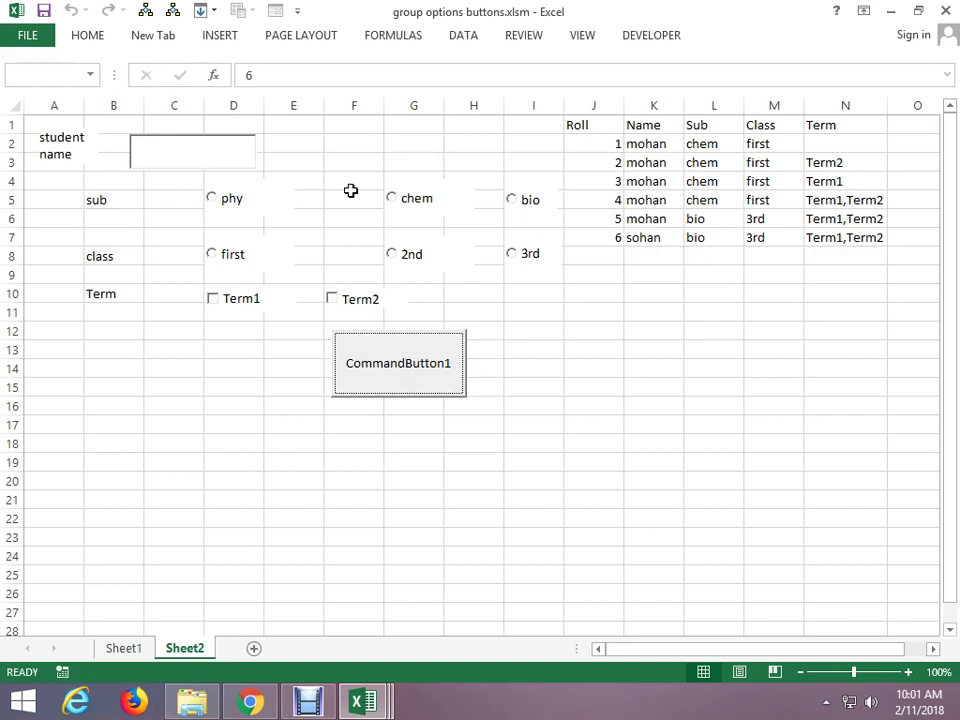
{"action": "key", "text": "alt+Tab"}
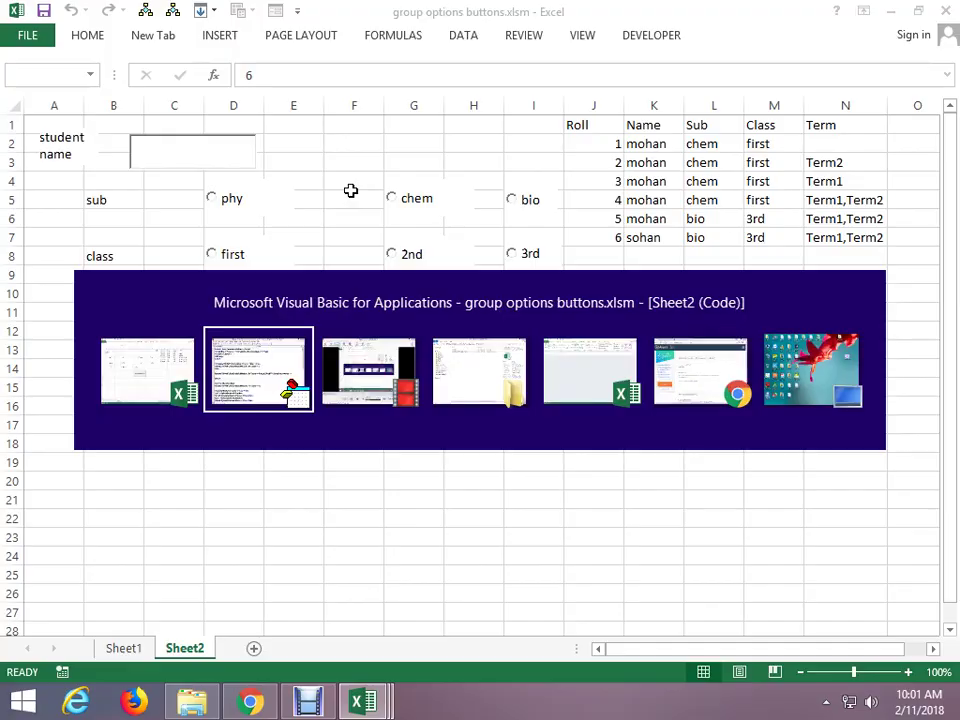
{"action": "key", "text": "alt+Tab"}
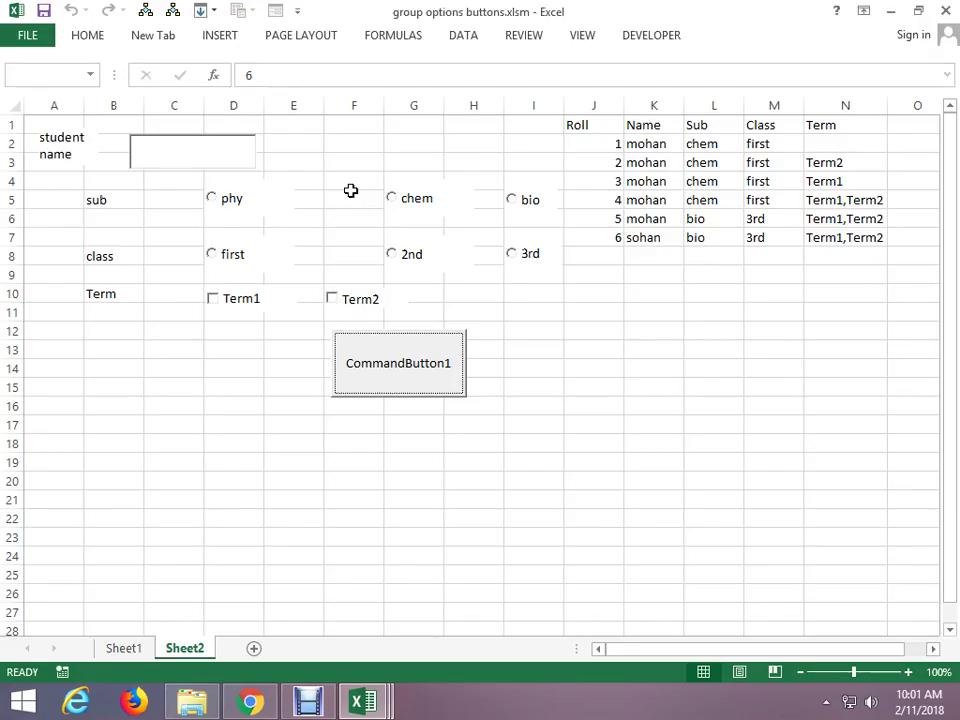
{"action": "left_click", "coordinate": [214, 146]}
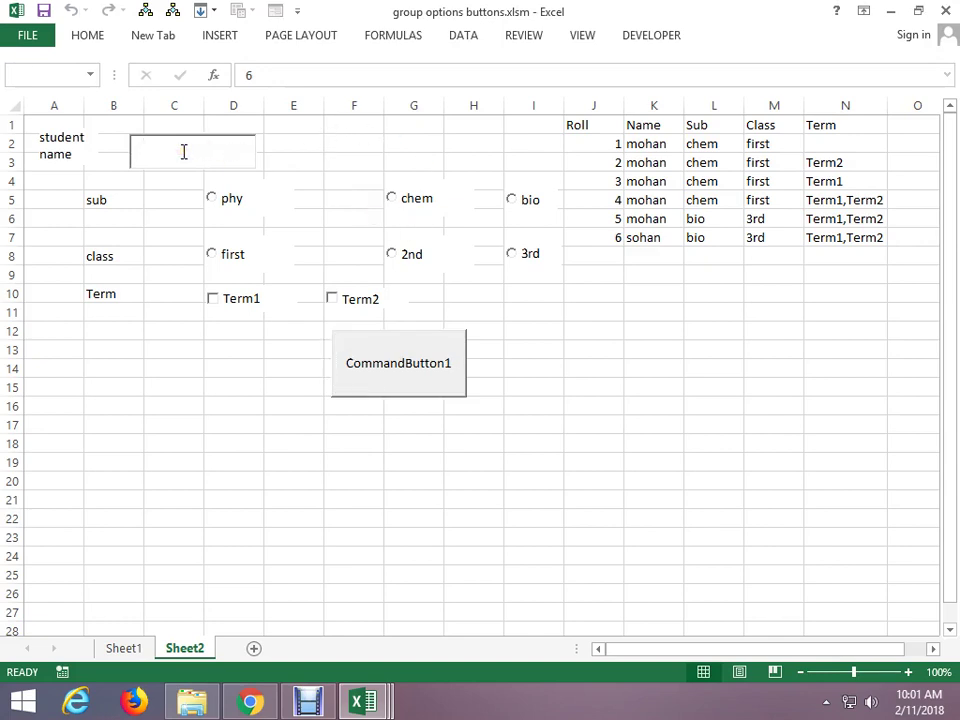
{"action": "type", "text": "ss"}
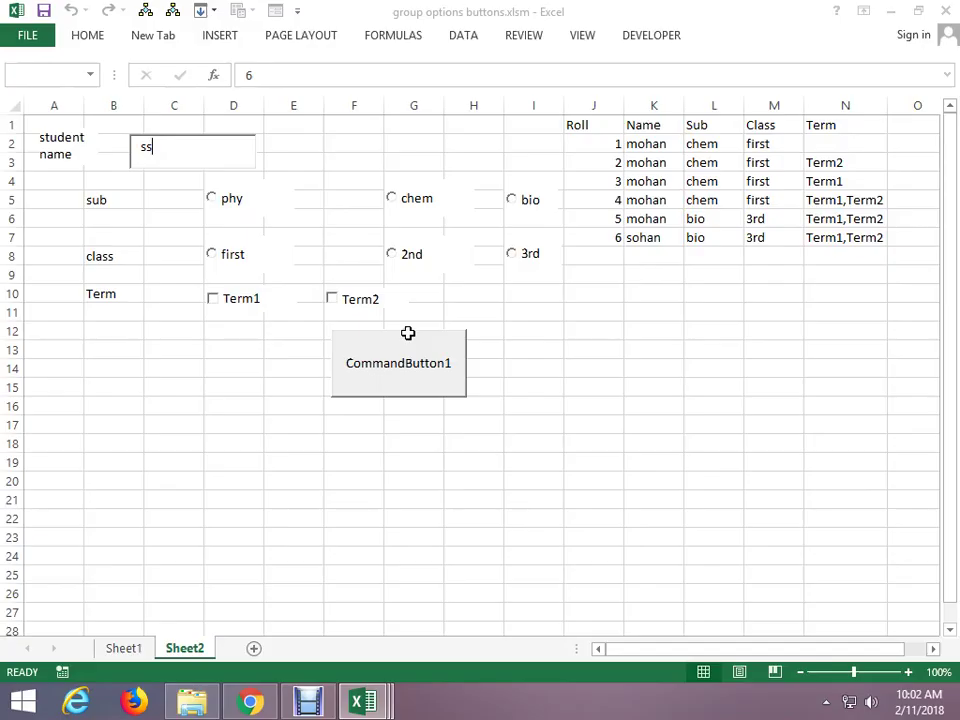
- Wrap tx in UCase() on the line that writes the student name
{"action": "double_click", "coordinate": [407, 332]}
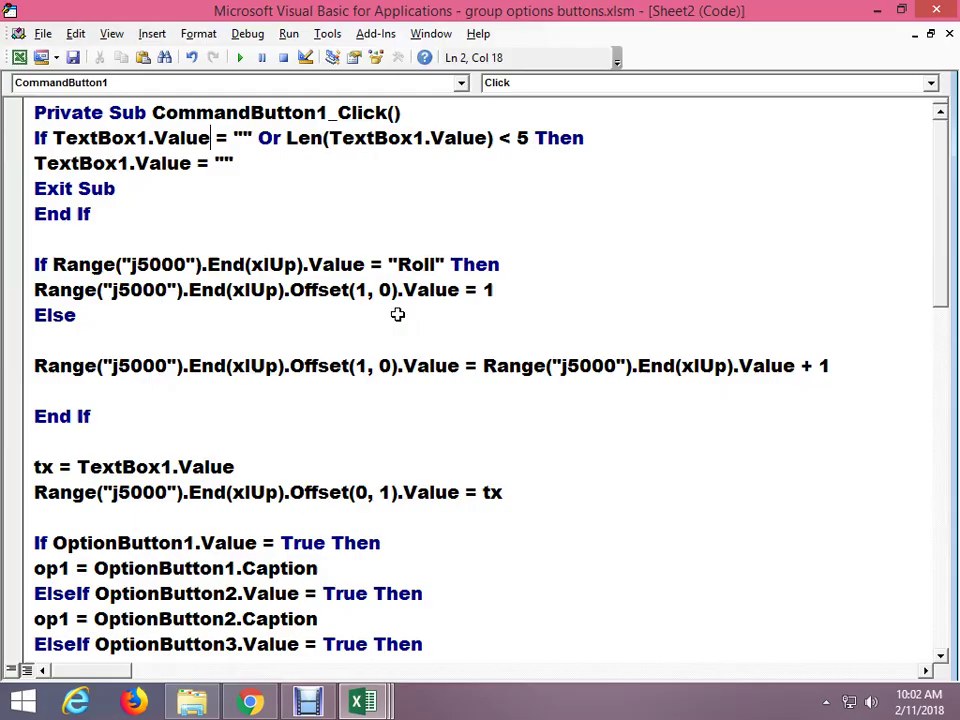
{"action": "left_click", "coordinate": [517, 496]}
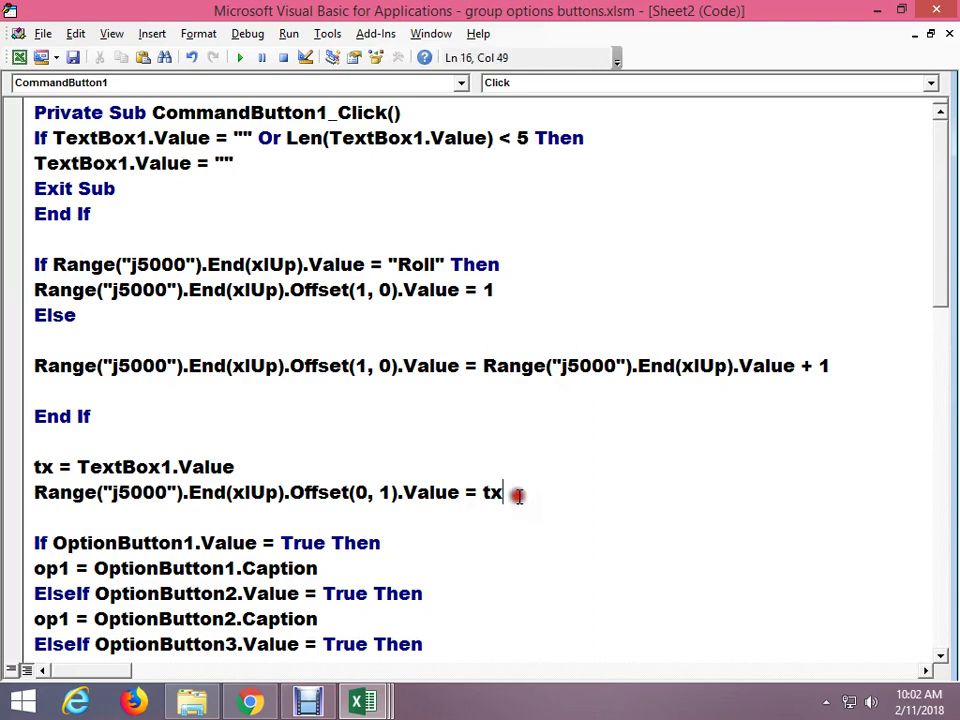
{"action": "key", "text": "Left"}
{"action": "key", "text": "Left"}
{"action": "type", "text": "uc"}
{"action": "type", "text": "ase("}
{"action": "key", "text": "End"}
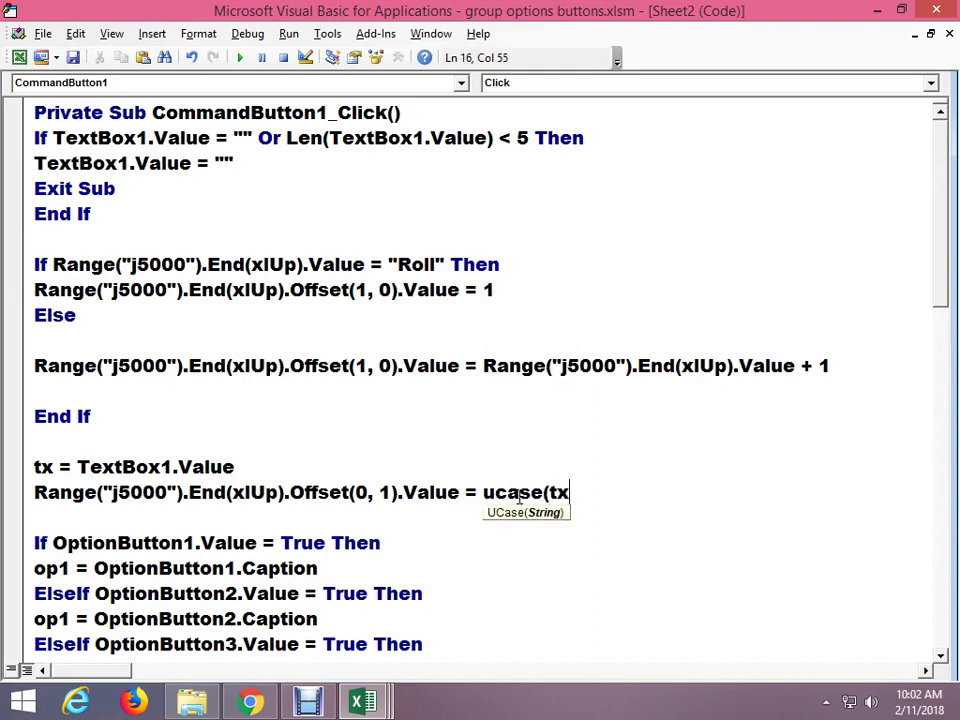
{"action": "type", "text": ")"}
{"action": "key", "text": "Up"}
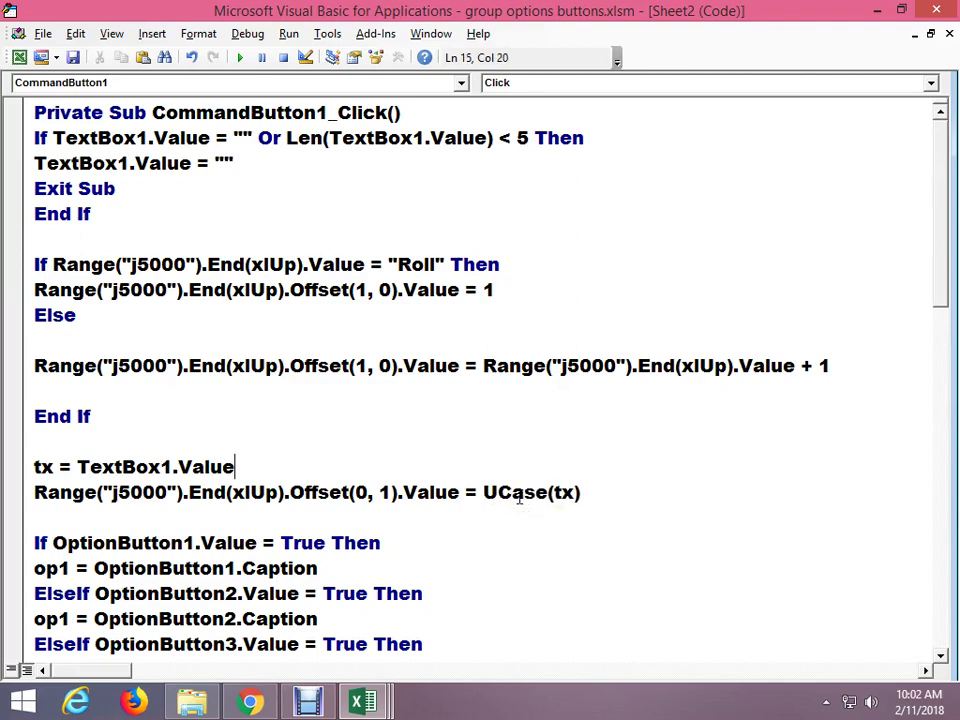
- Enter name 'deepak' with phy, 2nd and Term1, submit it, then type 's' as the next name
{"action": "key", "text": "alt+F11"}
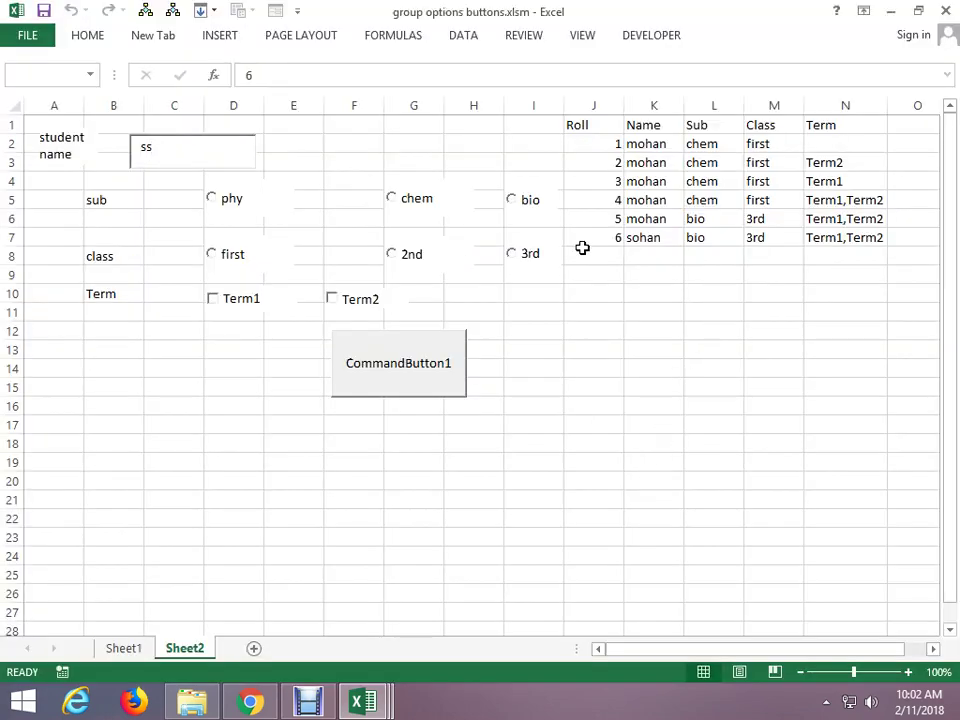
{"action": "double_click", "coordinate": [140, 146]}
{"action": "key", "text": "BackSpace"}
{"action": "key", "text": "alt+F11"}
{"action": "key", "text": "alt+F11"}
{"action": "type", "text": "deepak"}
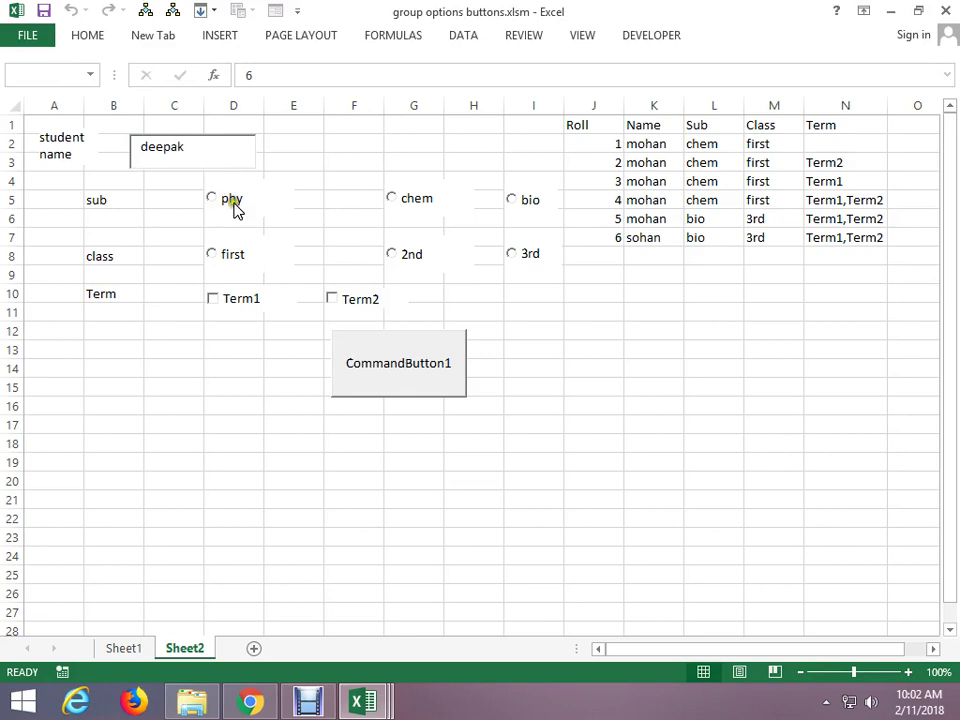
{"action": "left_click", "coordinate": [233, 202]}
{"action": "left_click", "coordinate": [395, 254]}
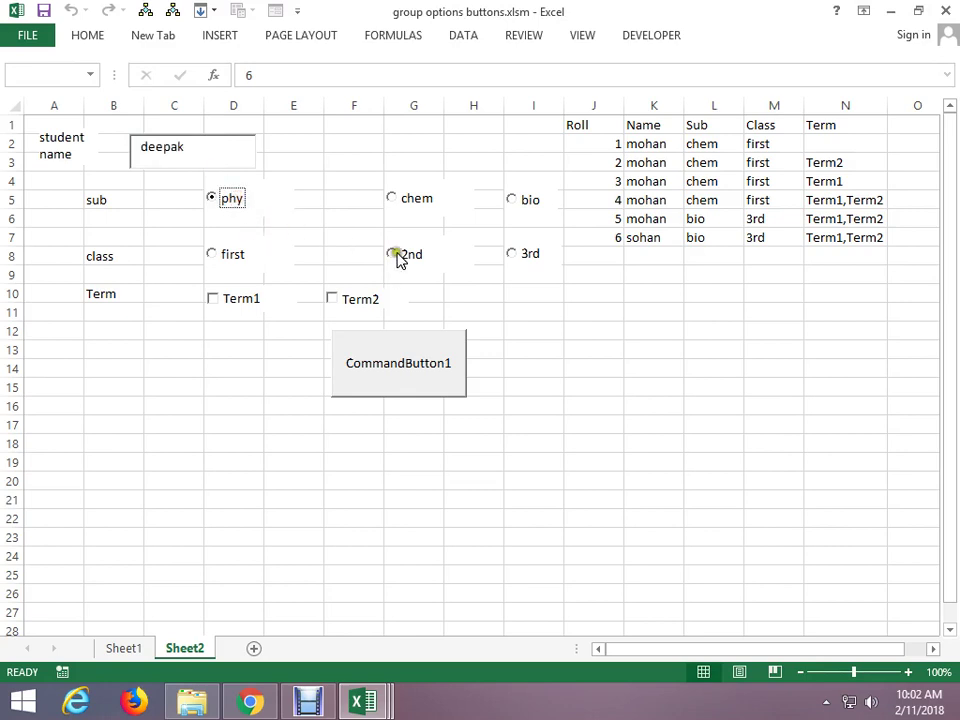
{"action": "left_click", "coordinate": [236, 310]}
{"action": "left_click", "coordinate": [363, 365]}
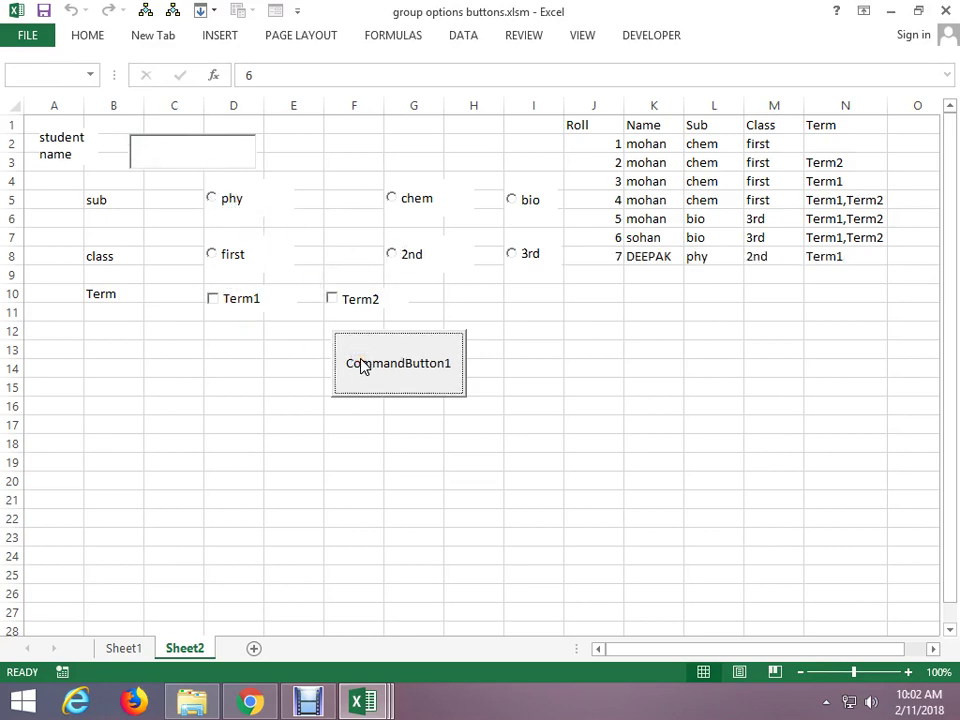
{"action": "left_click", "coordinate": [186, 143]}
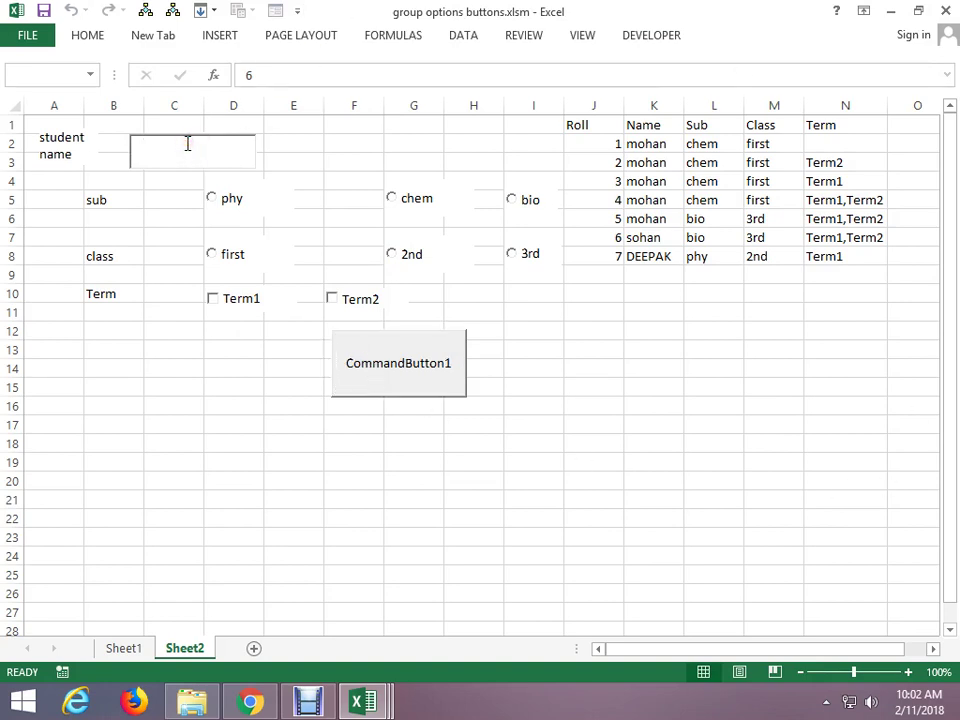
{"action": "type", "text": "s"}
- Clear the student name box and try submitting the form with an empty name
{"action": "left_click", "coordinate": [446, 386]}
{"action": "left_click_drag", "start_coordinate": [141, 148], "coordinate": [131, 153]}
{"action": "key", "text": "BackSpace"}
{"action": "left_click", "coordinate": [273, 299]}
{"action": "left_click", "coordinate": [352, 380]}
{"action": "left_click", "coordinate": [397, 368]}
{"action": "left_click", "coordinate": [380, 368]}
{"action": "left_click", "coordinate": [389, 370]}
- Turn on Design Mode from the Developer tab
{"action": "left_click", "coordinate": [156, 146]}
{"action": "left_click", "coordinate": [662, 36]}
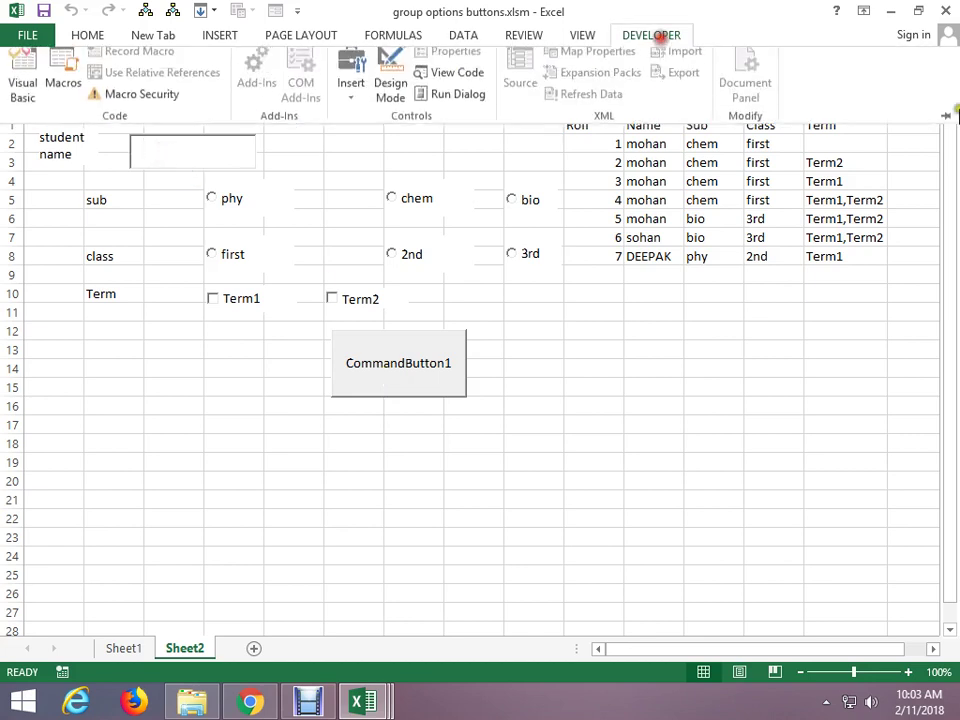
{"action": "left_click", "coordinate": [390, 100]}
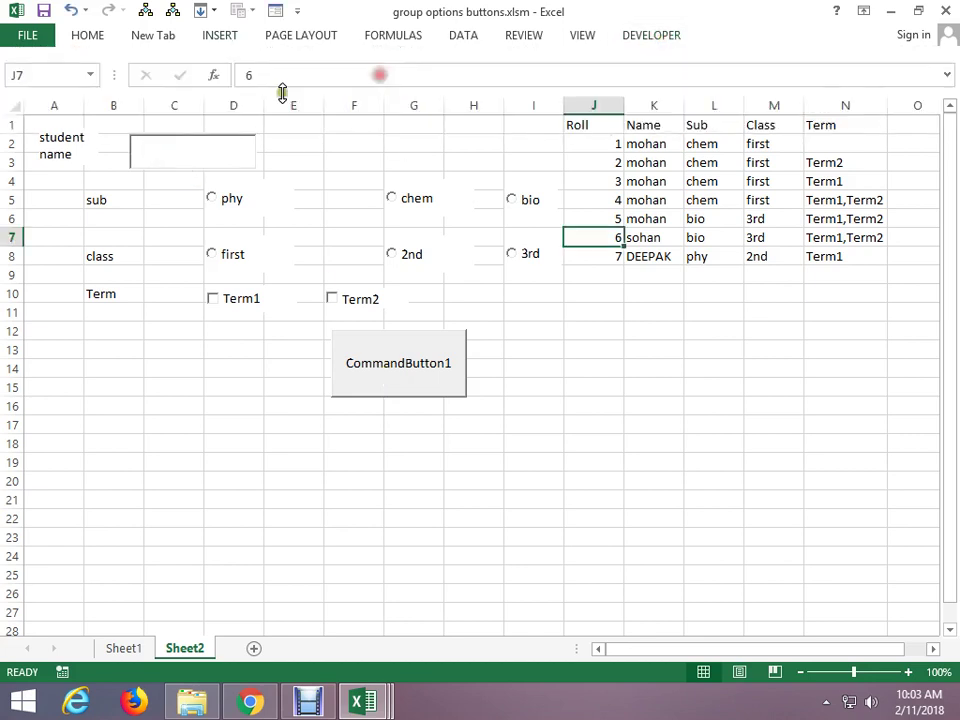
- Create the Change event routine for the student name textbox
{"action": "double_click", "coordinate": [192, 155]}
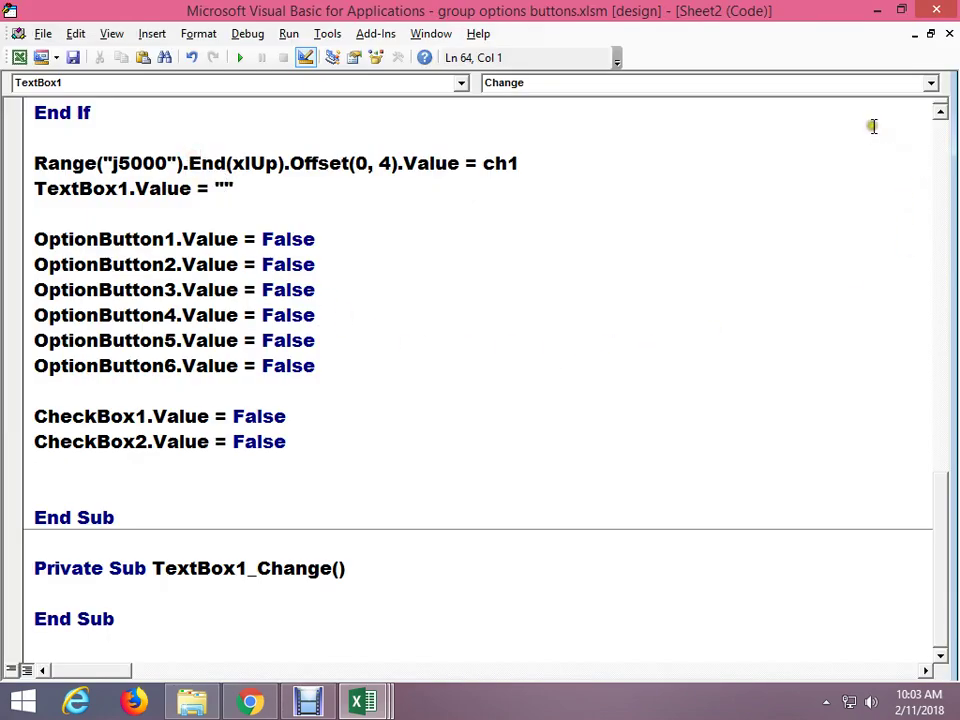
{"action": "left_click", "coordinate": [931, 83]}
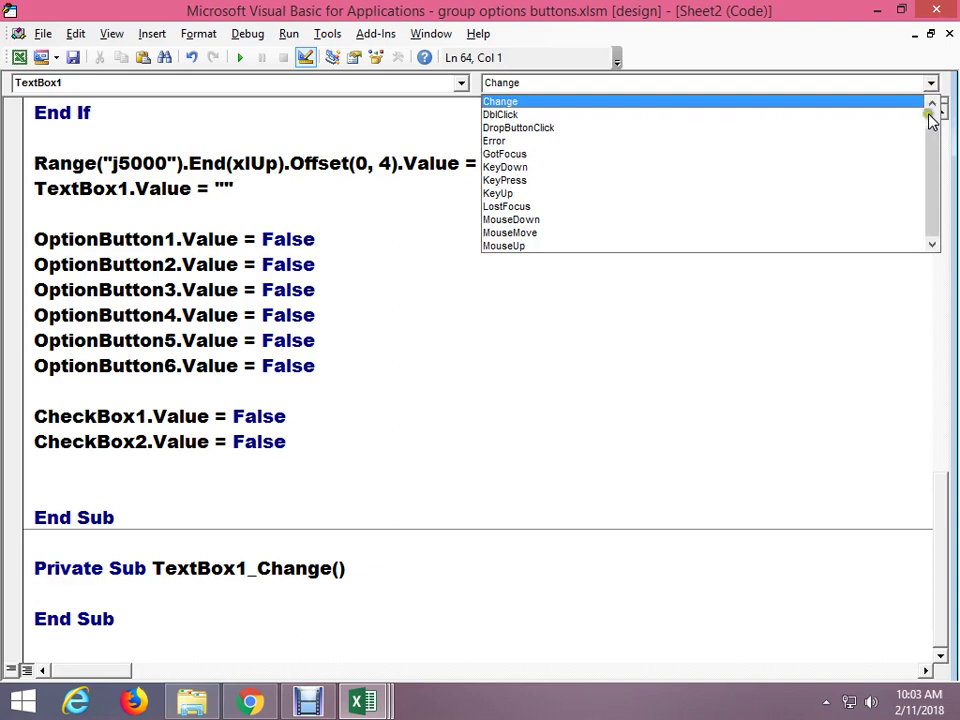
{"action": "left_click_drag", "start_coordinate": [932, 150], "coordinate": [936, 120]}
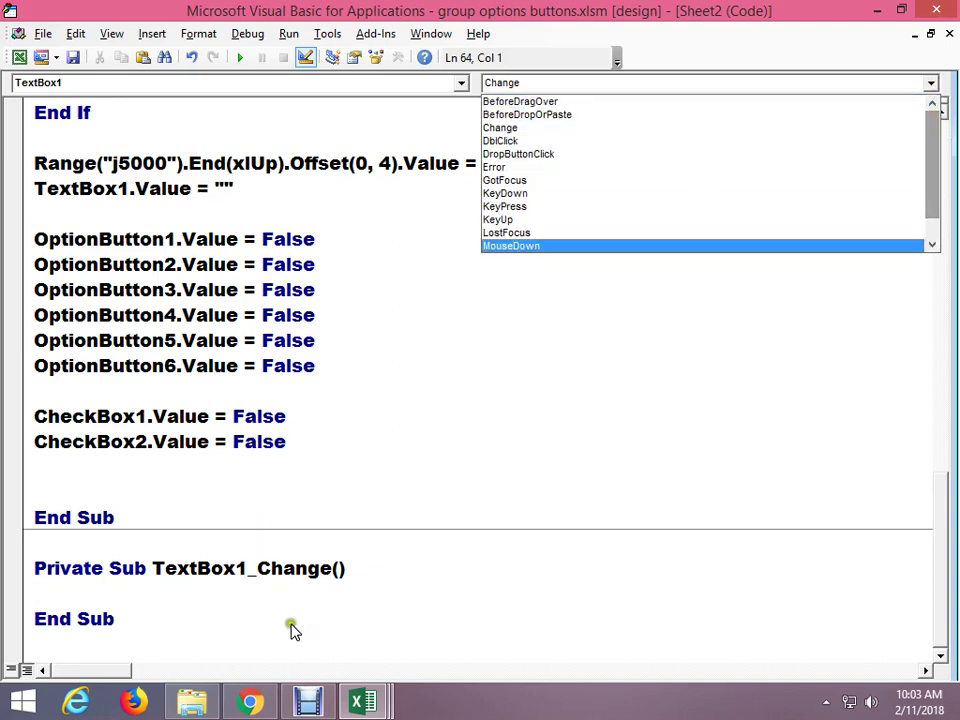
{"action": "left_click", "coordinate": [380, 590]}
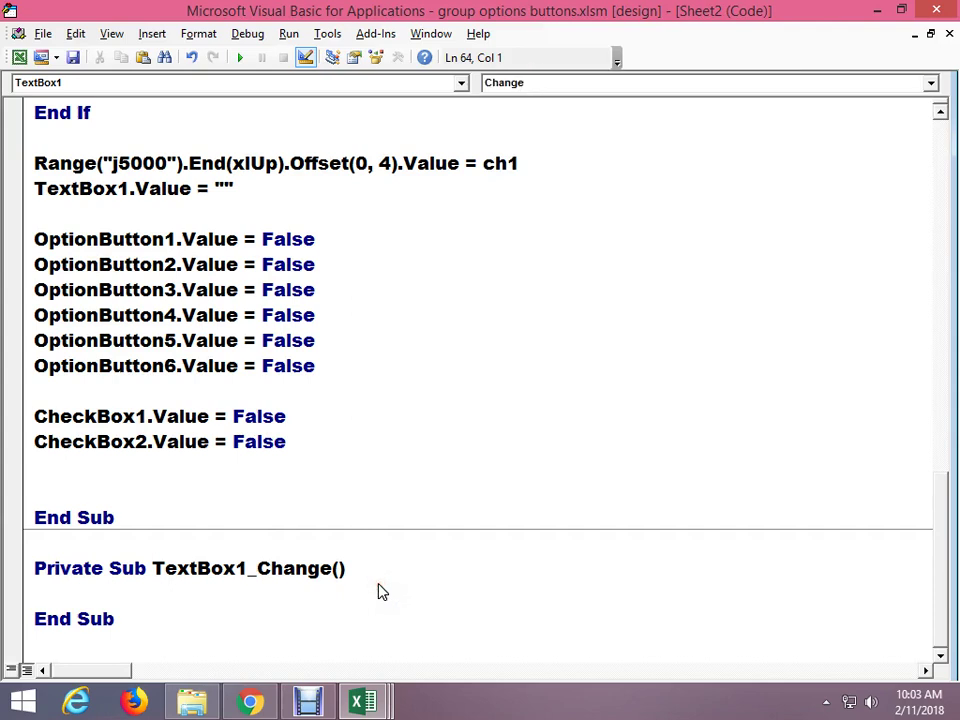
- Write the condition If Len(TextBox1.Value) = 0 Then in TextBox1_Change
{"action": "type", "text": "if "}
{"action": "type", "text": "tebo"}
{"action": "key", "text": "BackSpace"}
{"action": "key", "text": "BackSpace"}
{"action": "key", "text": "BackSpace"}
{"action": "key", "text": "BackSpace"}
{"action": "type", "text": "m"}
{"action": "type", "text": "e.value"}
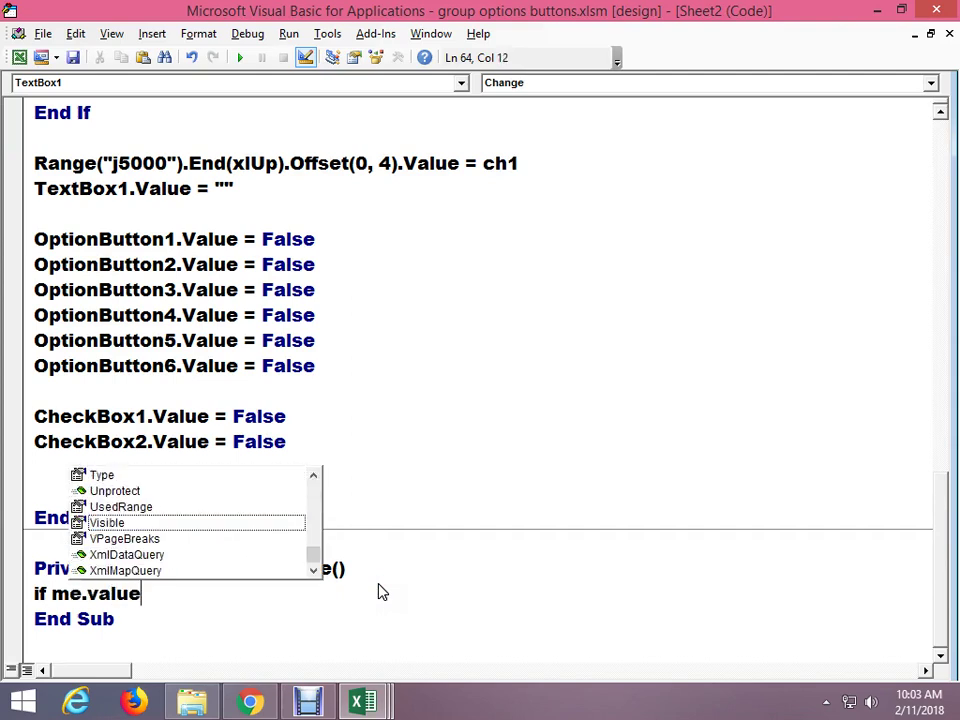
{"action": "key", "text": "BackSpace"}
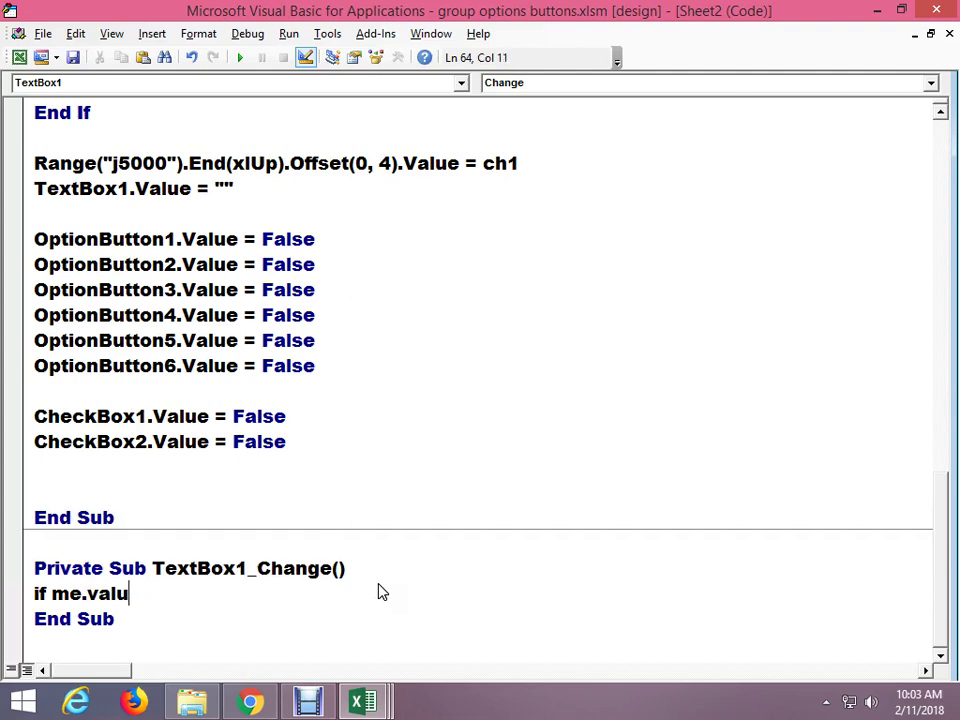
{"action": "key", "text": "BackSpace"}
{"action": "key", "text": "BackSpace"}
{"action": "key", "text": "BackSpace"}
{"action": "key", "text": "BackSpace"}
{"action": "key", "text": "BackSpace"}
{"action": "key", "text": "BackSpace"}
{"action": "type", "text": "texb"}
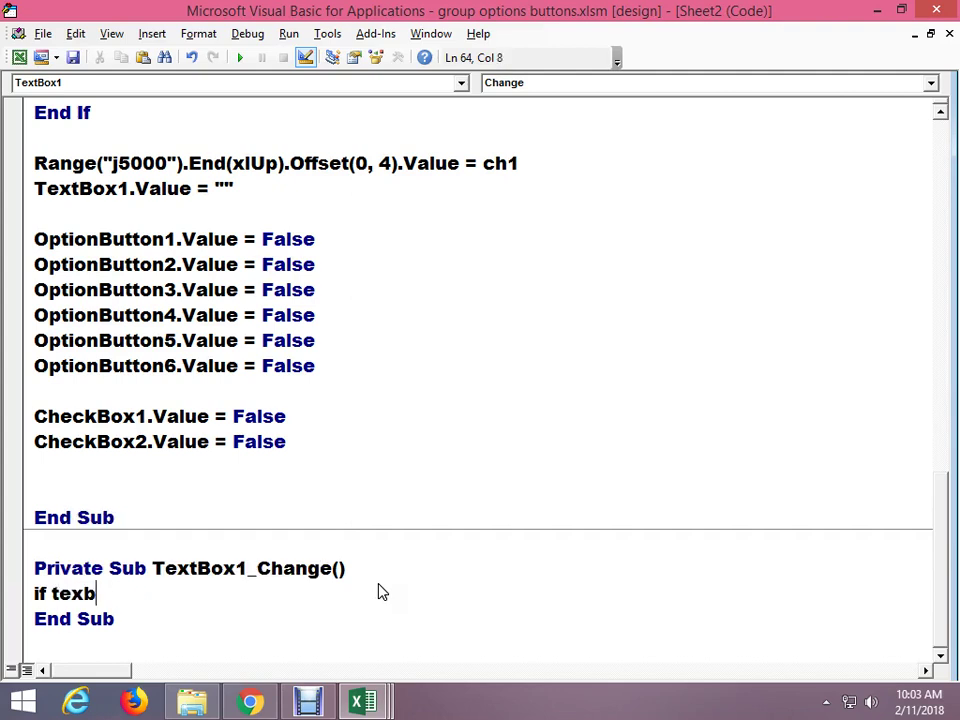
{"action": "type", "text": "o"}
{"action": "key", "text": "BackSpace"}
{"action": "key", "text": "BackSpace"}
{"action": "type", "text": "tbox"}
{"action": "type", "text": "1."}
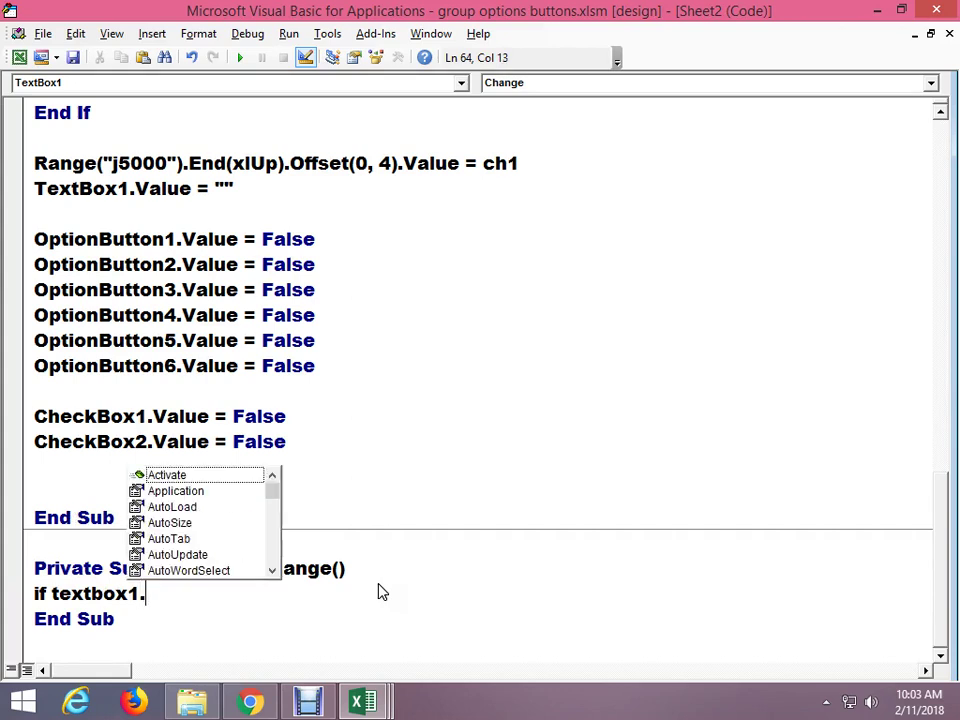
{"action": "type", "text": "value"}
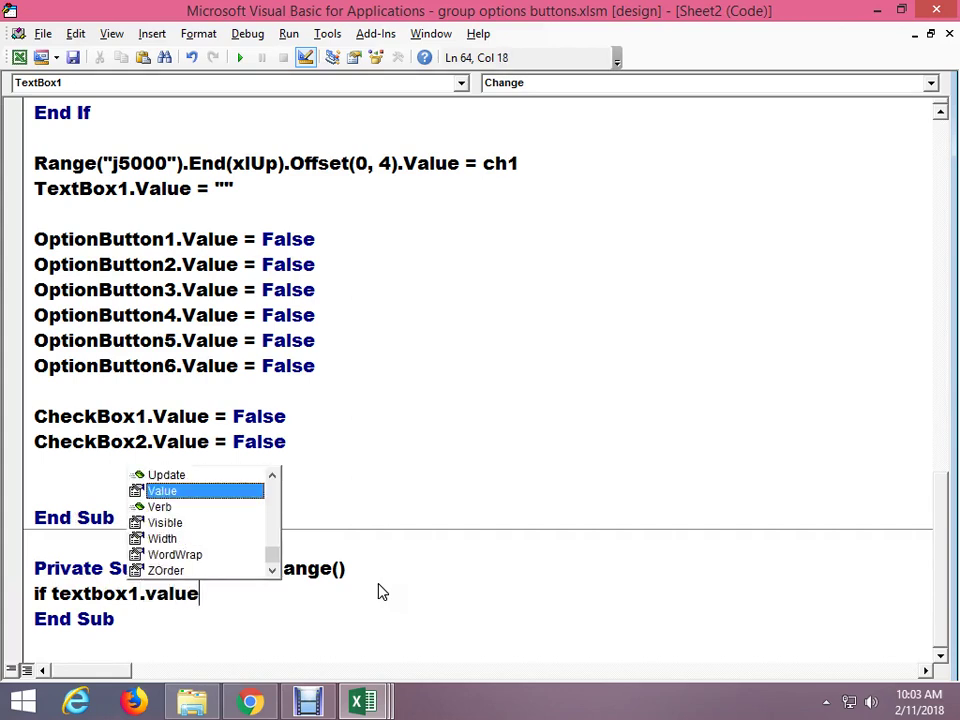
{"action": "key", "text": "Escape"}
{"action": "key", "text": "ctrl+Left"}
{"action": "key", "text": "ctrl+Left"}
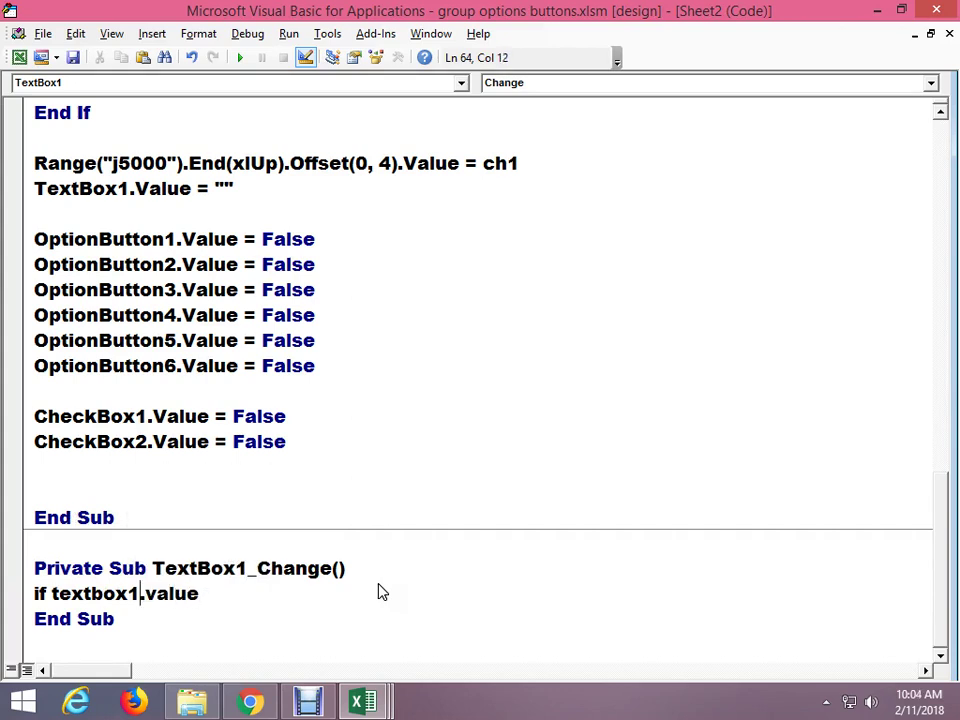
{"action": "key", "text": "Home"}
{"action": "key", "text": "Right"}
{"action": "key", "text": "Right"}
{"action": "key", "text": "Right"}
{"action": "type", "text": "lke"}
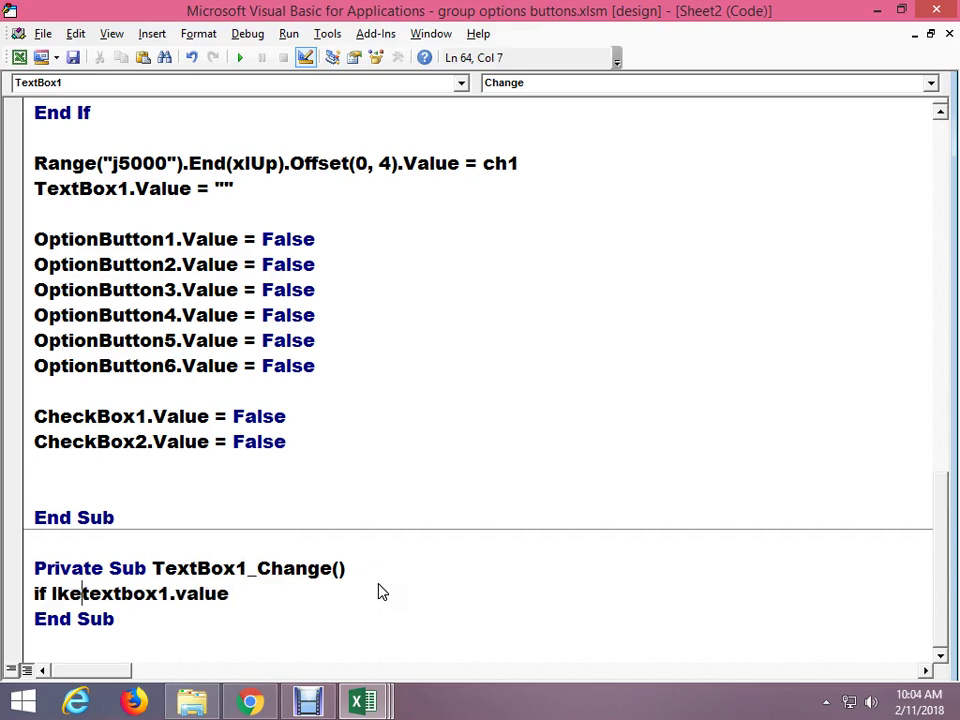
{"action": "key", "text": "BackSpace"}
{"action": "key", "text": "BackSpace"}
{"action": "type", "text": "en("}
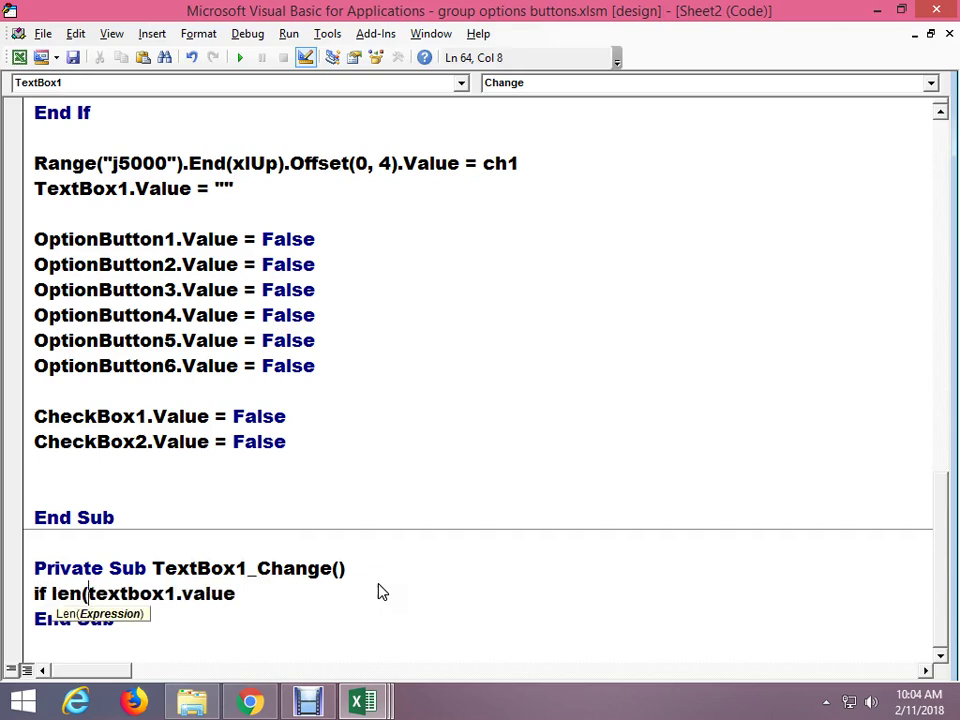
{"action": "key", "text": "End"}
{"action": "key", "text": "BackSpace"}
{"action": "type", "text": ")=0"}
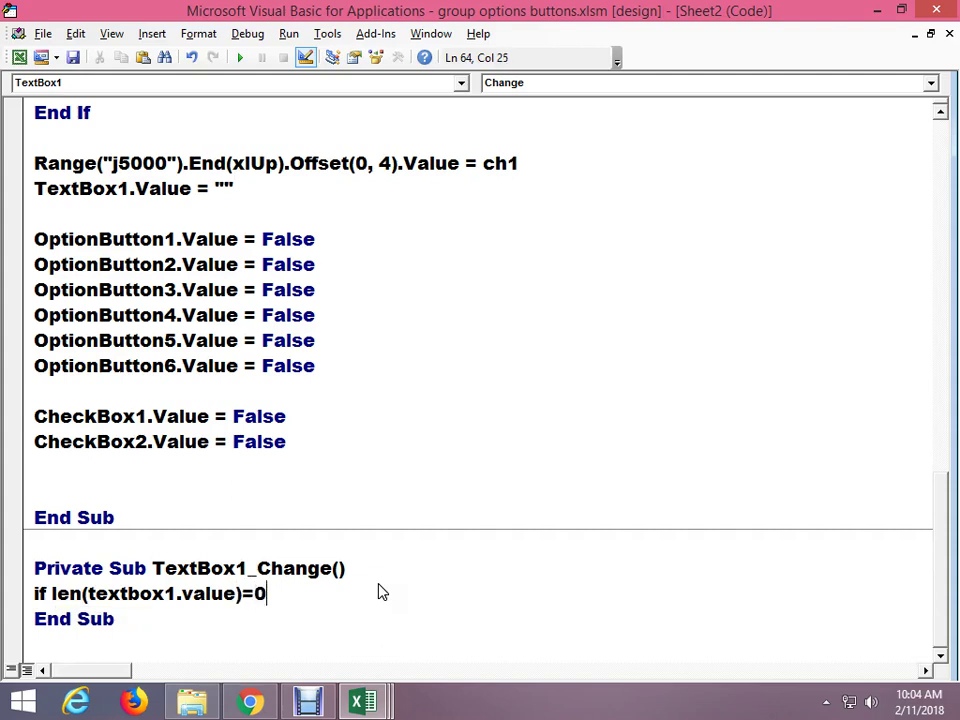
{"action": "type", "text": " then"}
{"action": "key", "text": "Return"}
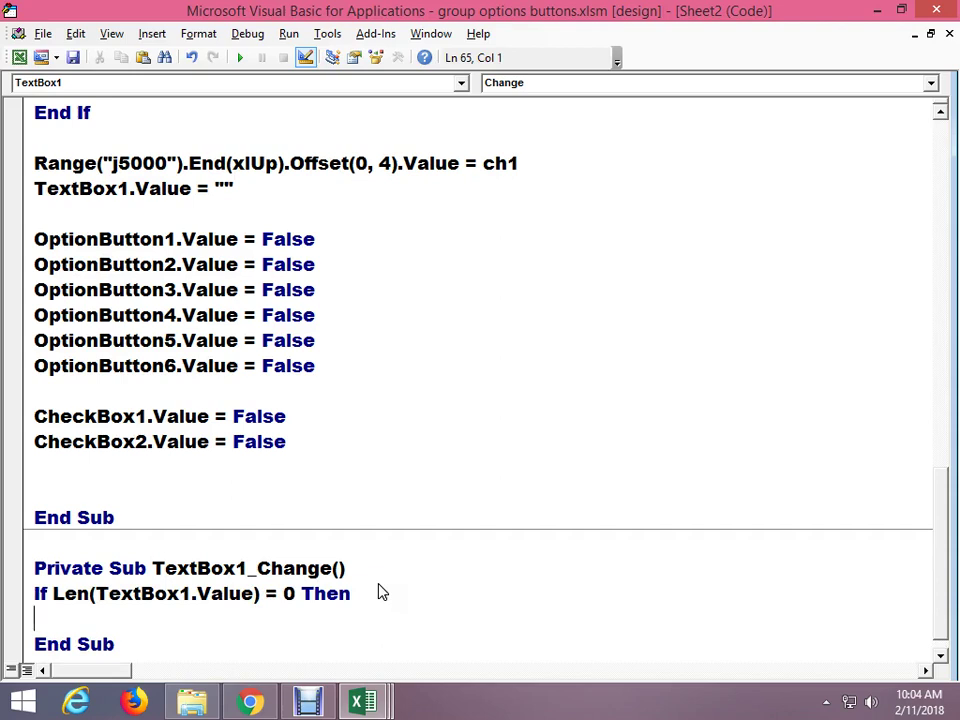
- Set CommandButton1.Enabled = False inside the If and close it with End If
{"action": "type", "text": "comm"}
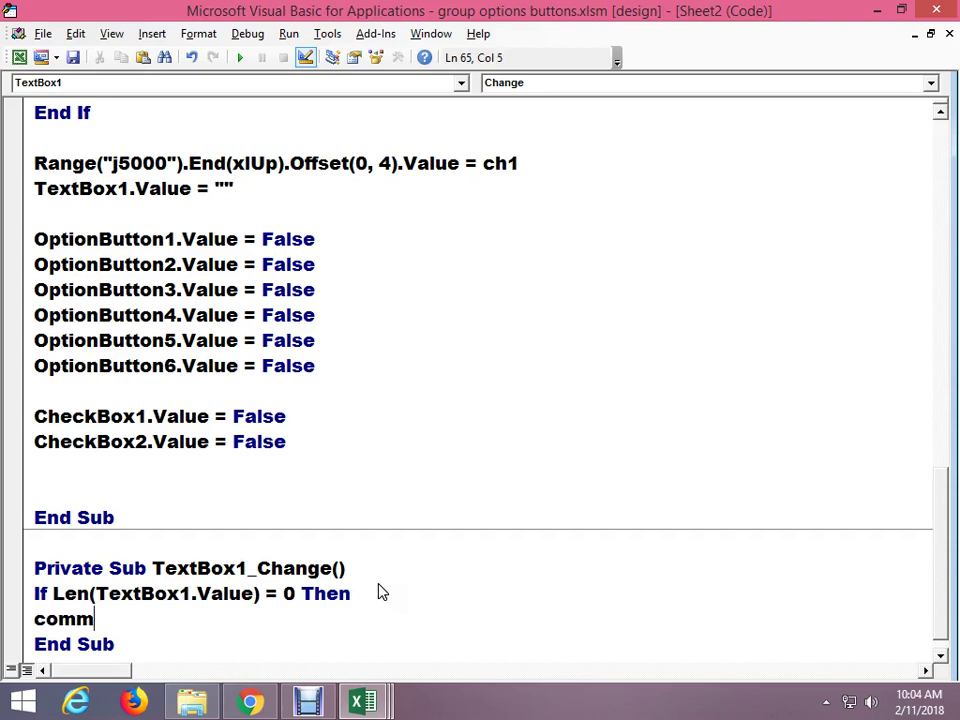
{"action": "type", "text": "andbo"}
{"action": "key", "text": "BackSpace"}
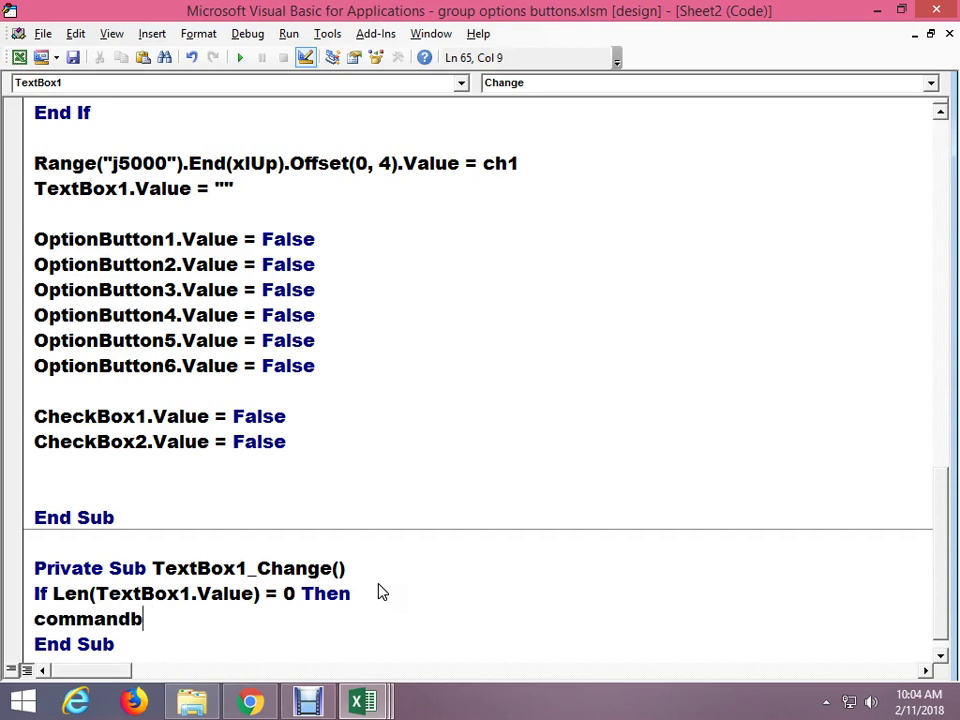
{"action": "type", "text": "utton"}
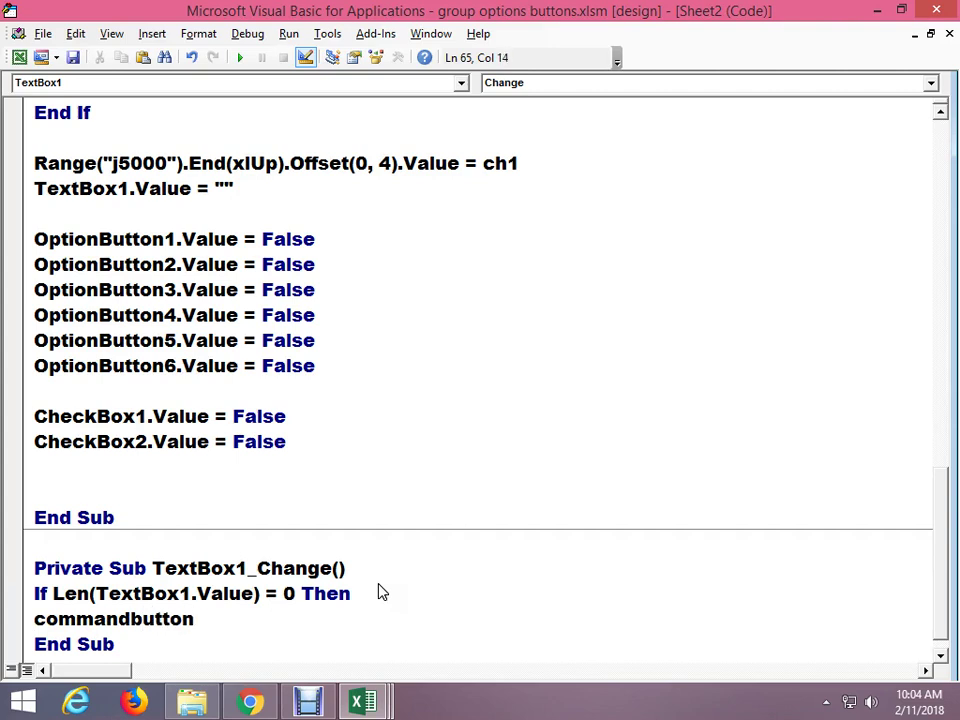
{"action": "type", "text": "1.val"}
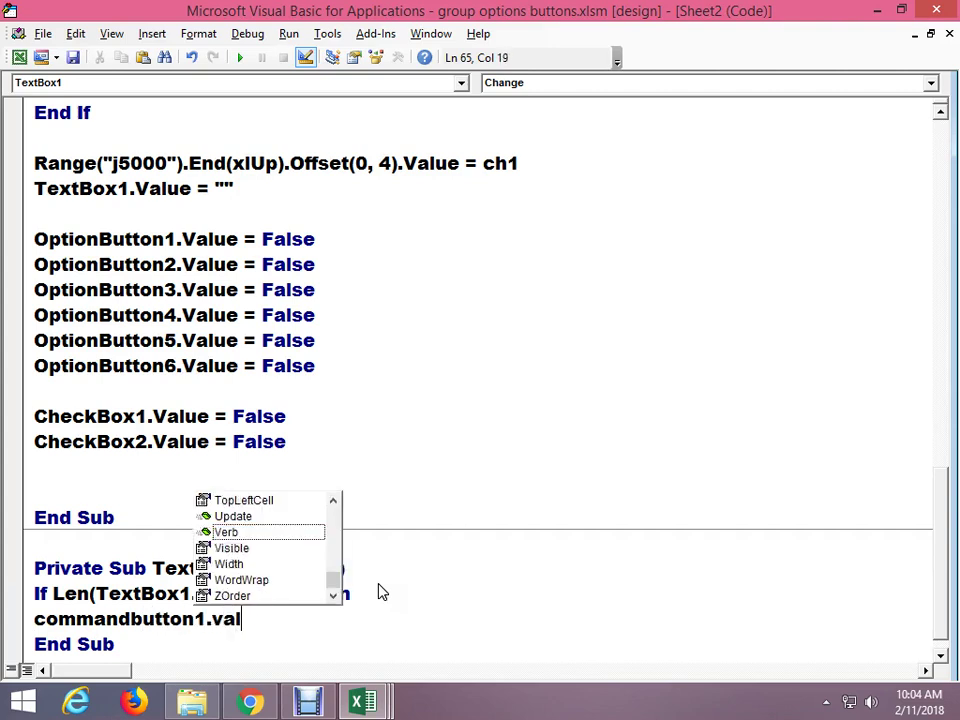
{"action": "key", "text": "BackSpace"}
{"action": "key", "text": "BackSpace"}
{"action": "key", "text": "BackSpace"}
{"action": "type", "text": "e"}
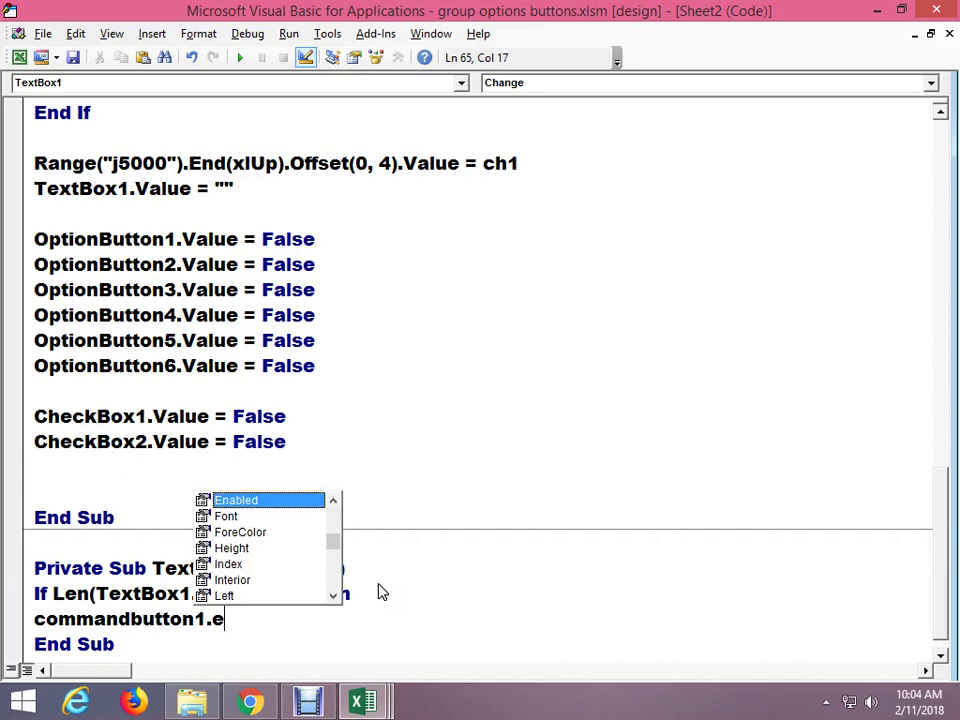
{"action": "key", "text": "Tab"}
{"action": "type", "text": "=fals"}
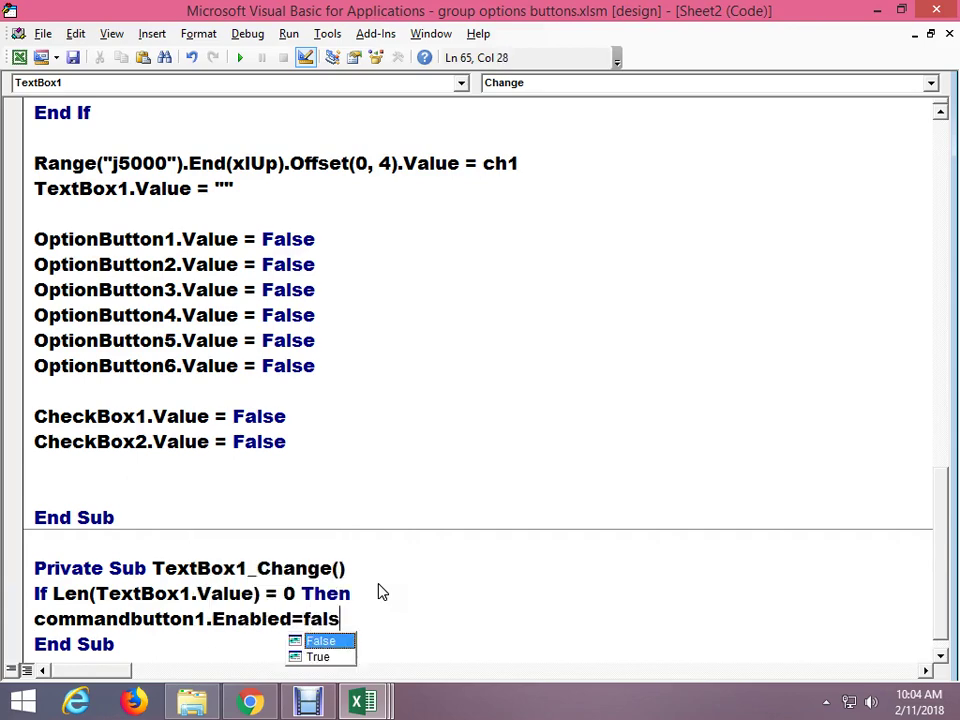
{"action": "key", "text": "Return"}
{"action": "type", "text": "end if"}
{"action": "key", "text": "Up"}
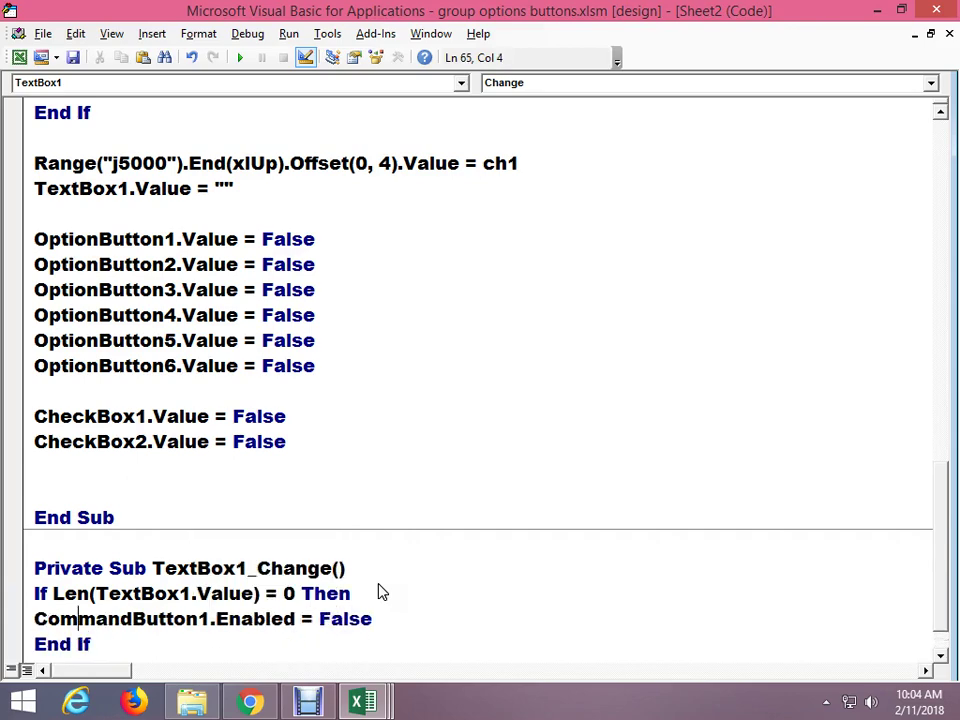
{"action": "key", "text": "alt+F11"}
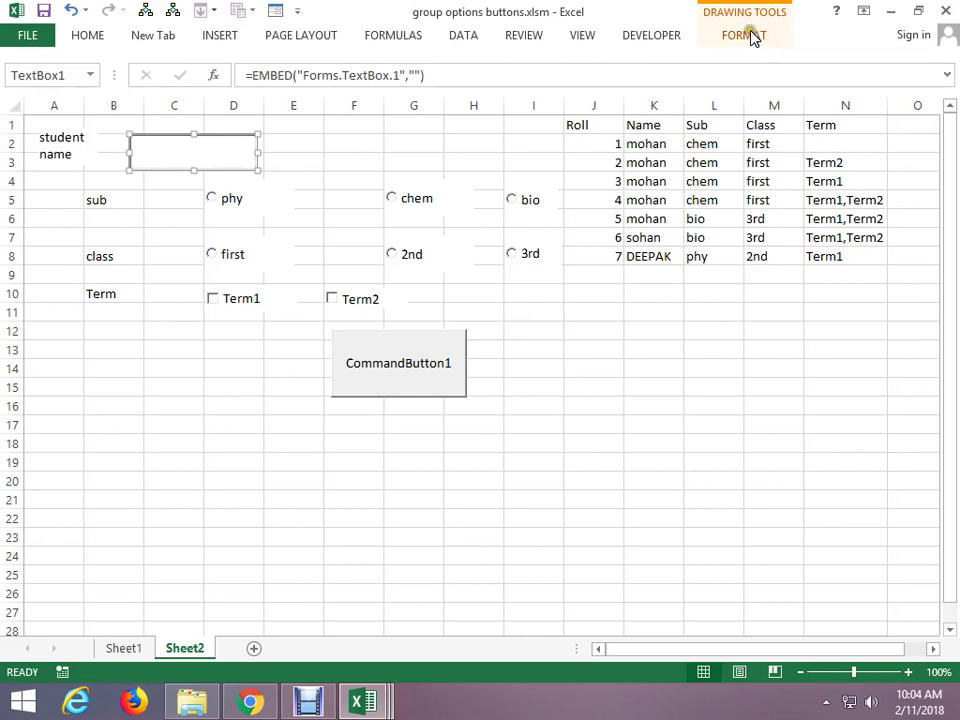
- Leave Design Mode, then type 'd' in the name box and delete it to grey out CommandButton1
{"action": "left_click", "coordinate": [681, 43]}
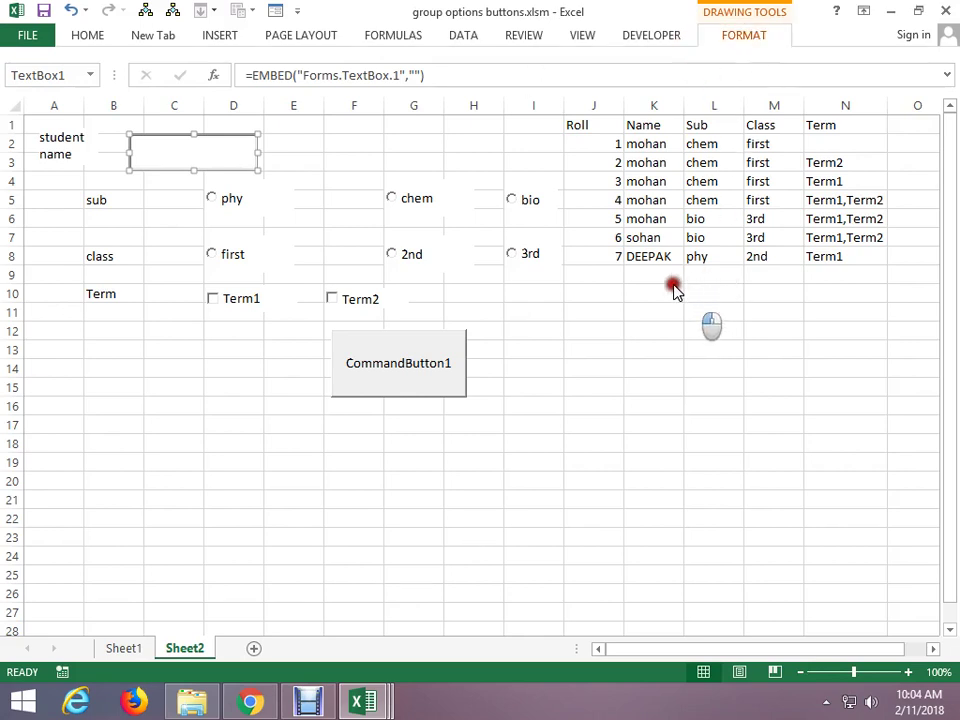
{"action": "left_click", "coordinate": [669, 45]}
{"action": "left_click", "coordinate": [392, 90]}
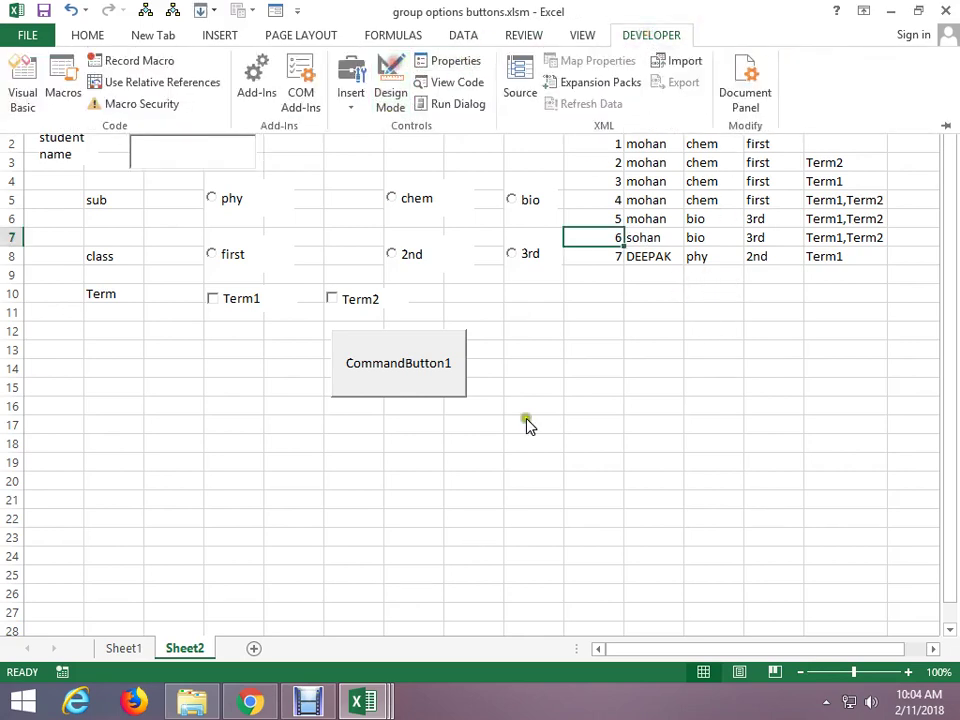
{"action": "left_click", "coordinate": [608, 437]}
{"action": "left_click", "coordinate": [364, 362]}
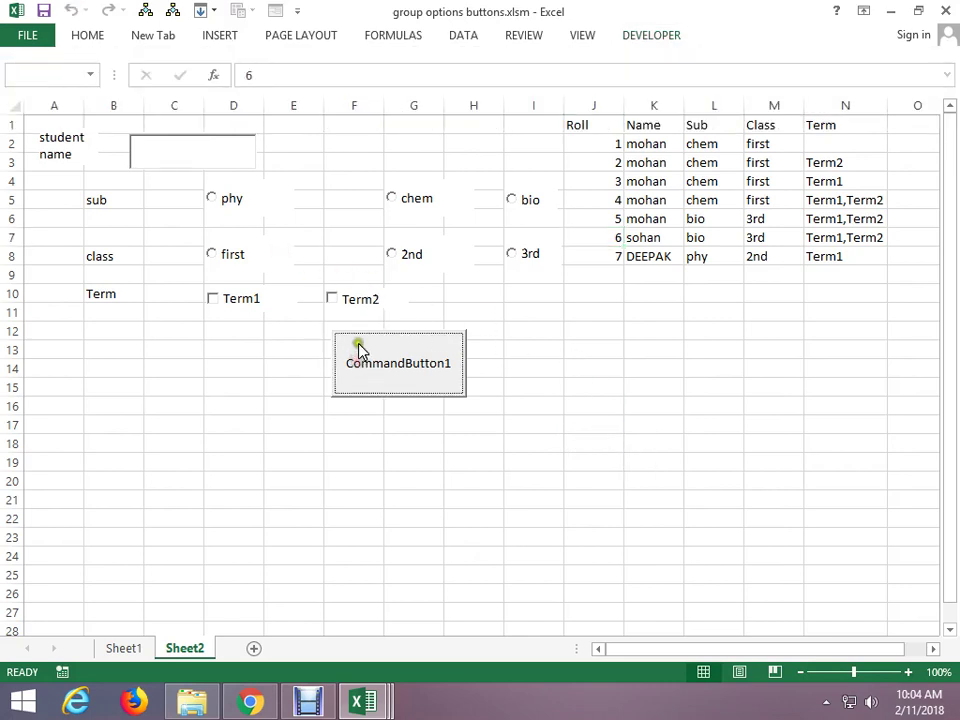
{"action": "left_click", "coordinate": [215, 151]}
{"action": "type", "text": "d"}
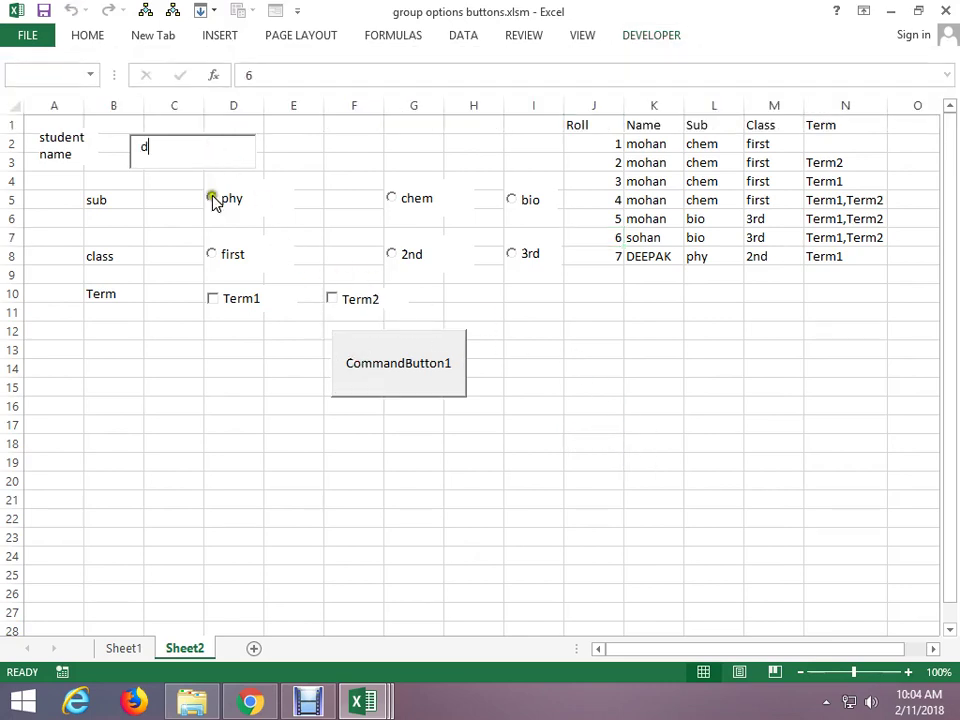
{"action": "key", "text": "BackSpace"}
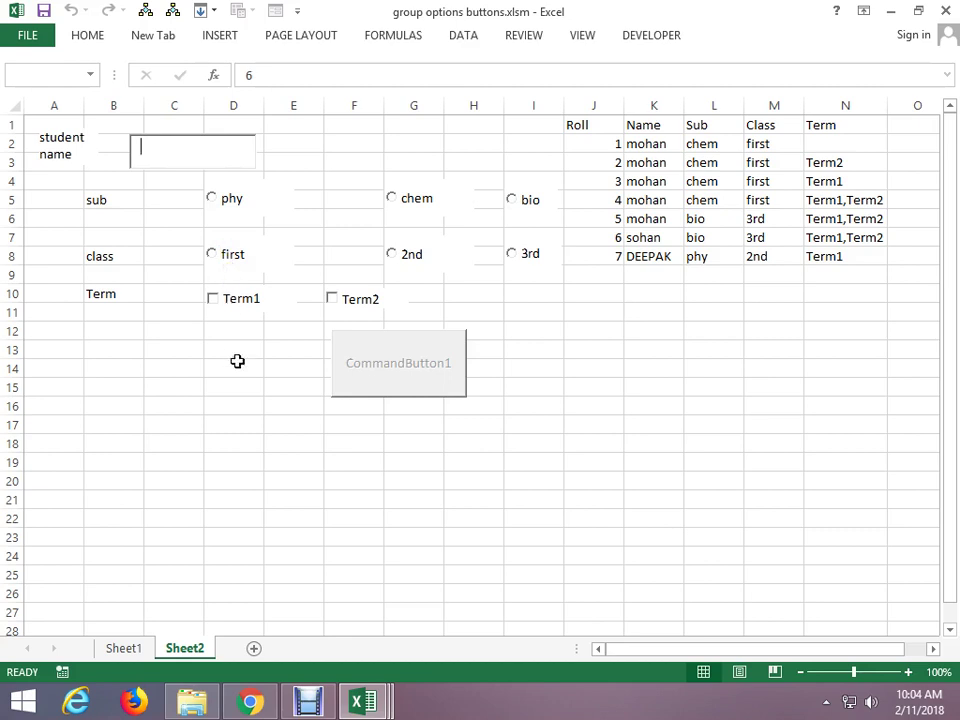
{"action": "left_click", "coordinate": [238, 366]}
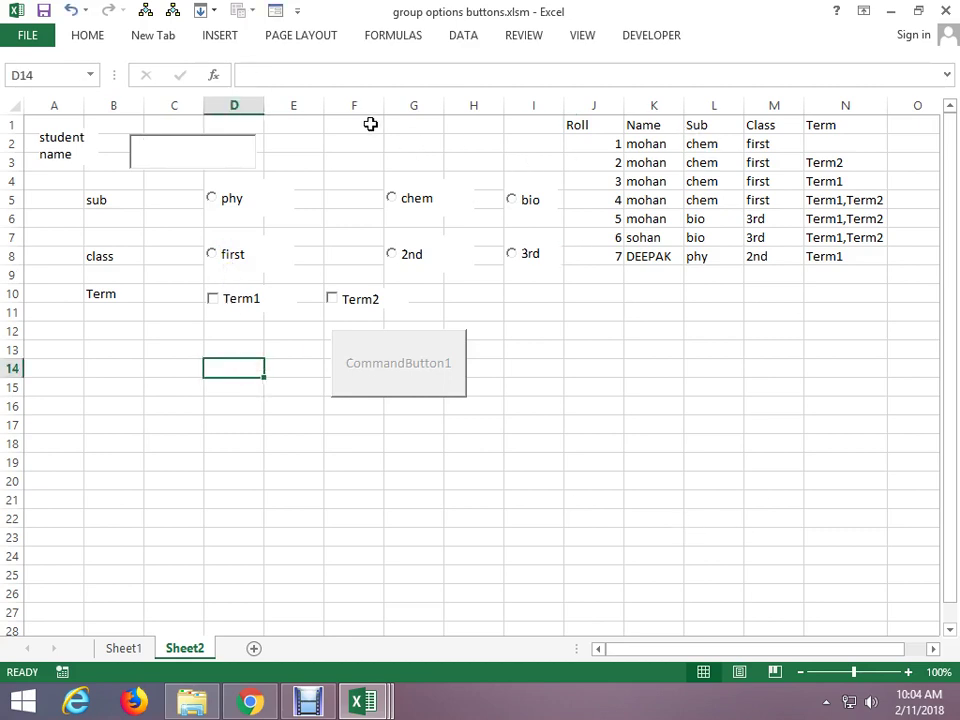
- Close the empty extra Excel window and answer its save-changes prompt
{"action": "key", "text": "alt+Tab"}
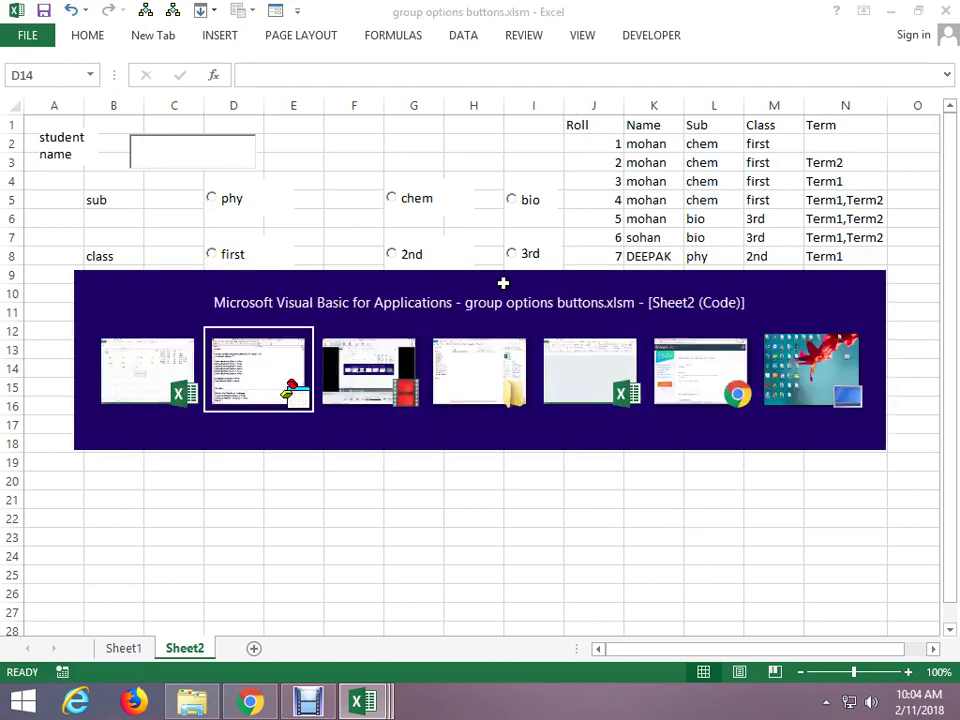
{"action": "key", "text": "alt+Tab"}
{"action": "key", "text": "alt+Tab"}
{"action": "key", "text": "alt+Tab"}
{"action": "key", "text": "alt+space"}
{"action": "key", "text": "Return"}
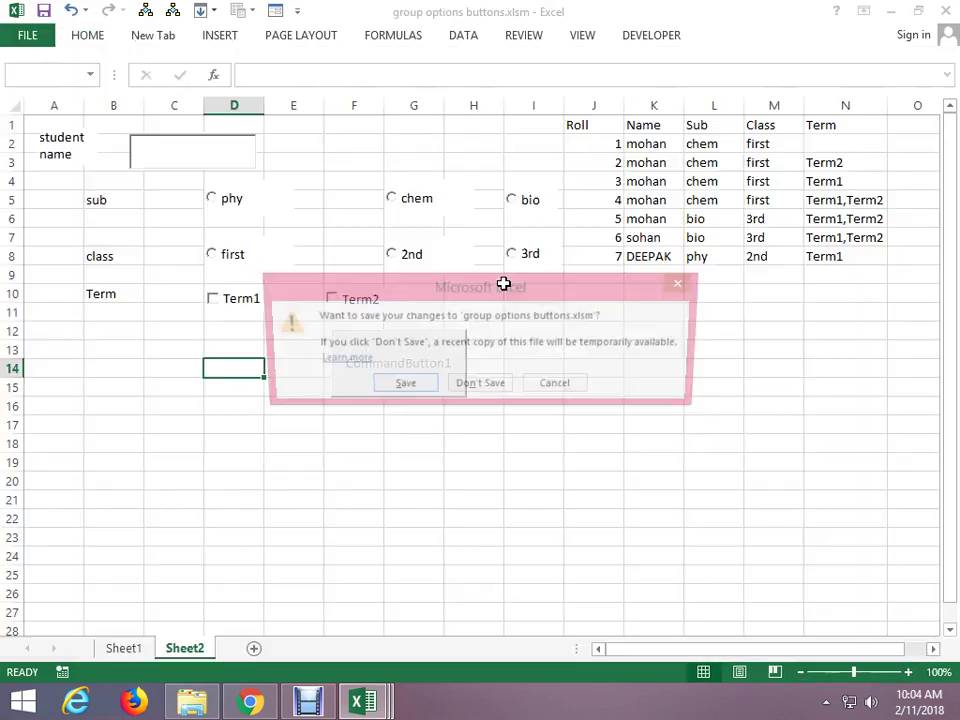
{"action": "key", "text": "Escape"}
{"action": "key", "text": "alt+Tab"}
{"action": "key", "text": "alt+Tab"}
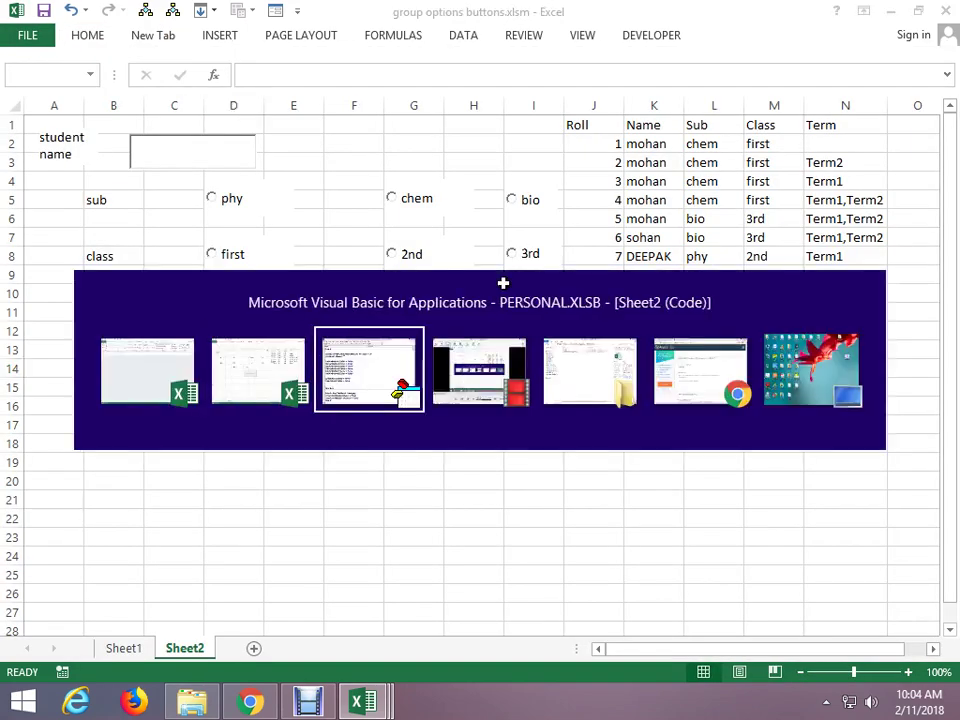
{"action": "key", "text": "alt+Tab"}
{"action": "key", "text": "alt+Tab"}
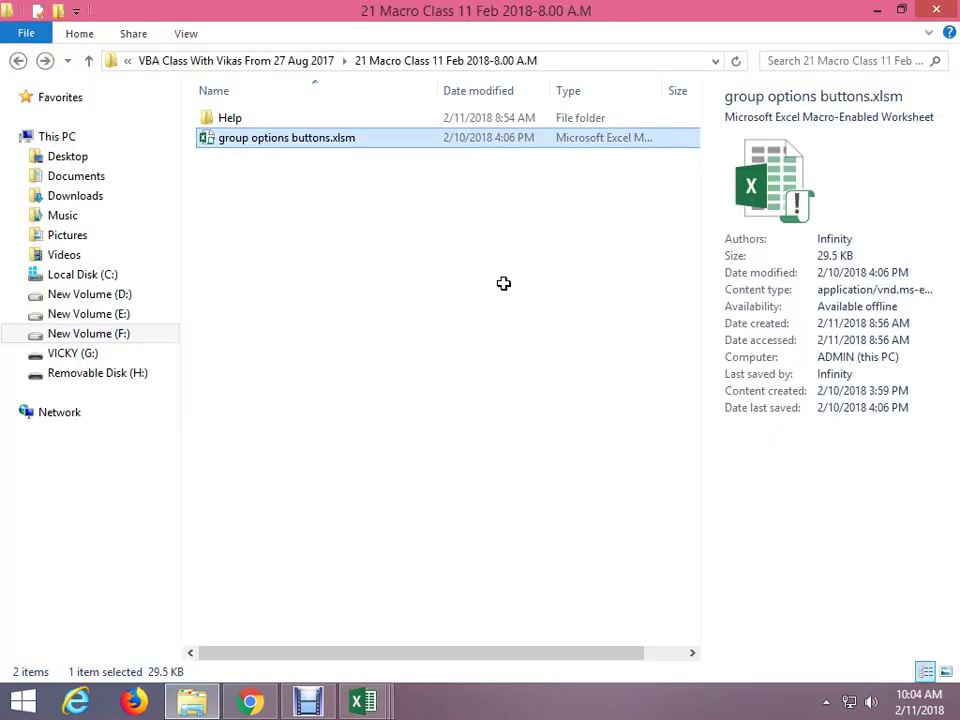
{"action": "key", "text": "Return"}
- Reopen group options buttons.xlsm from its folder and close the leftover Excel window
{"action": "key", "text": "alt+Tab"}
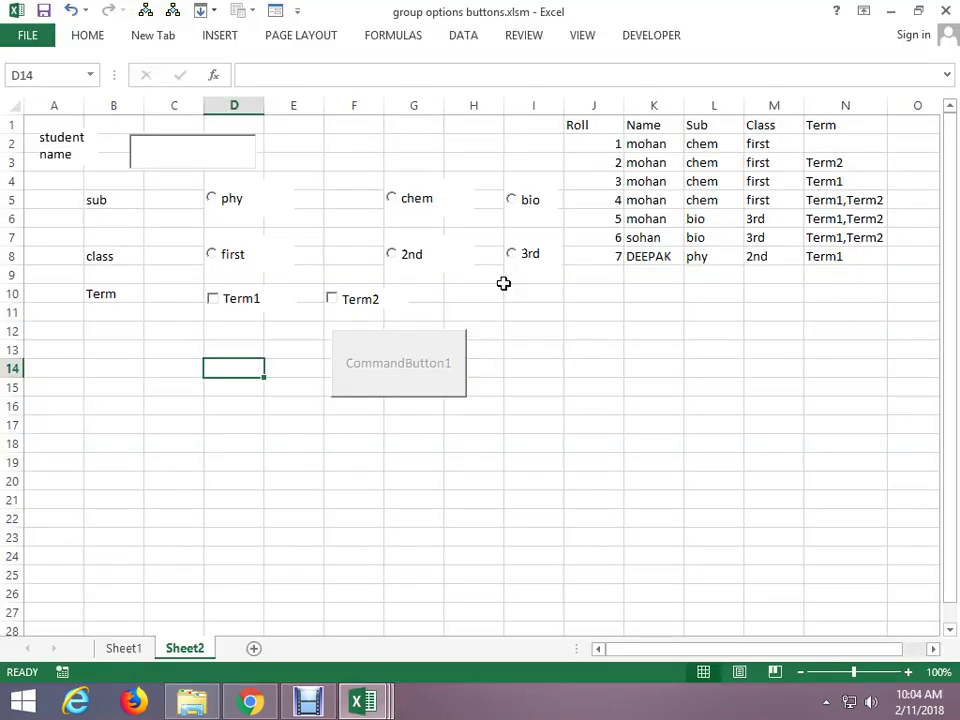
{"action": "key", "text": "alt+Tab"}
{"action": "key", "text": "alt+Tab"}
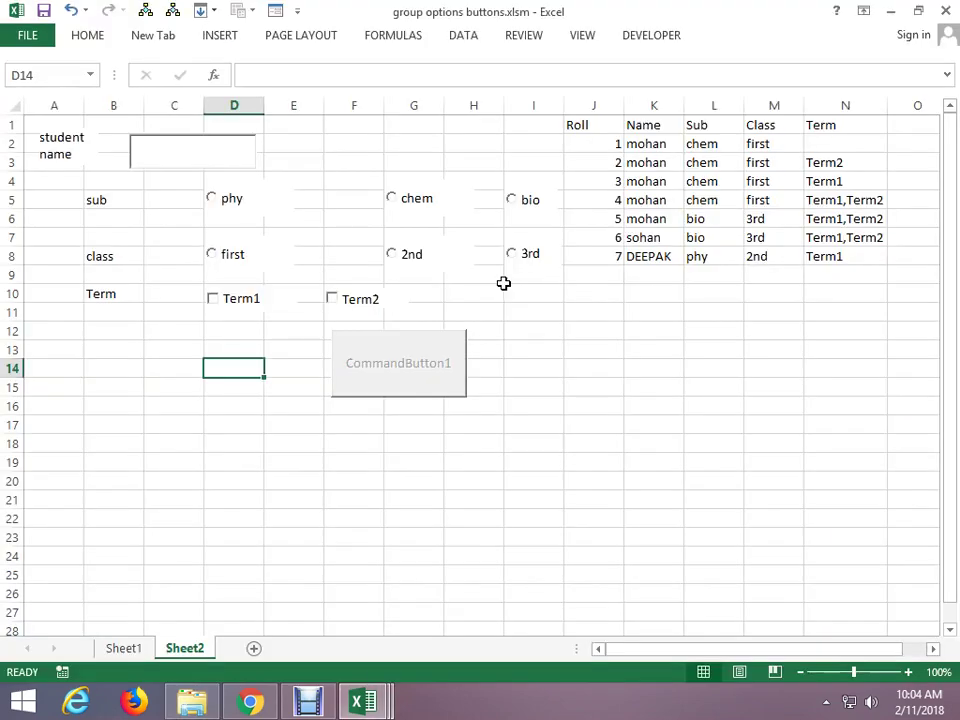
{"action": "key", "text": "alt+space"}
{"action": "key", "text": "c"}
{"action": "key", "text": "Return"}
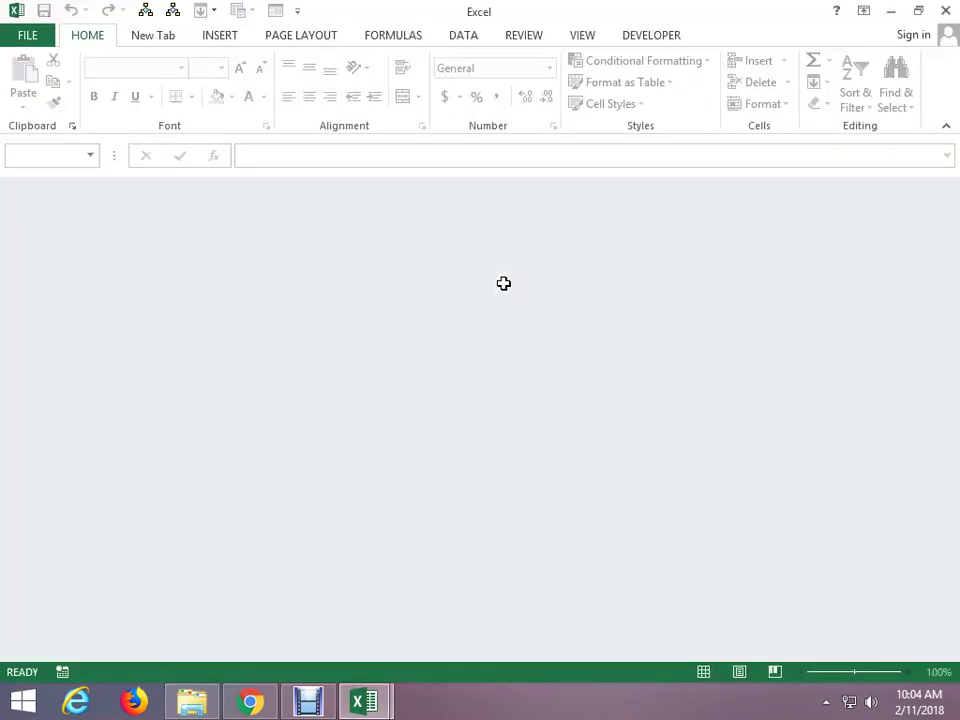
{"action": "key", "text": "alt+space"}
{"action": "key", "text": "c"}
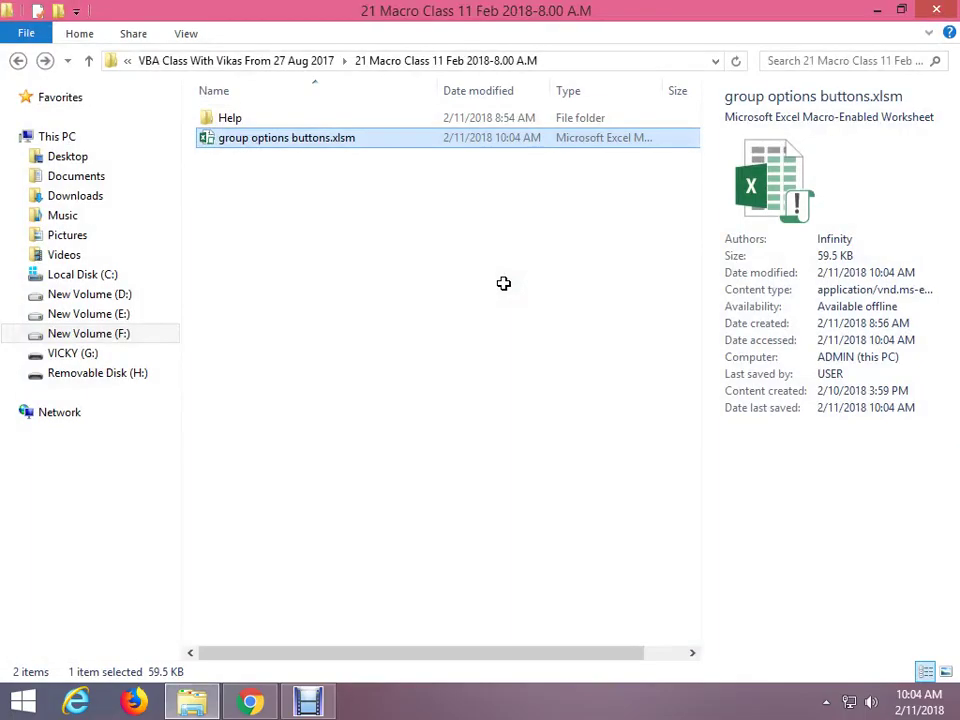
{"action": "key", "text": "alt+Tab"}
{"action": "key", "text": "alt+Tab"}
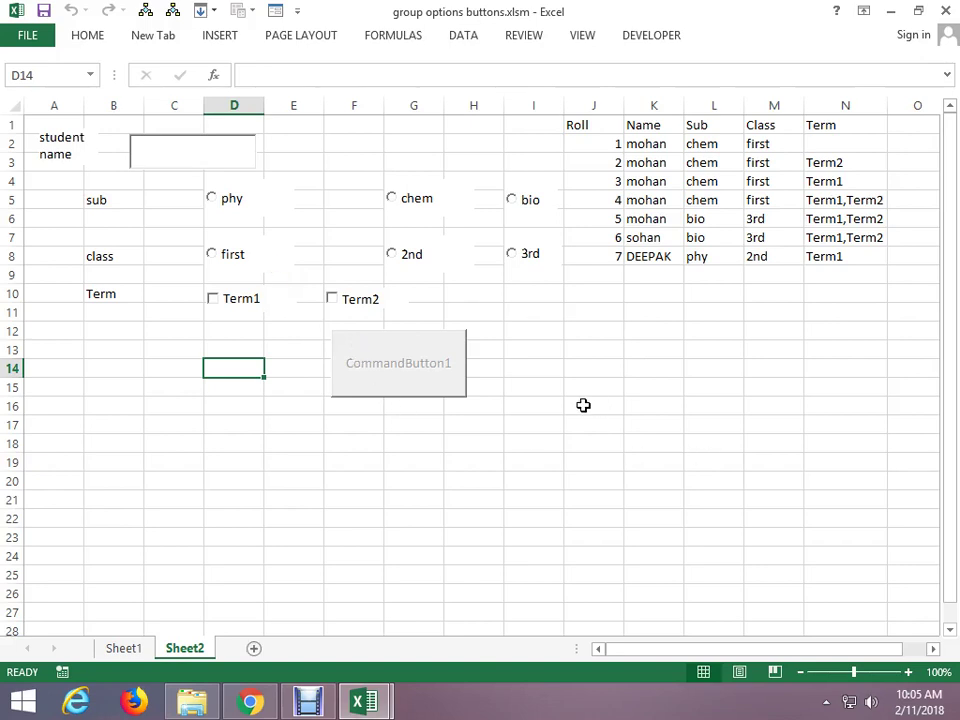
- Try the disabled button, then choose phy and enter 'aaaaaa' as the student name
{"action": "left_click", "coordinate": [374, 365]}
{"action": "left_click", "coordinate": [155, 160]}
{"action": "type", "text": "a"}
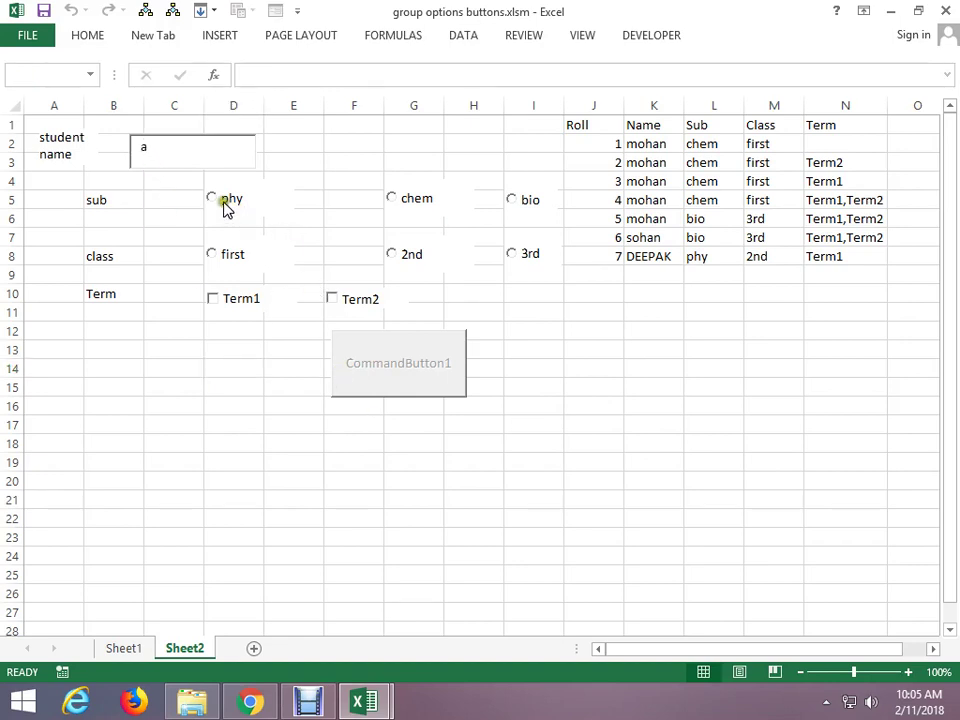
{"action": "left_click", "coordinate": [224, 200]}
{"action": "left_click", "coordinate": [199, 160]}
{"action": "type", "text": "aaaaa"}
{"action": "left_click", "coordinate": [381, 253]}
{"action": "left_click", "coordinate": [655, 35]}
- Duplicate the empty-text If block in TextBox1_Change directly below the original
{"action": "left_click", "coordinate": [24, 95]}
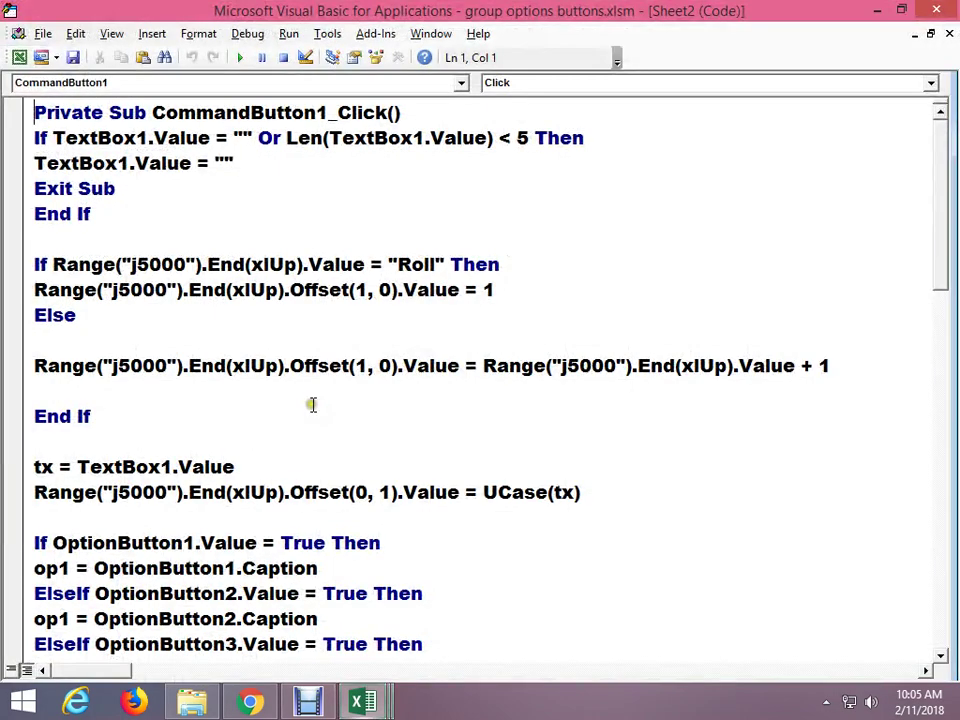
{"action": "scroll", "coordinate": [430, 495], "scroll_direction": "down", "scroll_amount": 10}
{"action": "scroll", "coordinate": [461, 493], "scroll_direction": "down", "scroll_amount": 3}
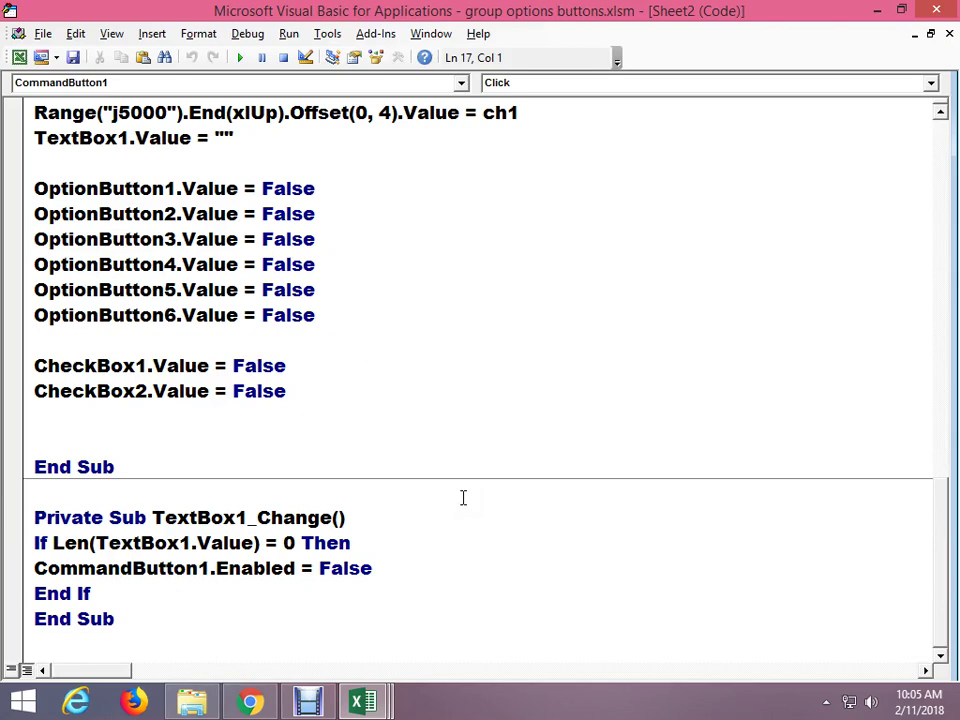
{"action": "key", "text": "Down"}
{"action": "key", "text": "Down"}
{"action": "key", "text": "Down"}
{"action": "key", "text": "Down"}
{"action": "key", "text": "Page_Down"}
{"action": "key", "text": "Page_Down"}
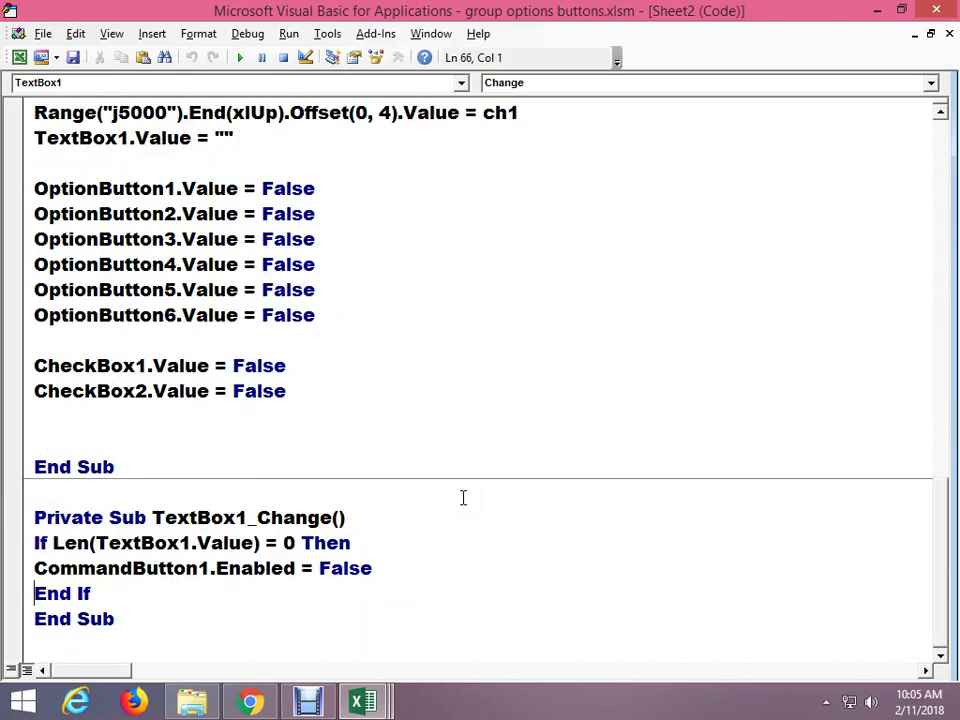
{"action": "key", "text": "shift+Down"}
{"action": "key", "text": "shift+Down"}
{"action": "key", "text": "shift+Down"}
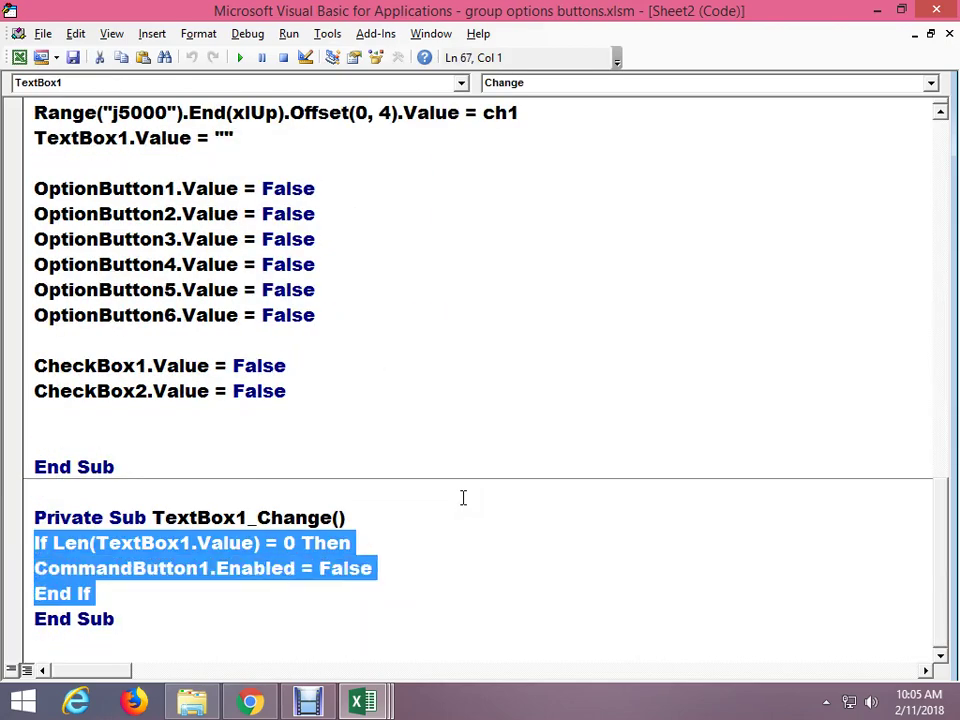
{"action": "key", "text": "End"}
{"action": "key", "text": "Up"}
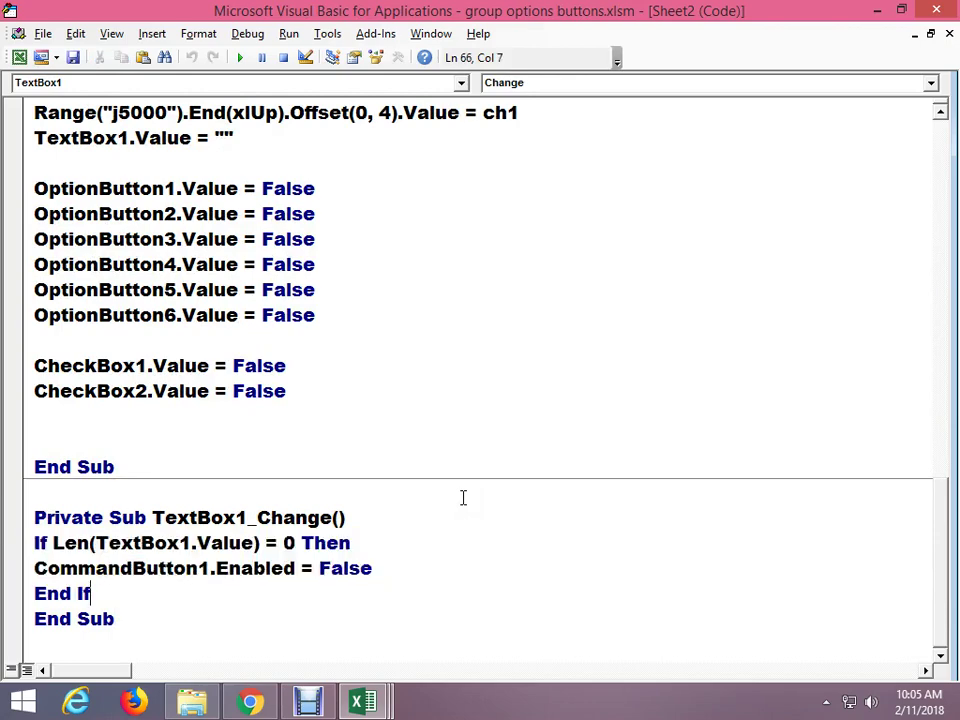
{"action": "key", "text": "Return"}
{"action": "key", "text": "Up"}
{"action": "key", "text": "Up"}
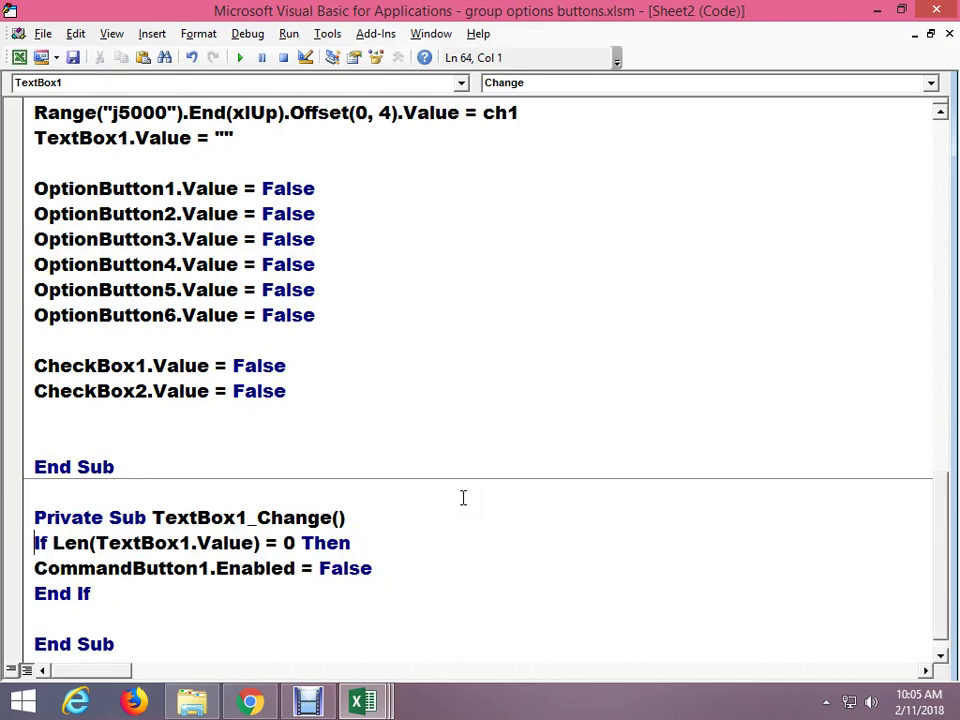
{"action": "key", "text": "shift+Down"}
{"action": "key", "text": "shift+Down"}
{"action": "key", "text": "shift+Down"}
{"action": "key", "text": "ctrl+c"}
{"action": "key", "text": "Right"}
{"action": "key", "text": "ctrl+v"}
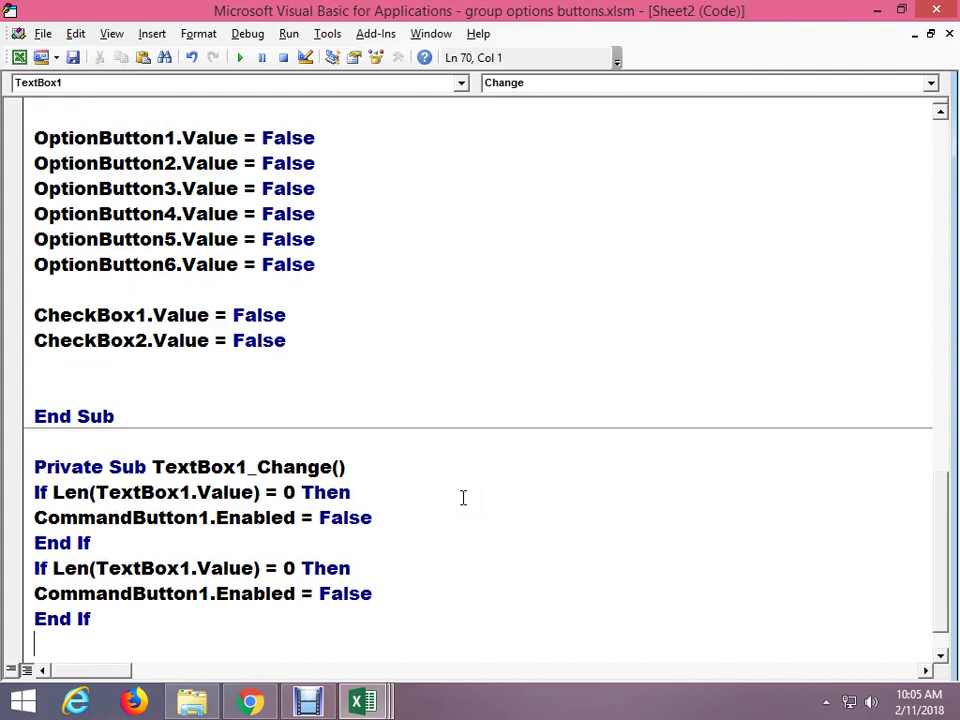
- Change the copy's condition to Len(TextBox1.Value) > 1 and set CommandButton1.Enabled = True
{"action": "key", "text": "Up"}
{"action": "key", "text": "Up"}
{"action": "key", "text": "Up"}
{"action": "key", "text": "ctrl+Right"}
{"action": "key", "text": "ctrl+Right"}
{"action": "key", "text": "ctrl+Right"}
{"action": "key", "text": "ctrl+Right"}
{"action": "key", "text": "ctrl+Right"}
{"action": "key", "text": "ctrl+Right"}
{"action": "key", "text": "BackSpace"}
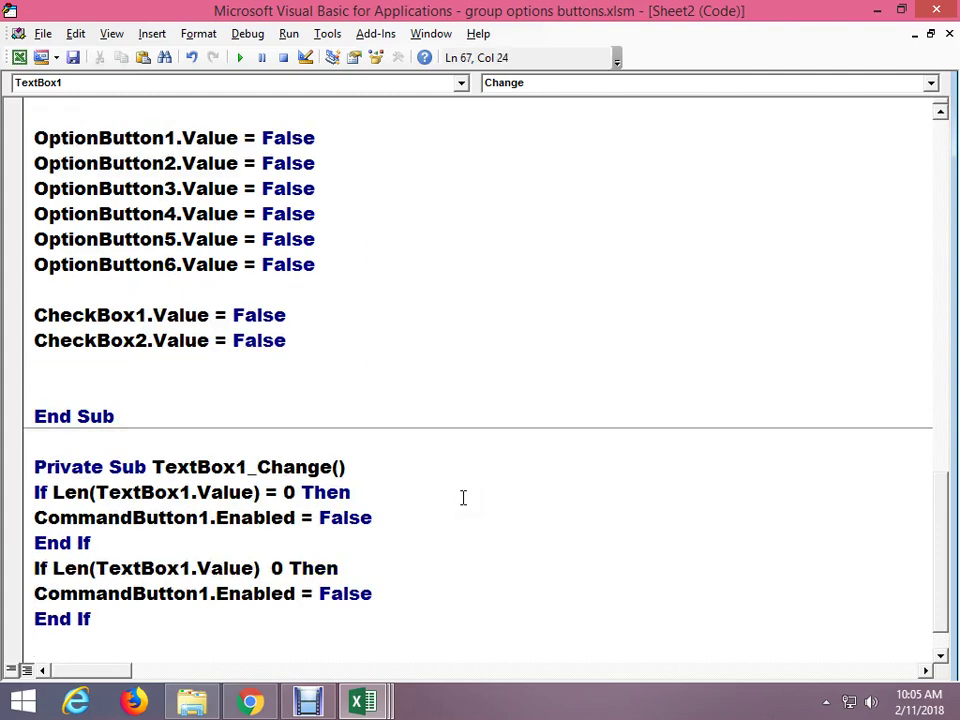
{"action": "type", "text": ">1"}
{"action": "key", "text": "Delete"}
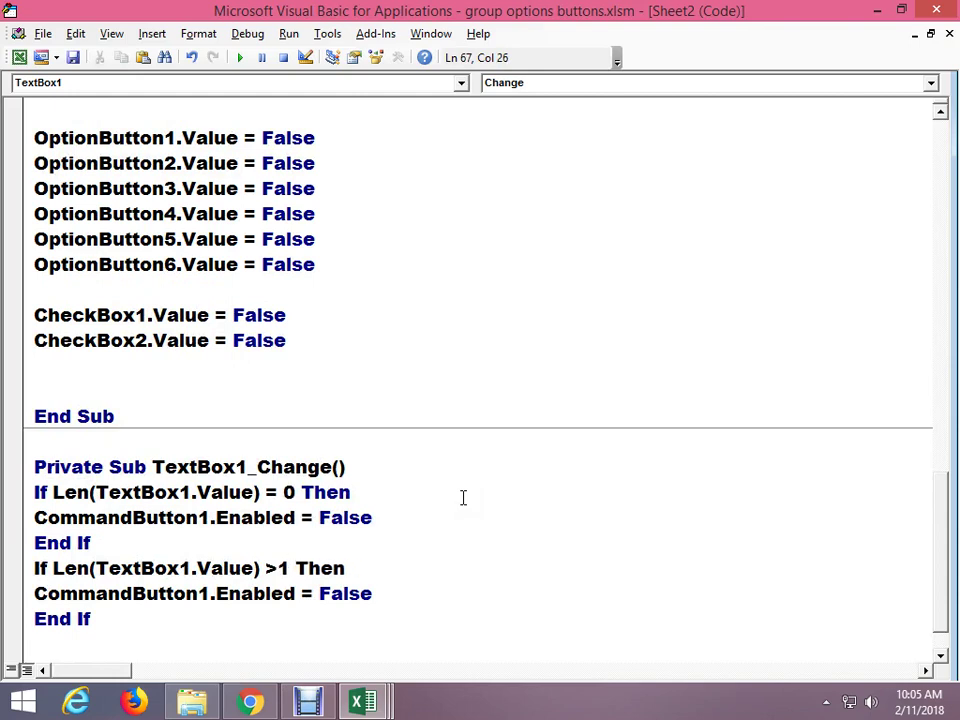
{"action": "key", "text": "Down"}
{"action": "key", "text": "End"}
{"action": "key", "text": "BackSpace"}
{"action": "key", "text": "BackSpace"}
{"action": "key", "text": "BackSpace"}
{"action": "key", "text": "BackSpace"}
{"action": "type", "text": "t"}
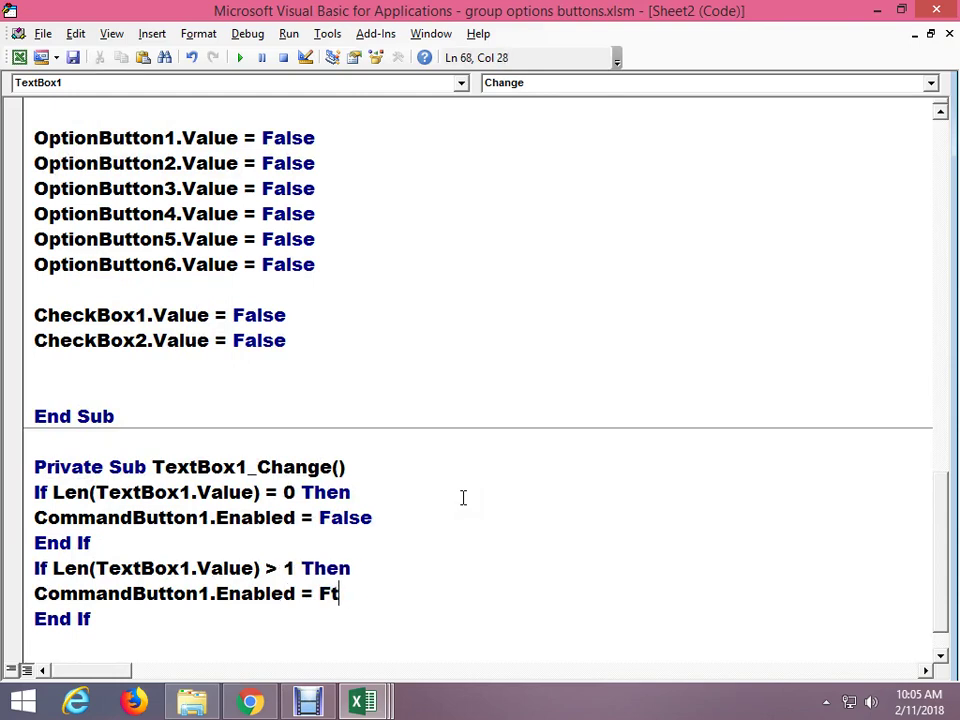
{"action": "key", "text": "BackSpace"}
{"action": "key", "text": "BackSpace"}
{"action": "type", "text": "tre"}
{"action": "key", "text": "BackSpace"}
{"action": "type", "text": "ue"}
{"action": "key", "text": "Up"}
{"action": "key", "text": "End"}
- Back on the worksheet, clear the student name box to test the button
{"action": "key", "text": "alt+F11"}
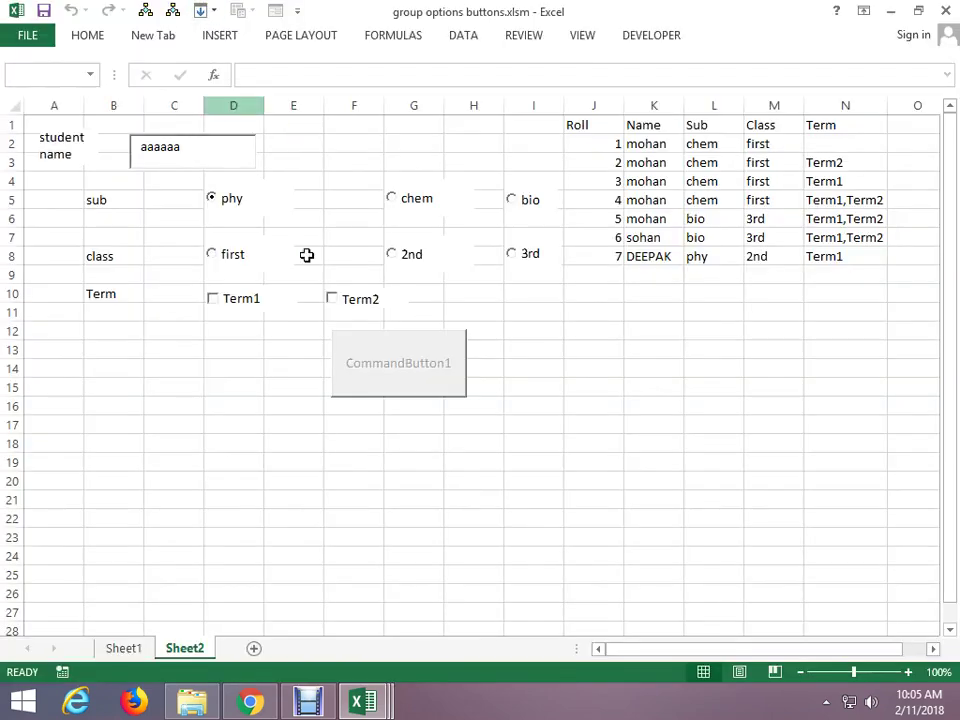
{"action": "key", "text": "ctrl+a"}
{"action": "key", "text": "BackSpace"}
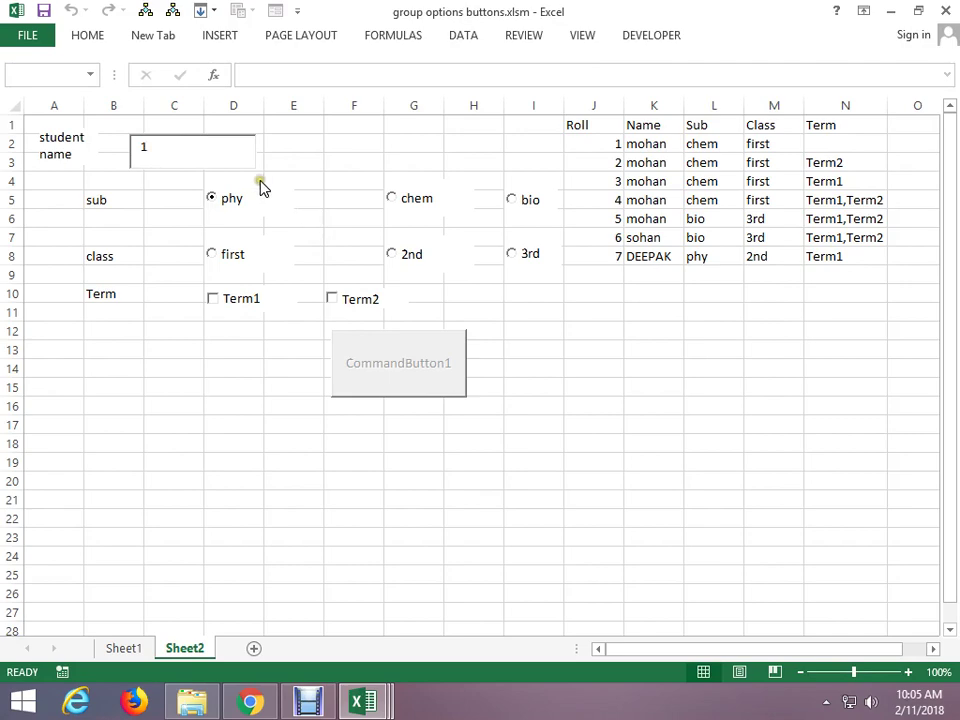
- Duplicate the empty-text If condition and its Enabled = False line below the original
{"action": "key", "text": "alt+F11"}
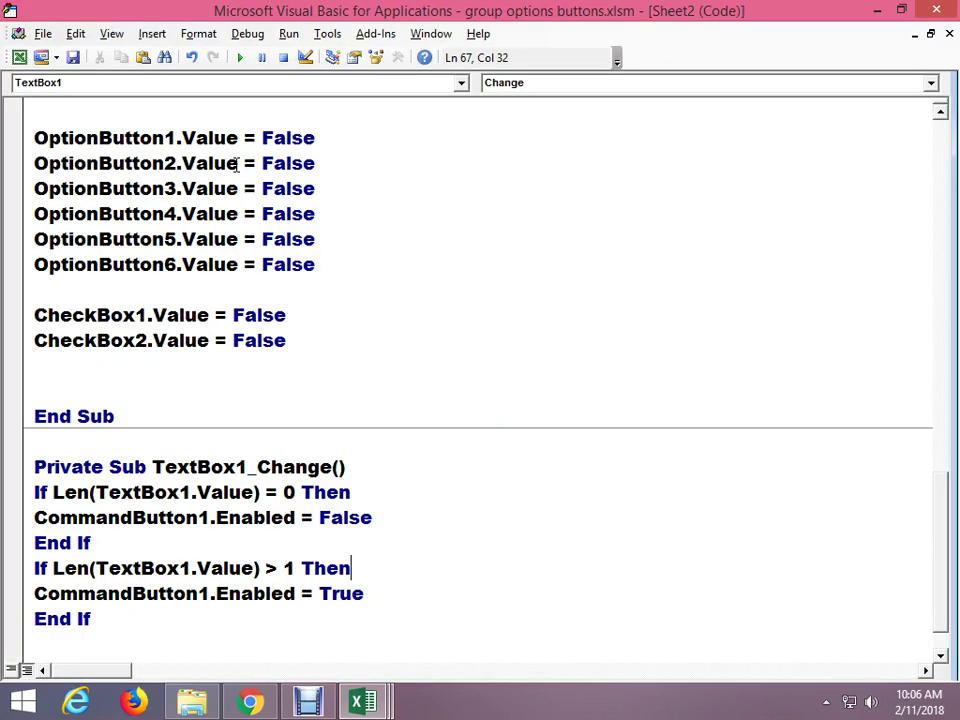
{"action": "key", "text": "Up"}
{"action": "key", "text": "End"}
{"action": "key", "text": "Return"}
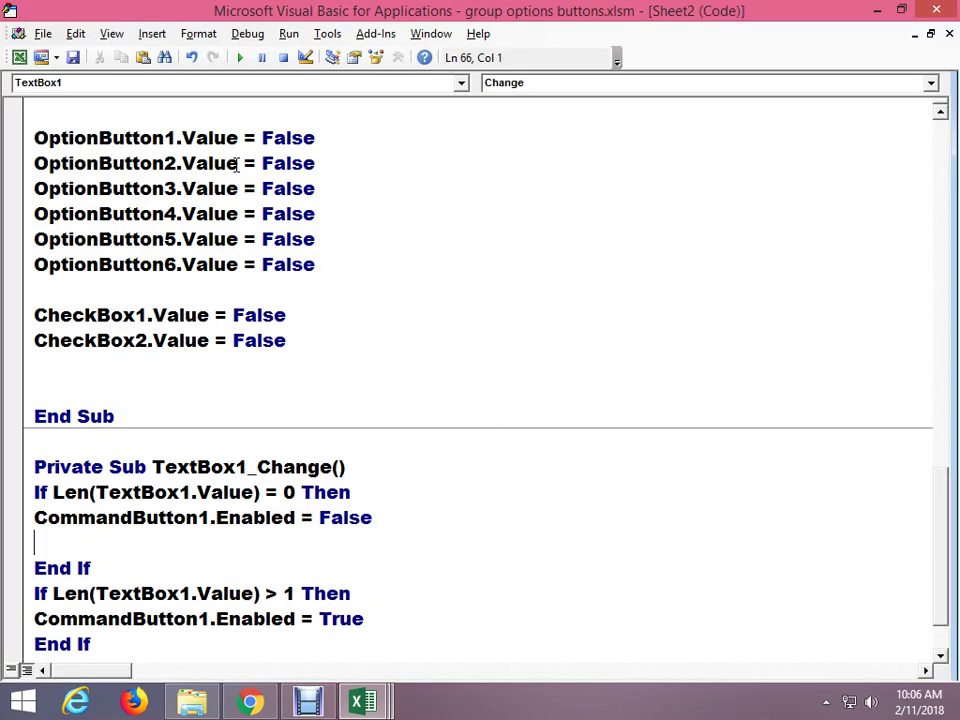
{"action": "key", "text": "Down"}
{"action": "key", "text": "Up"}
{"action": "key", "text": "Up"}
{"action": "key", "text": "Up"}
{"action": "key", "text": "Up"}
{"action": "key", "text": "shift+Down"}
{"action": "key", "text": "shift+Down"}
{"action": "key", "text": "ctrl+c"}
{"action": "key", "text": "ctrl+v"}
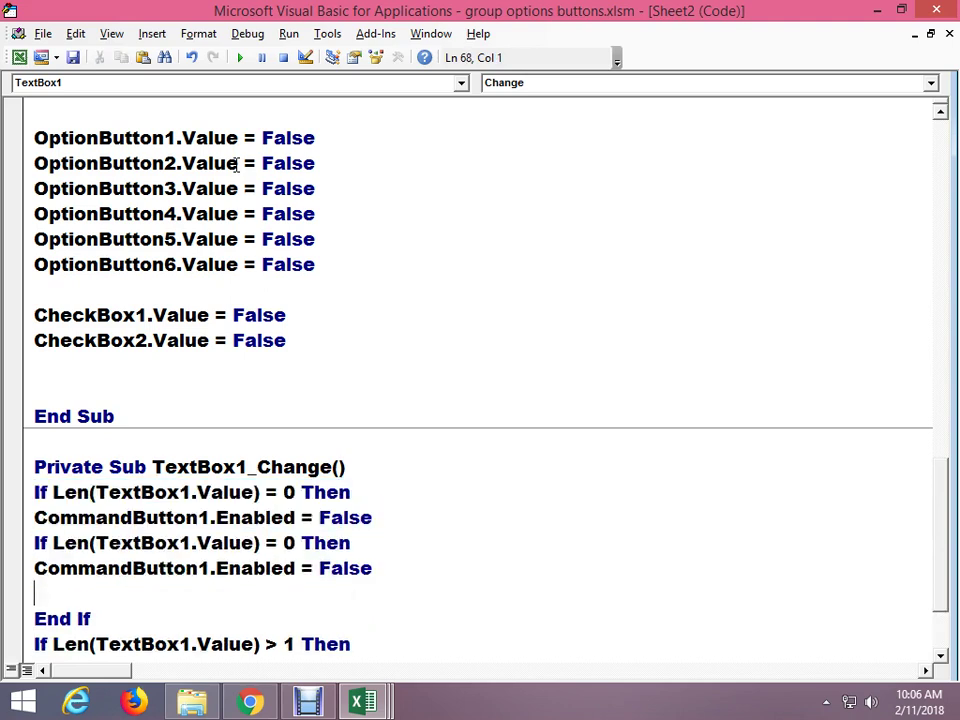
- Turn the copied condition into ElseIf Len(TextBox1) > 0 Then
{"action": "type", "text": "else"}
{"action": "key", "text": "Down"}
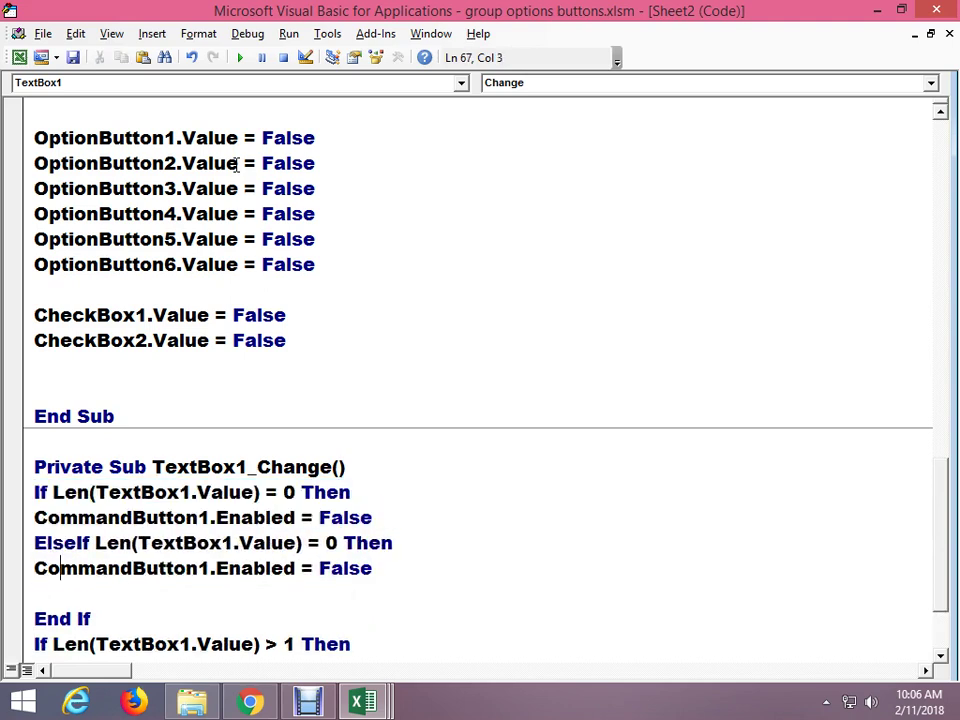
{"action": "key", "text": "Up"}
{"action": "key", "text": "Right"}
{"action": "key", "text": "Right"}
{"action": "key", "text": "Right"}
{"action": "key", "text": "Right"}
{"action": "key", "text": "Right"}
{"action": "key", "text": "Right"}
{"action": "key", "text": "Delete"}
{"action": "key", "text": "Delete"}
{"action": "type", "text": ">"}
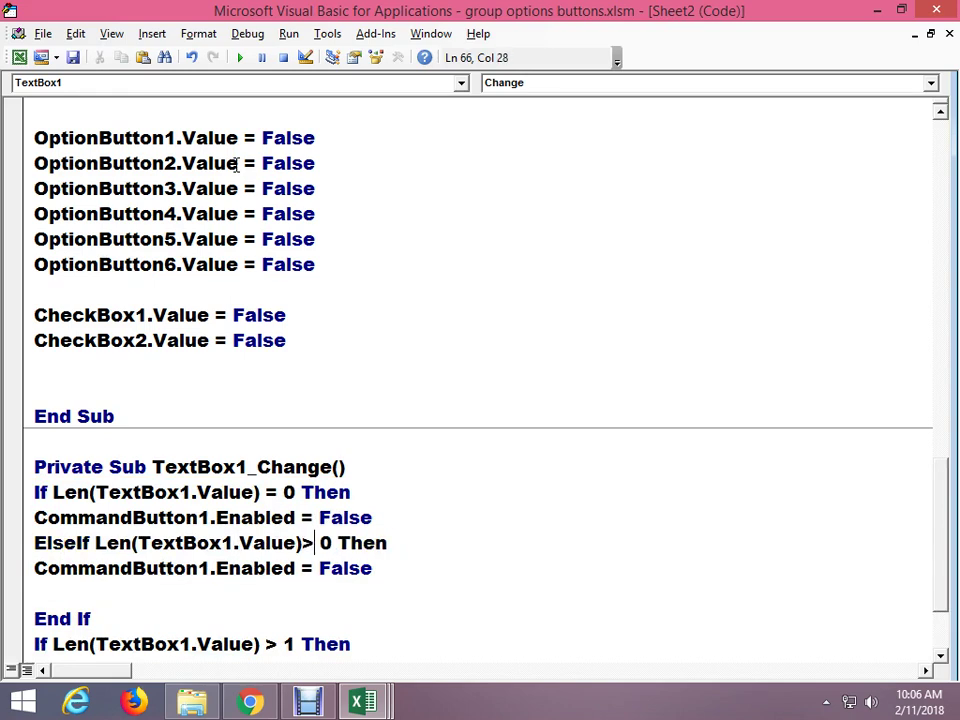
{"action": "key", "text": "Delete"}
{"action": "key", "text": "Down"}
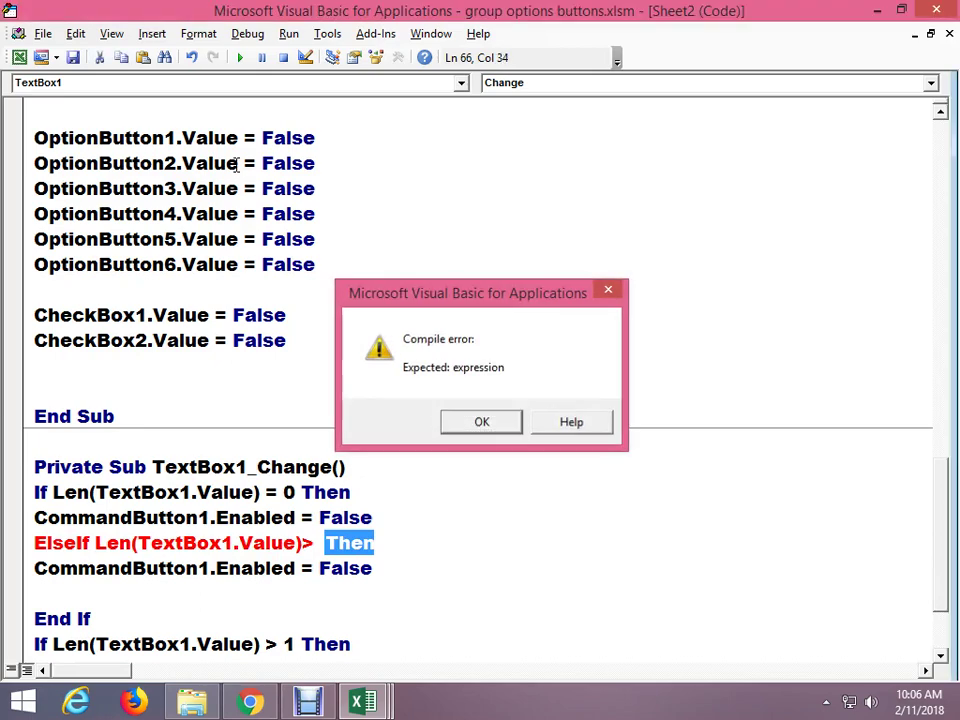
{"action": "key", "text": "Return"}
{"action": "key", "text": "Left"}
{"action": "type", "text": "1"}
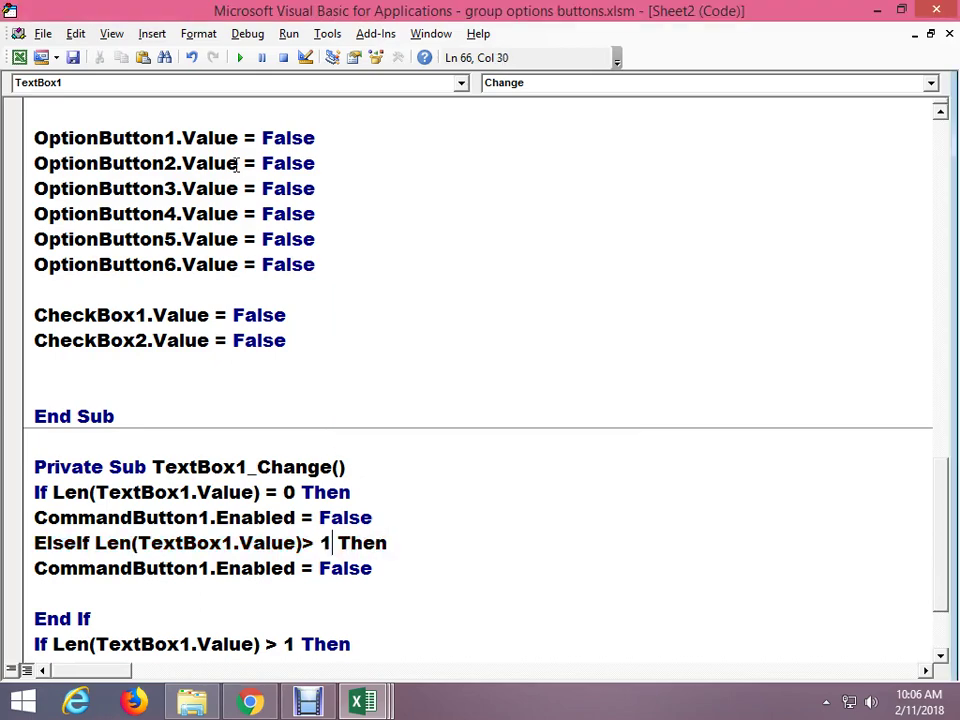
{"action": "key", "text": "Down"}
{"action": "key", "text": "Up"}
{"action": "key", "text": "Right"}
{"action": "key", "text": "Delete"}
{"action": "type", "text": "0"}
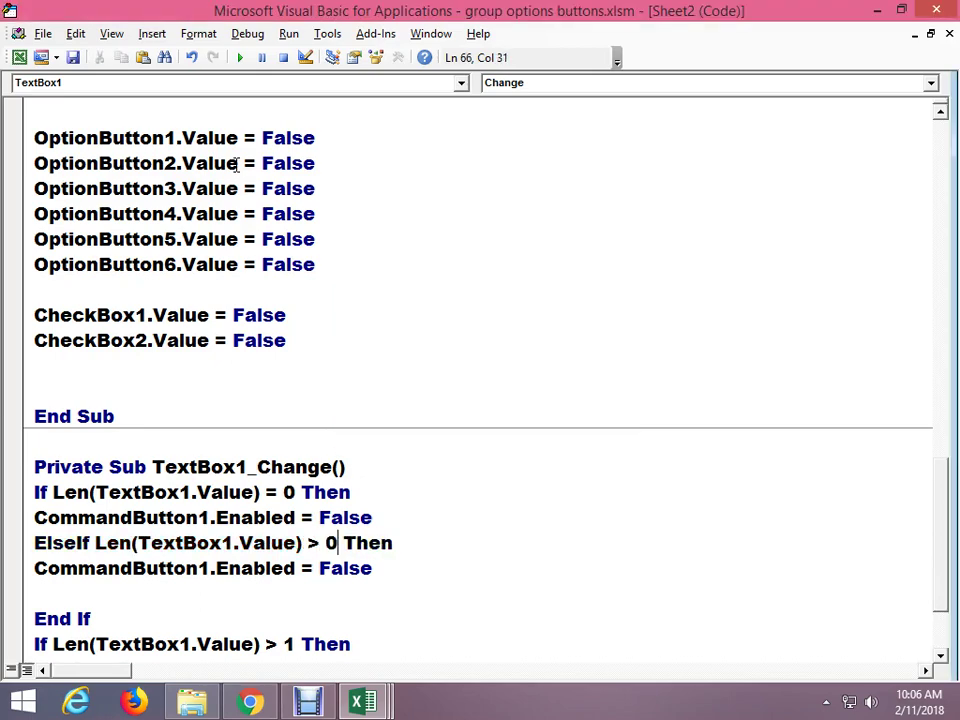
- Make the ElseIf branch set Enabled = True and close the block with End If
{"action": "key", "text": "Down"}
{"action": "key", "text": "BackSpace"}
{"action": "key", "text": "Delete"}
{"action": "key", "text": "Delete"}
{"action": "key", "text": "Delete"}
{"action": "type", "text": "tr"}
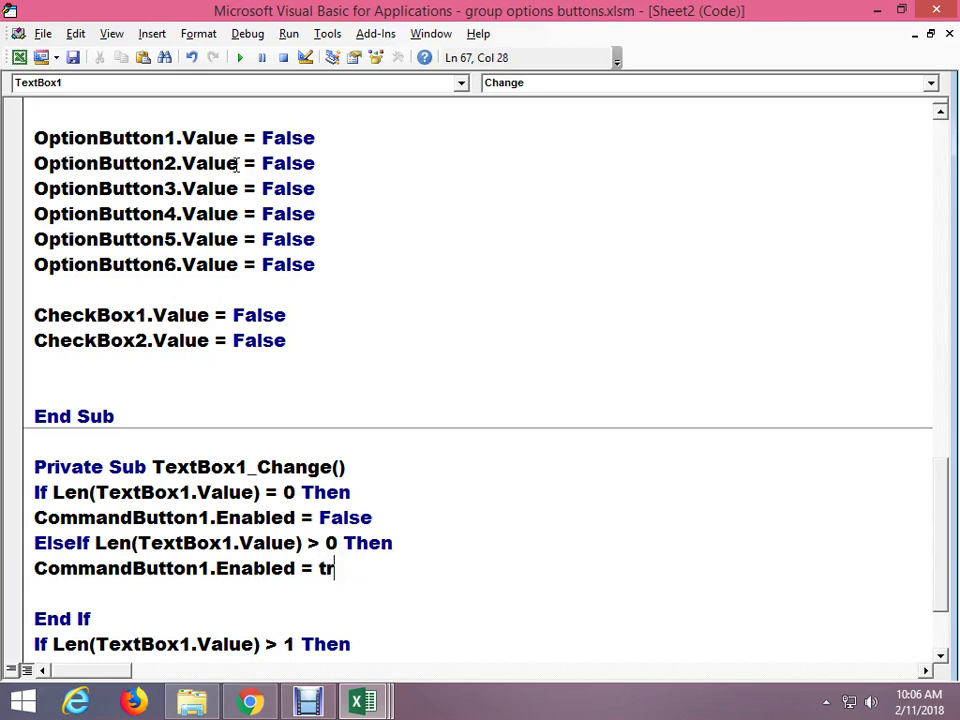
{"action": "type", "text": "ue"}
{"action": "key", "text": "Return"}
{"action": "type", "text": "end if"}
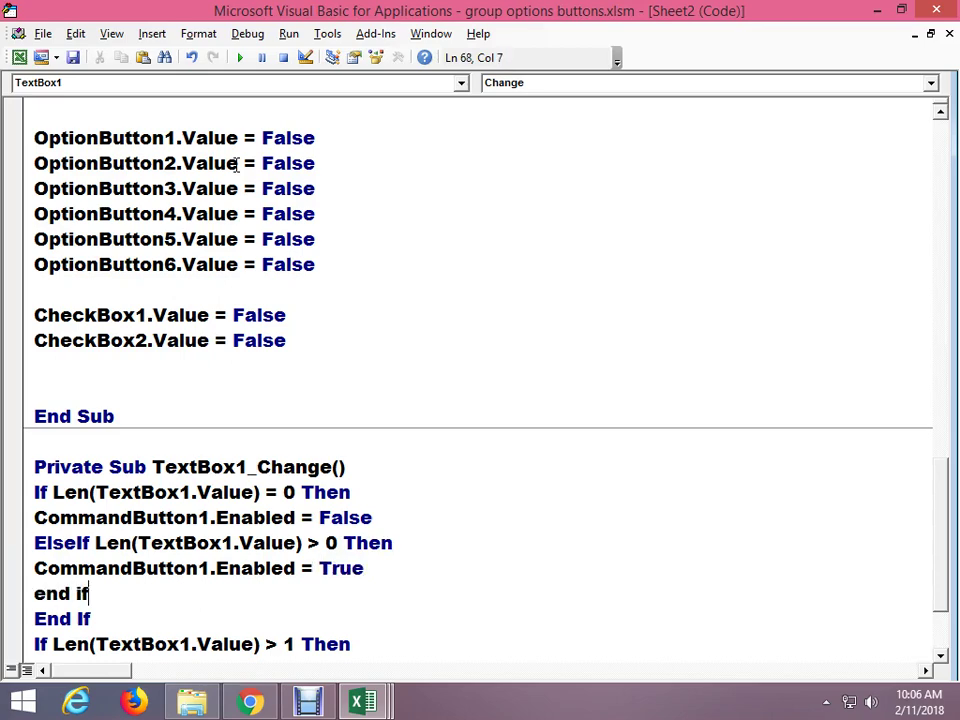
{"action": "key", "text": "Return"}
- Delete the old greater-than-1 check and its leftover End If line
{"action": "key", "text": "shift+Down"}
{"action": "key", "text": "shift+Down"}
{"action": "key", "text": "shift+Down"}
{"action": "key", "text": "shift+Down"}
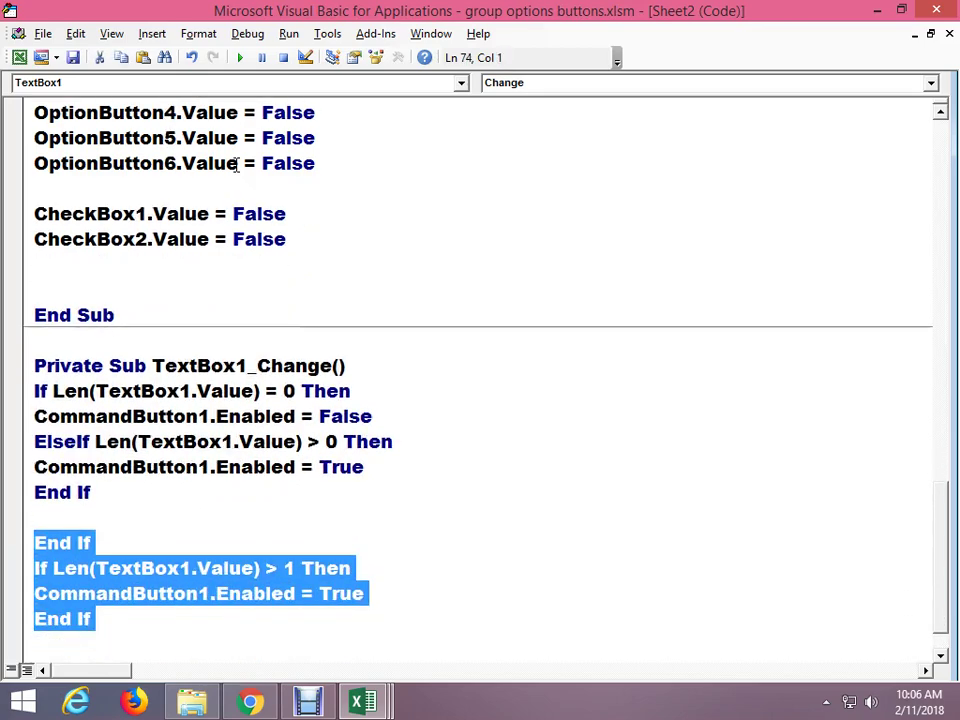
{"action": "key", "text": "shift+Up"}
{"action": "key", "text": "Delete"}
{"action": "key", "text": "Up"}
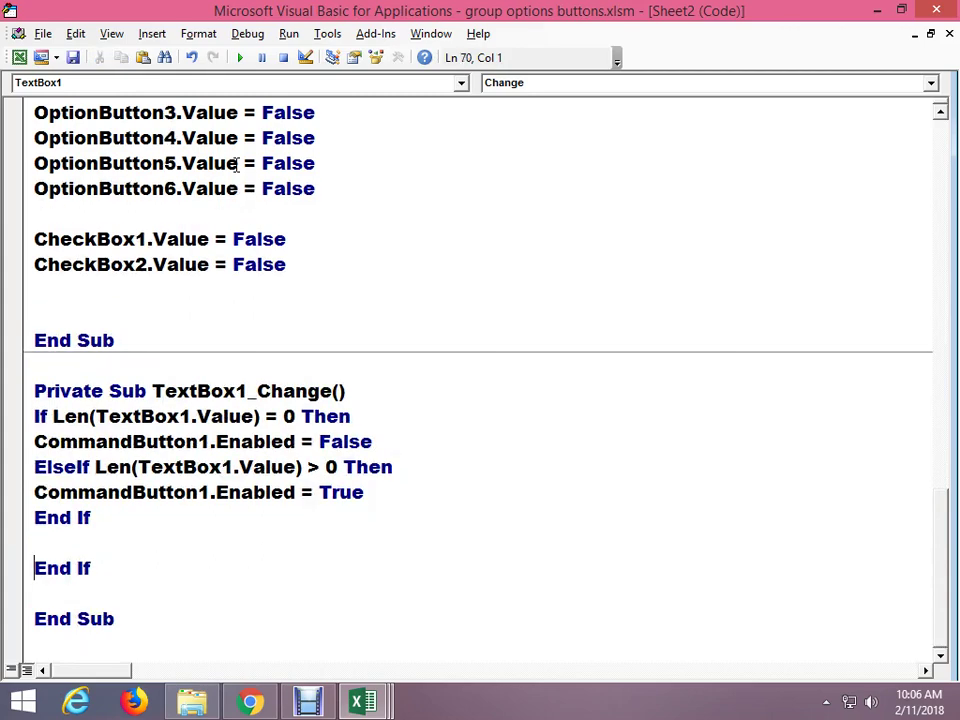
{"action": "key", "text": "shift+End"}
{"action": "key", "text": "Delete"}
{"action": "key", "text": "Up"}
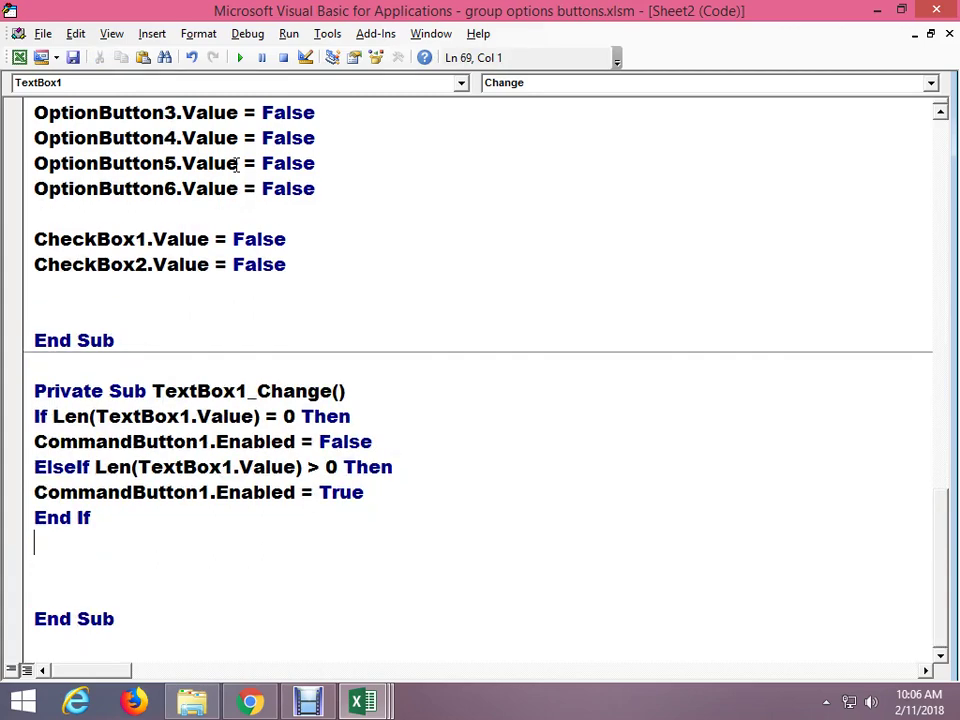
- Close the Sheet2 code window
{"action": "key", "text": "alt+F11"}
{"action": "key", "text": "alt+space"}
{"action": "key", "text": "alt+F11"}
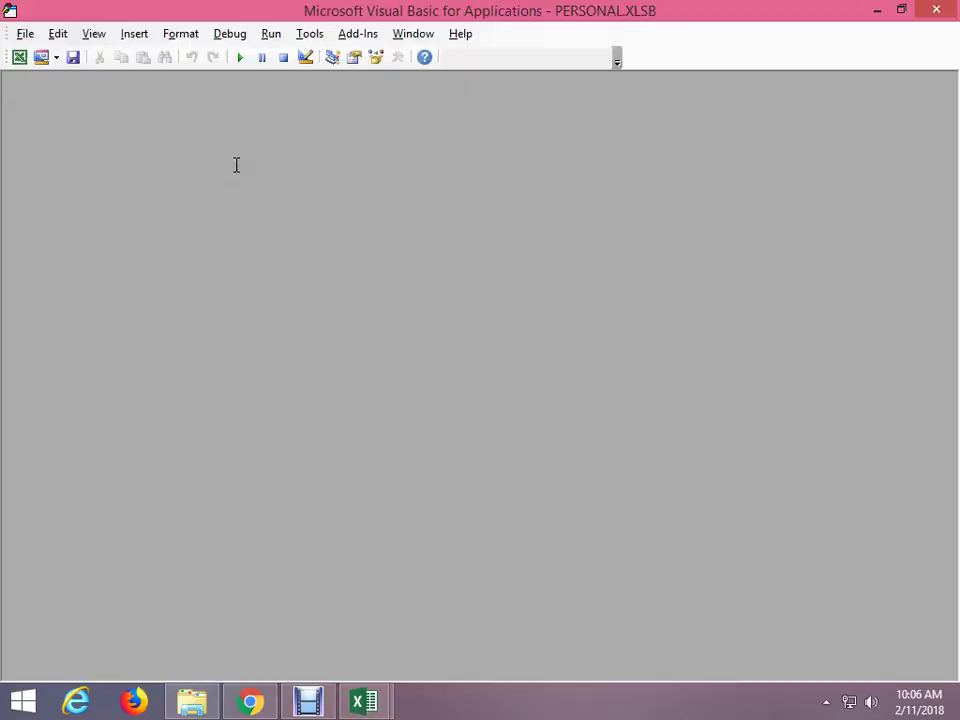
- Exit Excel from its window menu and double-click group options buttons.xlsm to reopen it
{"action": "key", "text": "alt+F11"}
{"action": "key", "text": "alt+space"}
{"action": "key", "text": "alt+F11"}
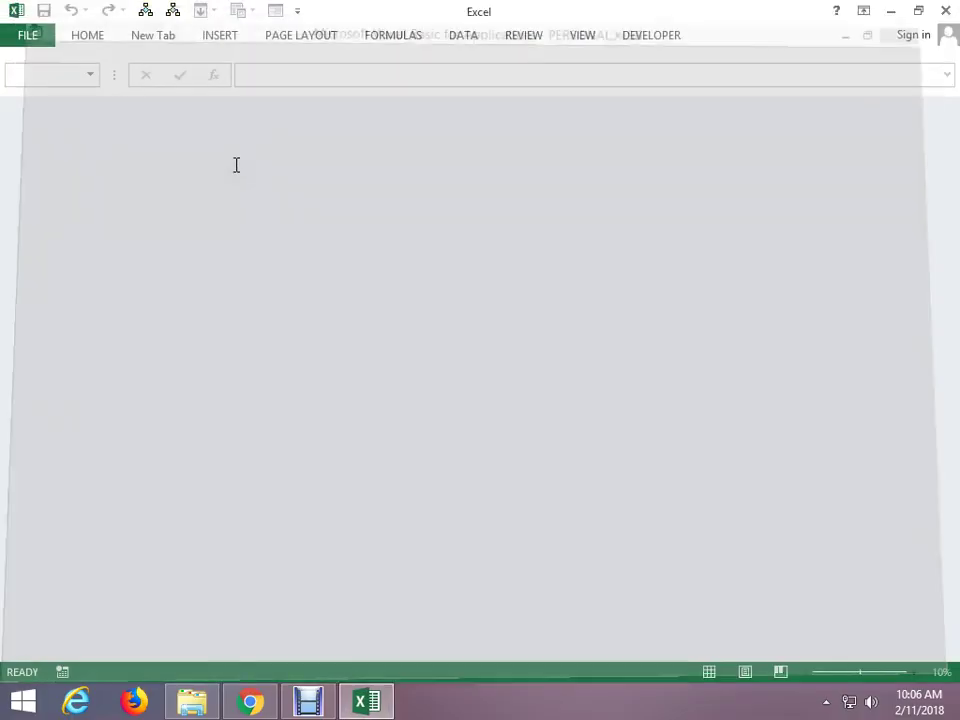
{"action": "key", "text": "alt+space"}
{"action": "key", "text": "c"}
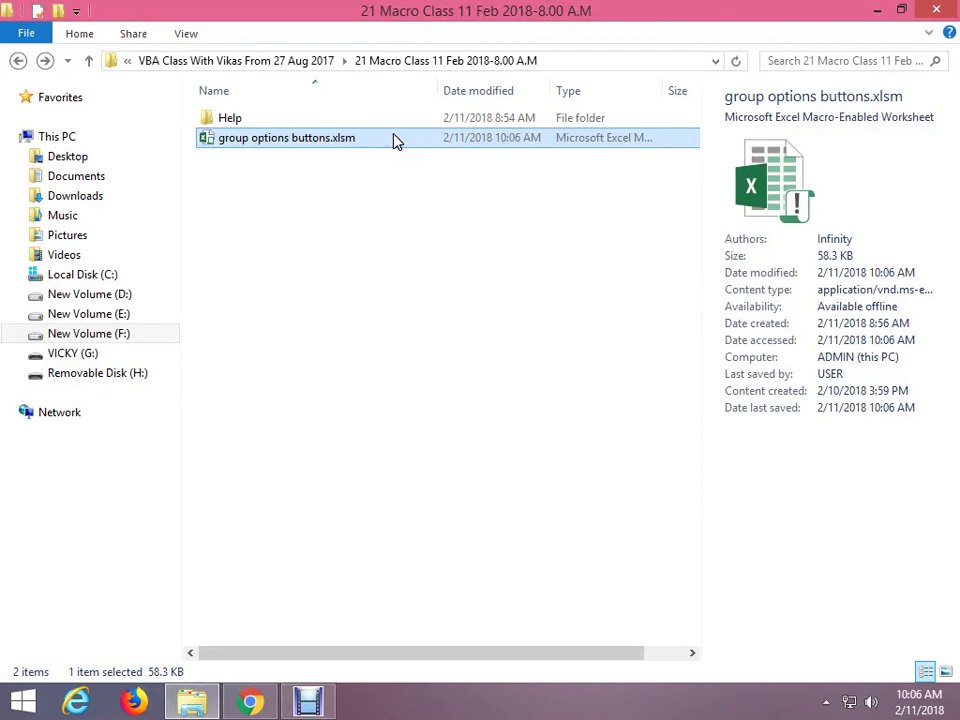
{"action": "double_click", "coordinate": [395, 140]}
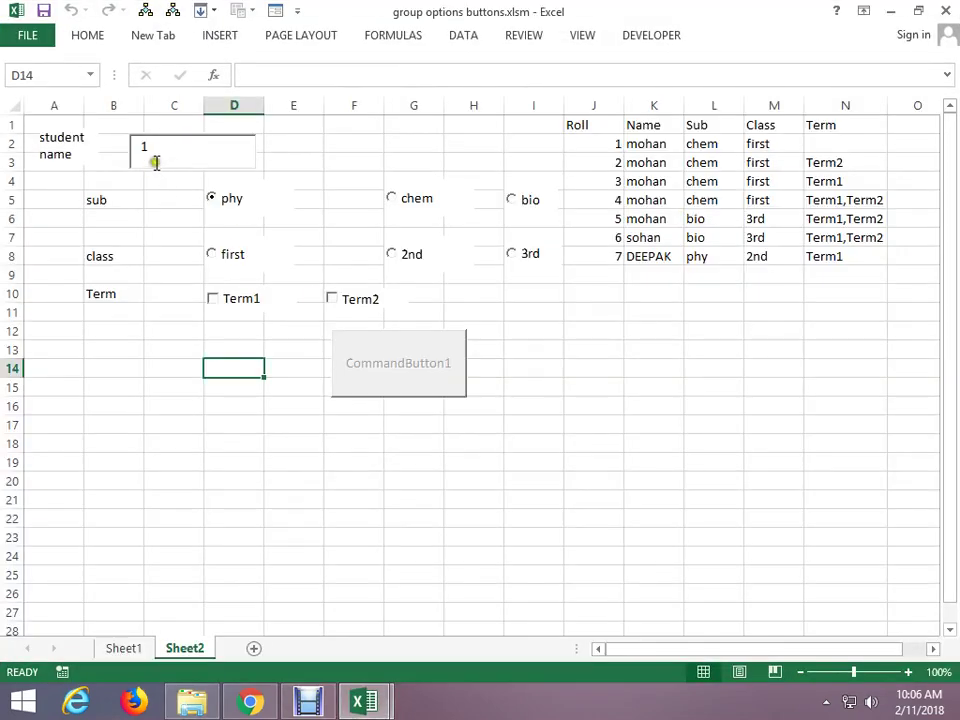
- Empty the student name box and click CommandButton1 to confirm it stays disabled
{"action": "double_click", "coordinate": [128, 148]}
{"action": "key", "text": "BackSpace"}
{"action": "type", "text": "5"}
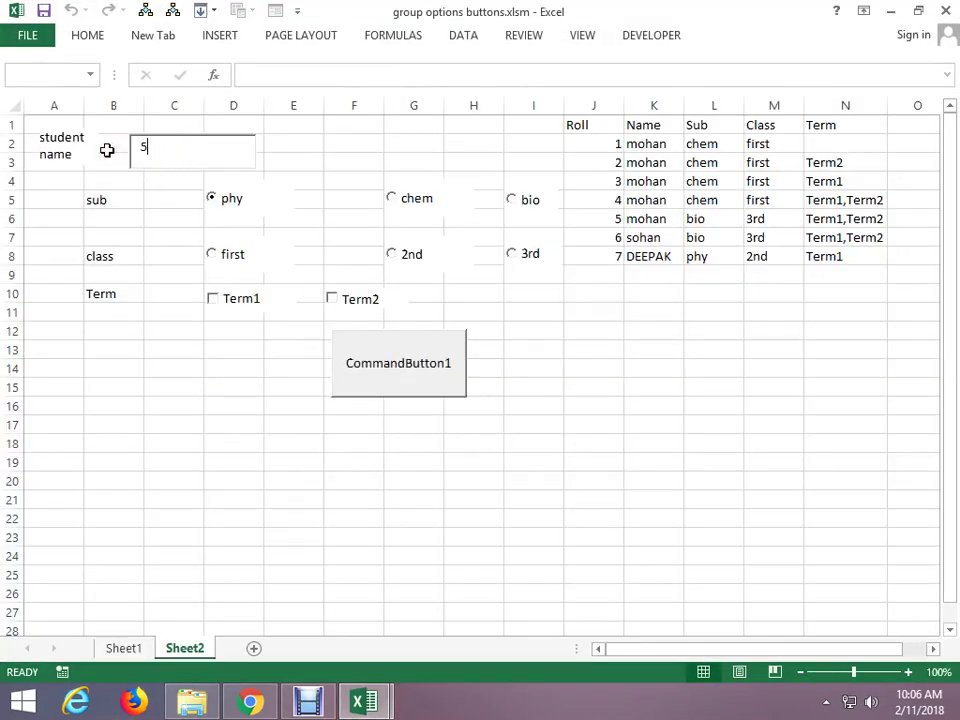
{"action": "key", "text": "BackSpace"}
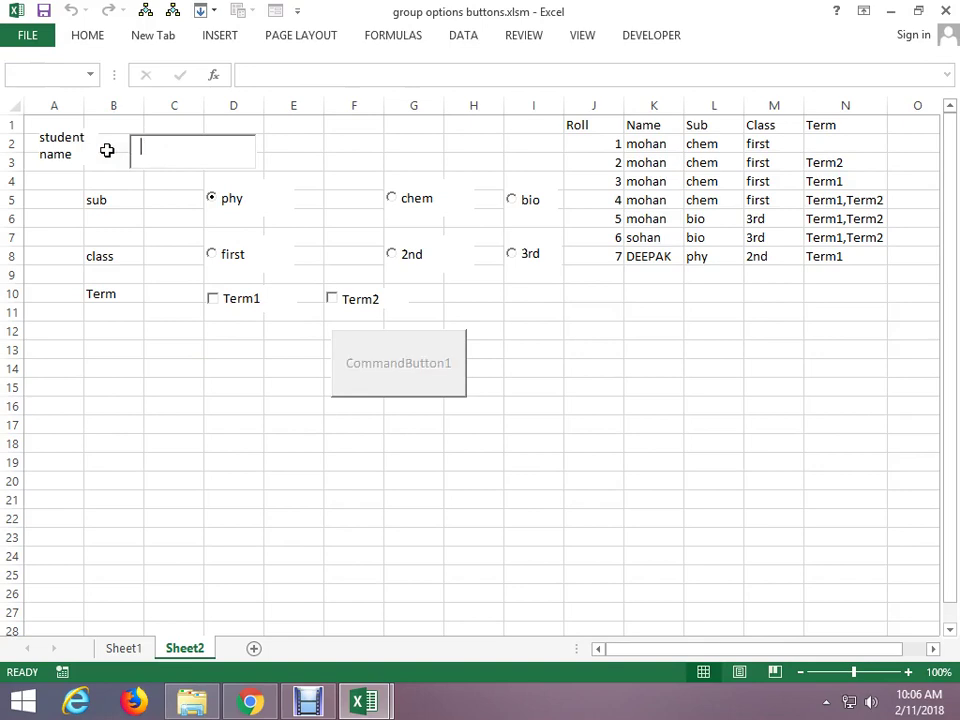
{"action": "left_click", "coordinate": [163, 160]}
{"action": "left_click", "coordinate": [390, 340]}
{"action": "left_click", "coordinate": [401, 357]}
- Turn on Design Mode and open CommandButton1's code
{"action": "left_click", "coordinate": [645, 38]}
{"action": "left_click", "coordinate": [399, 294]}
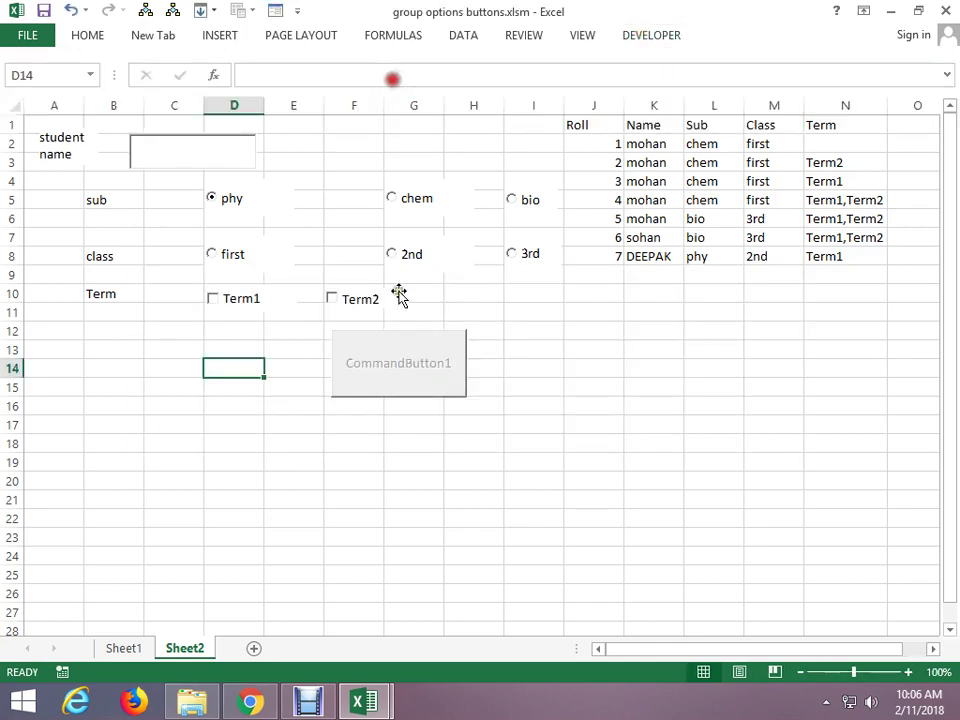
{"action": "double_click", "coordinate": [399, 370]}
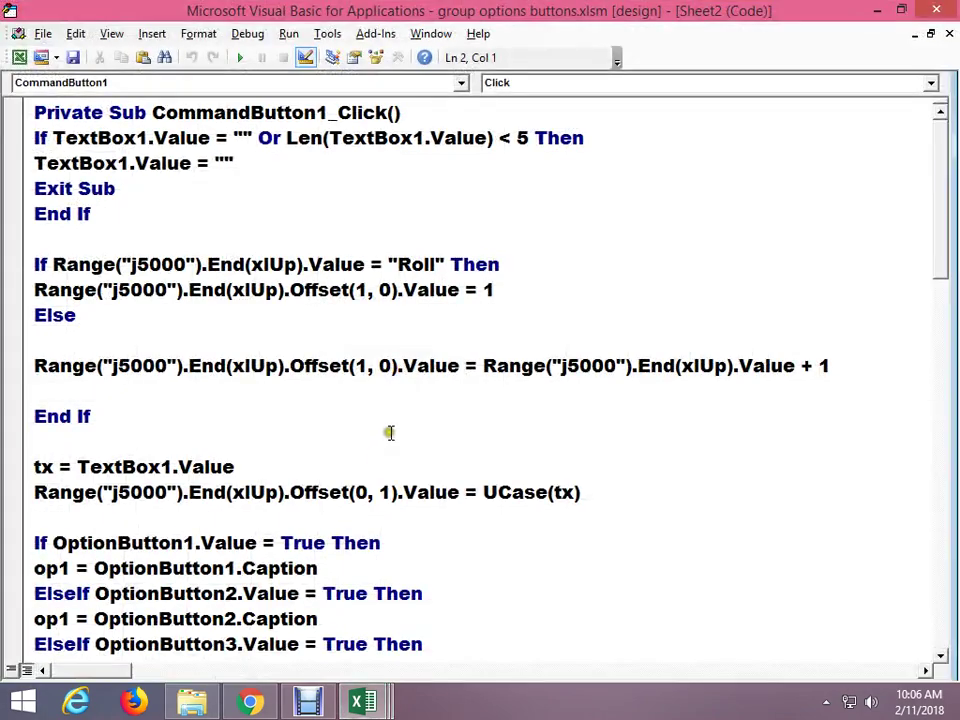
- Add CommandButton1.BackColor = vbRed after the Enabled = False line
{"action": "scroll", "coordinate": [459, 443], "scroll_direction": "down", "scroll_amount": 10}
{"action": "scroll", "coordinate": [459, 443], "scroll_direction": "down", "scroll_amount": 3}
{"action": "left_click", "coordinate": [314, 505]}
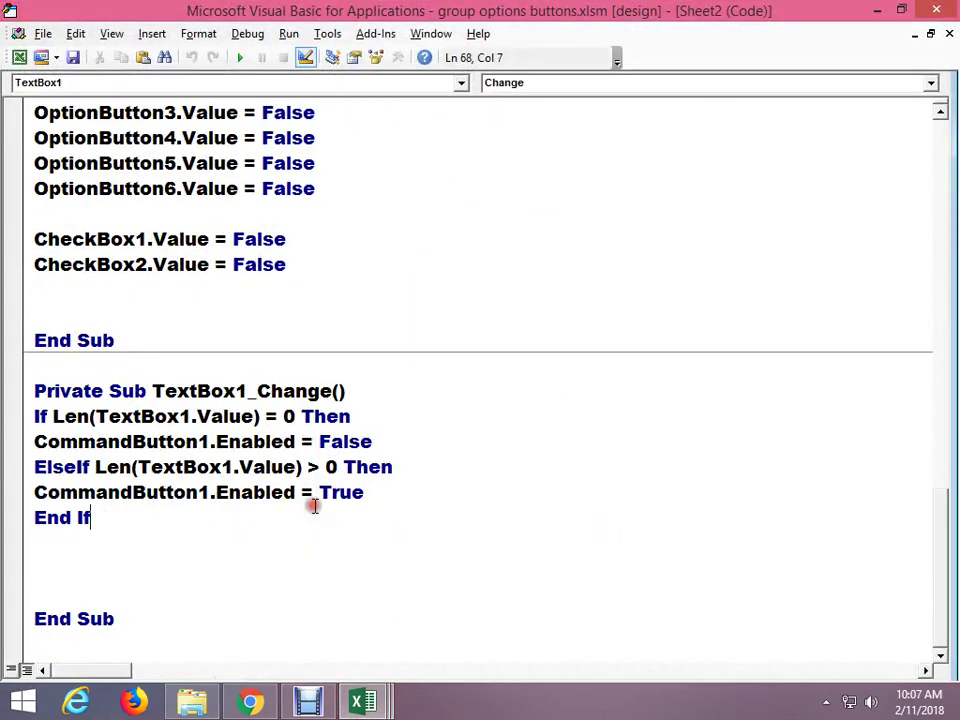
{"action": "key", "text": "Up"}
{"action": "key", "text": "End"}
{"action": "key", "text": "Return"}
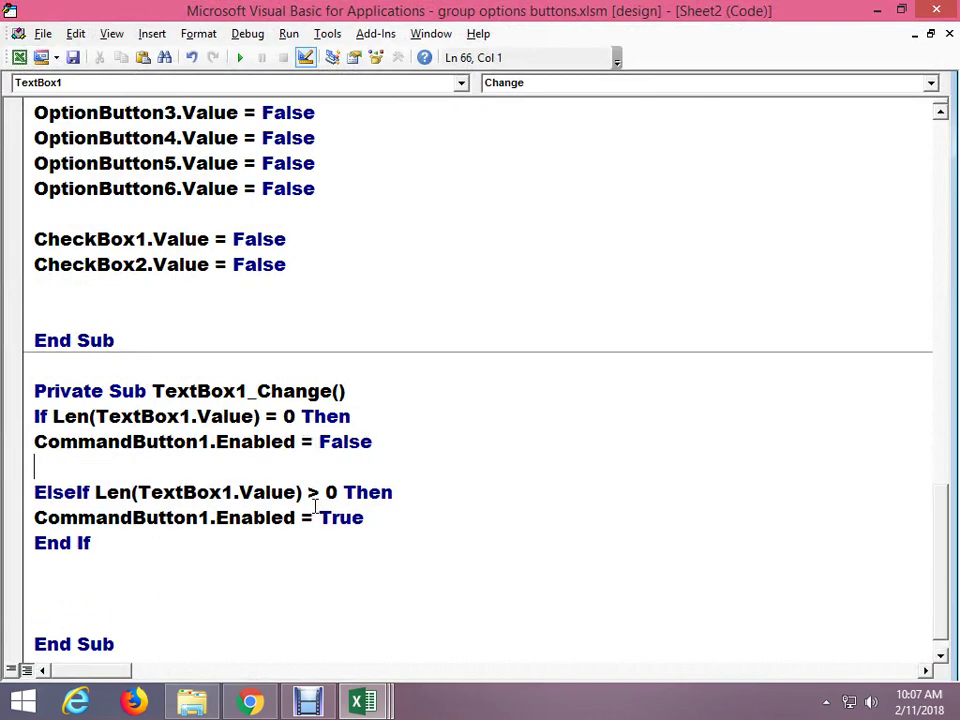
{"action": "key", "text": "Down"}
{"action": "key", "text": "Down"}
{"action": "key", "text": "Return"}
{"action": "key", "text": "Up"}
{"action": "key", "text": "Up"}
{"action": "key", "text": "Up"}
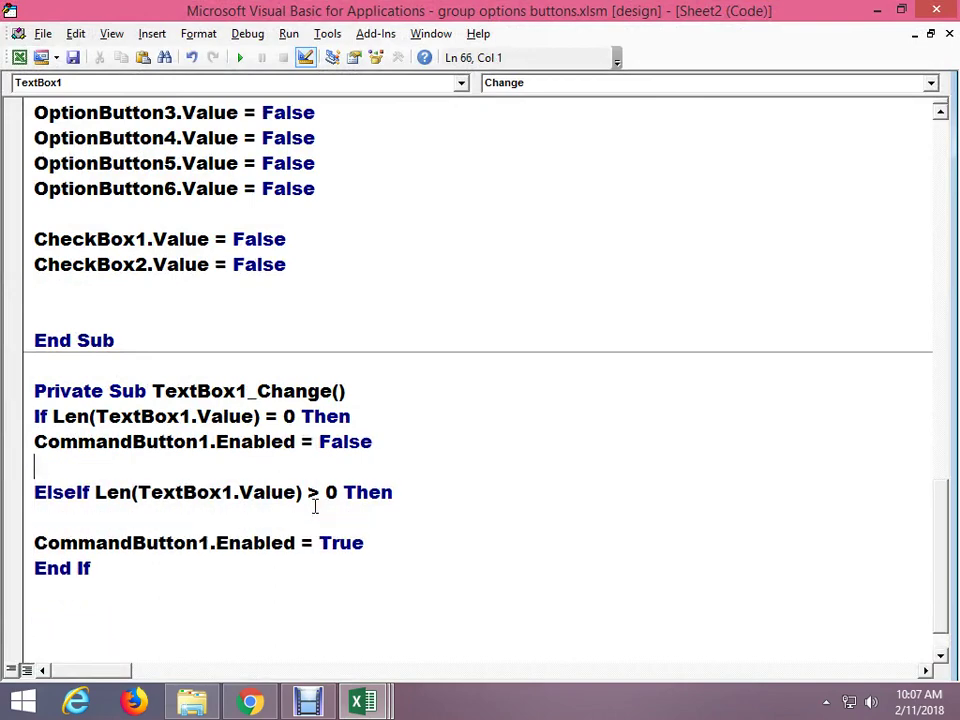
{"action": "type", "text": "commandbu"}
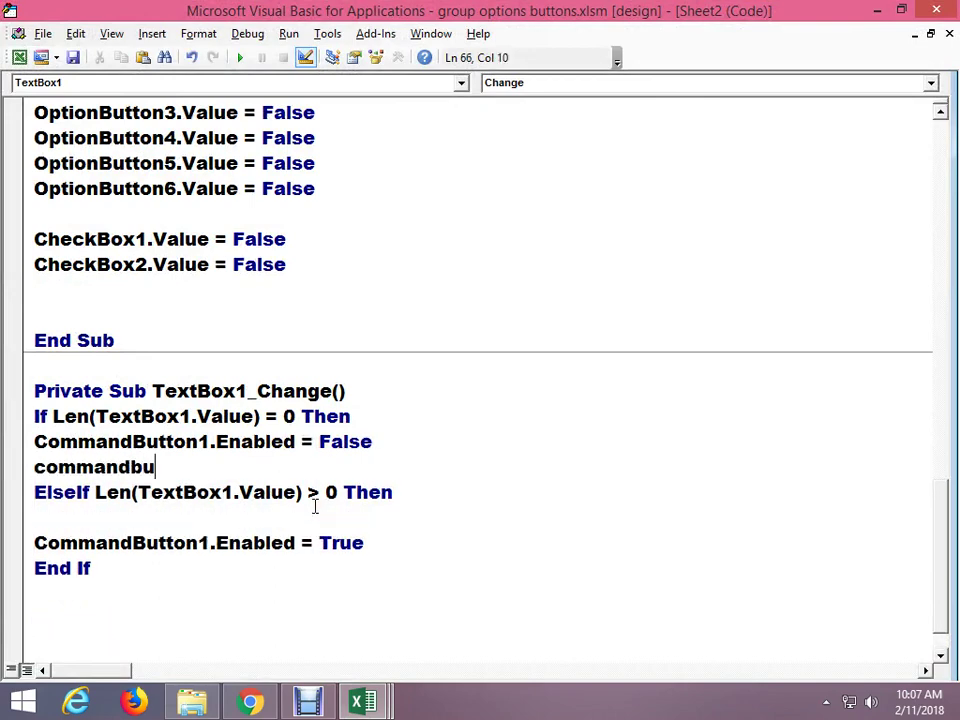
{"action": "type", "text": "tton1.c"}
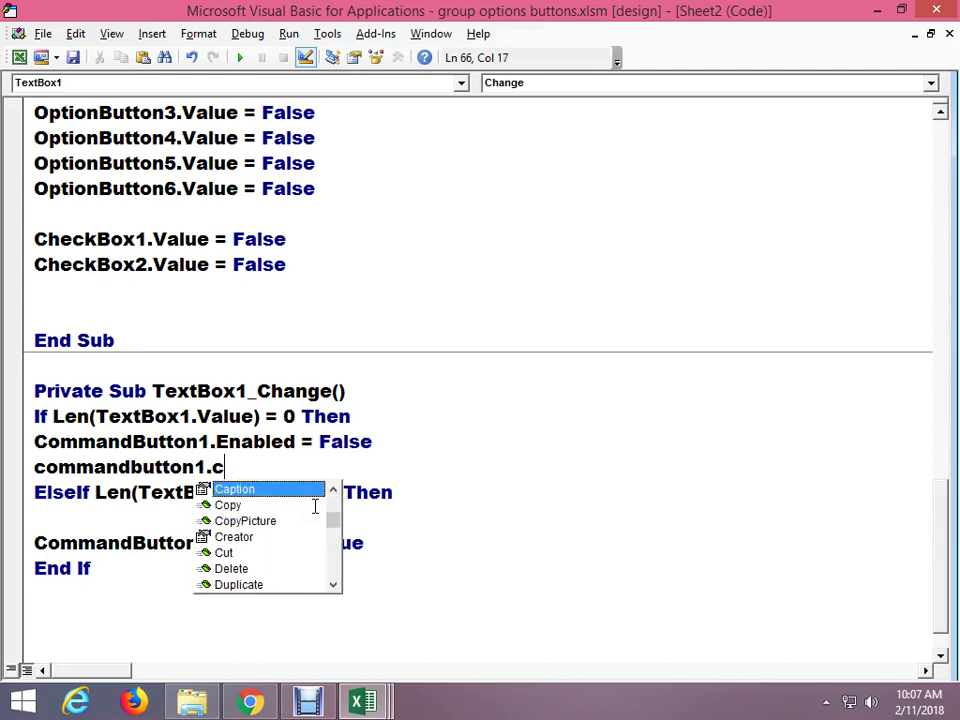
{"action": "key", "text": "BackSpace"}
{"action": "key", "text": "BackSpace"}
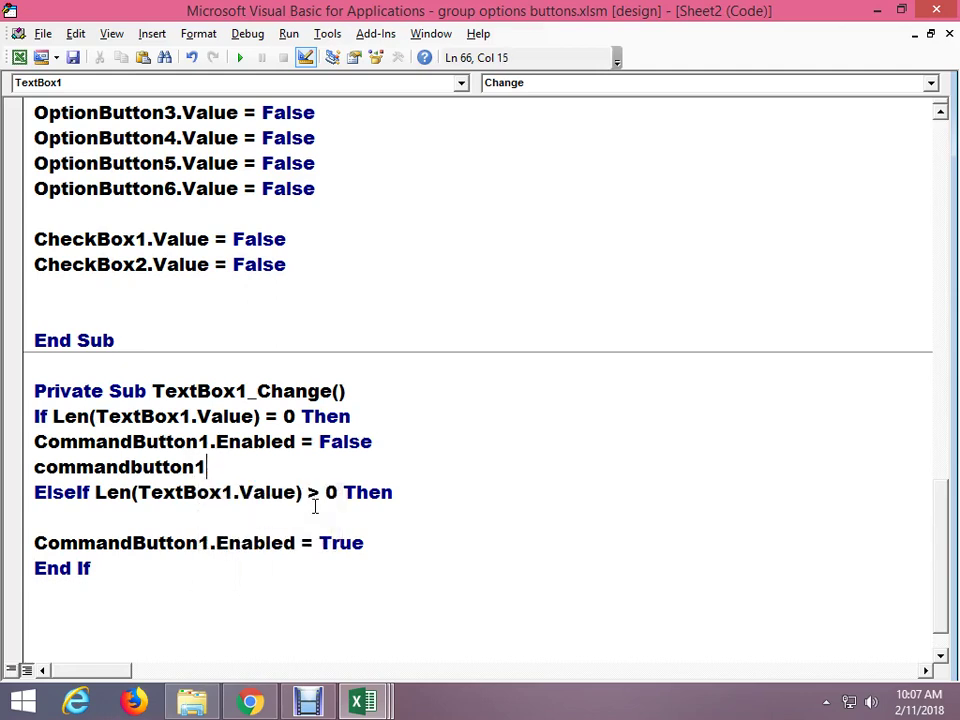
{"action": "type", "text": "."}
{"action": "key", "text": "Down"}
{"action": "key", "text": "Down"}
{"action": "key", "text": "Down"}
{"action": "key", "text": "Down"}
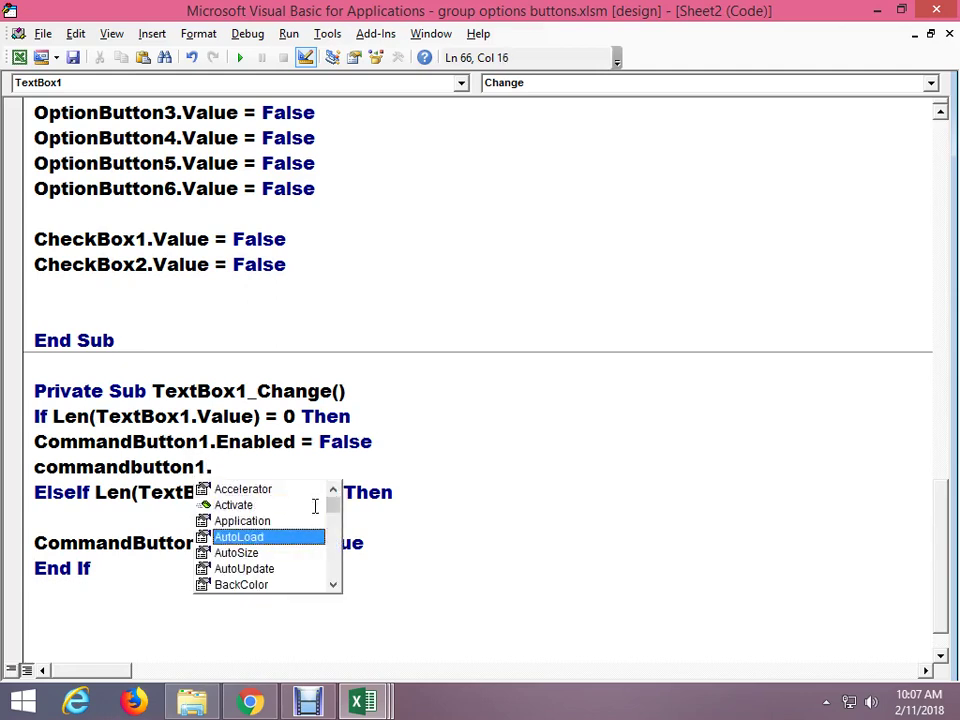
{"action": "key", "text": "Down"}
{"action": "key", "text": "Down"}
{"action": "key", "text": "Down"}
{"action": "key", "text": "Down"}
{"action": "key", "text": "Up"}
{"action": "key", "text": "Tab"}
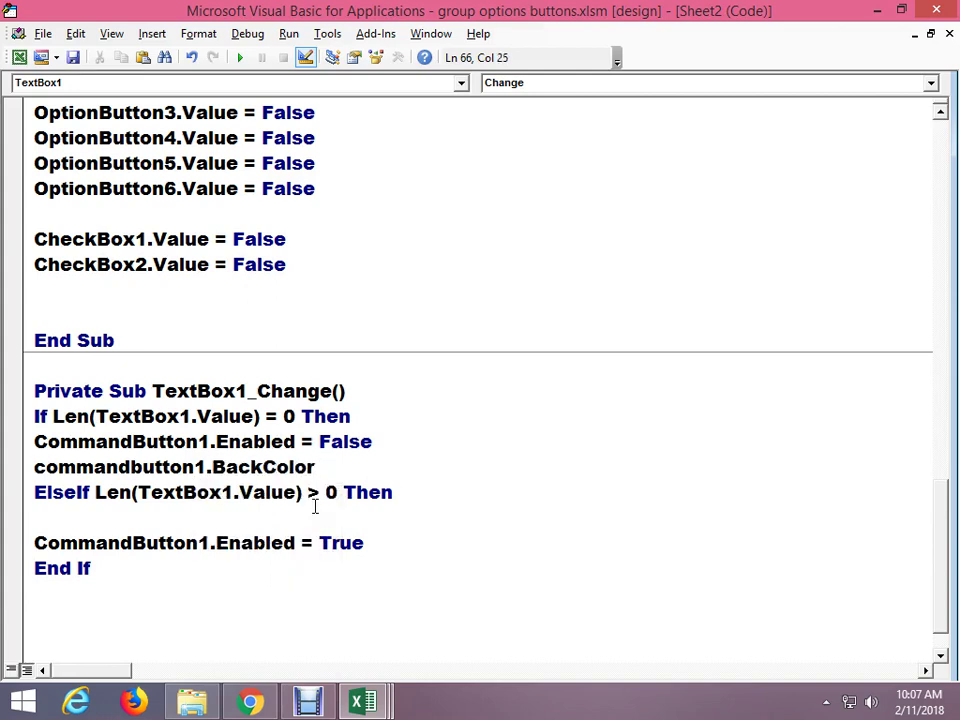
{"action": "type", "text": "=vbred"}
{"action": "key", "text": "Down"}
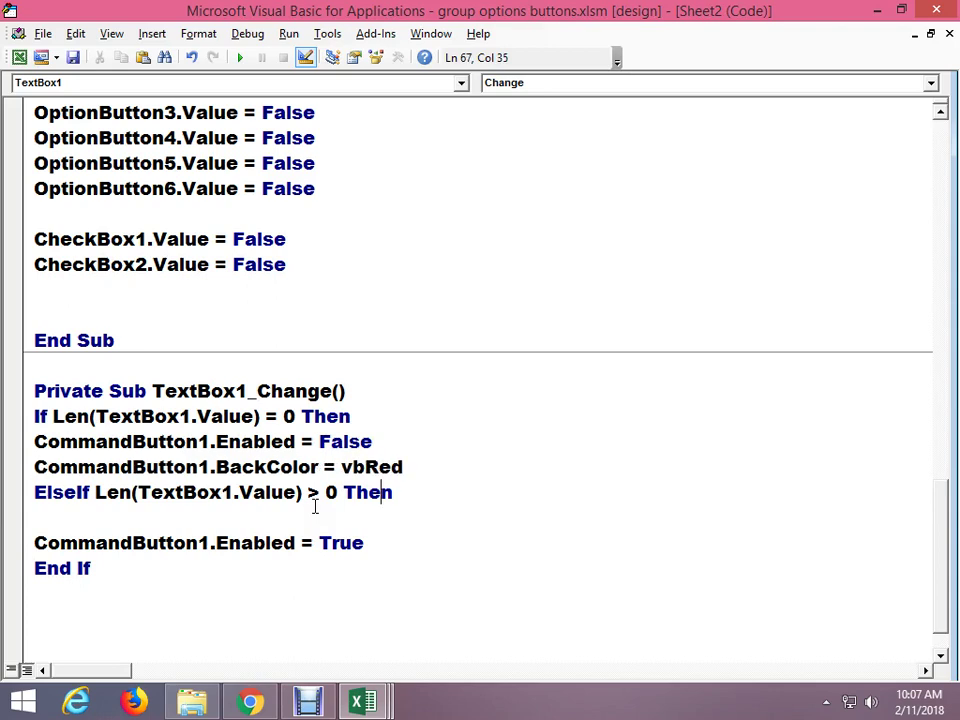
- Copy that line under the ElseIf as BackColor = vbGreen and return to the worksheet
{"action": "key", "text": "Up"}
{"action": "key", "text": "Home"}
{"action": "key", "text": "shift+End"}
{"action": "key", "text": "ctrl+c"}
{"action": "key", "text": "Down"}
{"action": "key", "text": "Down"}
{"action": "key", "text": "Down"}
{"action": "key", "text": "Up"}
{"action": "key", "text": "ctrl+v"}
{"action": "key", "text": "Left"}
{"action": "key", "text": "Left"}
{"action": "key", "text": "Left"}
{"action": "key", "text": "Left"}
{"action": "key", "text": "Left"}
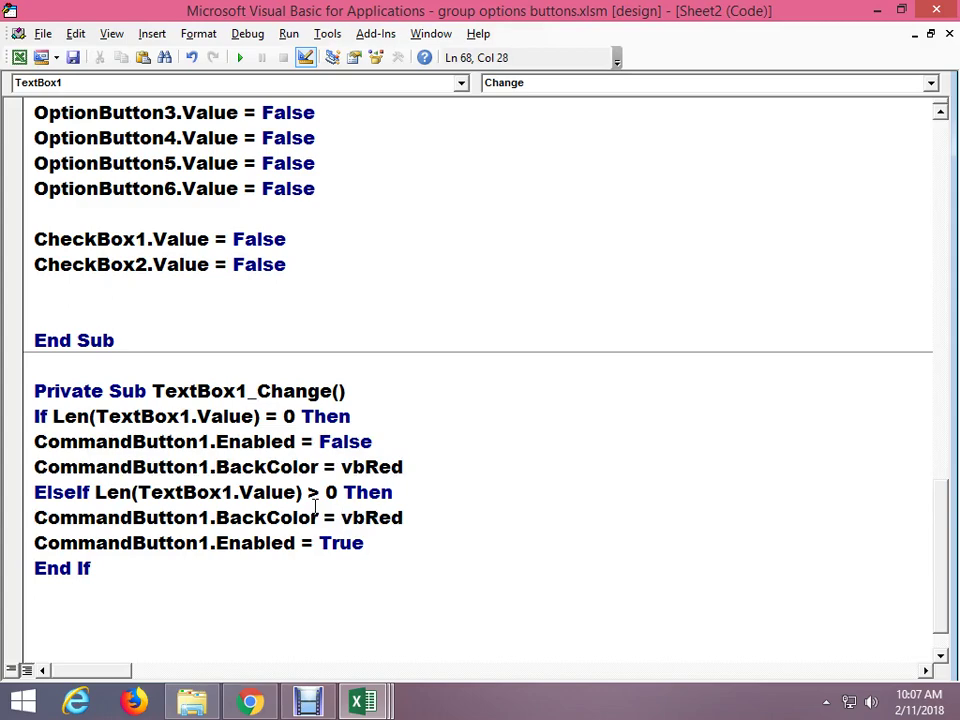
{"action": "key", "text": "BackSpace"}
{"action": "key", "text": "BackSpace"}
{"action": "key", "text": "BackSpace"}
{"action": "type", "text": "g"}
{"action": "type", "text": "reen"}
{"action": "key", "text": "Up"}
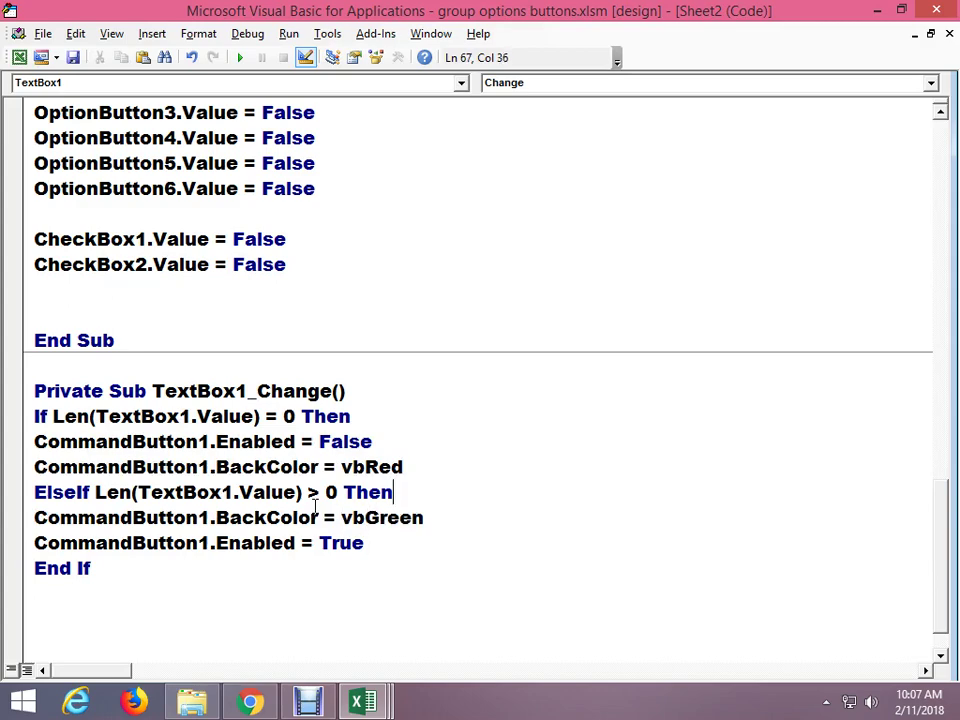
{"action": "key", "text": "alt+F11"}
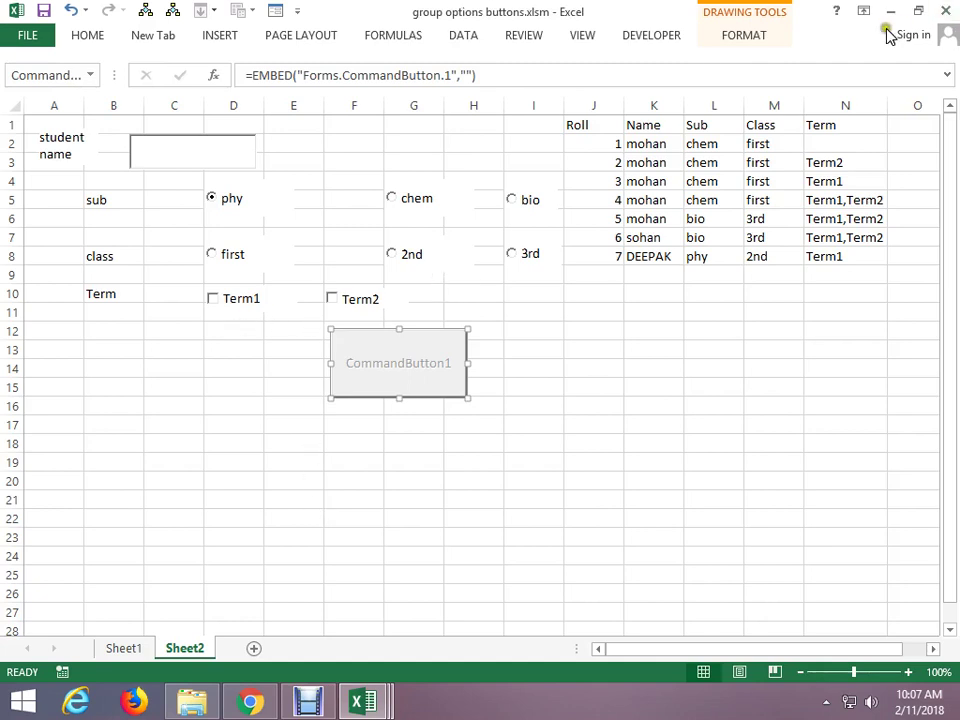
- Leave Design Mode, then type and clear a student name to see the button turn green and red
{"action": "left_click", "coordinate": [645, 35]}
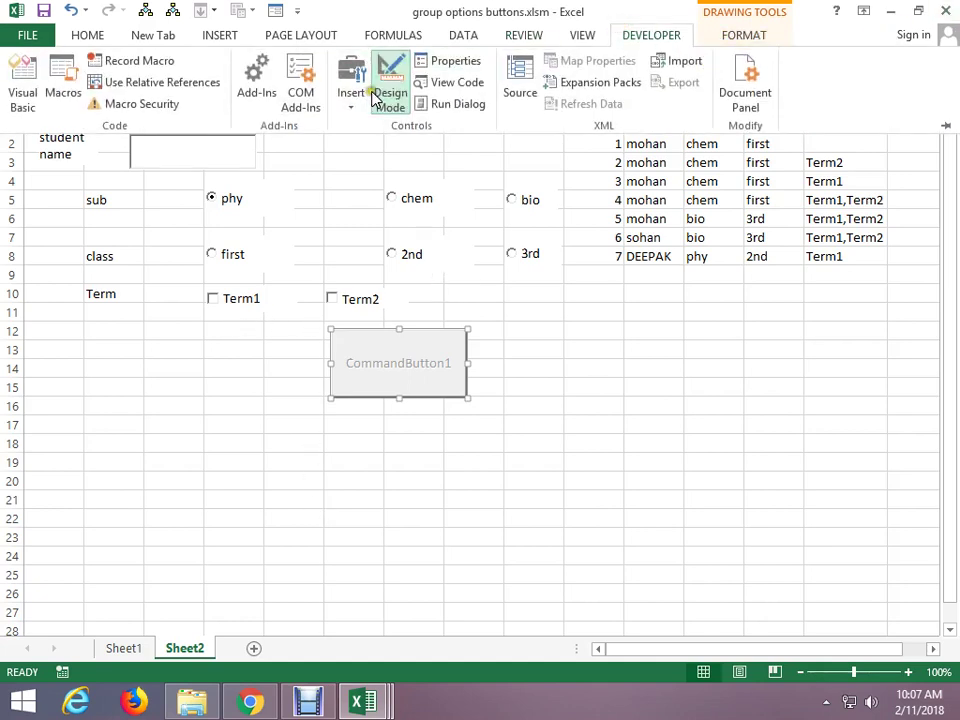
{"action": "left_click", "coordinate": [372, 95]}
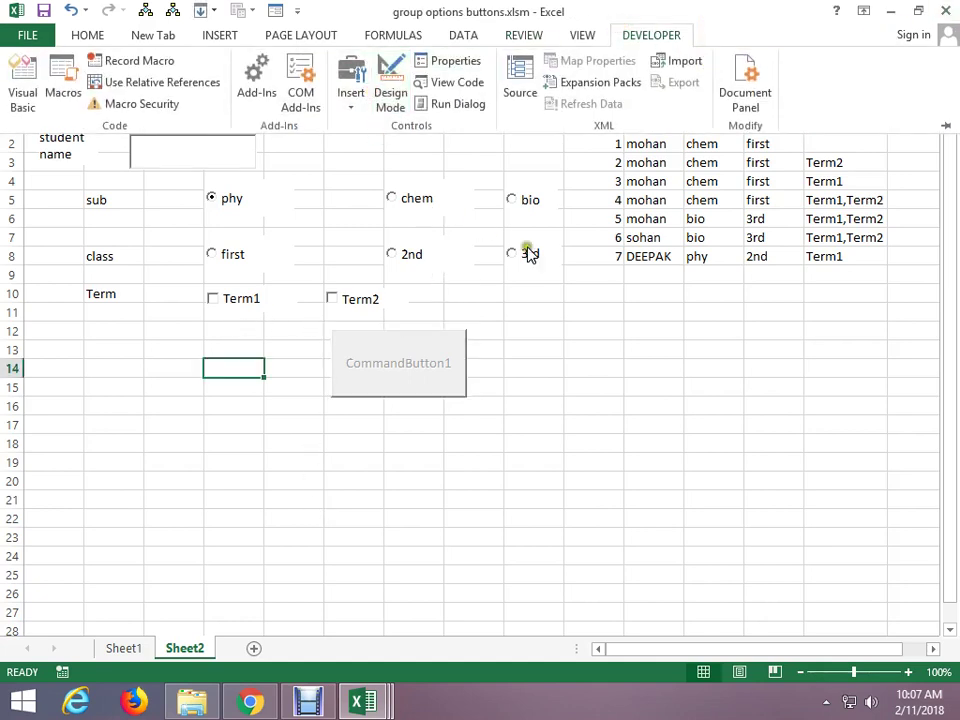
{"action": "left_click", "coordinate": [239, 143]}
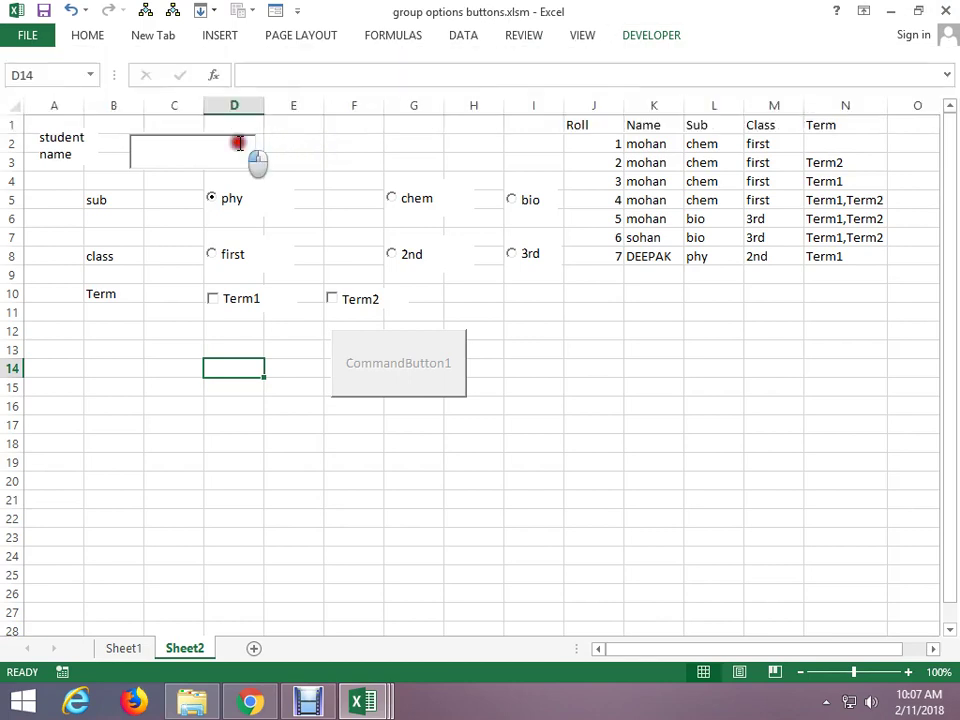
{"action": "left_click", "coordinate": [162, 146]}
{"action": "type", "text": "1"}
{"action": "key", "text": "BackSpace"}
{"action": "type", "text": "4"}
{"action": "key", "text": "BackSpace"}
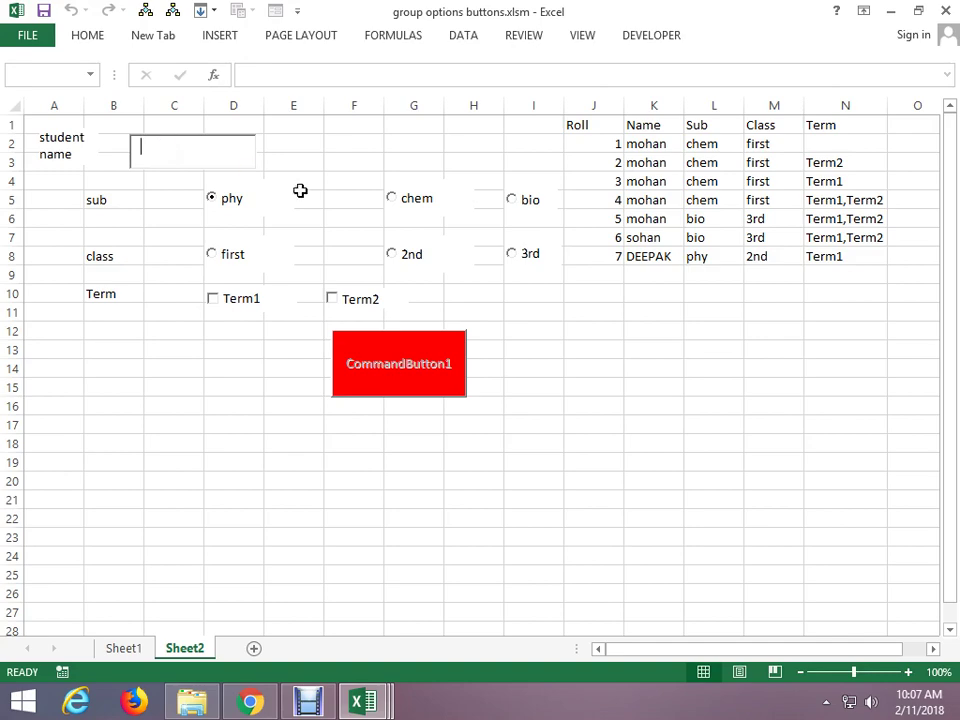
- Select the chem subject option, then the bio option
{"action": "key", "text": "alt+F11"}
{"action": "key", "text": "alt+F11"}
{"action": "left_click", "coordinate": [408, 196]}
{"action": "left_click", "coordinate": [511, 201]}
- Turn Design Mode back on
{"action": "key", "text": "alt+F11"}
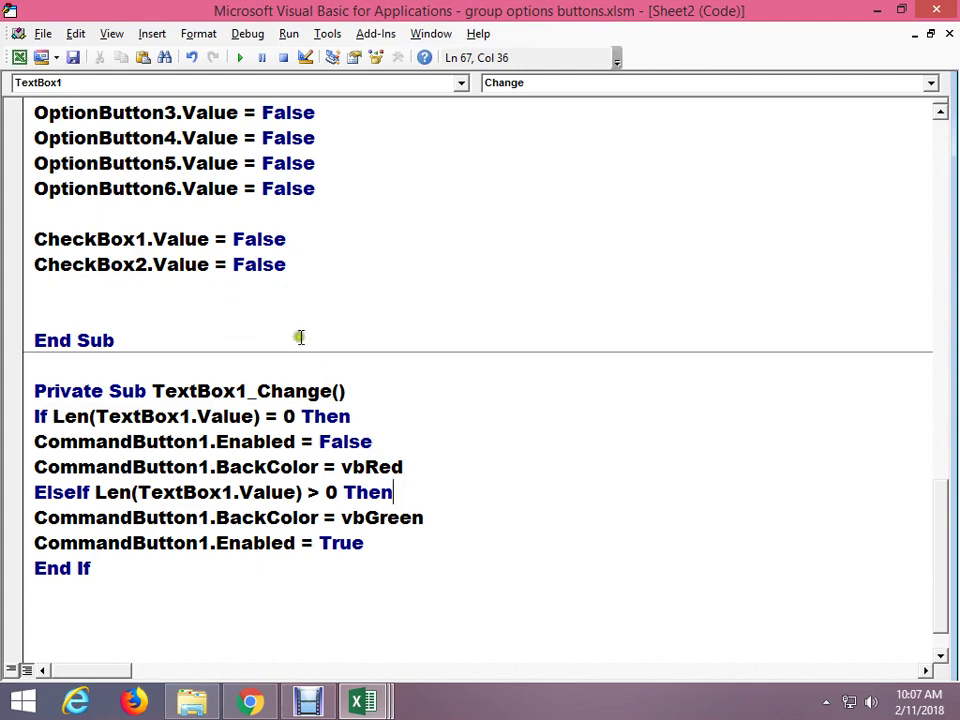
{"action": "key", "text": "alt+F11"}
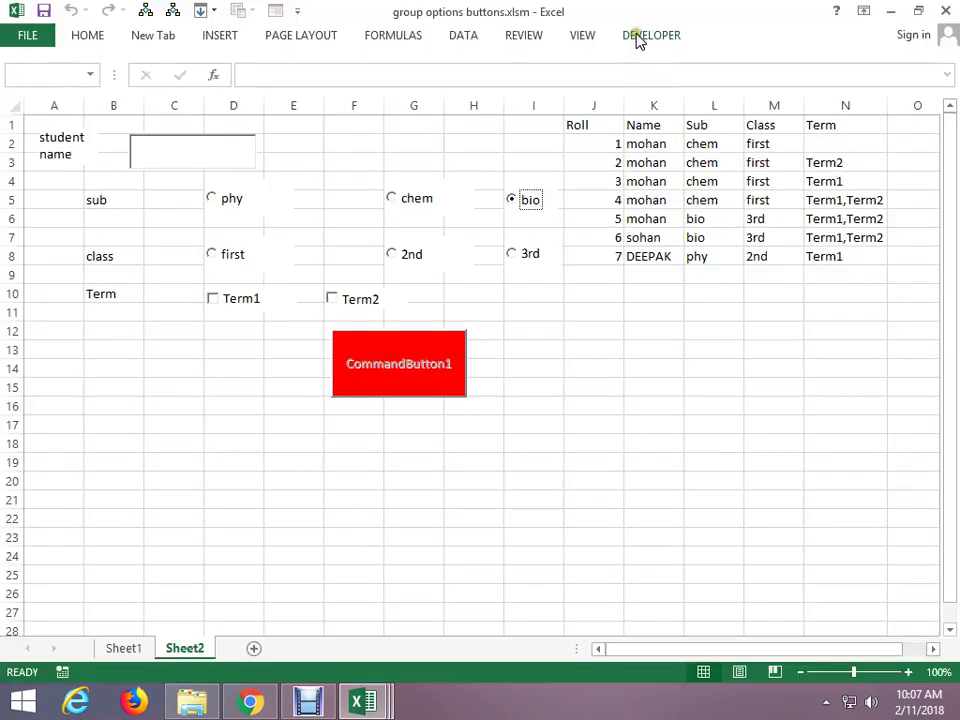
{"action": "left_click", "coordinate": [645, 37]}
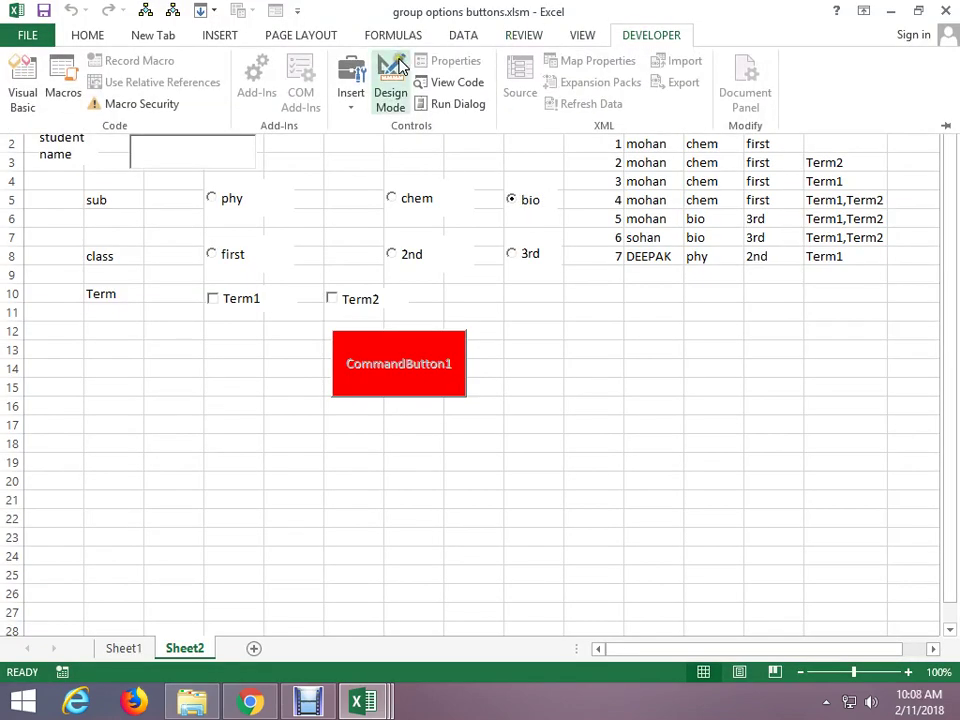
{"action": "left_click", "coordinate": [396, 68]}
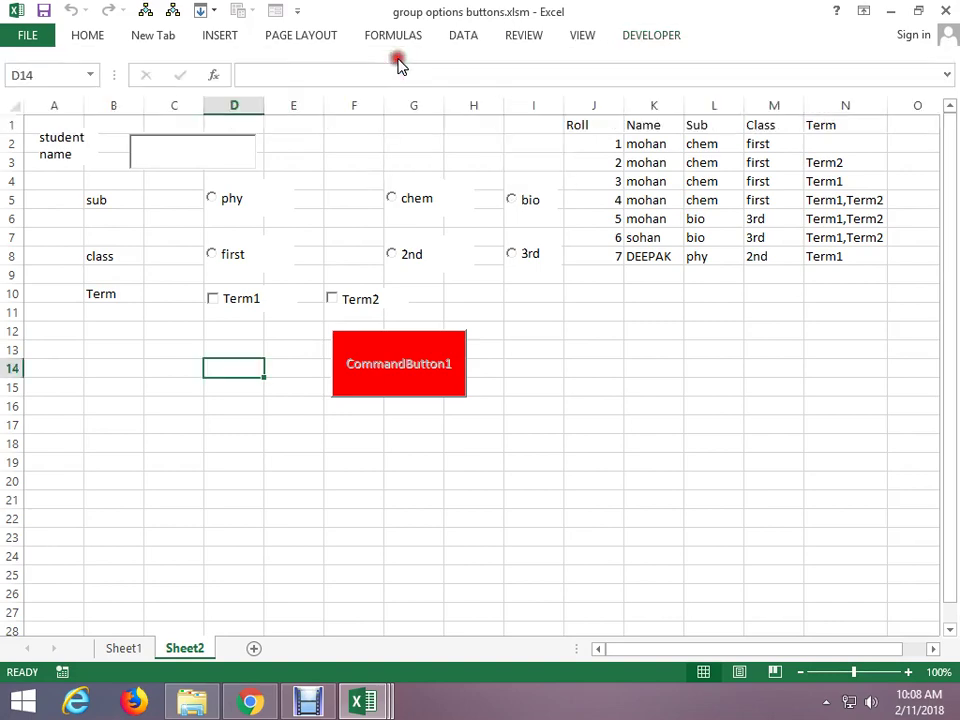
- In phy's OptionButton1_Click routine, write 'If OptionButton1.Value = True Then'
{"action": "double_click", "coordinate": [223, 198]}
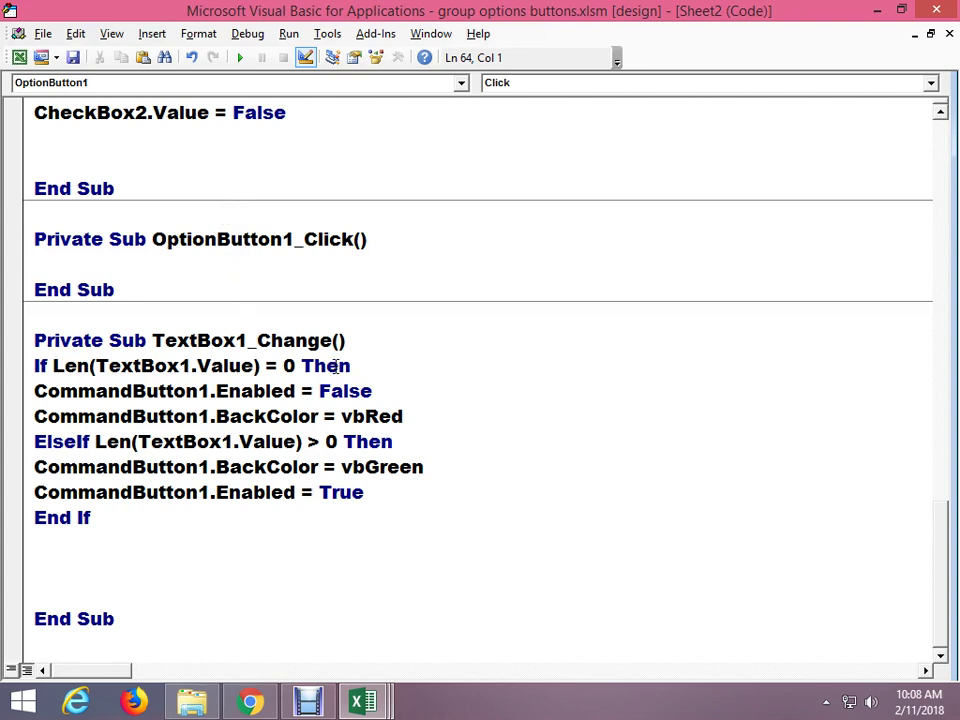
{"action": "type", "text": "if "}
{"action": "type", "text": "otp"}
{"action": "key", "text": "BackSpace"}
{"action": "key", "text": "BackSpace"}
{"action": "type", "text": "p"}
{"action": "type", "text": "tionbutton"}
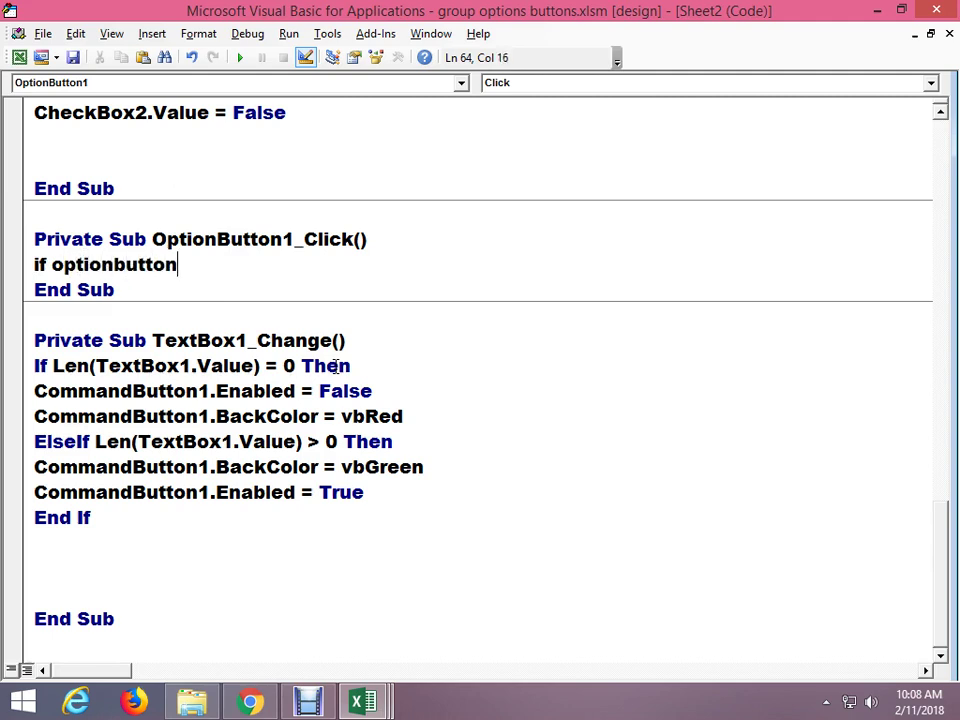
{"action": "type", "text": "1.value"}
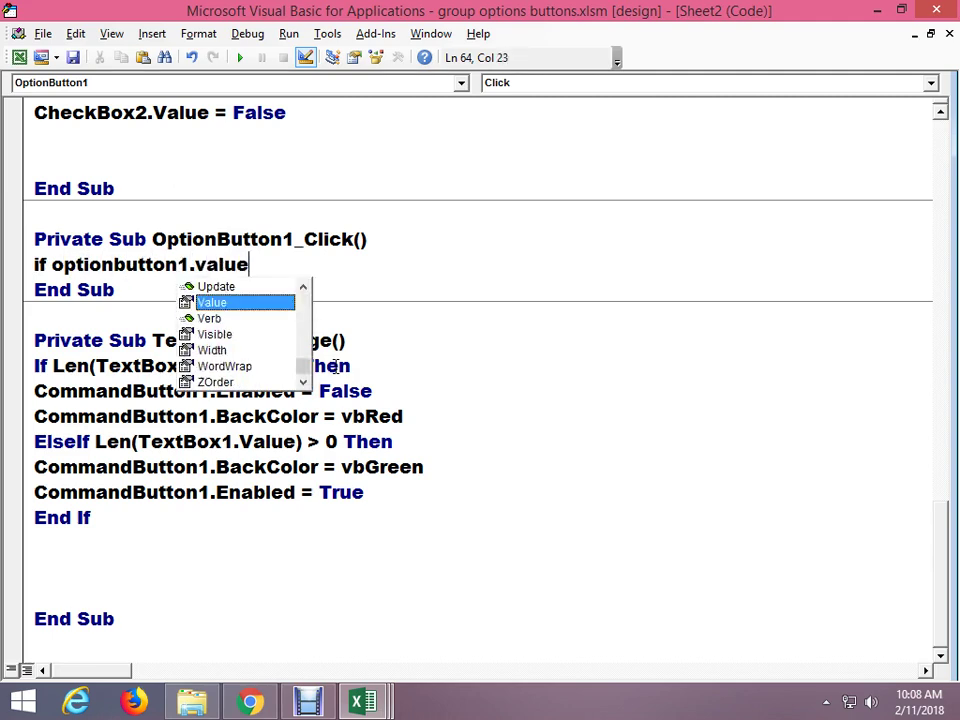
{"action": "type", "text": "=true"}
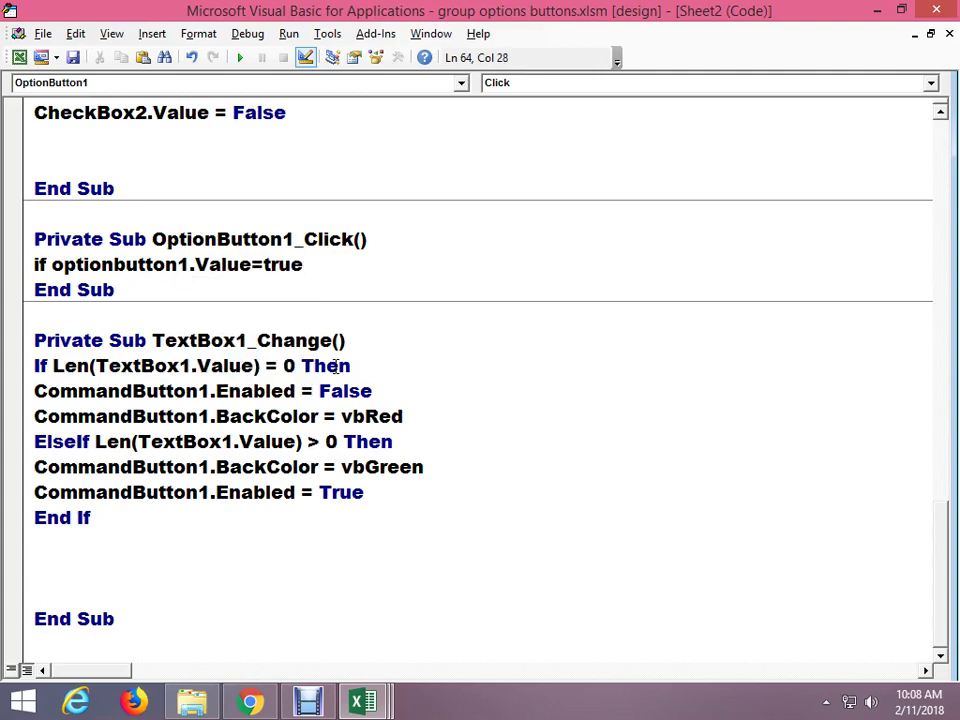
{"action": "key", "text": "Return"}
{"action": "key", "text": "Return"}
{"action": "type", "text": "then"}
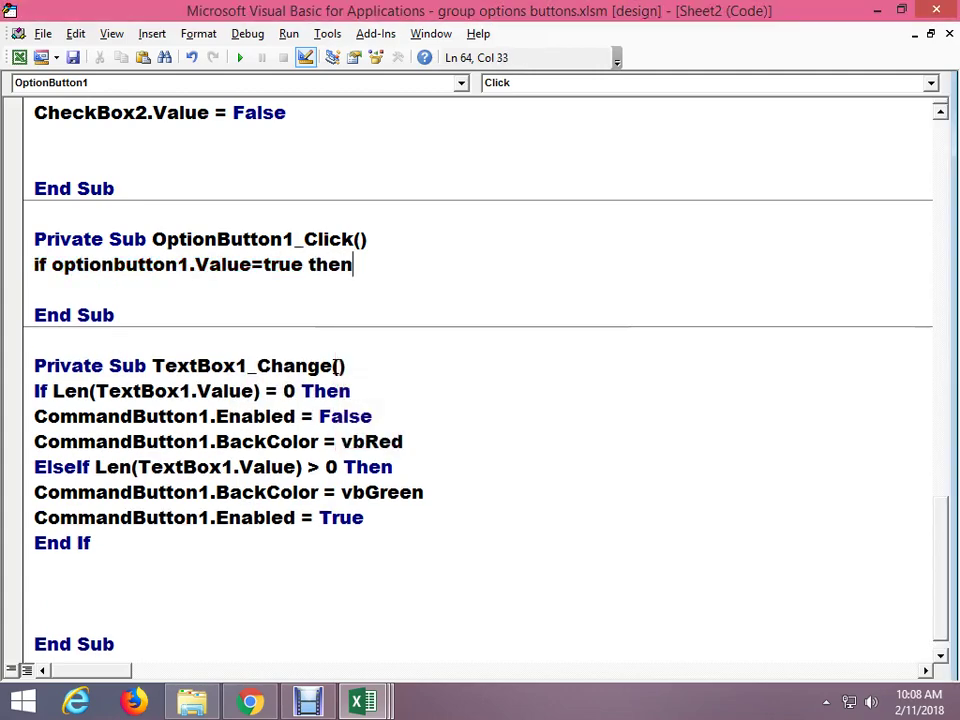
{"action": "key", "text": "Return"}
- Add 'OptionButton1.BackColor = vbGreen' under the If line
{"action": "key", "text": "Up"}
{"action": "key", "text": "Right"}
{"action": "key", "text": "shift+Right"}
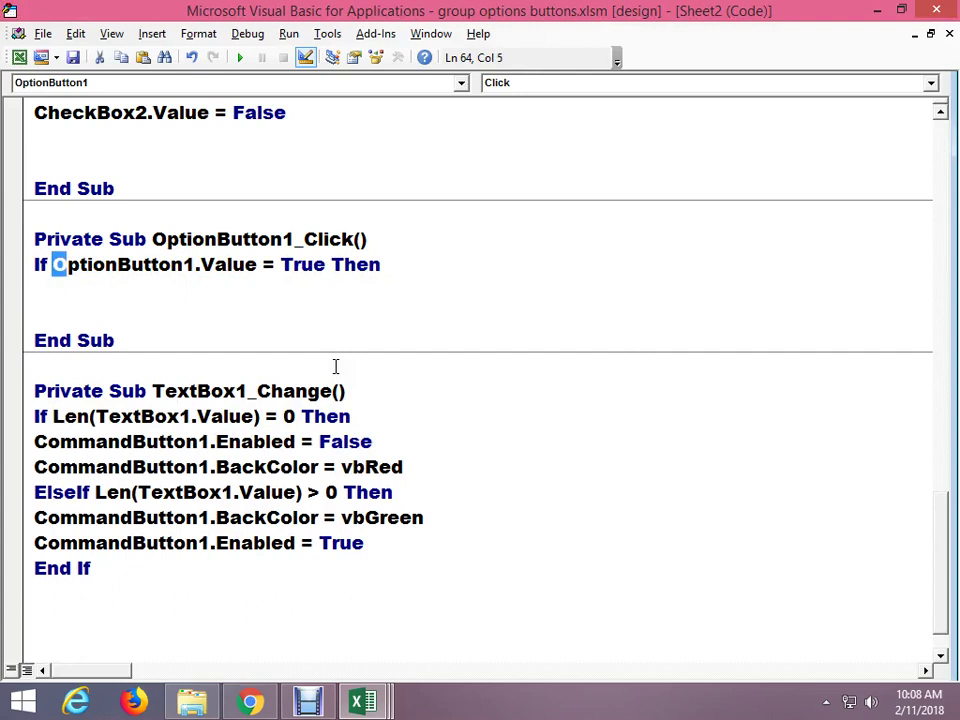
{"action": "key", "text": "shift+Right"}
{"action": "key", "text": "shift+Right"}
{"action": "key", "text": "shift+Right"}
{"action": "key", "text": "shift+Right"}
{"action": "key", "text": "shift+Right"}
{"action": "key", "text": "shift+Right"}
{"action": "key", "text": "ctrl+c"}
{"action": "key", "text": "Down"}
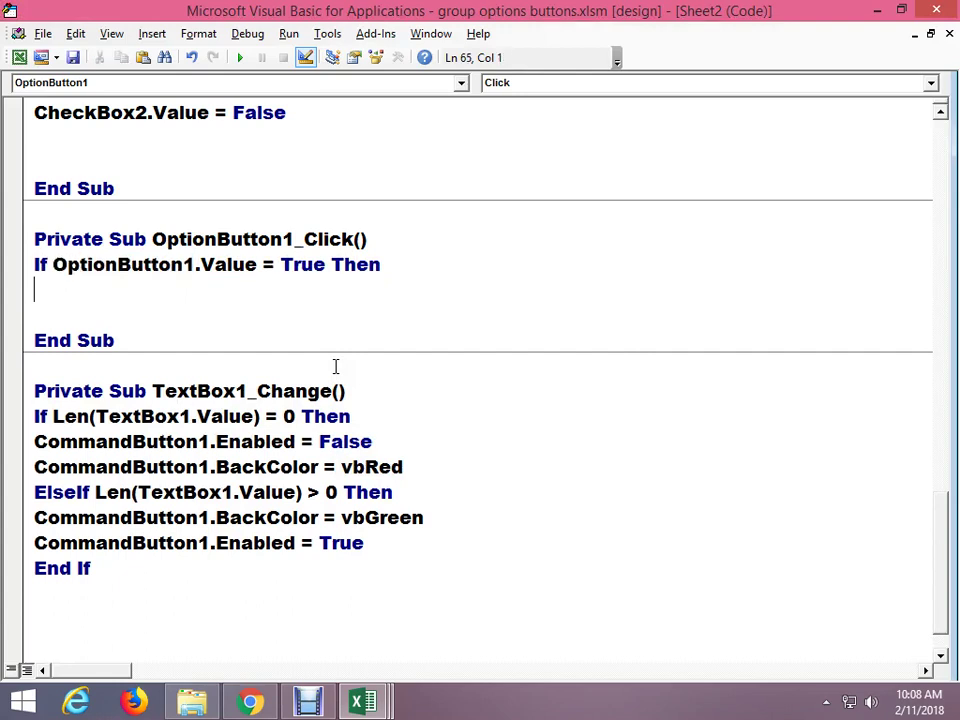
{"action": "key", "text": "ctrl+v"}
{"action": "type", "text": "."}
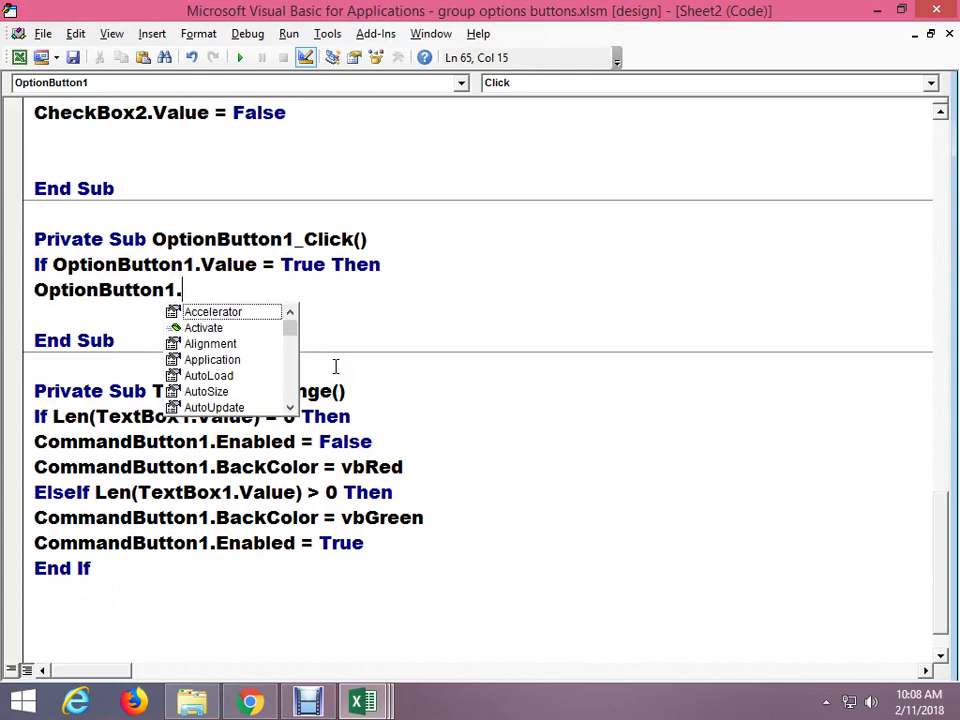
{"action": "type", "text": "b"}
{"action": "key", "text": "Tab"}
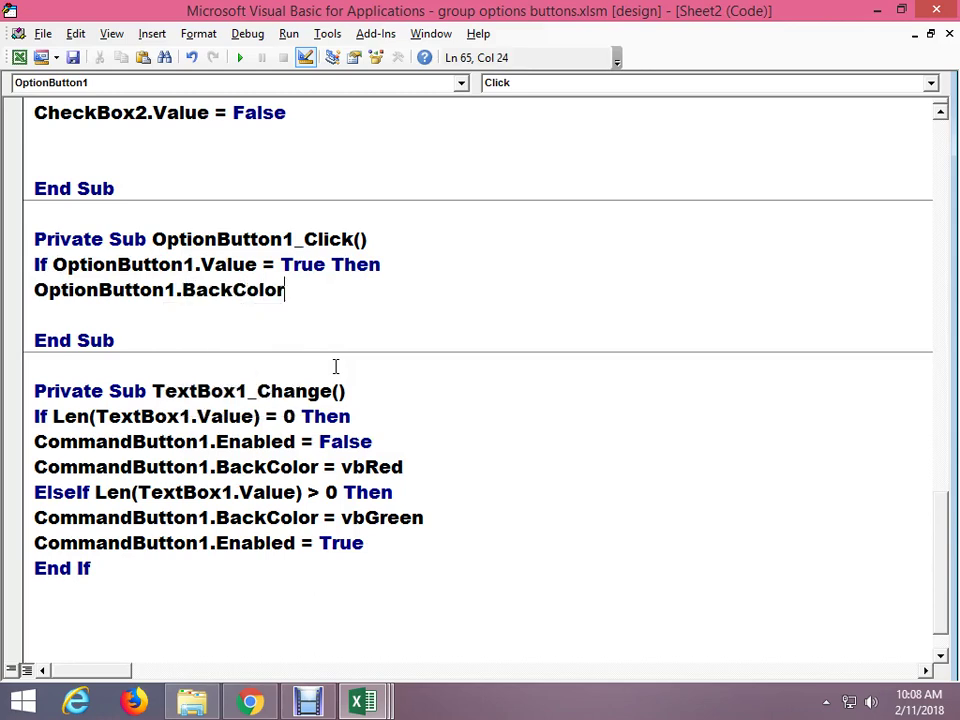
{"action": "type", "text": "="}
{"action": "type", "text": "vbg"}
{"action": "type", "text": "reen"}
{"action": "key", "text": "Return"}
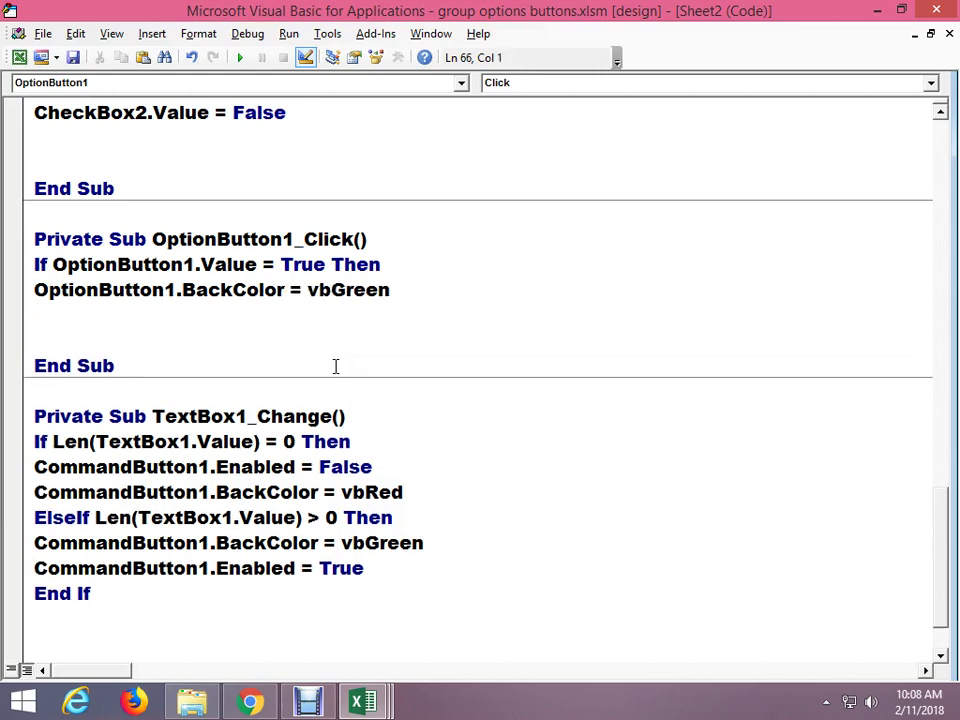
- Add the branch 'ElseIf OptionButton1.Value = False Then'
{"action": "type", "text": "else"}
{"action": "key", "text": "Up"}
{"action": "key", "text": "Up"}
{"action": "key", "text": "shift+End"}
{"action": "key", "text": "Down"}
{"action": "key", "text": "Down"}
{"action": "key", "text": "ctrl+v"}
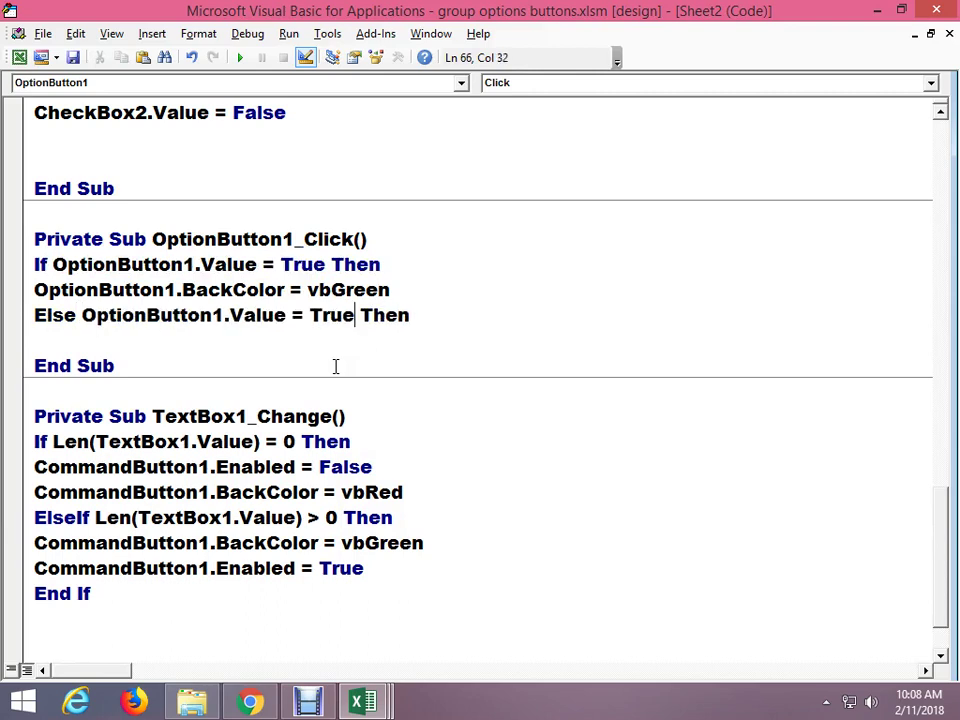
{"action": "key", "text": "BackSpace"}
{"action": "key", "text": "BackSpace"}
{"action": "key", "text": "BackSpace"}
{"action": "key", "text": "BackSpace"}
{"action": "type", "text": "false"}
{"action": "key", "text": "Down"}
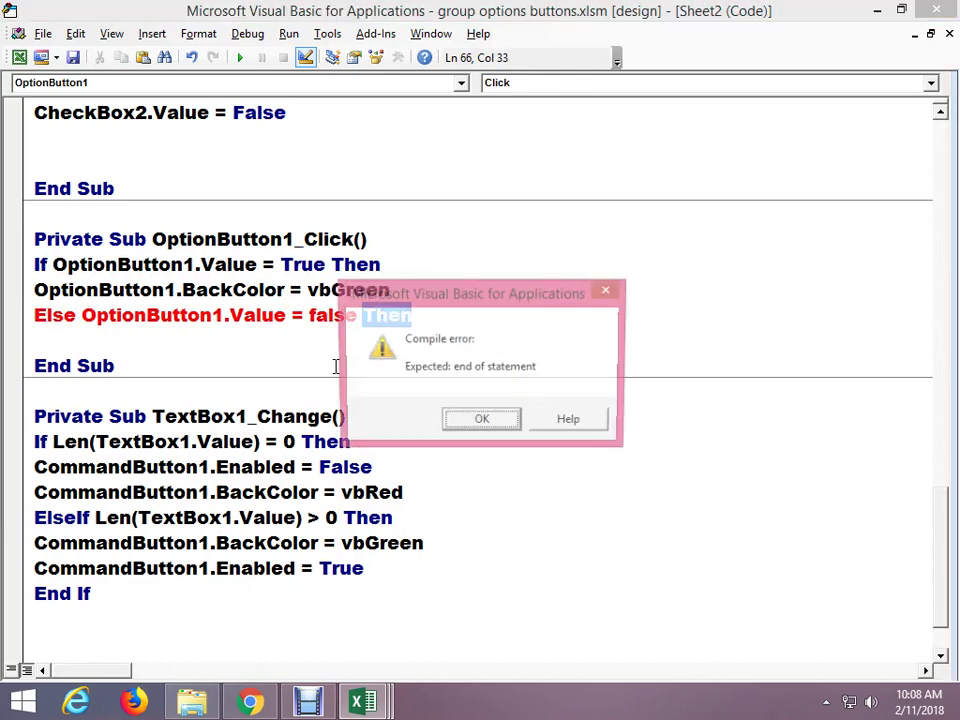
{"action": "key", "text": "Return"}
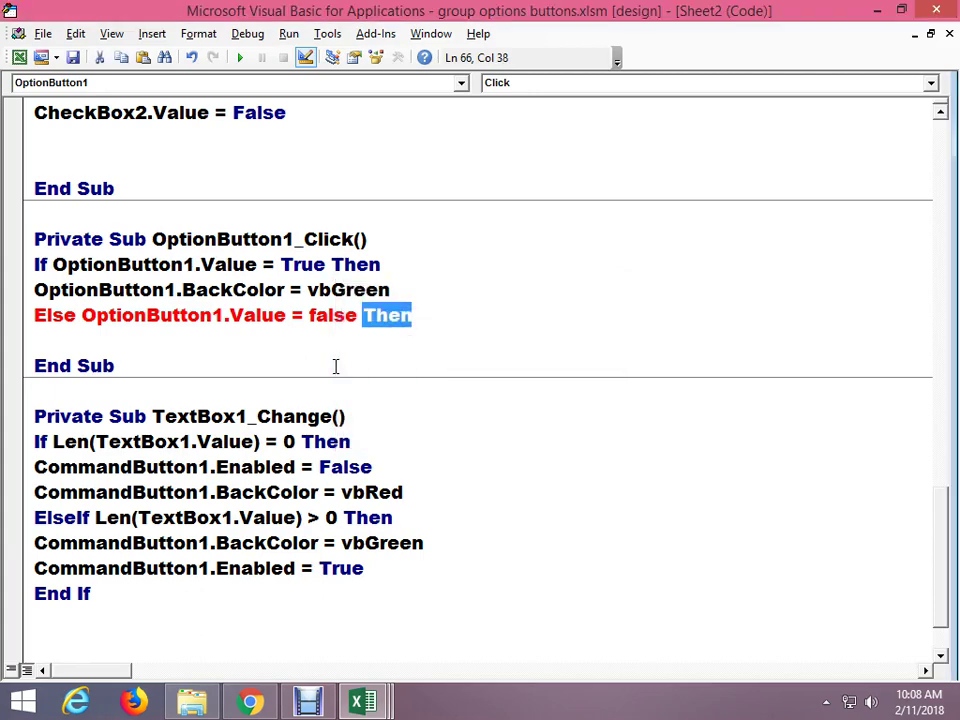
{"action": "key", "text": "Left"}
{"action": "key", "text": "Home"}
{"action": "key", "text": "Right"}
{"action": "key", "text": "Right"}
{"action": "key", "text": "Right"}
{"action": "key", "text": "Right"}
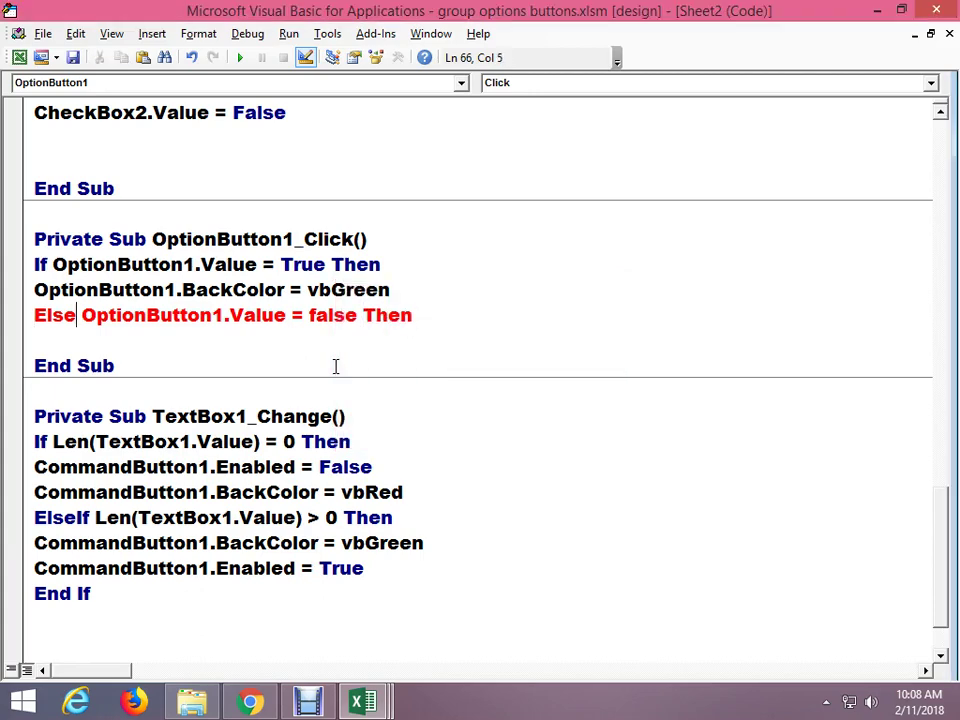
{"action": "type", "text": "if"}
- Under ElseIf set BackColor to vbWhite, close with End If, and return to Excel
{"action": "key", "text": "Up"}
{"action": "key", "text": "Home"}
{"action": "key", "text": "shift+End"}
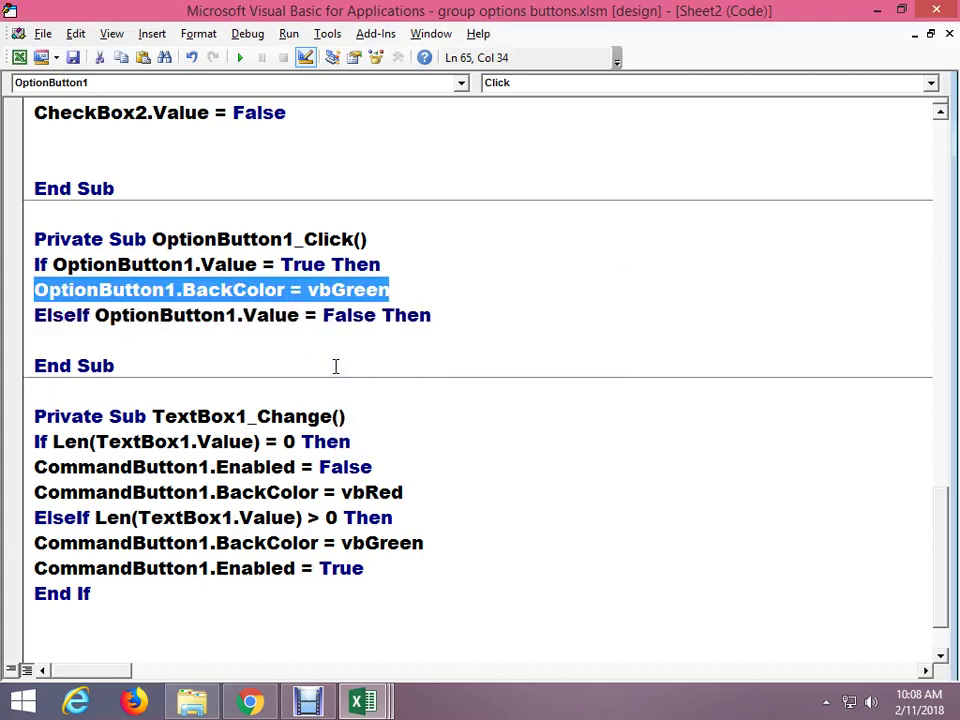
{"action": "key", "text": "Down"}
{"action": "key", "text": "Down"}
{"action": "key", "text": "ctrl+v"}
{"action": "key", "text": "BackSpace"}
{"action": "key", "text": "BackSpace"}
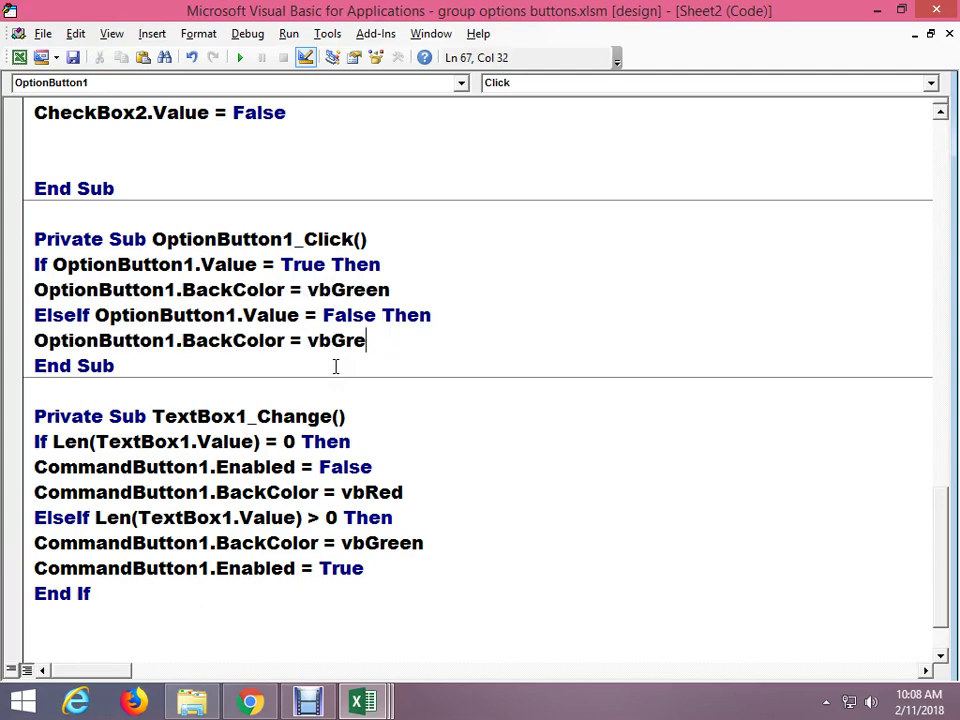
{"action": "key", "text": "BackSpace"}
{"action": "key", "text": "BackSpace"}
{"action": "key", "text": "BackSpace"}
{"action": "type", "text": "white"}
{"action": "key", "text": "Return"}
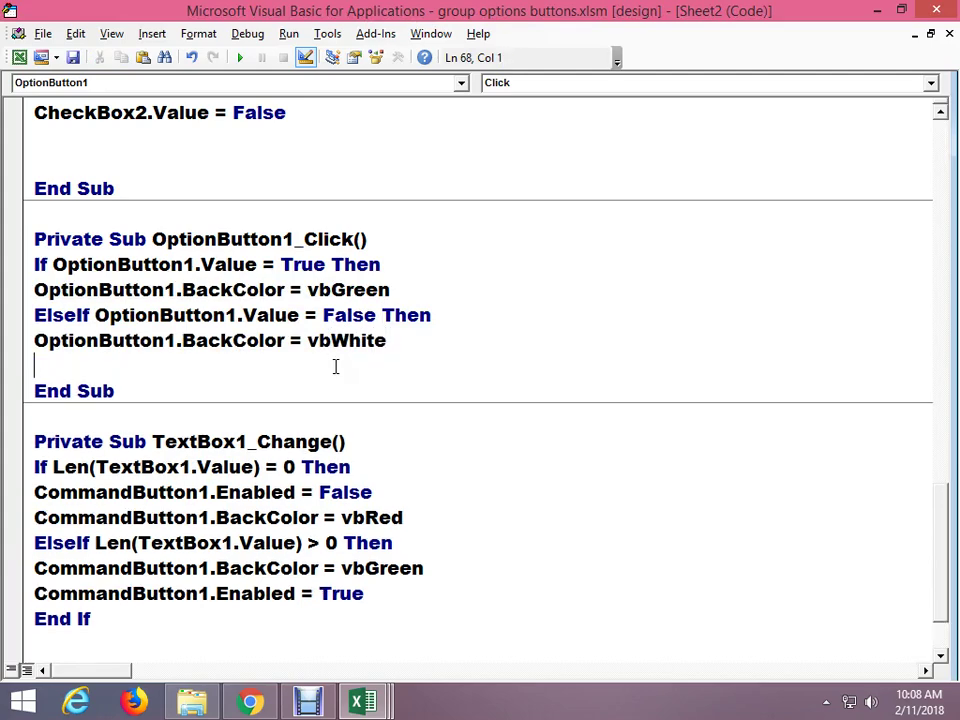
{"action": "type", "text": "end if"}
{"action": "key", "text": "alt+F11"}
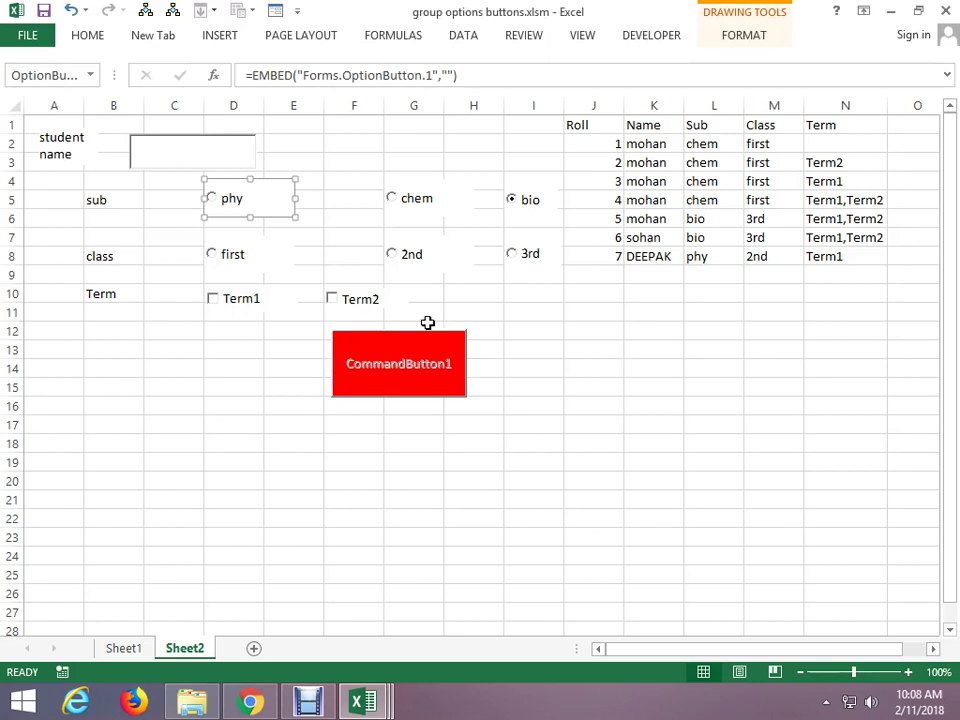
- Turn off Design Mode and test phy by switching between chem, bio and phy
{"action": "left_click", "coordinate": [680, 35]}
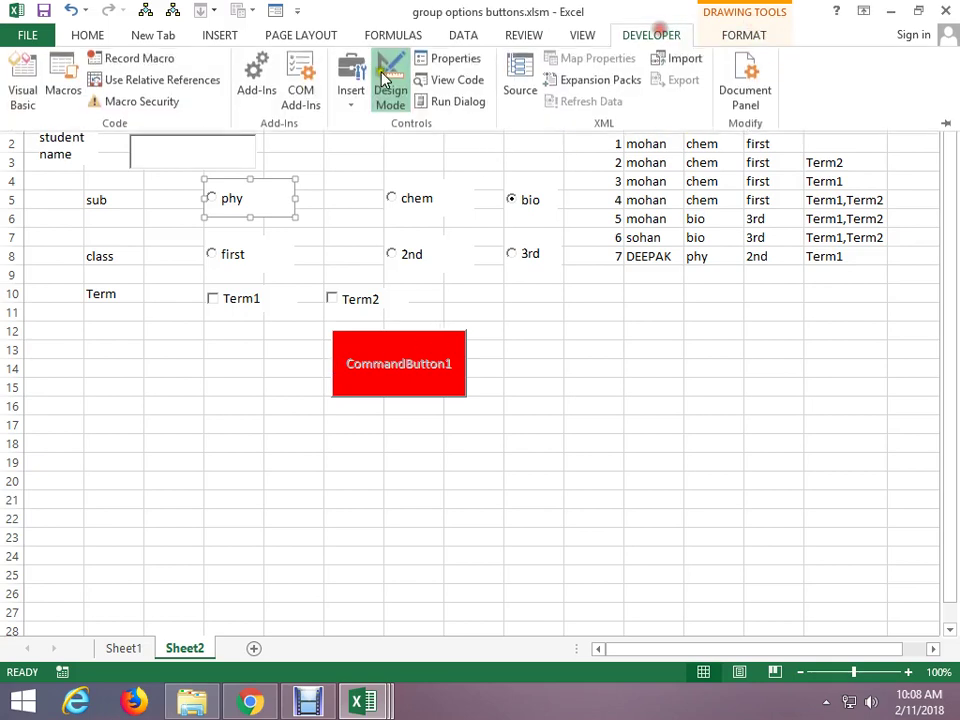
{"action": "left_click", "coordinate": [392, 96]}
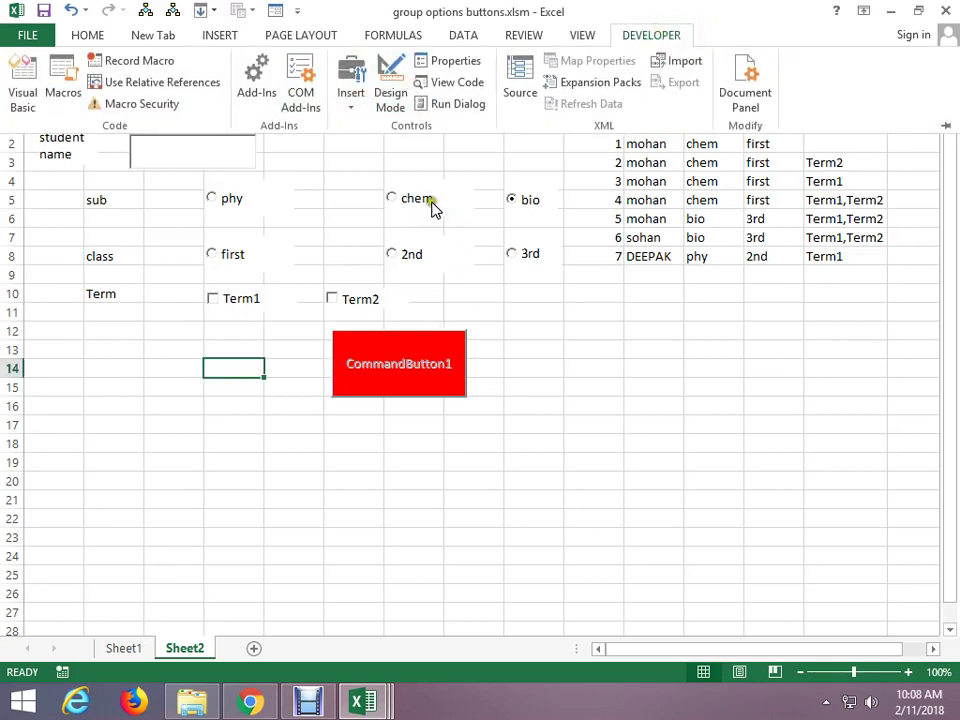
{"action": "left_click", "coordinate": [325, 155]}
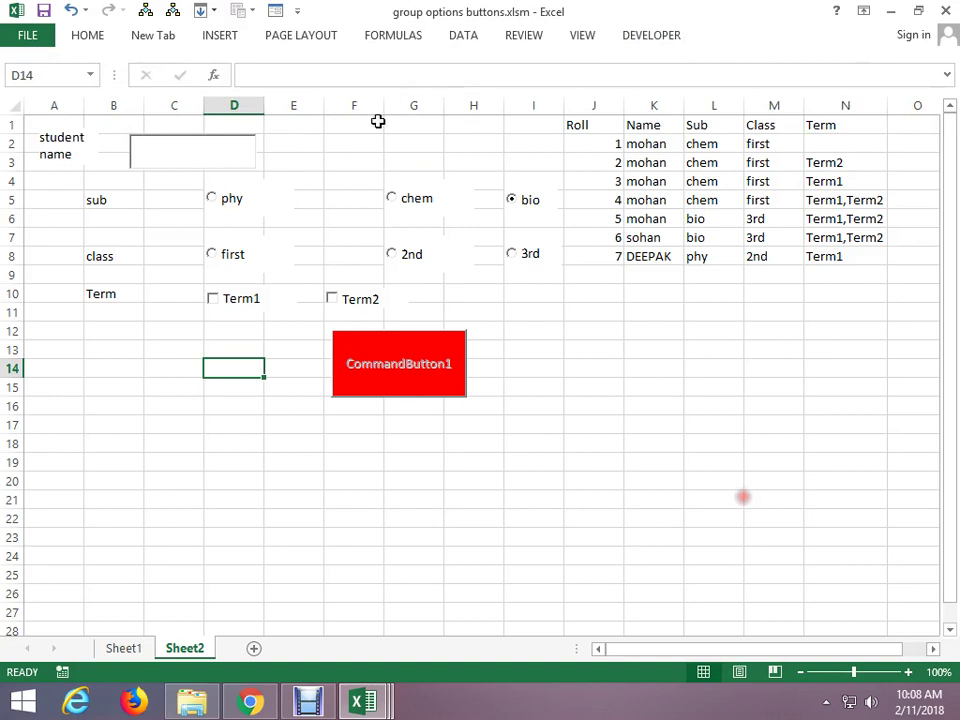
{"action": "left_click", "coordinate": [391, 197]}
{"action": "left_click", "coordinate": [230, 197]}
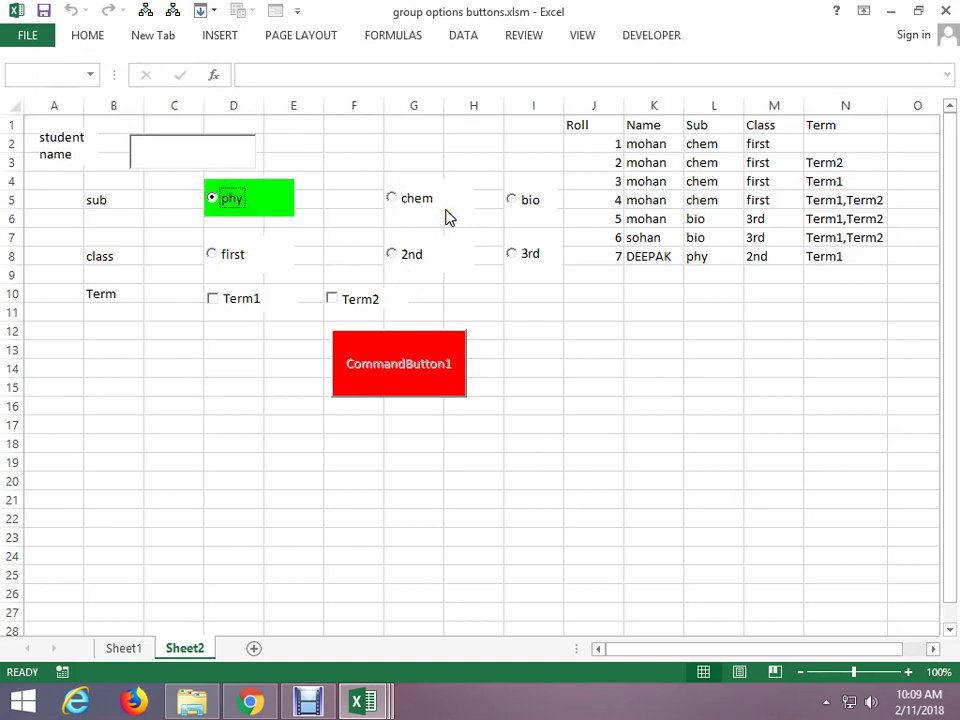
{"action": "key", "text": "alt+Tab"}
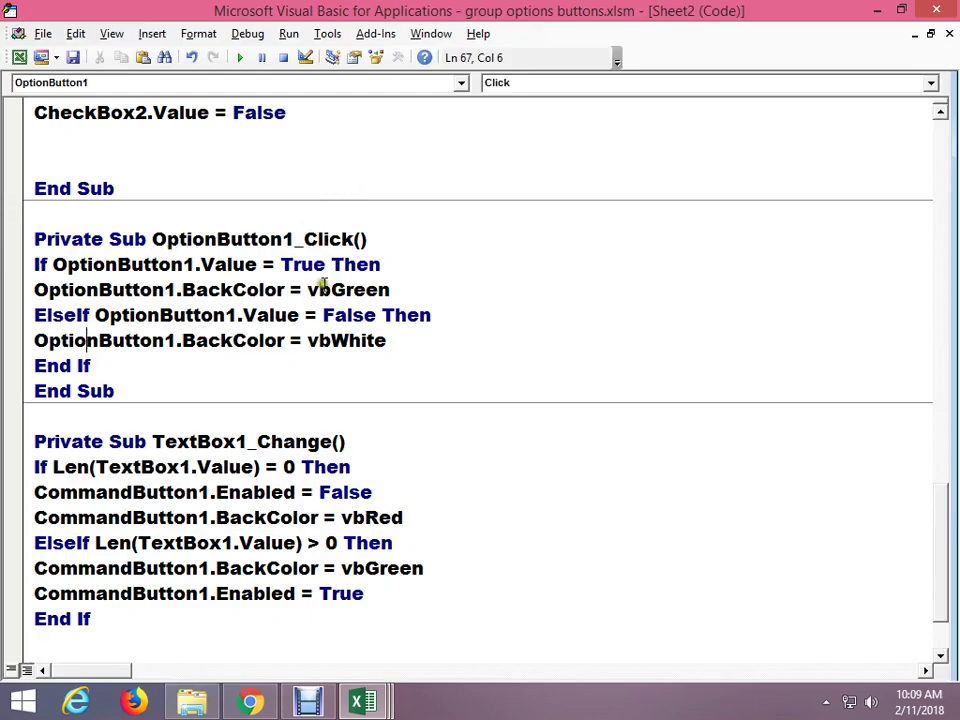
{"action": "key", "text": "alt+Tab"}
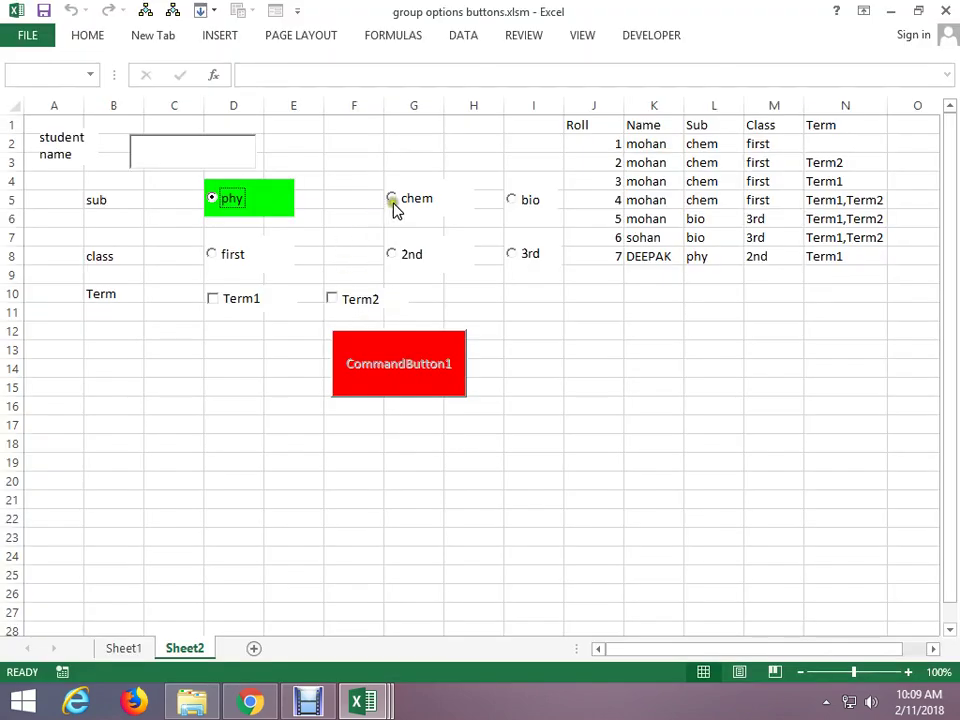
{"action": "left_click", "coordinate": [393, 202]}
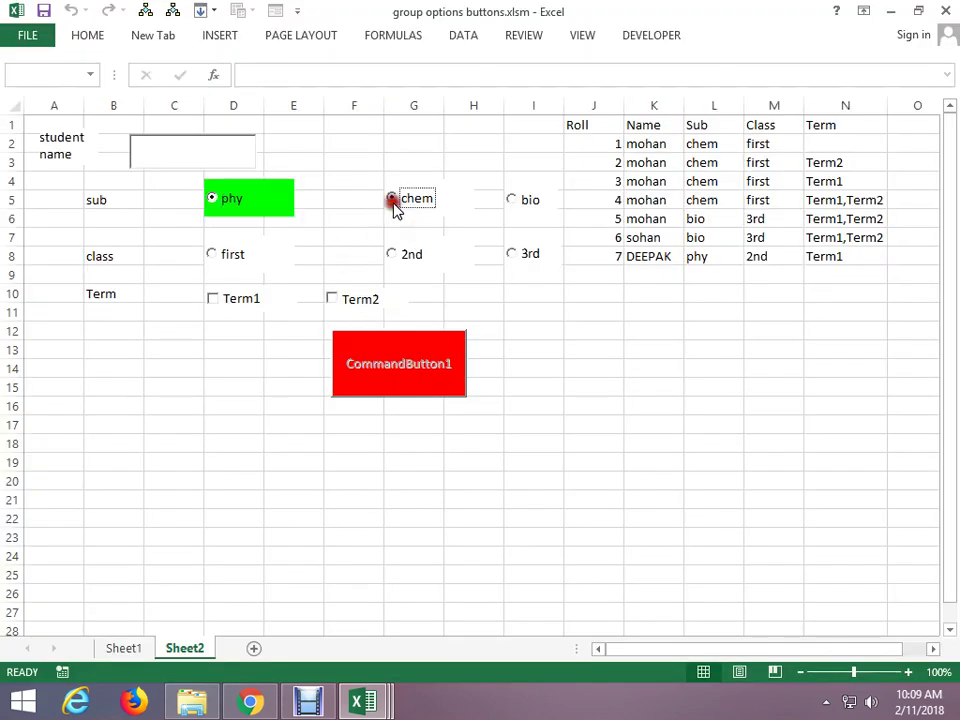
{"action": "left_click", "coordinate": [512, 199]}
{"action": "left_click", "coordinate": [213, 198]}
{"action": "left_click", "coordinate": [393, 199]}
- In the ElseIf branch, change the unselected colour from vbWhite to vbNone
{"action": "key", "text": "alt+F11"}
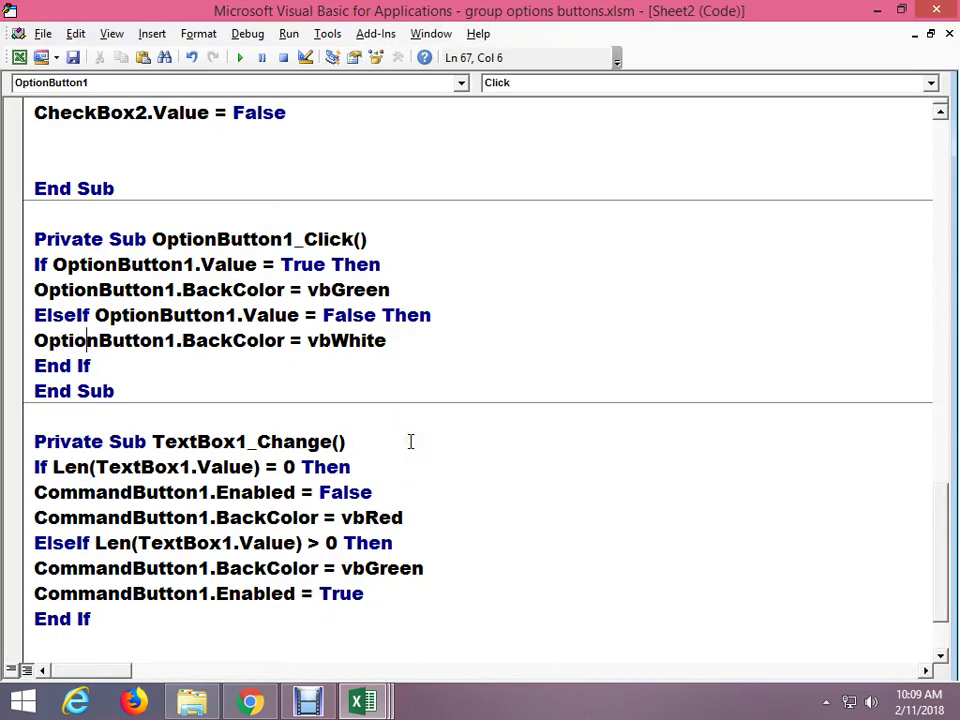
{"action": "key", "text": "Up"}
{"action": "key", "text": "Up"}
{"action": "key", "text": "Down"}
{"action": "key", "text": "Left"}
{"action": "key", "text": "Left"}
{"action": "key", "text": "Delete"}
{"action": "key", "text": "Delete"}
{"action": "key", "text": "Delete"}
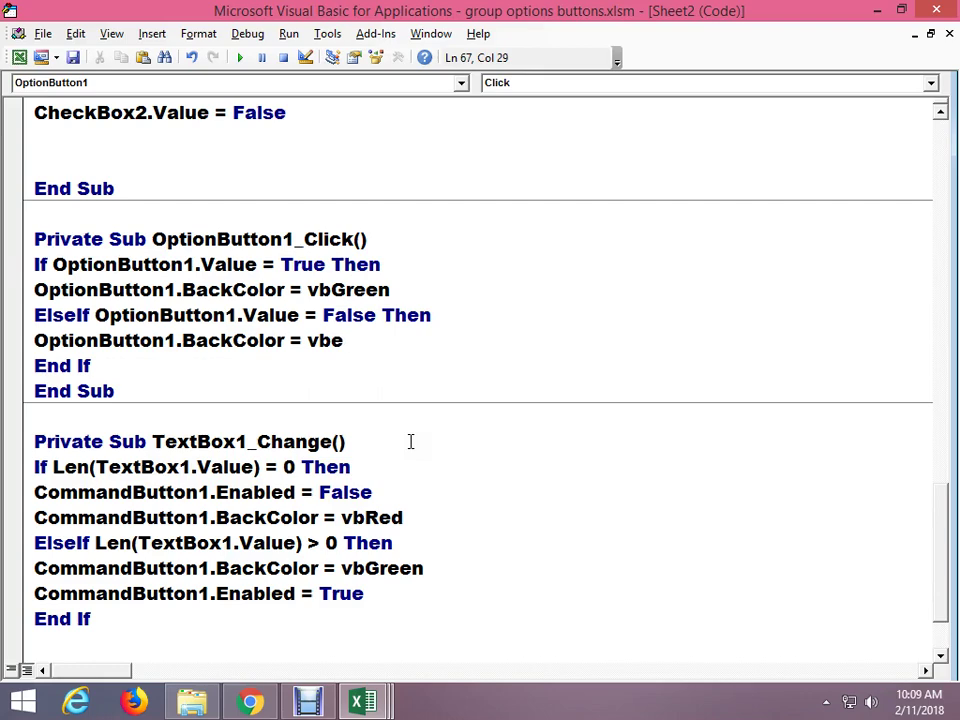
{"action": "type", "text": "non"}
{"action": "key", "text": "Up"}
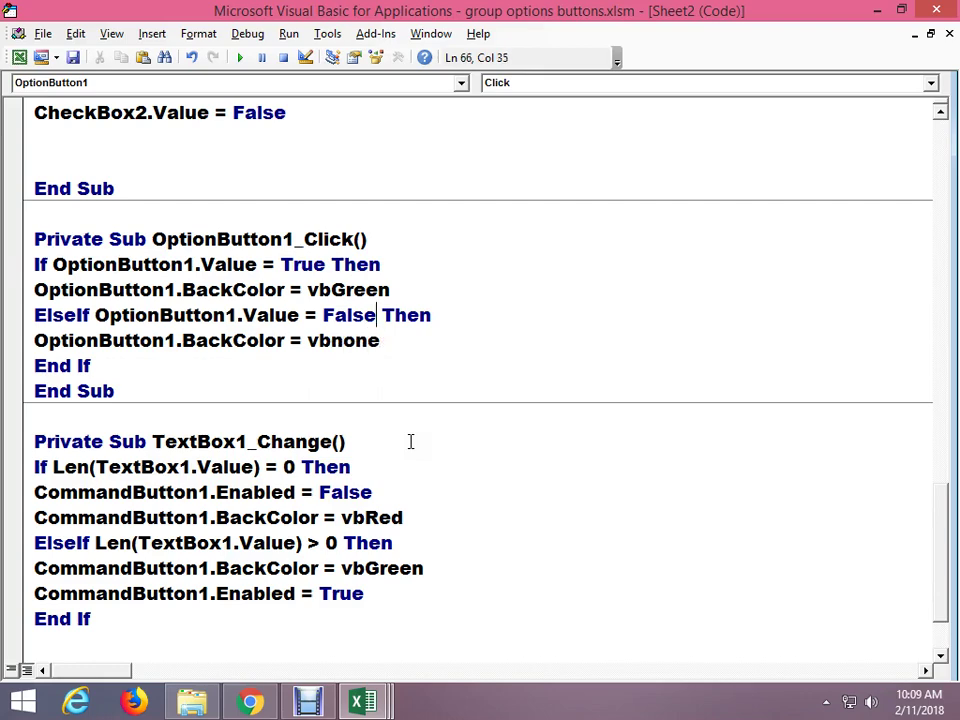
- After testing bio and phy, change the unselected colour to vbRed
{"action": "key", "text": "alt+F11"}
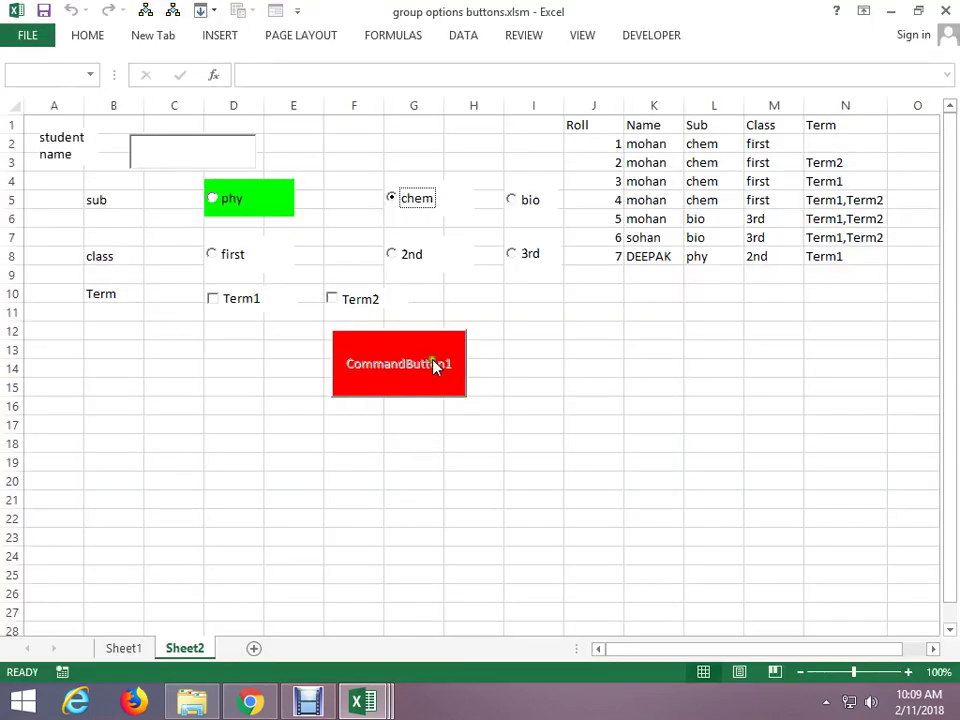
{"action": "left_click", "coordinate": [517, 200]}
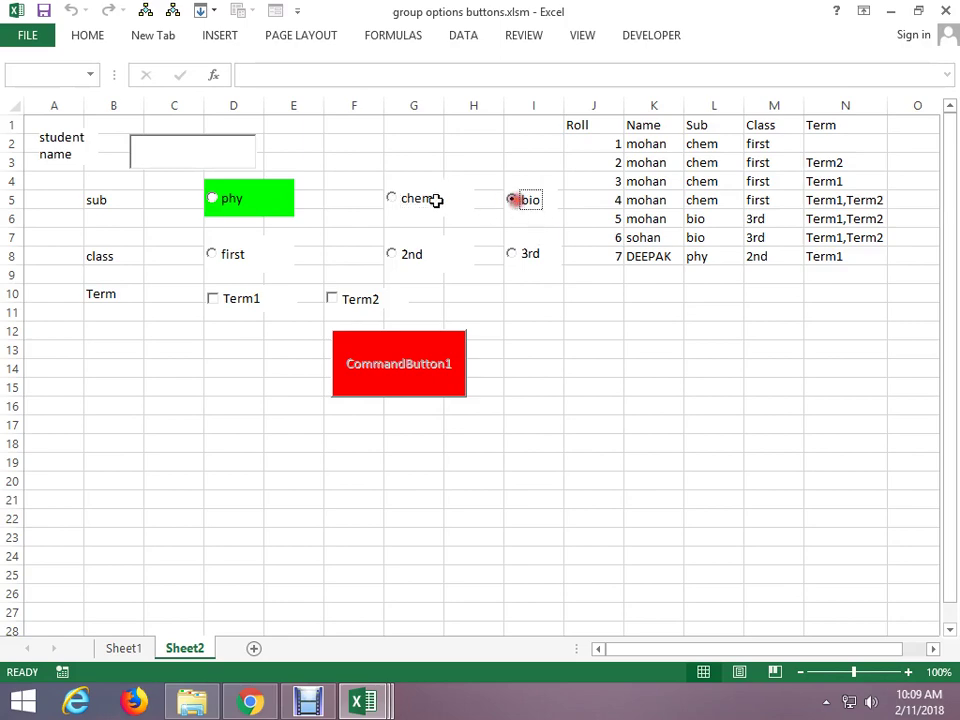
{"action": "left_click", "coordinate": [234, 204]}
{"action": "key", "text": "alt+F11"}
{"action": "key", "text": "Left"}
{"action": "key", "text": "Left"}
{"action": "key", "text": "Left"}
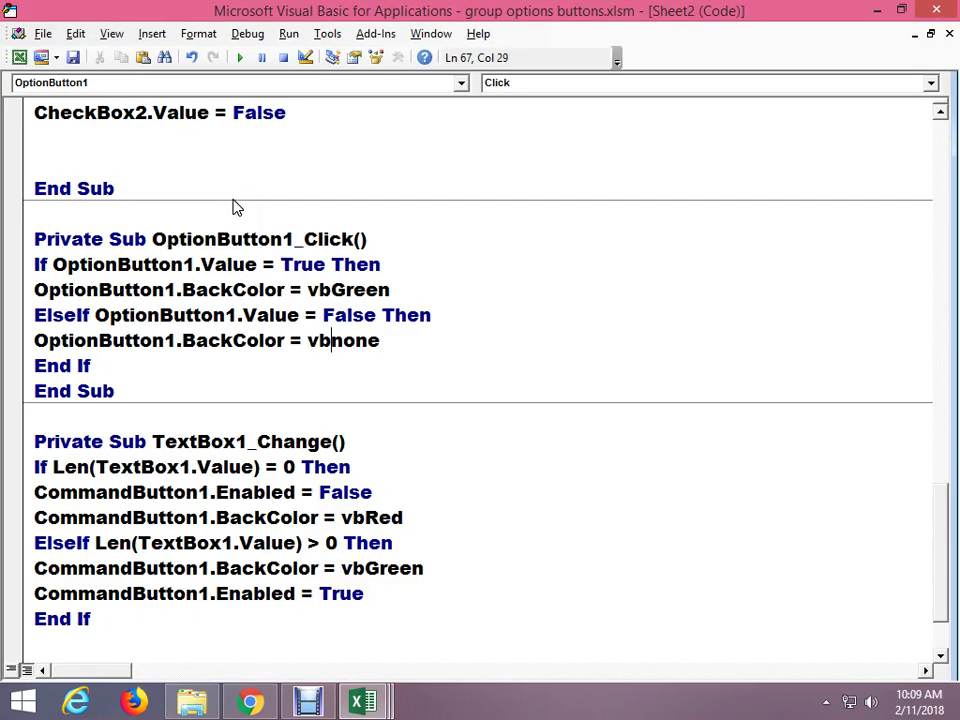
{"action": "key", "text": "Delete"}
{"action": "key", "text": "Delete"}
{"action": "key", "text": "Delete"}
{"action": "type", "text": "u"}
{"action": "key", "text": "BackSpace"}
{"action": "type", "text": "r"}
{"action": "type", "text": "ed"}
{"action": "key", "text": "Up"}
- Test the red/green behaviour by selecting chem, bio, chem and phy
{"action": "key", "text": "alt+F11"}
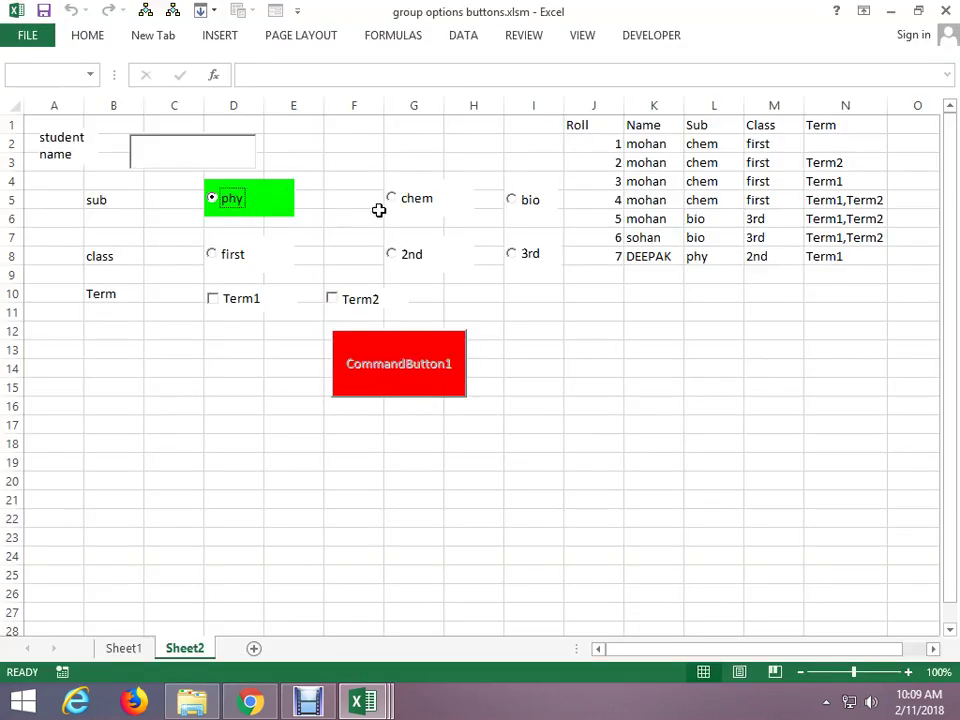
{"action": "left_click", "coordinate": [409, 199]}
{"action": "left_click", "coordinate": [529, 199]}
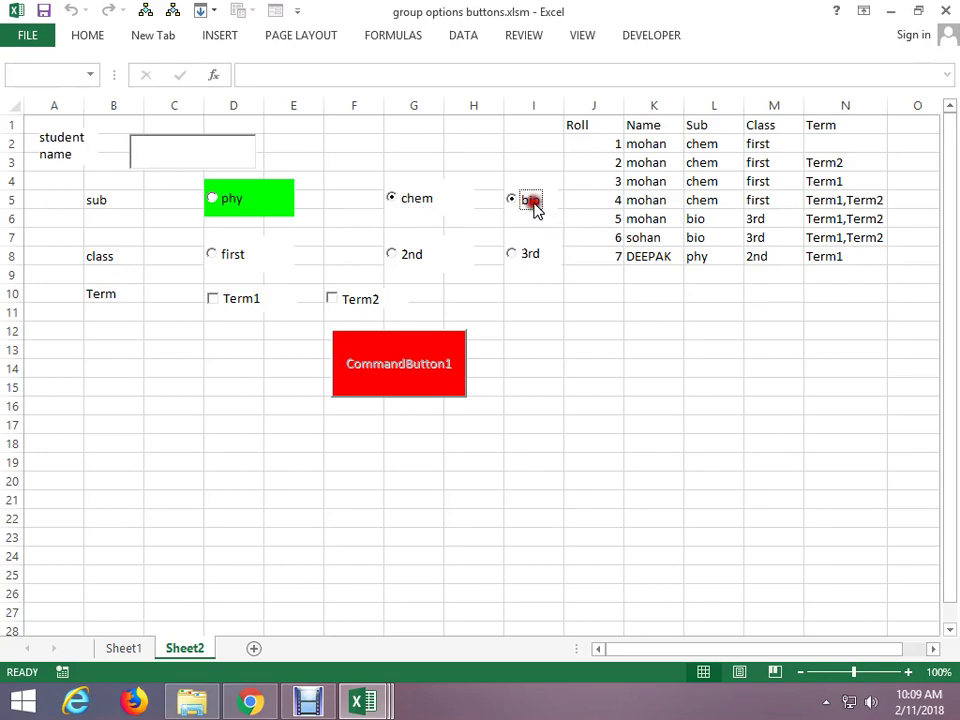
{"action": "left_click", "coordinate": [396, 199]}
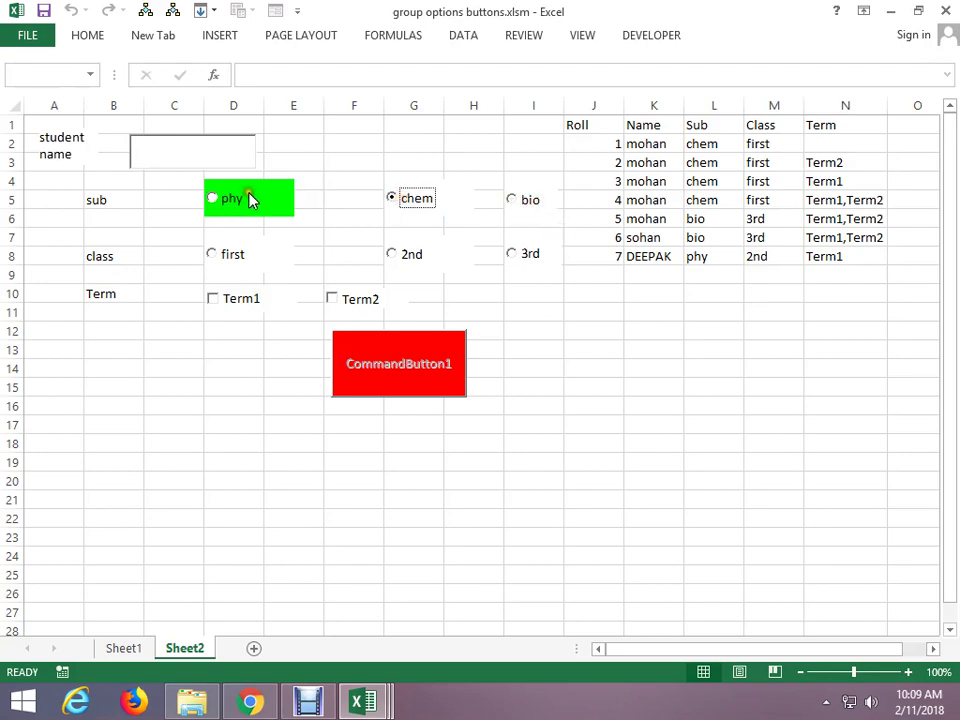
{"action": "left_click", "coordinate": [212, 199]}
{"action": "key", "text": "alt+F11"}
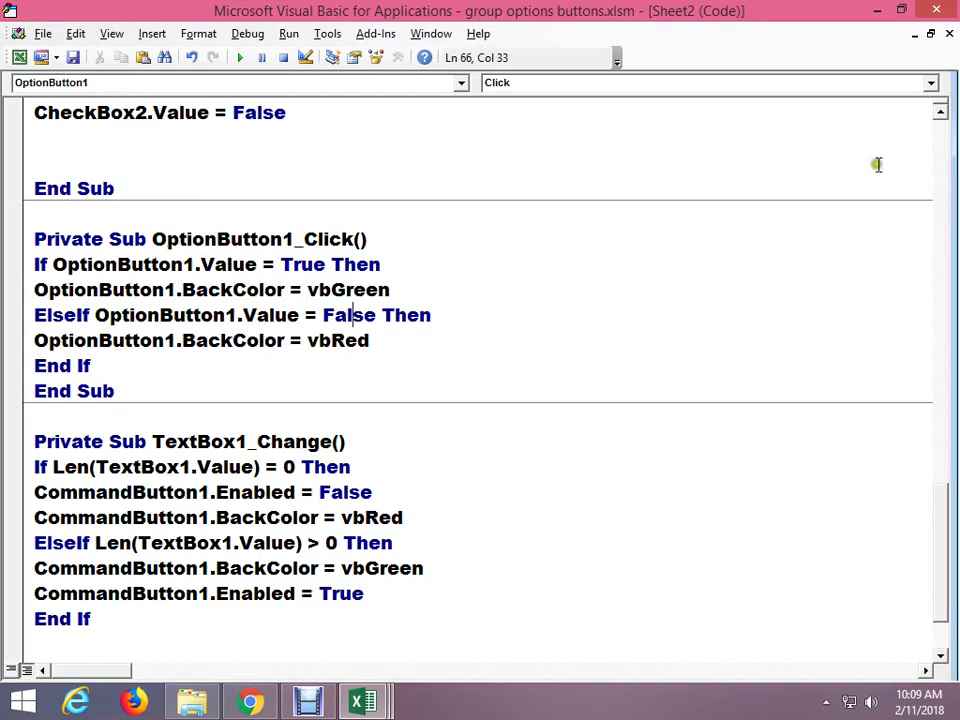
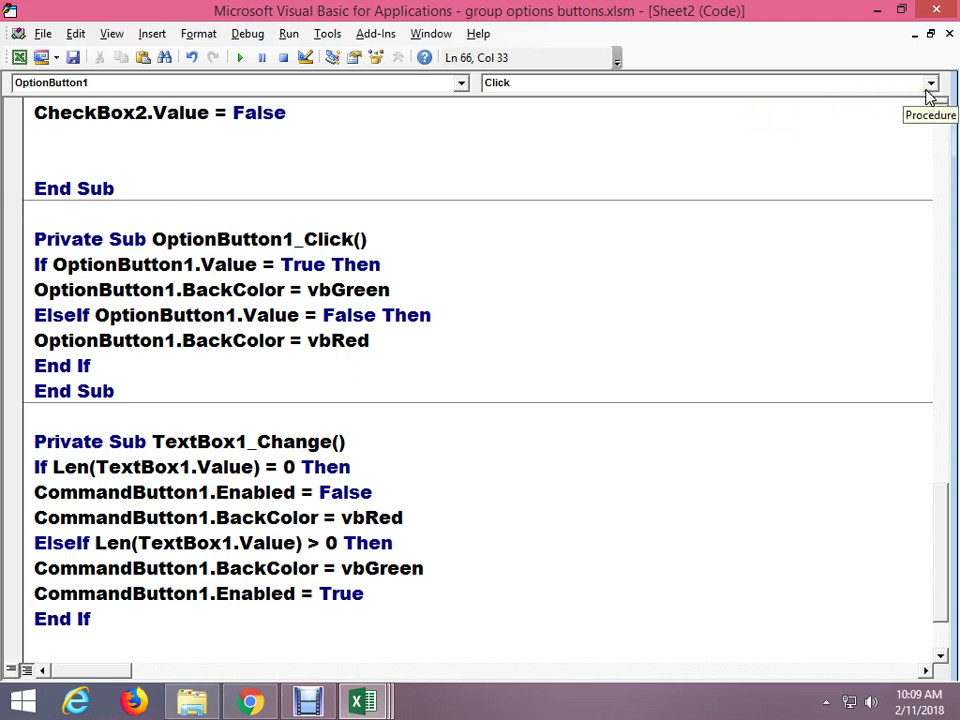
- Add an empty Change procedure for OptionButton1 from the event dropdown
{"action": "left_click", "coordinate": [930, 84]}
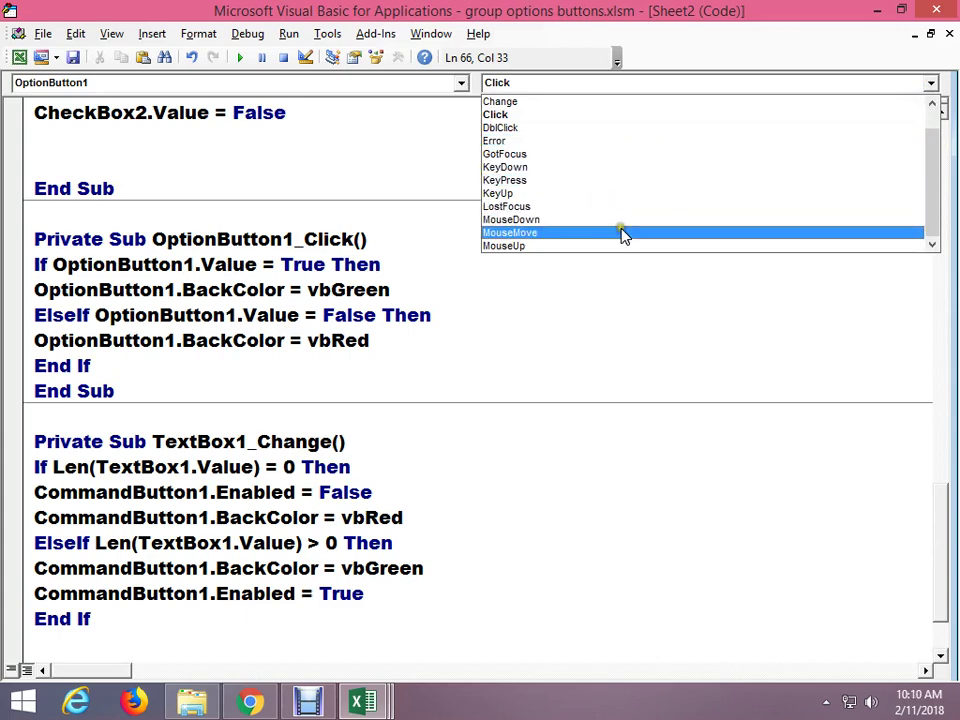
{"action": "scroll", "coordinate": [625, 245], "scroll_direction": "up", "scroll_amount": 1}
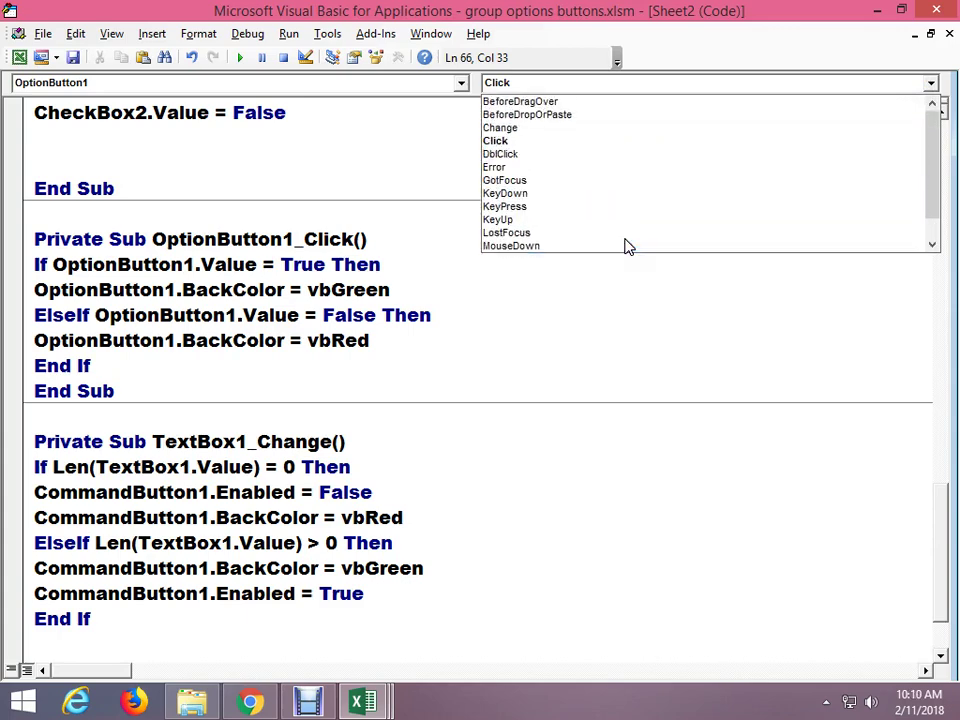
{"action": "left_click", "coordinate": [709, 130]}
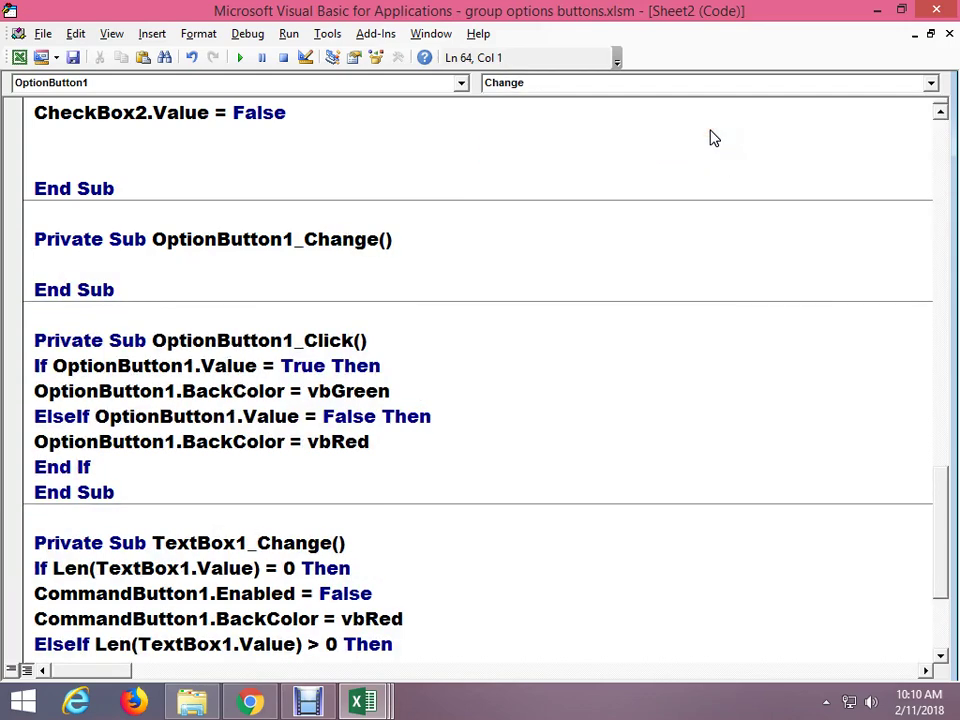
- Copy the Click handler's If block into the new OptionButton1_Change procedure
{"action": "key", "text": "Down"}
{"action": "key", "text": "Down"}
{"action": "key", "text": "Down"}
{"action": "key", "text": "Down"}
{"action": "key", "text": "shift+Down"}
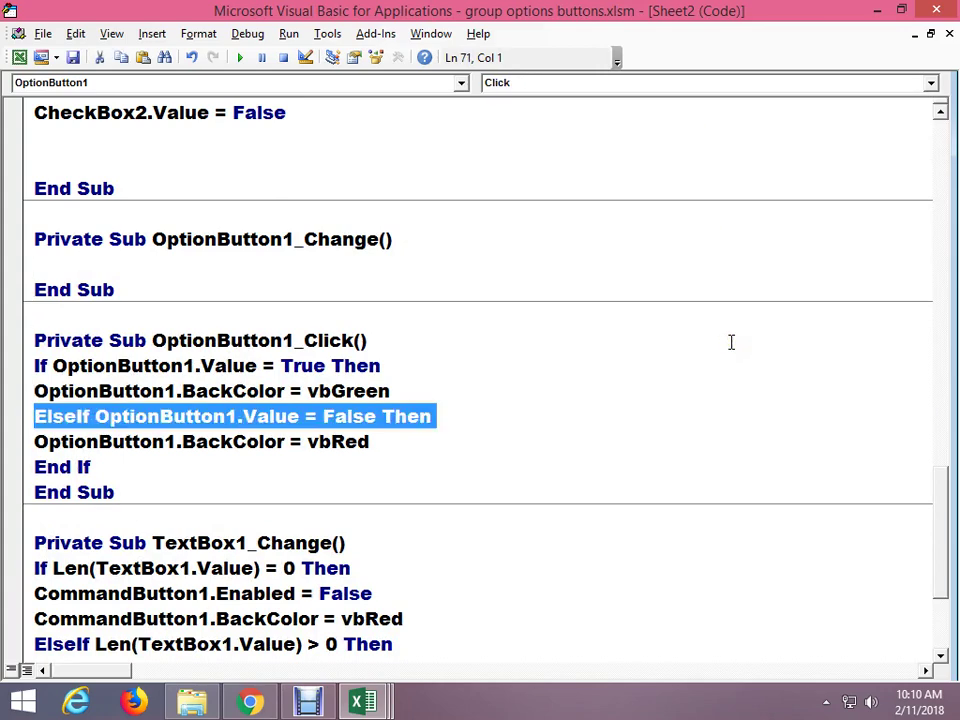
{"action": "key", "text": "shift+Down"}
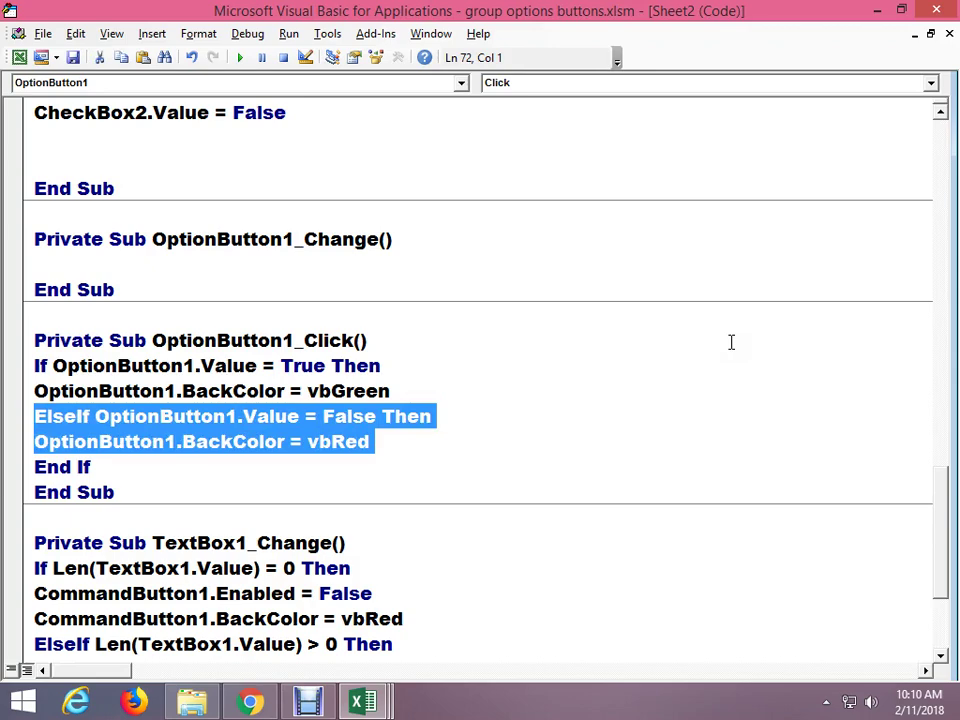
{"action": "key", "text": "shift+Down"}
{"action": "key", "text": "Up"}
{"action": "key", "text": "Up"}
{"action": "key", "text": "Up"}
{"action": "key", "text": "shift+Down"}
{"action": "key", "text": "shift+Down"}
{"action": "key", "text": "shift+Down"}
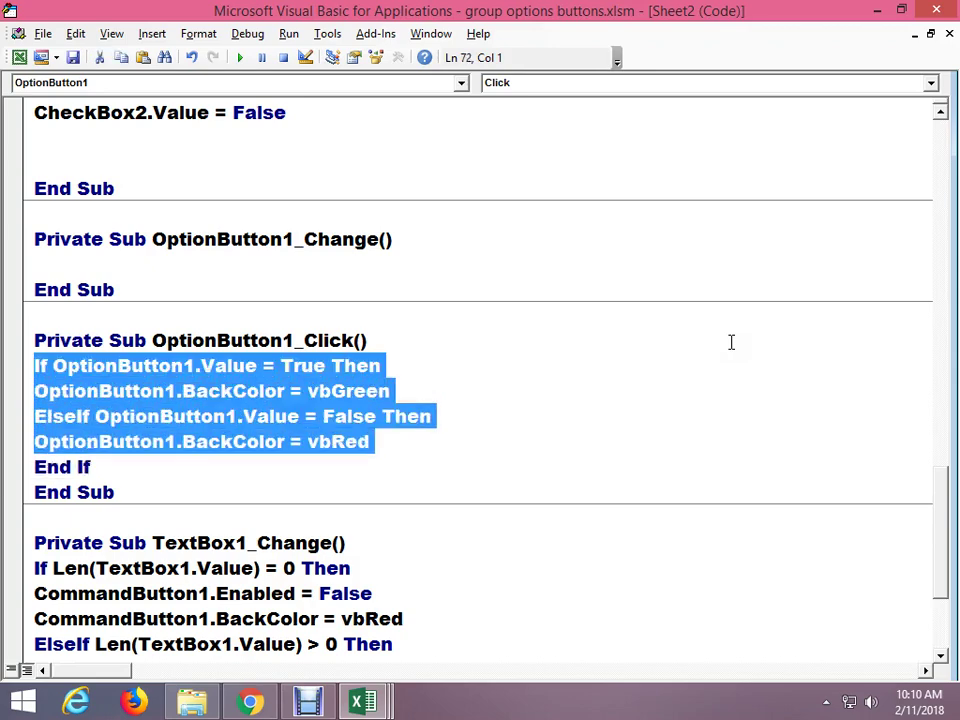
{"action": "key", "text": "shift+Down"}
{"action": "key", "text": "ctrl+c"}
{"action": "key", "text": "Up"}
{"action": "key", "text": "Up"}
{"action": "key", "text": "Up"}
{"action": "key", "text": "Up"}
{"action": "key", "text": "ctrl+v"}
{"action": "key", "text": "Up"}
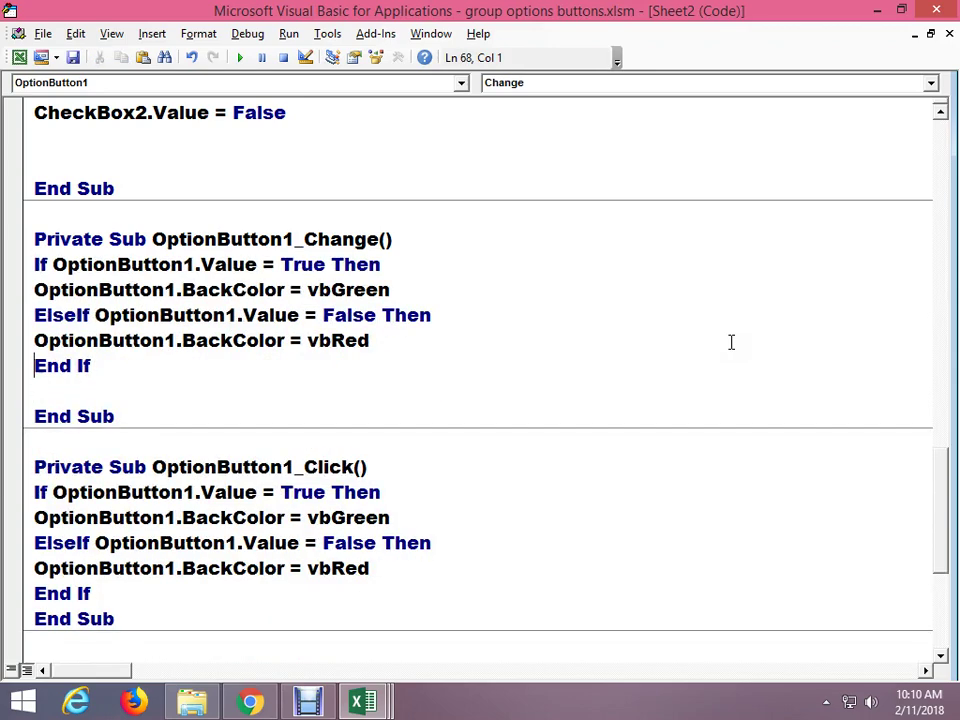
{"action": "key", "text": "Up"}
{"action": "key", "text": "Up"}
{"action": "key", "text": "Up"}
{"action": "key", "text": "Up"}
- Change the pasted condition to false and the colour to vbRed, removing the ElseIf branch
{"action": "key", "text": "Right"}
{"action": "key", "text": "Right"}
{"action": "key", "text": "Right"}
{"action": "key", "text": "Right"}
{"action": "key", "text": "Right"}
{"action": "key", "text": "Right"}
{"action": "key", "text": "Delete"}
{"action": "key", "text": "Delete"}
{"action": "key", "text": "Delete"}
{"action": "type", "text": "fal"}
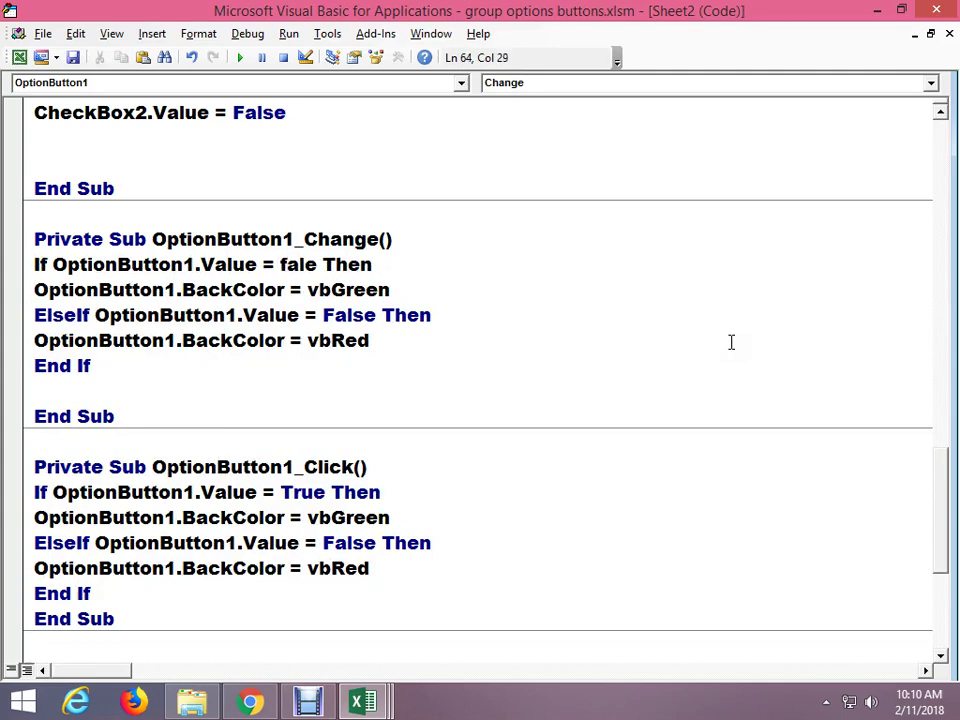
{"action": "type", "text": "se"}
{"action": "key", "text": "Down"}
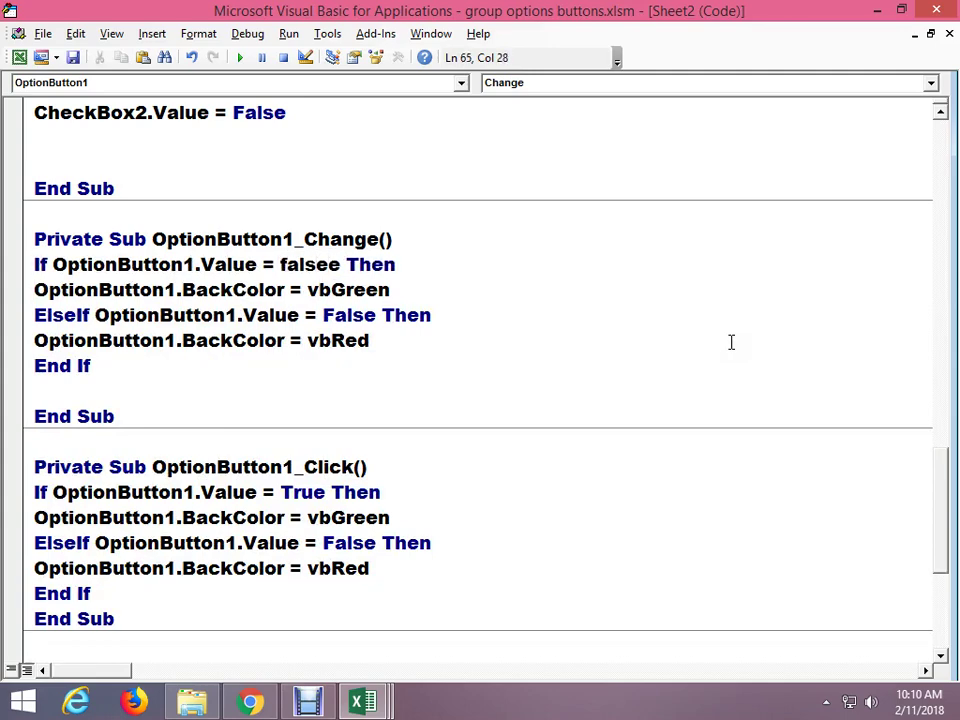
{"action": "key", "text": "Delete"}
{"action": "key", "text": "Delete"}
{"action": "key", "text": "Delete"}
{"action": "key", "text": "Delete"}
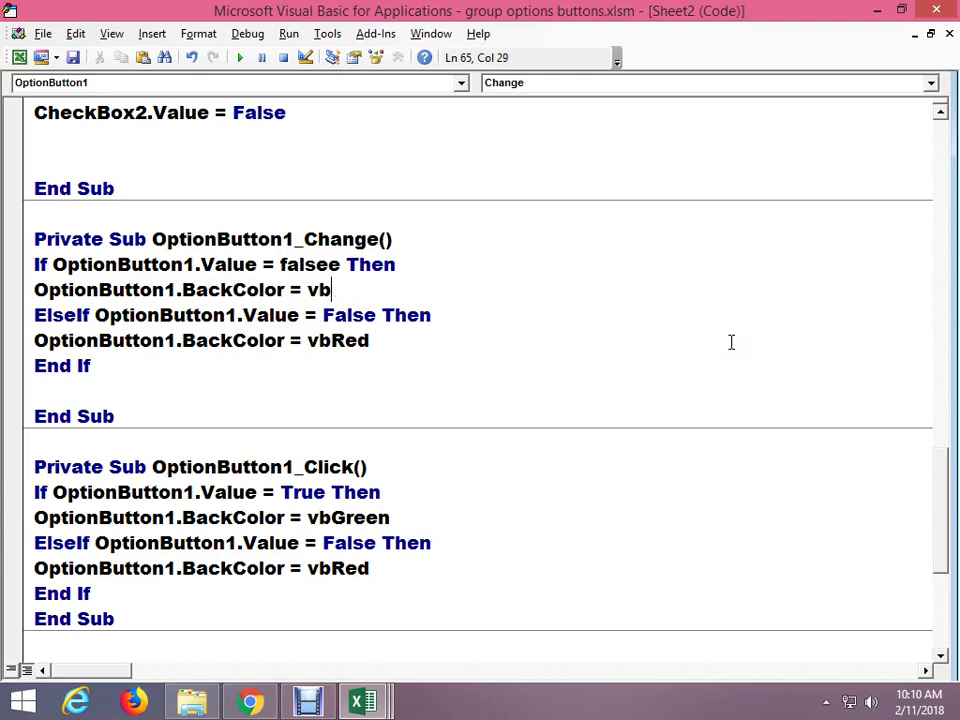
{"action": "type", "text": "red"}
{"action": "key", "text": "Down"}
{"action": "key", "text": "Home"}
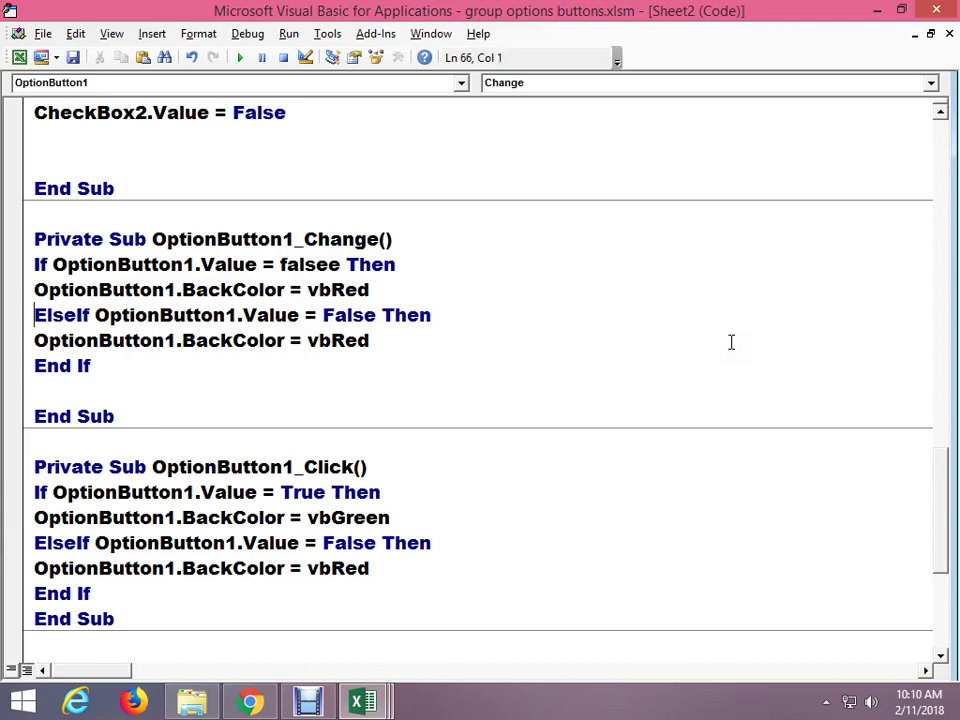
{"action": "key", "text": "shift+Down"}
{"action": "key", "text": "shift+Down"}
{"action": "key", "text": "Delete"}
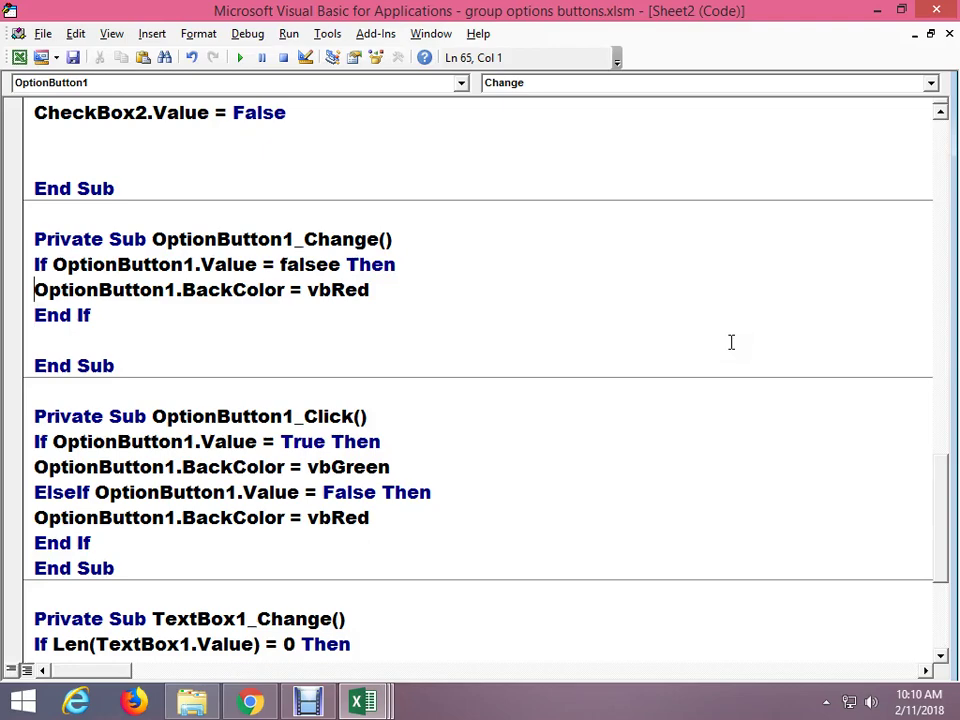
{"action": "key", "text": "alt+F11"}
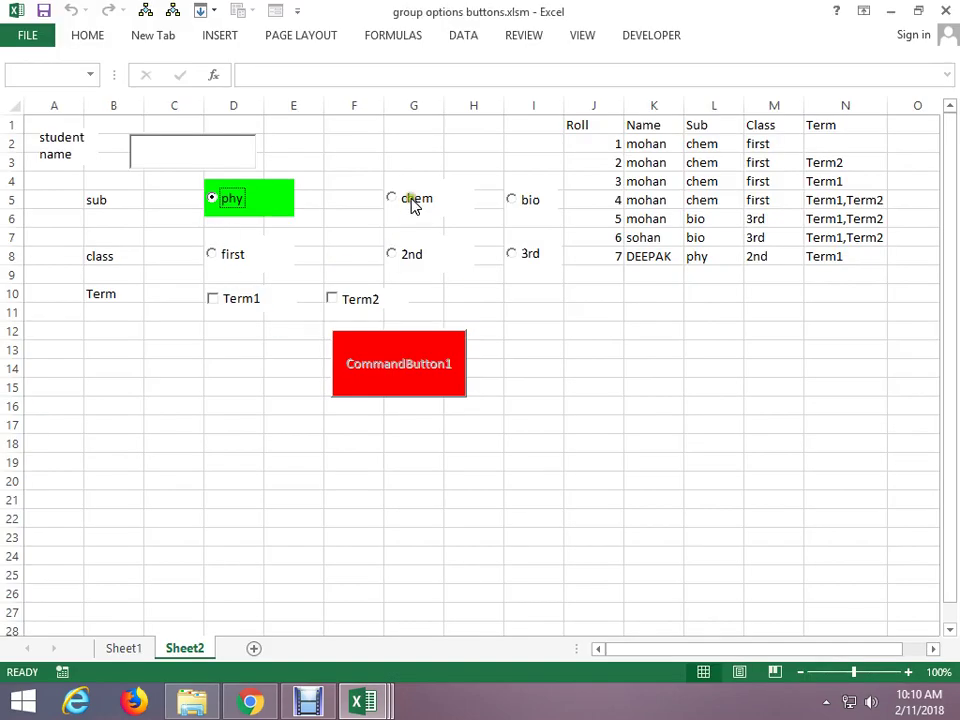
- Correct falsee to False in OptionButton1_Change and test by selecting chem
{"action": "key", "text": "alt+F11"}
{"action": "left_click", "coordinate": [344, 265]}
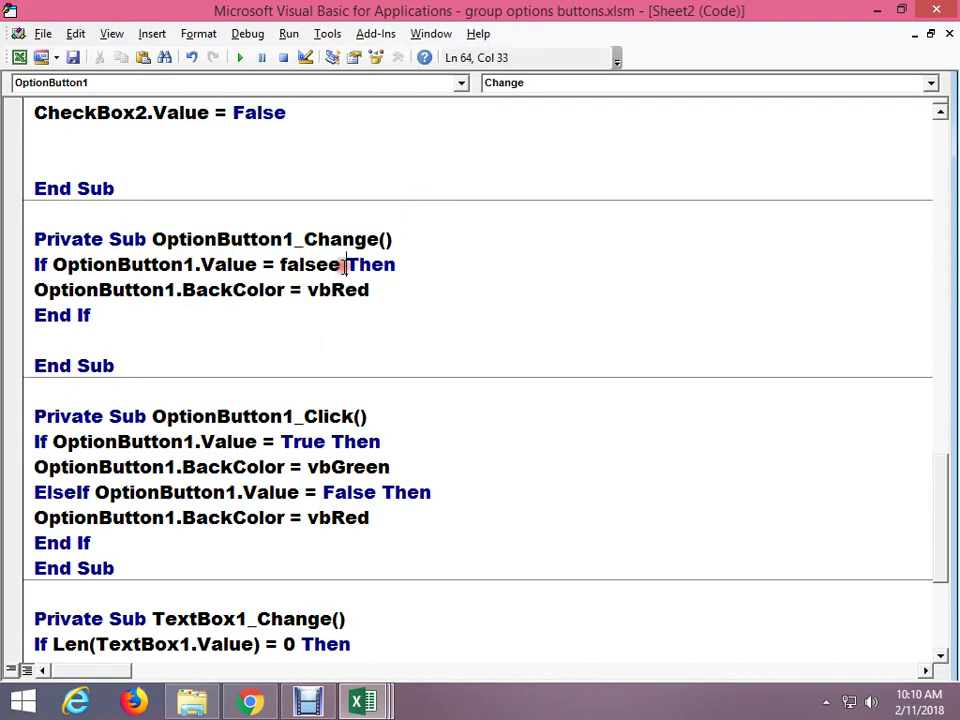
{"action": "key", "text": "Left"}
{"action": "key", "text": "Left"}
{"action": "key", "text": "Delete"}
{"action": "key", "text": "Up"}
{"action": "key", "text": "alt+F11"}
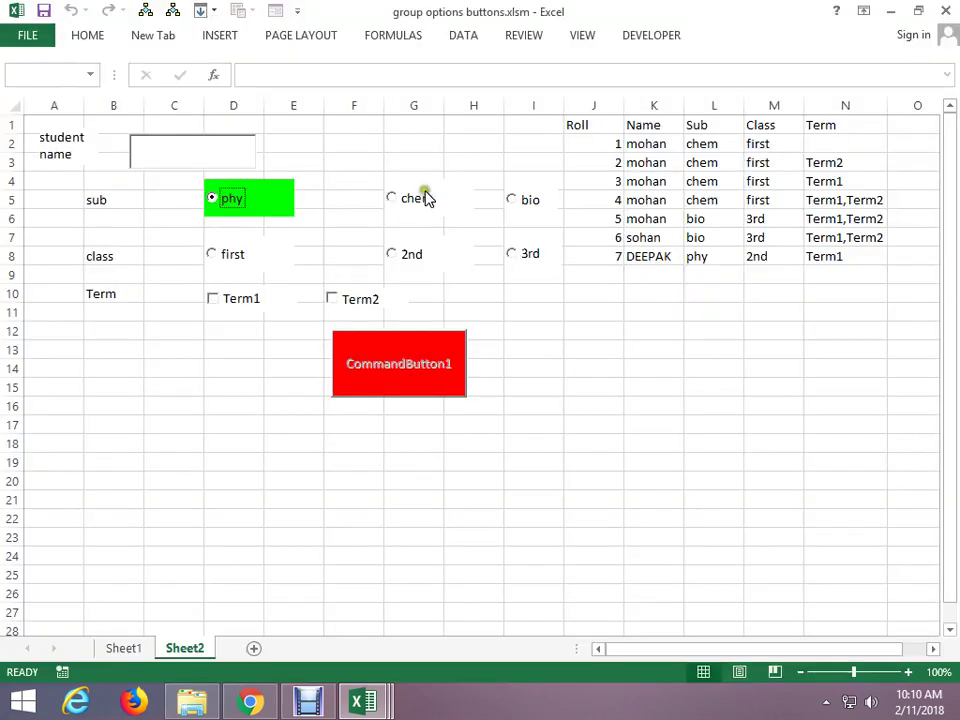
{"action": "left_click", "coordinate": [426, 197]}
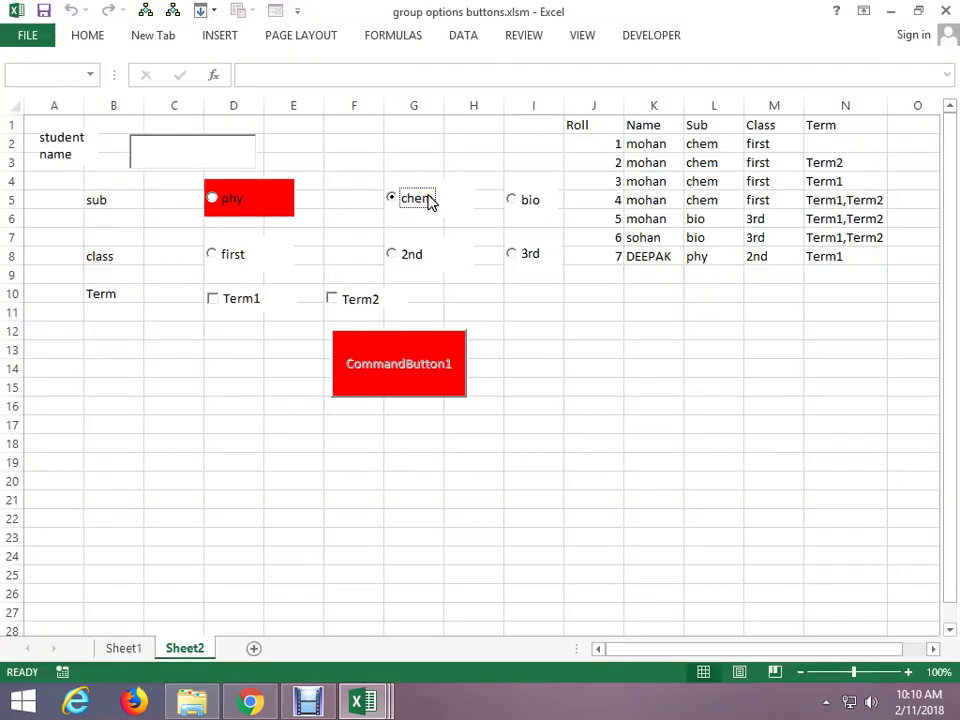
- Change the deselected colour from vbRed to vbWhite
{"action": "key", "text": "alt+F11"}
{"action": "key", "text": "Down"}
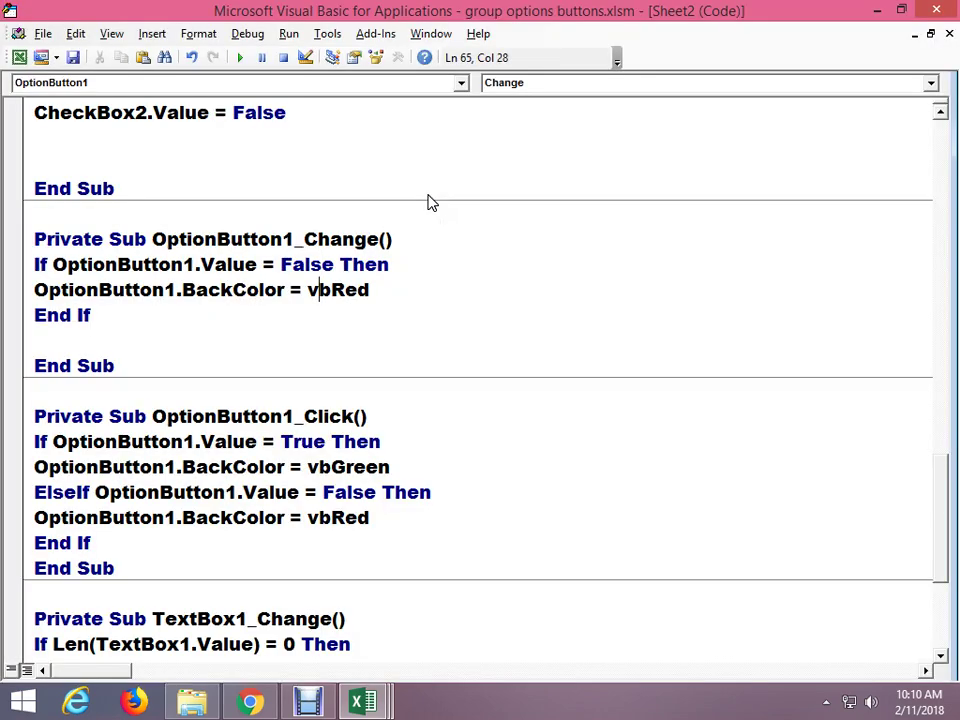
{"action": "key", "text": "Delete"}
{"action": "key", "text": "Delete"}
{"action": "key", "text": "Delete"}
{"action": "type", "text": "white"}
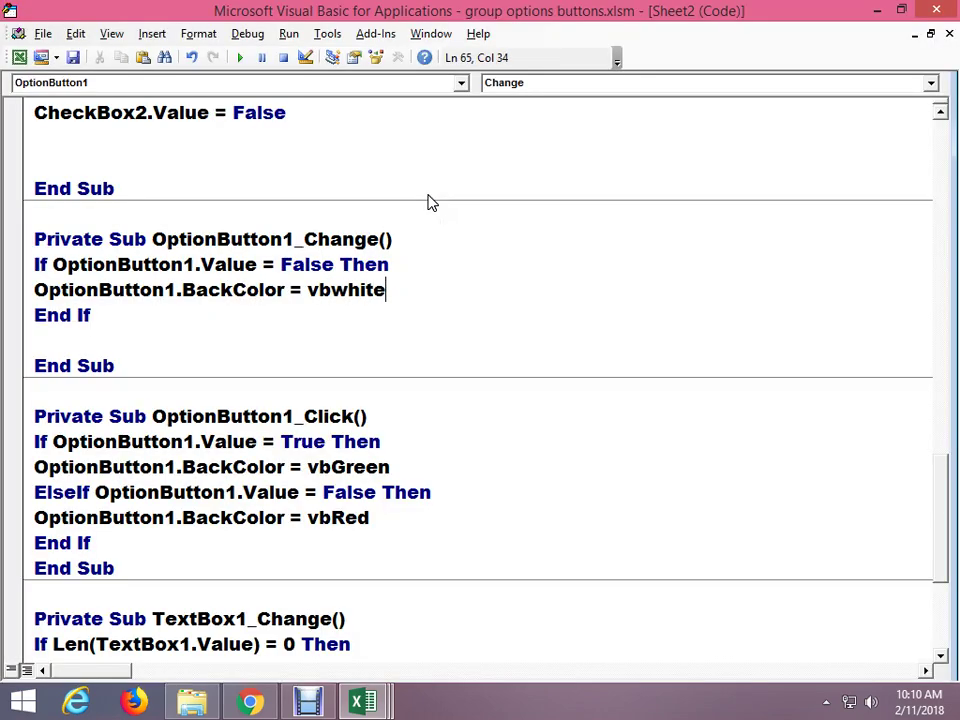
{"action": "key", "text": "Up"}
{"action": "key", "text": "alt+F11"}
- Test the options by choosing bio, chem, phy, chem, bio, phy, then chem
{"action": "left_click", "coordinate": [521, 201]}
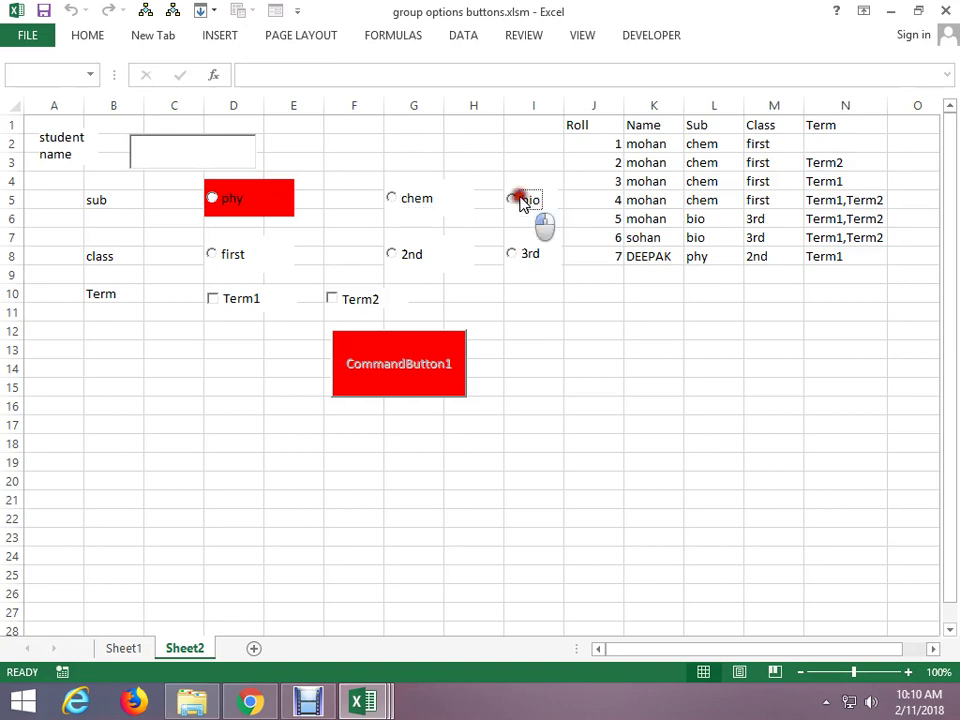
{"action": "left_click", "coordinate": [395, 200]}
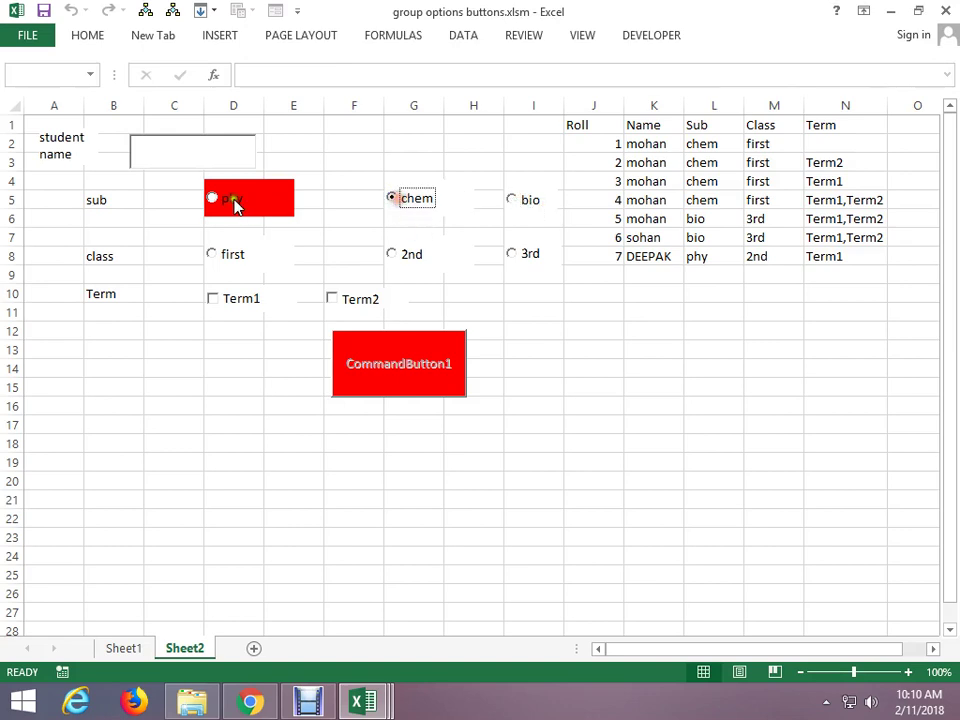
{"action": "left_click", "coordinate": [240, 202]}
{"action": "left_click", "coordinate": [415, 202]}
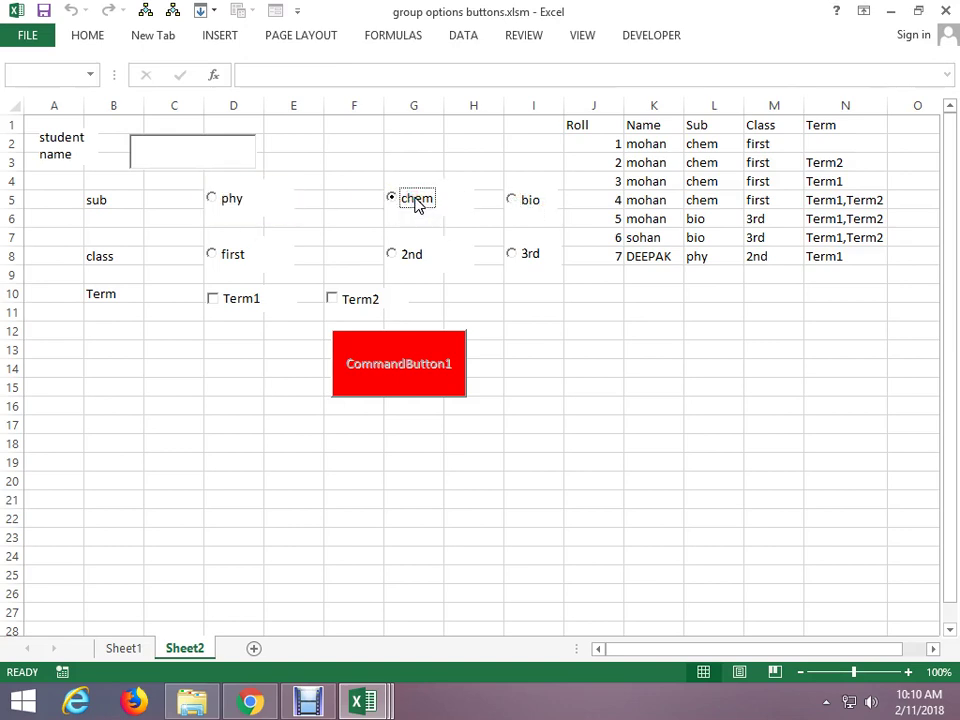
{"action": "left_click", "coordinate": [511, 201]}
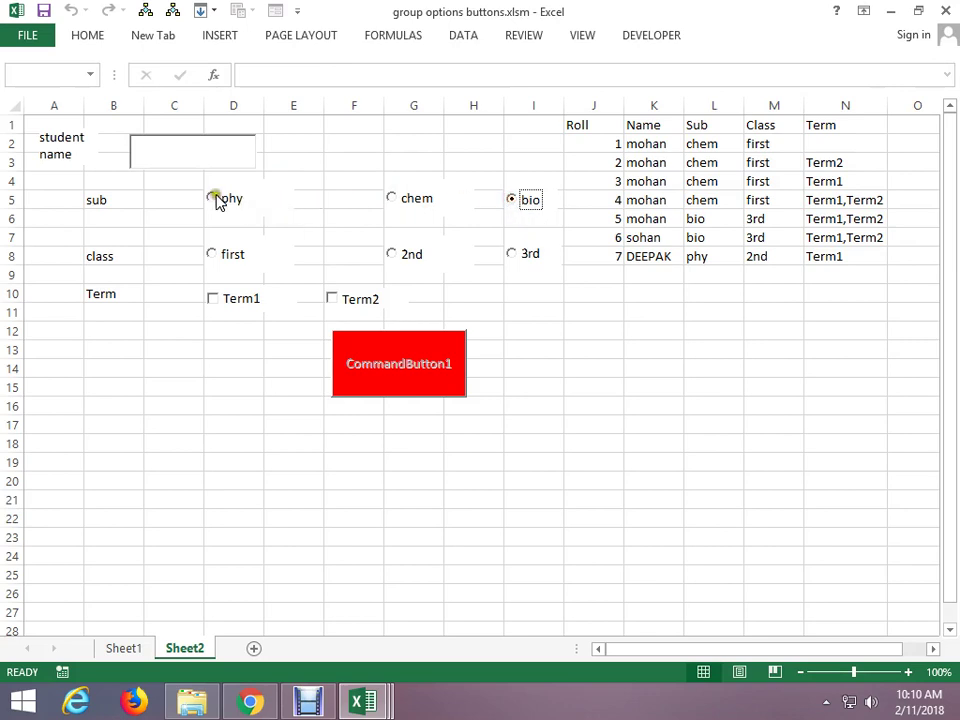
{"action": "left_click", "coordinate": [217, 199]}
{"action": "left_click", "coordinate": [420, 202]}
- Delete the ElseIf vbRed branch from OptionButton1_Click, keeping only vbGreen when True
{"action": "key", "text": "alt+F11"}
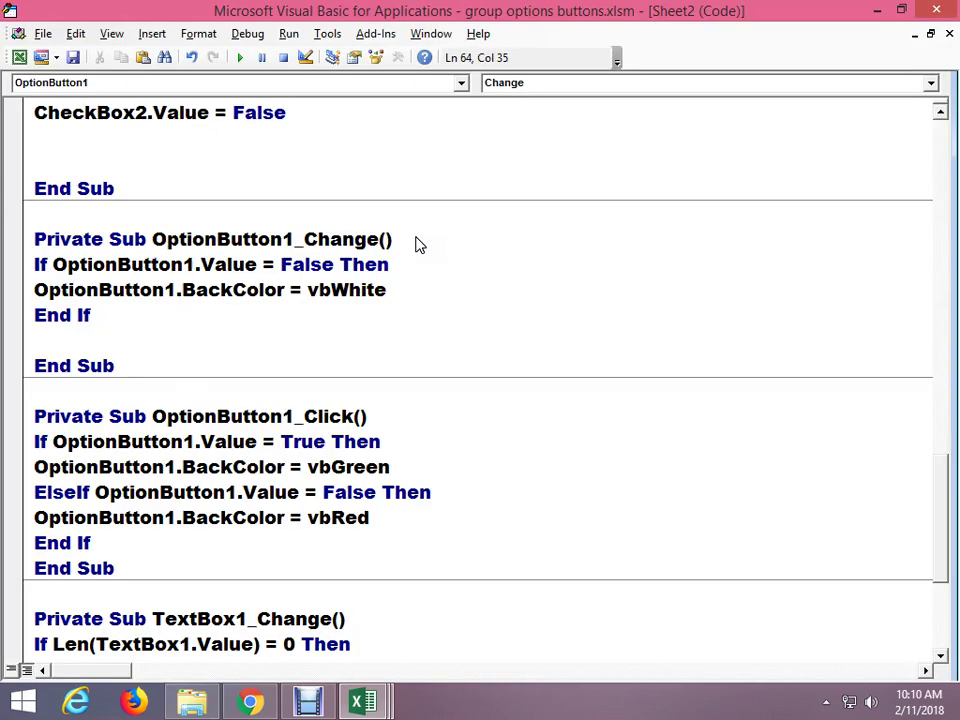
{"action": "key", "text": "shift+Down"}
{"action": "key", "text": "shift+Down"}
{"action": "key", "text": "shift+Down"}
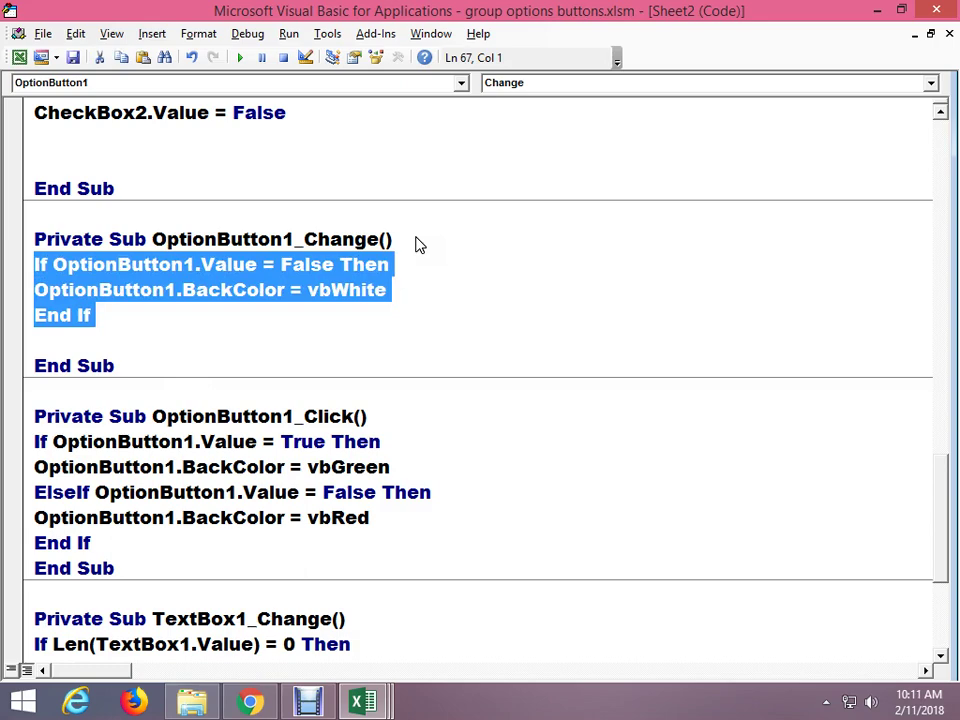
{"action": "key", "text": "alt+F11"}
{"action": "key", "text": "alt+F11"}
{"action": "left_click", "coordinate": [372, 515]}
{"action": "key", "text": "Up"}
{"action": "key", "text": "Up"}
{"action": "key", "text": "Home"}
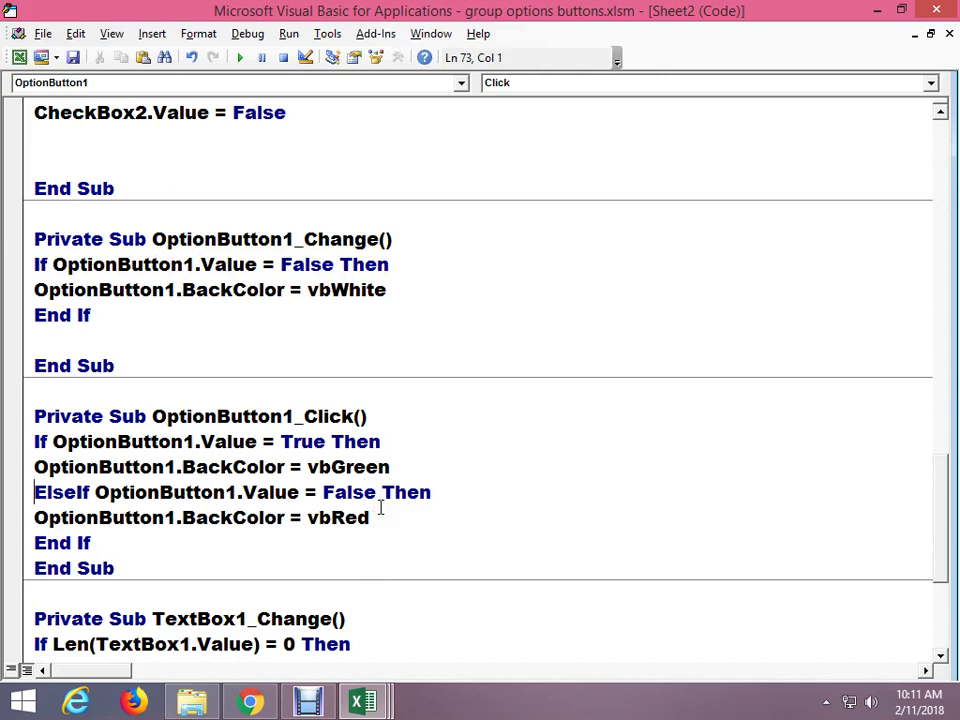
{"action": "key", "text": "shift+Down"}
{"action": "key", "text": "shift+Down"}
{"action": "key", "text": "shift+Down"}
{"action": "key", "text": "shift+Up"}
{"action": "key", "text": "Delete"}
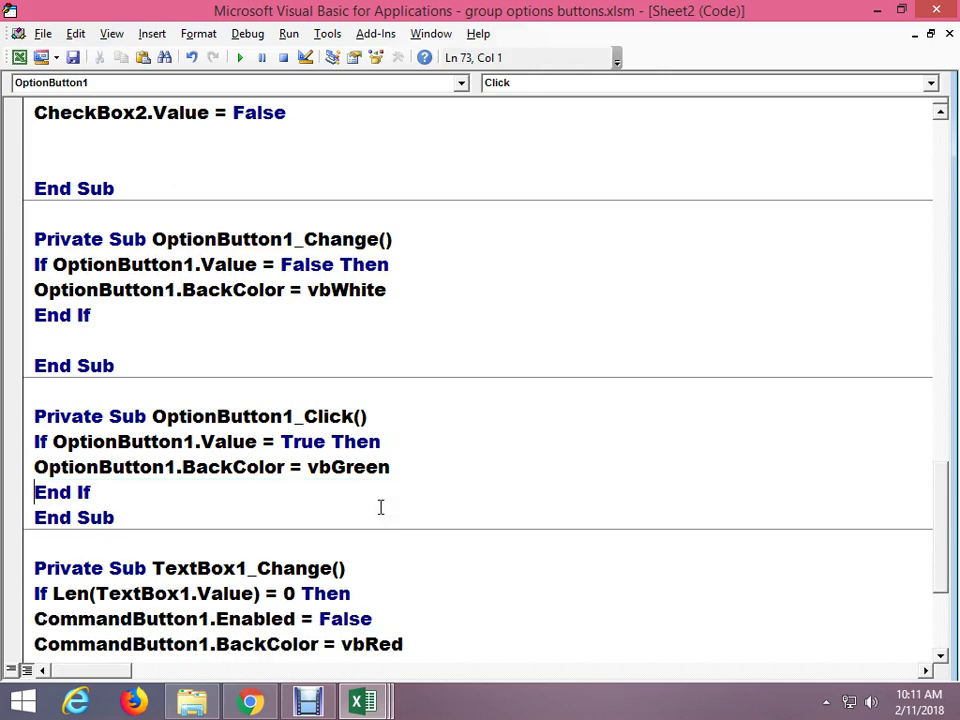
{"action": "key", "text": "Up"}
{"action": "key", "text": "Up"}
{"action": "key", "text": "shift+Down"}
{"action": "key", "text": "shift+Down"}
{"action": "key", "text": "shift+Down"}
{"action": "key", "text": "ctrl+c"}
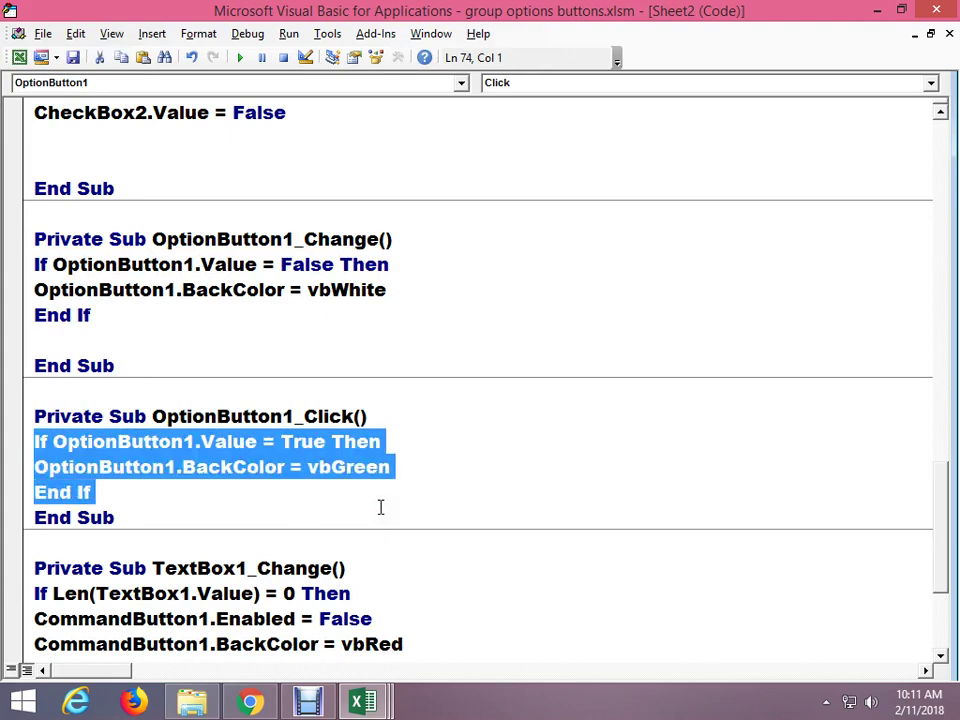
{"action": "key", "text": "alt+F11"}
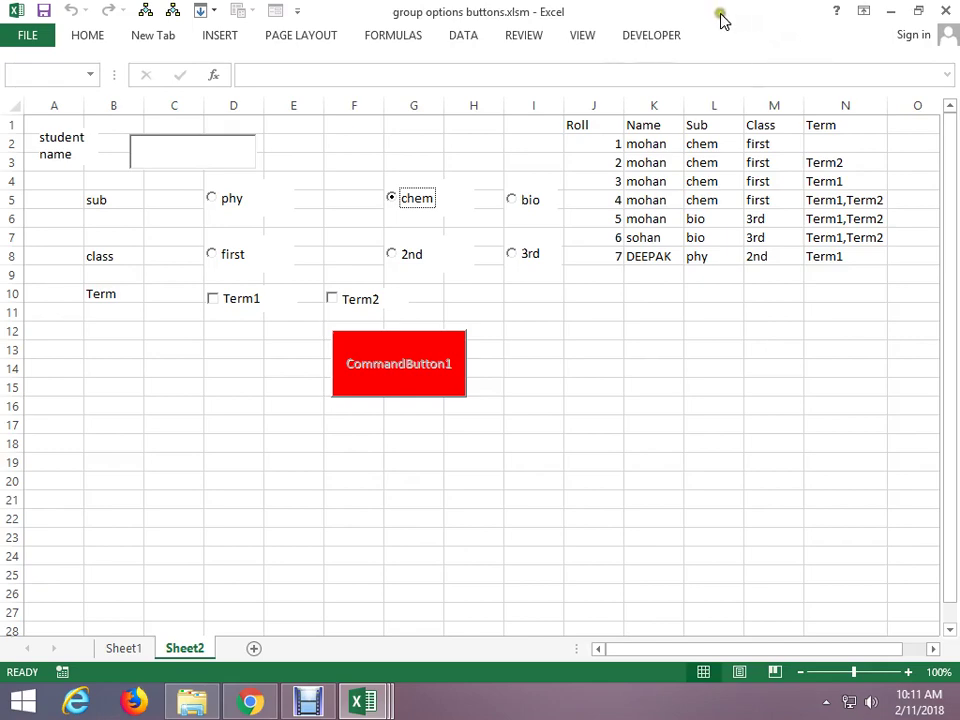
- Enter Design Mode and paste the If block into the chem button's Click handler
{"action": "left_click", "coordinate": [651, 36]}
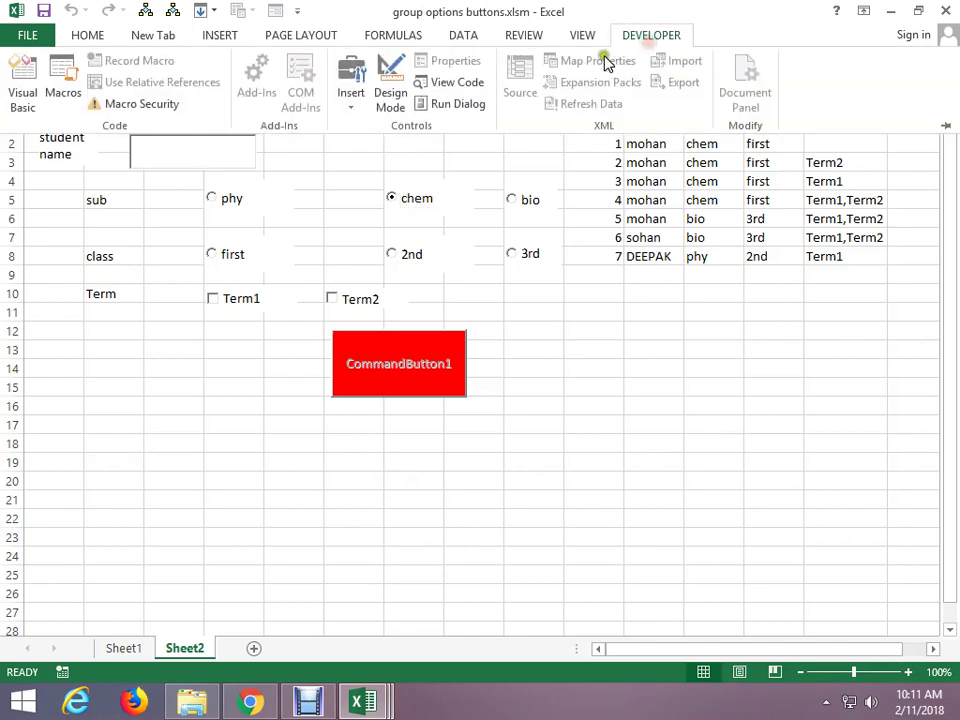
{"action": "left_click", "coordinate": [388, 78]}
{"action": "double_click", "coordinate": [405, 198]}
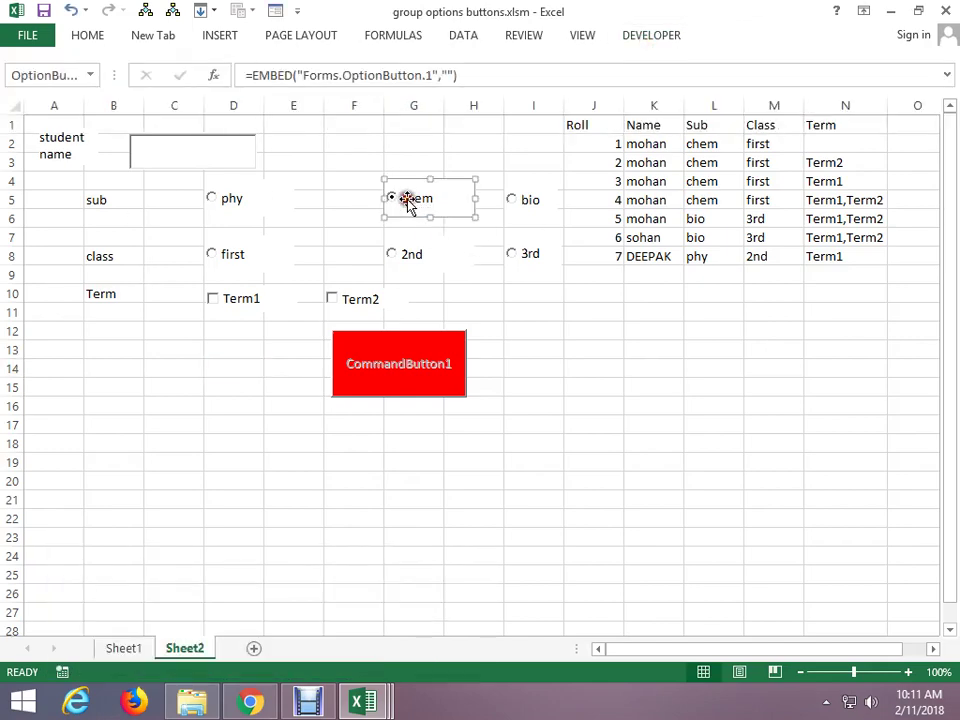
{"action": "key", "text": "ctrl+v"}
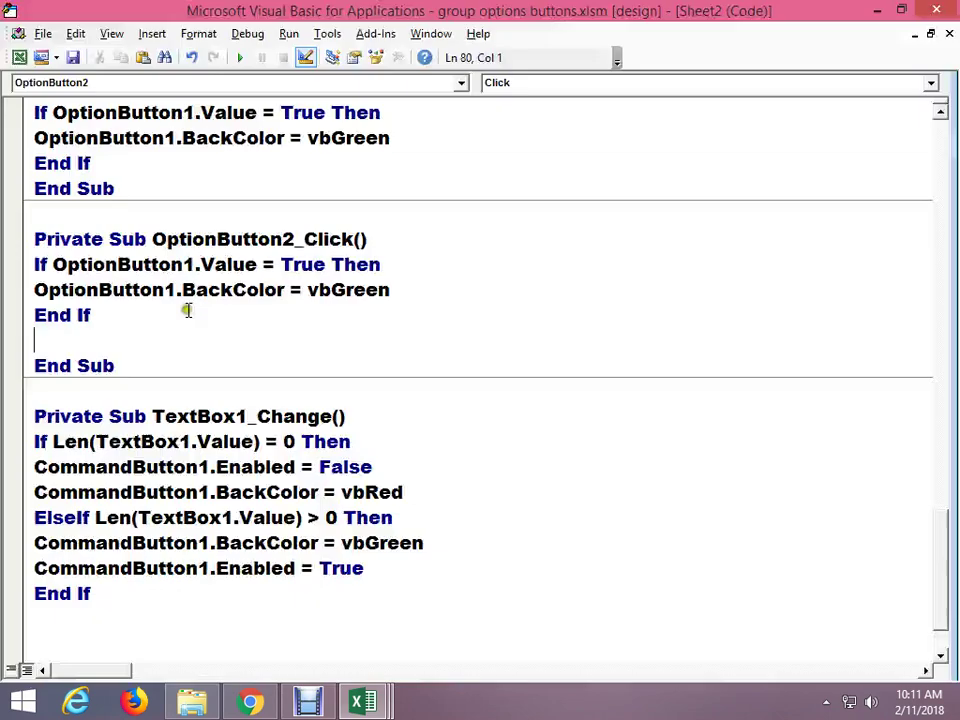
- Change both OptionButton1 references in OptionButton2_Click to OptionButton2
{"action": "left_click", "coordinate": [178, 265]}
{"action": "key", "text": "BackSpace"}
{"action": "type", "text": "2"}
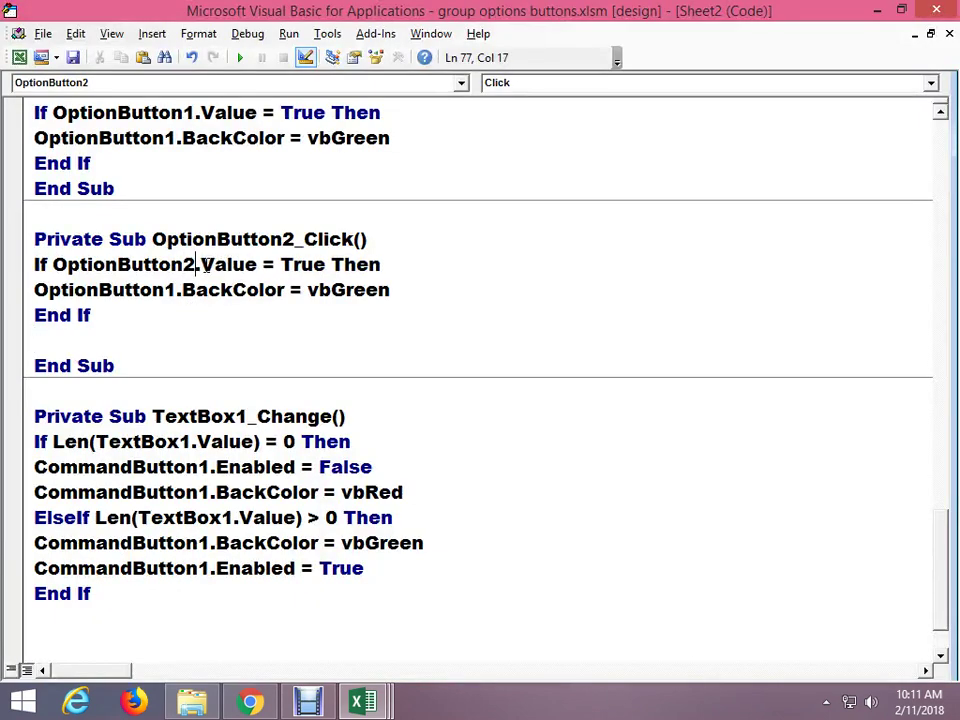
{"action": "key", "text": "Down"}
{"action": "key", "text": "Left"}
{"action": "key", "text": "Left"}
{"action": "key", "text": "Left"}
{"action": "key", "text": "BackSpace"}
{"action": "type", "text": "2"}
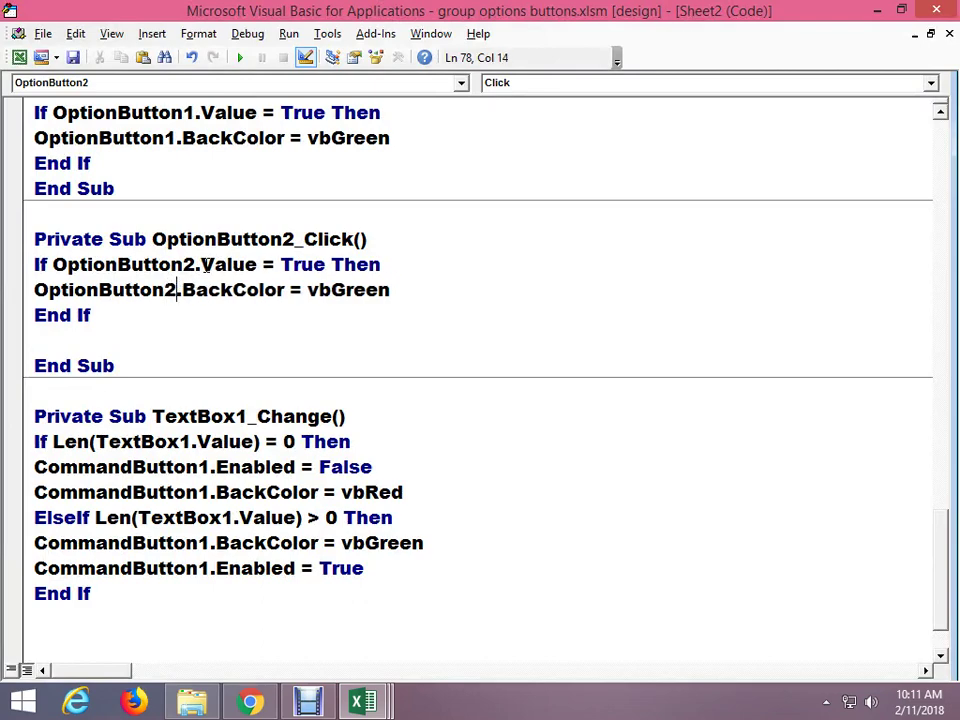
{"action": "key", "text": "Up"}
- Open the Click handler for the bio option button
{"action": "key", "text": "alt+F11"}
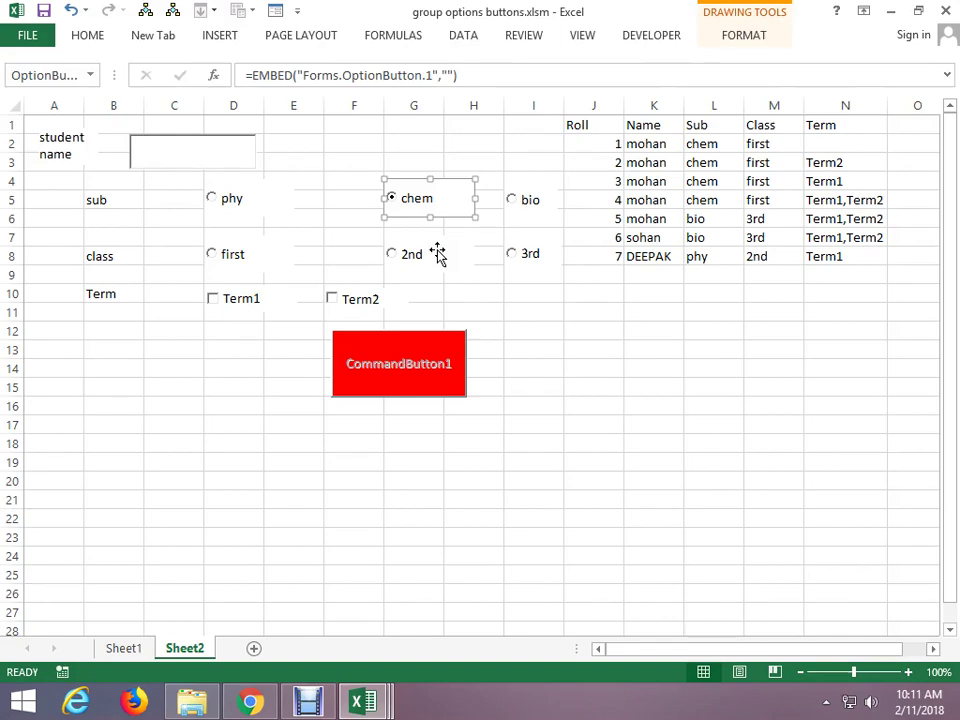
{"action": "key", "text": "alt+F11"}
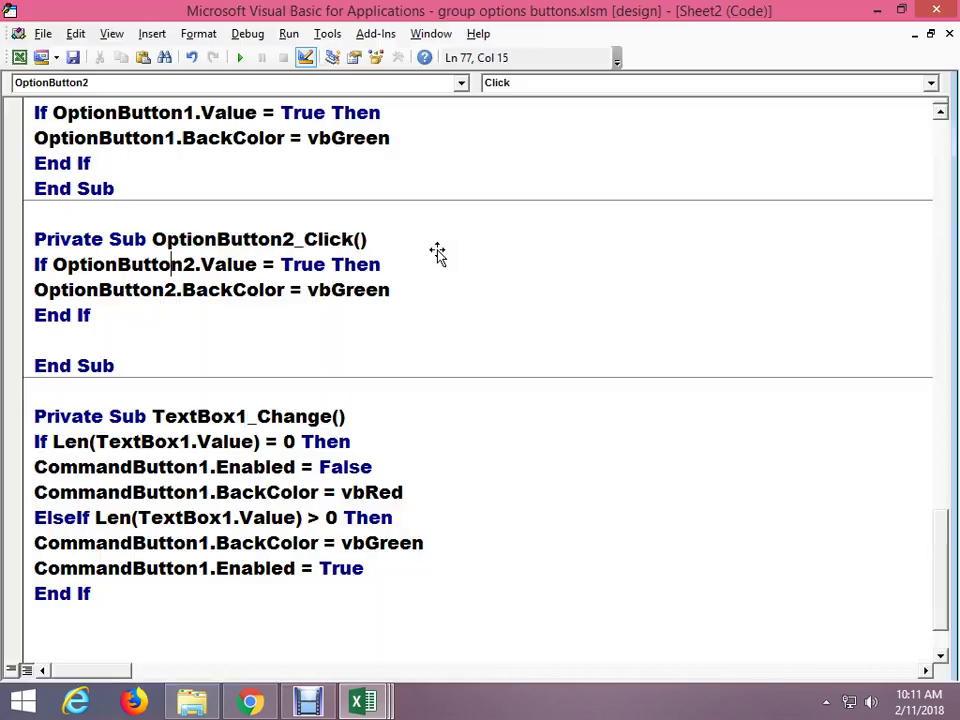
{"action": "key", "text": "alt+F11"}
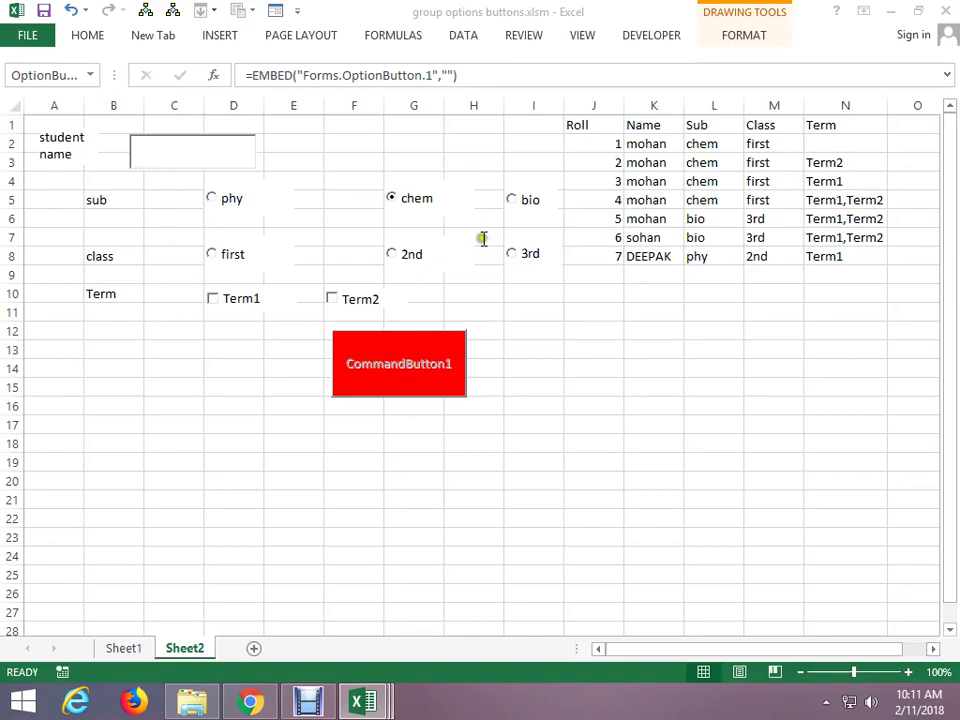
{"action": "double_click", "coordinate": [512, 199]}
- Paste the green-when-True If block into OptionButton3_Click
{"action": "key", "text": "ctrl+v"}
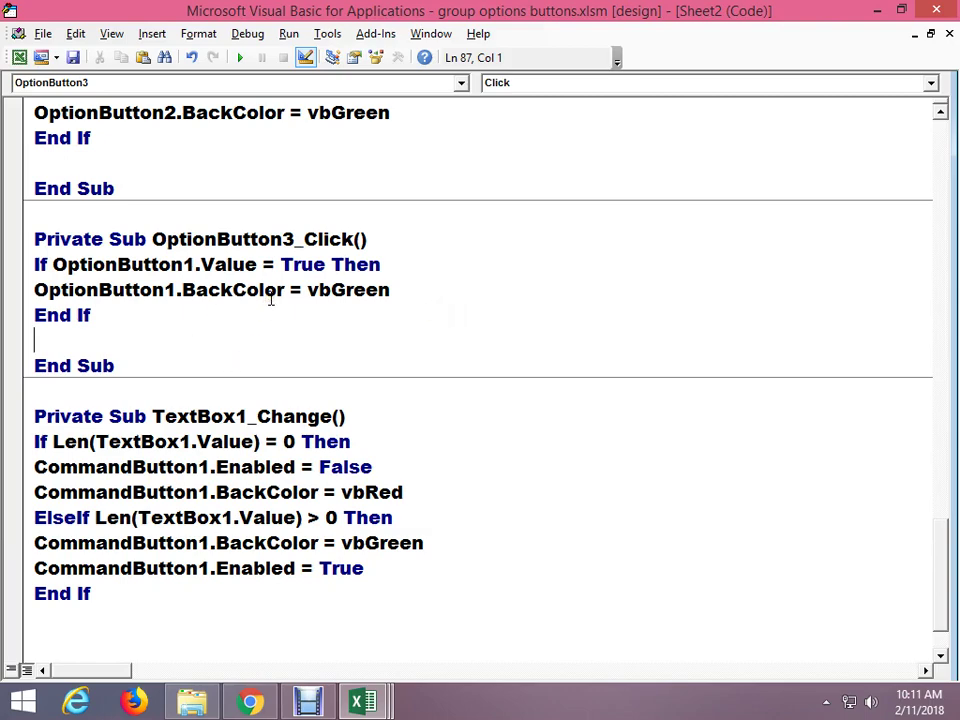
{"action": "key", "text": "alt+F11"}
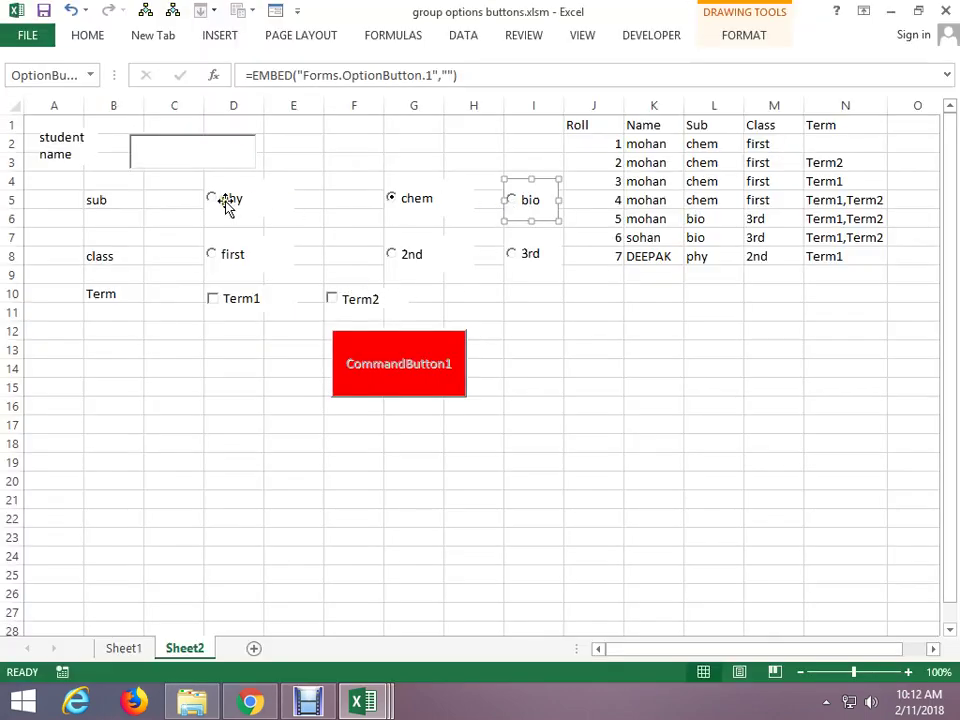
{"action": "key", "text": "alt+F11"}
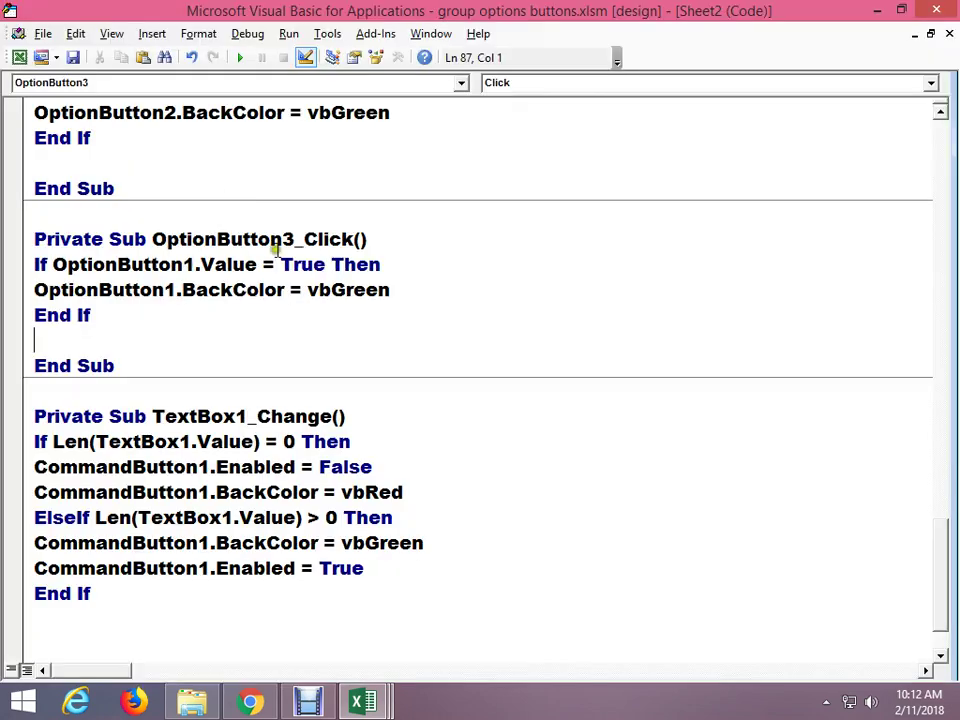
{"action": "scroll", "coordinate": [392, 370], "scroll_direction": "up", "scroll_amount": 1}
{"action": "scroll", "coordinate": [392, 370], "scroll_direction": "up", "scroll_amount": 1}
{"action": "scroll", "coordinate": [391, 372], "scroll_direction": "up", "scroll_amount": 1}
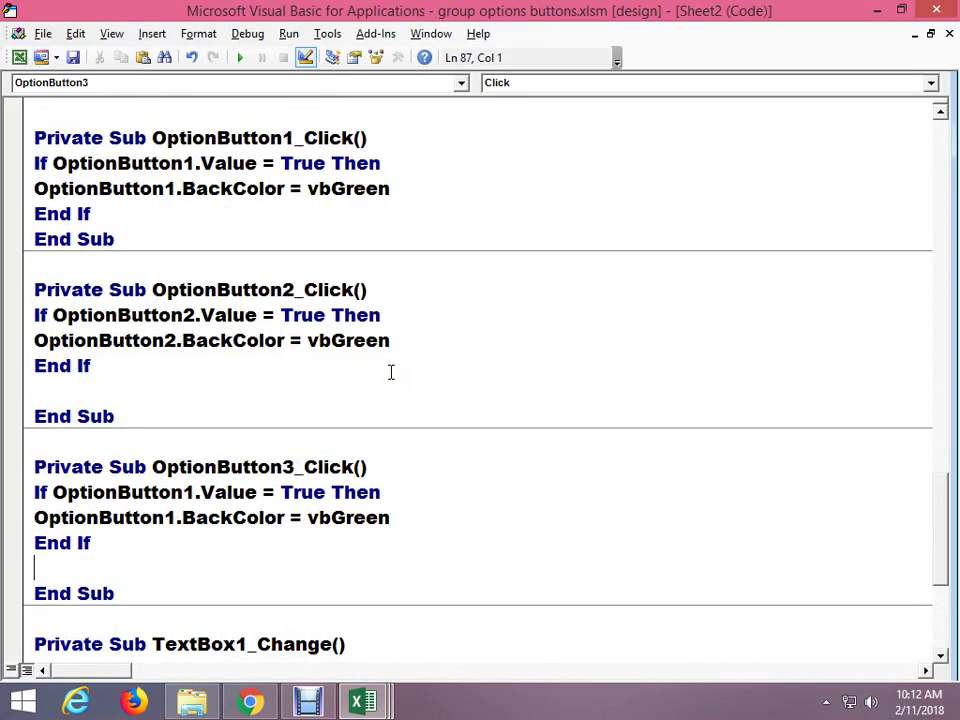
- Change both OptionButton1 references in OptionButton3_Click to OptionButton3
{"action": "left_click", "coordinate": [201, 493]}
{"action": "key", "text": "BackSpace"}
{"action": "type", "text": "3"}
{"action": "key", "text": "Down"}
{"action": "key", "text": "Left"}
{"action": "key", "text": "Left"}
{"action": "key", "text": "Left"}
{"action": "key", "text": "BackSpace"}
{"action": "type", "text": "3"}
{"action": "key", "text": "Right"}
{"action": "key", "text": "shift+Right"}
{"action": "key", "text": "shift+Right"}
{"action": "key", "text": "shift+Right"}
{"action": "key", "text": "shift+Right"}
{"action": "key", "text": "shift+Right"}
{"action": "key", "text": "shift+Right"}
{"action": "key", "text": "shift+Right"}
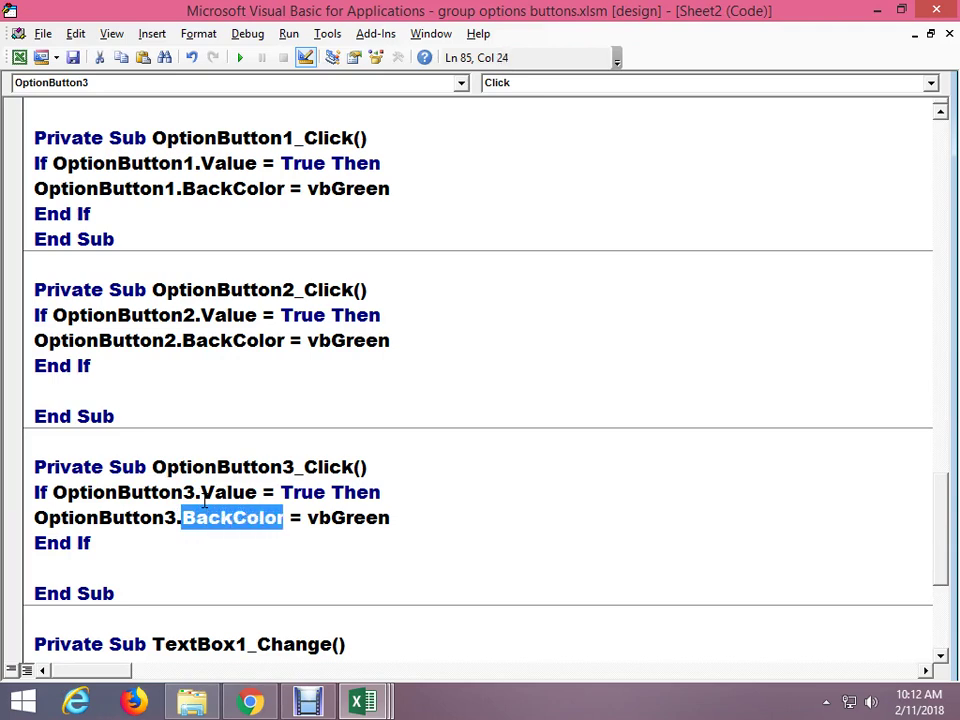
- Select the vbWhite-when-False If block in OptionButton1_Change
{"action": "key", "text": "alt+F11"}
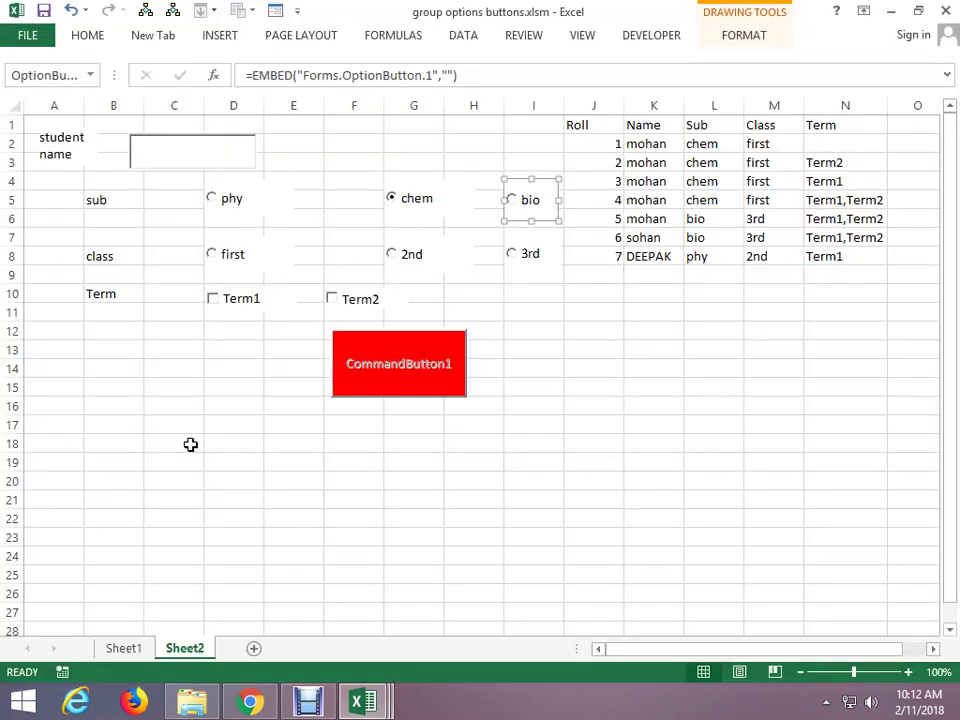
{"action": "key", "text": "alt+F11"}
{"action": "key", "text": "alt+F11"}
{"action": "key", "text": "alt+F11"}
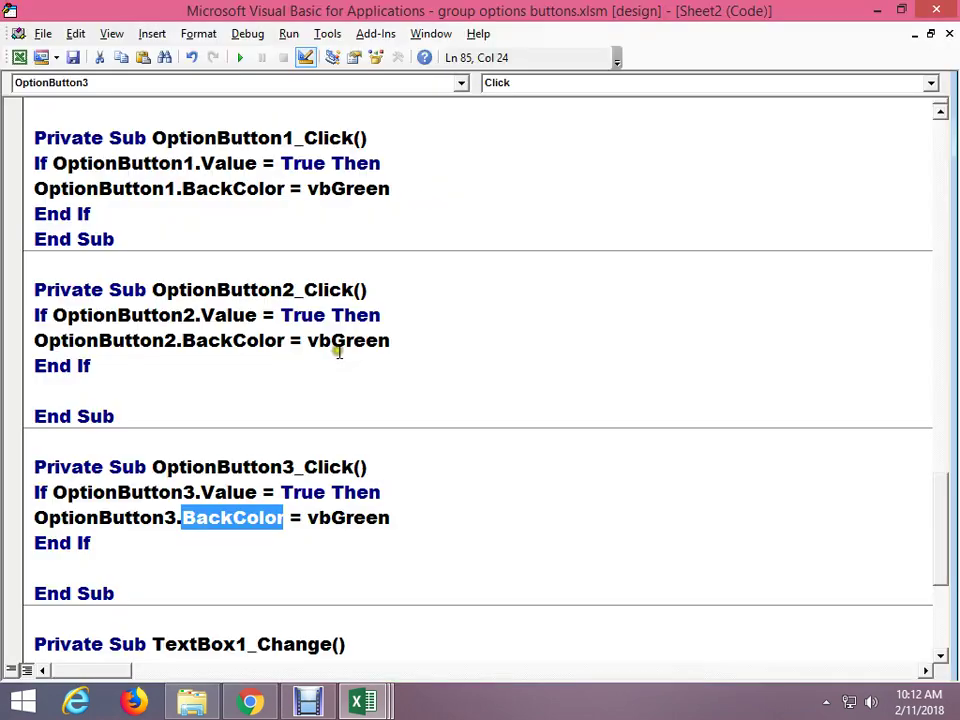
{"action": "scroll", "coordinate": [387, 347], "scroll_direction": "up", "scroll_amount": 2}
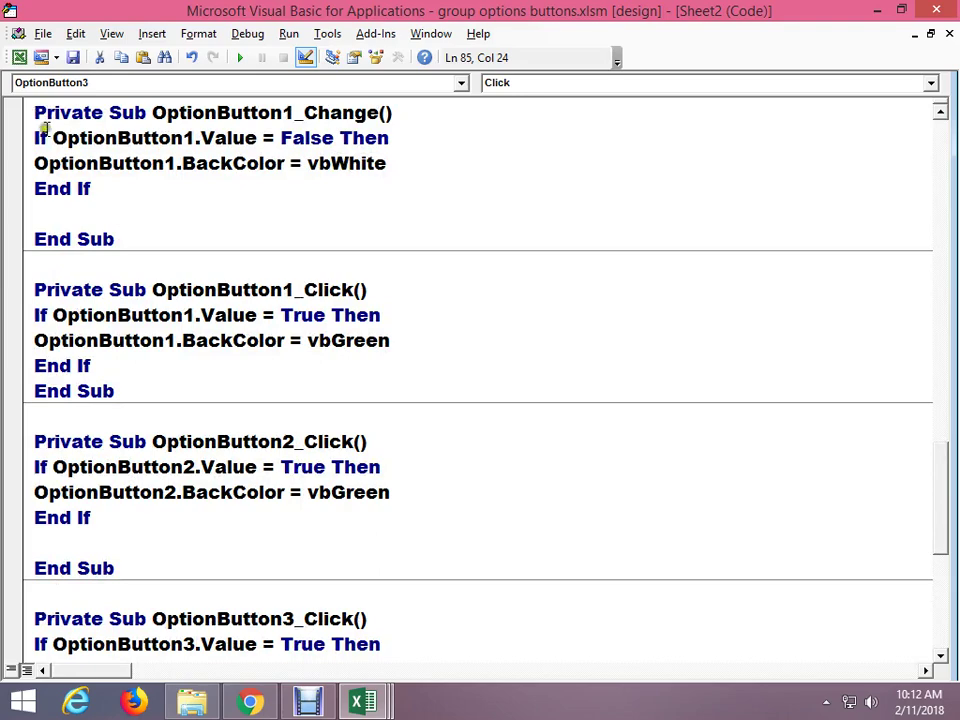
{"action": "left_click", "coordinate": [47, 137]}
{"action": "key", "text": "shift+Down"}
{"action": "key", "text": "shift+Down"}
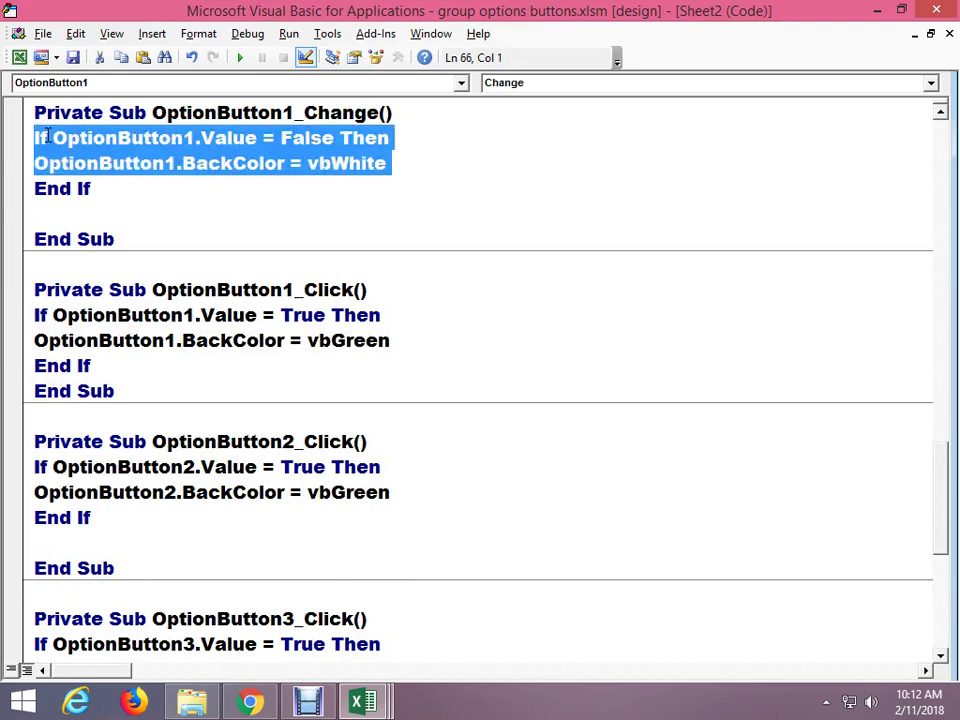
{"action": "key", "text": "shift+Down"}
{"action": "key", "text": "ctrl+c"}
{"action": "key", "text": "alt+F11"}
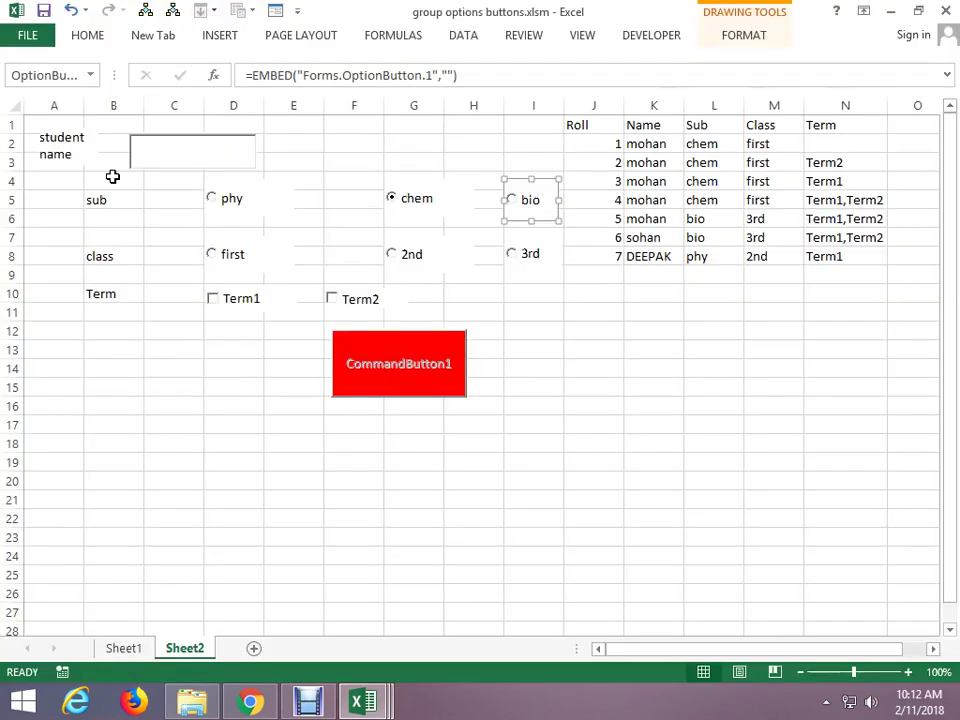
- Create a Change procedure for OptionButton2
{"action": "key", "text": "alt+F11"}
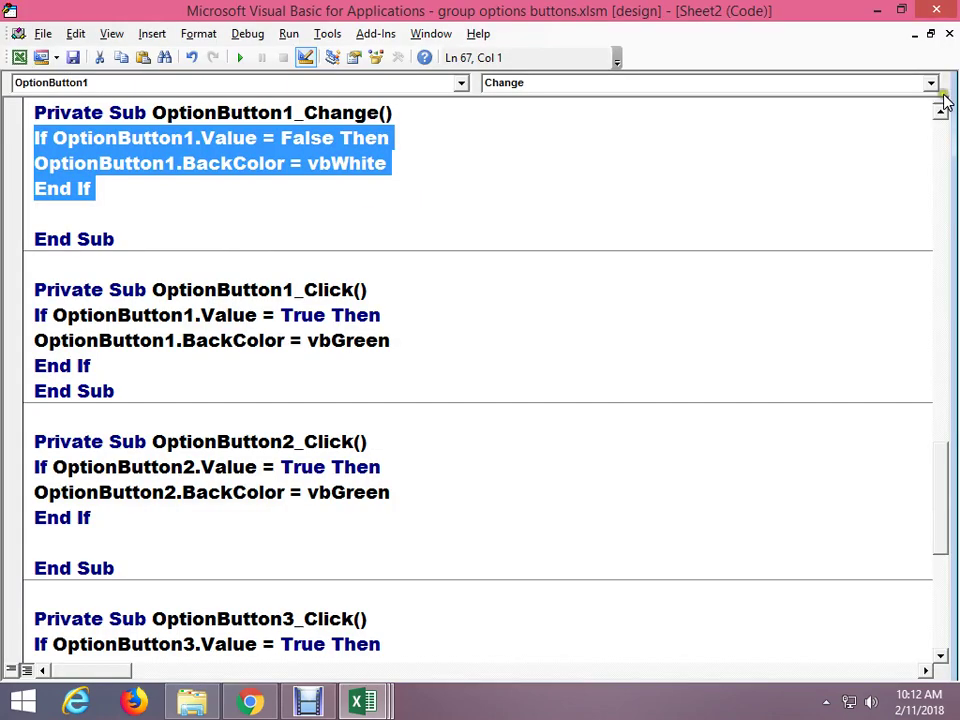
{"action": "key", "text": "alt+F11"}
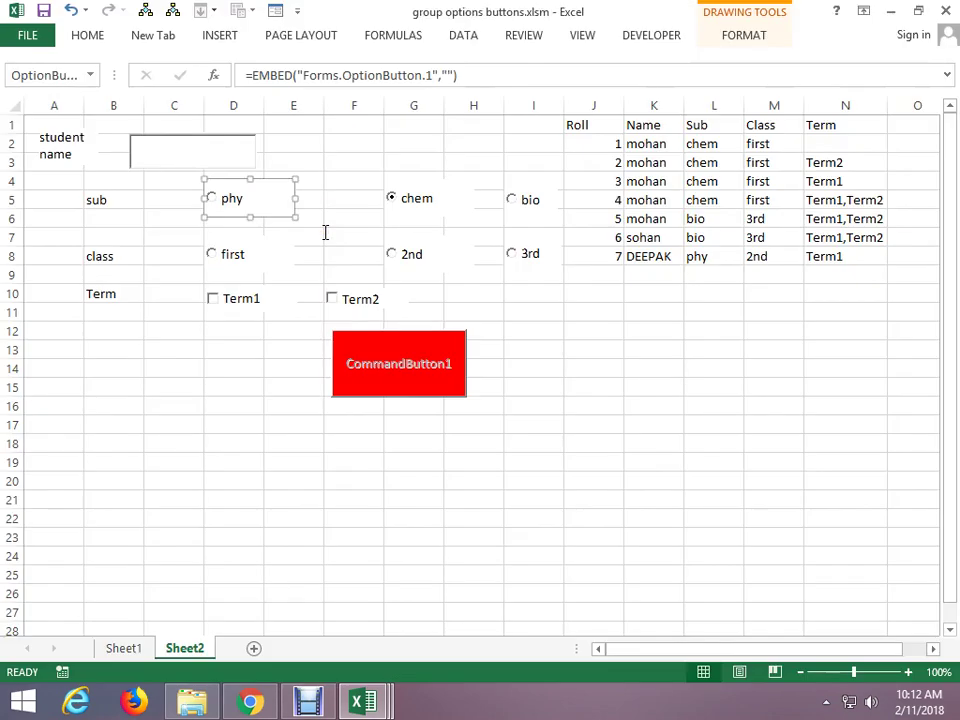
{"action": "key", "text": "alt+F11"}
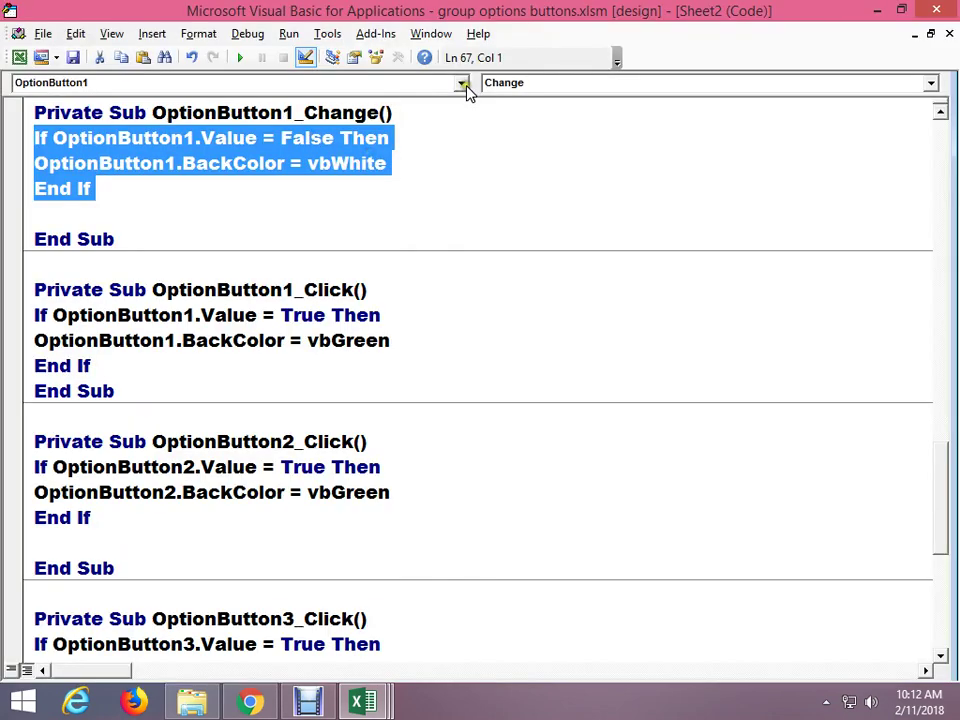
{"action": "left_click", "coordinate": [462, 84]}
{"action": "left_click", "coordinate": [315, 168]}
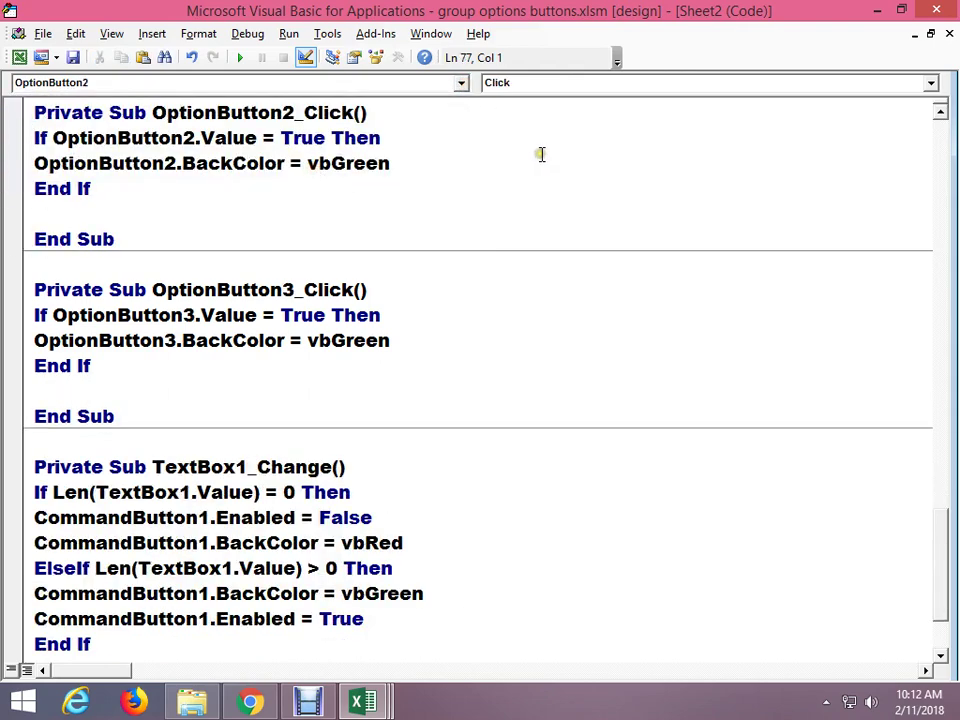
{"action": "left_click", "coordinate": [679, 82]}
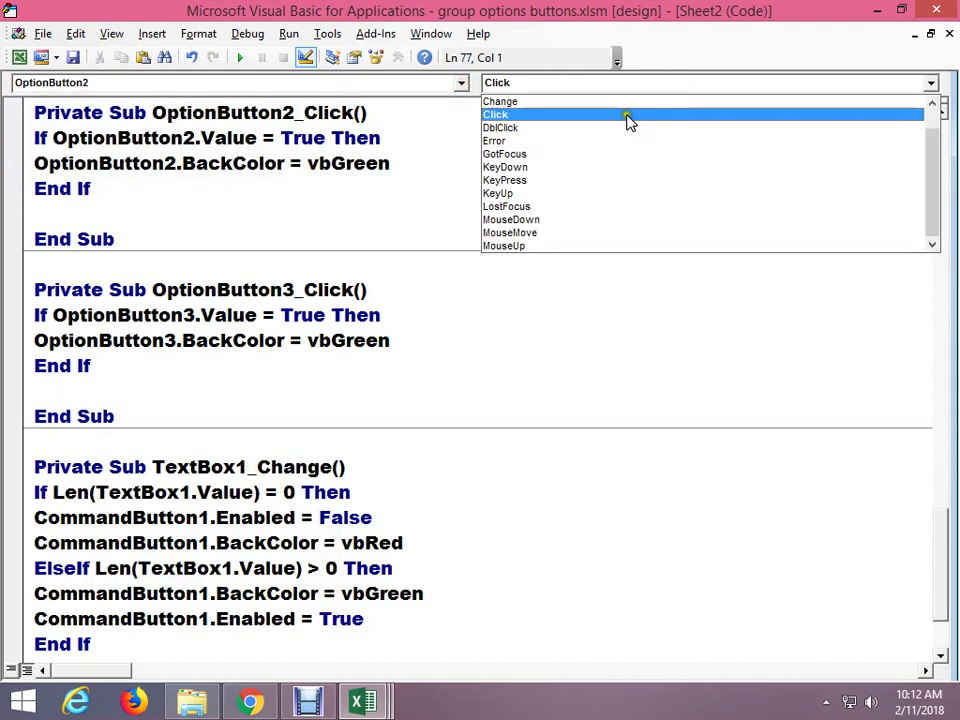
{"action": "left_click", "coordinate": [626, 103]}
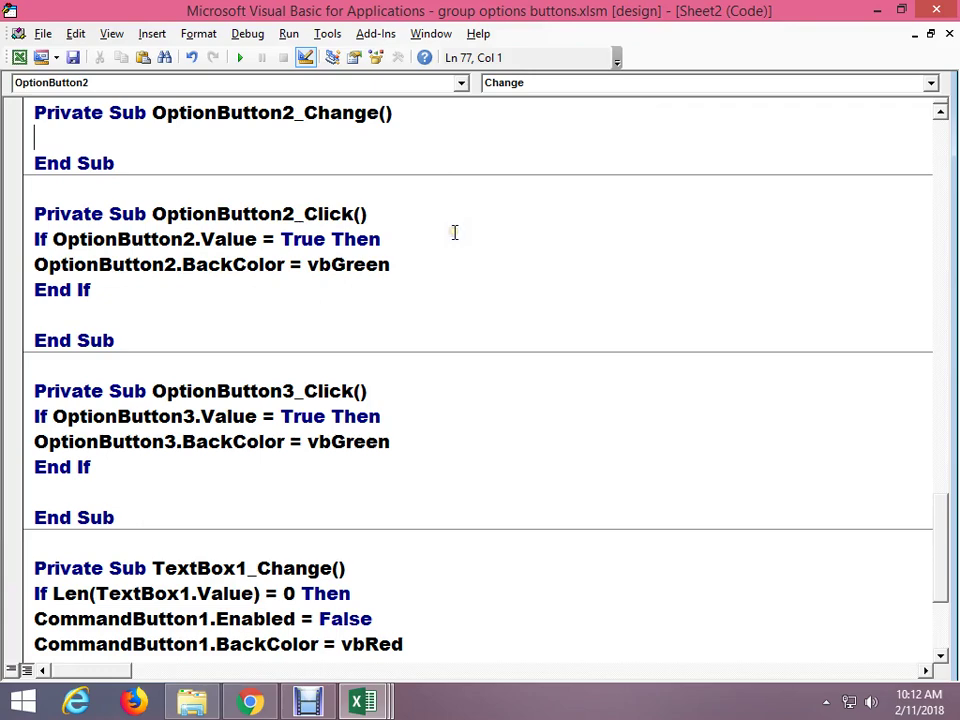
- Paste the white-when-False block into OptionButton2_Change and renumber it to OptionButton2
{"action": "key", "text": "ctrl+v"}
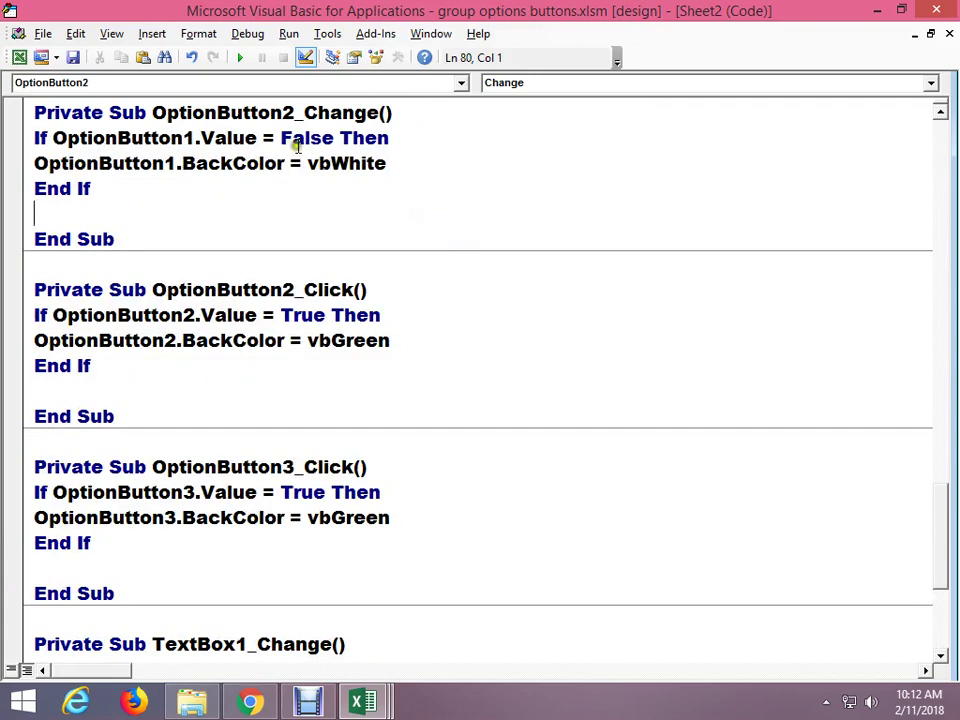
{"action": "left_click", "coordinate": [294, 140]}
{"action": "key", "text": "Down"}
{"action": "key", "text": "Delete"}
{"action": "type", "text": "2"}
{"action": "key", "text": "Delete"}
{"action": "type", "text": "2"}
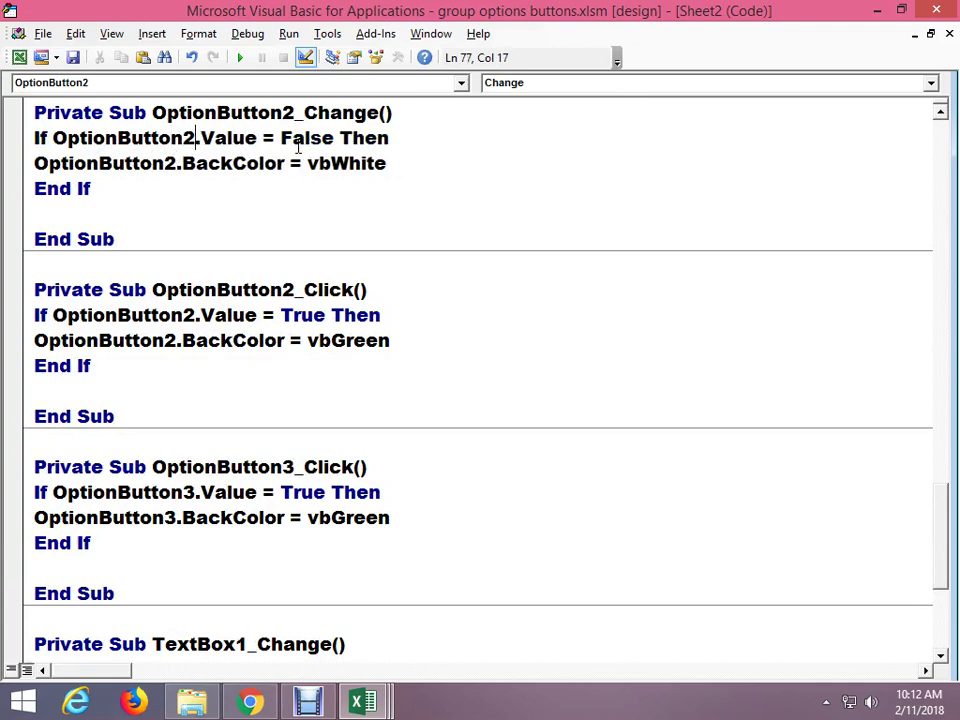
{"action": "key", "text": "Up"}
- Create OptionButton3_Change with the pasted block, renumbering it to OptionButton3
{"action": "left_click", "coordinate": [368, 81]}
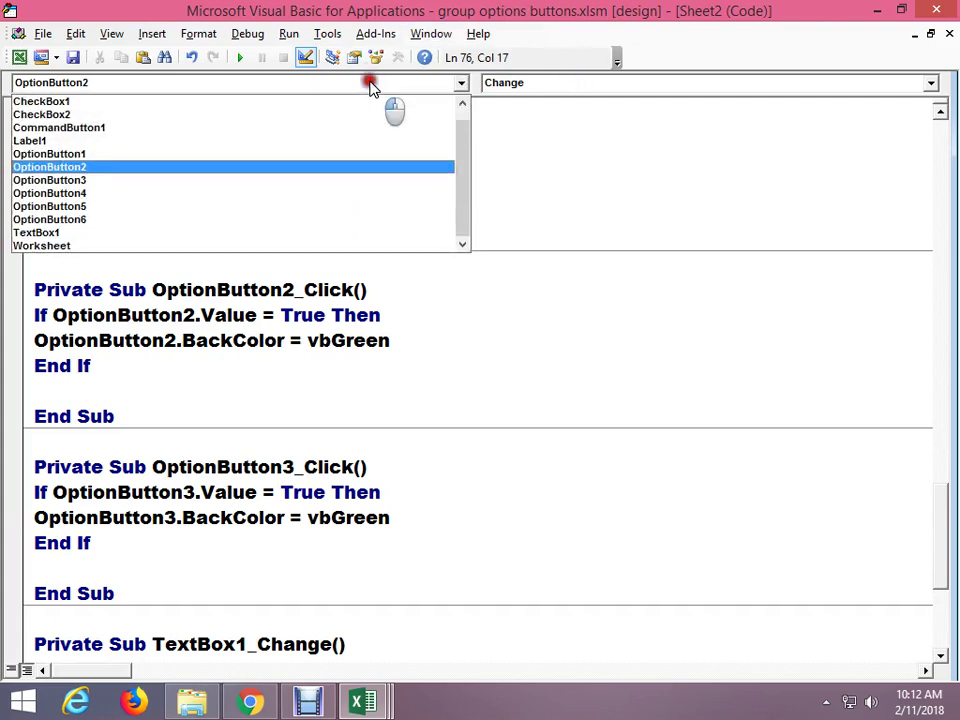
{"action": "left_click", "coordinate": [259, 181]}
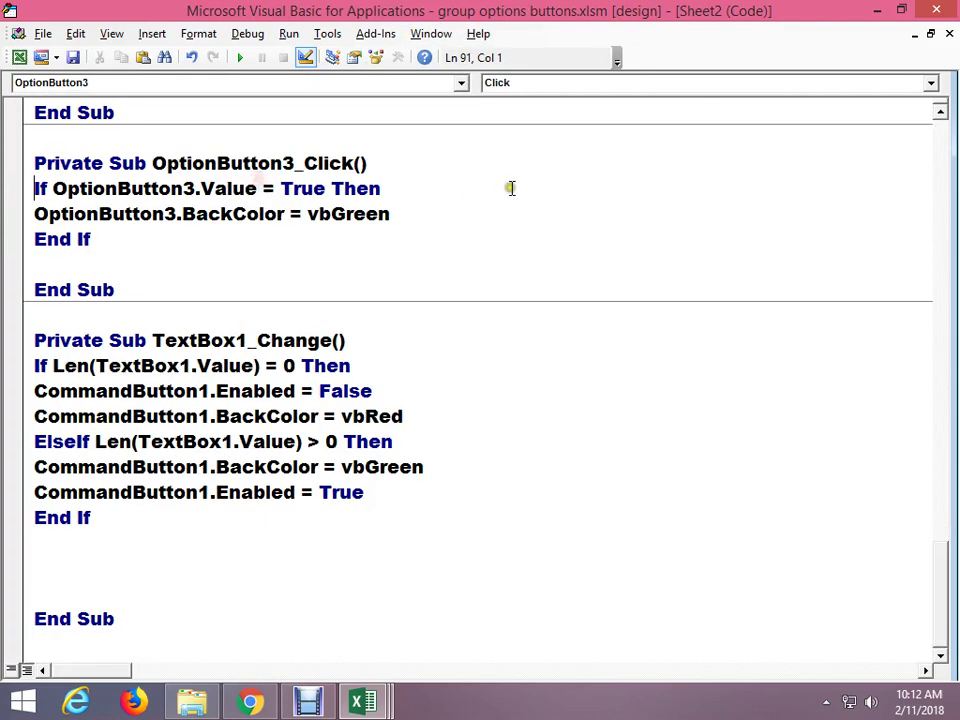
{"action": "left_click", "coordinate": [660, 84]}
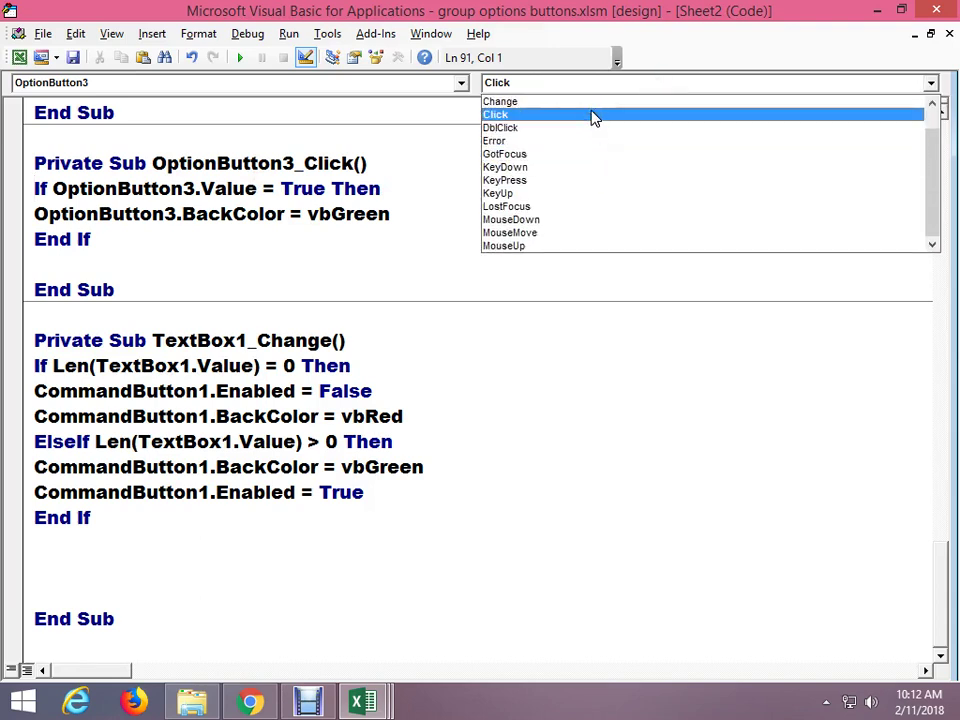
{"action": "left_click", "coordinate": [594, 102]}
{"action": "key", "text": "ctrl+v"}
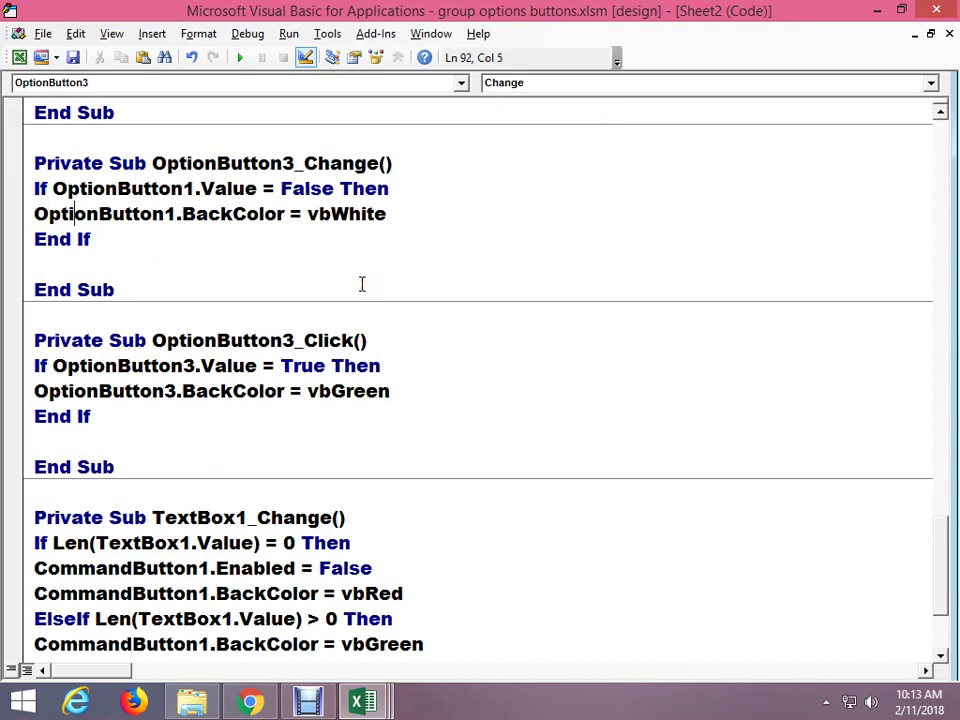
{"action": "key", "text": "Delete"}
{"action": "type", "text": "3"}
{"action": "key", "text": "Up"}
{"action": "key", "text": "Delete"}
- Finish renumbering OptionButton3_Change and turn off Design Mode in Excel
{"action": "type", "text": "3"}
{"action": "key", "text": "alt+F11"}
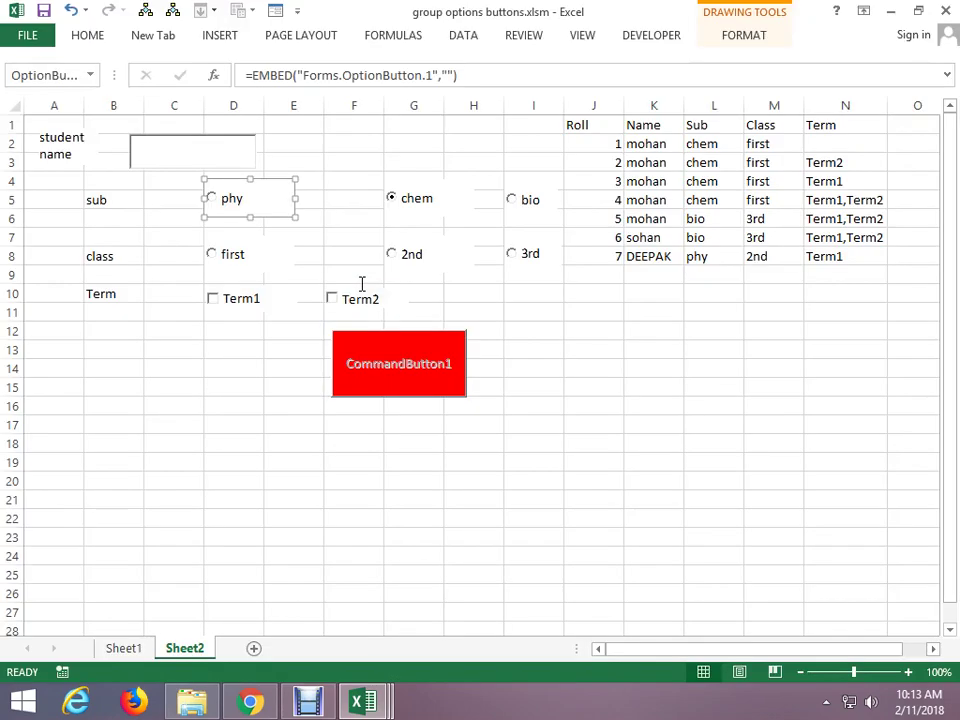
{"action": "left_click", "coordinate": [752, 42]}
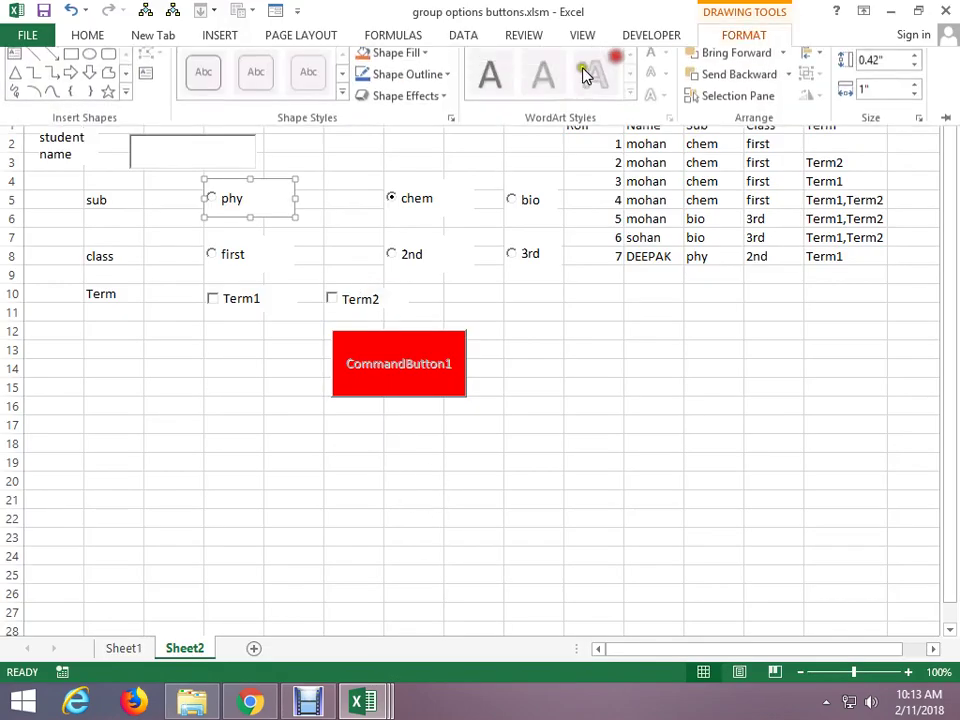
{"action": "left_click", "coordinate": [627, 35]}
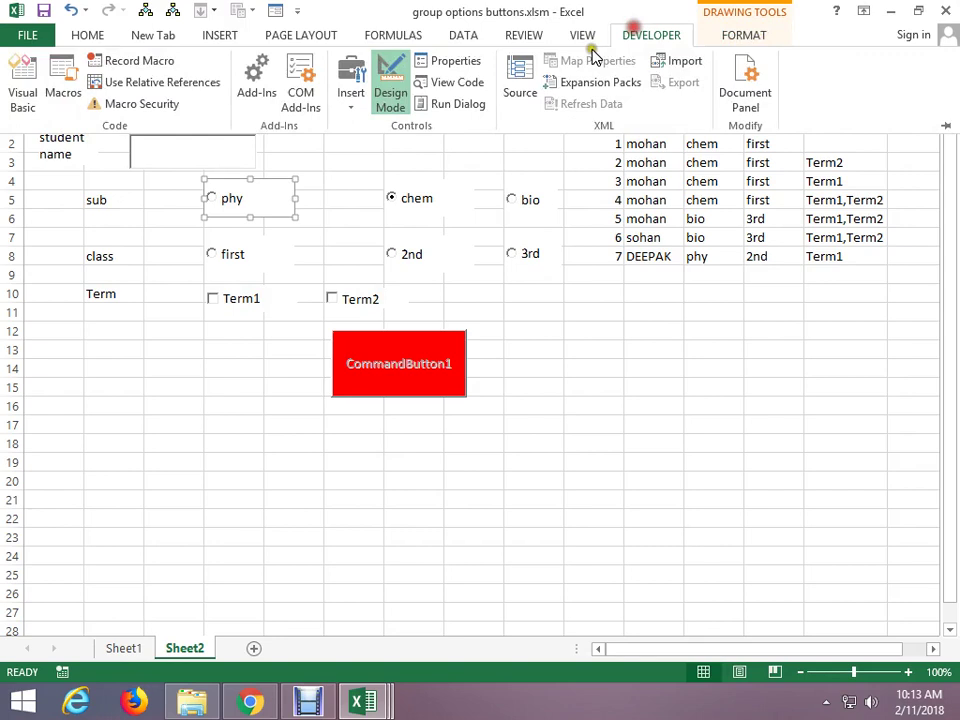
{"action": "left_click", "coordinate": [389, 100]}
{"action": "left_click", "coordinate": [468, 216]}
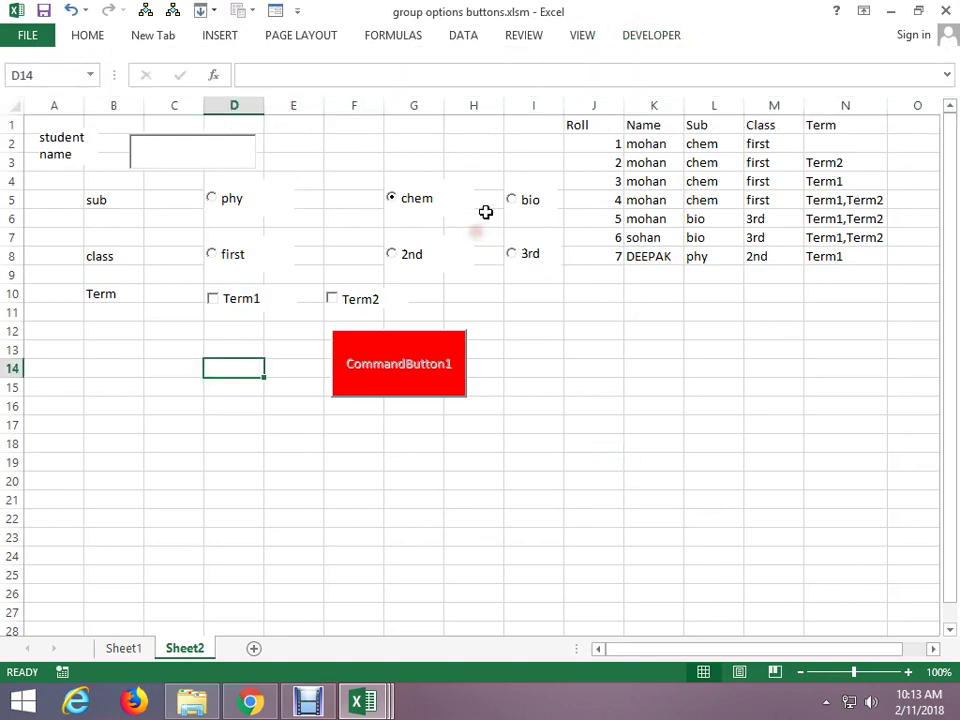
- Test by choosing bio, phy, chem, then bio, and clear a stray letter from the name box
{"action": "left_click", "coordinate": [530, 206]}
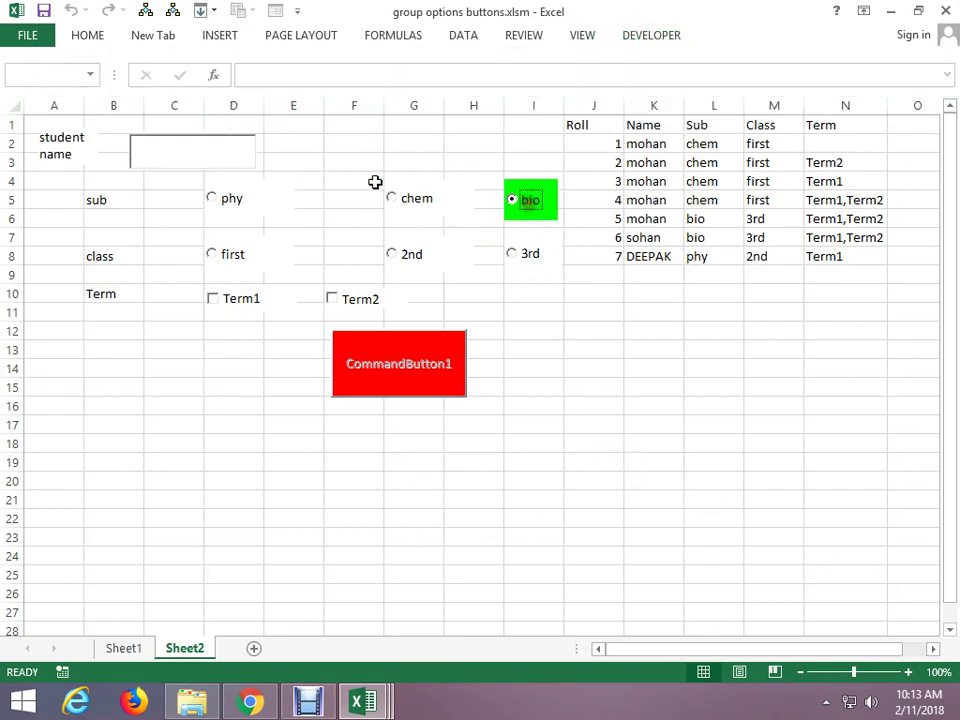
{"action": "left_click", "coordinate": [211, 198]}
{"action": "left_click", "coordinate": [390, 200]}
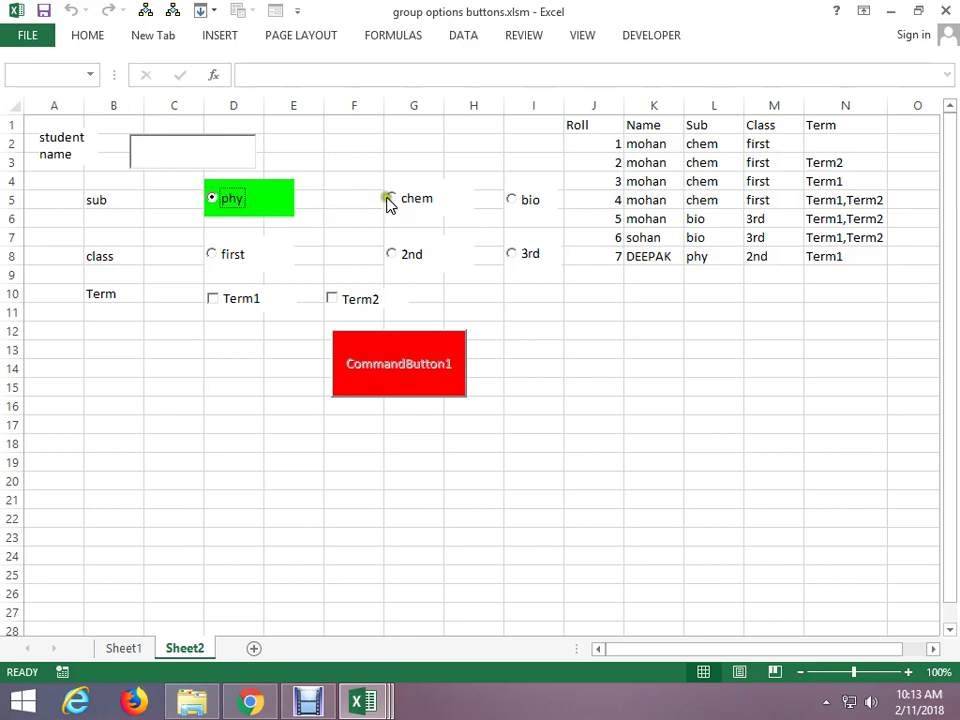
{"action": "left_click", "coordinate": [513, 200]}
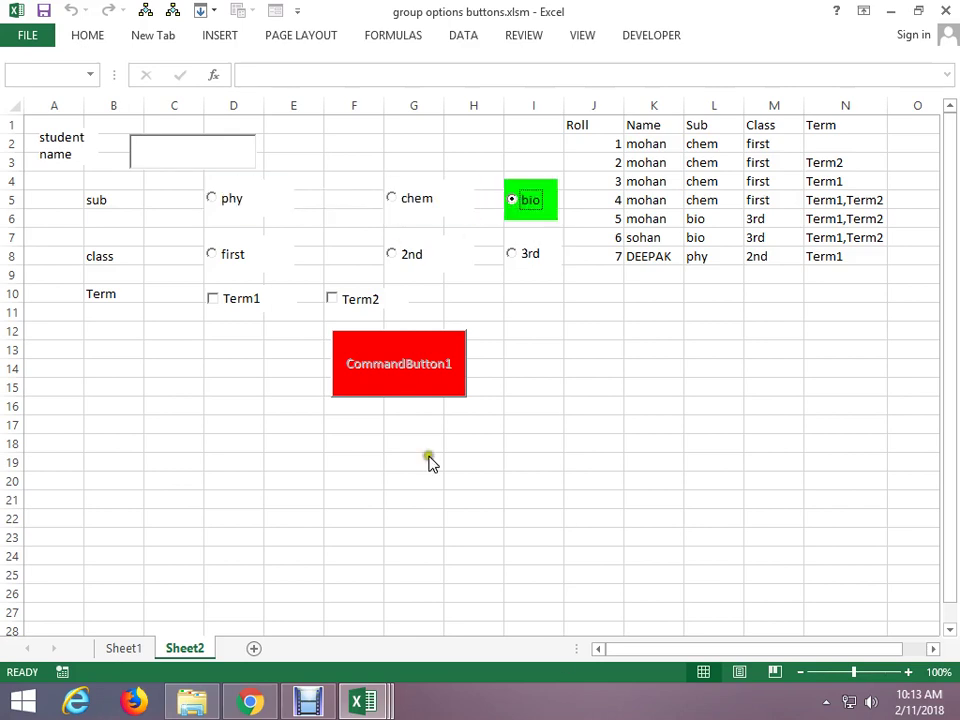
{"action": "type", "text": "s"}
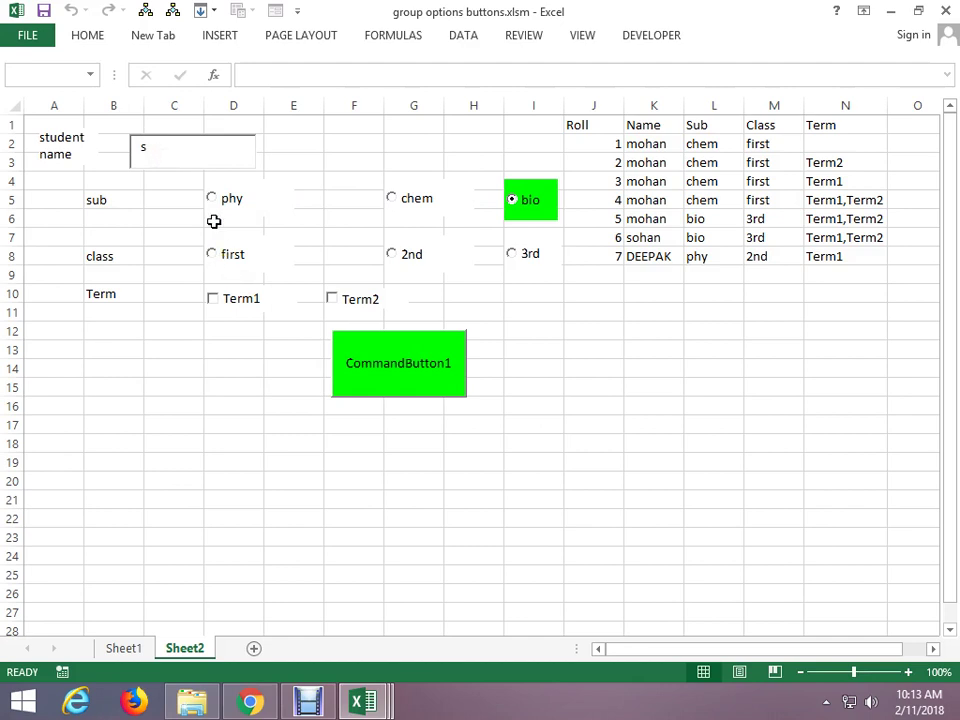
{"action": "key", "text": "BackSpace"}
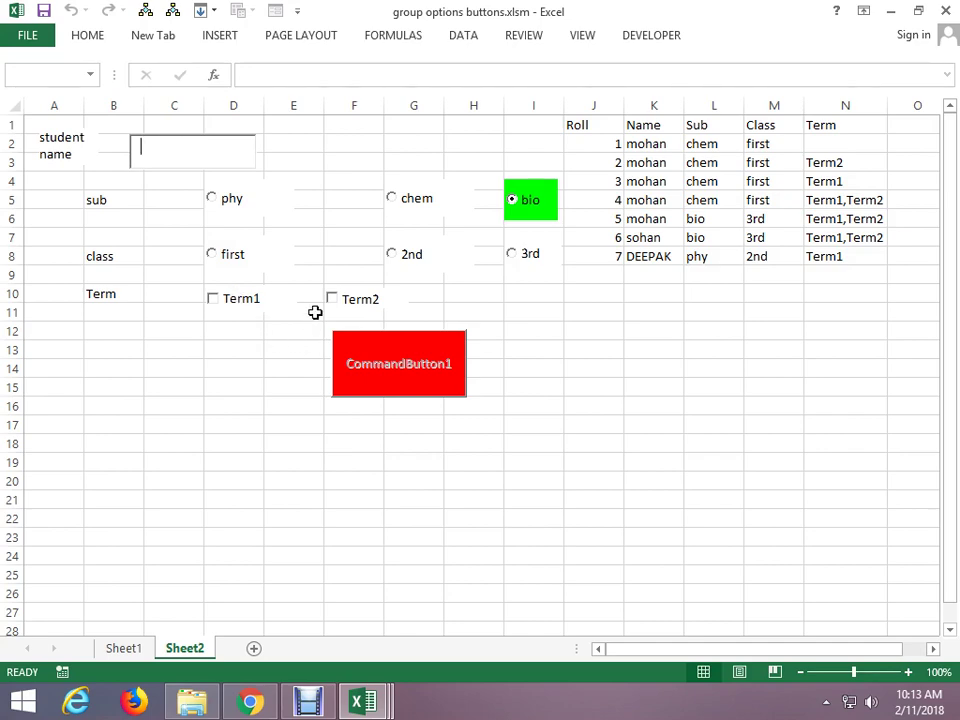
{"action": "key", "text": "alt+F11"}
{"action": "key", "text": "alt+F11"}
{"action": "key", "text": "alt+F11"}
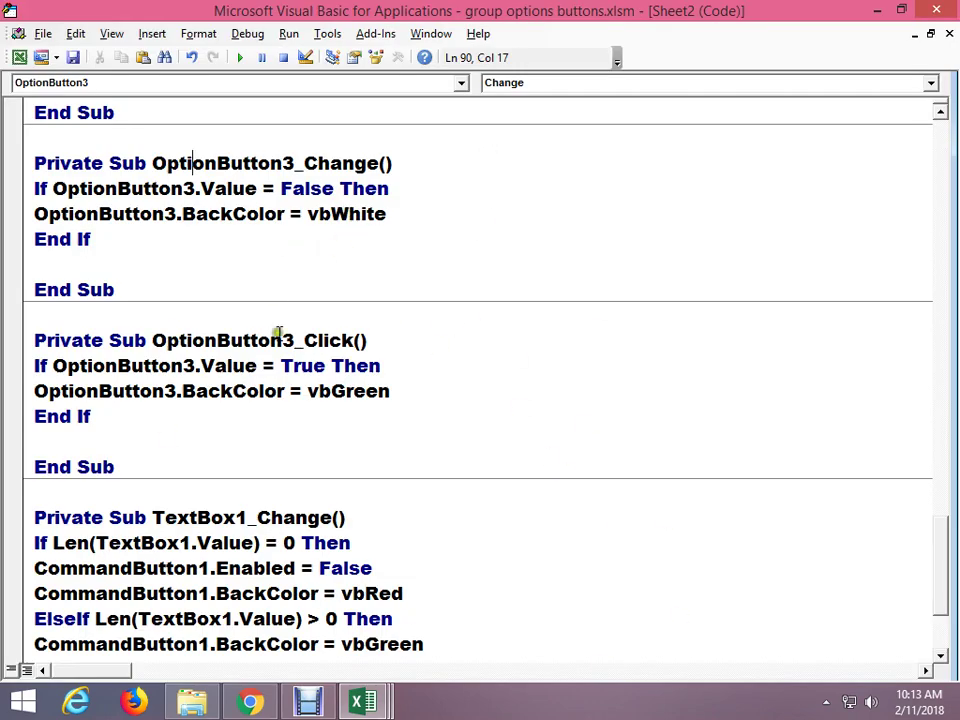
- Turn on 'Lock project for viewing' in the VBAProject Properties Protection settings
{"action": "left_click", "coordinate": [320, 36]}
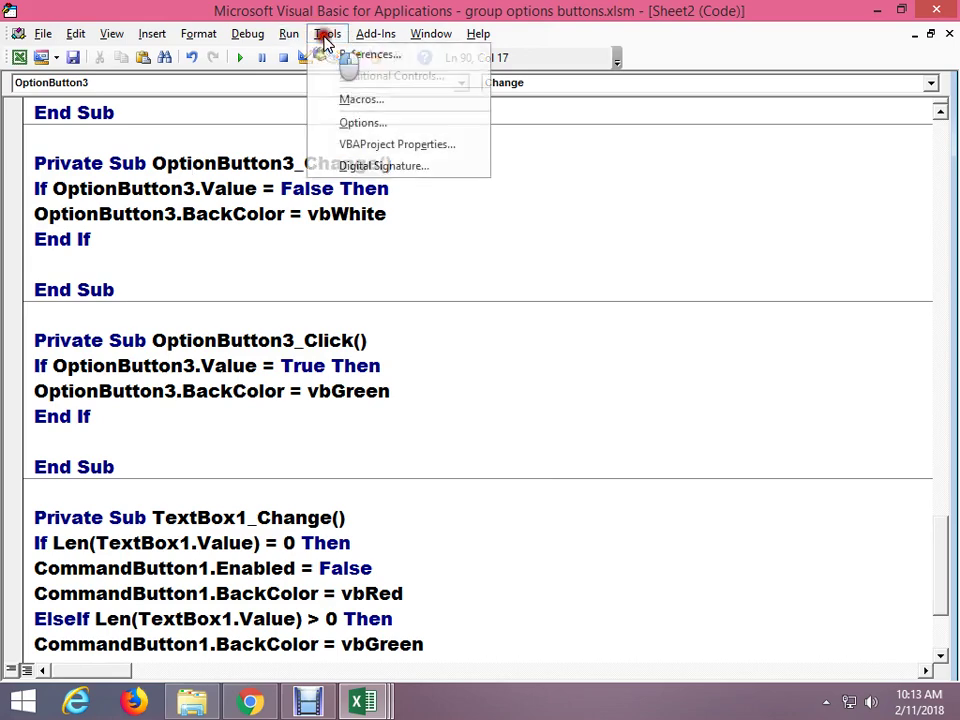
{"action": "left_click", "coordinate": [382, 144]}
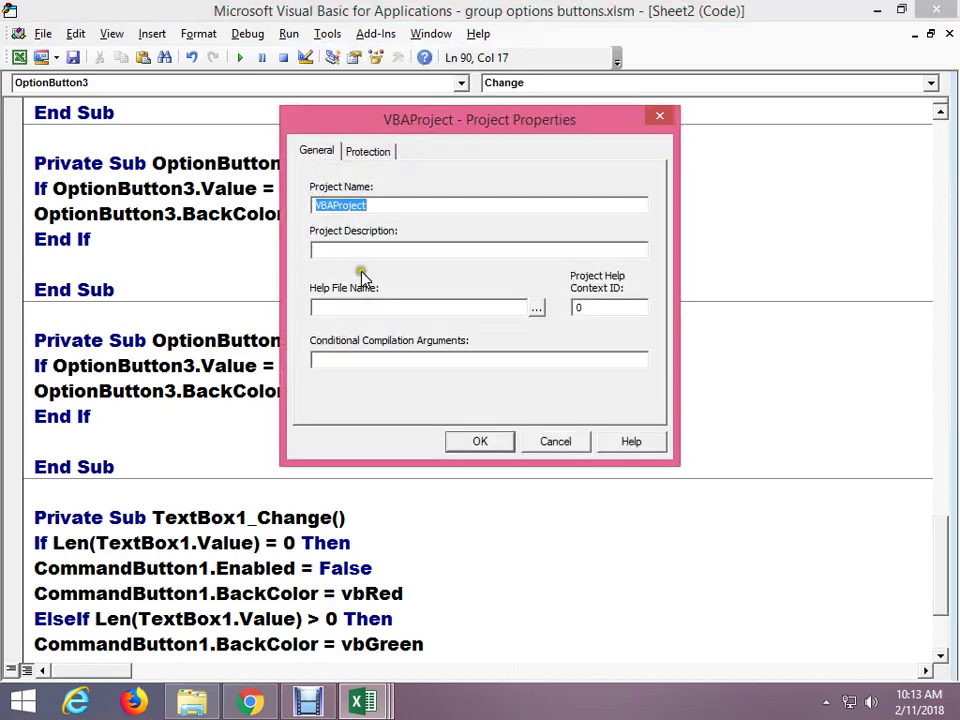
{"action": "left_click", "coordinate": [368, 151]}
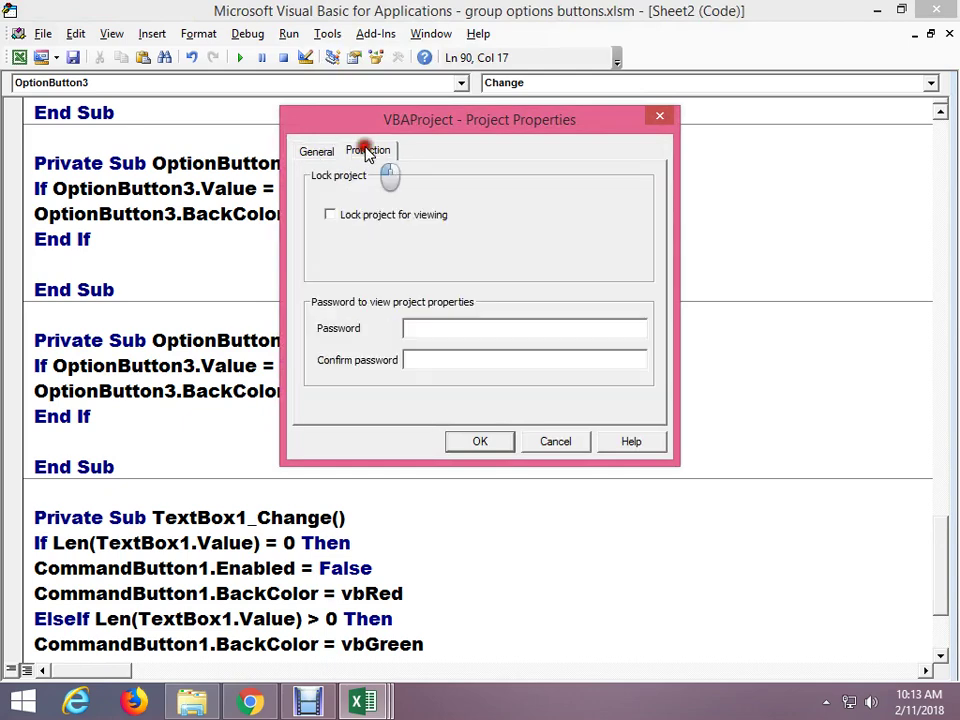
{"action": "left_click", "coordinate": [367, 220]}
- Enter and confirm the project password, apply it, and return to the workbook
{"action": "left_click", "coordinate": [420, 327]}
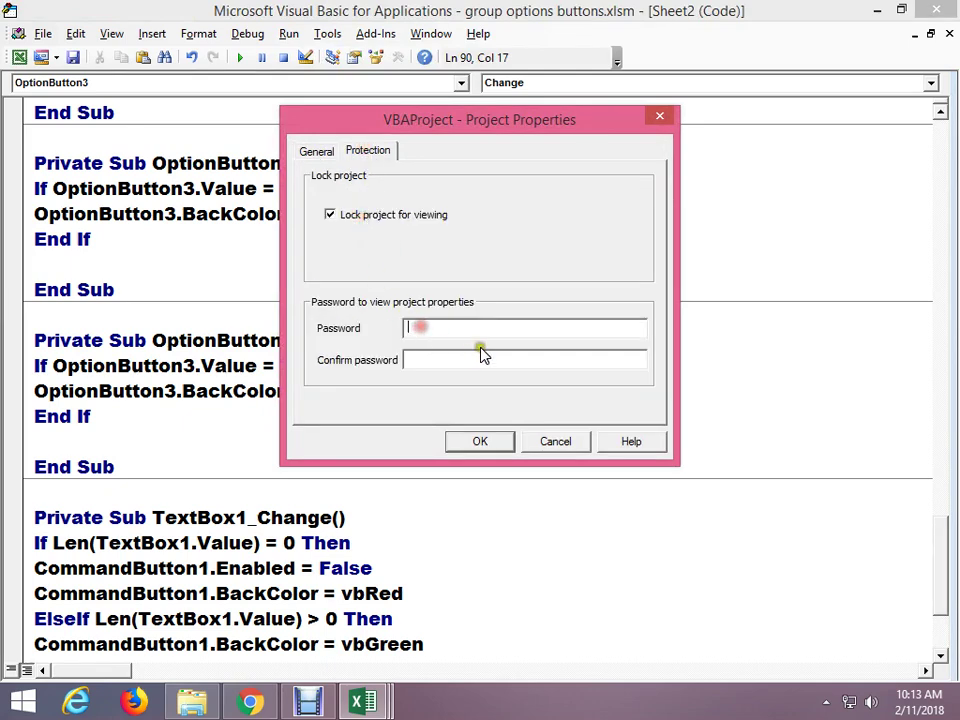
{"action": "left_click", "coordinate": [456, 362]}
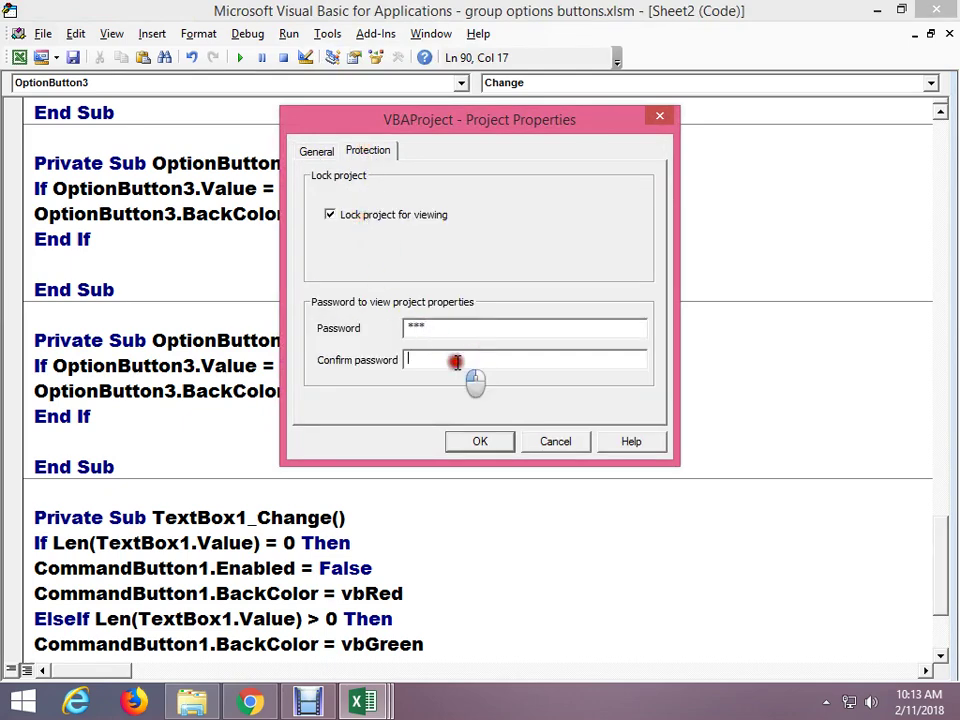
{"action": "left_click", "coordinate": [484, 444]}
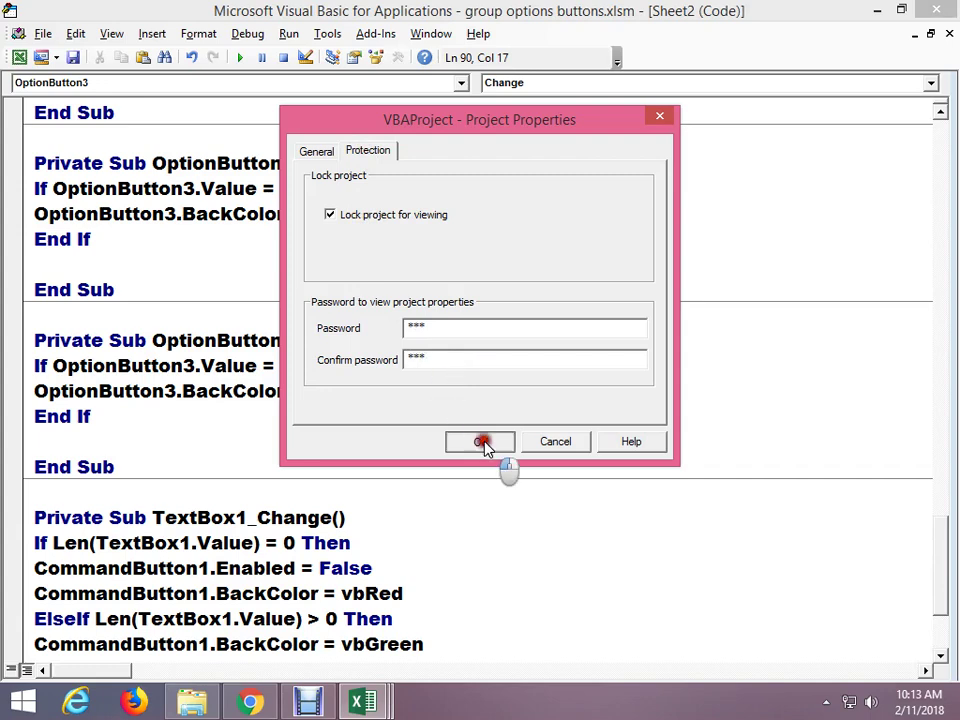
{"action": "key", "text": "alt+F11"}
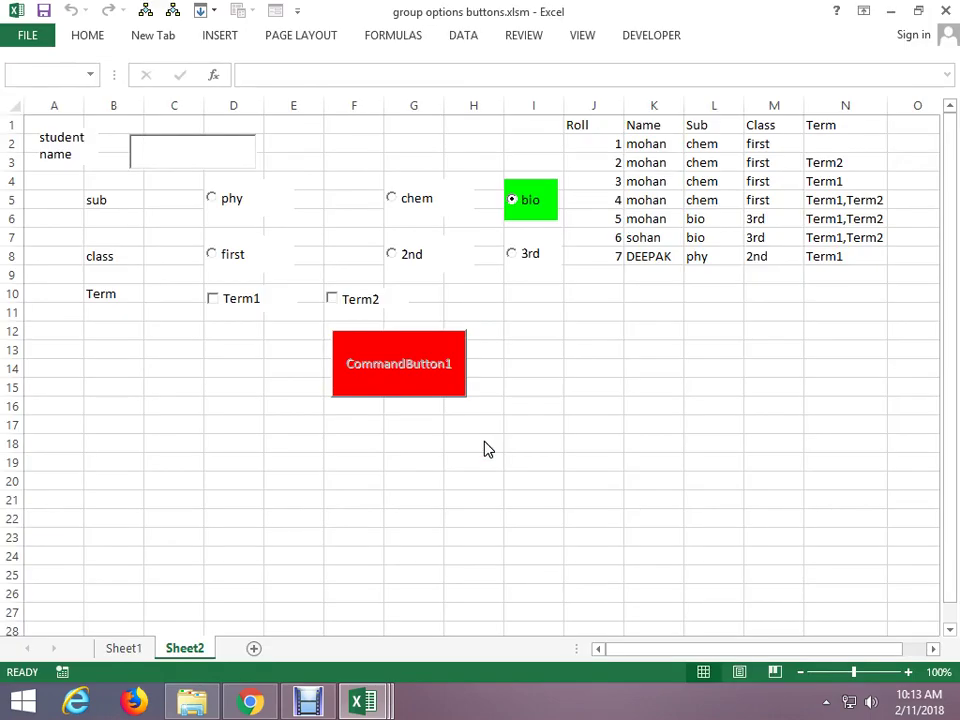
{"action": "key", "text": "alt+space"}
- Close Excel and reopen group options buttons.xlsm from its folder in File Explorer
{"action": "key", "text": "Escape"}
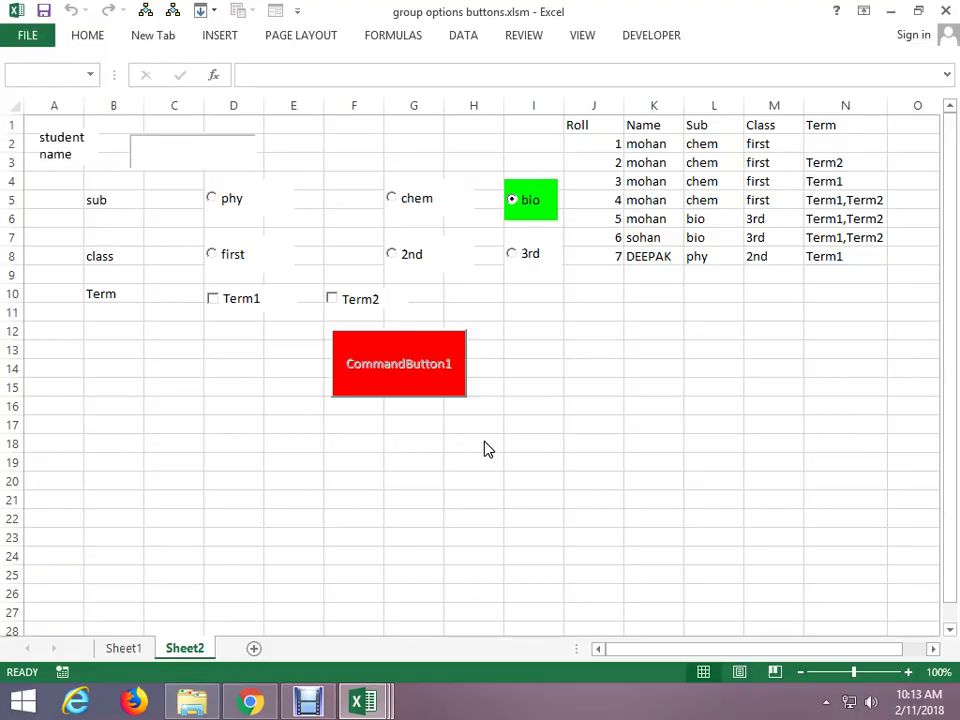
{"action": "key", "text": "alt+F11"}
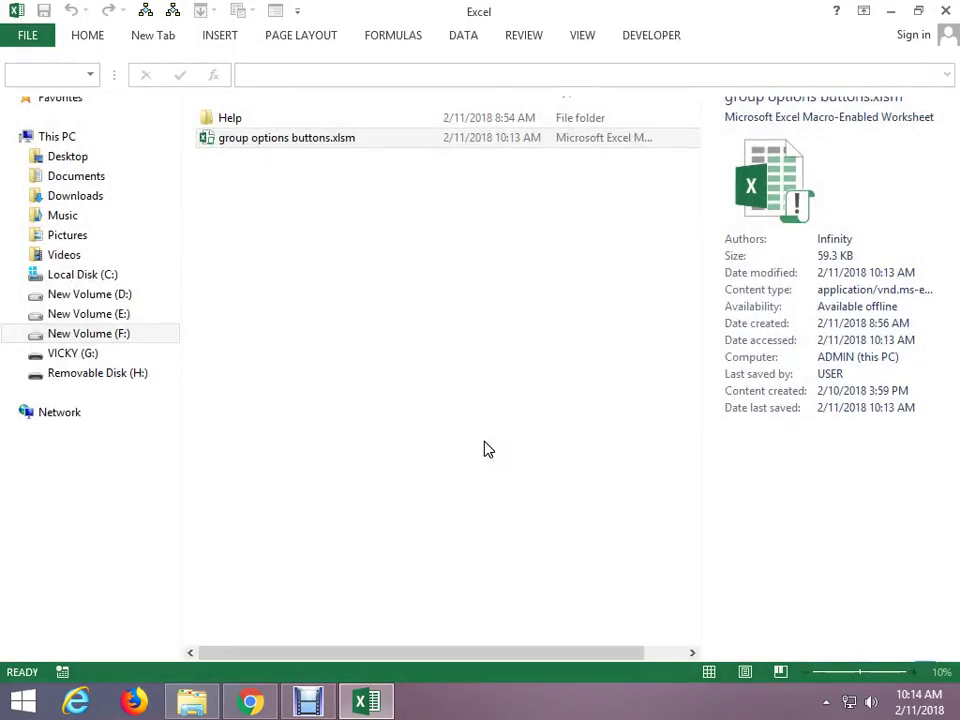
{"action": "left_click", "coordinate": [377, 145]}
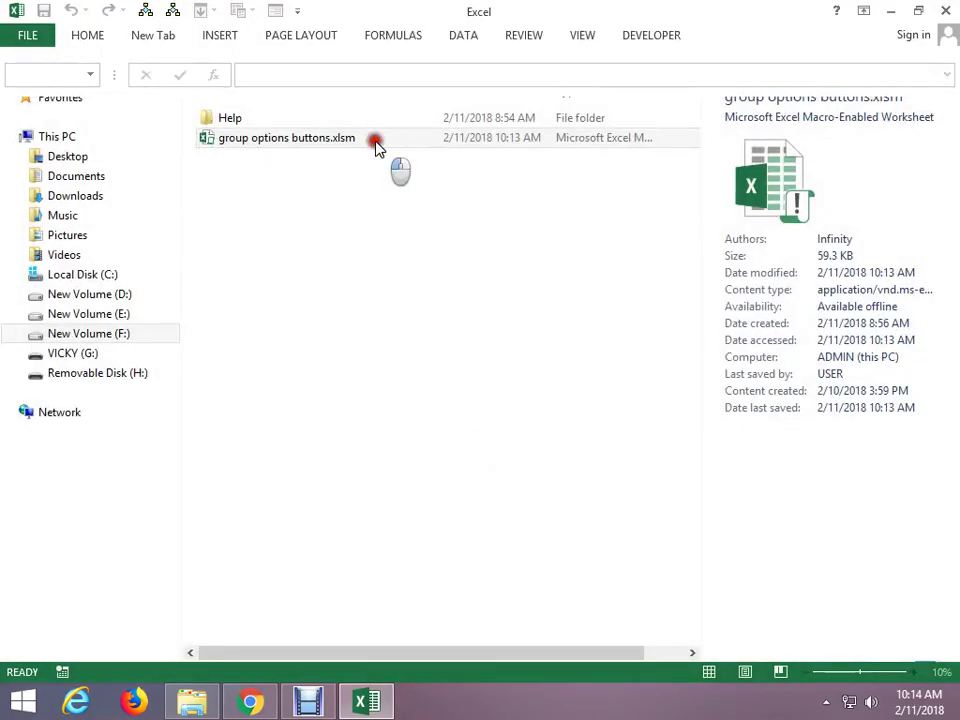
{"action": "left_click", "coordinate": [287, 208]}
{"action": "left_click", "coordinate": [368, 706]}
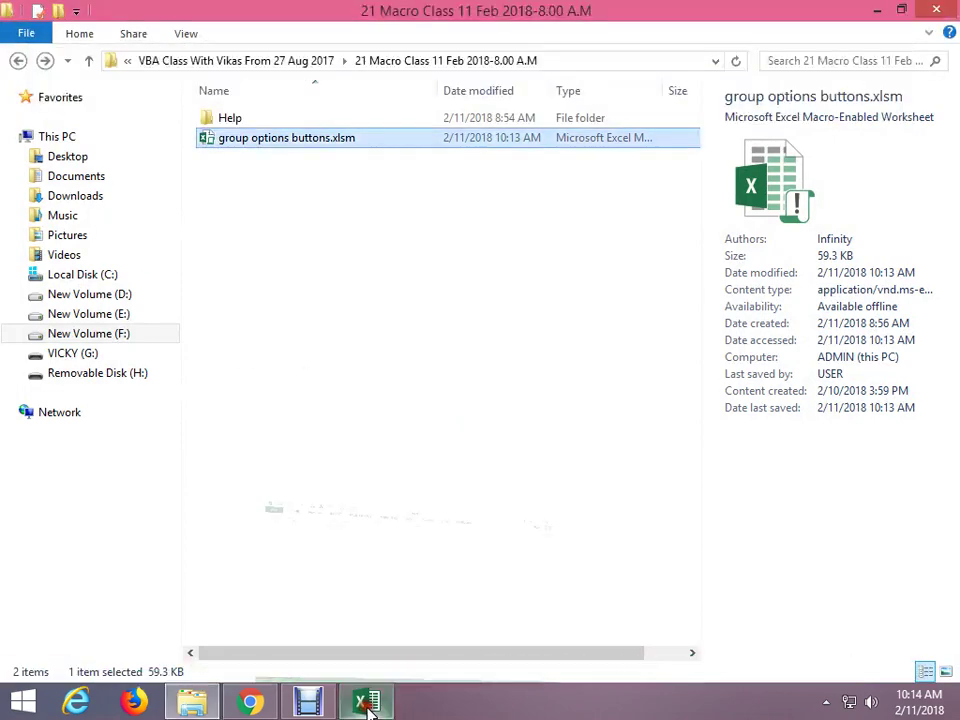
{"action": "left_click", "coordinate": [368, 706]}
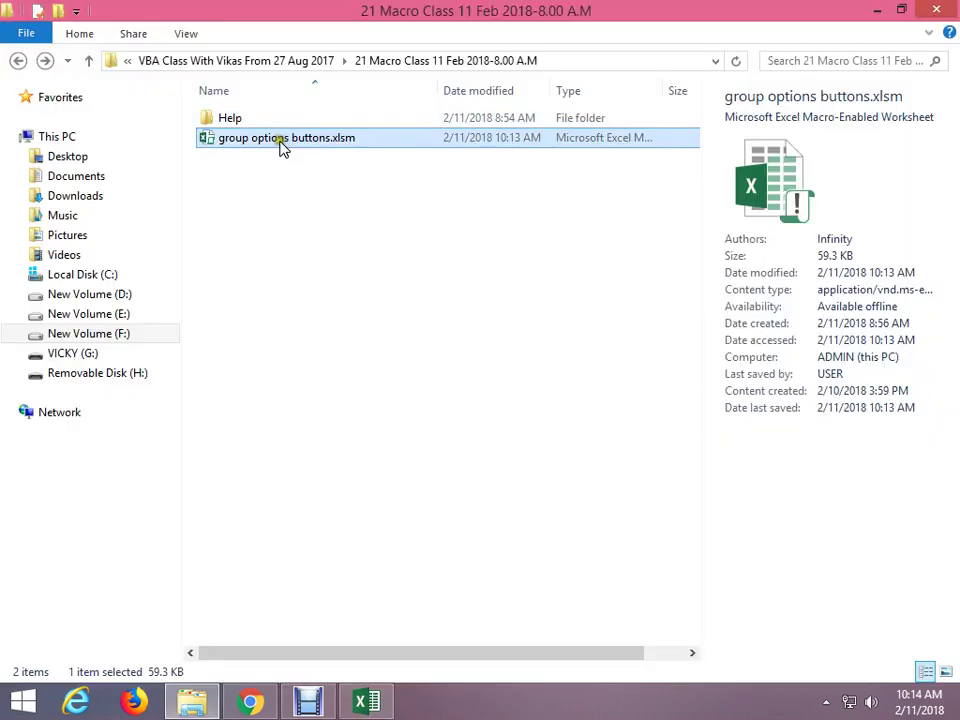
{"action": "double_click", "coordinate": [280, 145]}
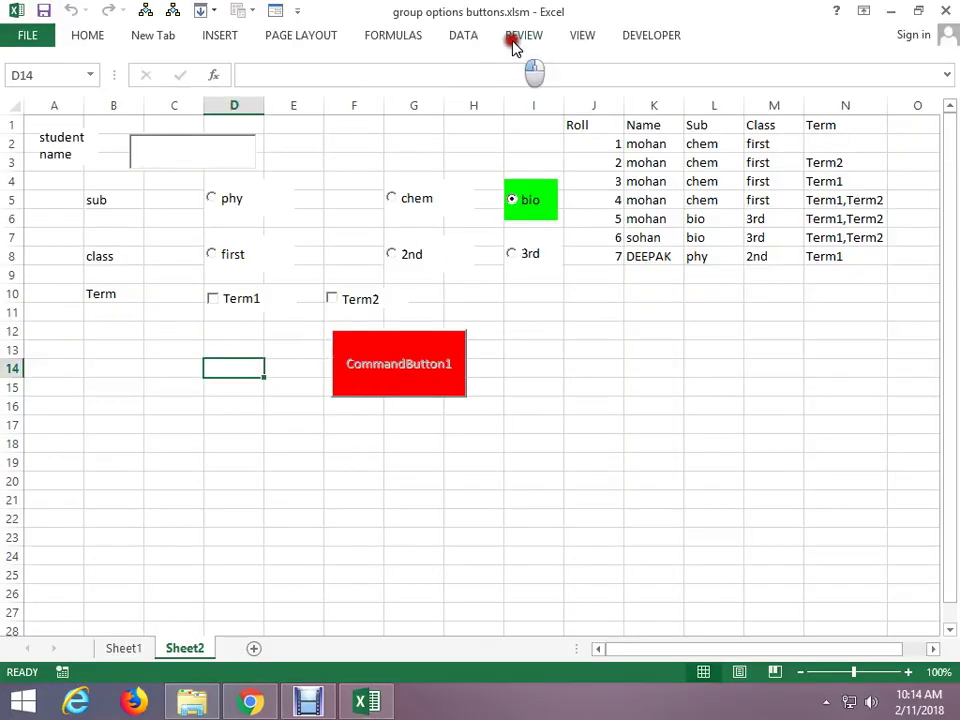
- Unlock the VBA project with its password and expand Microsoft Excel Objects to list Sheet1, Sheet2, ThisWorkbook
{"action": "left_click", "coordinate": [648, 36]}
{"action": "left_click", "coordinate": [20, 80]}
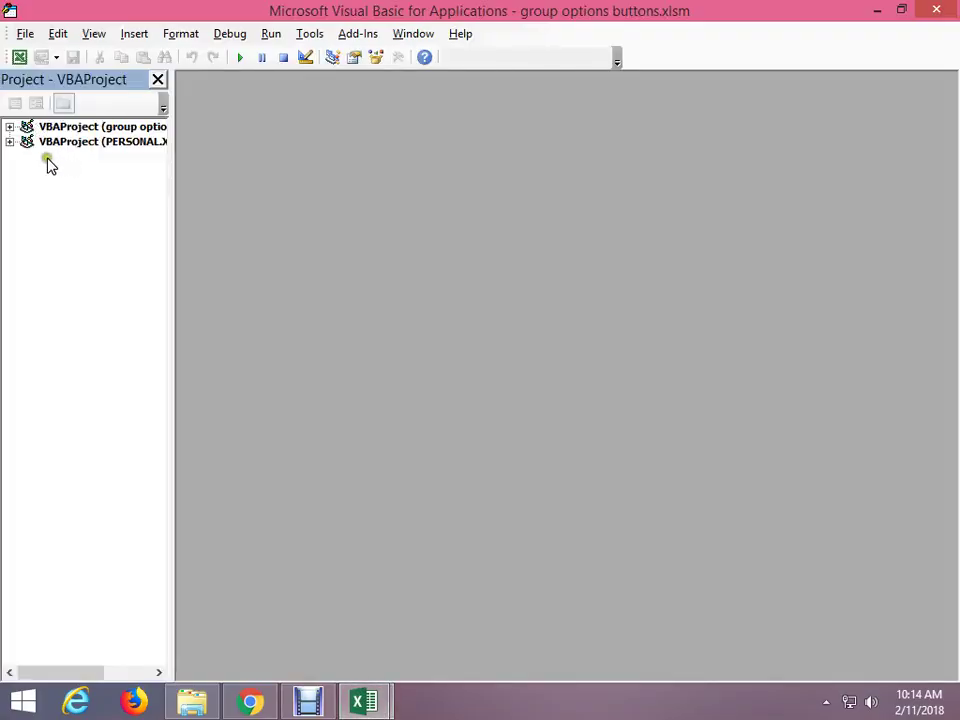
{"action": "left_click", "coordinate": [10, 127]}
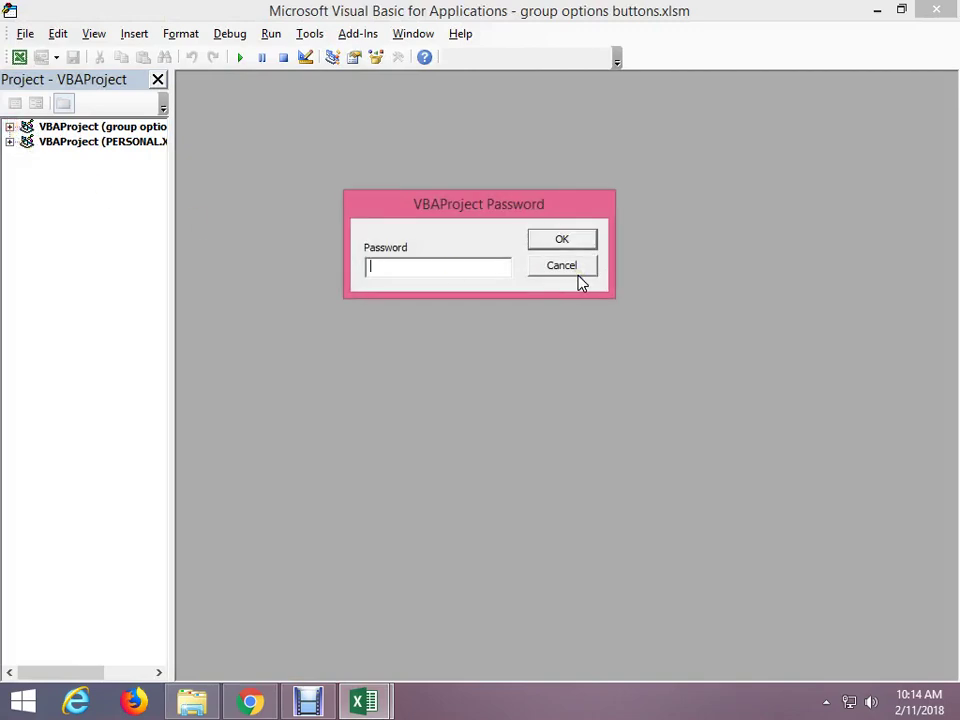
{"action": "key", "text": "Return"}
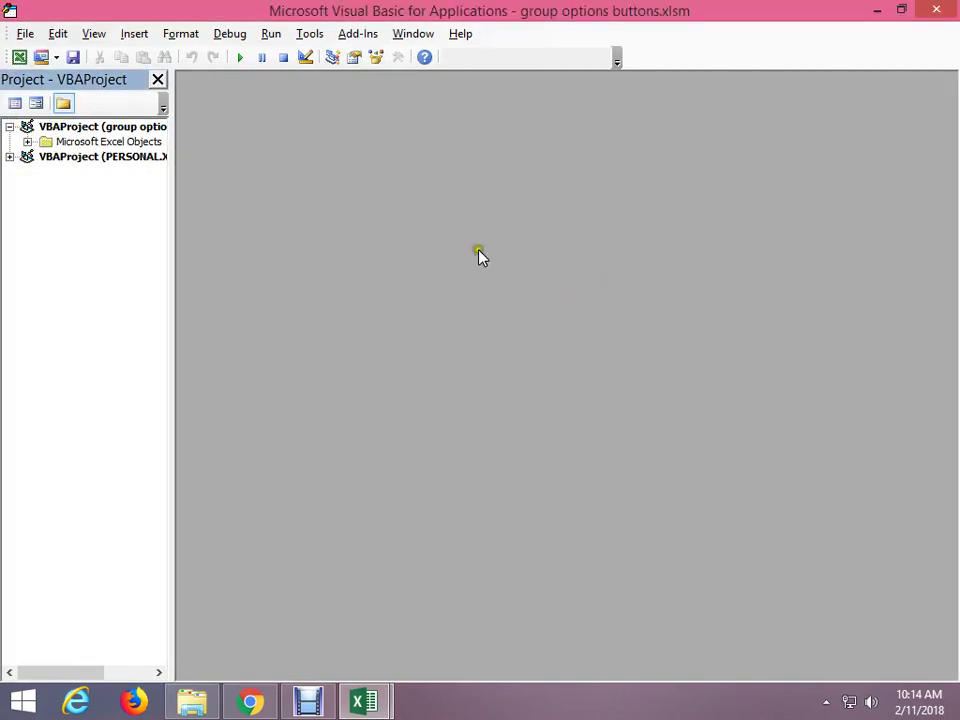
{"action": "left_click", "coordinate": [27, 141]}
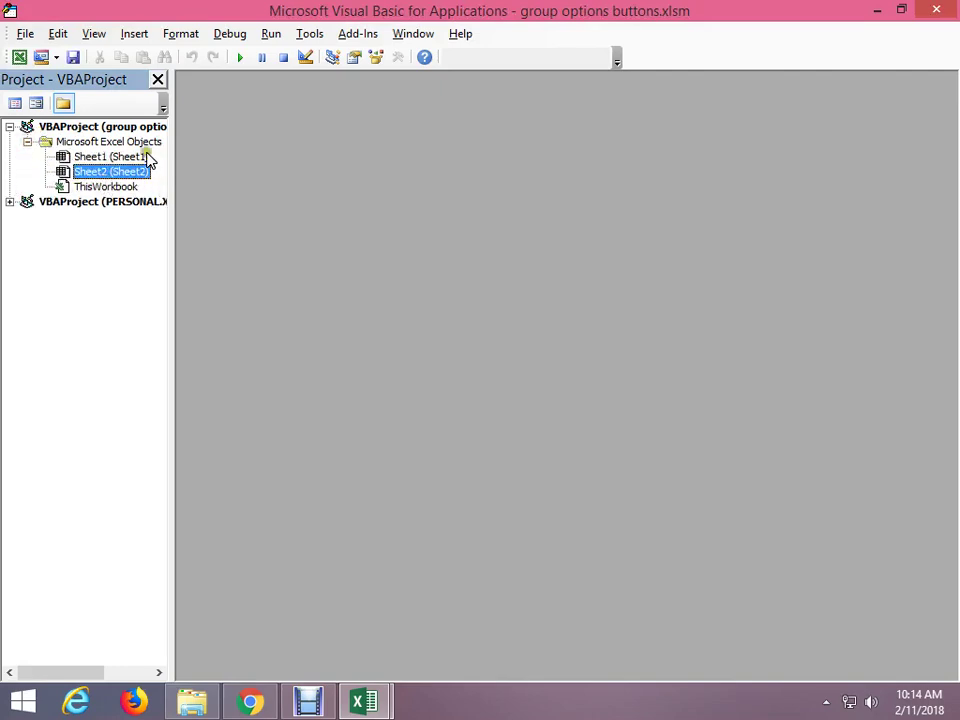
- Select the chem option button so it turns green and bio turns white
{"action": "key", "text": "alt+F11"}
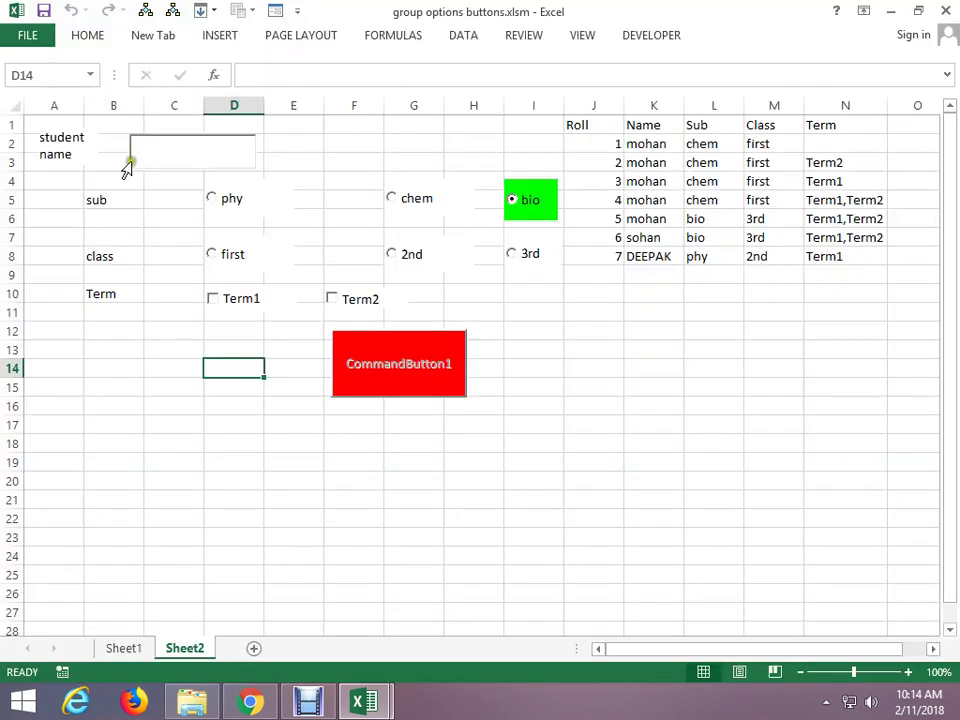
{"action": "left_click", "coordinate": [660, 38]}
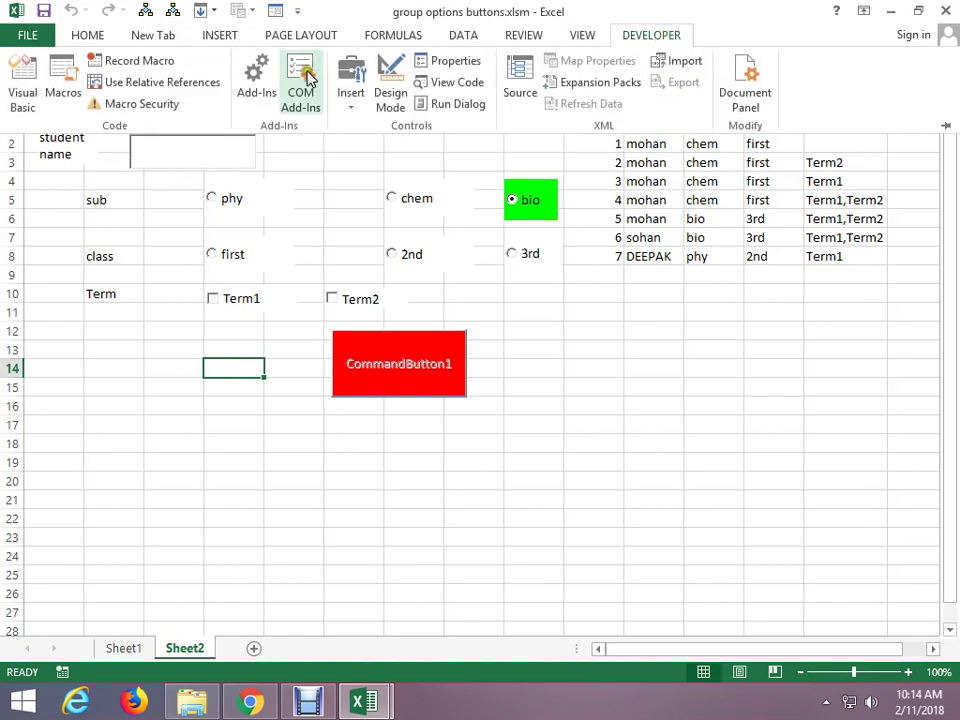
{"action": "left_click", "coordinate": [353, 100]}
{"action": "left_click", "coordinate": [501, 315]}
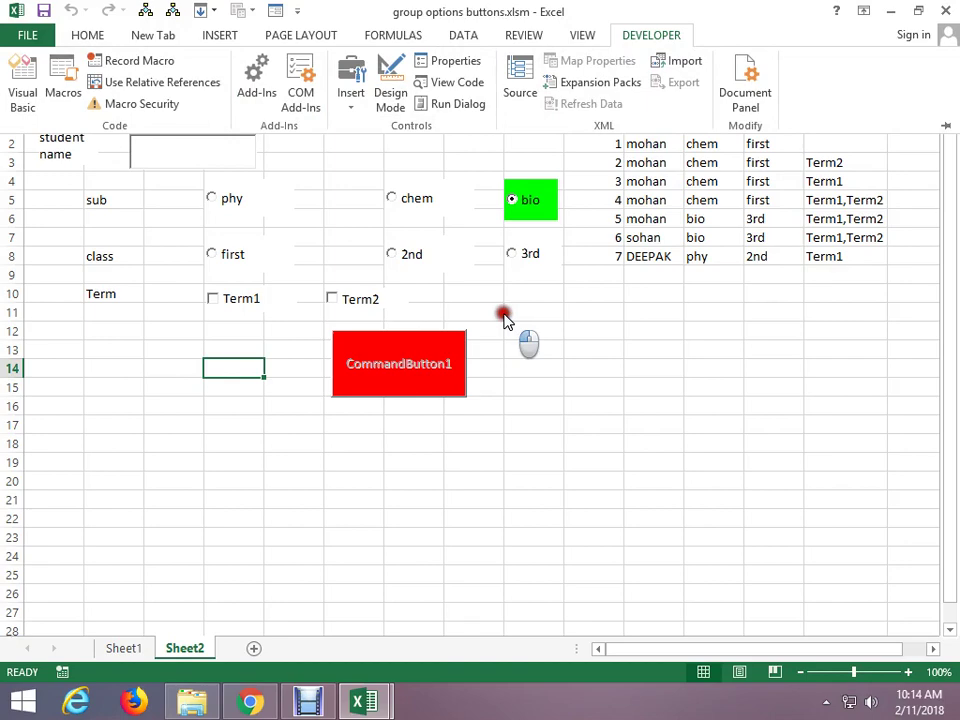
{"action": "left_click", "coordinate": [440, 198]}
- With Design Mode on, view the code behind the chem option, then return to Sheet2
{"action": "left_click", "coordinate": [651, 36]}
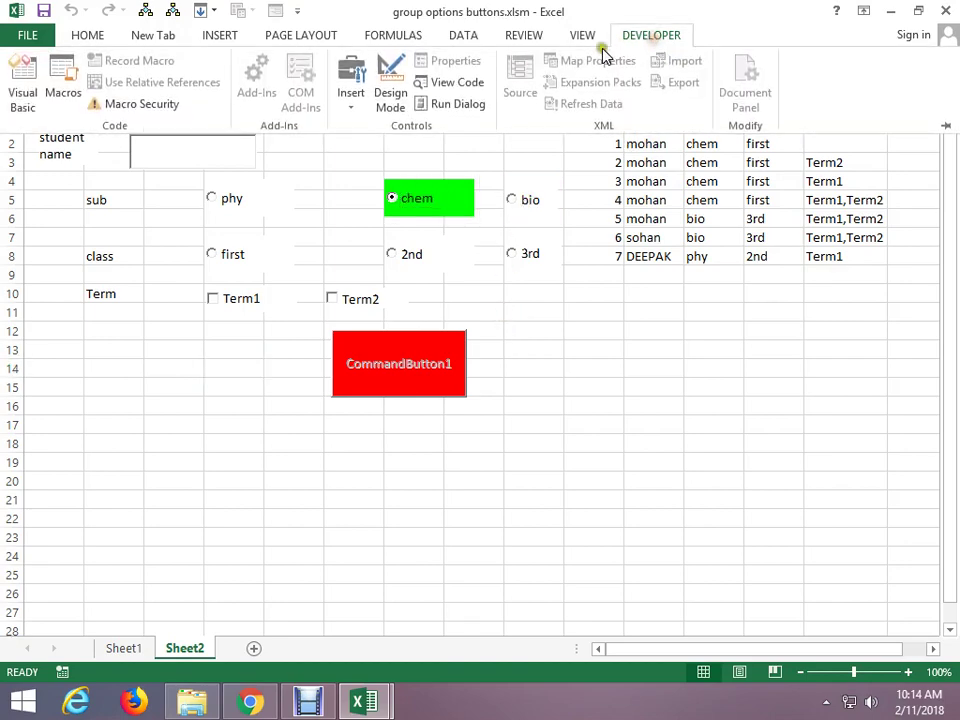
{"action": "left_click", "coordinate": [396, 78]}
{"action": "double_click", "coordinate": [425, 200]}
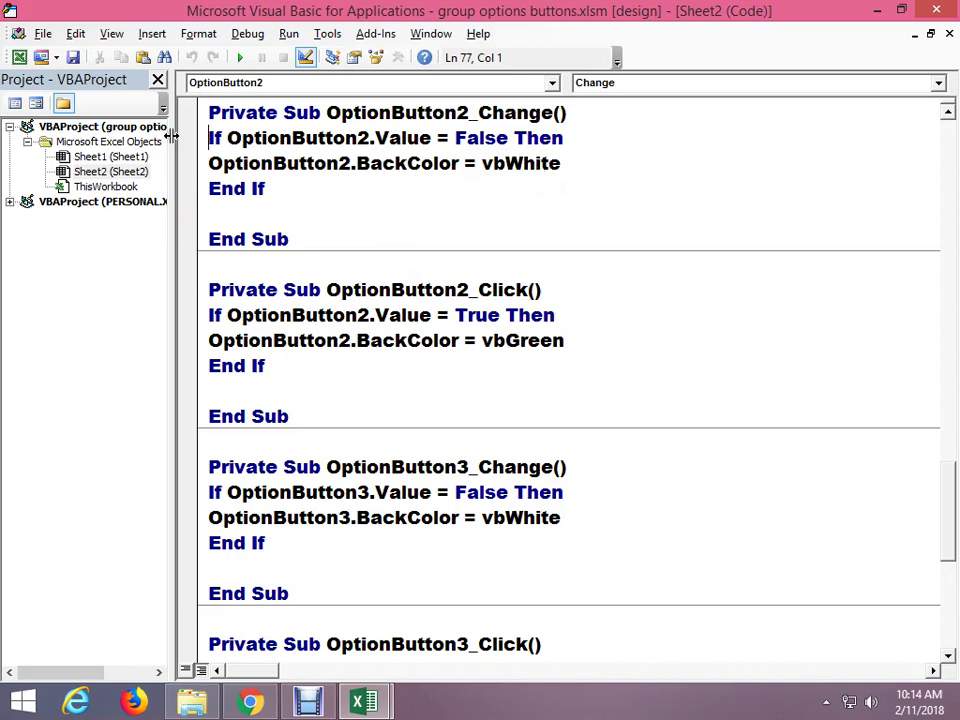
{"action": "key", "text": "alt+F11"}
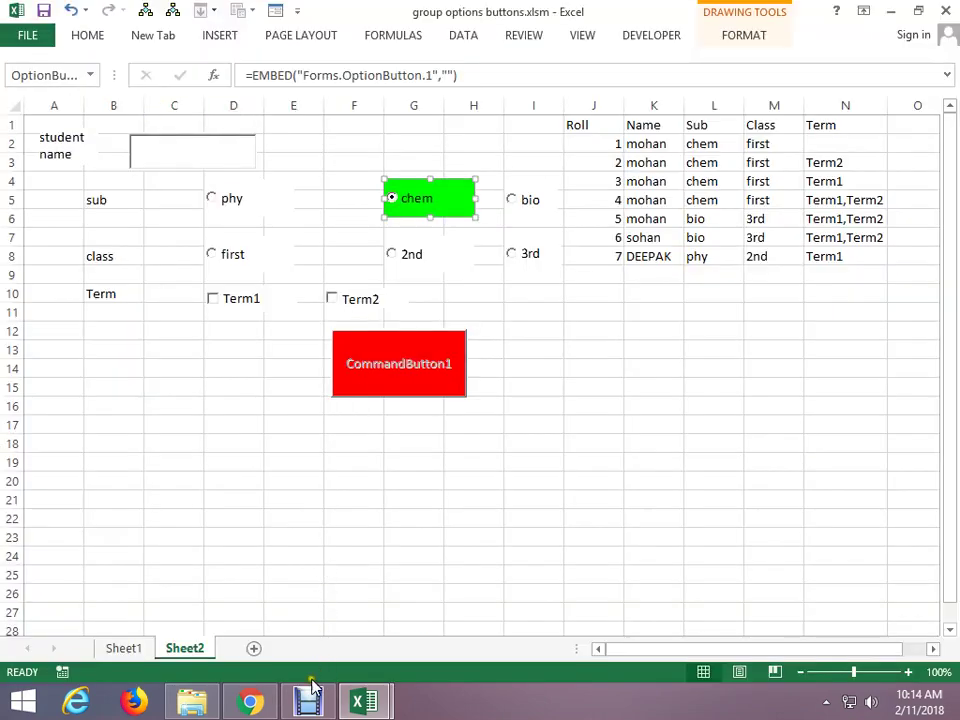
{"action": "left_click", "coordinate": [309, 702]}
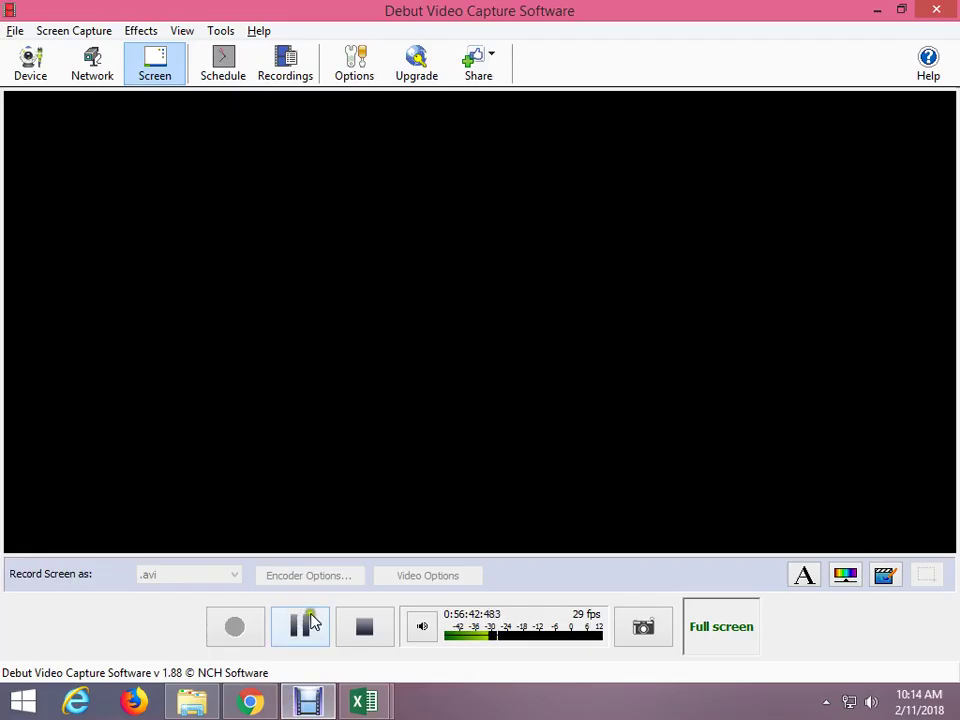